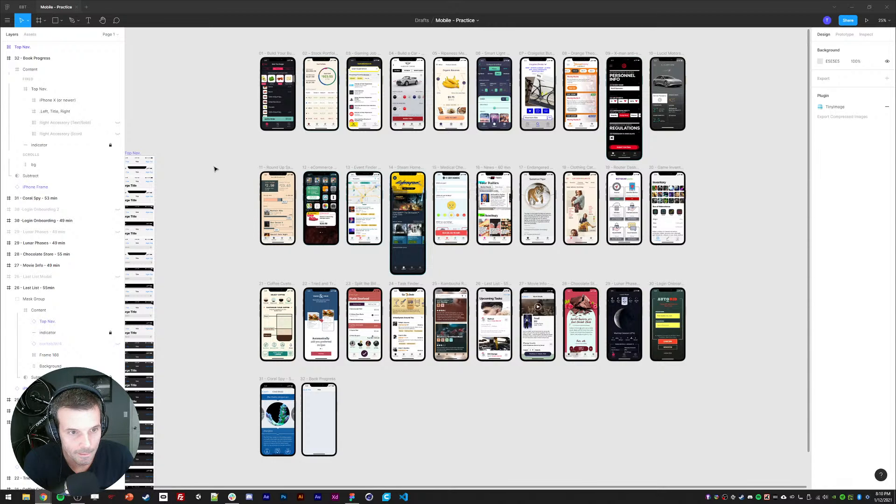
# - Bring up the Daily UI Exercise list in Notion, showing the open ideas, and make its browser window narrower and taller
pyautogui.hscroll(1, 218, 176)
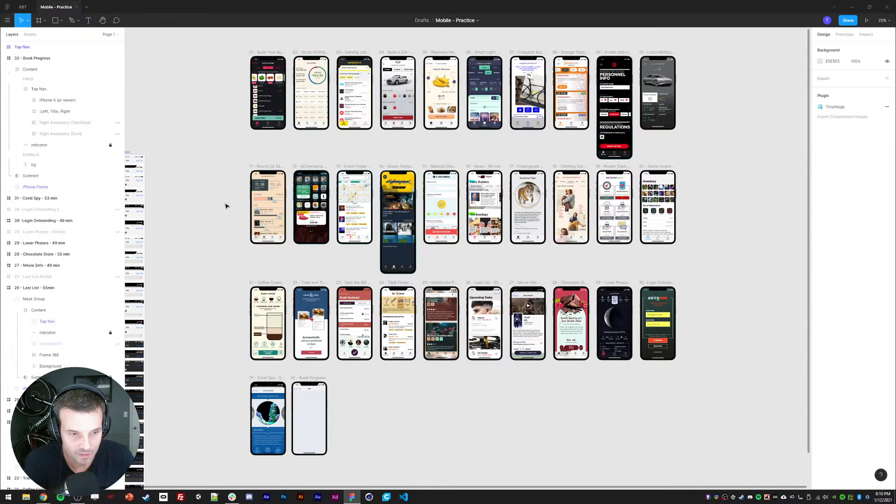
pyautogui.moveTo(227, 235); pyautogui.dragTo(220, 242)
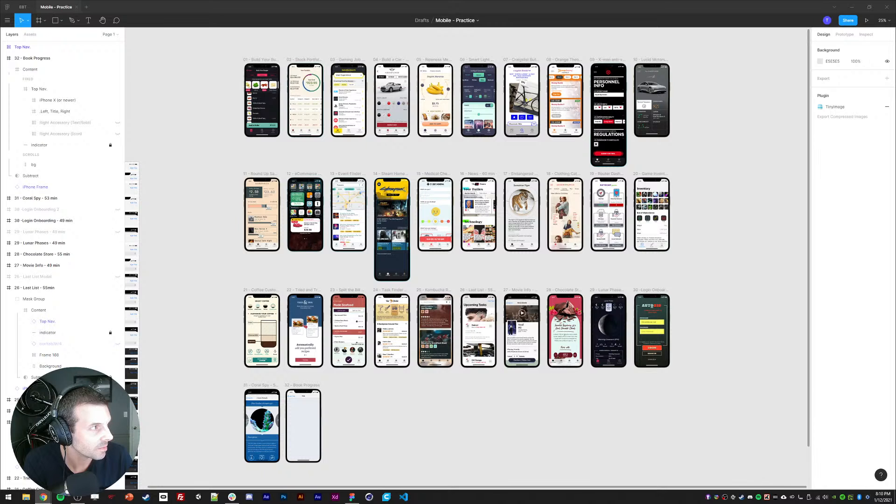
pyautogui.moveTo(0, 41); pyautogui.dragTo(210, 19)
pyautogui.scroll(1, 209, 369)
pyautogui.scroll(-1, 211, 363)
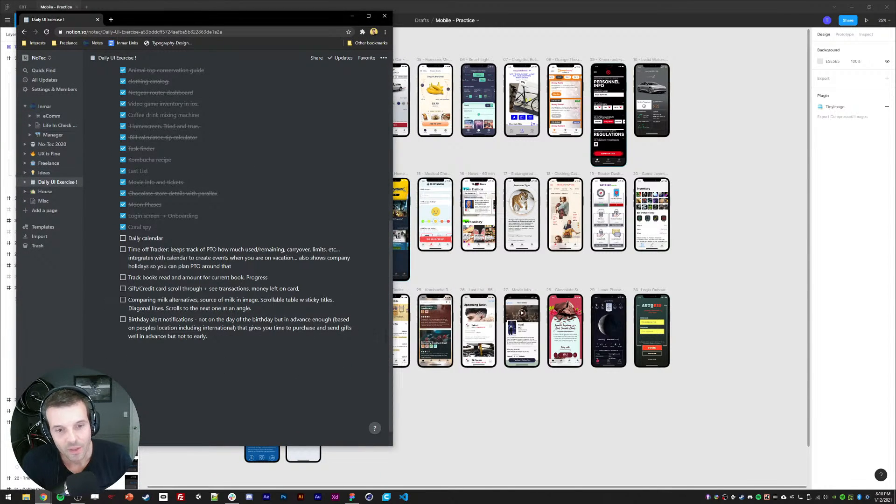
pyautogui.moveTo(393, 341); pyautogui.dragTo(340, 343)
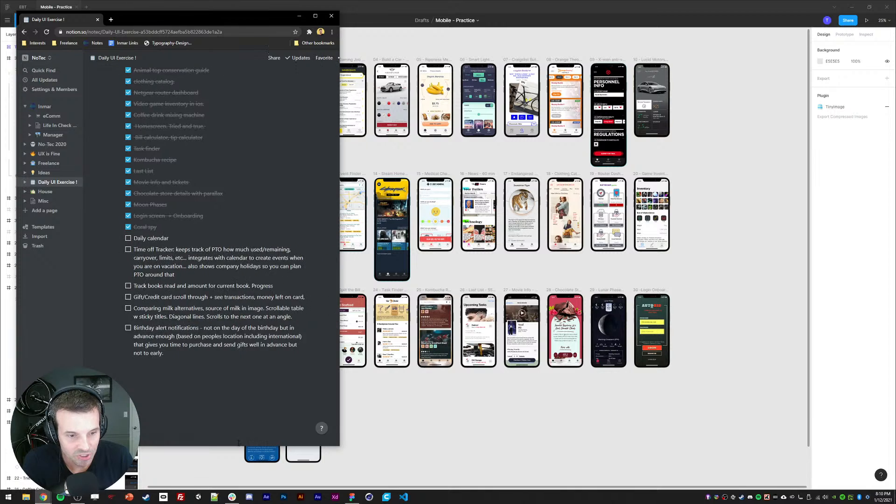
pyautogui.moveTo(238, 444); pyautogui.dragTo(238, 476)
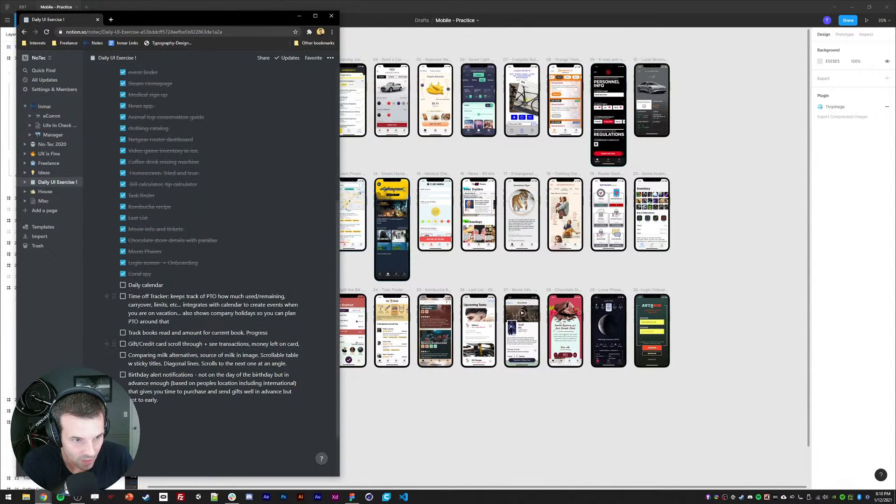
# - Move the to-do "Track books read and amount for current book. Progress" above Daily calendar, directly below Coral spy
pyautogui.moveTo(115, 332); pyautogui.dragTo(113, 284)
pyautogui.moveTo(215, 288); pyautogui.dragTo(122, 317)
pyautogui.click(143, 285)
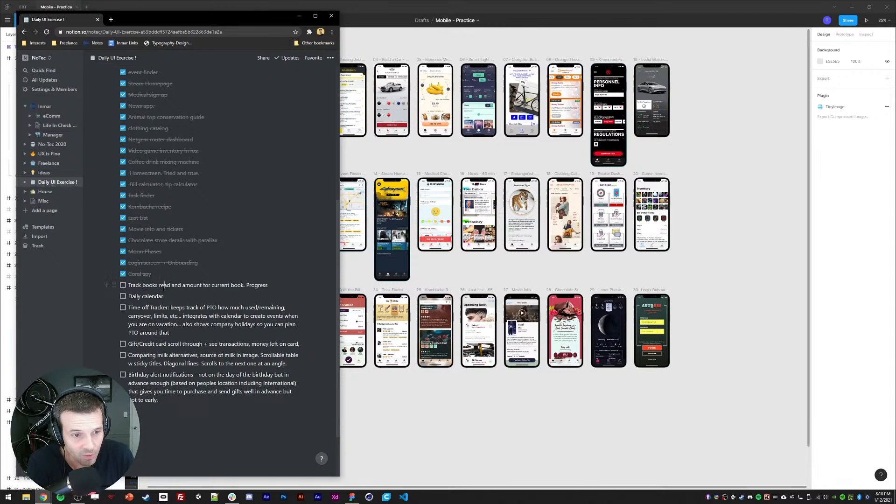
# - Copy the book-tracking to-do's text and paste it onto the Figma canvas, placing it beside the 32 - Book Progress phone
pyautogui.doubleClick(164, 286)
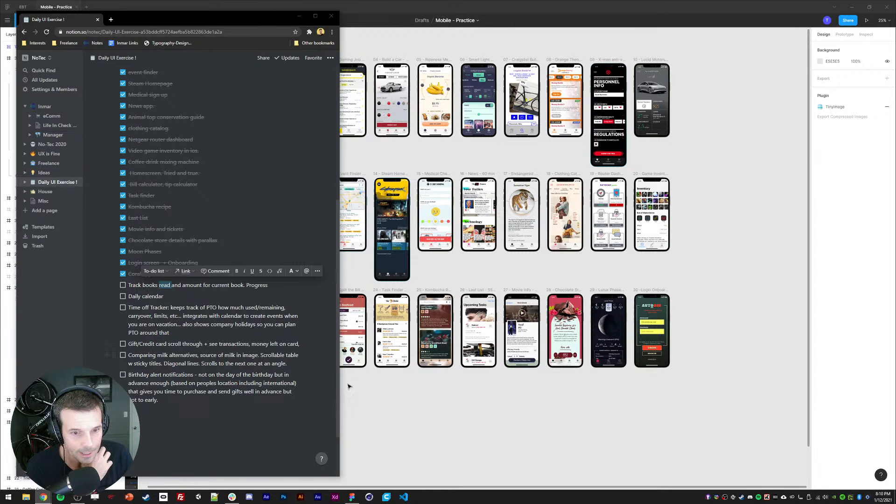
pyautogui.tripleClick(205, 287)
pyautogui.hotkey('ctrl', 'c')
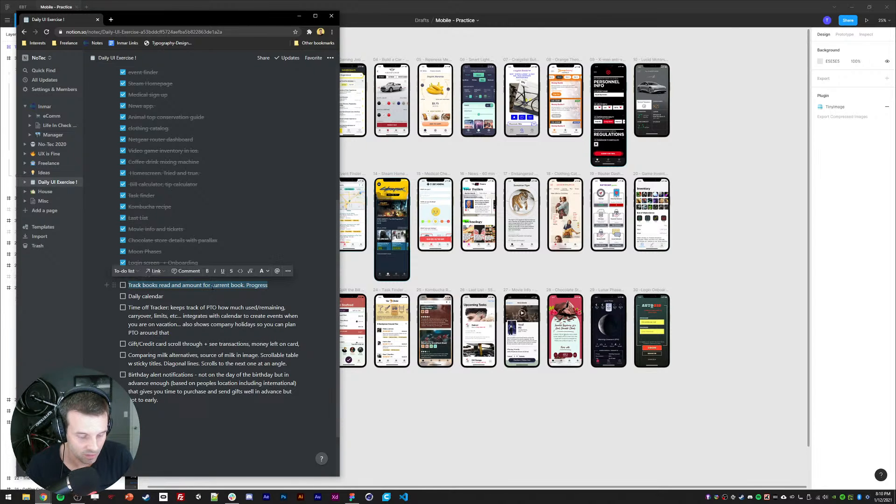
pyautogui.click(363, 416)
pyautogui.moveTo(364, 416); pyautogui.dragTo(470, 296)
pyautogui.scroll(4, 486, 332)
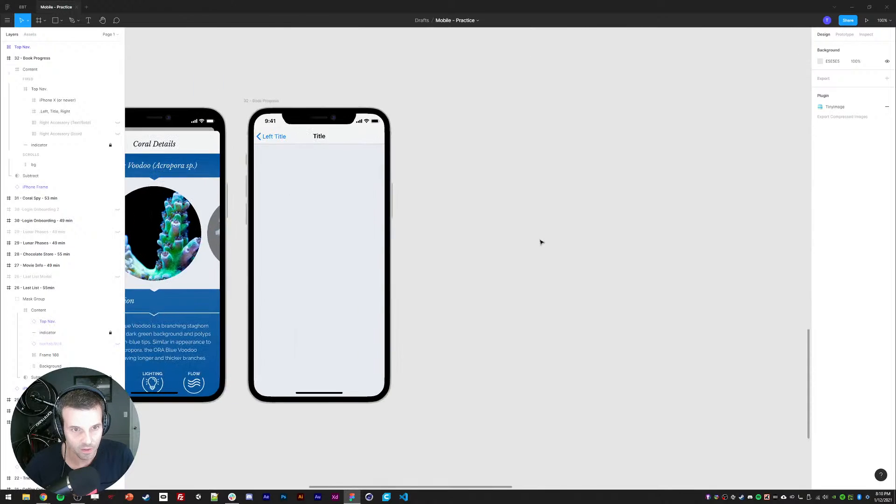
pyautogui.hotkey('ctrl', 'v')
pyautogui.moveTo(431, 259); pyautogui.dragTo(533, 112)
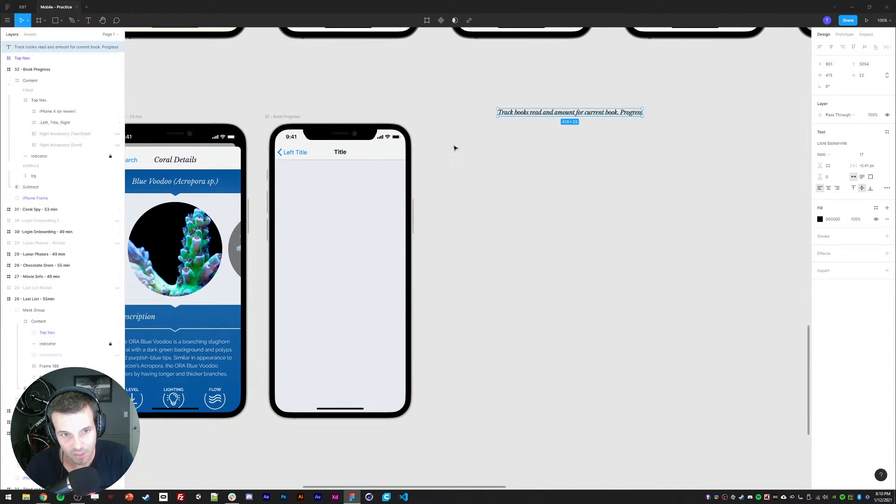
pyautogui.moveTo(448, 149); pyautogui.dragTo(469, 154)
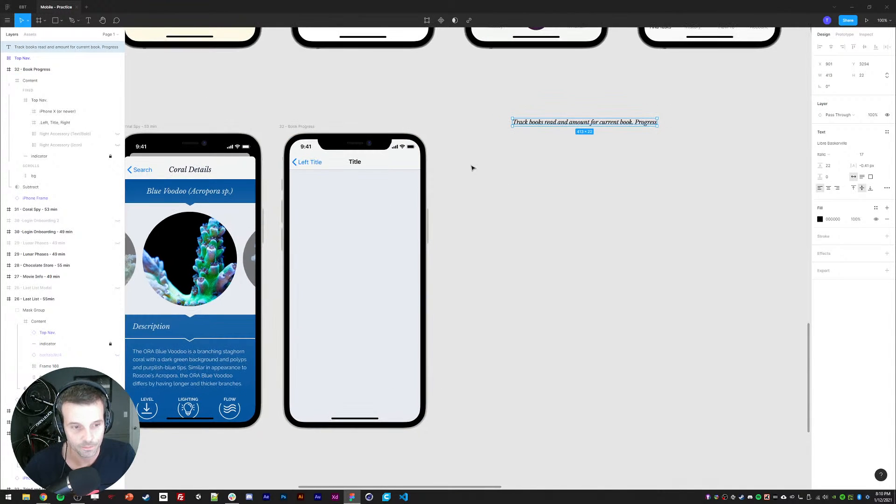
pyautogui.scroll(-4, 476, 171)
pyautogui.moveTo(472, 179); pyautogui.dragTo(431, 228)
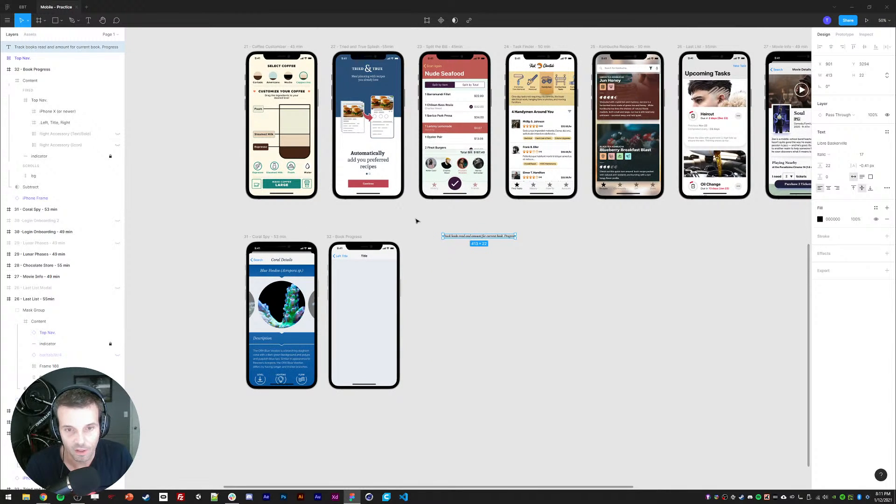
pyautogui.moveTo(505, 298); pyautogui.dragTo(444, 328)
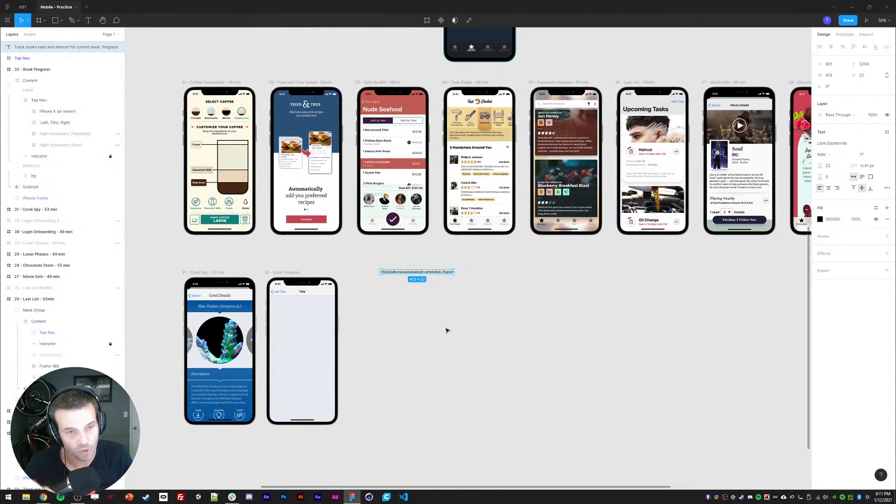
pyautogui.hotkey('alt', 'Tab')
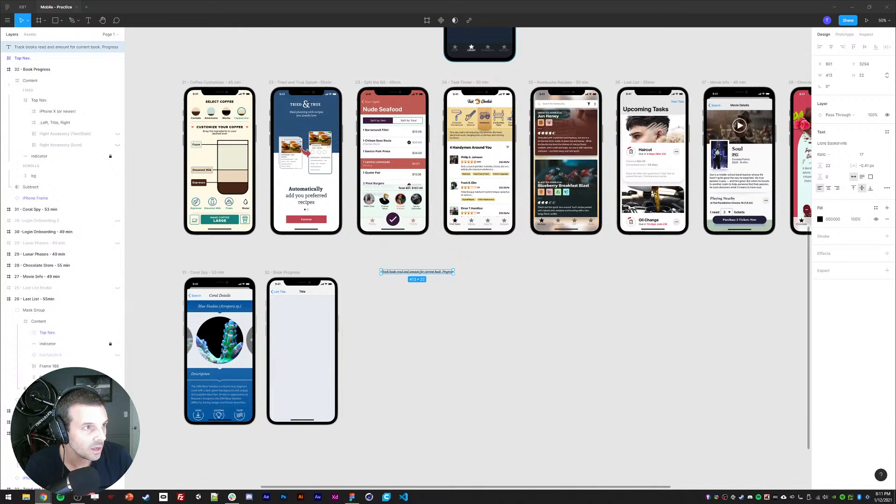
pyautogui.moveTo(483, 378); pyautogui.dragTo(477, 371)
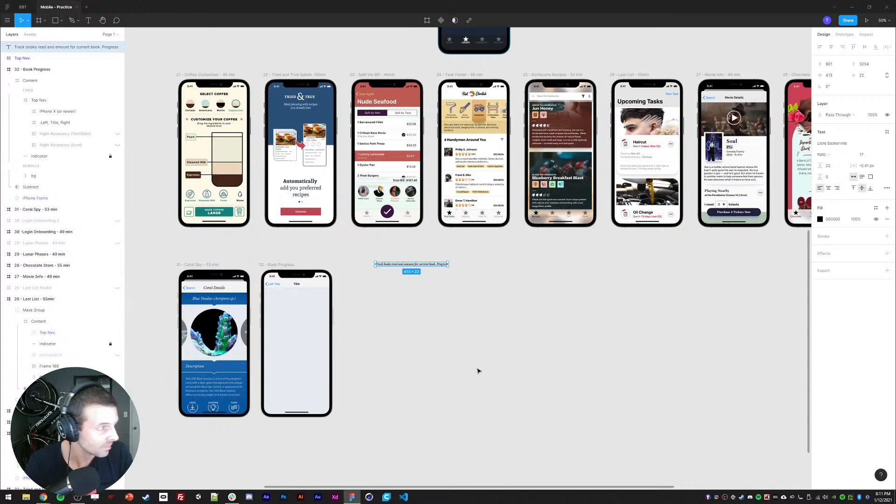
pyautogui.hotkey('alt', 'Tab')
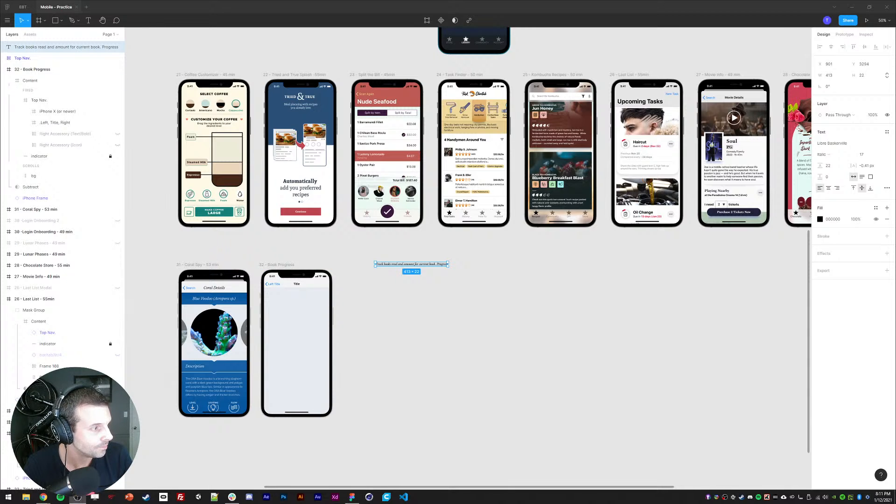
pyautogui.hotkey('alt', 'Tab')
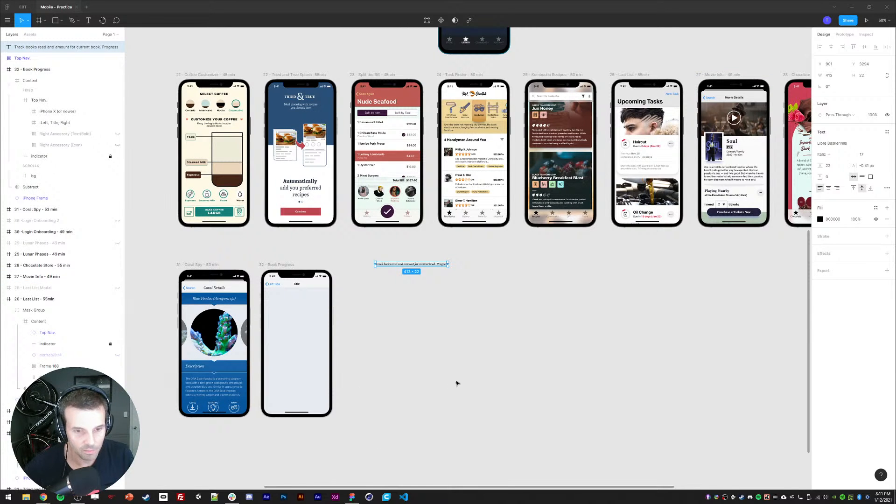
# - Nudge the pasted book-tracking note slightly down and closer to the Book Progress phone, and deselect it
pyautogui.moveTo(458, 383); pyautogui.dragTo(525, 345)
pyautogui.moveTo(488, 317); pyautogui.dragTo(509, 252)
pyautogui.hotkey('ctrl', '+')
pyautogui.moveTo(680, 236); pyautogui.dragTo(659, 257)
pyautogui.moveTo(533, 128); pyautogui.dragTo(526, 135)
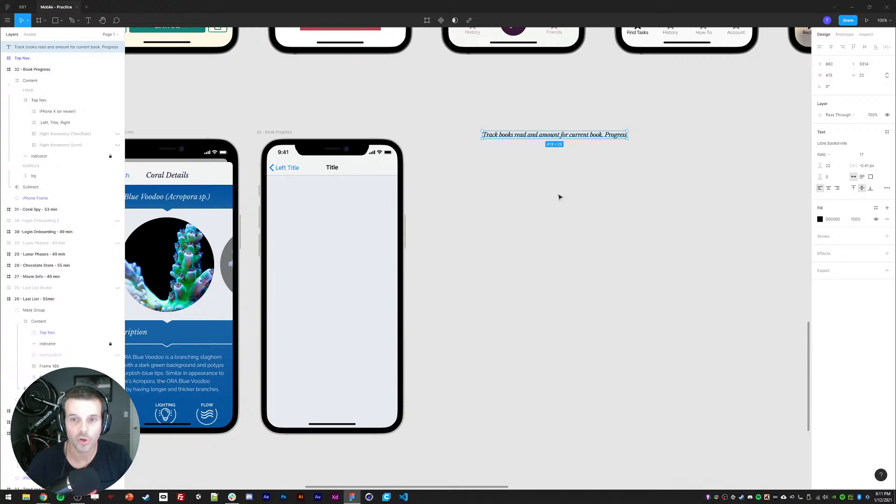
pyautogui.moveTo(552, 197); pyautogui.dragTo(559, 195)
pyautogui.moveTo(492, 190); pyautogui.dragTo(507, 190)
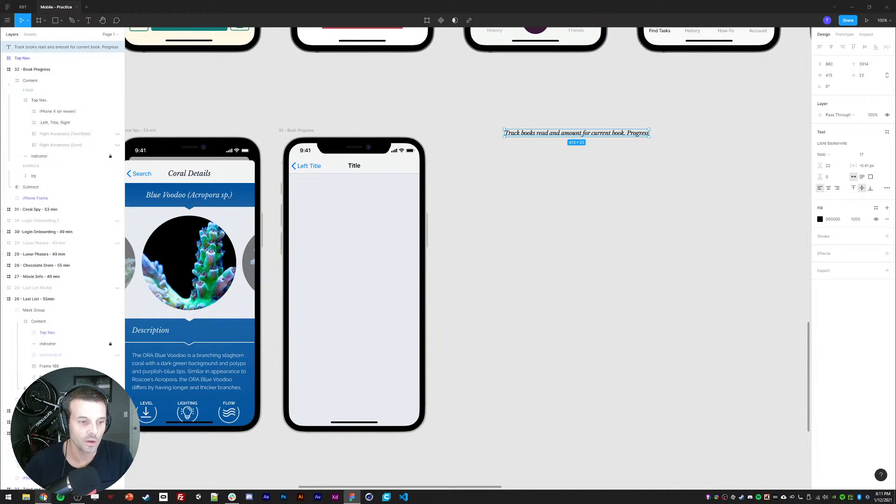
pyautogui.click(43, 497)
pyautogui.click(477, 270)
pyautogui.moveTo(478, 270); pyautogui.dragTo(464, 266)
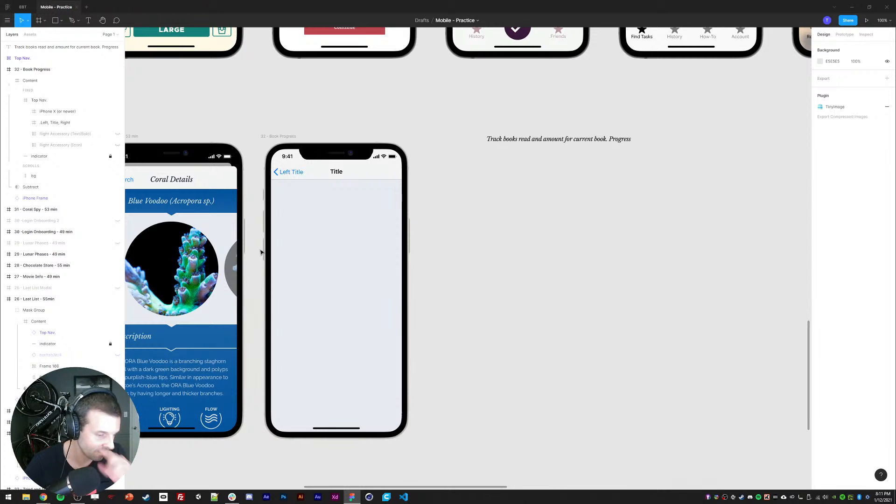
# - Add the heading text "Books in Progress" to the Book Progress screen and place it just below the navigation bar
pyautogui.press('t')
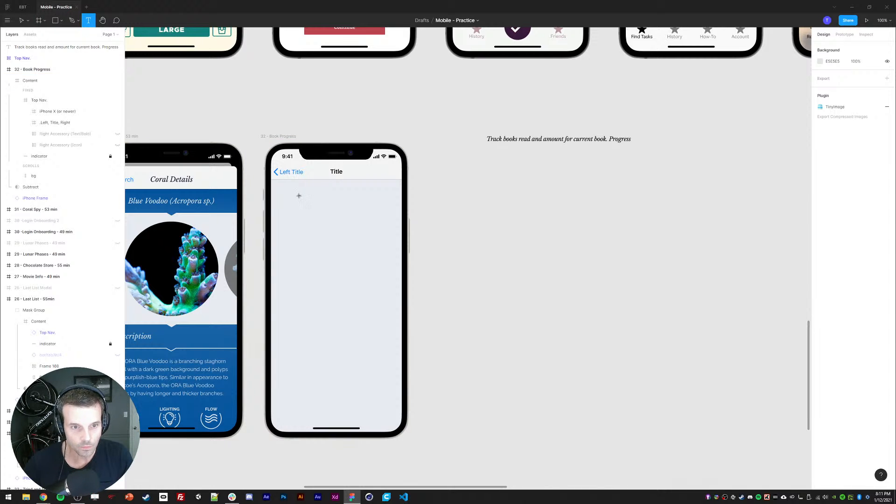
pyautogui.hotkey('alt', 'Tab')
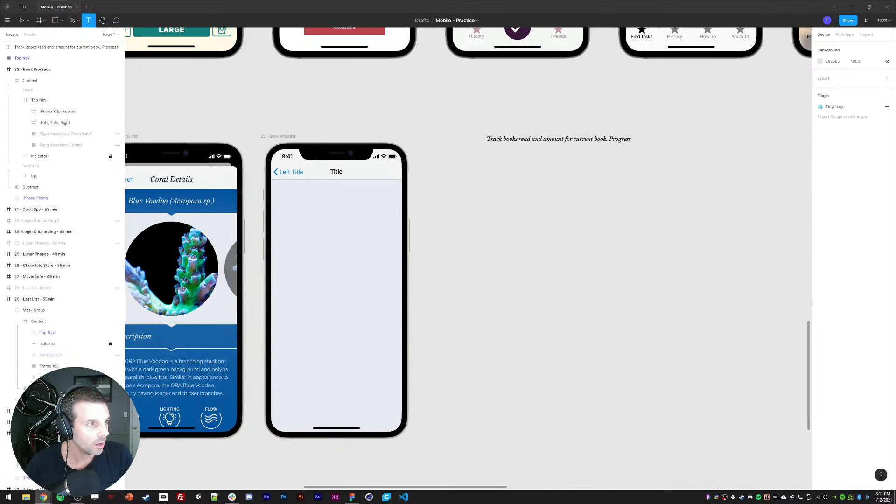
pyautogui.press('XF86AudioLowerVolume')
pyautogui.hotkey('alt', 'Tab')
pyautogui.click(308, 202)
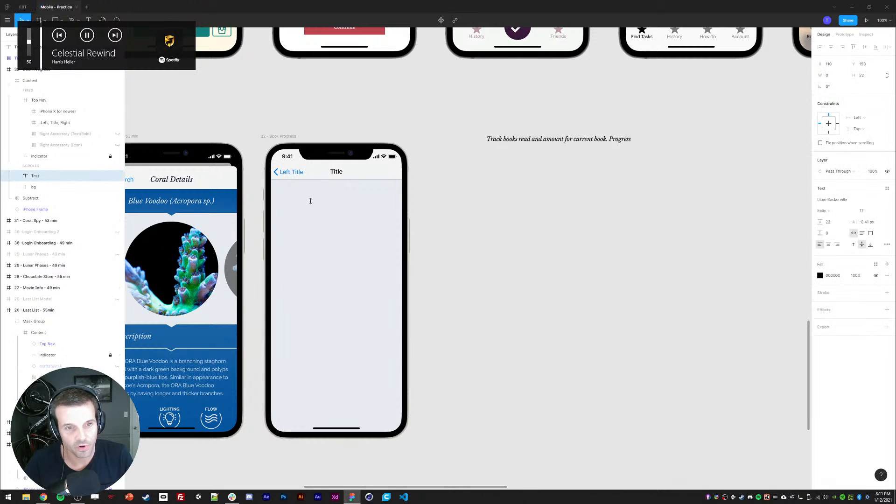
pyautogui.write('Current Boo')
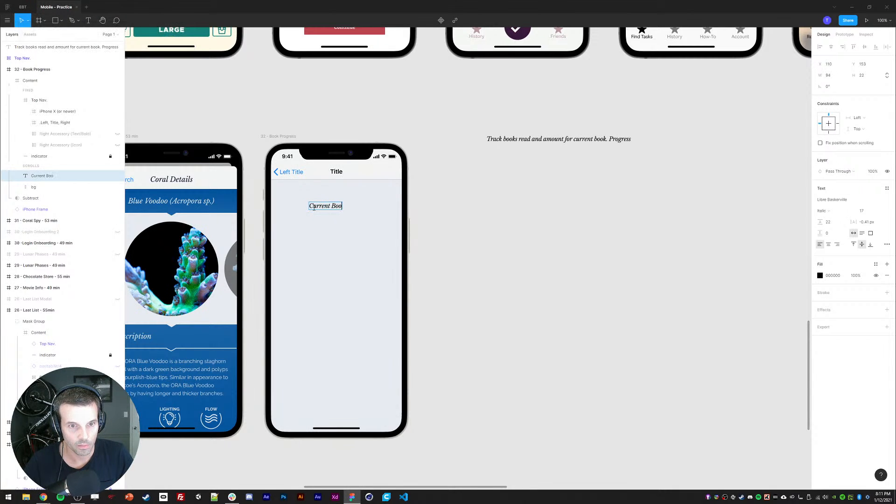
pyautogui.hotkey('ctrl', 'a')
pyautogui.write('Book in')
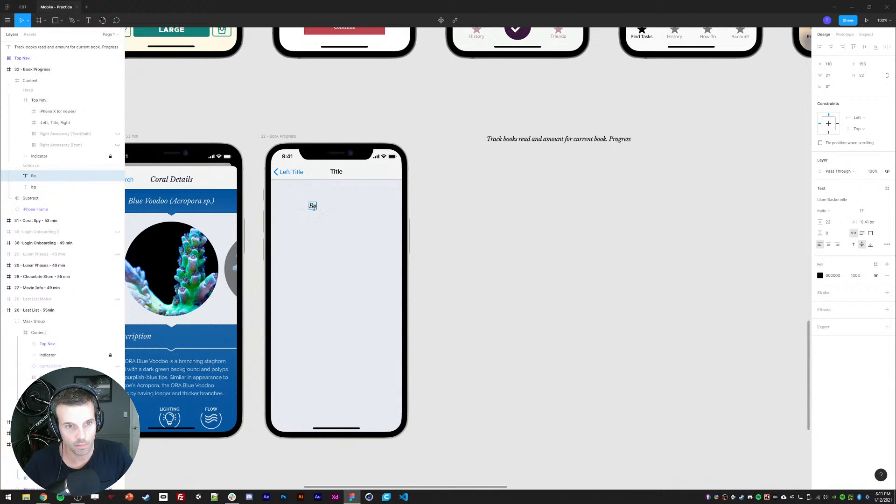
pyautogui.press('BackSpace')
pyautogui.press('BackSpace')
pyautogui.press('BackSpace')
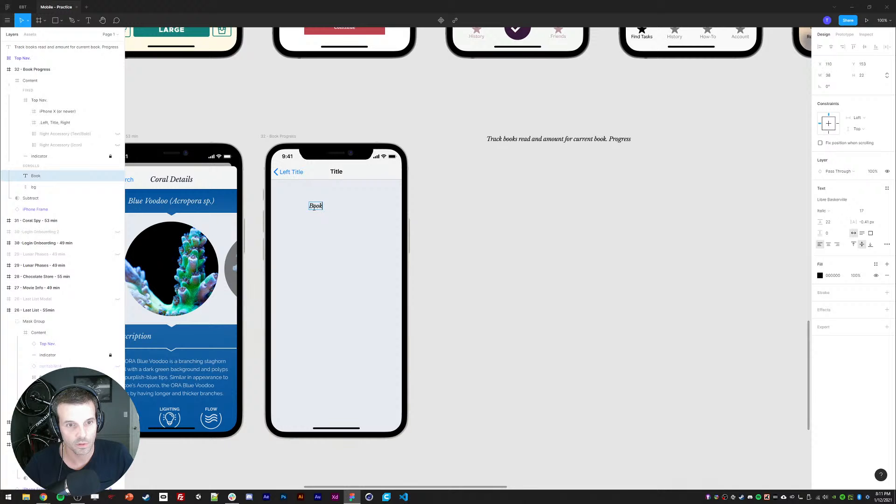
pyautogui.write('s in Progress')
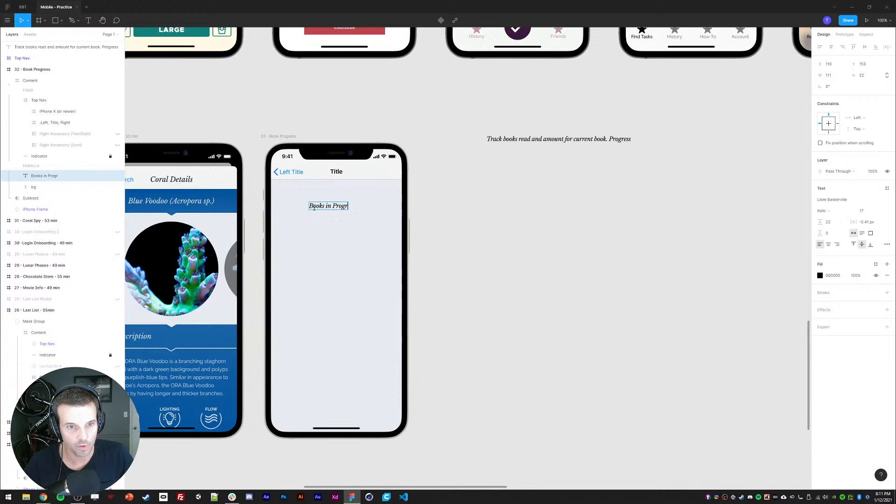
pyautogui.press('Escape')
pyautogui.moveTo(323, 207); pyautogui.dragTo(333, 285)
# - Draw a 237 px high rectangle below the heading, stretch it to the screen's full width, and halve its width to 187 px
pyautogui.press('r')
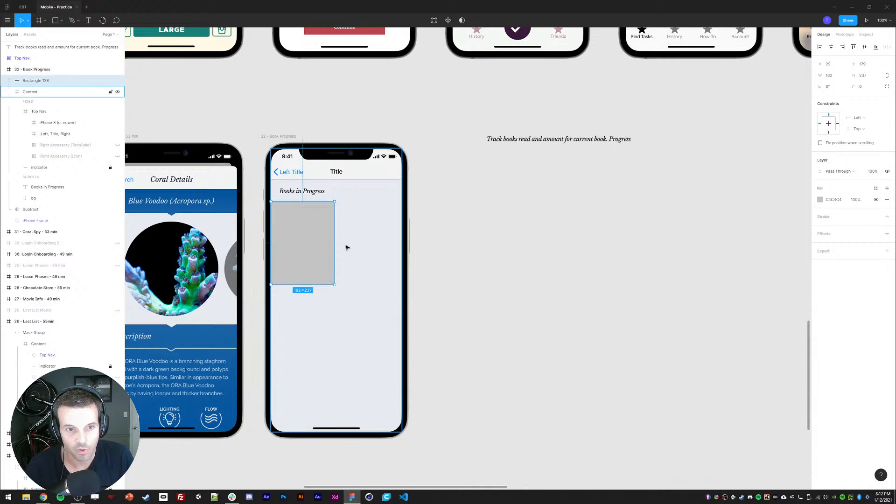
pyautogui.moveTo(334, 244); pyautogui.dragTo(401, 241)
pyautogui.click(826, 74)
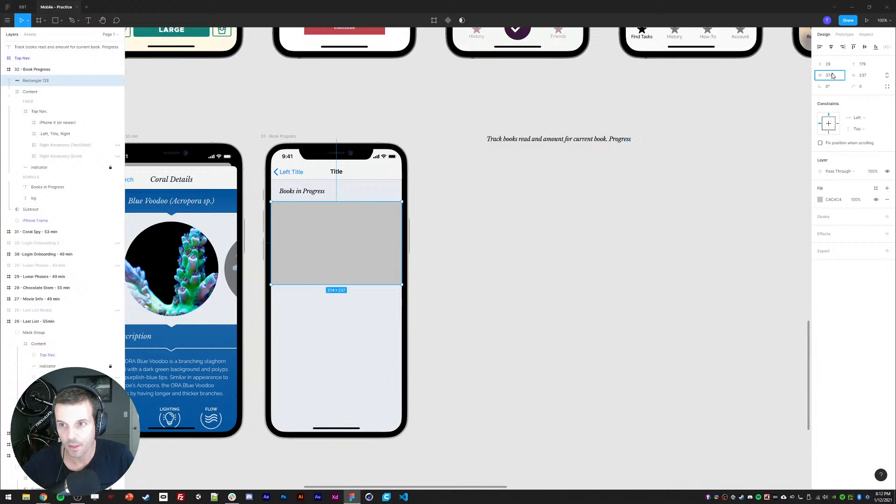
pyautogui.write('374')
pyautogui.press('Return')
pyautogui.write('/2')
pyautogui.press('Return')
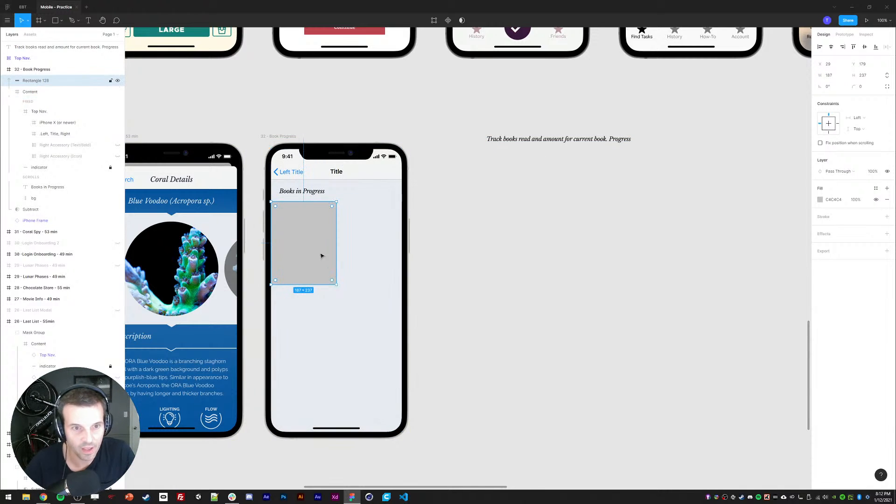
# - Narrow the rectangle to 179 px wide and turn it into a component
pyautogui.moveTo(337, 242); pyautogui.dragTo(334, 243)
pyautogui.click(310, 246)
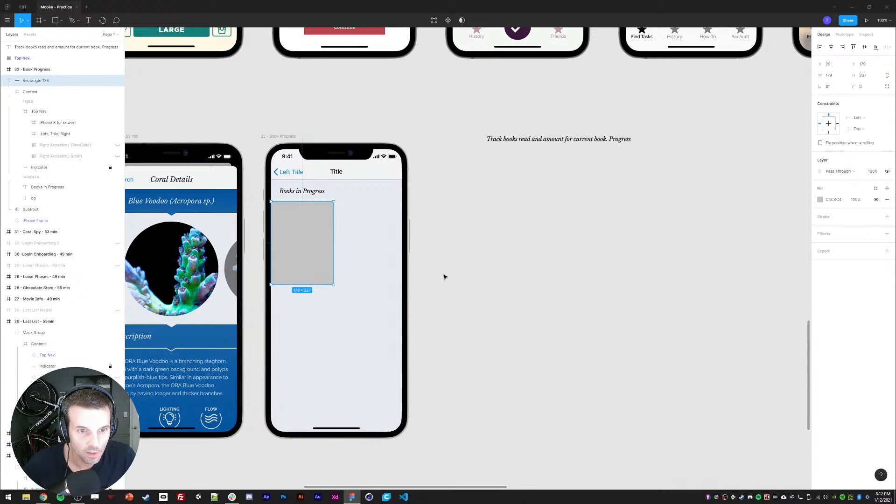
pyautogui.rightClick(300, 235)
pyautogui.click(317, 362)
# - Duplicate the rectangle component and place the copy beside the original in the same row, leaving a small gap
pyautogui.moveTo(297, 256); pyautogui.dragTo(353, 256)
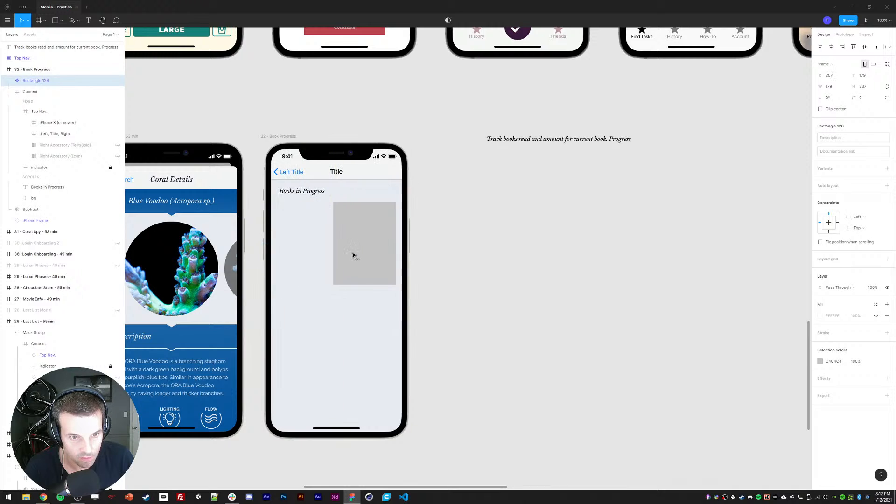
pyautogui.hotkey('ctrl', 'z')
pyautogui.hotkey('ctrl', 'd')
pyautogui.moveTo(302, 226); pyautogui.dragTo(371, 234)
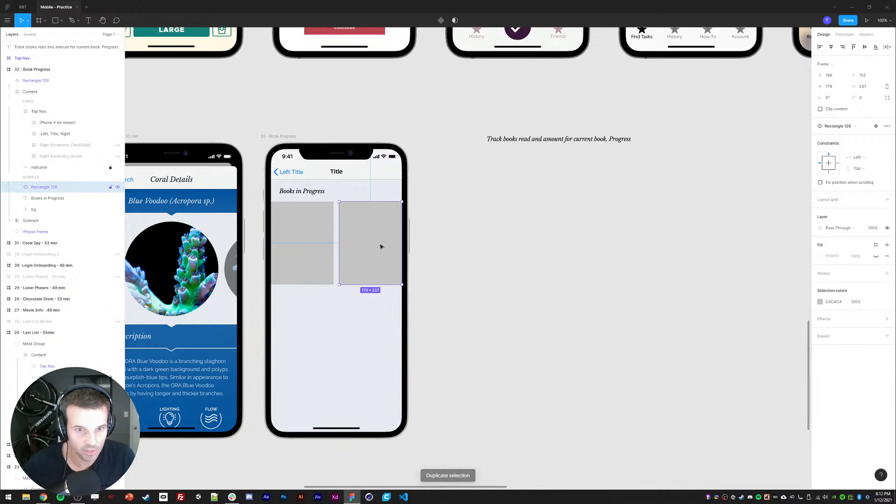
# - Shift the rectangle inside the main component horizontally to X 16
pyautogui.doubleClick(306, 237)
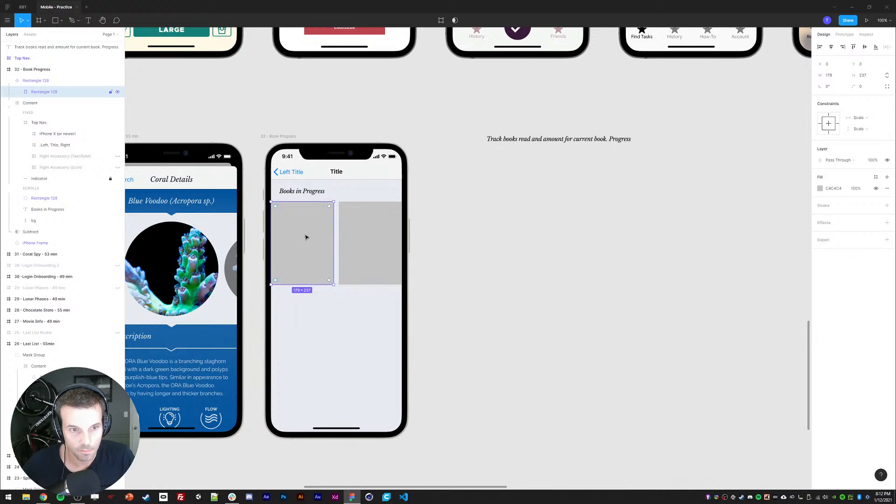
pyautogui.hotkey('shift', 'Right')
pyautogui.hotkey('shift', 'Right')
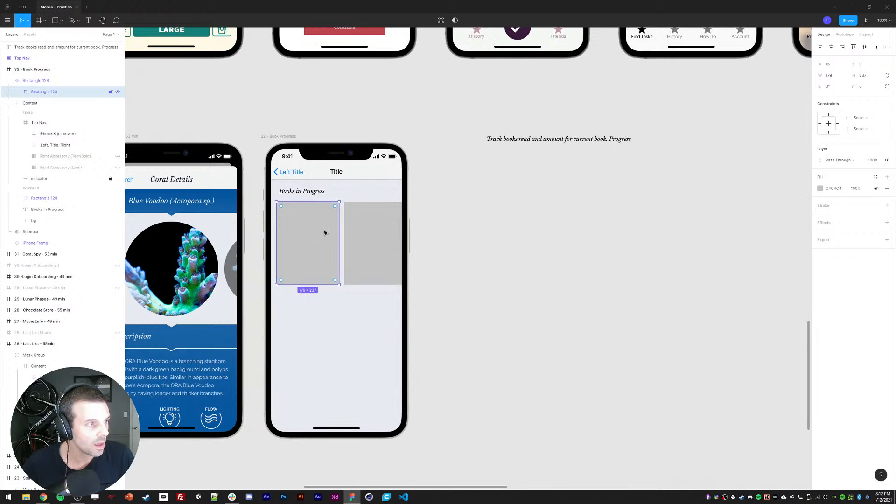
# - Narrow the rectangle inside the main component to 171 px and select the matching rectangle in the copy
pyautogui.click(830, 77)
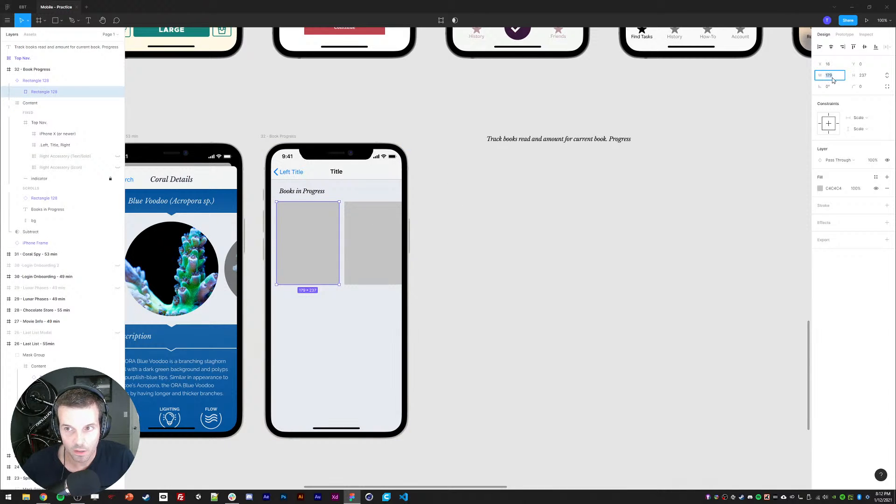
pyautogui.hotkey('shift', 'Down')
pyautogui.keyDown('ctrl'); pyautogui.click(375, 235); pyautogui.keyUp('ctrl')
pyautogui.click(333, 229)
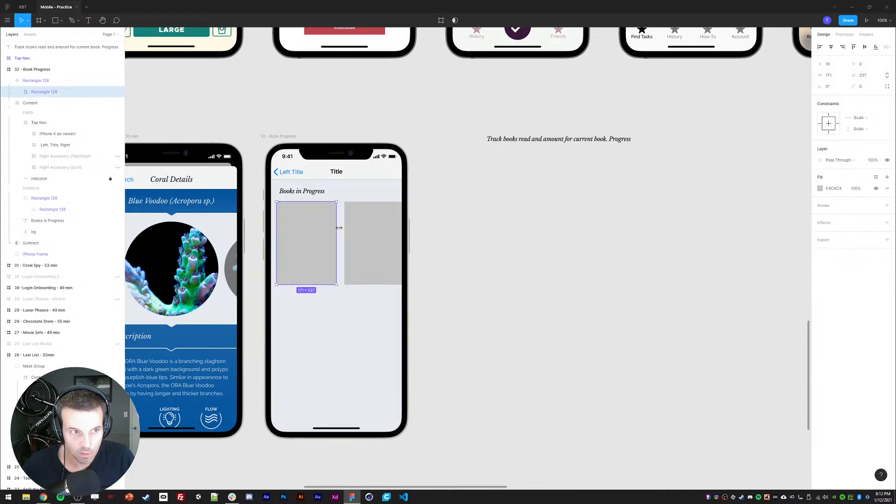
pyautogui.click(365, 218)
pyautogui.keyDown('ctrl'); pyautogui.click(365, 233); pyautogui.keyUp('ctrl')
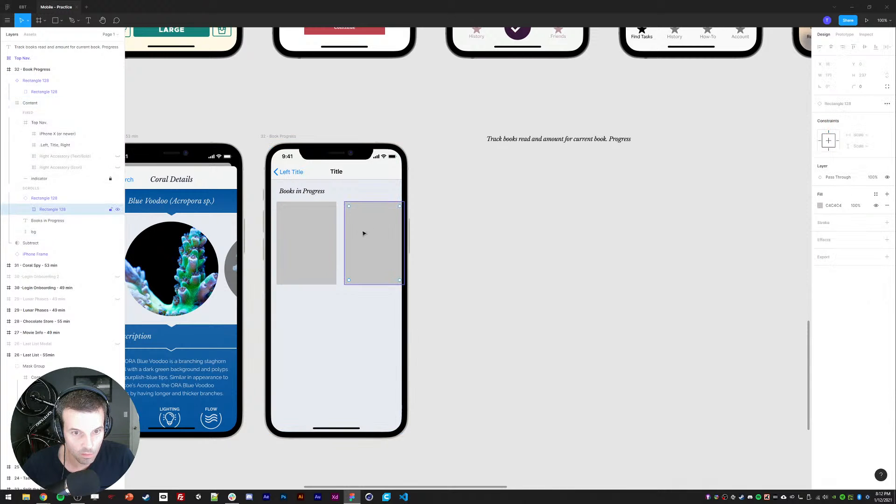
pyautogui.rightClick(362, 228)
pyautogui.click(352, 214)
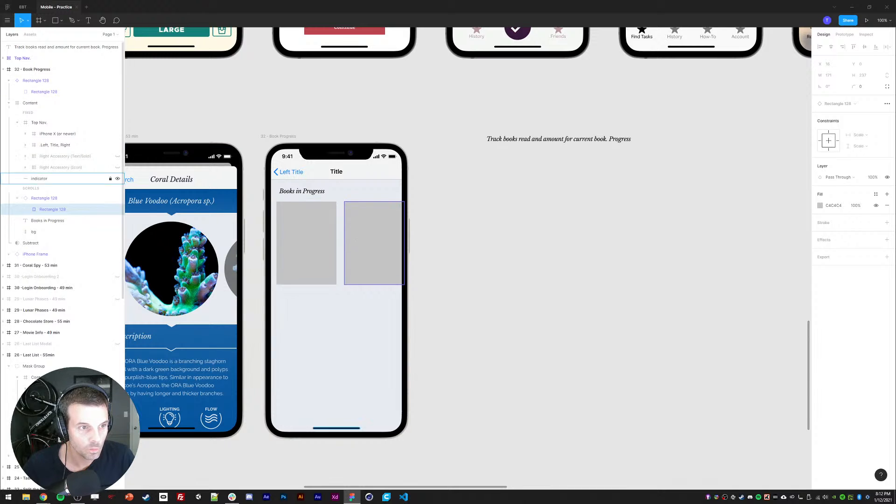
# - Move the main component into the Content frame directly above its copy and align its inner rectangle to the component's left edge
pyautogui.moveTo(34, 81); pyautogui.dragTo(45, 190)
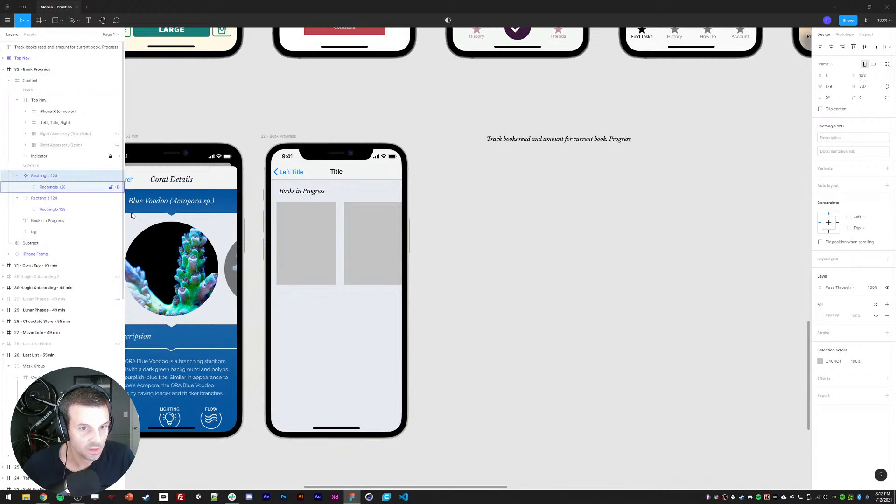
pyautogui.click(46, 190)
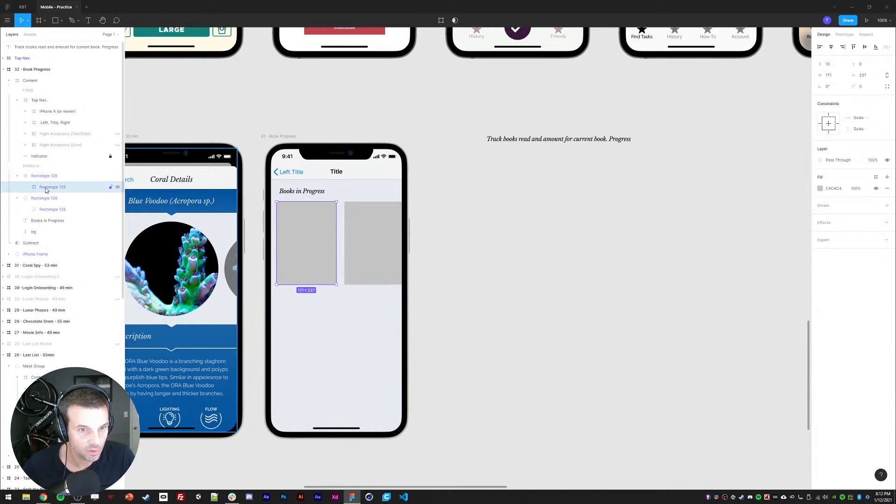
pyautogui.hotkey('alt', 'a')
pyautogui.click(42, 178)
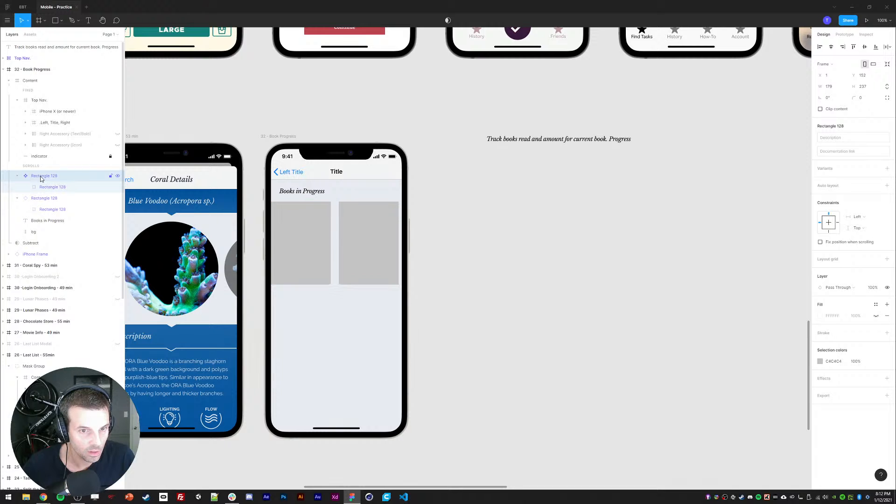
pyautogui.click(40, 186)
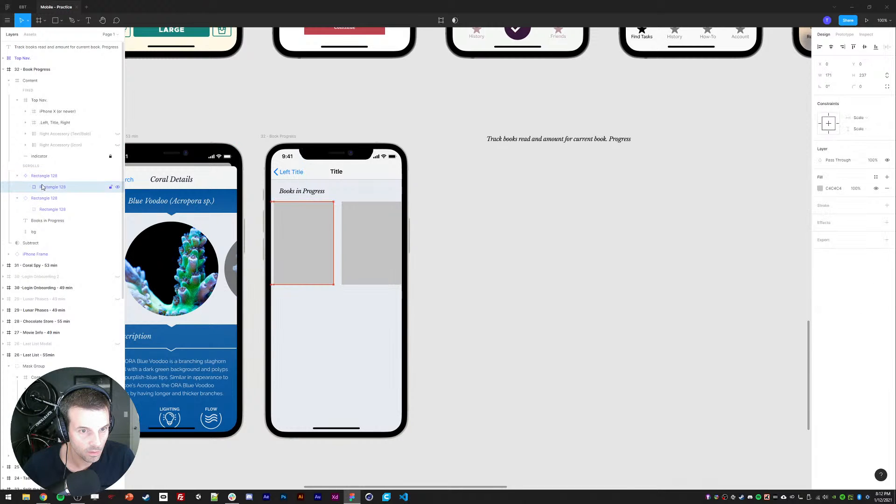
pyautogui.hotkey('alt', 'a')
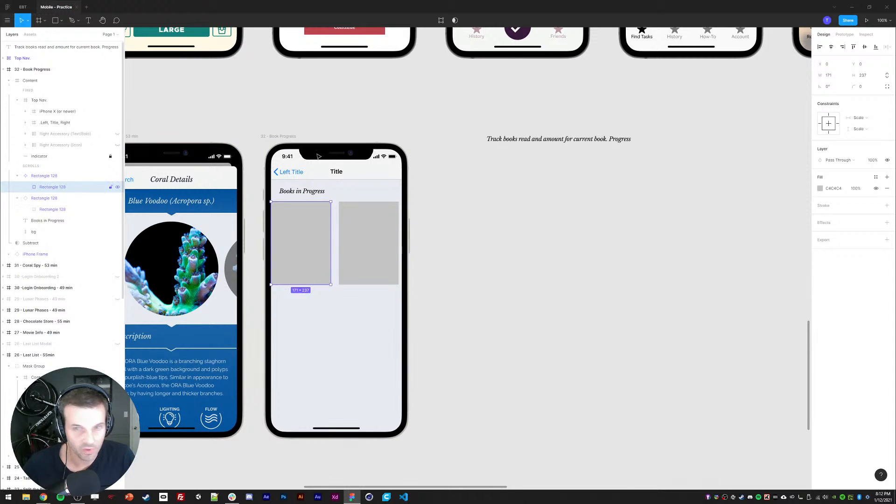
# - Constrain the inner rectangle to left and right, top and bottom, and widen it to 179 px
pyautogui.click(837, 123)
pyautogui.keyDown('shift'); pyautogui.click(829, 132); pyautogui.keyUp('shift')
pyautogui.keyDown('shift'); pyautogui.click(820, 123); pyautogui.keyUp('shift')
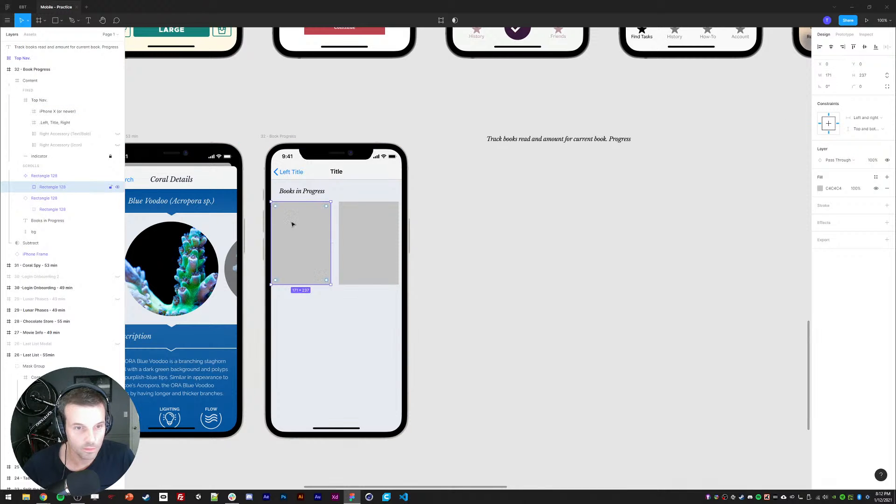
pyautogui.moveTo(331, 236); pyautogui.dragTo(334, 235)
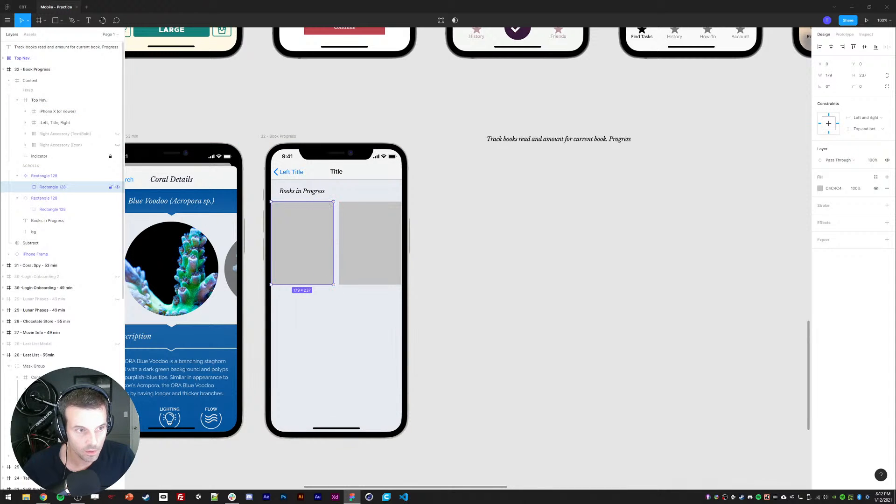
# - Shift the main component's inner rectangle right to X 16, and open the component's width for editing
pyautogui.hotkey('shift', 'Right')
pyautogui.hotkey('shift', 'Right')
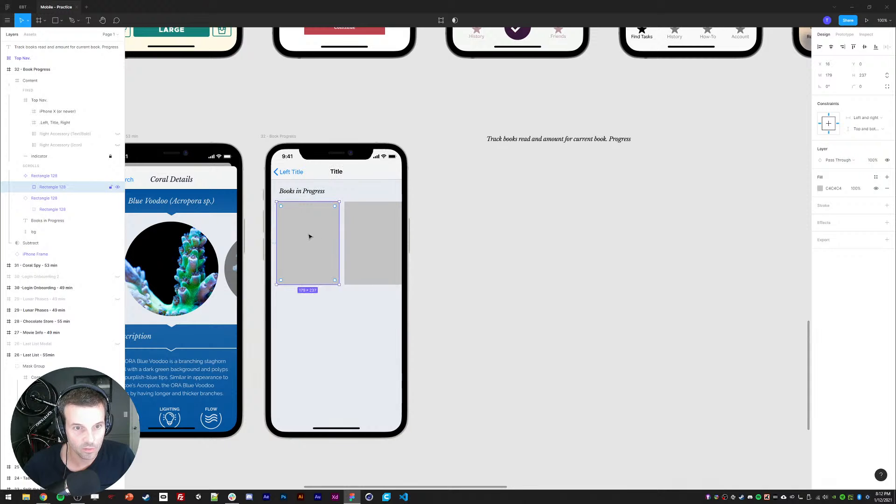
pyautogui.click(373, 239)
pyautogui.click(55, 187)
pyautogui.click(52, 177)
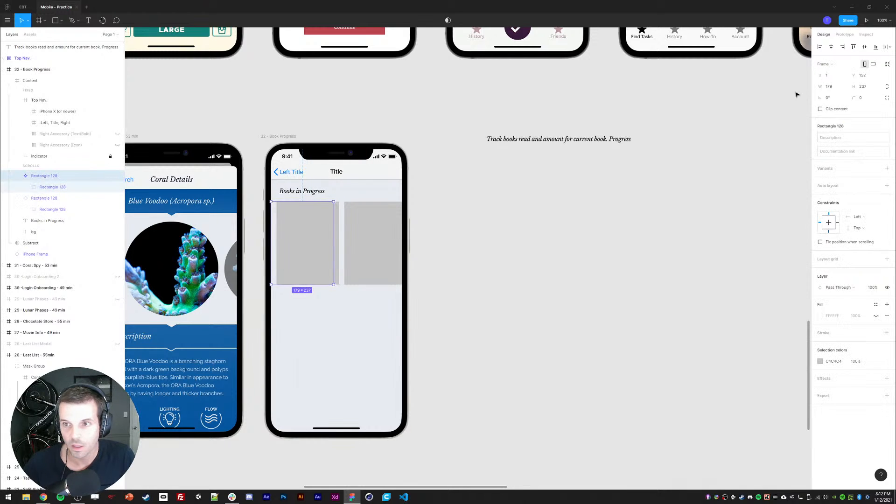
pyautogui.click(829, 86)
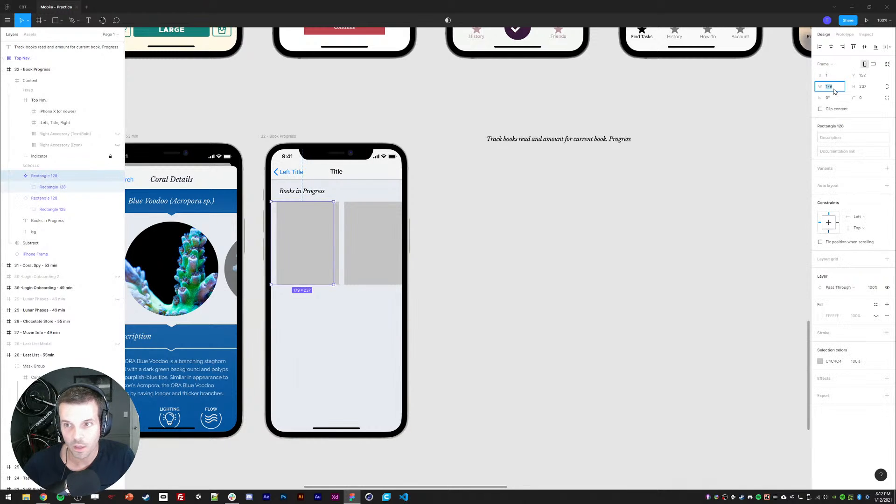
# - Set the X position of the main component's inner rectangle to 0
pyautogui.click(44, 187)
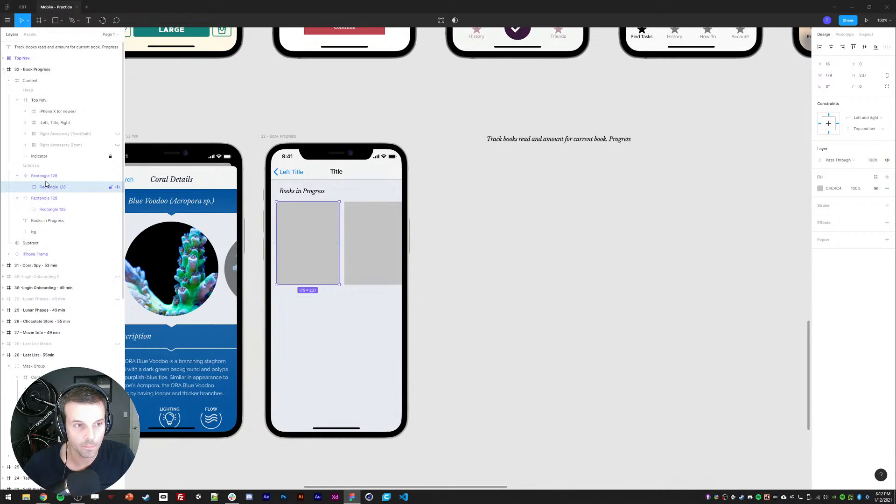
pyautogui.click(834, 68)
pyautogui.write('0')
pyautogui.press('Return')
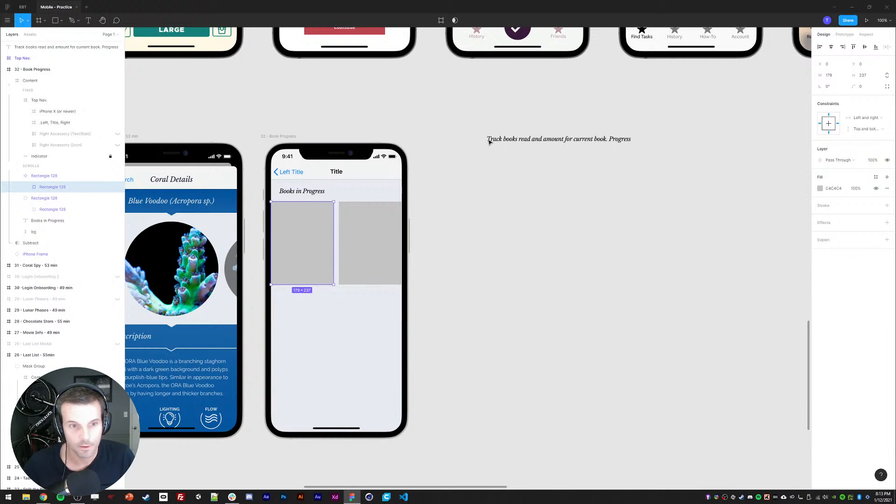
# - Move the main component right to X 17 and set its width to 163 px
pyautogui.click(62, 175)
pyautogui.hotkey('shift', 'Right')
pyautogui.hotkey('shift', 'Right')
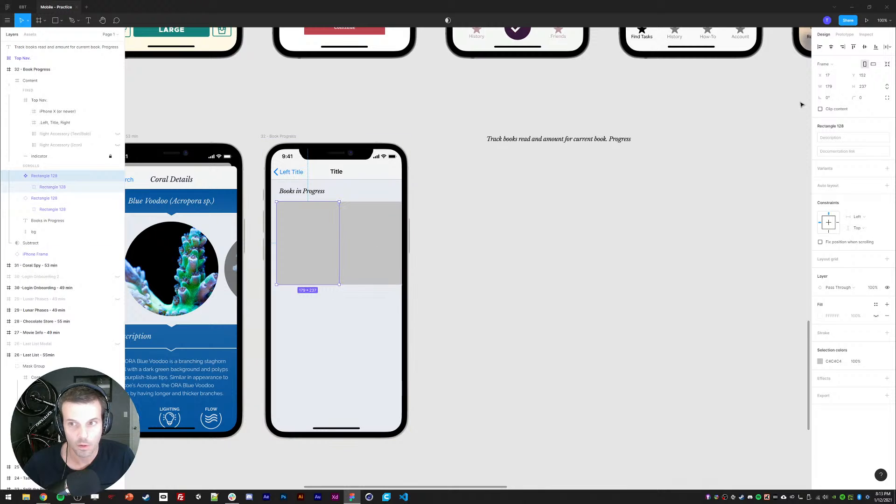
pyautogui.click(840, 86)
pyautogui.write('163')
pyautogui.press('Return')
# - Move the component copy slightly right to about X 197, leaving a small gap between the two book cards
pyautogui.click(375, 238)
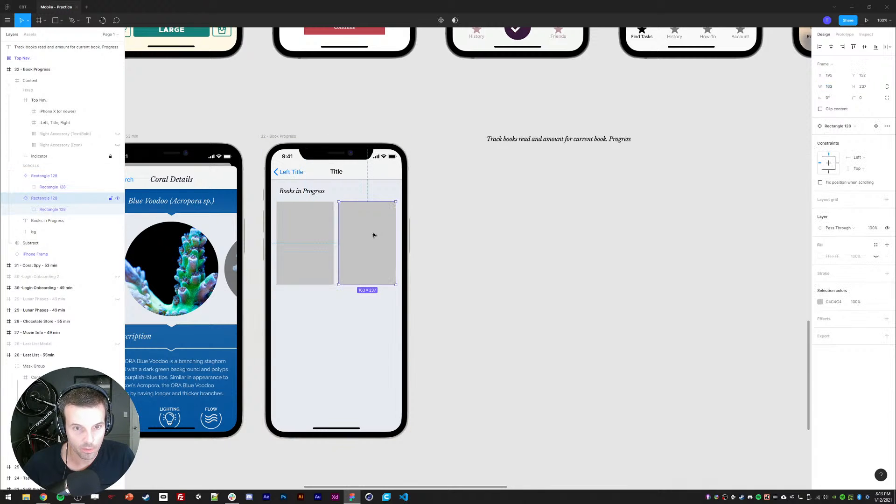
pyautogui.moveTo(376, 237); pyautogui.dragTo(381, 238)
pyautogui.click(451, 250)
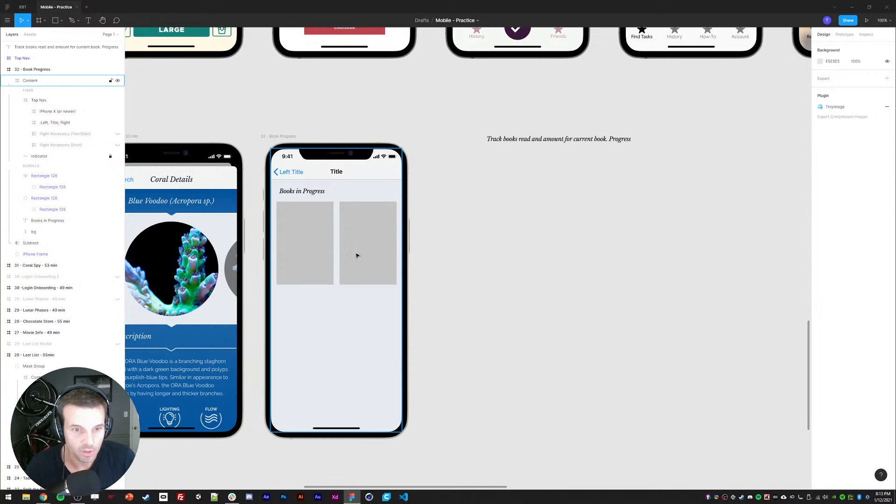
pyautogui.click(358, 255)
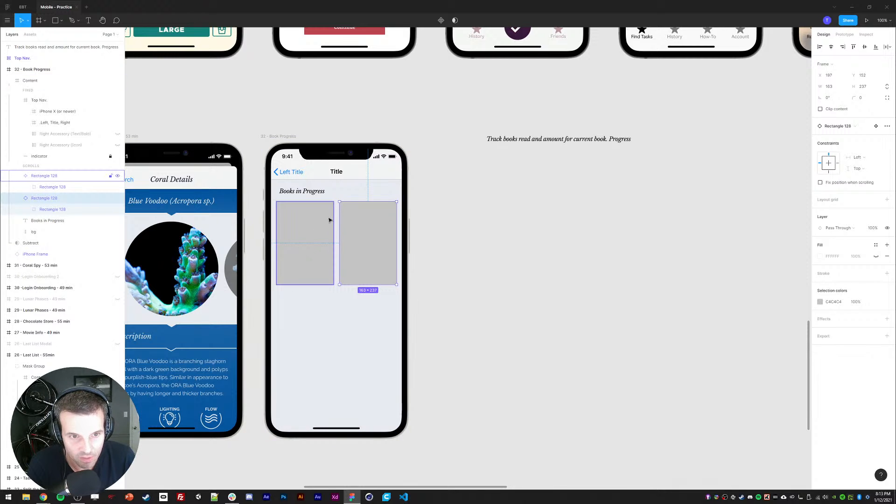
# - Duplicate the Books in Progress heading, place the copy below the rectangles, and change its text to "Completed Books"
pyautogui.moveTo(312, 322); pyautogui.dragTo(314, 311)
pyautogui.click(303, 181)
pyautogui.hotkey('ctrl', 'd')
pyautogui.moveTo(304, 180); pyautogui.dragTo(311, 295)
pyautogui.doubleClick(309, 291)
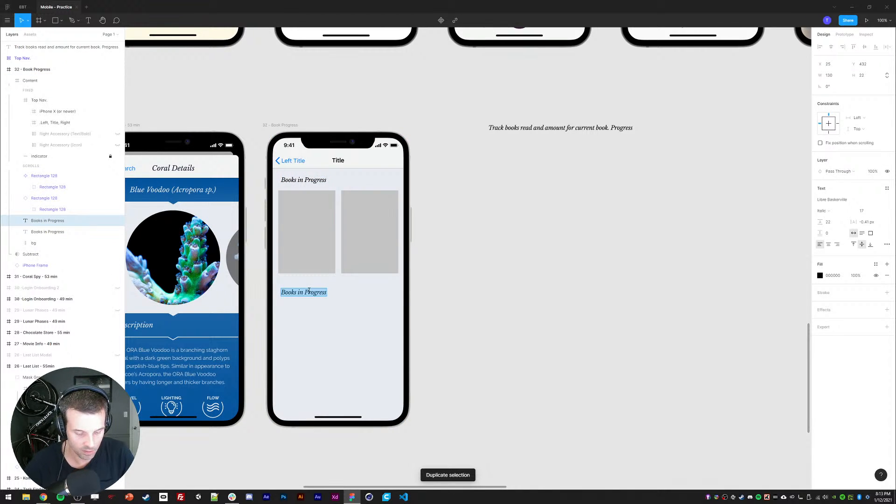
pyautogui.write('Completed Books')
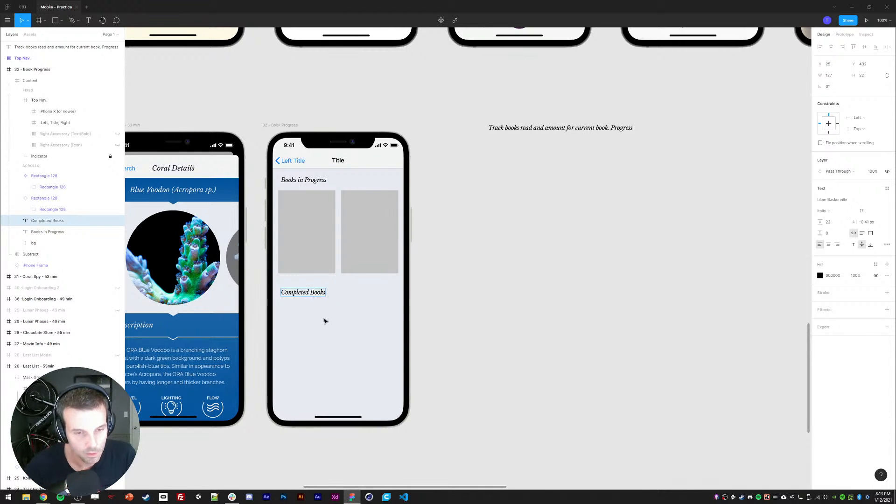
pyautogui.press('Escape')
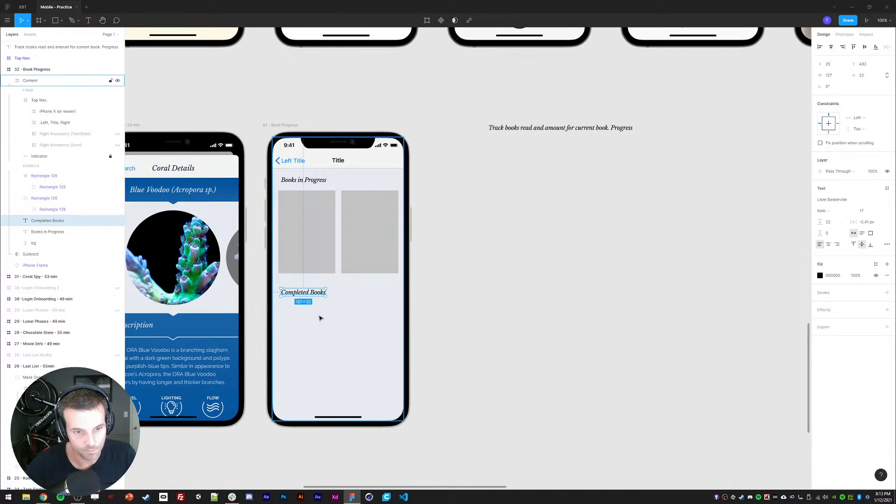
# - Add book counts to the two headings so they read "17 Completed Books" and "2 Books in Progress"
pyautogui.doubleClick(290, 293)
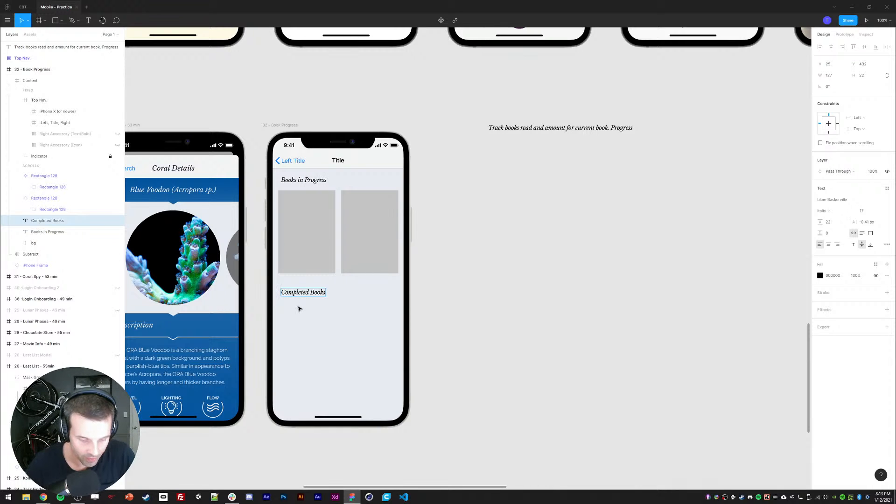
pyautogui.write('17')
pyautogui.press('Escape')
pyautogui.doubleClick(294, 182)
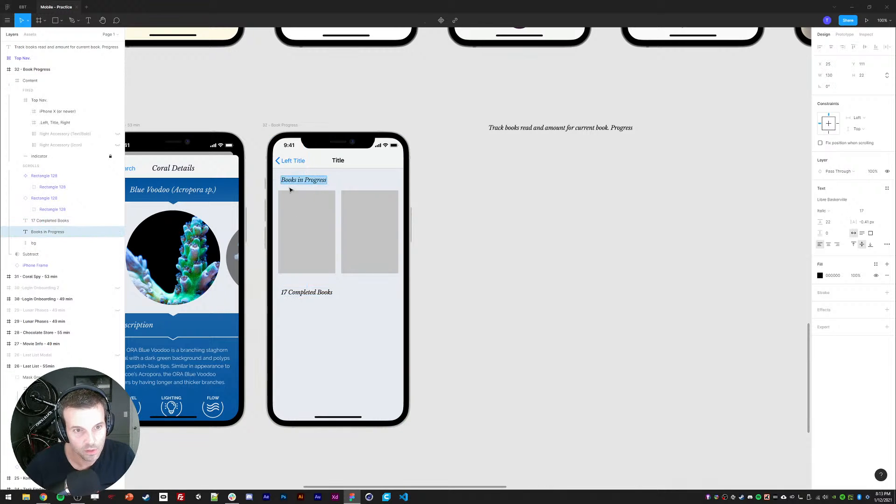
pyautogui.press('Left')
pyautogui.write('2')
pyautogui.click(562, 296)
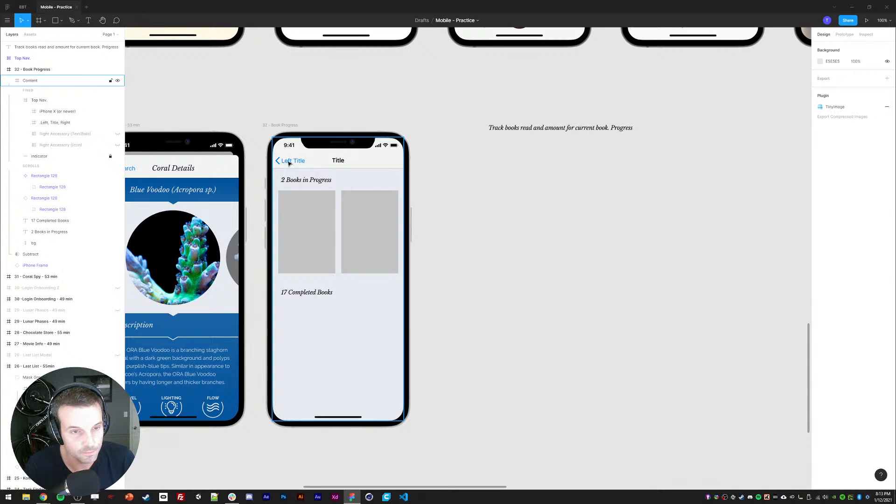
# - Remove the Left Title back link from the top navigation bar while keeping the bar itself
pyautogui.click(289, 163)
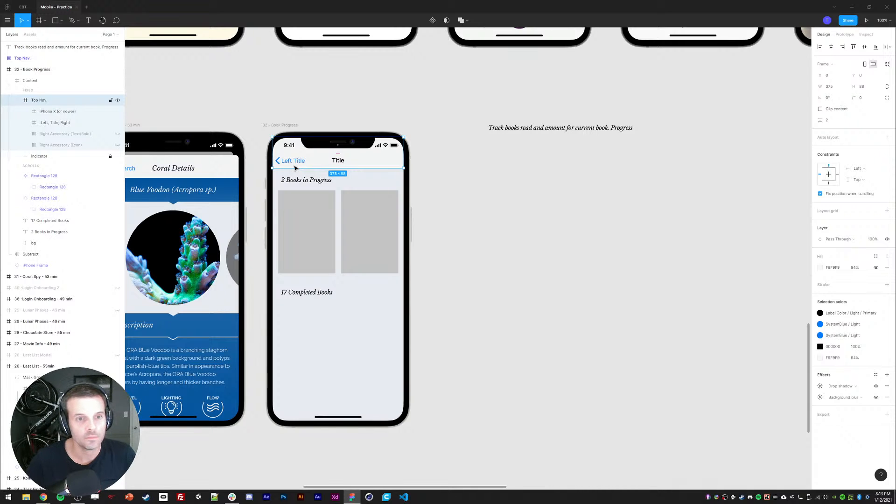
pyautogui.keyDown('ctrl'); pyautogui.click(338, 163); pyautogui.keyUp('ctrl')
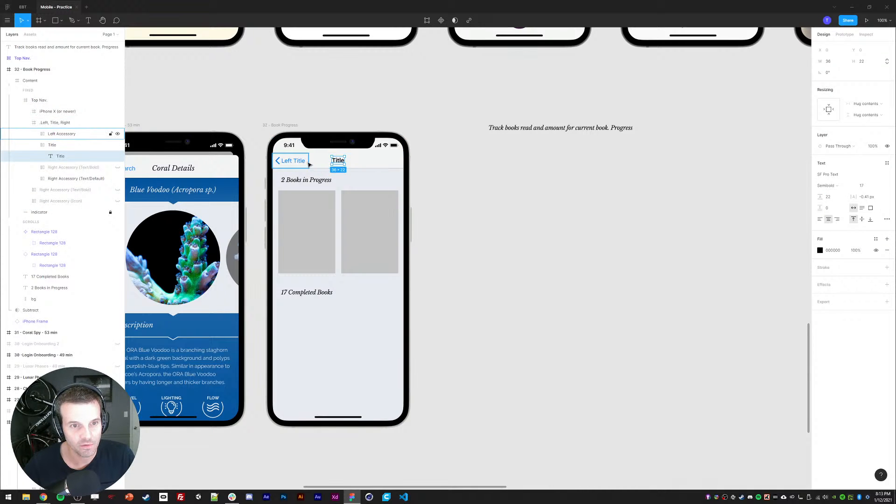
pyautogui.click(297, 162)
pyautogui.press('Escape')
pyautogui.press('Escape')
pyautogui.press('Delete')
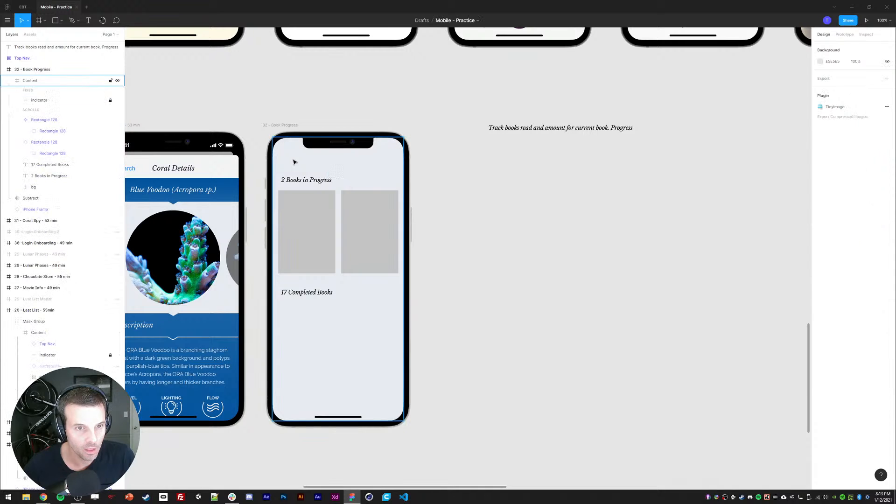
pyautogui.hotkey('ctrl', 'z')
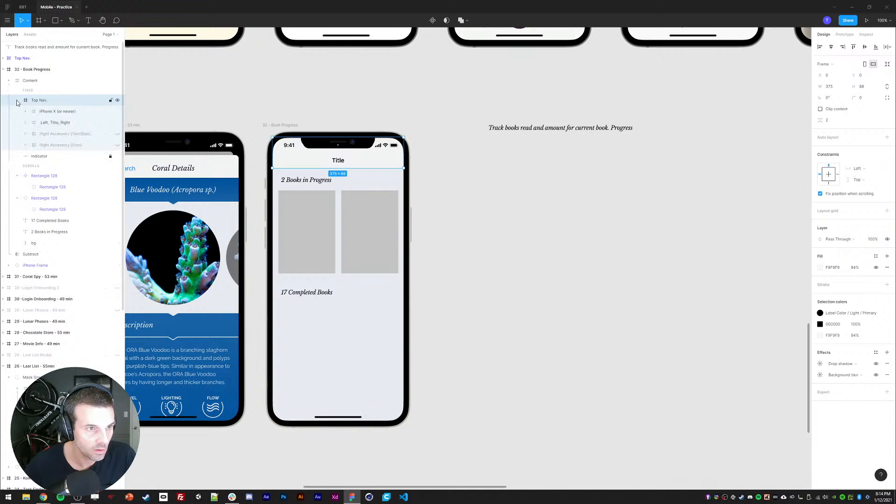
# - Delete the two hidden Right Accessory layers from the Top Nav frame
pyautogui.click(45, 146)
pyautogui.keyDown('shift'); pyautogui.click(45, 134); pyautogui.keyUp('shift')
pyautogui.press('Delete')
# - Try deleting the Left, Title, Right group from the Top Nav frame, and undo the deletion
pyautogui.click(48, 125)
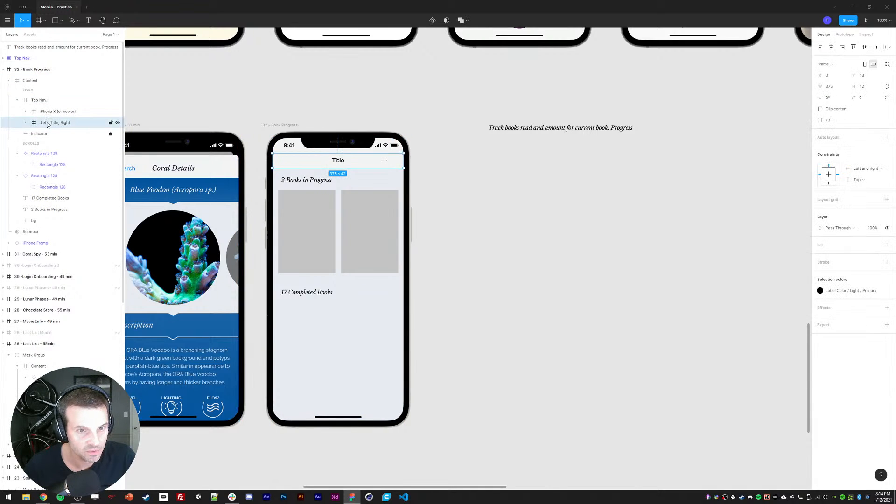
pyautogui.press('Delete')
pyautogui.hotkey('ctrl', 'z')
# - Try deleting the Right Accessory (Text/Default) layer from the Left, Title, Right group, and undo the deletion
pyautogui.click(41, 113)
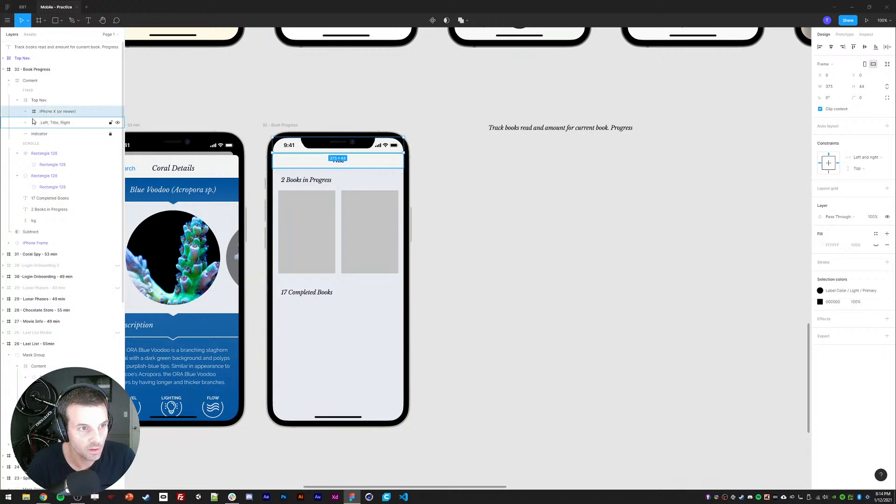
pyautogui.click(26, 122)
pyautogui.click(58, 145)
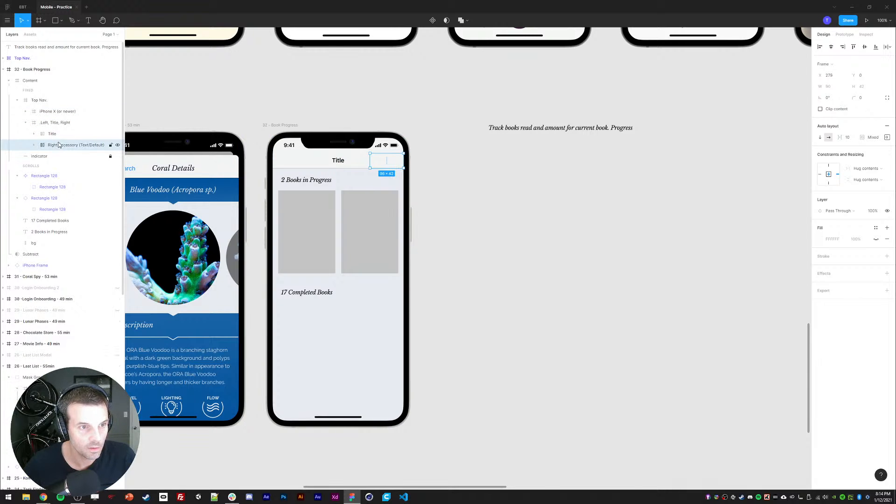
pyautogui.press('Delete')
pyautogui.click(48, 134)
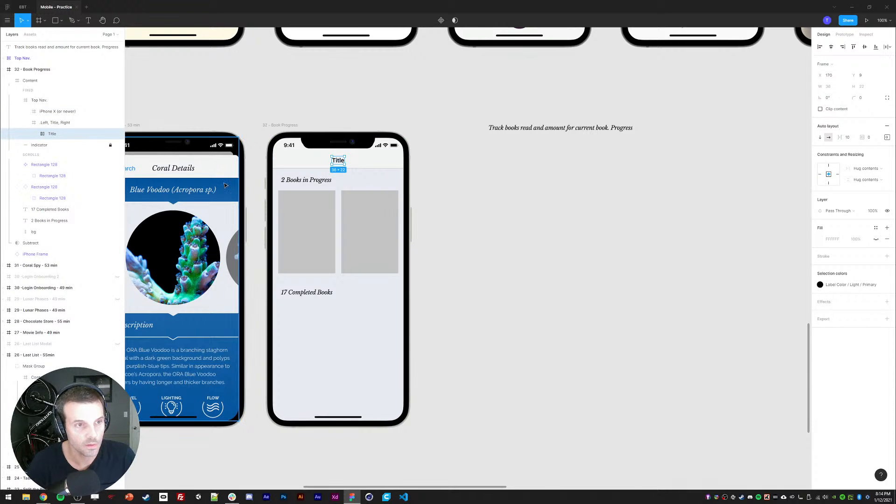
pyautogui.hotkey('ctrl', 'z')
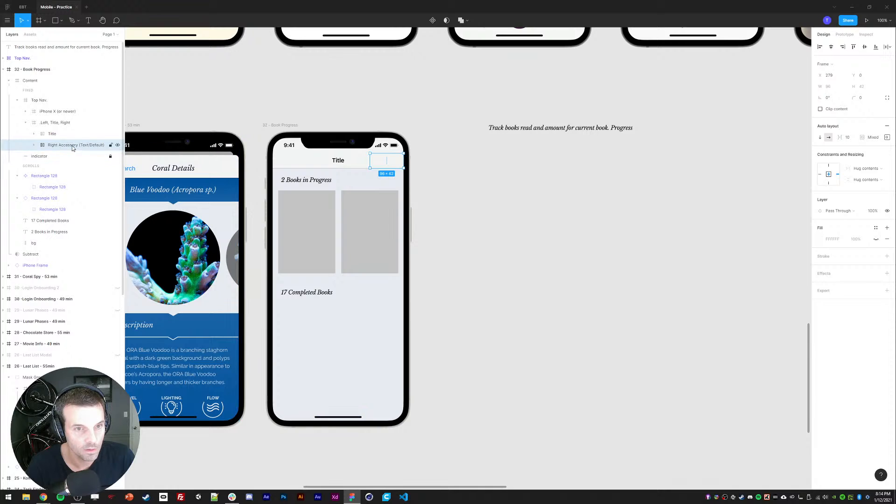
# - Unhide the New Task label in the navigation bar's Right Accessory and change its text to "Add Book"
pyautogui.click(32, 145)
pyautogui.click(117, 168)
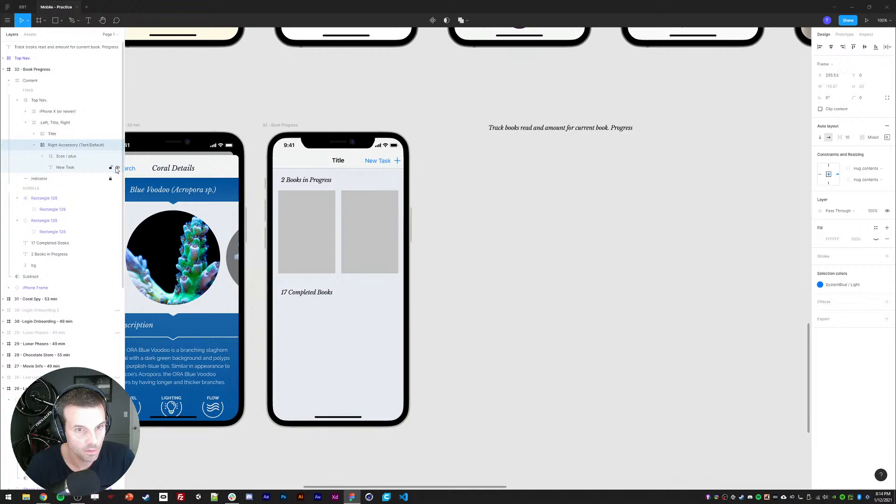
pyautogui.press('Escape')
pyautogui.keyDown('ctrl'); pyautogui.doubleClick(376, 162); pyautogui.keyUp('ctrl')
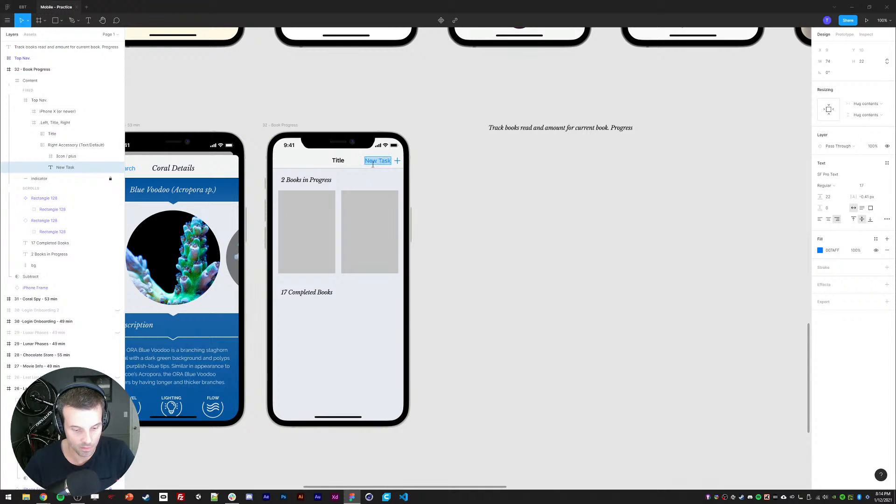
pyautogui.write('Add Book')
pyautogui.click(482, 229)
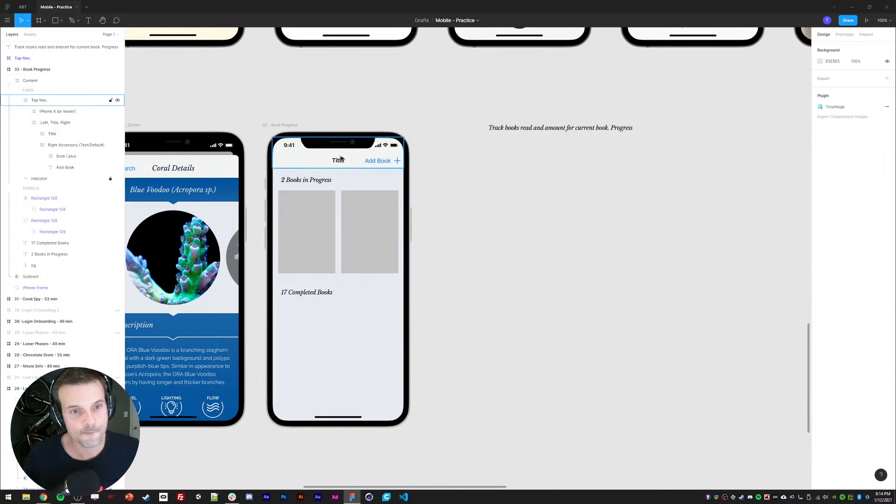
# - Hide the "Add Book" label so only the plus icon remains in the navigation bar's accessory
pyautogui.keyDown('ctrl'); pyautogui.doubleClick(342, 161); pyautogui.keyUp('ctrl')
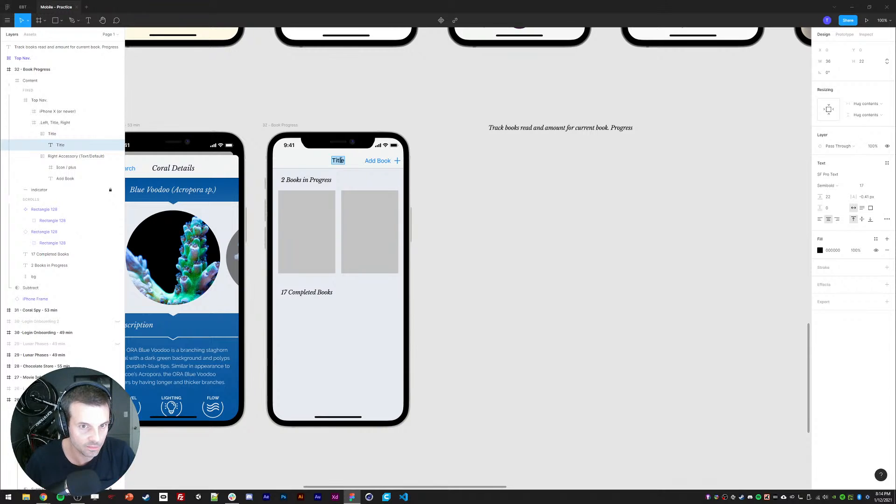
pyautogui.press('Escape')
pyautogui.keyDown('ctrl'); pyautogui.click(383, 162); pyautogui.keyUp('ctrl')
pyautogui.hotkey('ctrl', 'shift', 'h')
pyautogui.press('Escape')
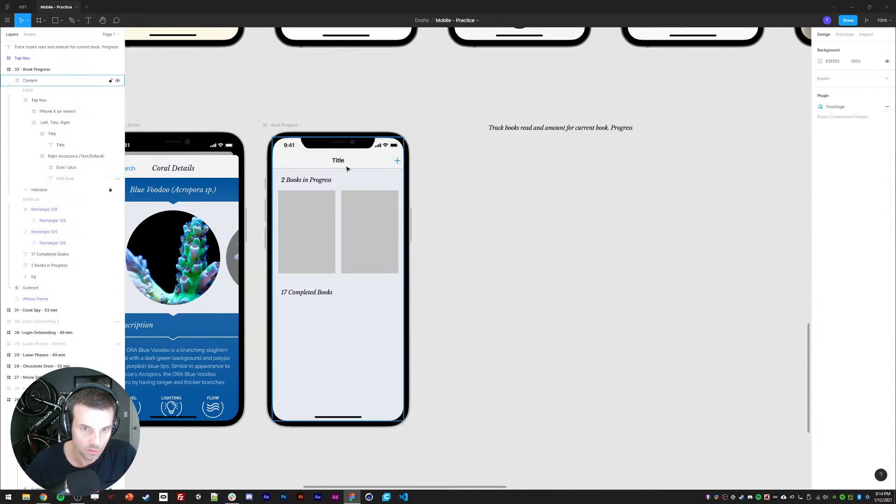
# - Try "Book Rider" and "Story Rider" as the navigation bar title
pyautogui.keyDown('ctrl'); pyautogui.doubleClick(342, 161); pyautogui.keyUp('ctrl')
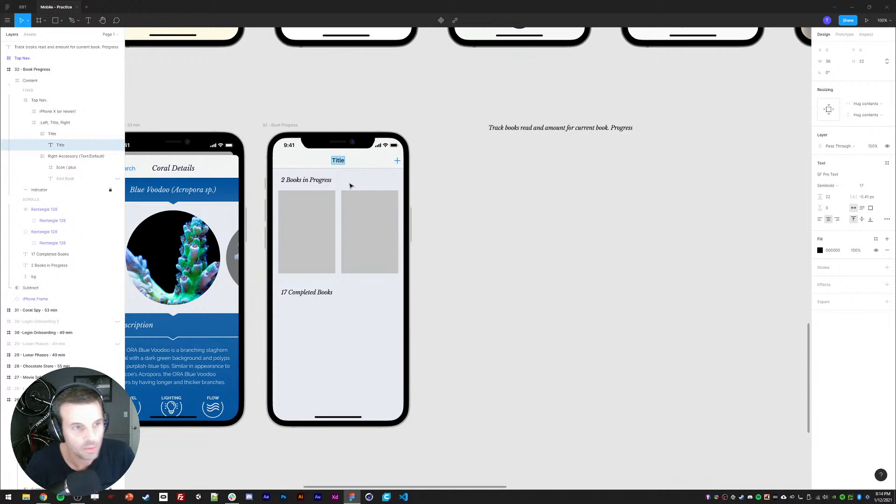
pyautogui.write('Book Rider')
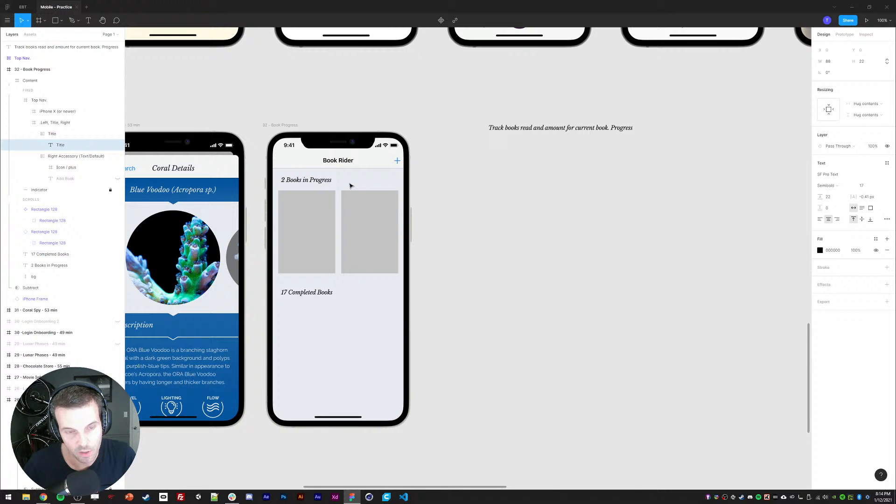
pyautogui.hotkey('ctrl', 'a')
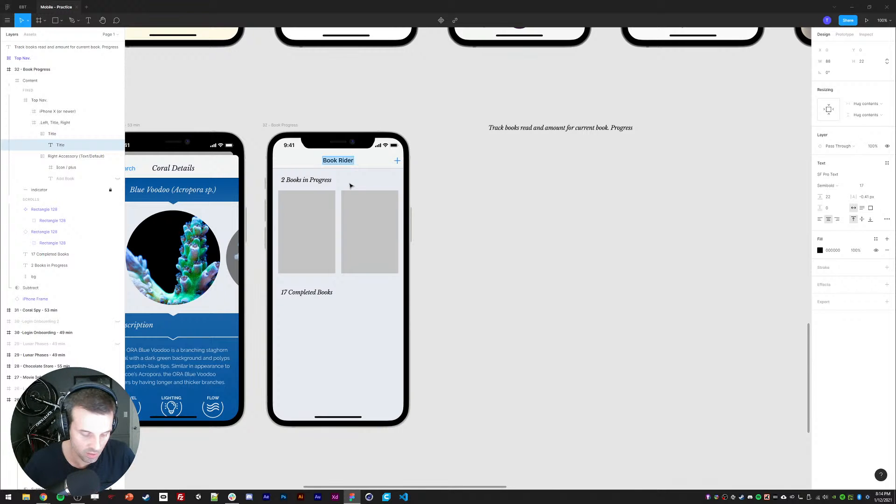
pyautogui.write('Story')
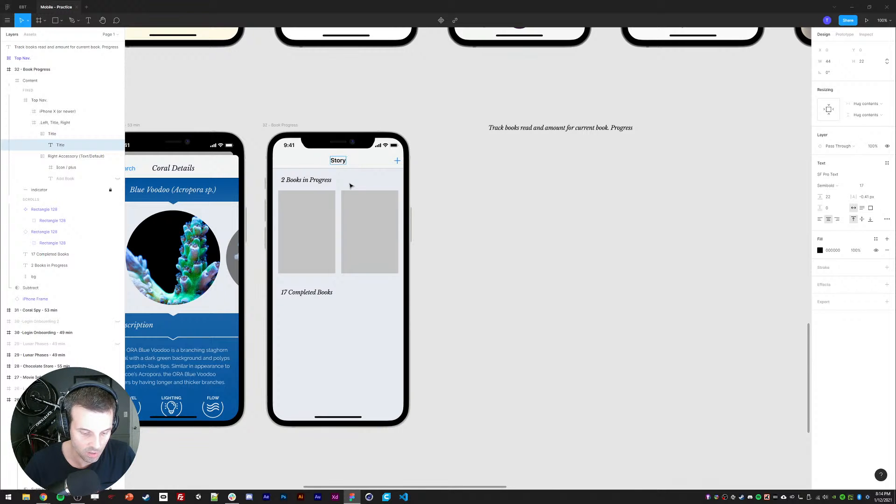
pyautogui.write(' Rider')
pyautogui.press('Escape')
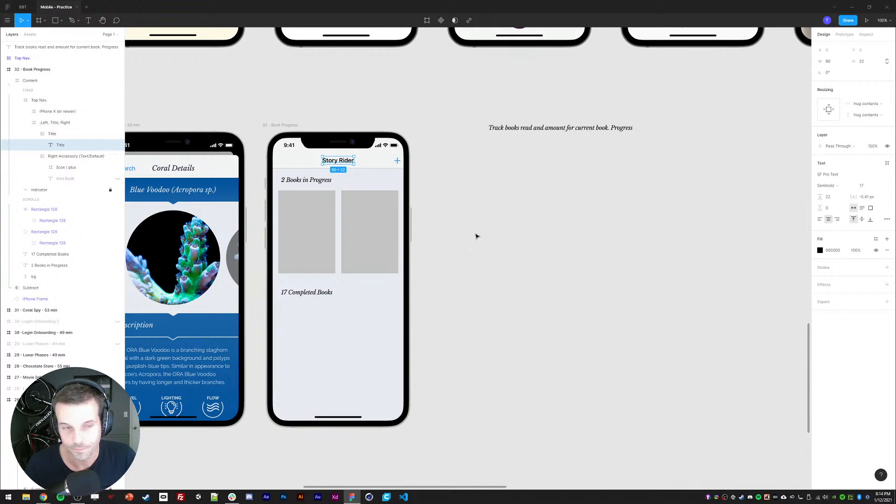
# - Replace the navigation bar title with "BookrKeepr"
pyautogui.doubleClick(345, 161)
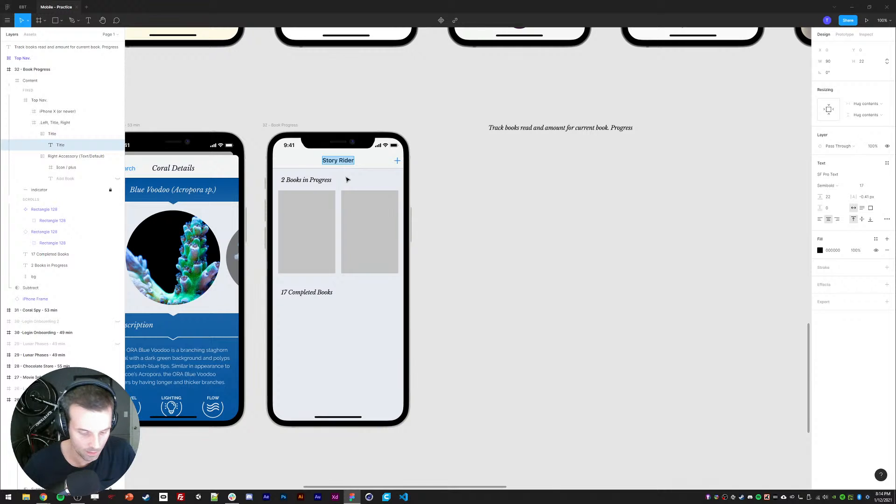
pyautogui.write('Book')
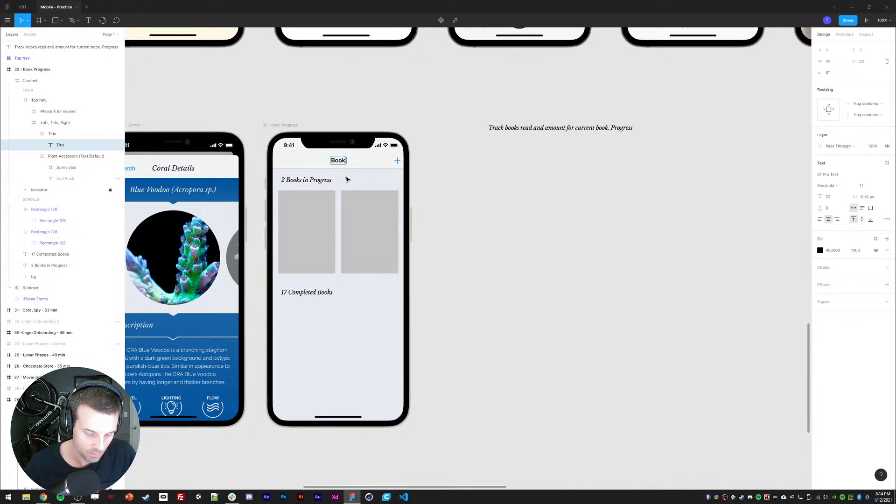
pyautogui.write('Book')
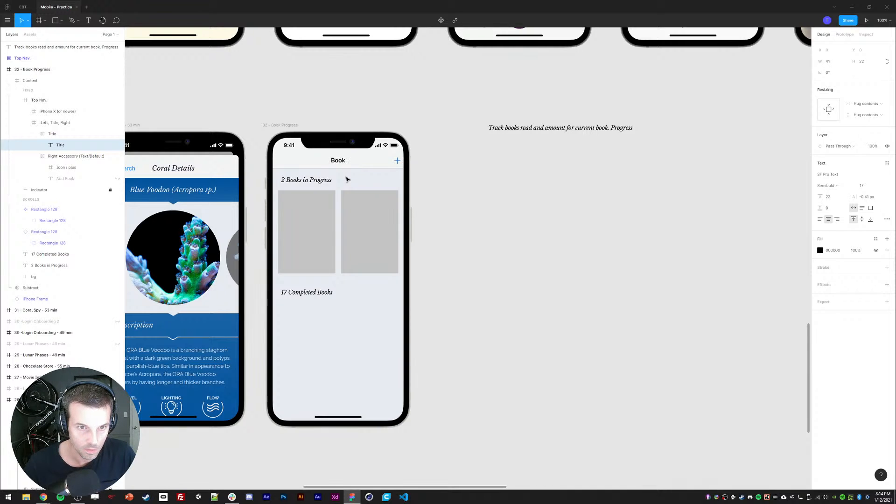
pyautogui.write('r')
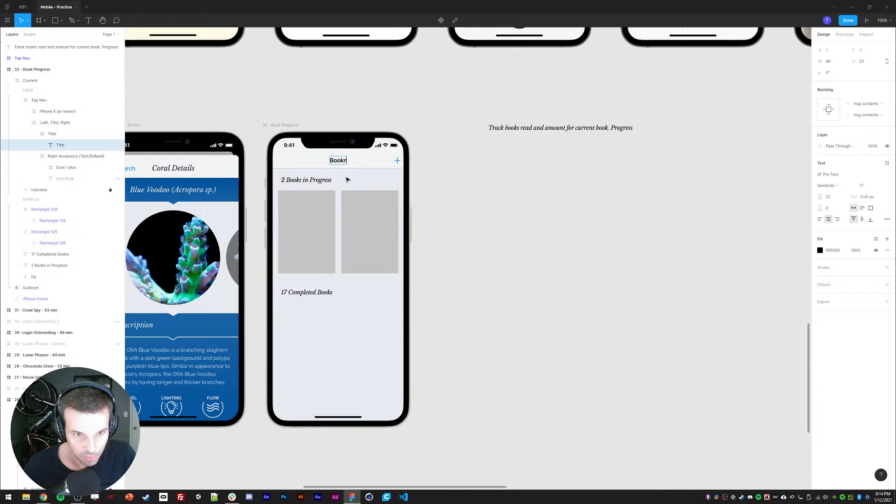
pyautogui.write('Keepr')
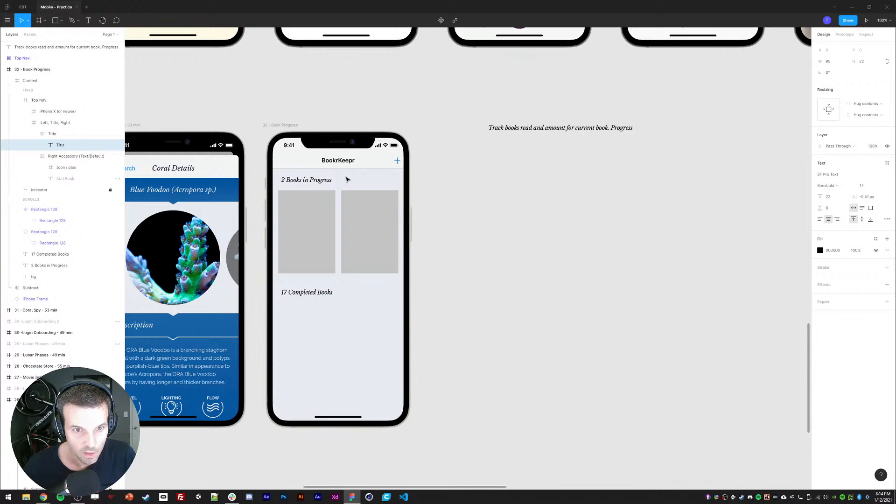
# - Rework the navigation bar title into "Booky-Keepy"
pyautogui.press('BackSpace')
pyautogui.press('BackSpace')
pyautogui.press('BackSpace')
pyautogui.press('BackSpace')
pyautogui.press('BackSpace')
pyautogui.press('BackSpace')
pyautogui.write('y-B')
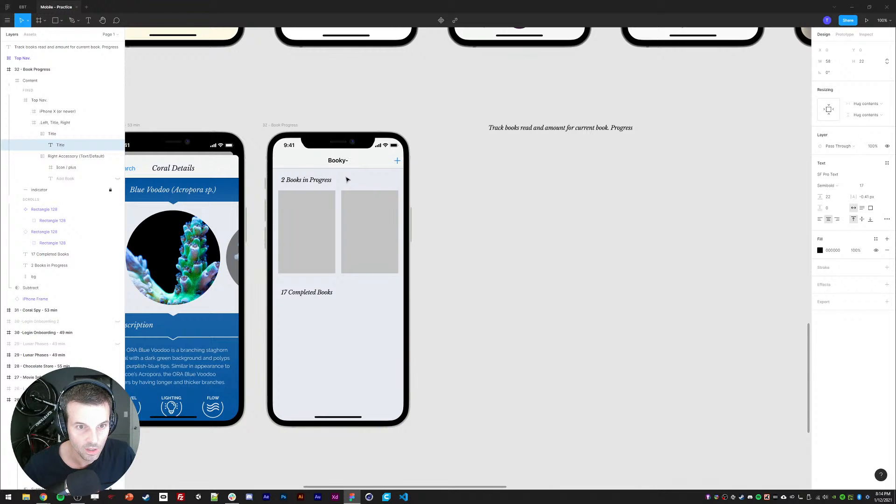
pyautogui.press('BackSpace')
pyautogui.write('Keeper')
pyautogui.press('BackSpace')
pyautogui.press('BackSpace')
pyautogui.press('BackSpace')
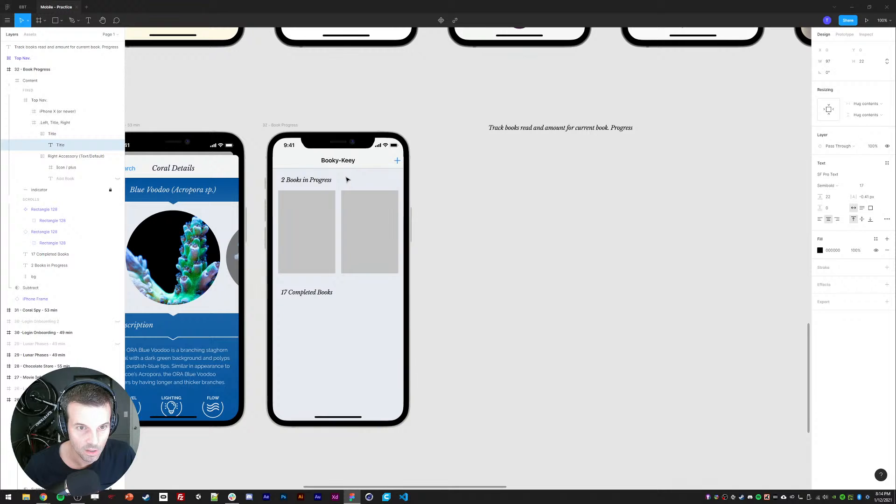
pyautogui.write('py')
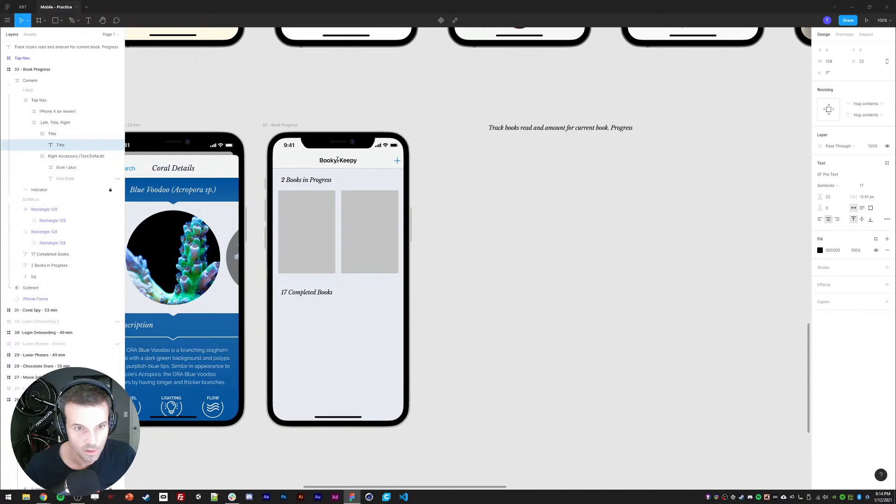
# - Change the navigation bar title to "BookiKeepi" without a hyphen and deselect it
pyautogui.click(337, 160)
pyautogui.press('BackSpace')
pyautogui.press('BackSpace')
pyautogui.write('i')
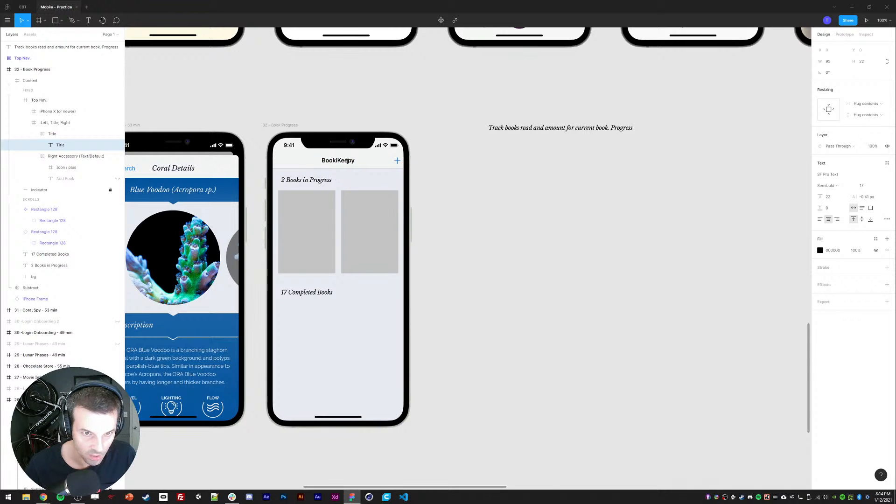
pyautogui.press('Escape')
pyautogui.write('i')
pyautogui.click(413, 230)
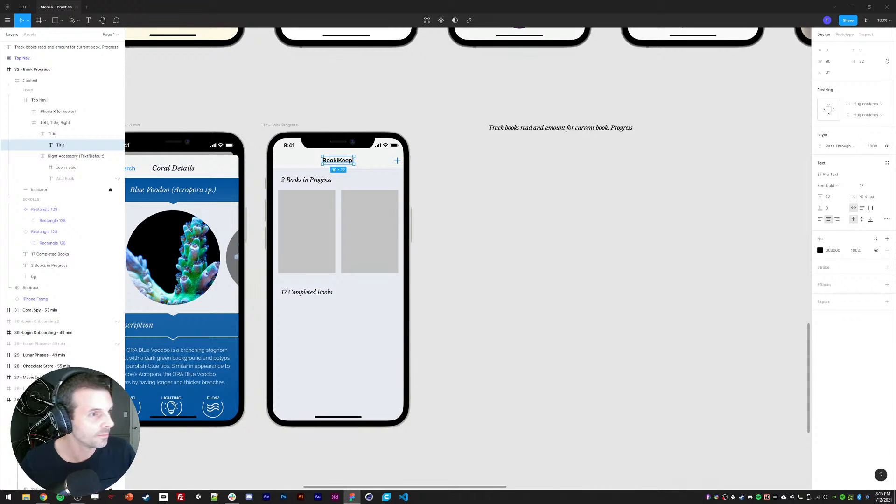
pyautogui.hotkey('alt', 'Tab')
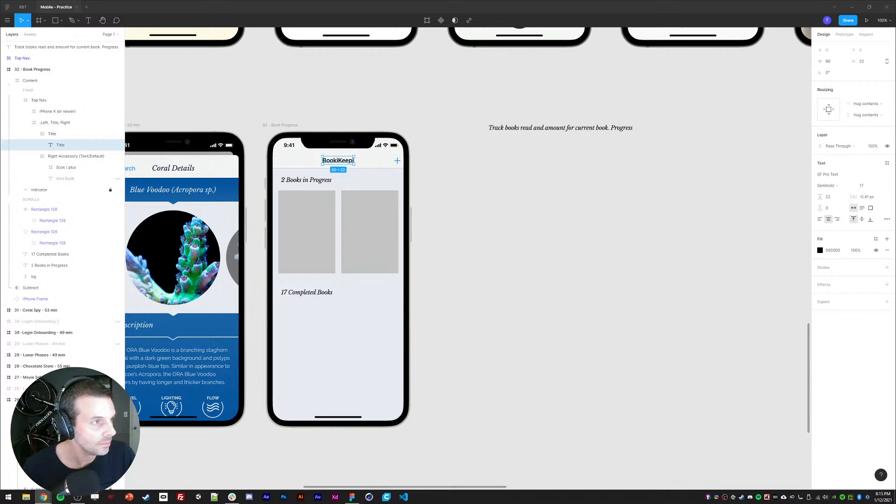
pyautogui.click(457, 267)
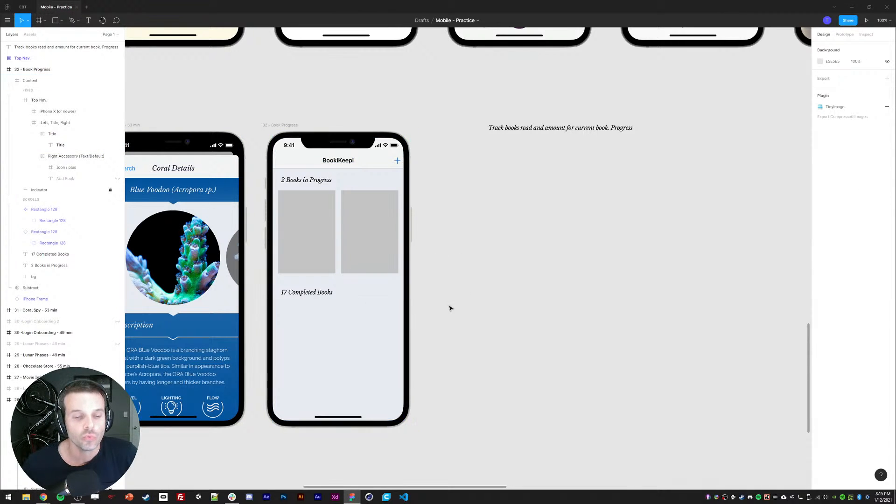
# - Draw a book cover placeholder rectangle about 75 by 113 below the "17 Completed Books" heading, aligned with its left edge
pyautogui.scroll(-1, 453, 301)
pyautogui.hscroll(-1, 453, 301)
pyautogui.doubleClick(306, 285)
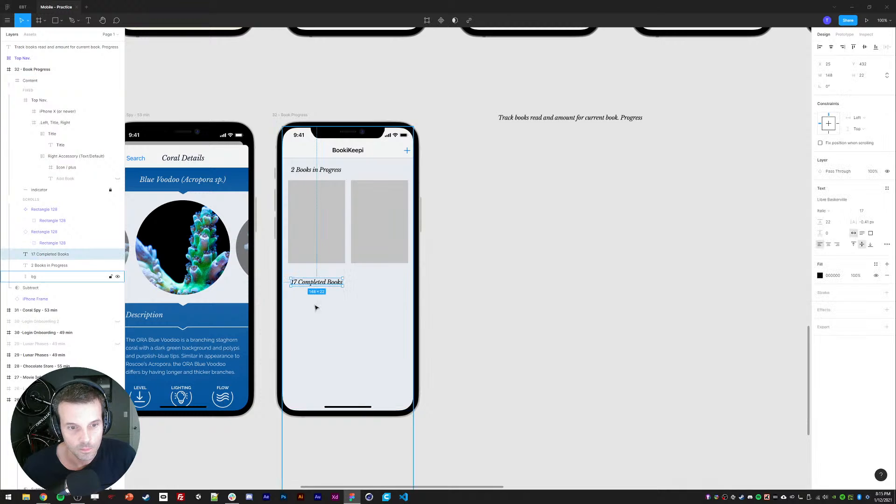
pyautogui.scroll(-1, 319, 324)
pyautogui.press('r')
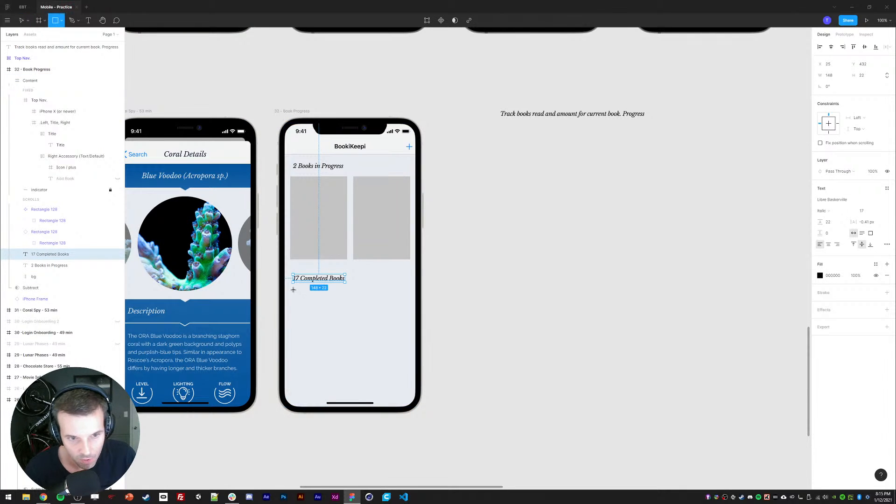
pyautogui.moveTo(293, 288); pyautogui.dragTo(320, 328)
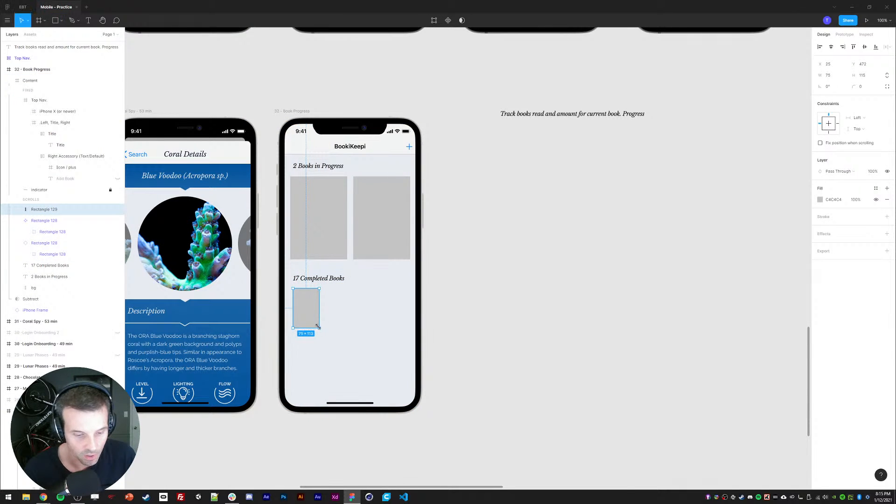
# - Add a "Book Title" text label to the right of the small cover placeholder, near its upper edge
pyautogui.press('t')
pyautogui.click(329, 294)
pyautogui.write('B')
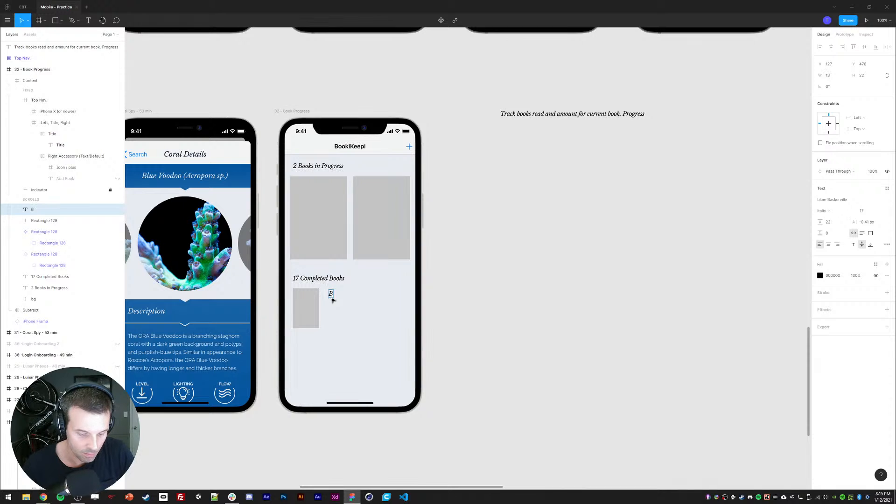
pyautogui.write('ook Titeele')
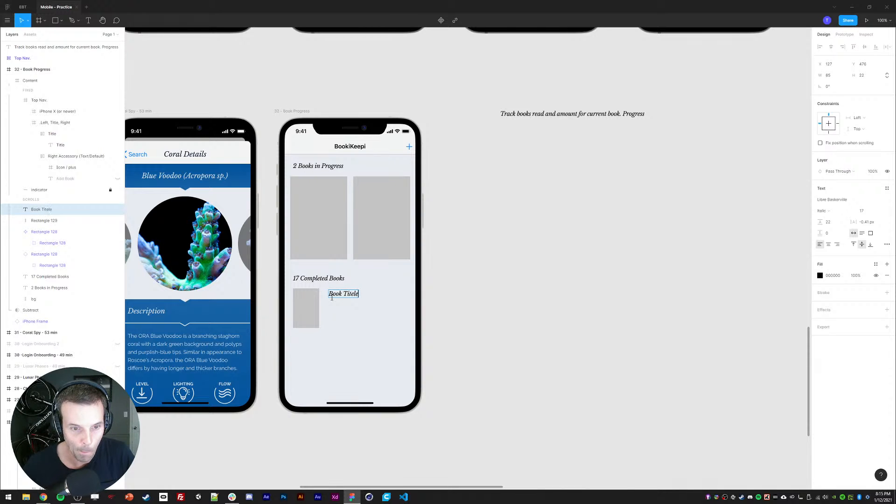
pyautogui.write('le')
pyautogui.press('Escape')
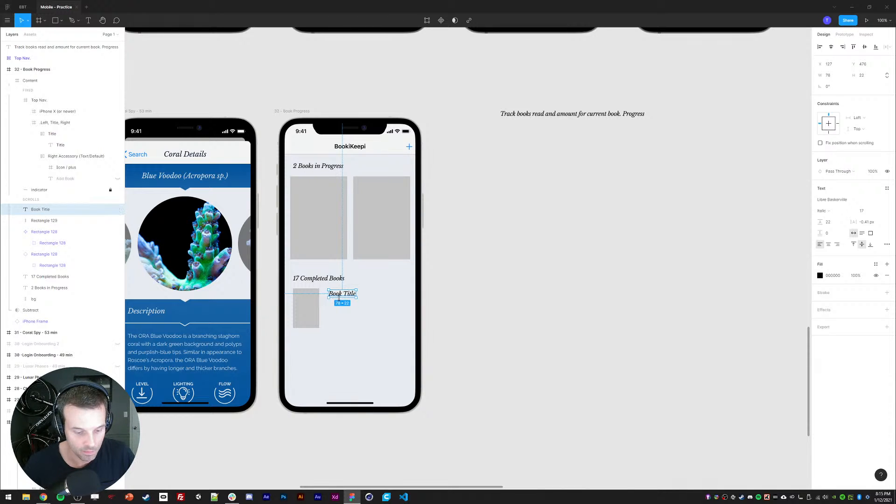
# - Duplicate the "Book Title" label directly below itself and change the copy to the date placeholder "00/00/00"
pyautogui.hotkey('ctrl', 'd')
pyautogui.moveTo(339, 297); pyautogui.dragTo(343, 305)
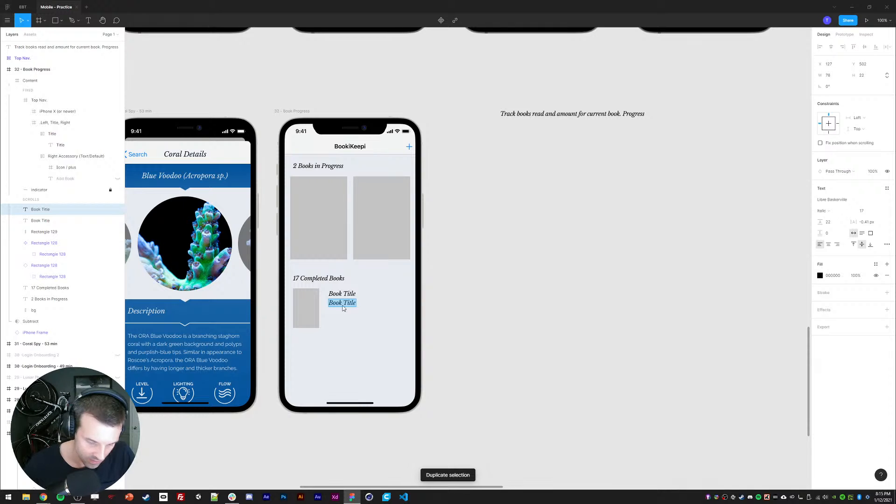
pyautogui.write('00/')
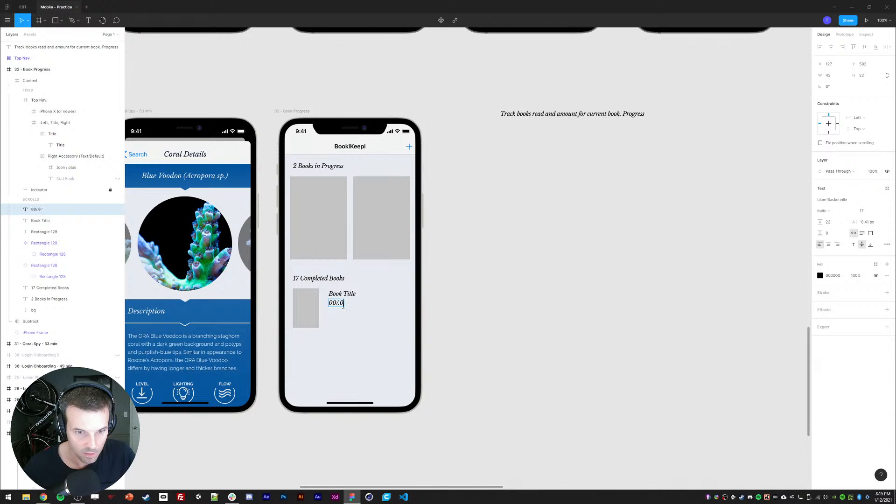
pyautogui.write('00/00')
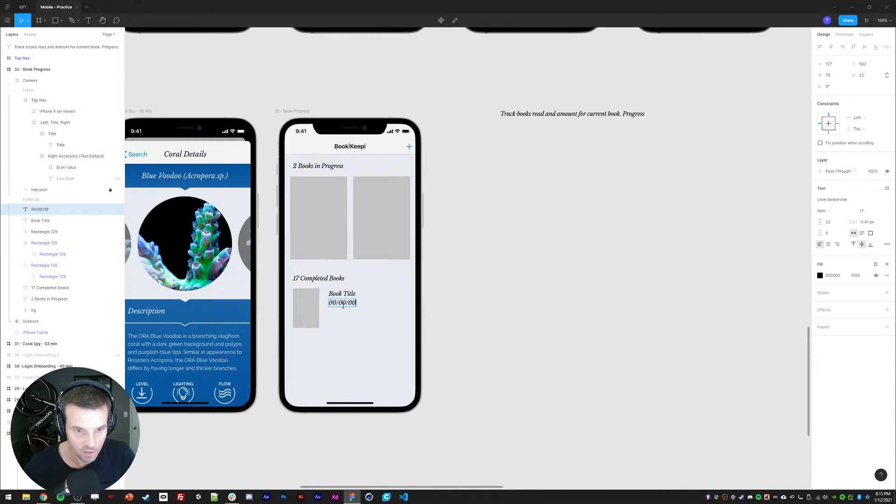
pyautogui.press('Escape')
# - Duplicate the date label below itself, change the copy to "Time to Read", and lower it slightly to Y 534
pyautogui.hotkey('ctrl', 'd')
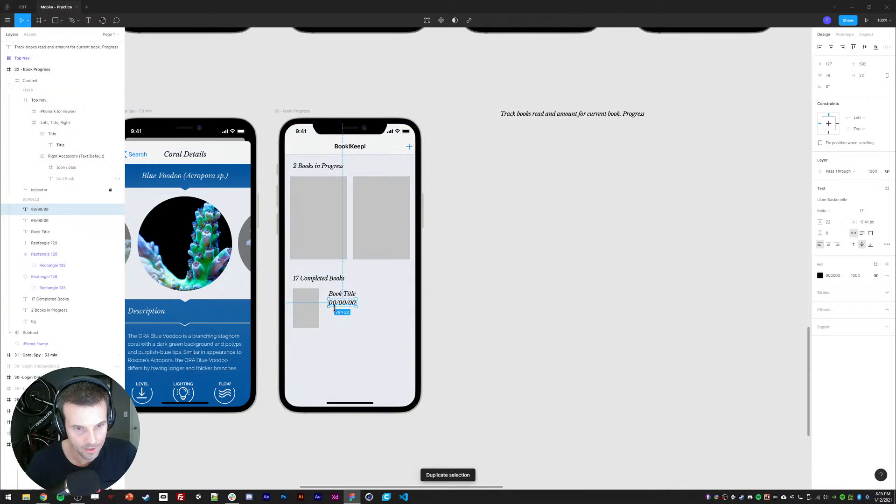
pyautogui.moveTo(336, 303); pyautogui.dragTo(336, 312)
pyautogui.write('Time to')
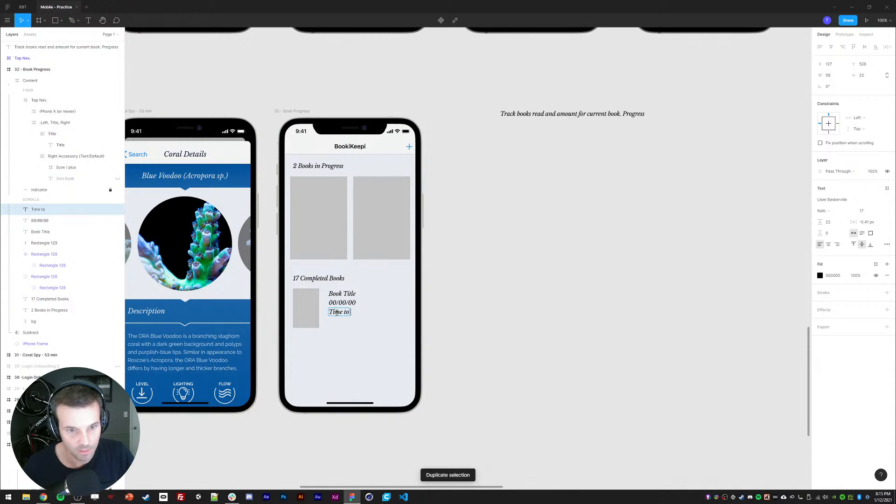
pyautogui.write(' Read')
pyautogui.press('Escape')
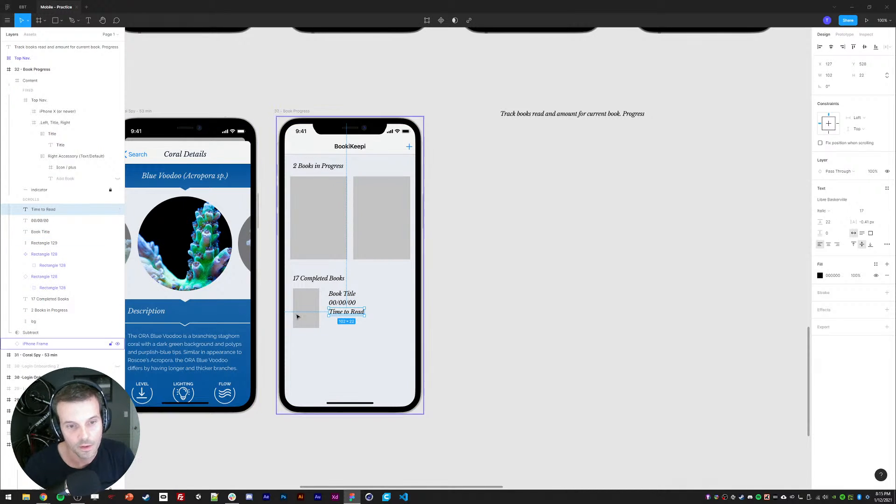
pyautogui.moveTo(339, 312); pyautogui.dragTo(340, 315)
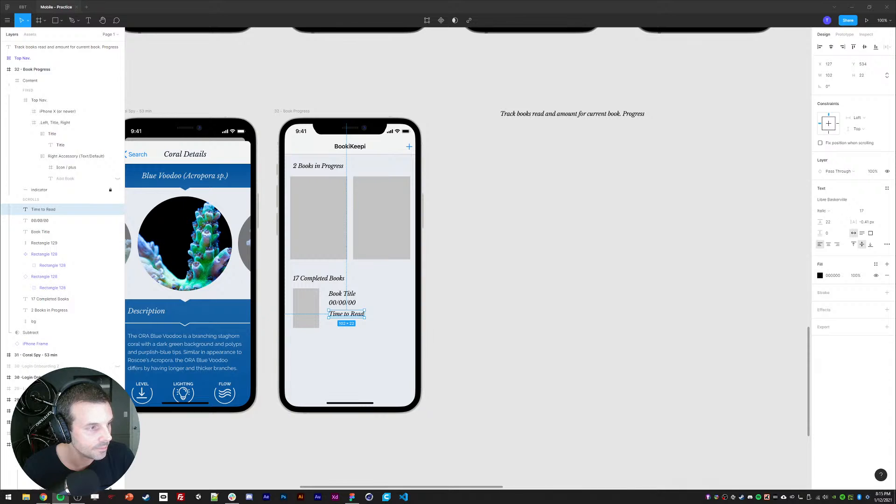
pyautogui.click(498, 315)
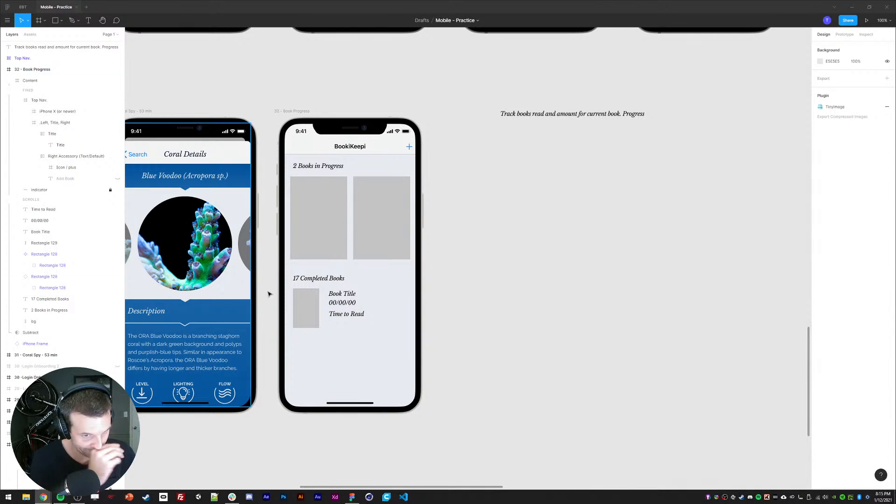
pyautogui.click(351, 314)
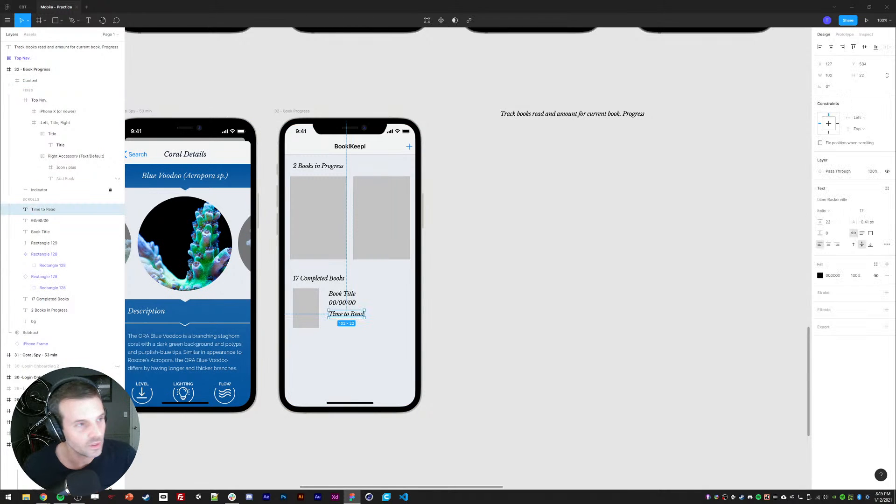
pyautogui.click(342, 294)
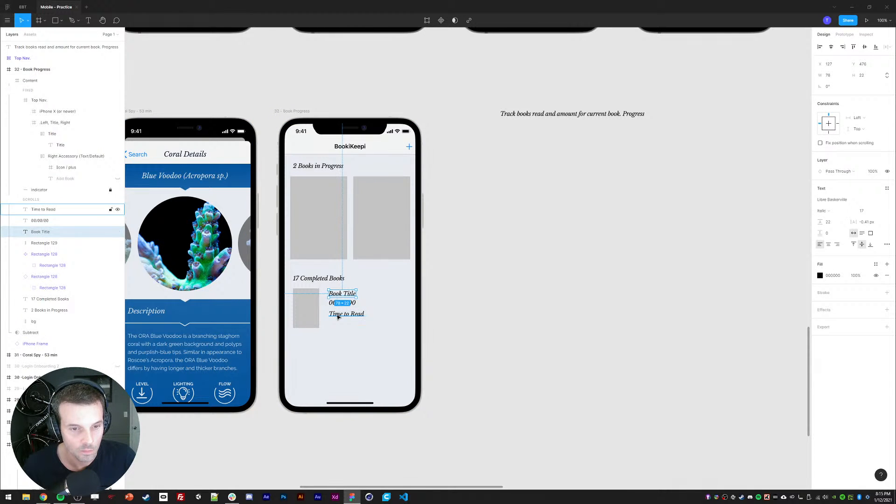
# - Duplicate the small cover placeholder, layer the copy behind it, and enlarge it to a 372 by 145 row background spanning the screen width
pyautogui.click(302, 315)
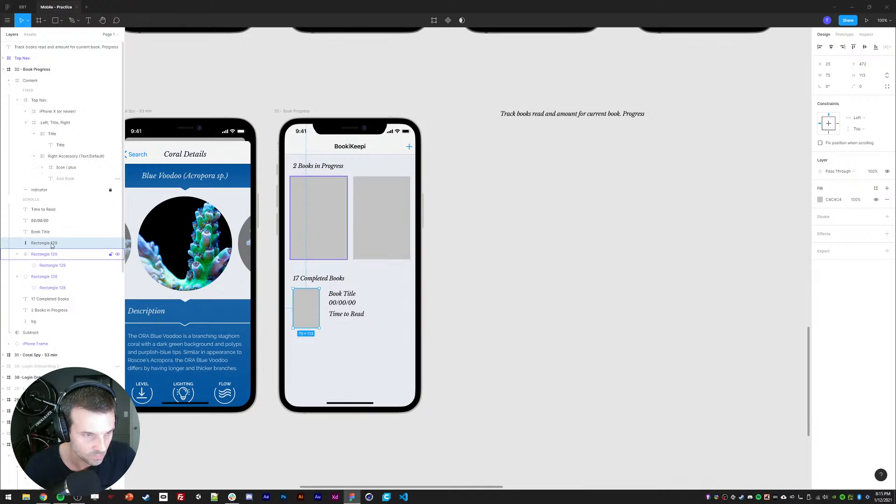
pyautogui.hotkey('ctrl', 'd')
pyautogui.moveTo(42, 249); pyautogui.dragTo(39, 263)
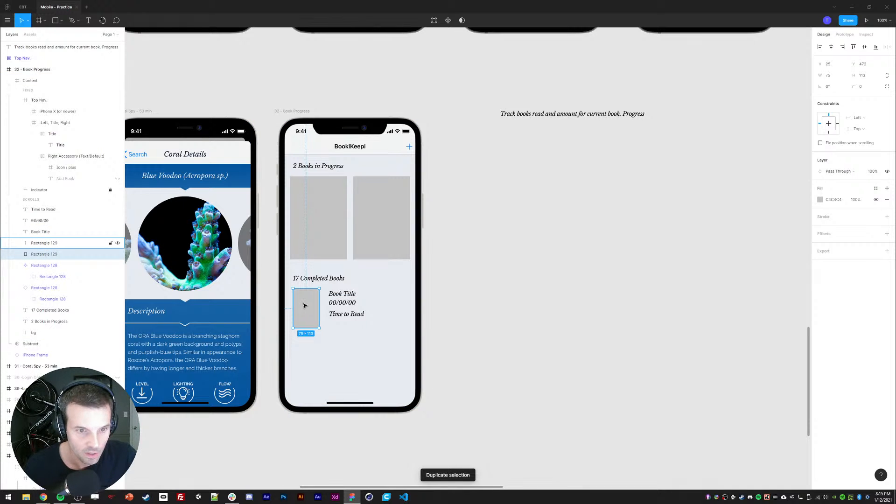
pyautogui.moveTo(304, 305); pyautogui.dragTo(384, 339)
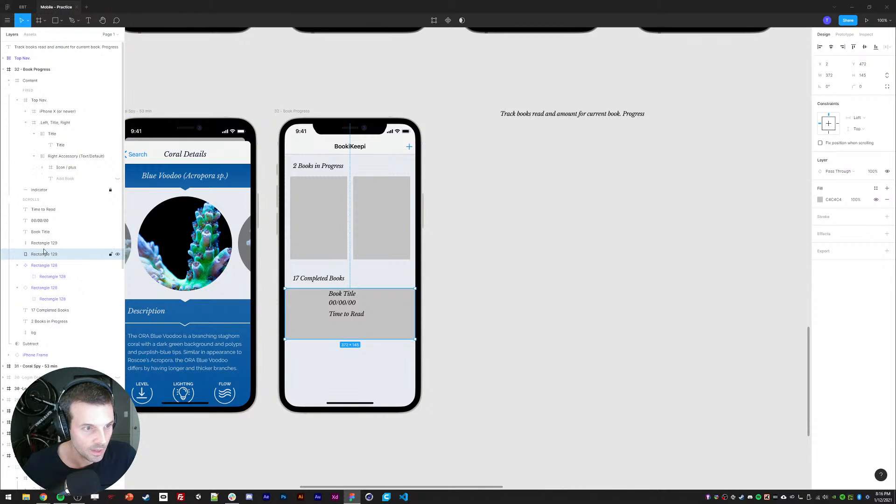
# - Fill the completed-book row's background rectangle with the dark red 974B4B
pyautogui.click(820, 200)
pyautogui.click(770, 243)
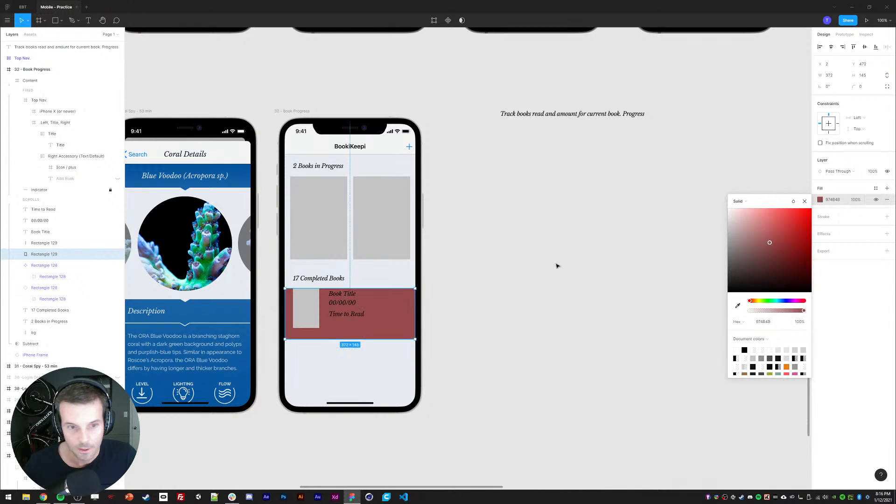
pyautogui.click(559, 266)
# - Group the row's three labels, small cover placeholder and red background, and turn the group into a component
pyautogui.click(41, 211)
pyautogui.keyDown('shift'); pyautogui.click(44, 254); pyautogui.keyUp('shift')
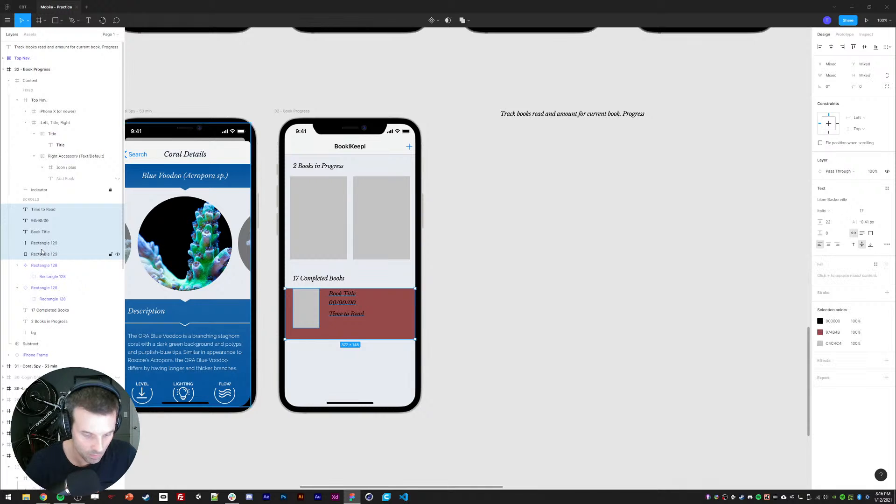
pyautogui.hotkey('ctrl', 'g')
pyautogui.rightClick(38, 211)
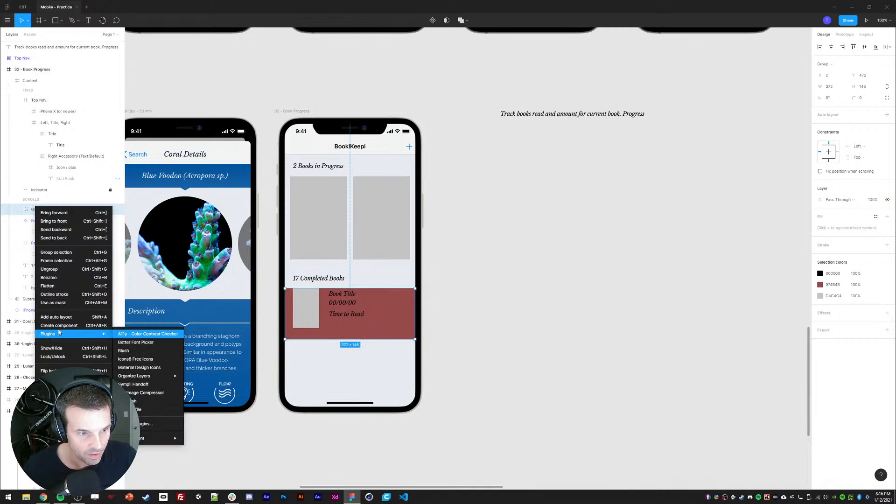
pyautogui.click(70, 322)
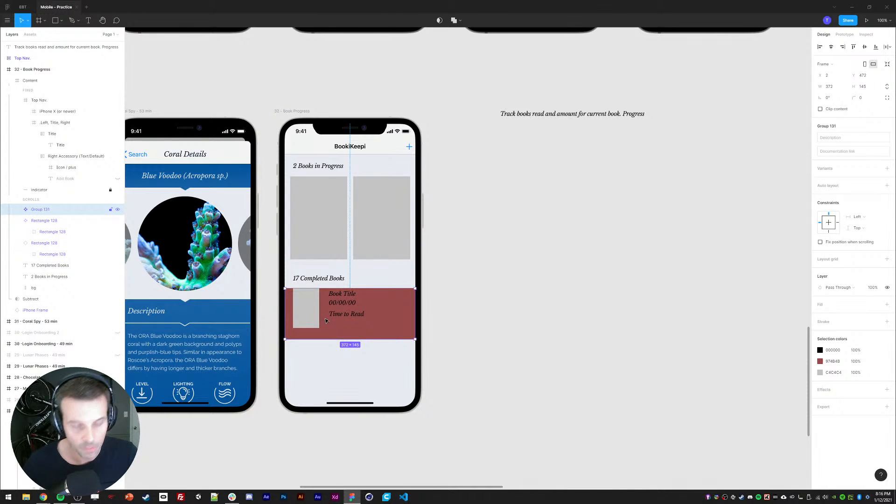
pyautogui.click(310, 234)
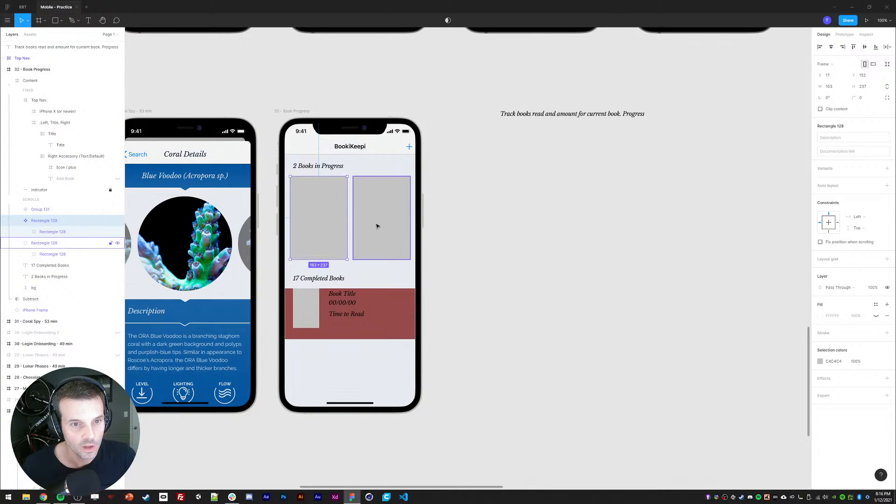
pyautogui.click(478, 238)
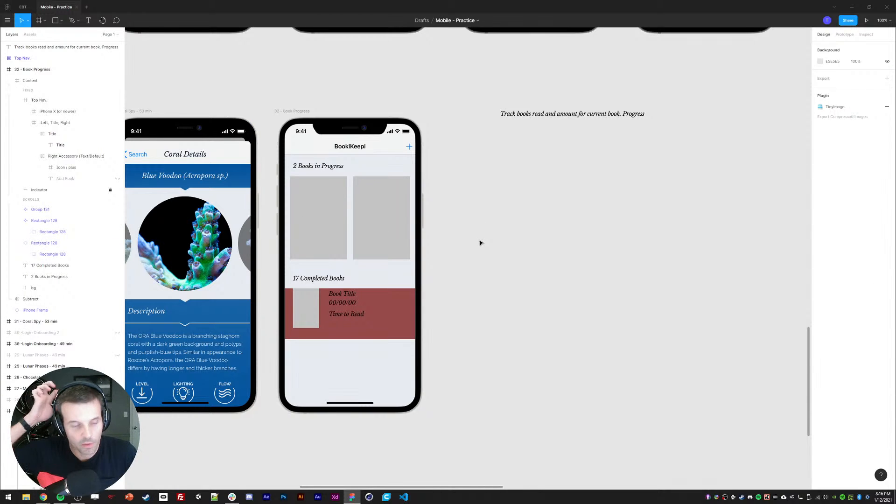
pyautogui.moveTo(445, 266); pyautogui.dragTo(452, 263)
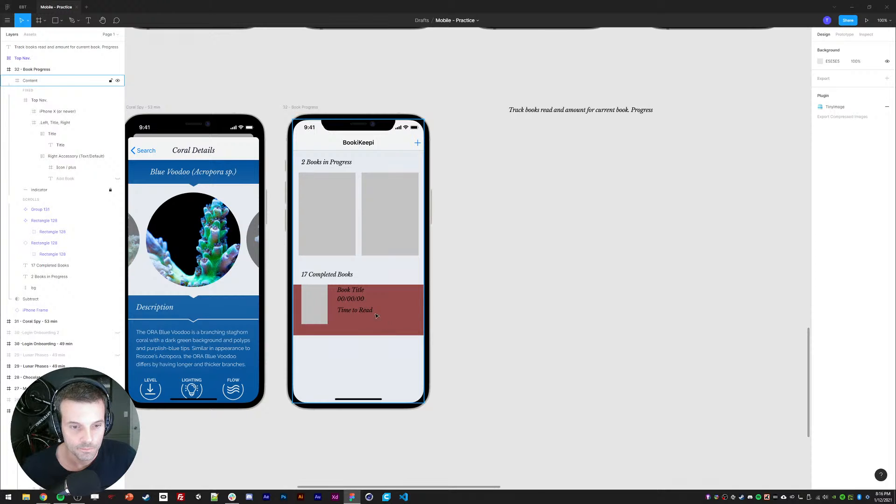
pyautogui.keyDown('ctrl'); pyautogui.click(348, 311); pyautogui.keyUp('ctrl')
pyautogui.hotkey('ctrl', 'd')
pyautogui.moveTo(348, 311); pyautogui.dragTo(349, 325)
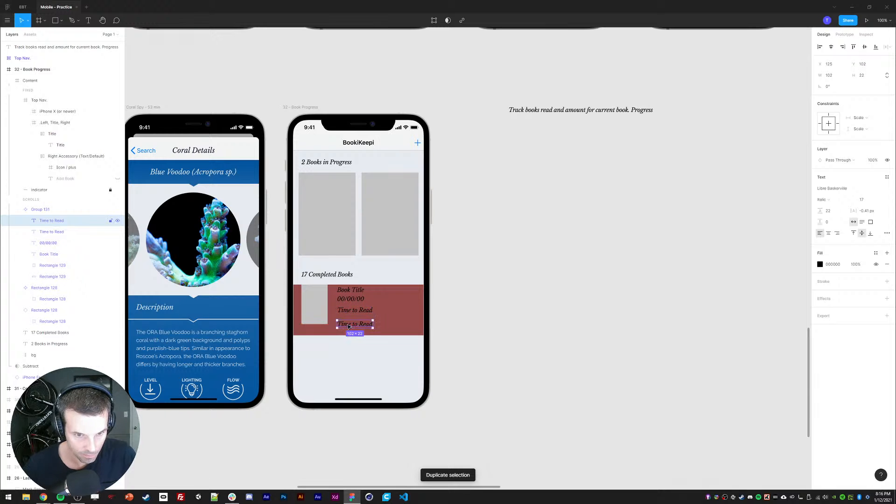
pyautogui.doubleClick(349, 324)
pyautogui.press('Escape')
pyautogui.press('Delete')
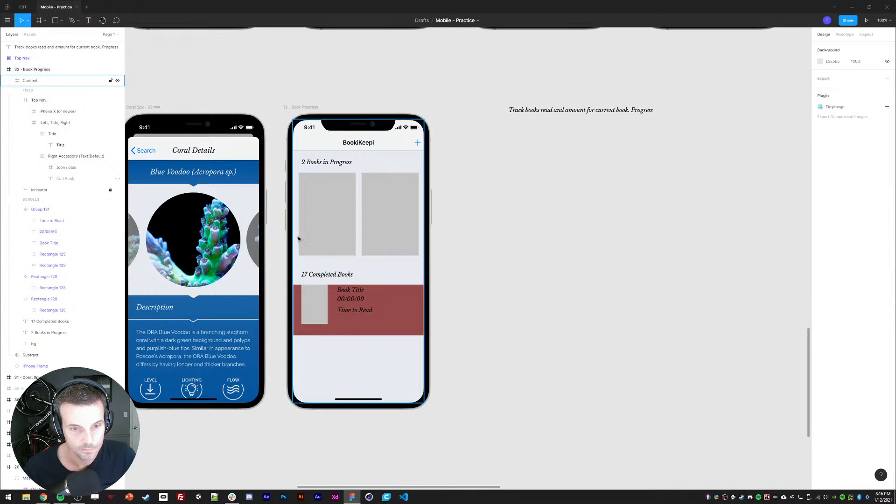
pyautogui.scroll(-1, 285, 177)
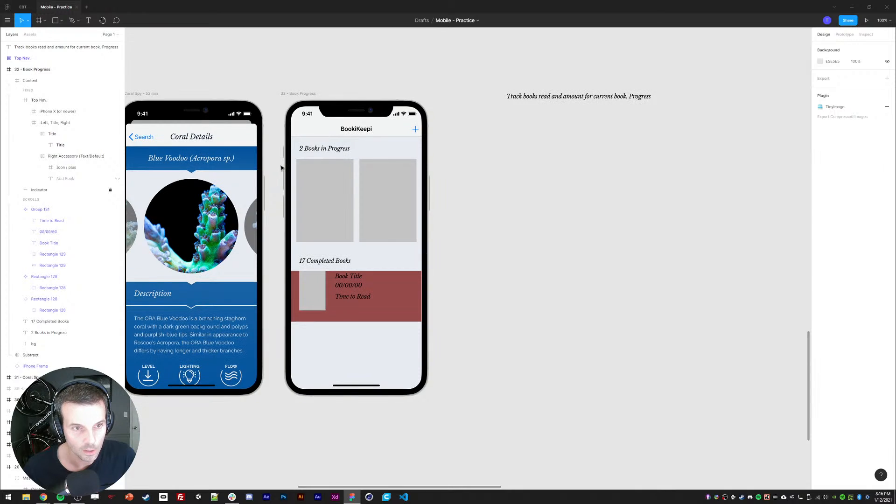
pyautogui.moveTo(44, 497)
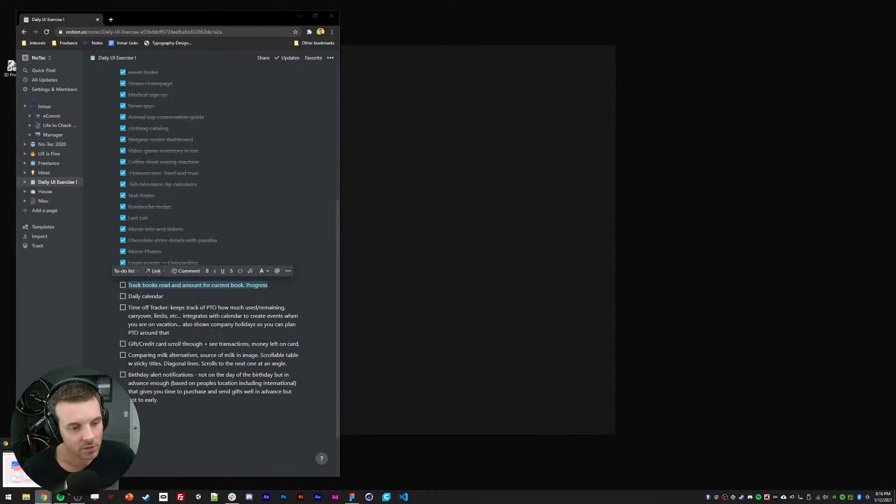
pyautogui.click(17, 469)
pyautogui.click(359, 352)
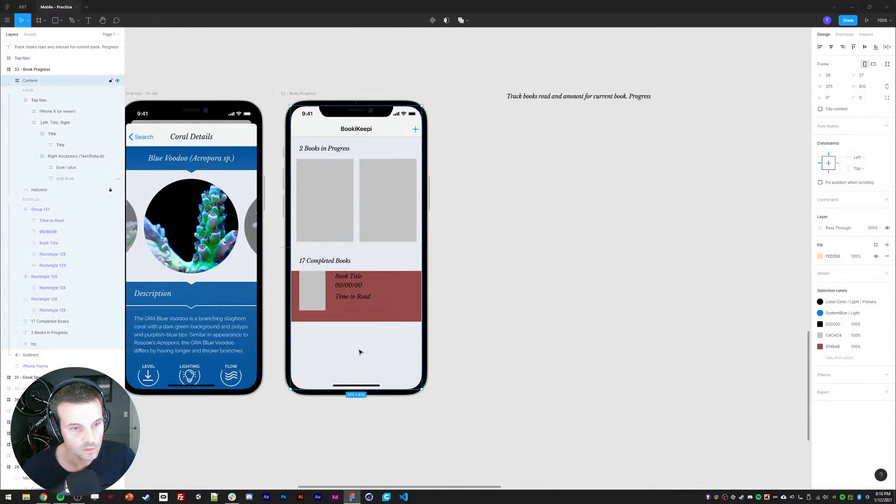
# - Duplicate the row's "Time to Read" label, change the copy to "Details", and place it in the row's lower-right corner at X 295, Y 113
pyautogui.doubleClick(347, 302)
pyautogui.hotkey('ctrl', 'd')
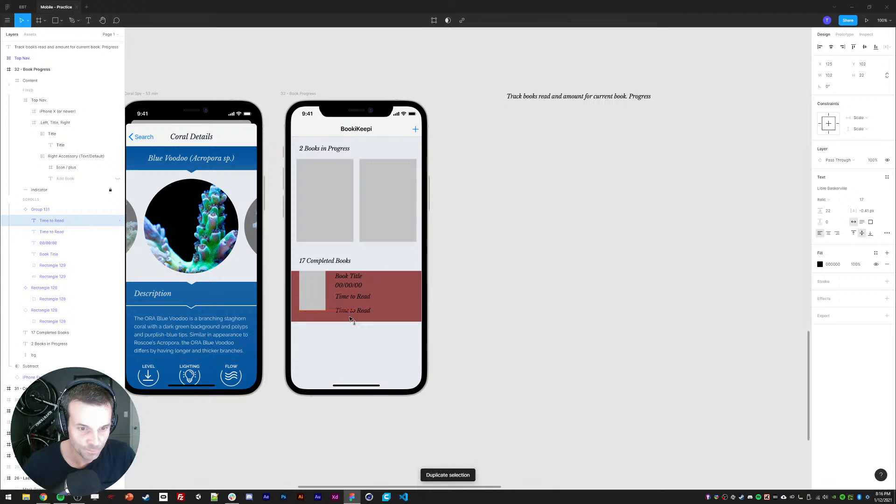
pyautogui.press('Return')
pyautogui.write('Detau')
pyautogui.press('BackSpace')
pyautogui.press('BackSpace')
pyautogui.press('BackSpace')
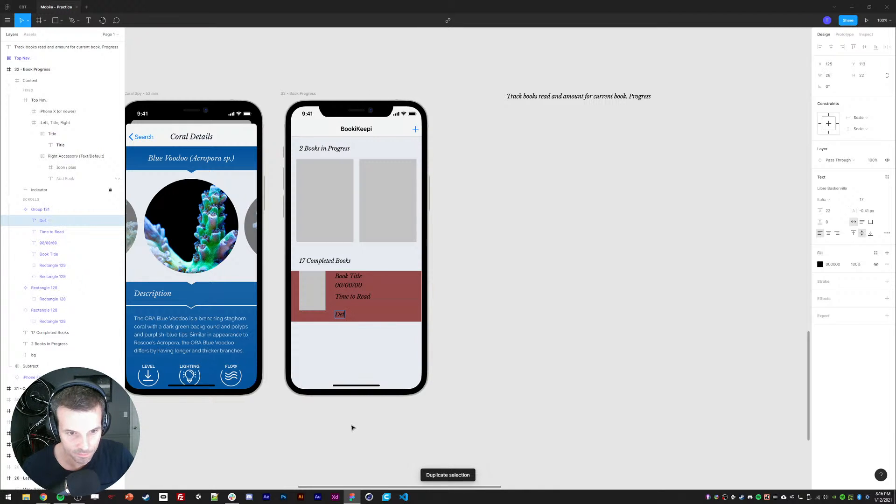
pyautogui.write('ails')
pyautogui.press('Escape')
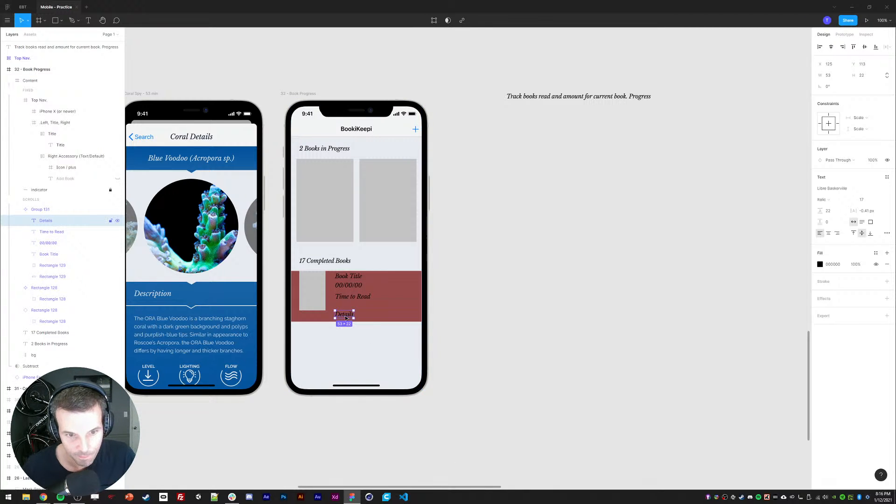
pyautogui.moveTo(345, 315); pyautogui.dragTo(407, 316)
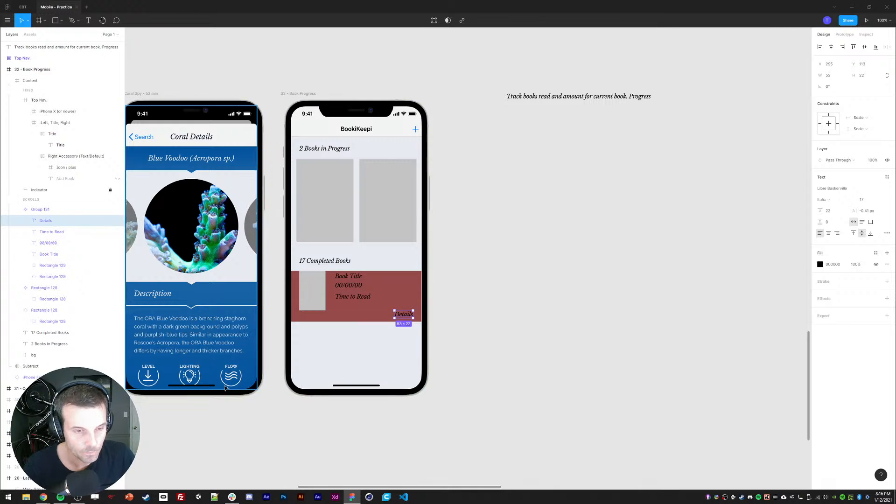
# - Duplicate the "Details" label, change the copy to "Booki Score", and align it under "Time to Read" at X 125, Y 113
pyautogui.hotkey('ctrl', 'd')
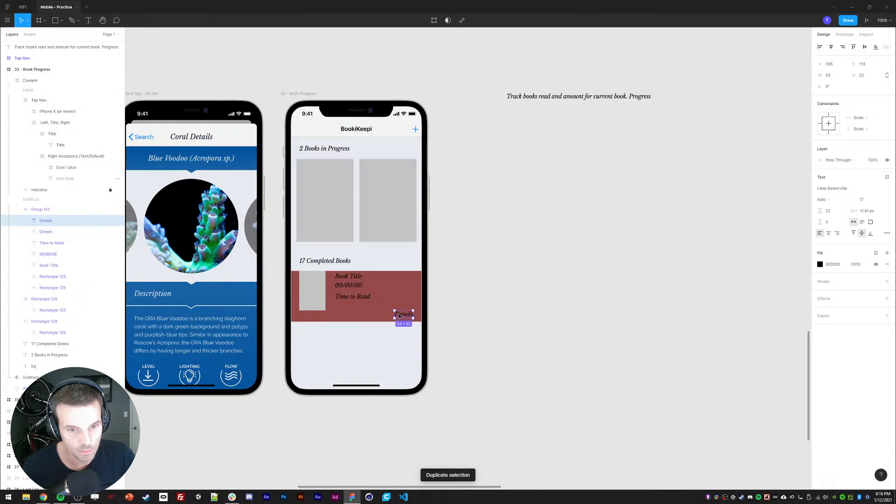
pyautogui.moveTo(404, 316); pyautogui.dragTo(356, 315)
pyautogui.doubleClick(356, 314)
pyautogui.write('Y')
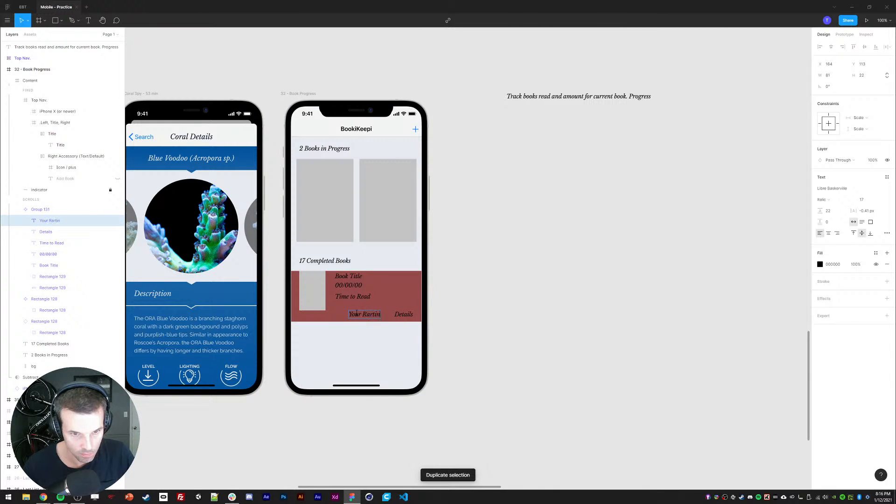
pyautogui.write('our Rar')
pyautogui.press('BackSpace')
pyautogui.press('BackSpace')
pyautogui.press('BackSpace')
pyautogui.press('BackSpace')
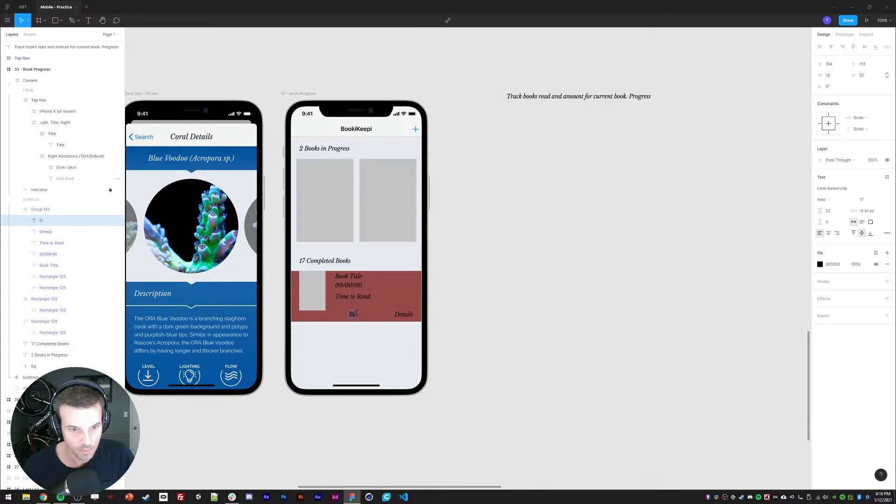
pyautogui.moveTo(356, 313); pyautogui.dragTo(347, 320)
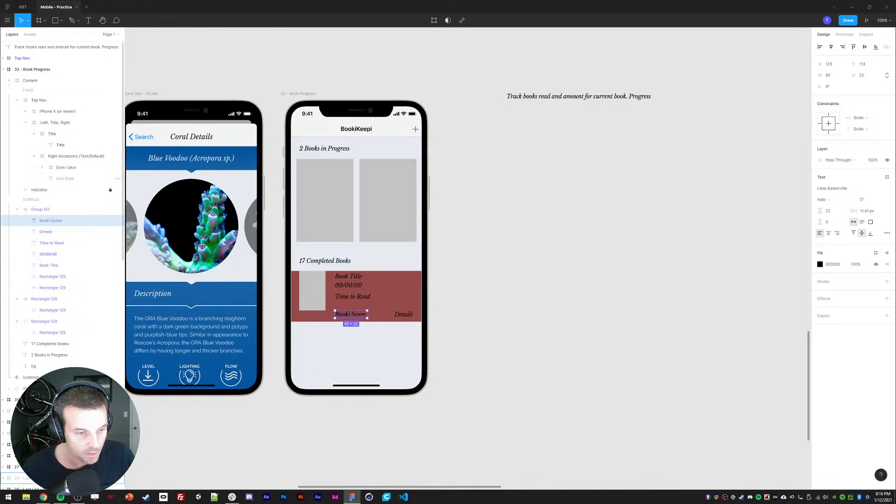
# - Switch to Chrome and open flaticon.com in a new tab
pyautogui.click(43, 497)
pyautogui.click(70, 458)
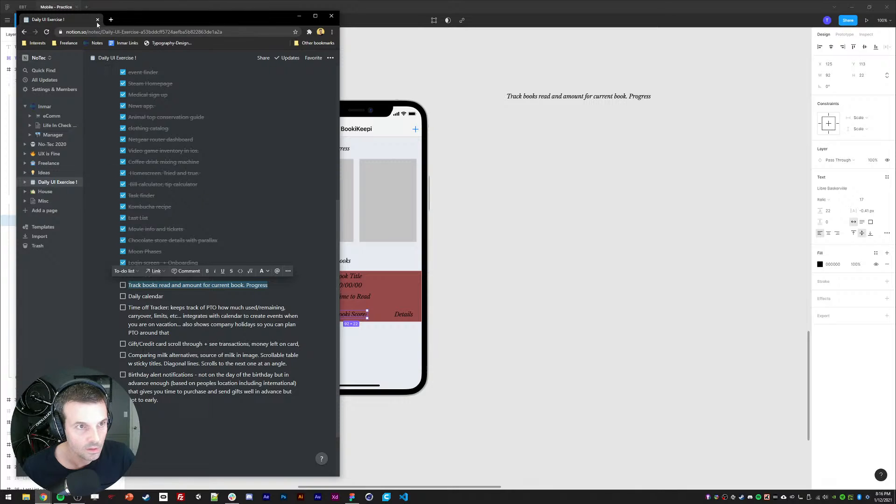
pyautogui.click(111, 20)
pyautogui.write('flaticon.com')
pyautogui.press('Return')
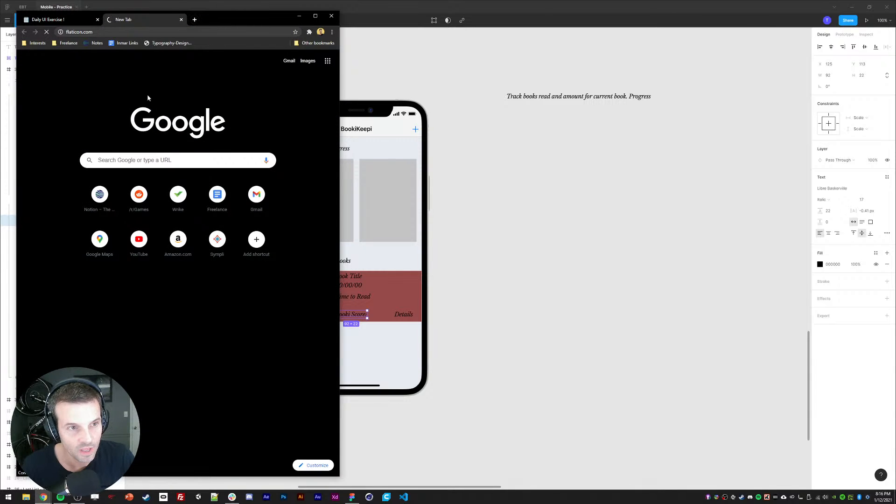
# - Search Flaticon for "book" icons and browse the results for a suitable score icon
pyautogui.write('bo')
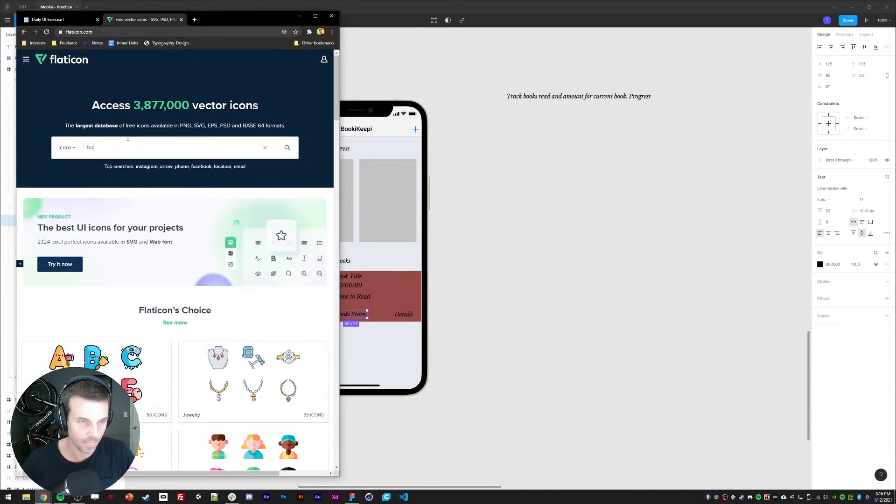
pyautogui.write('ok')
pyautogui.press('Return')
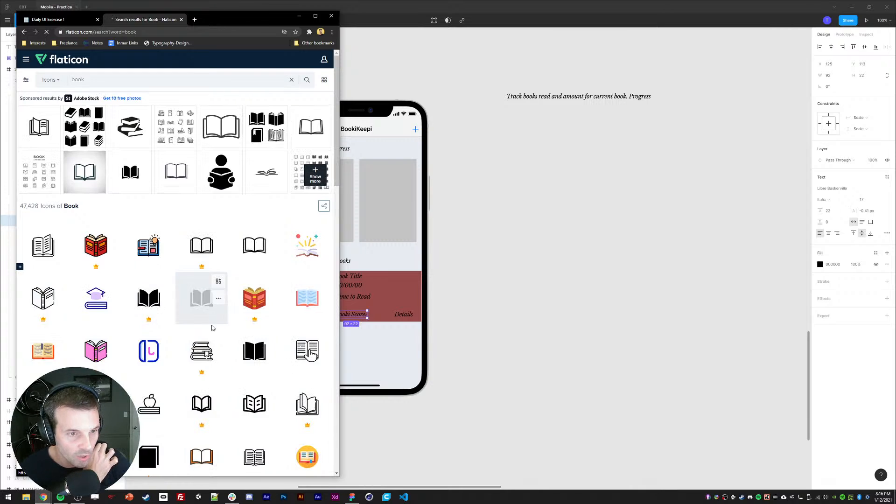
pyautogui.scroll(-7, 212, 303)
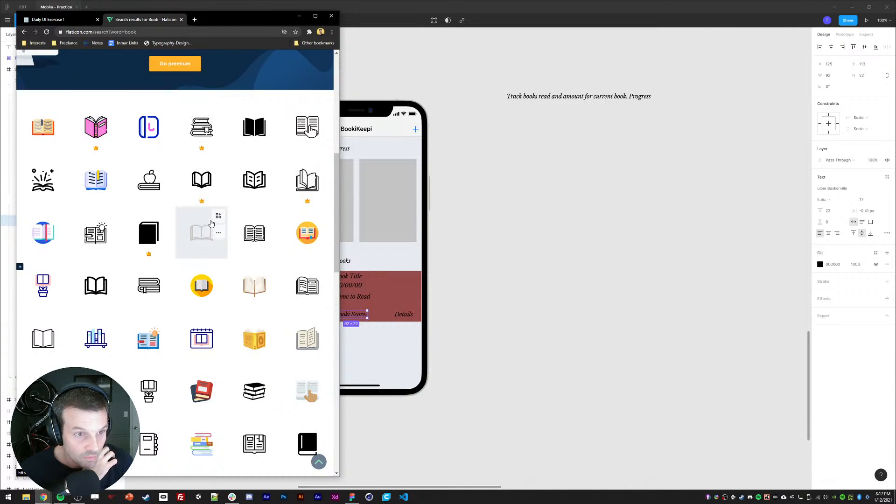
pyautogui.scroll(5, 165, 117)
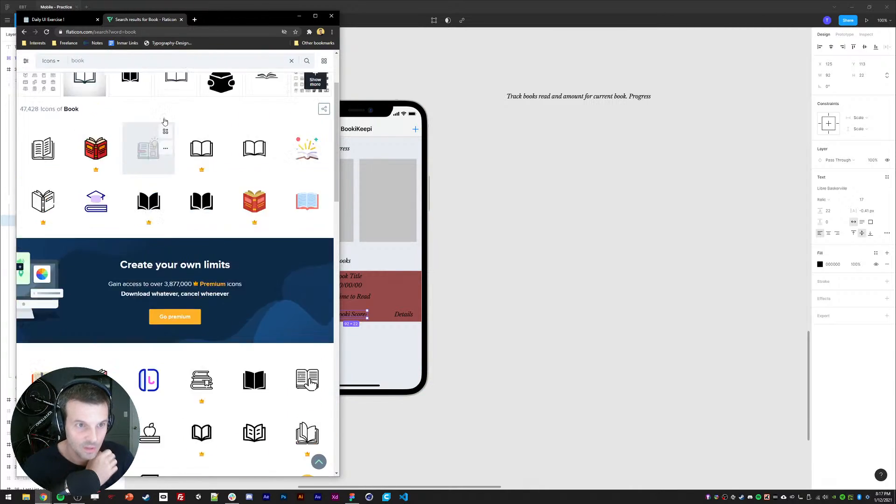
pyautogui.scroll(3, 164, 121)
# - Search Flaticon for "apples" icons, look over the results, and close the Flaticon tab
pyautogui.write('les')
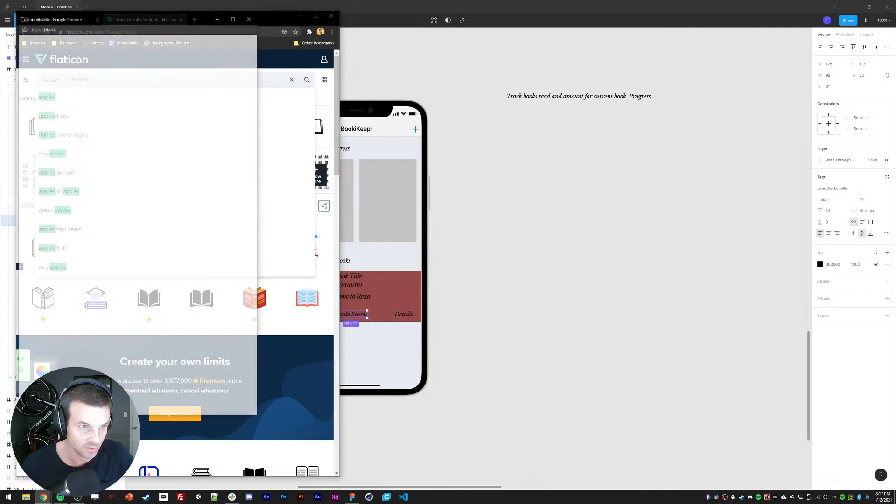
pyautogui.press('Return')
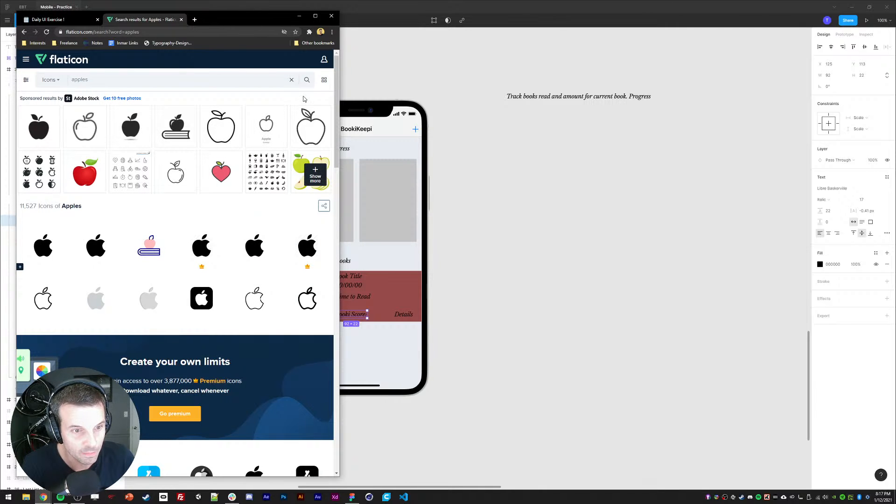
pyautogui.click(181, 20)
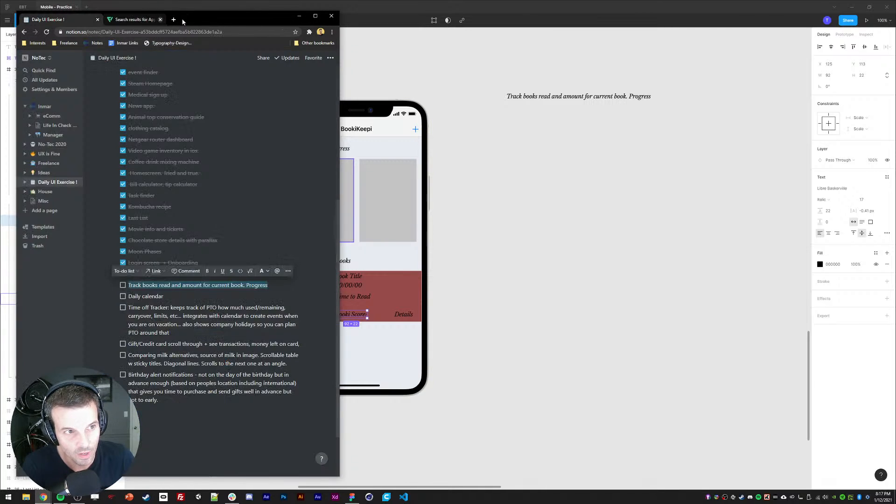
# - Switch back to Figma and copy the star icon from the tab bar of the Chocolate Store screen
pyautogui.moveTo(524, 248); pyautogui.dragTo(529, 246)
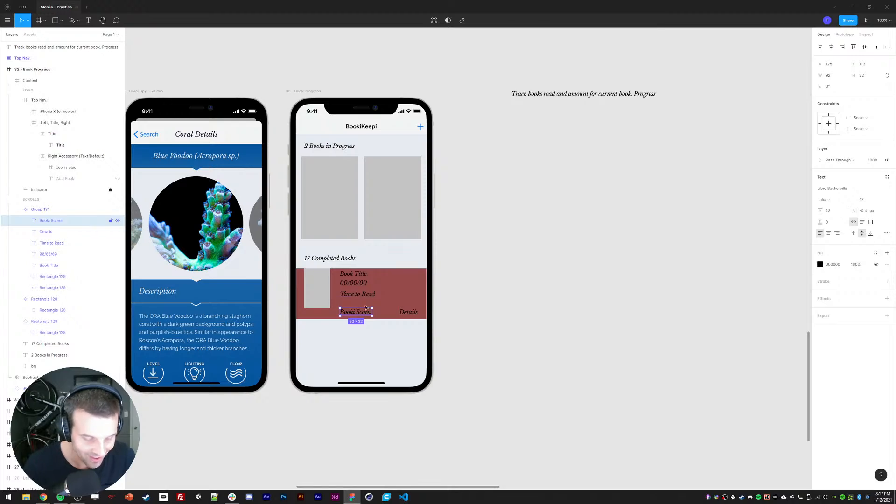
pyautogui.moveTo(320, 95); pyautogui.dragTo(416, 339)
pyautogui.moveTo(742, 292); pyautogui.dragTo(458, 301)
pyautogui.moveTo(708, 285); pyautogui.dragTo(173, 298)
pyautogui.moveTo(750, 300); pyautogui.dragTo(383, 312)
pyautogui.moveTo(747, 295); pyautogui.dragTo(374, 310)
pyautogui.moveTo(233, 240); pyautogui.dragTo(583, 291)
pyautogui.moveTo(381, 333); pyautogui.dragTo(476, 292)
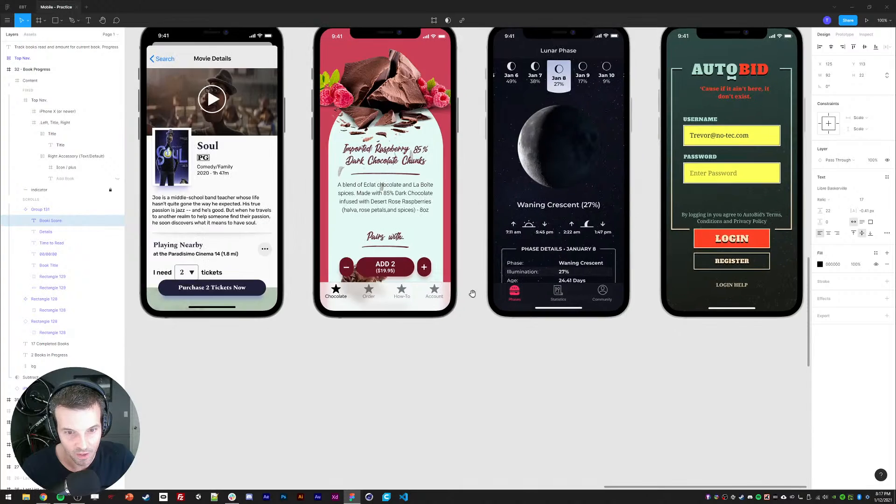
pyautogui.moveTo(331, 292); pyautogui.dragTo(455, 298)
pyautogui.keyDown('ctrl'); pyautogui.click(463, 295); pyautogui.keyUp('ctrl')
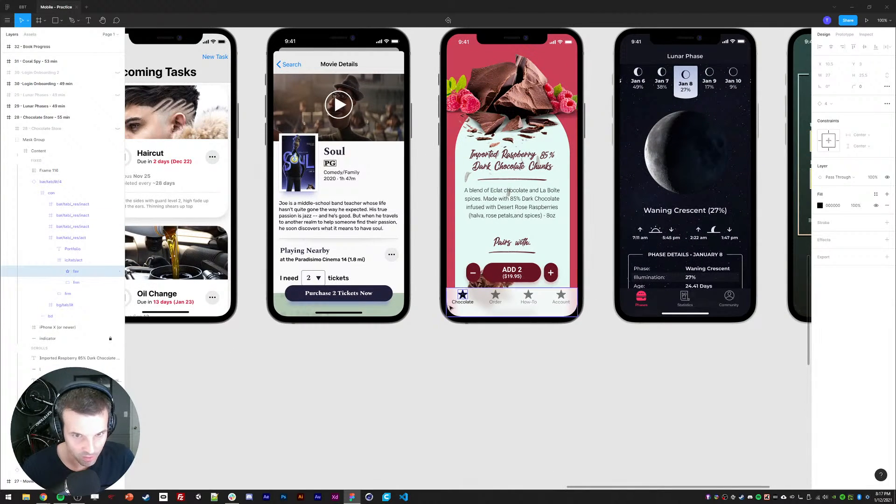
# - Paste the star into the Book Progress screen and place it just above the space after the "Booki Score" label
pyautogui.moveTo(451, 352); pyautogui.dragTo(400, 377)
pyautogui.click(401, 376)
pyautogui.moveTo(368, 404); pyautogui.dragTo(573, 320)
pyautogui.moveTo(398, 342); pyautogui.dragTo(676, 205)
pyautogui.moveTo(327, 360); pyautogui.dragTo(656, 157)
pyautogui.moveTo(354, 204); pyautogui.dragTo(624, 244)
pyautogui.hotkey('ctrl', 'v')
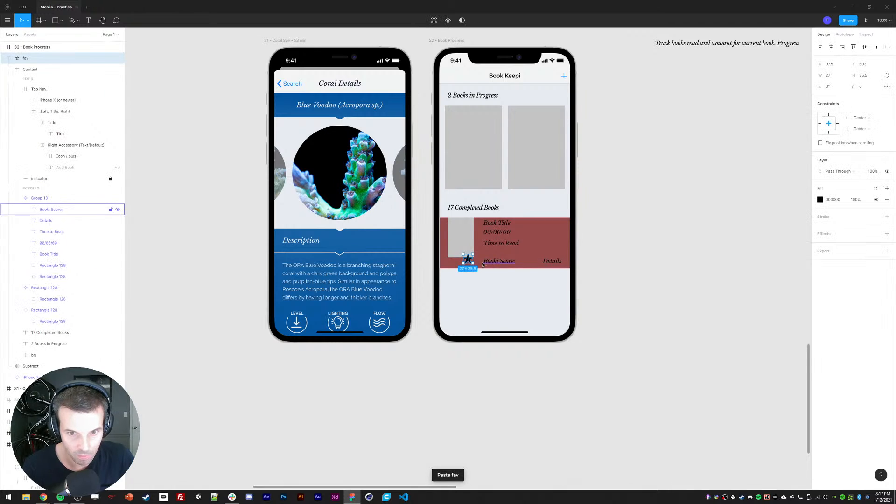
pyautogui.moveTo(468, 259); pyautogui.dragTo(533, 256)
pyautogui.click(853, 76)
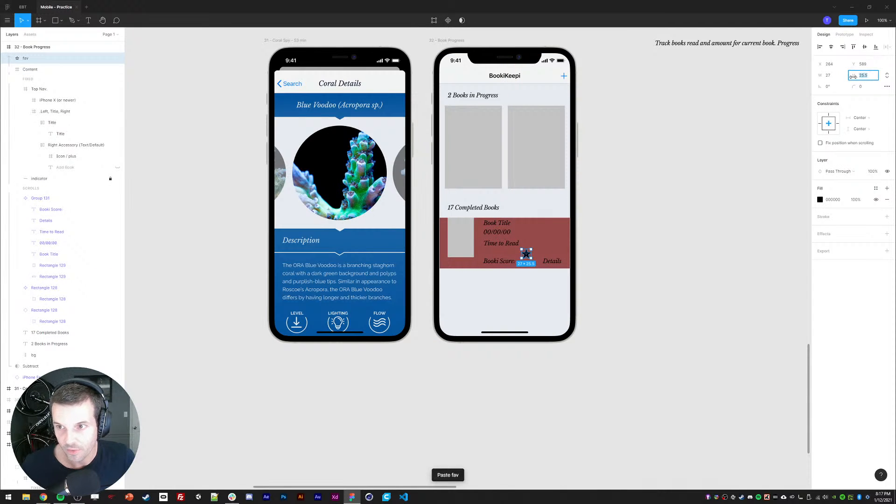
pyautogui.click(761, 155)
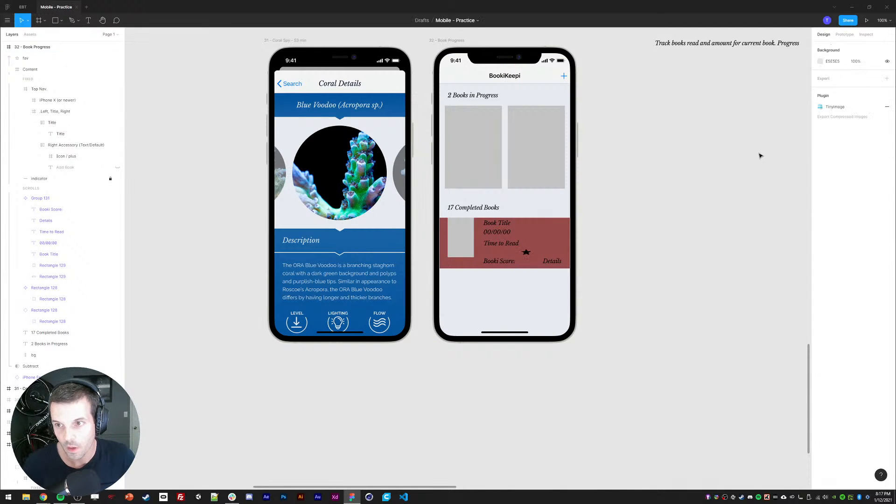
pyautogui.hotkey('ctrl', 'z')
pyautogui.hotkey('ctrl', 'z')
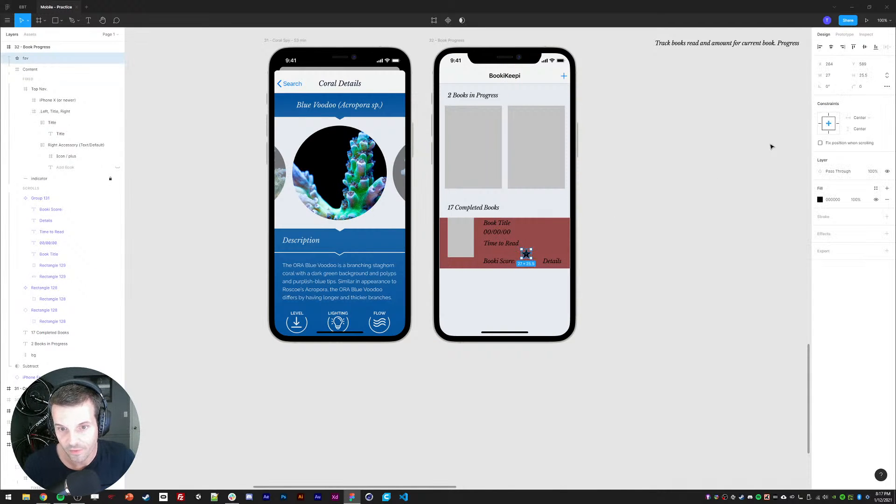
# - Scale the pasted star proportionally to a height of 16
pyautogui.click(869, 77)
pyautogui.write('16')
pyautogui.click(653, 231)
# - Duplicate the star four times in 16 px steps to make a horizontal row of five stars
pyautogui.click(525, 252)
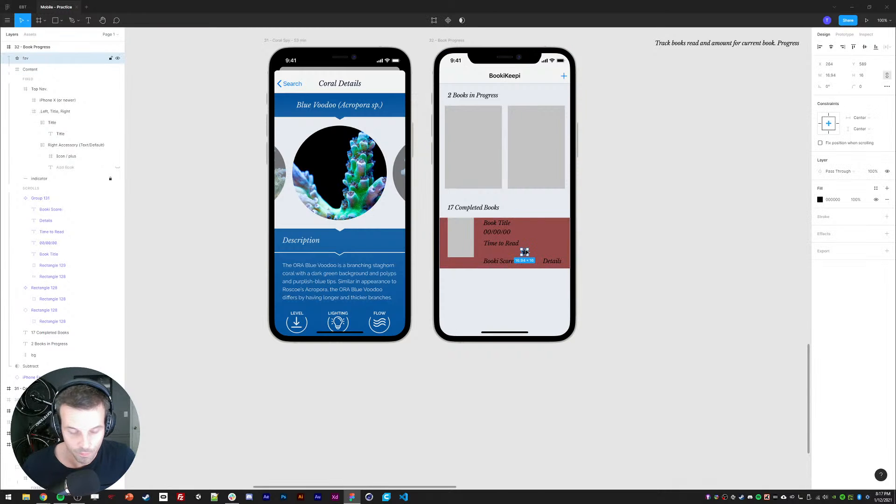
pyautogui.hotkey('ctrl', 'd')
pyautogui.hotkey('shift', 'Right')
pyautogui.hotkey('shift', 'Right')
pyautogui.hotkey('ctrl', 'd')
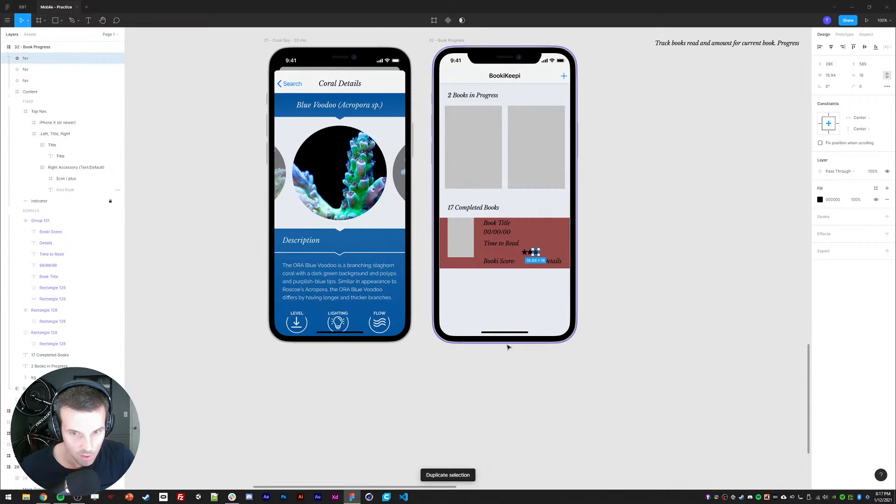
pyautogui.hotkey('ctrl', 'd')
pyautogui.hotkey('ctrl', 'd')
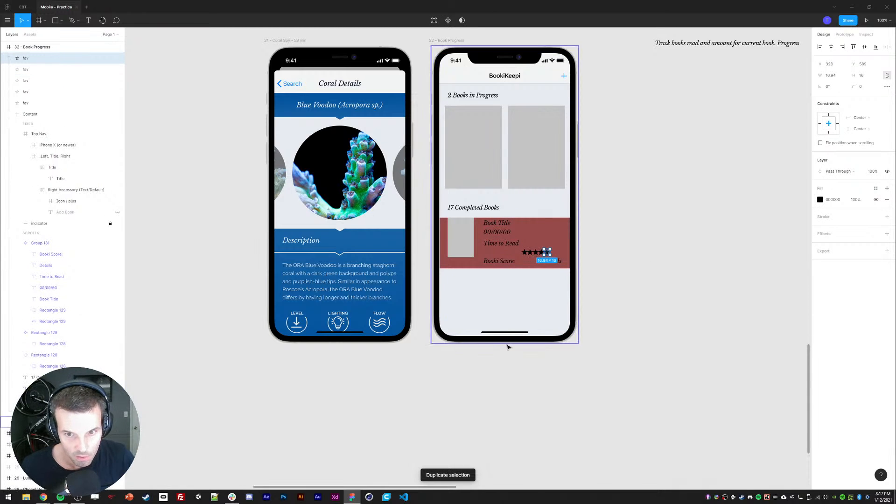
# - Wrap the five stars in an auto layout frame and move it into the completed-book row beside "Booki Score" at X 227, Y 116
pyautogui.keyDown('shift'); pyautogui.click(31, 105); pyautogui.keyUp('shift')
pyautogui.hotkey('shift', 'a')
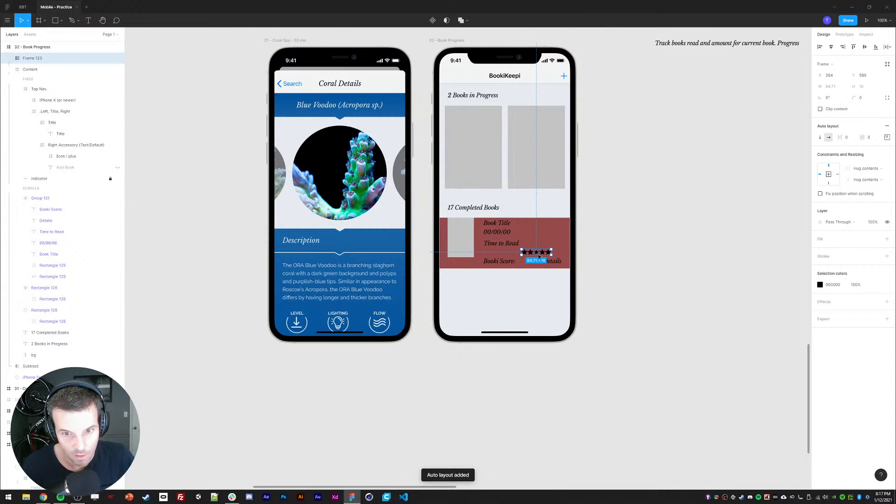
pyautogui.hotkey('ctrl', 'x')
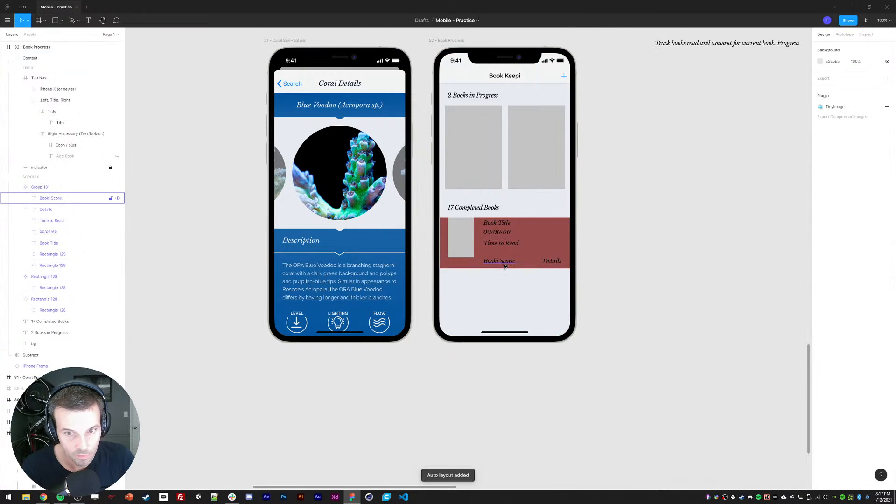
pyautogui.click(51, 198)
pyautogui.hotkey('ctrl', 'v')
pyautogui.moveTo(542, 245); pyautogui.dragTo(529, 262)
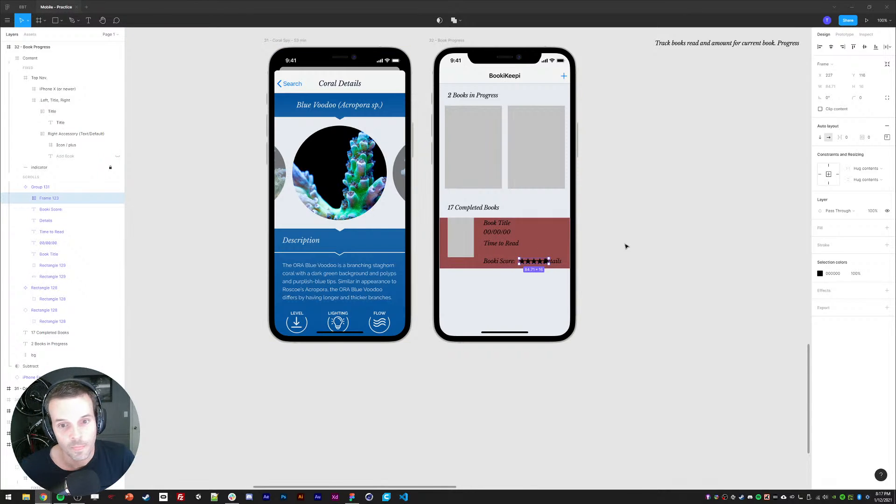
# - Move the title and plus icon out of their nested frames directly into Top Nav and delete the leftover wrapper
pyautogui.moveTo(623, 221); pyautogui.dragTo(575, 236)
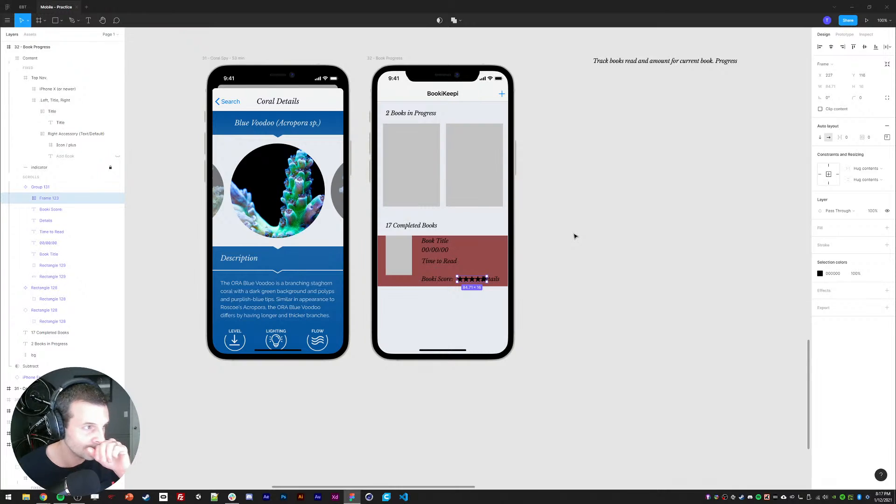
pyautogui.click(500, 99)
pyautogui.click(62, 146)
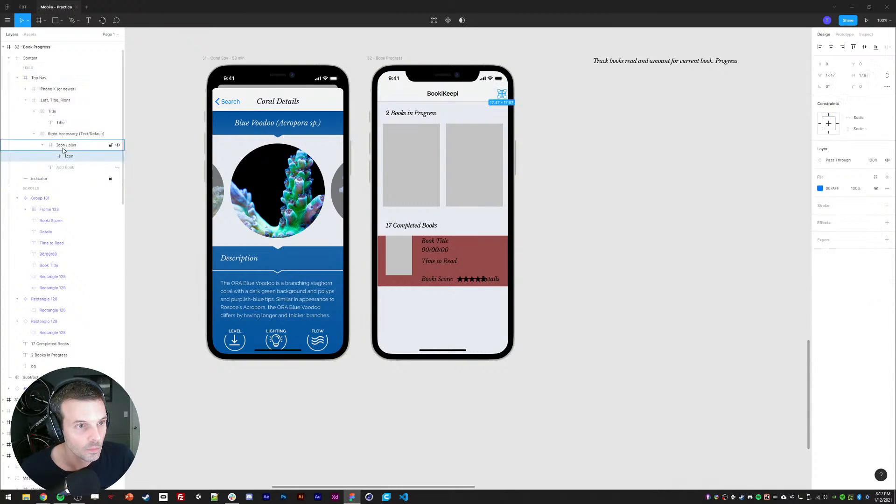
pyautogui.keyDown('shift'); pyautogui.click(64, 123); pyautogui.keyUp('shift')
pyautogui.moveTo(64, 123); pyautogui.dragTo(56, 95)
pyautogui.click(48, 135)
pyautogui.press('Delete')
# - Clear the background fill of the Top Nav frame
pyautogui.click(47, 78)
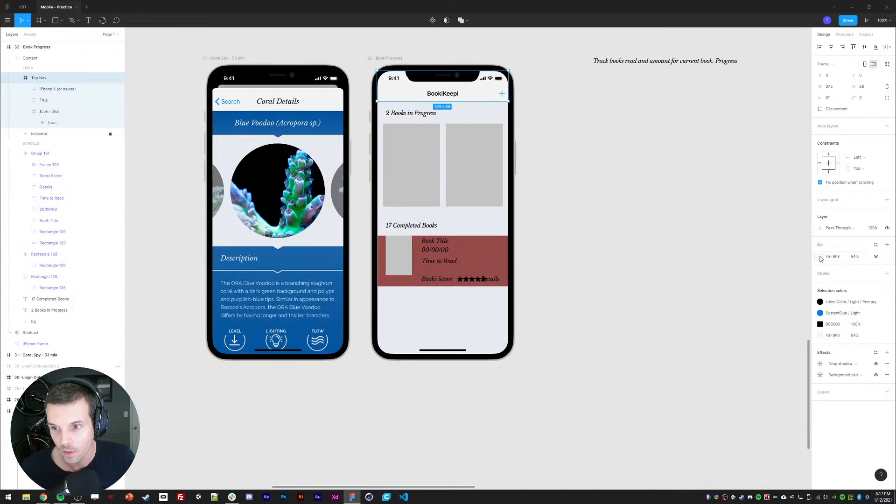
pyautogui.click(706, 192)
pyautogui.scroll(1, 644, 201)
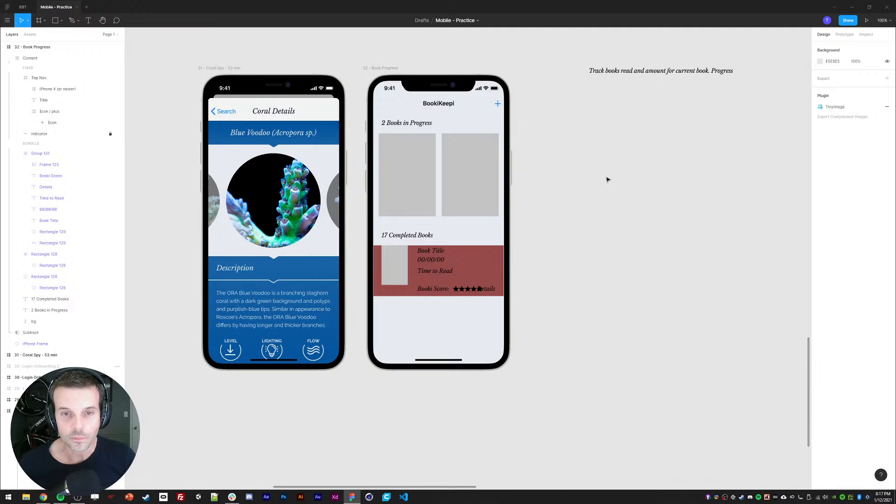
# - Shorten the Book Progress screen's background rectangle to a height of 812 so it ends at the phone's lower edge
pyautogui.keyDown('ctrl'); pyautogui.click(386, 112); pyautogui.keyUp('ctrl')
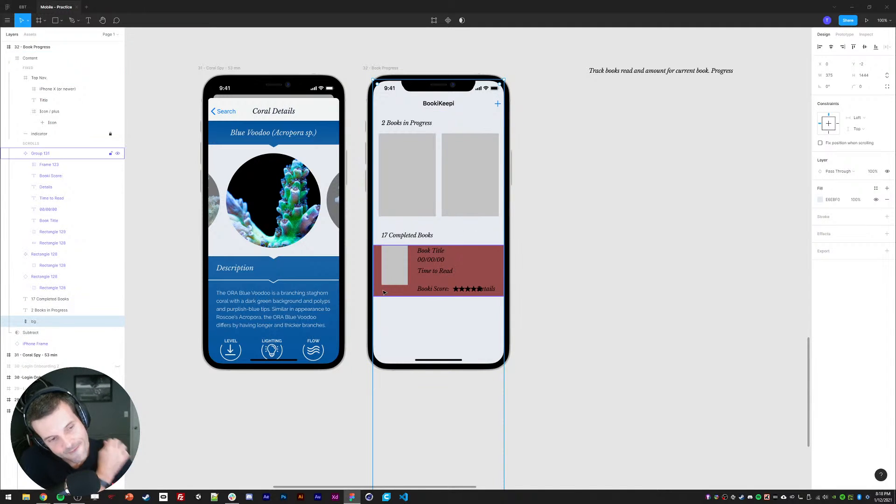
pyautogui.moveTo(426, 357); pyautogui.dragTo(423, 235)
pyautogui.moveTo(415, 342); pyautogui.dragTo(412, 289)
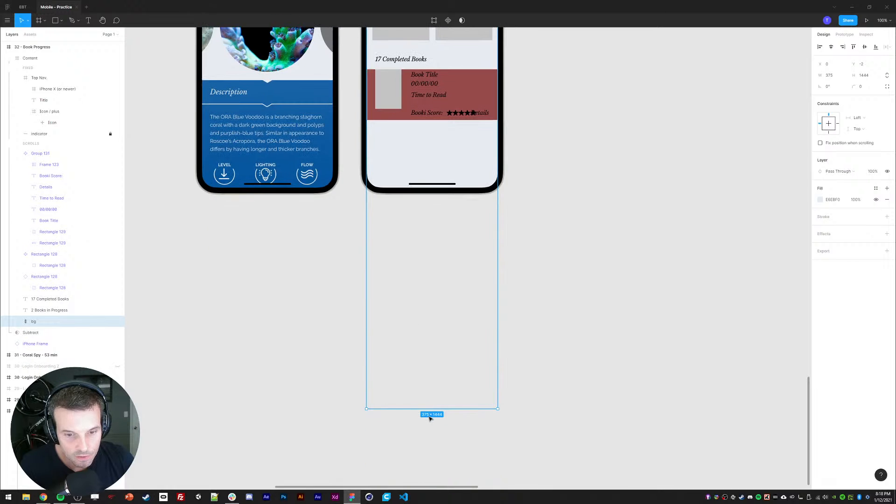
pyautogui.moveTo(430, 409); pyautogui.dragTo(445, 188)
pyautogui.moveTo(443, 149); pyautogui.dragTo(420, 330)
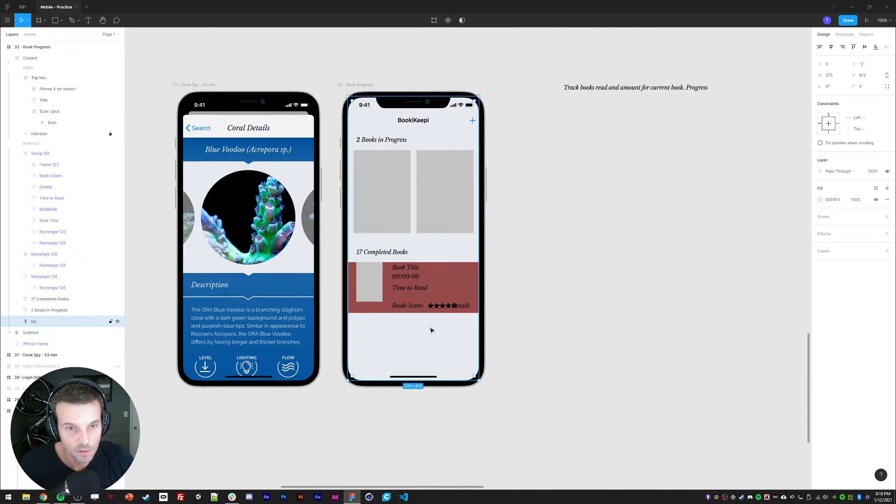
# - Move the "2 Books in Progress" heading and both grey book placeholders up together by 8 px
pyautogui.click(367, 144)
pyautogui.keyDown('shift'); pyautogui.click(386, 182); pyautogui.keyUp('shift')
pyautogui.keyDown('shift'); pyautogui.click(435, 195); pyautogui.keyUp('shift')
pyautogui.hotkey('shift', 'Up')
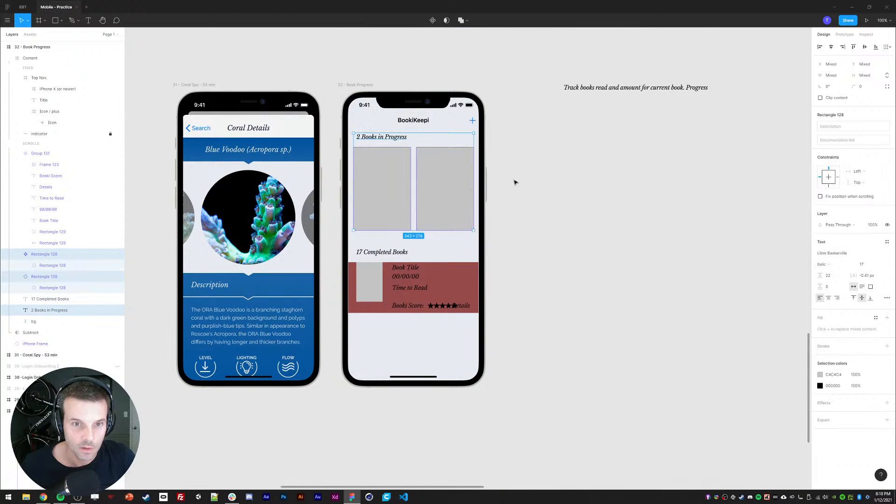
pyautogui.hotkey('shift', 'Up')
pyautogui.hotkey('shift', 'Down')
pyautogui.click(525, 182)
# - Duplicate the background rectangle as a panel behind "17 Completed Books" at Y 408, with corner radius 40 and height 479
pyautogui.keyDown('ctrl'); pyautogui.click(364, 145); pyautogui.keyUp('ctrl')
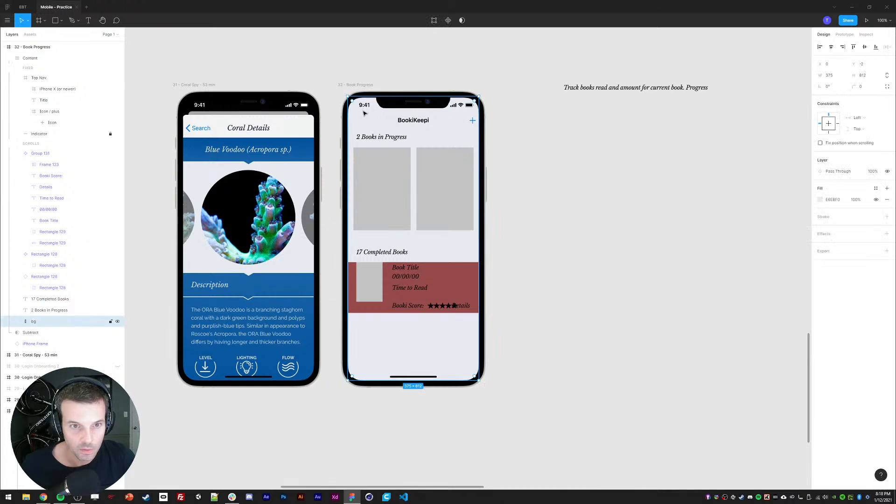
pyautogui.hotkey('ctrl', 'd')
pyautogui.moveTo(390, 97); pyautogui.dragTo(390, 240)
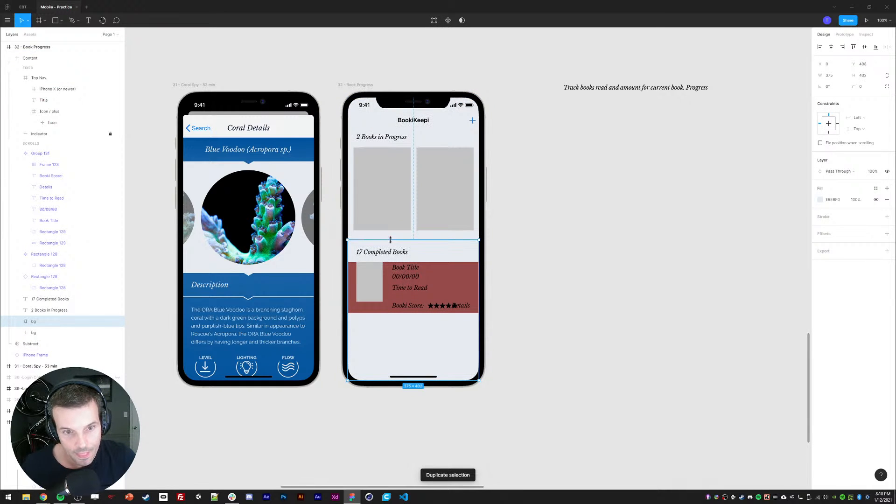
pyautogui.write('40')
pyautogui.press('Return')
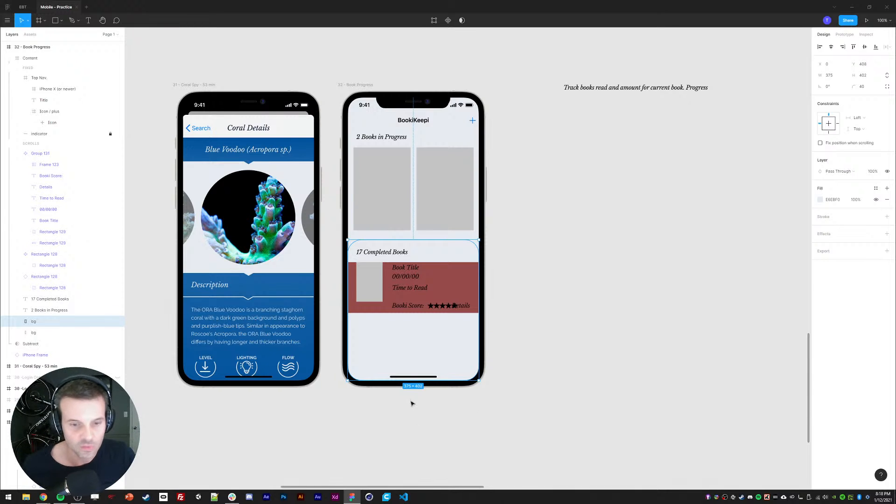
pyautogui.moveTo(394, 380); pyautogui.dragTo(398, 407)
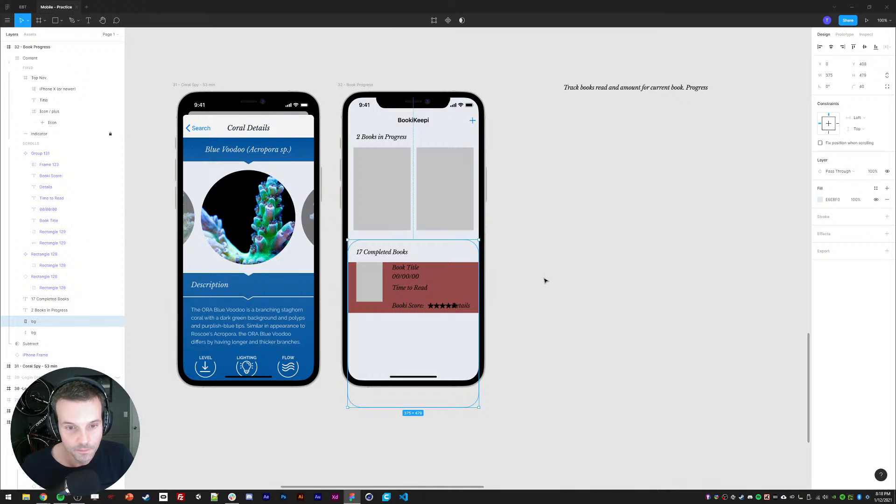
# - Round the completed-book row's red background with a radius of 30 and shift the whole row to X 16
pyautogui.click(477, 279)
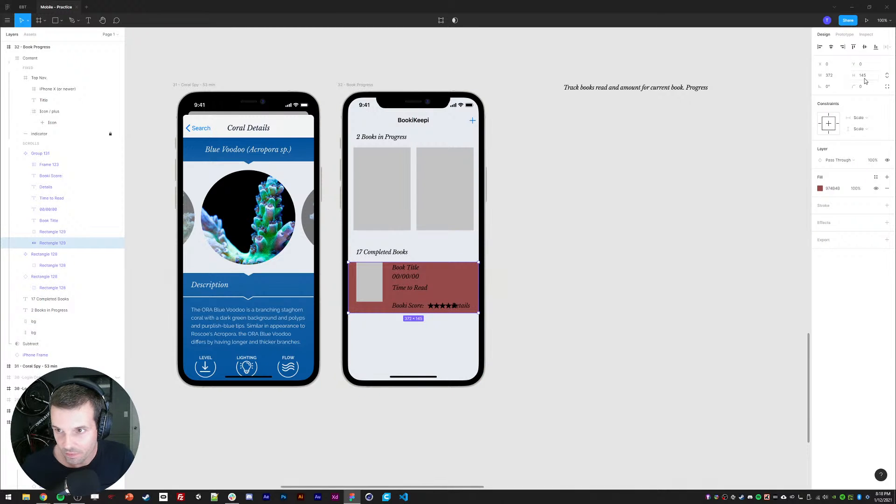
pyautogui.click(663, 253)
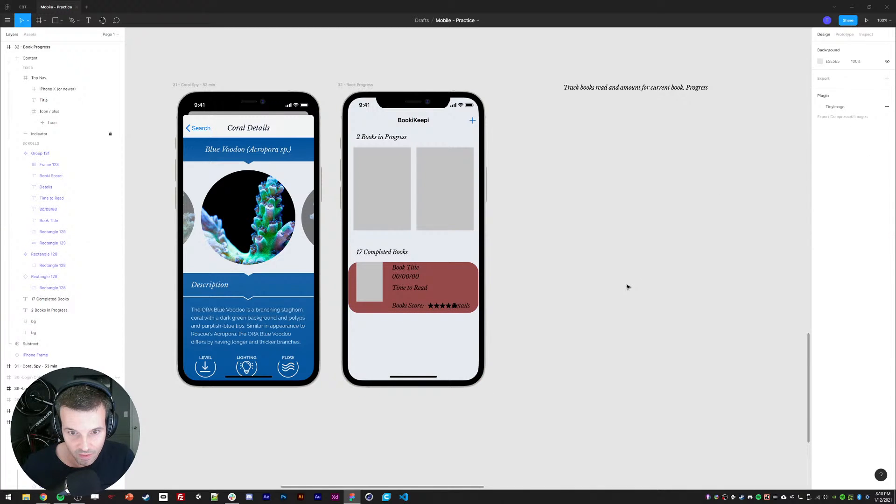
pyautogui.click(350, 281)
pyautogui.moveTo(351, 281); pyautogui.dragTo(357, 281)
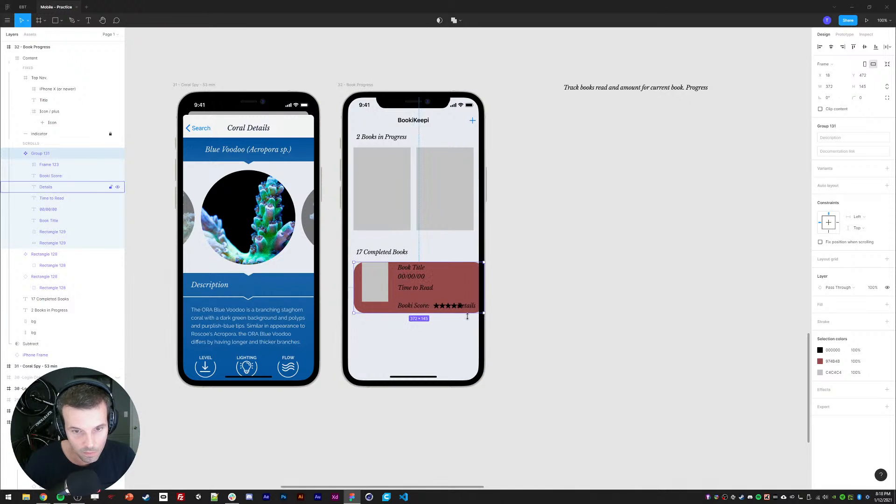
pyautogui.click(458, 347)
# - Set the width of the row's red background rectangle to 341
pyautogui.doubleClick(477, 287)
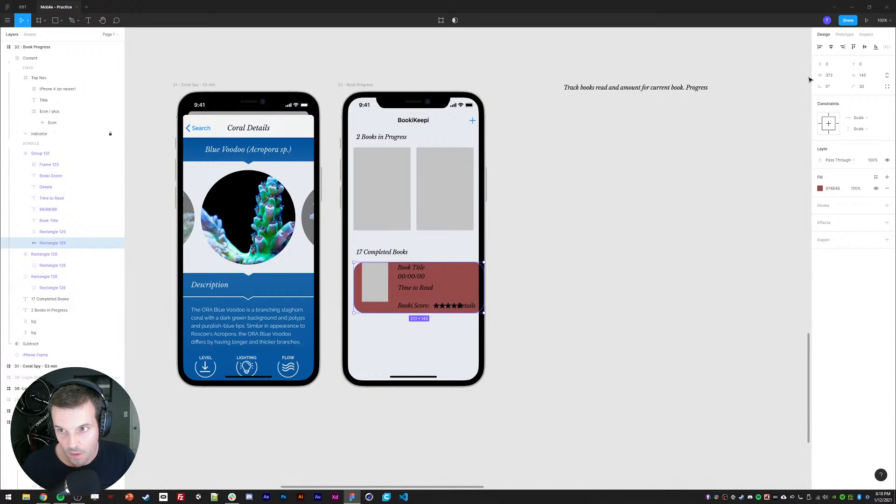
pyautogui.click(829, 75)
pyautogui.write('364')
pyautogui.press('Return')
pyautogui.write('341')
pyautogui.press('Return')
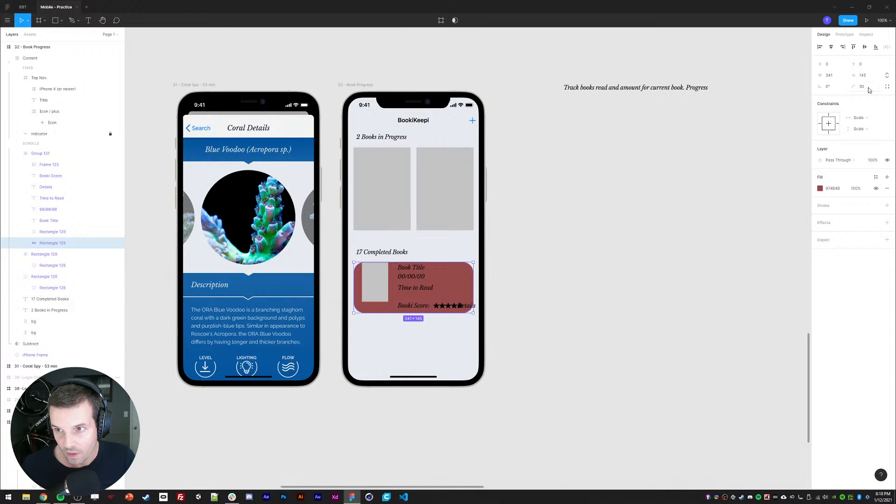
# - Apply 60% (iOS) corner smoothing to the row's red background rectangle
pyautogui.click(887, 87)
pyautogui.click(887, 97)
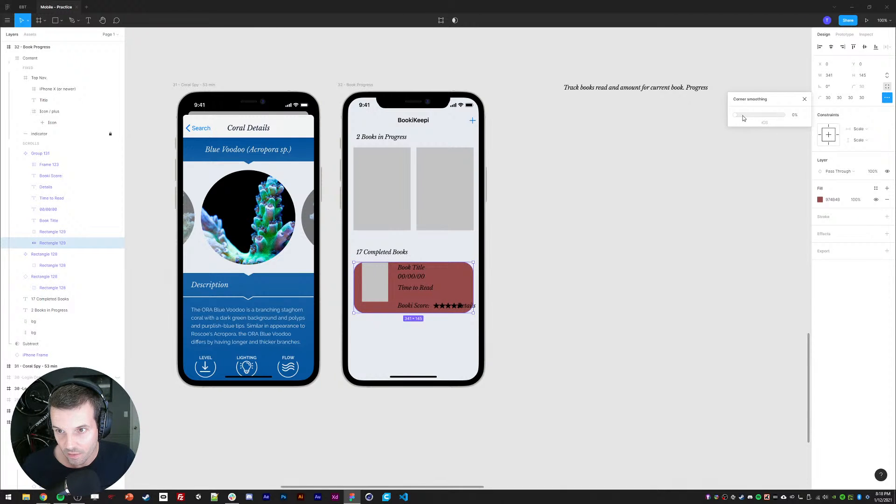
pyautogui.moveTo(743, 116); pyautogui.dragTo(765, 125)
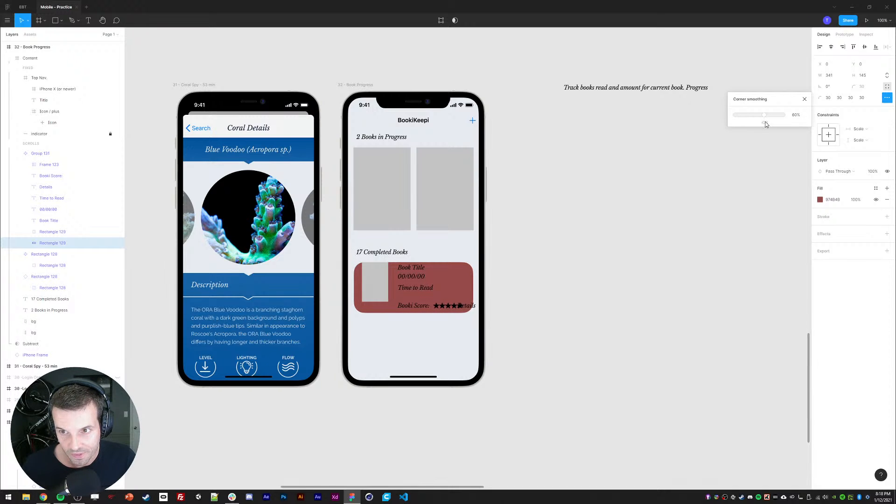
pyautogui.click(804, 99)
pyautogui.click(673, 248)
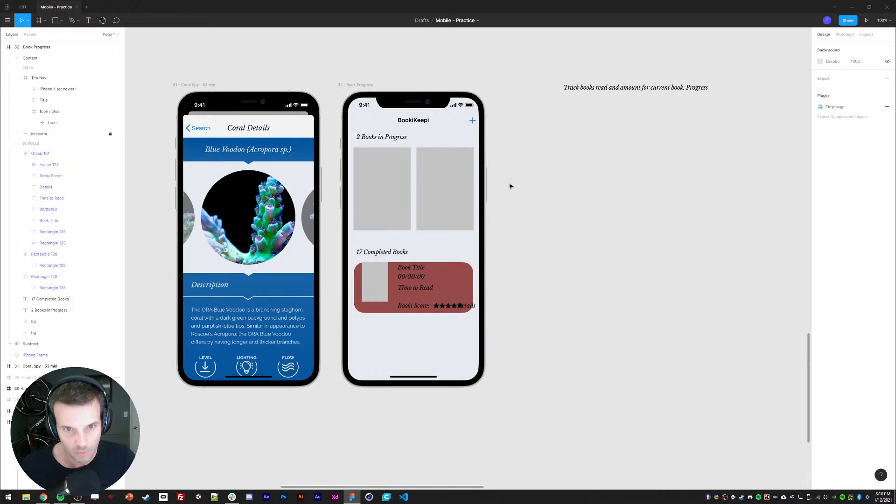
# - Apply about 62% corner smoothing to the panel rectangle behind "17 Completed Books"
pyautogui.doubleClick(418, 248)
pyautogui.click(888, 87)
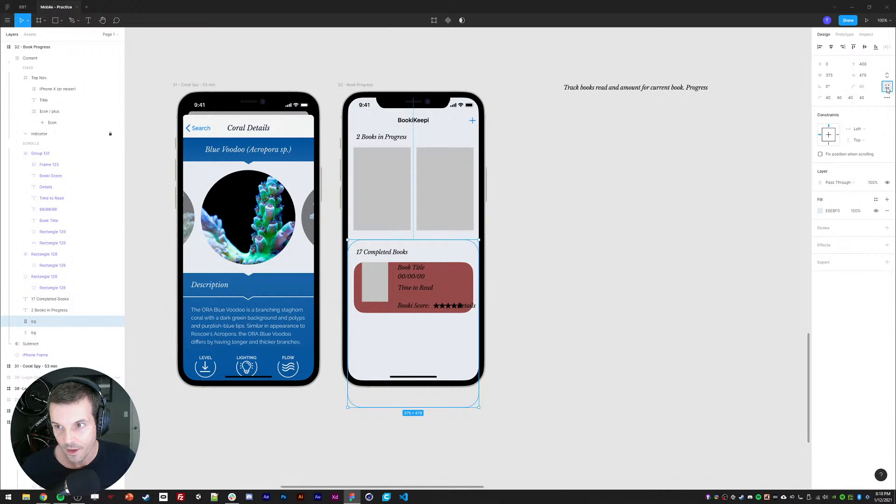
pyautogui.click(887, 98)
pyautogui.moveTo(768, 119); pyautogui.dragTo(766, 119)
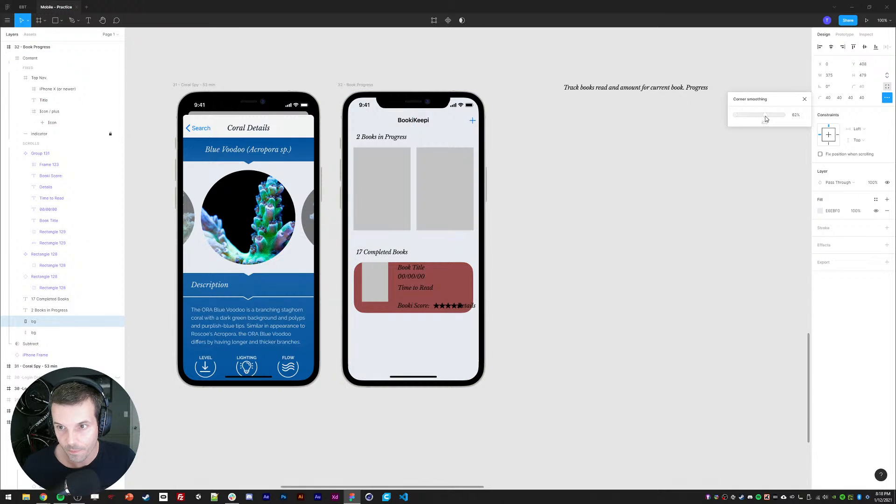
pyautogui.click(804, 100)
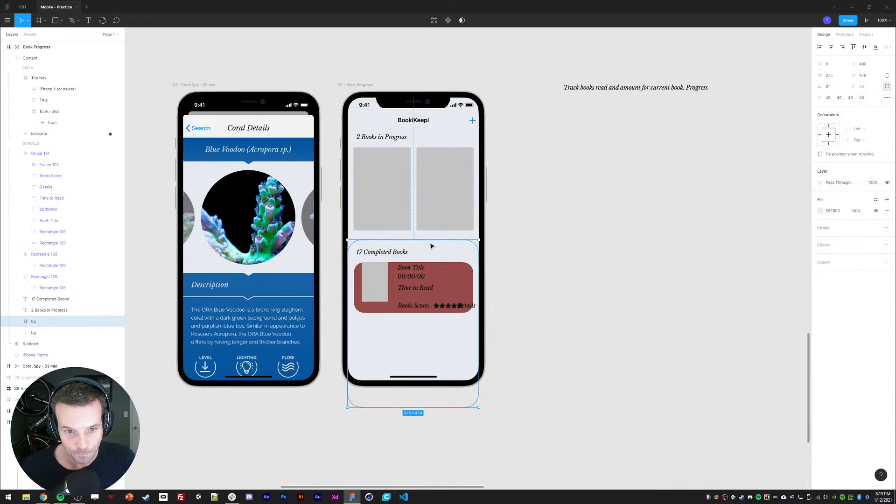
# - Switch to Chrome and open the ColorBox site (colorbox.io) in the new tab
pyautogui.click(352, 232)
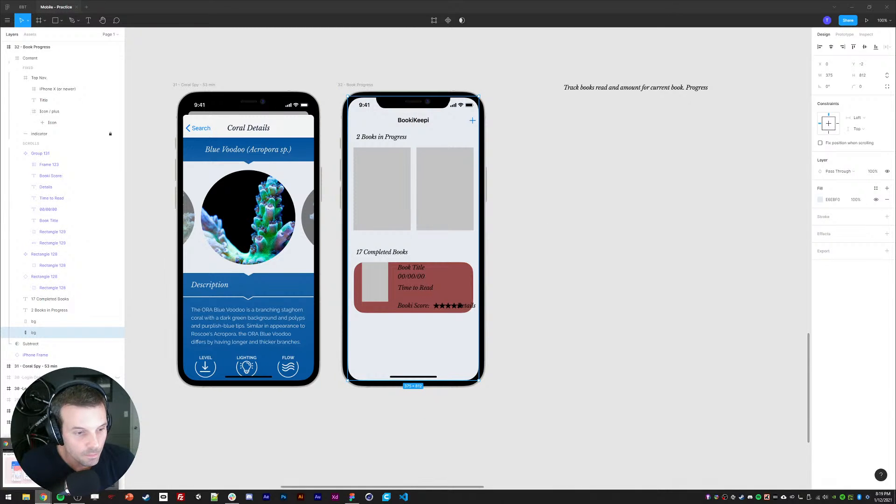
pyautogui.click(43, 497)
pyautogui.click(111, 20)
pyautogui.write('color')
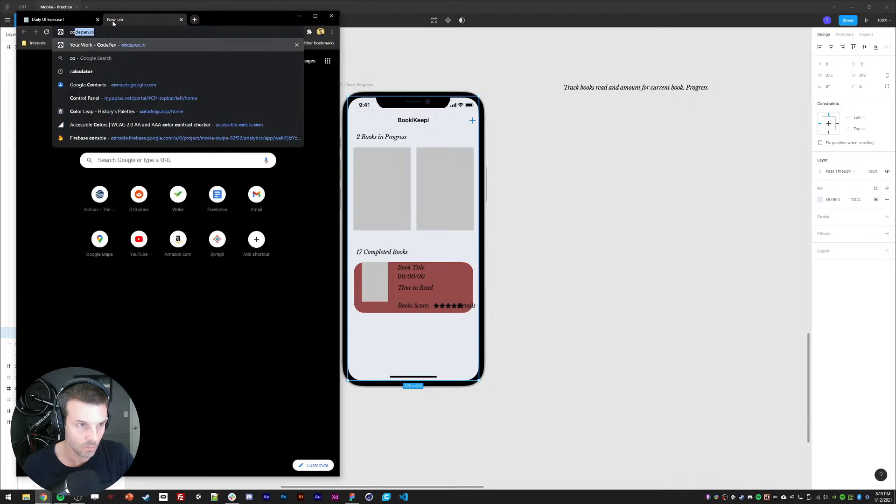
pyautogui.press('Up')
pyautogui.press('Up')
pyautogui.press('Up')
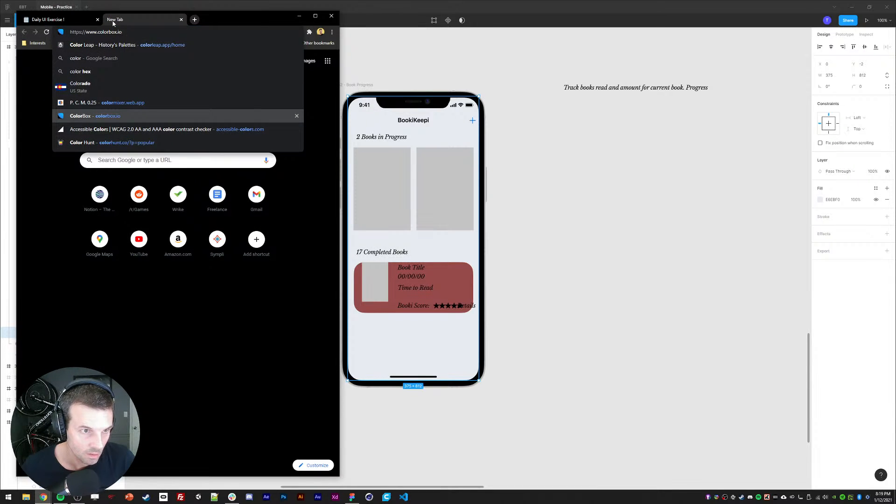
pyautogui.press('Return')
# - Open the Color Safe site (colorsafe.co) in the same browser tab
pyautogui.click(120, 32)
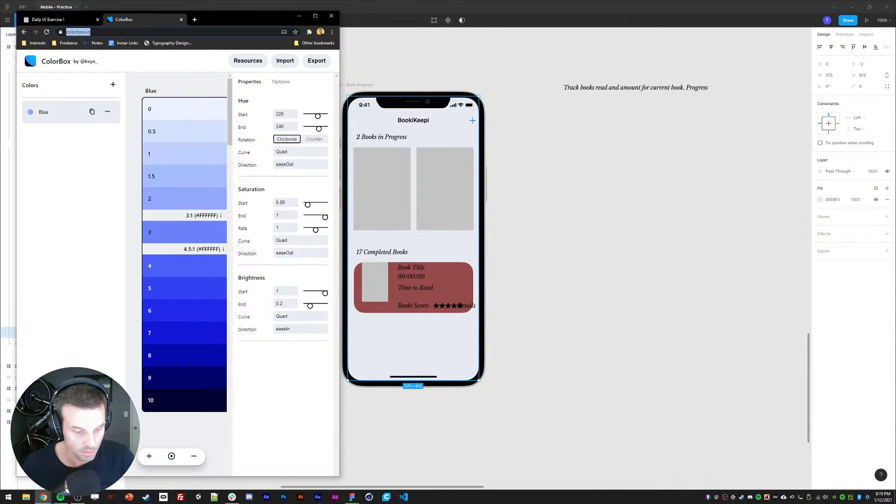
pyautogui.write('colors')
pyautogui.press('Return')
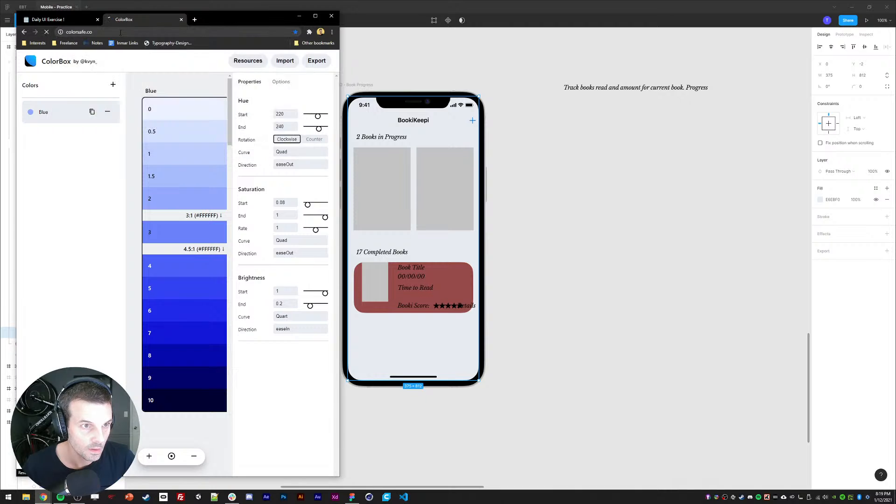
# - Search Google for "color palette" and display the image results
pyautogui.click(134, 31)
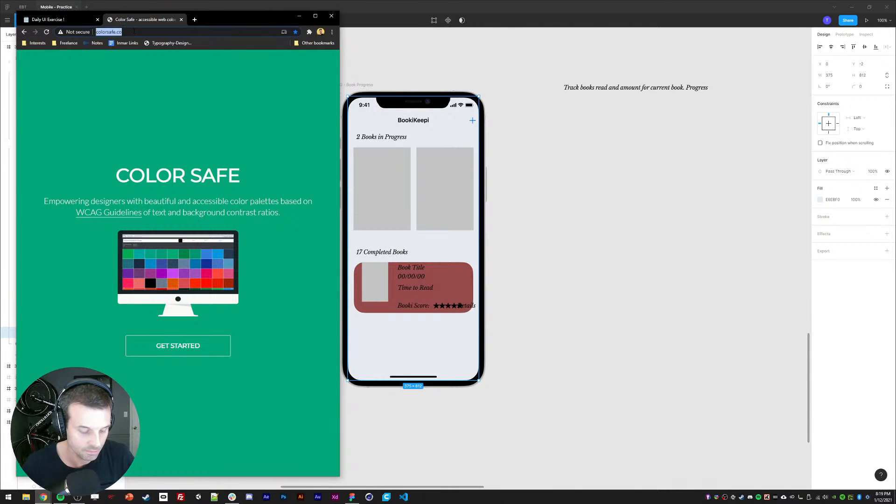
pyautogui.write('clo')
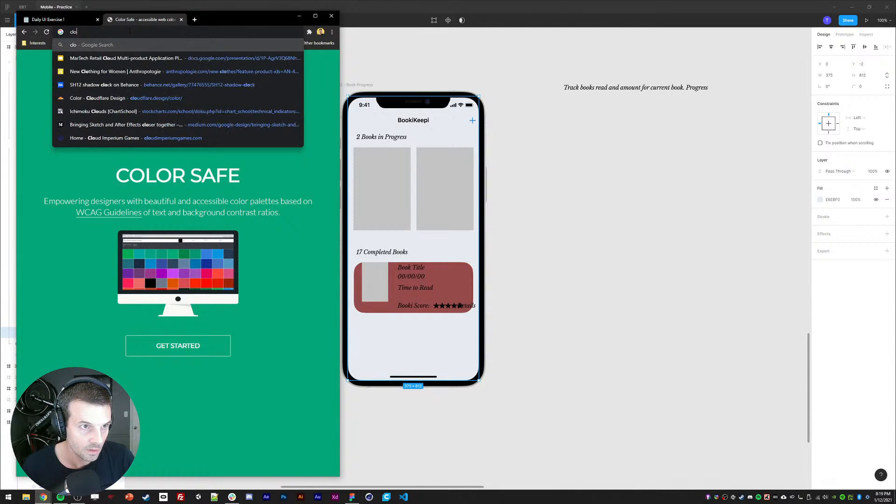
pyautogui.write('color palette')
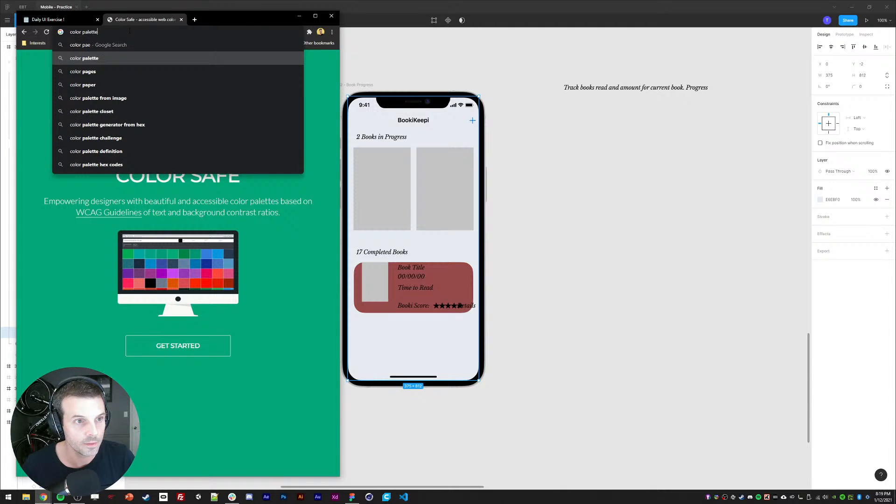
pyautogui.press('Return')
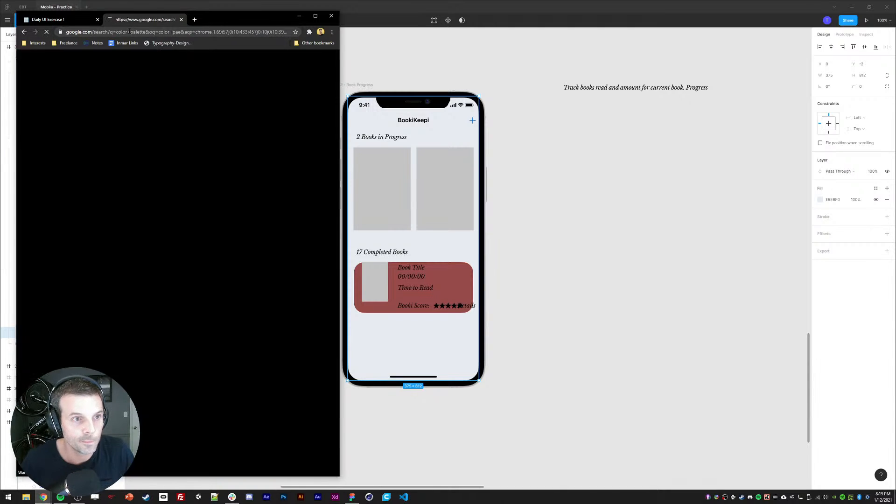
pyautogui.click(115, 91)
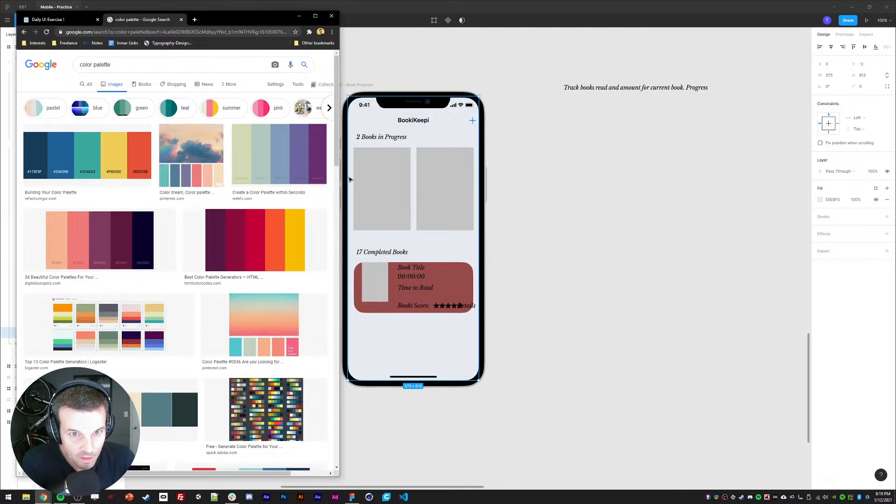
# - Back in Figma, change the navigation title on the Book Progress screen to "Bookeepr"
pyautogui.click(417, 122)
pyautogui.doubleClick(428, 120)
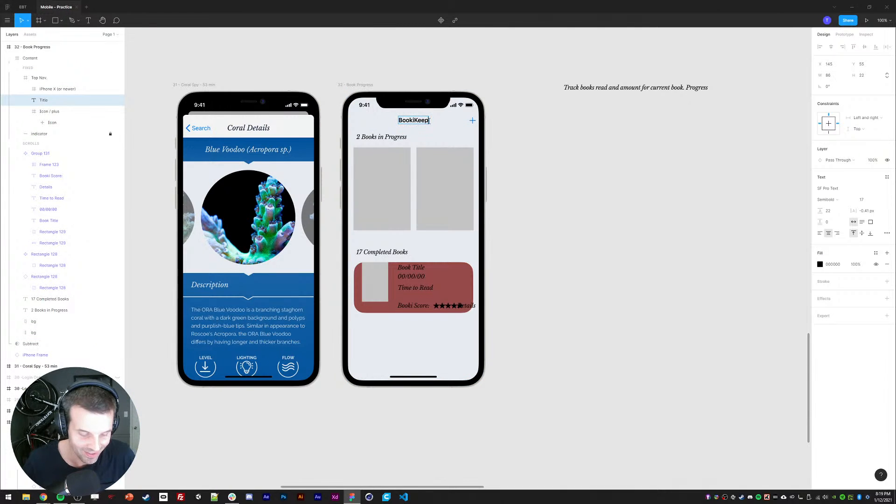
pyautogui.write('r')
pyautogui.press('Escape')
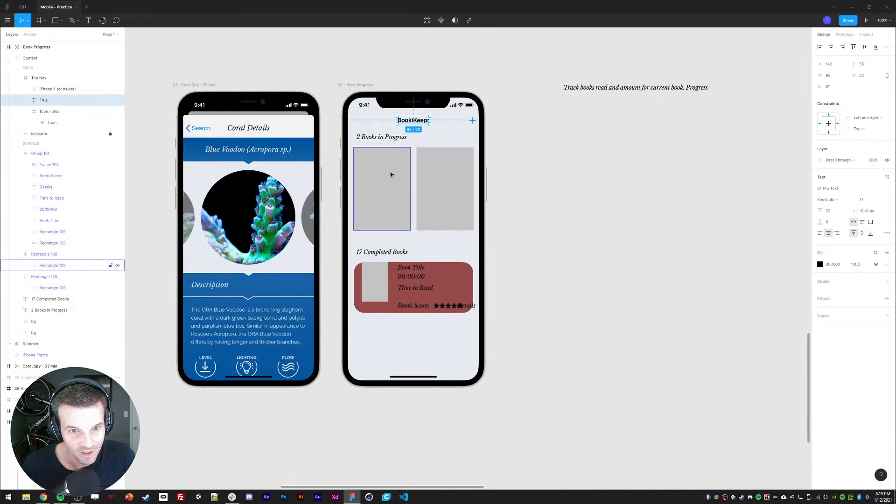
pyautogui.doubleClick(413, 120)
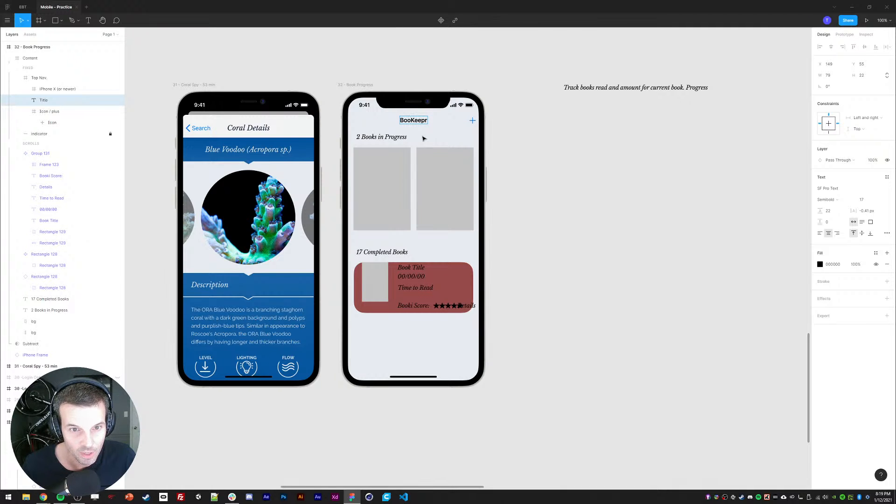
pyautogui.press('Escape')
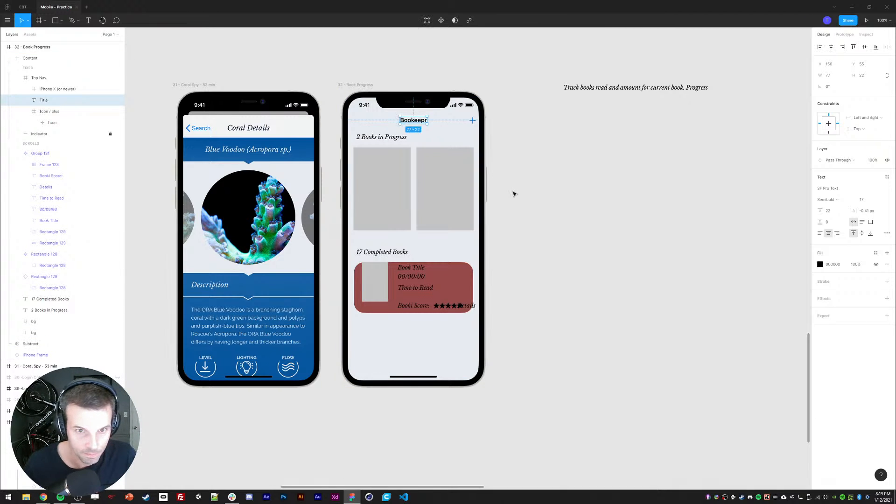
pyautogui.click(513, 192)
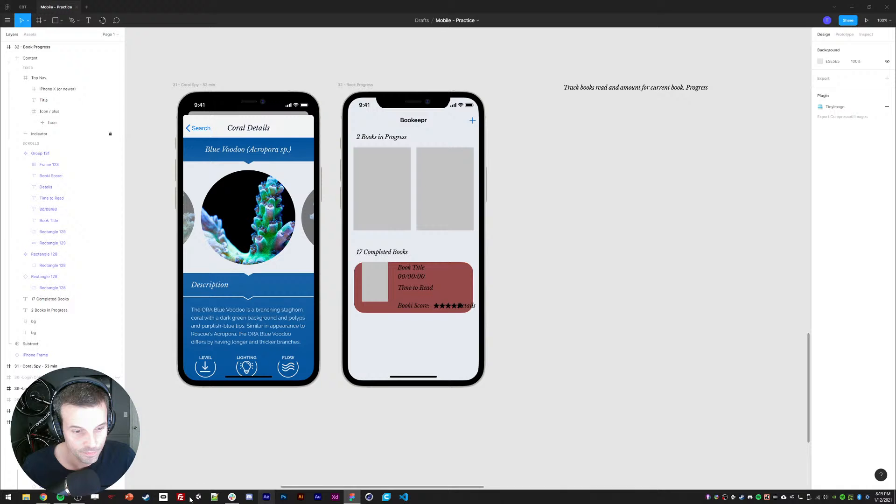
# - In Chrome, open the tan, rust, plum, cream and teal palette image from "14 Unforgettable Color Palettes" in the search results
pyautogui.click(43, 497)
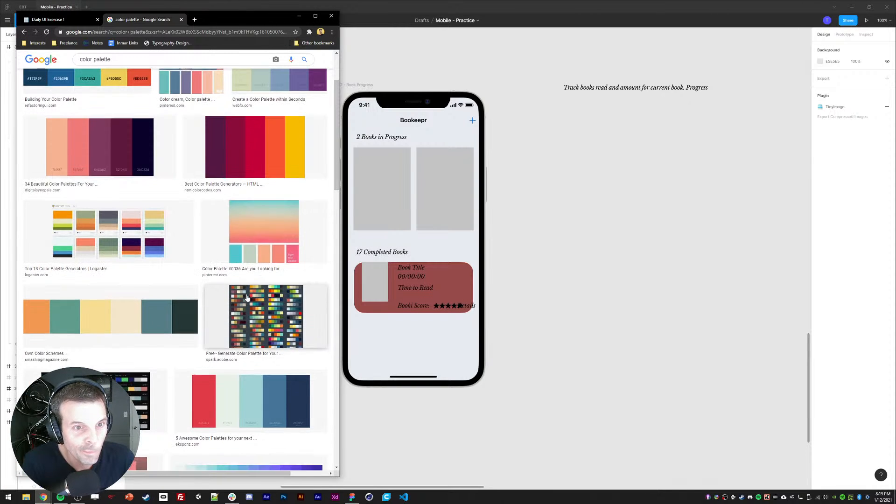
pyautogui.scroll(2, 215, 320)
pyautogui.scroll(-5, 212, 320)
pyautogui.scroll(-9, 215, 319)
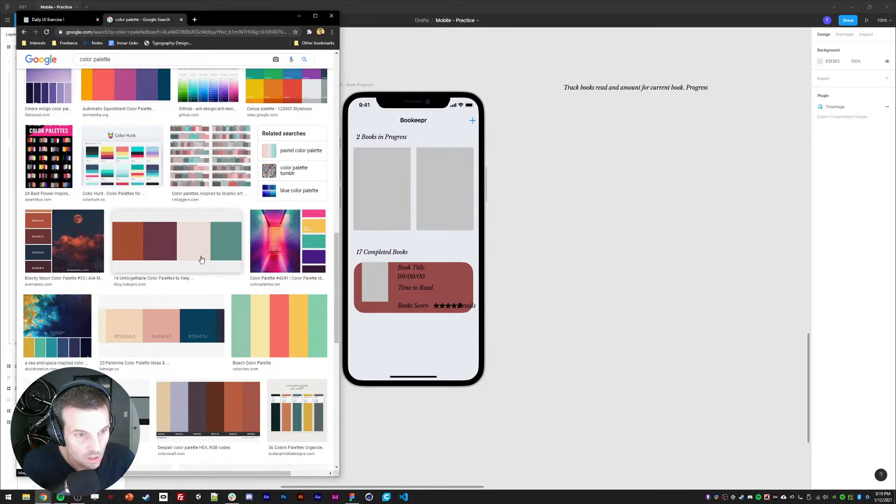
pyautogui.click(173, 253)
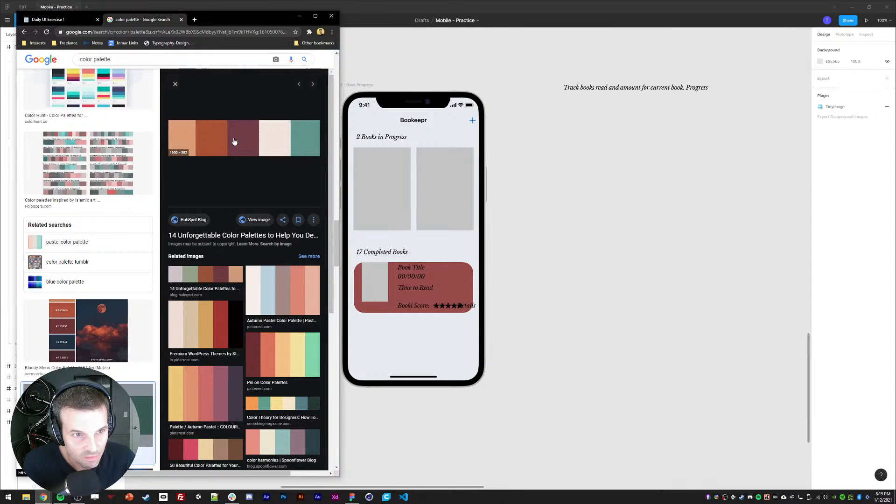
# - Copy the five-color palette image onto the Figma canvas and scale it down to 328 × 78 beside the Book Progress phone
pyautogui.moveTo(235, 142); pyautogui.dragTo(562, 231)
pyautogui.click(44, 499)
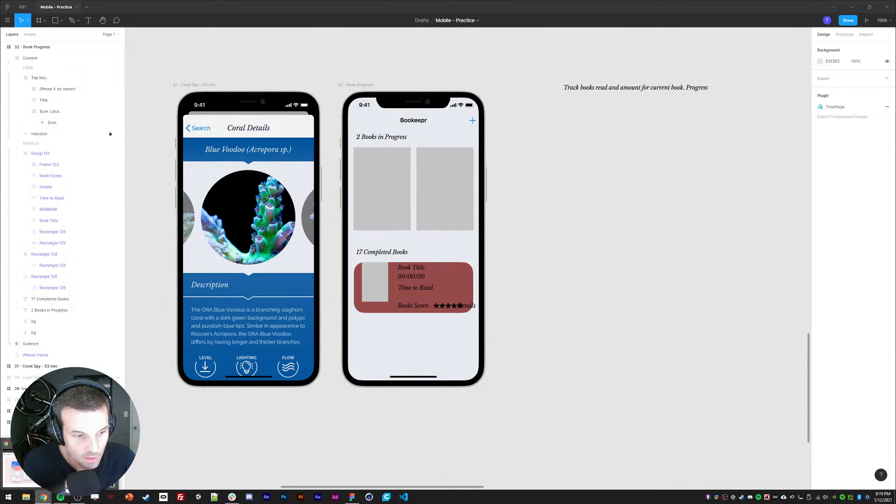
pyautogui.click(67, 486)
pyautogui.rightClick(205, 200)
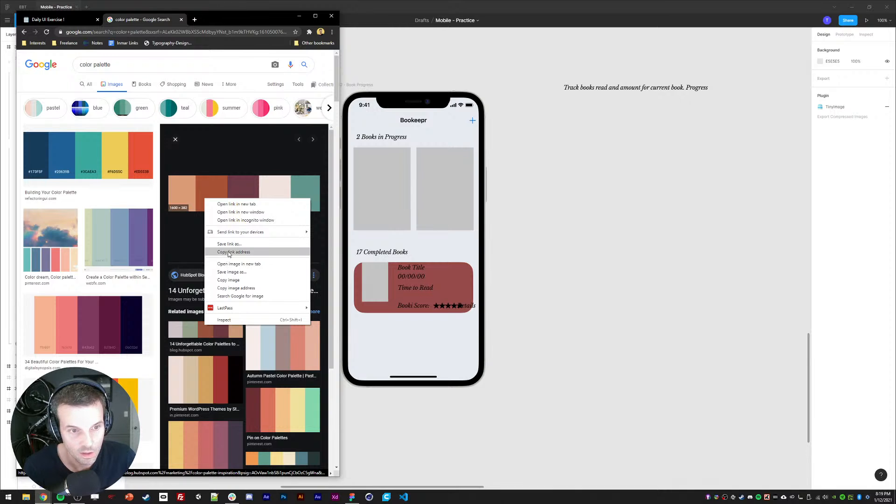
pyautogui.click(229, 280)
pyautogui.click(577, 230)
pyautogui.hotkey('ctrl', 'v')
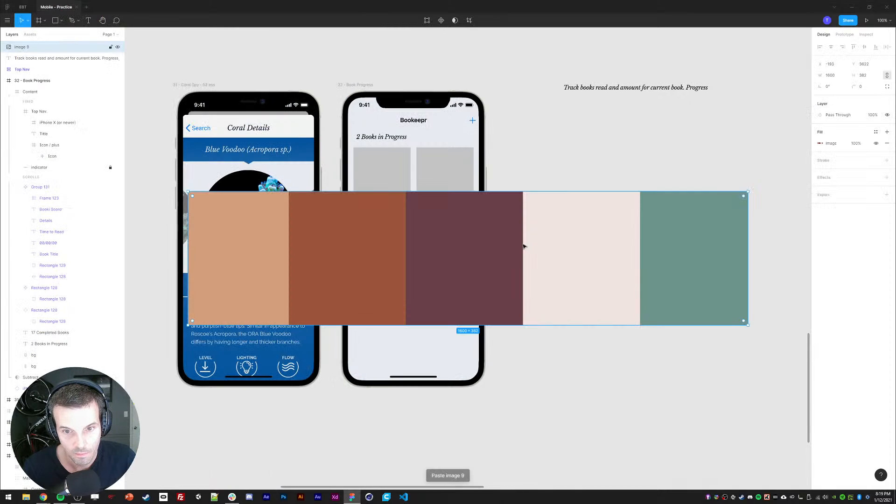
pyautogui.moveTo(542, 245); pyautogui.dragTo(629, 234)
pyautogui.moveTo(276, 180); pyautogui.dragTo(547, 221)
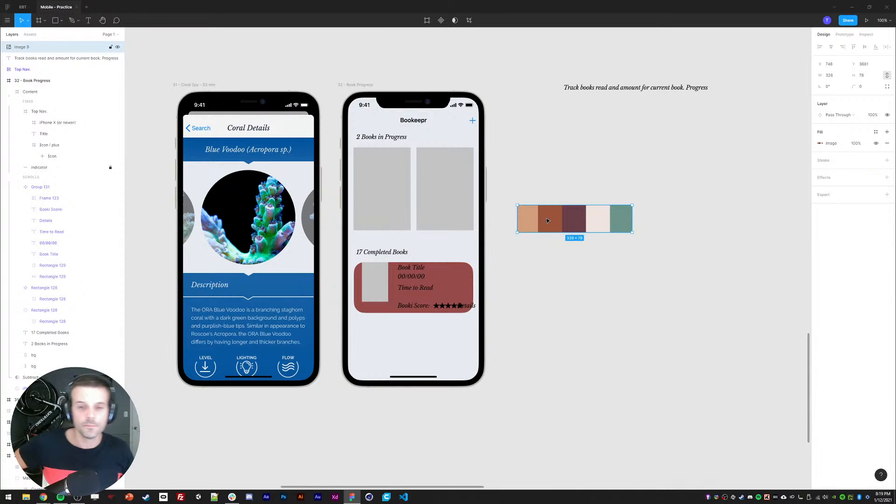
# - Browse more related palettes in the Chrome image results, including the "color harmonies" one, and close the search tab
pyautogui.click(44, 497)
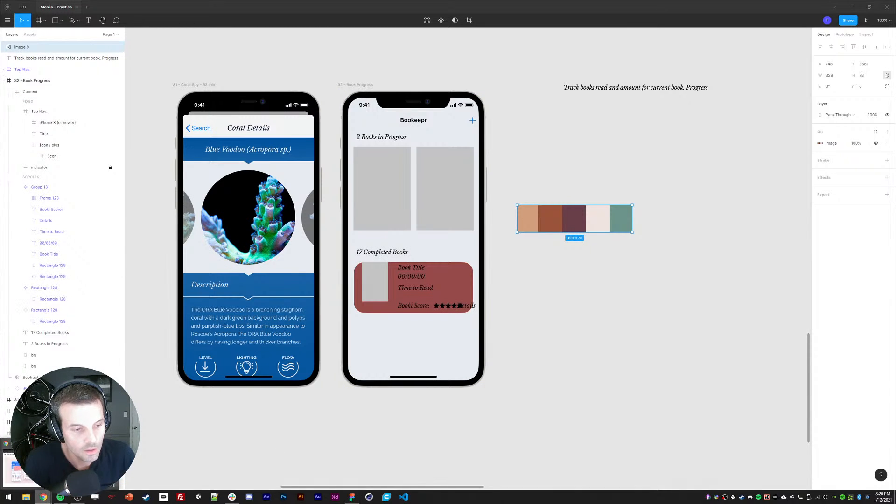
pyautogui.scroll(-1, 204, 301)
pyautogui.scroll(-3, 212, 289)
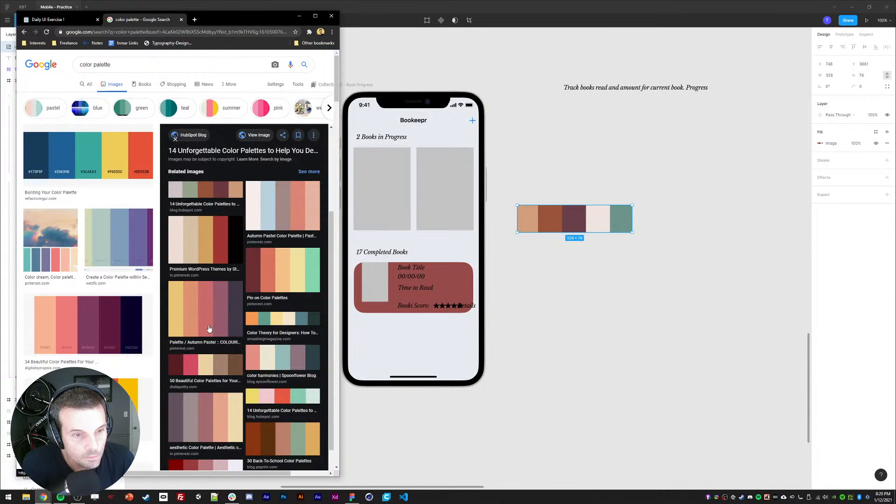
pyautogui.scroll(-3, 217, 354)
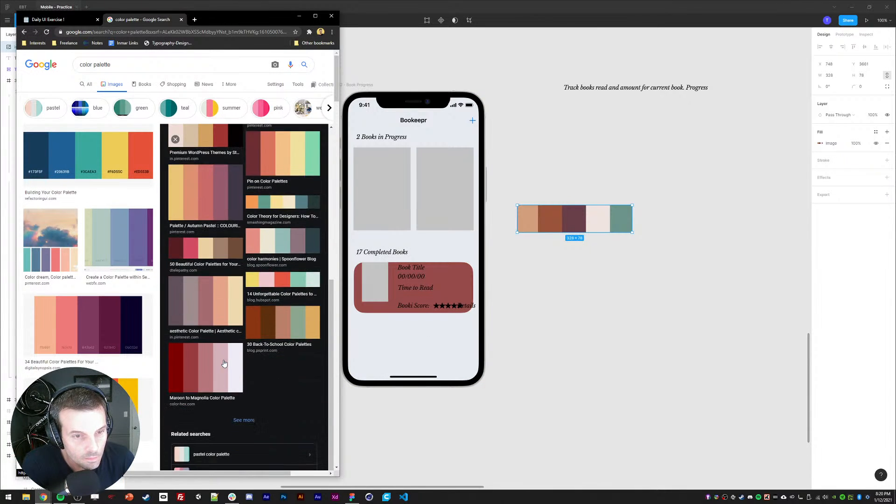
pyautogui.click(282, 247)
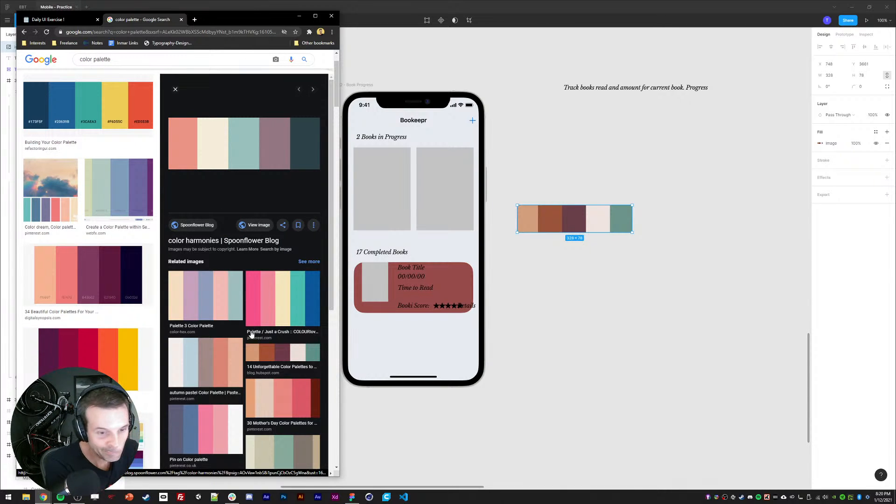
pyautogui.scroll(-6, 251, 334)
pyautogui.scroll(-10, 95, 340)
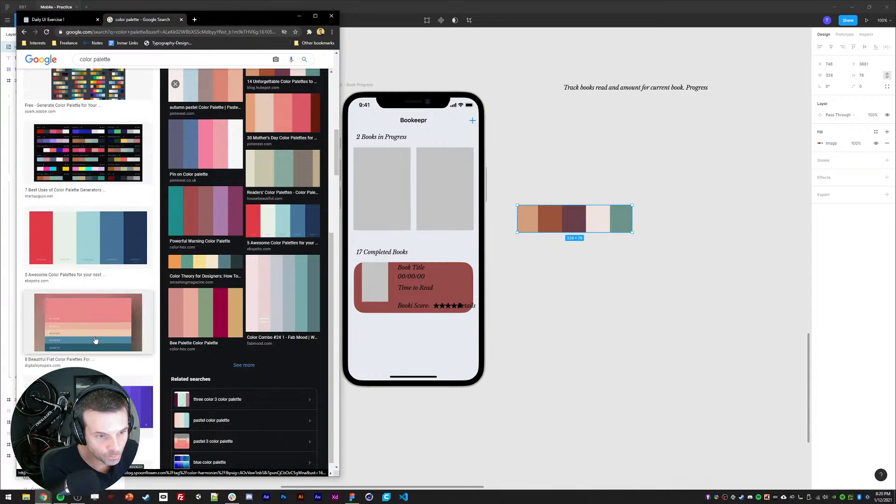
pyautogui.click(181, 20)
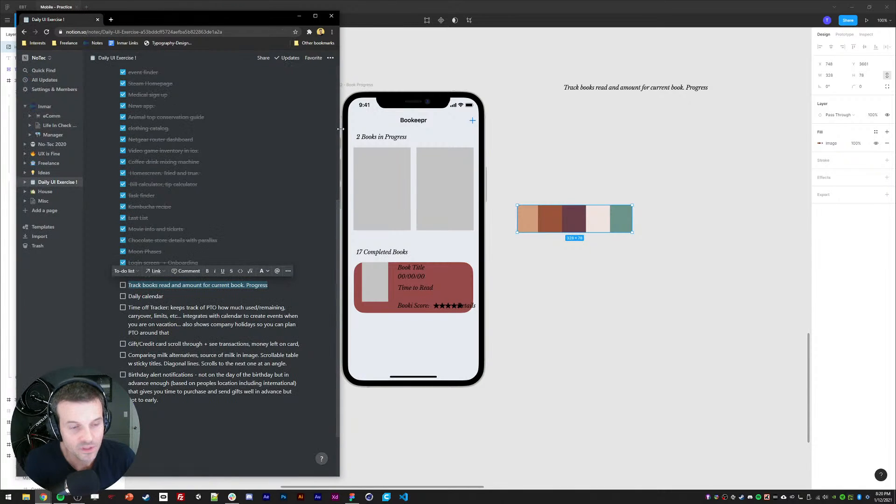
pyautogui.moveTo(197, 20); pyautogui.dragTo(192, 20)
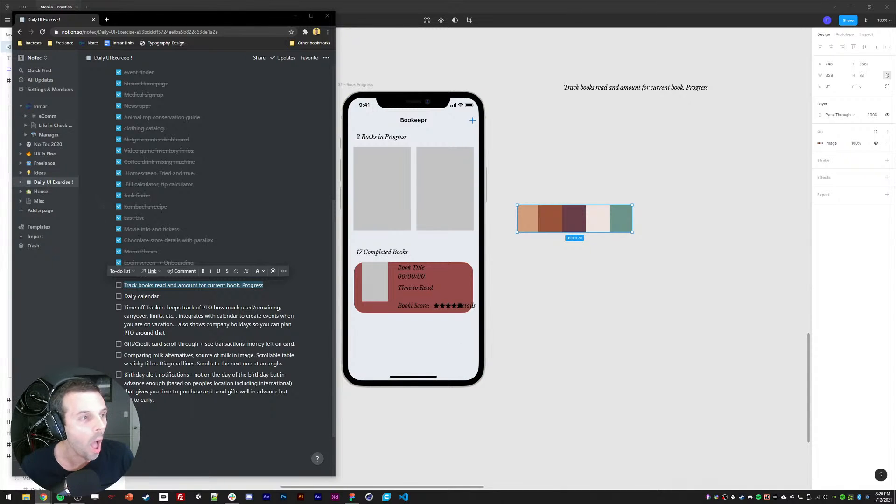
# - In Figma, fill the Book Progress screen's full-size background rectangle with the palette's teal green, 6C948B
pyautogui.click(578, 194)
pyautogui.click(576, 216)
pyautogui.keyDown('ctrl'); pyautogui.click(451, 135); pyautogui.keyUp('ctrl')
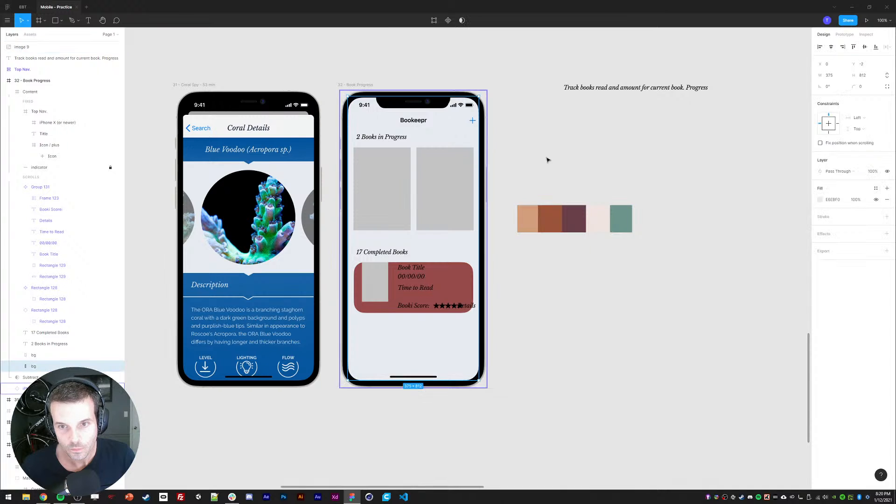
pyautogui.click(620, 219)
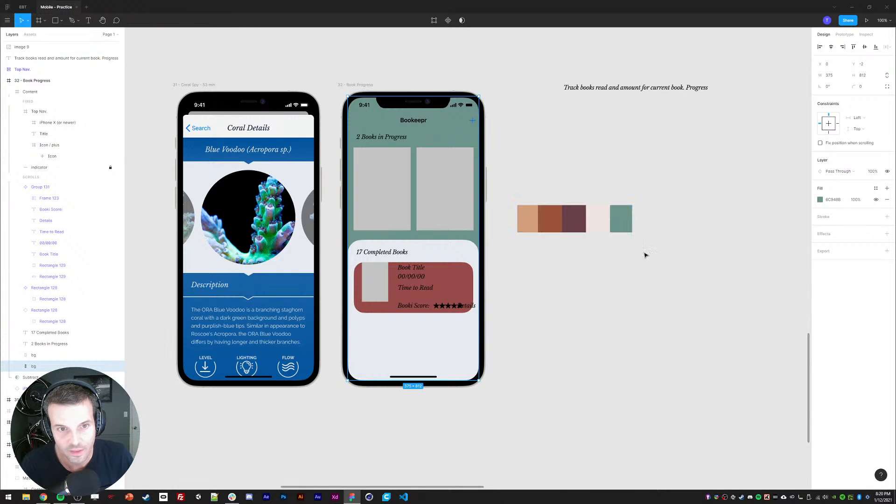
# - Fill the rounded background panel behind the 17 Completed Books section with the palette's cream, F0E4E0
pyautogui.keyDown('ctrl'); pyautogui.click(473, 255); pyautogui.keyUp('ctrl')
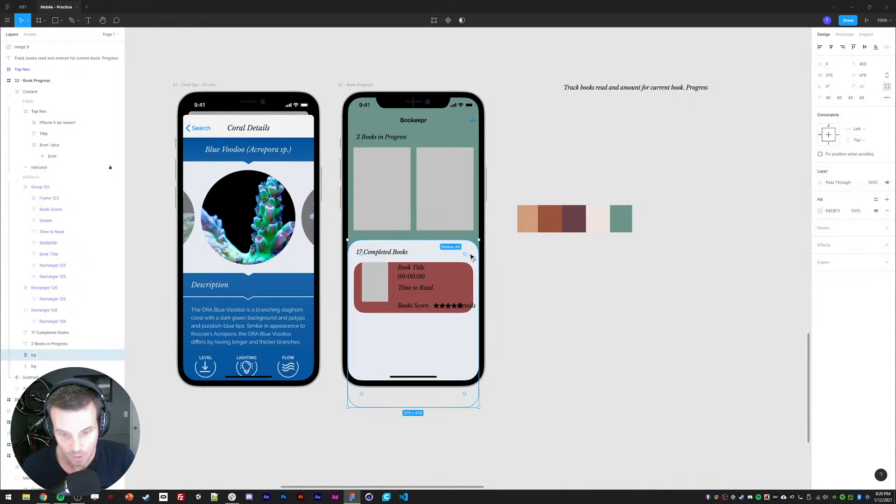
pyautogui.press('i')
pyautogui.click(599, 219)
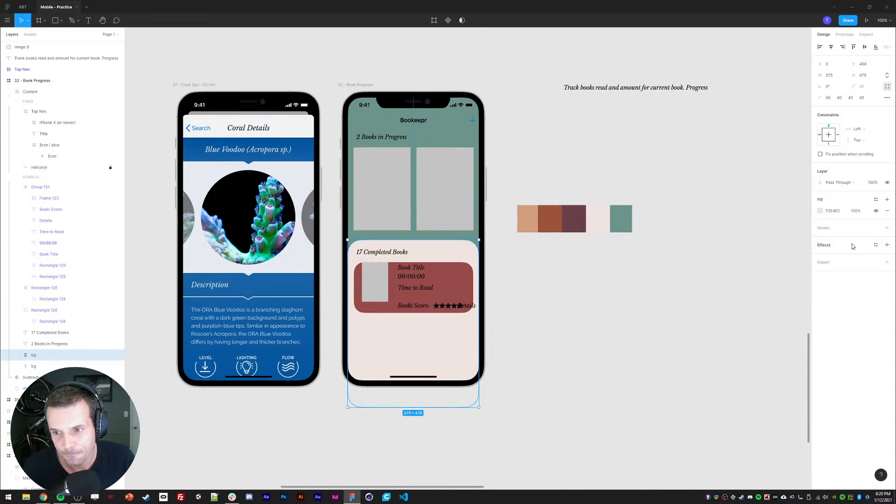
# - Add a drop shadow to the Completed Books background panel with a blur of 20 and a Y offset of -20
pyautogui.click(887, 245)
pyautogui.click(820, 256)
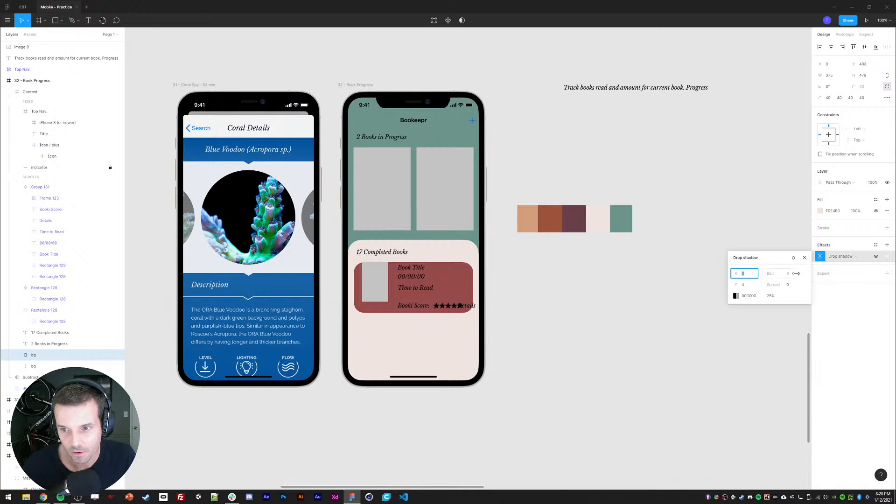
pyautogui.moveTo(797, 273); pyautogui.dragTo(798, 285)
pyautogui.click(787, 276)
pyautogui.write('20')
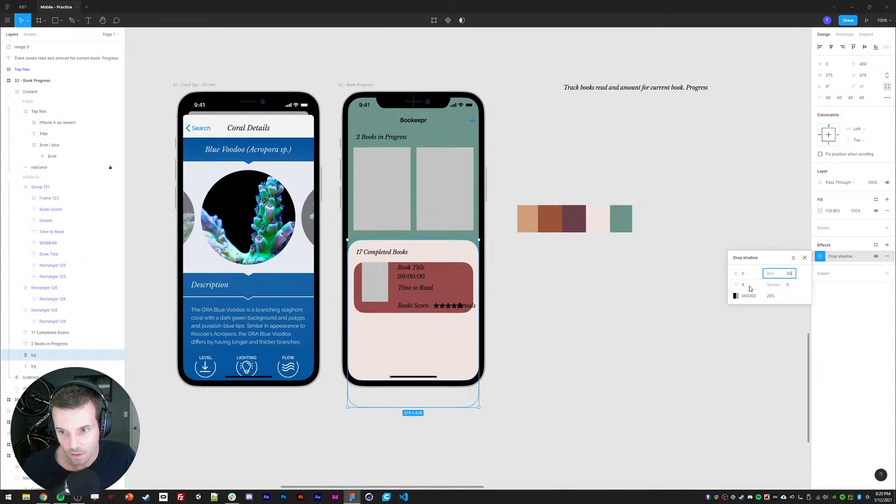
pyautogui.click(731, 284)
pyautogui.write('-20')
pyautogui.press('Return')
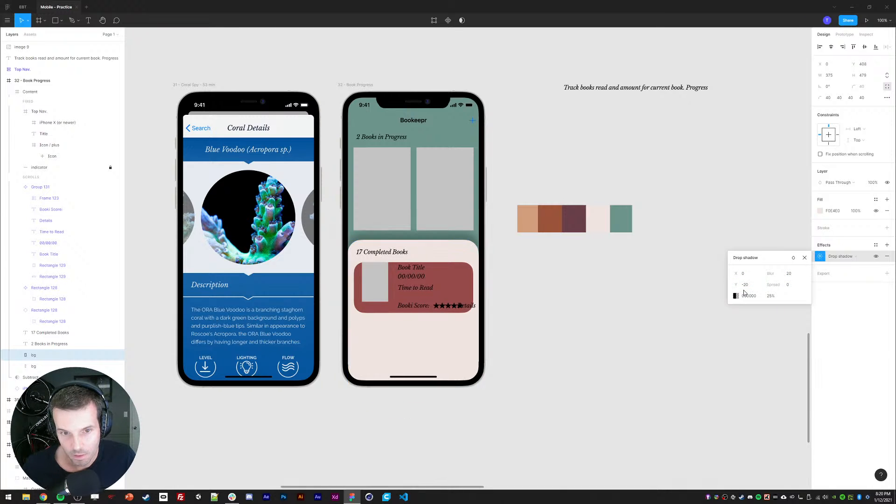
# - Soften the Completed Books panel's drop shadow to 15% opacity and a blur of 40
pyautogui.click(768, 293)
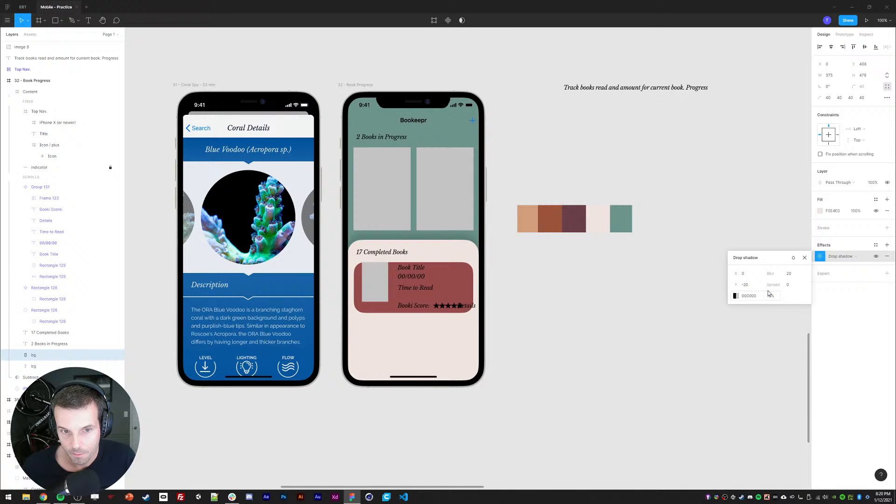
pyautogui.click(790, 273)
pyautogui.write('40')
pyautogui.press('Return')
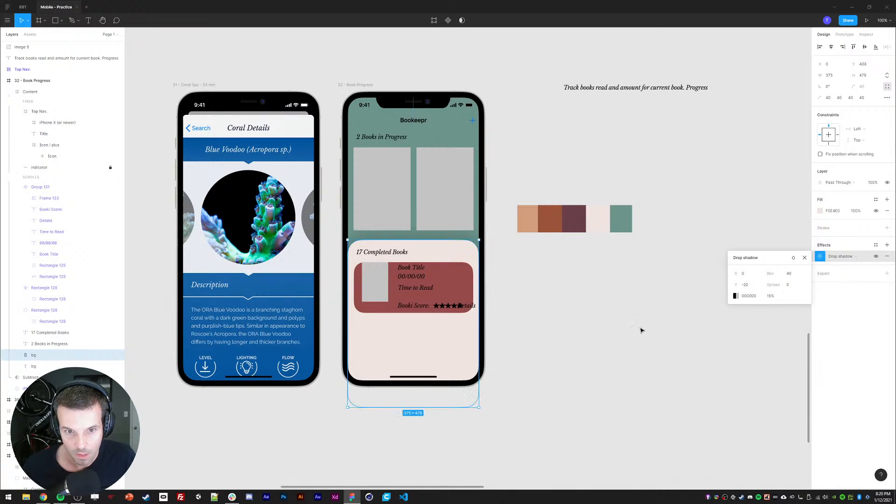
pyautogui.click(633, 307)
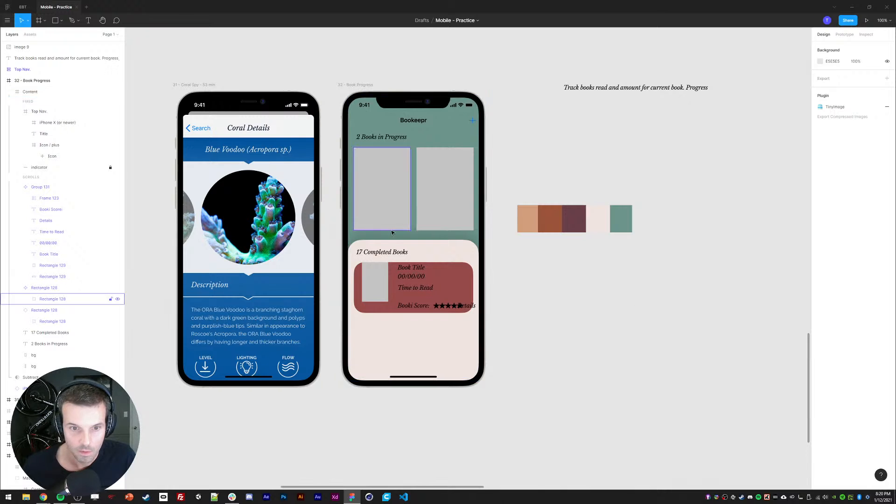
# - Duplicate the Completed Books panel, remove the front panel's drop shadow, and narrow the shadowed panel behind it to 313 wide at X 31, Y 416
pyautogui.click(426, 245)
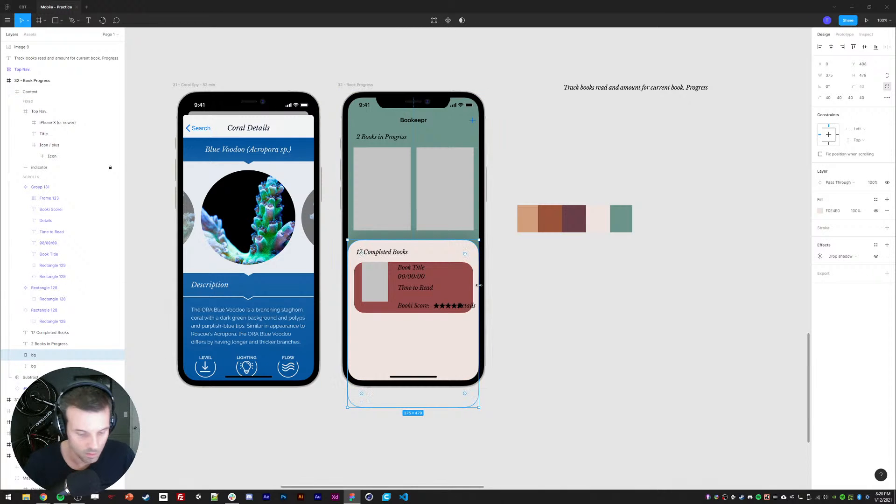
pyautogui.hotkey('ctrl', 'd')
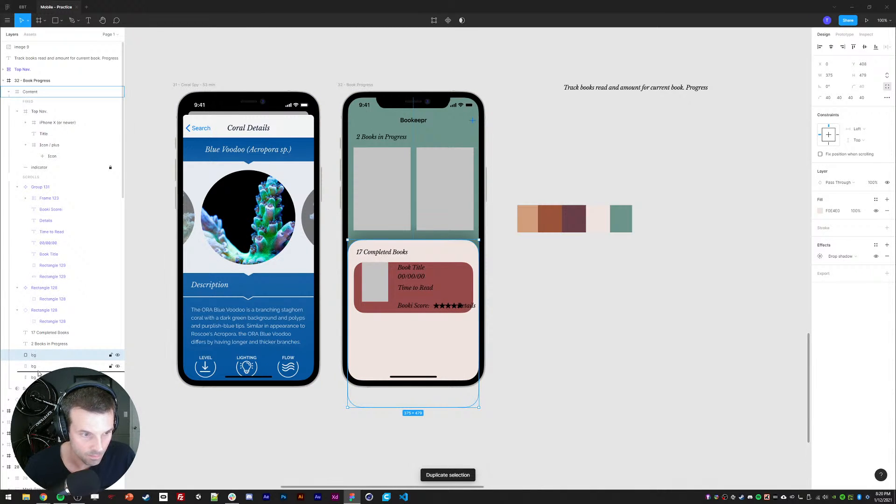
pyautogui.click(93, 359)
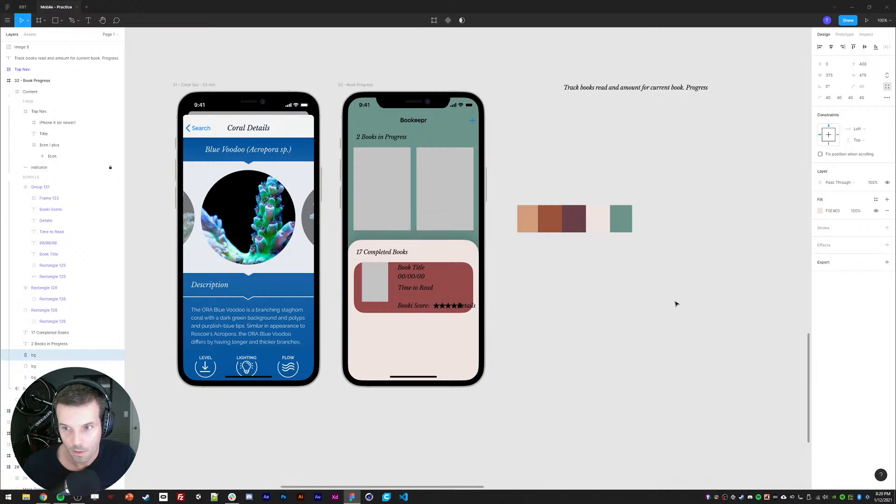
pyautogui.click(100, 366)
pyautogui.moveTo(347, 317); pyautogui.dragTo(358, 317)
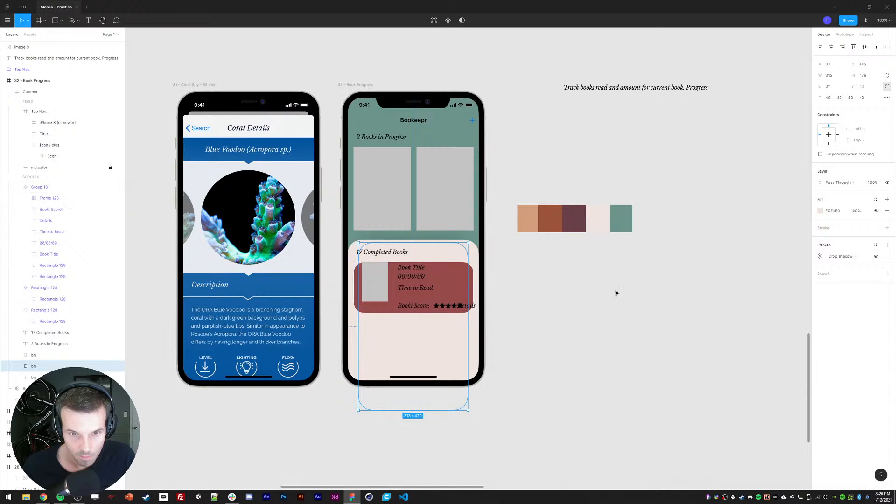
pyautogui.click(589, 328)
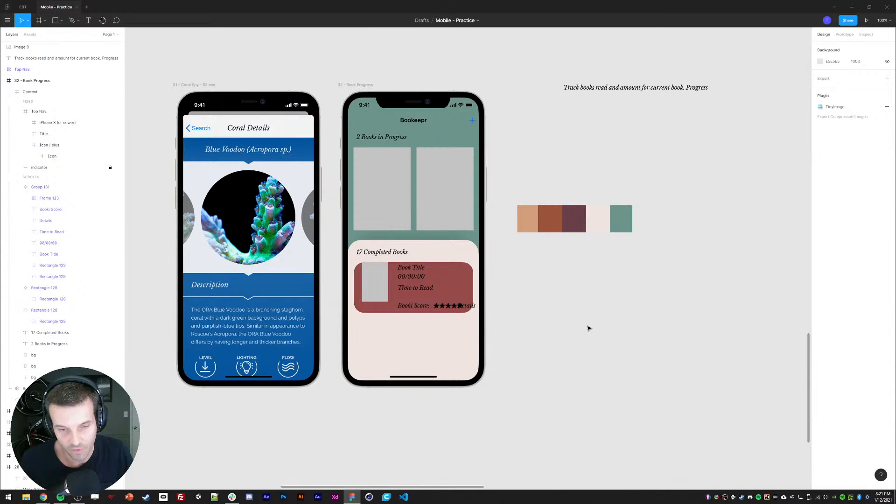
# - Change the font of both section headings and all text in the completed-book row to SF Pro Text
pyautogui.moveTo(516, 290); pyautogui.dragTo(511, 292)
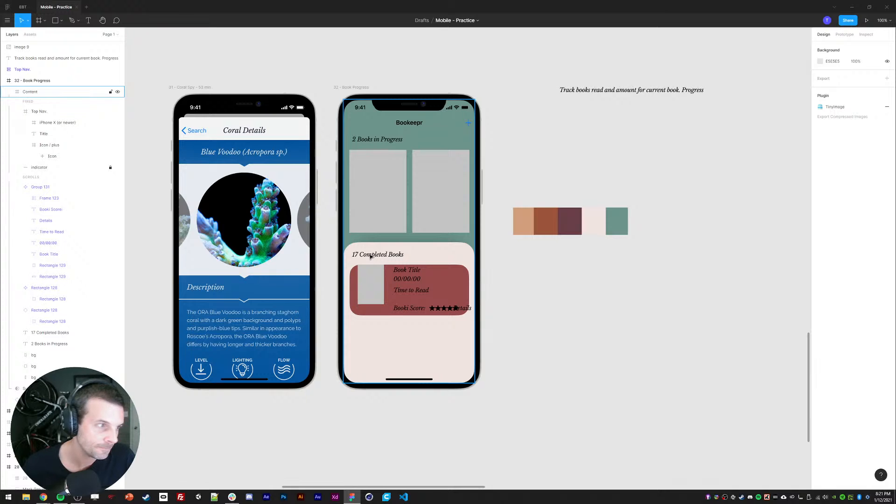
pyautogui.moveTo(370, 256); pyautogui.dragTo(410, 308)
pyautogui.keyDown('shift'); pyautogui.click(467, 308); pyautogui.keyUp('shift')
pyautogui.keyDown('shift'); pyautogui.click(377, 139); pyautogui.keyUp('shift')
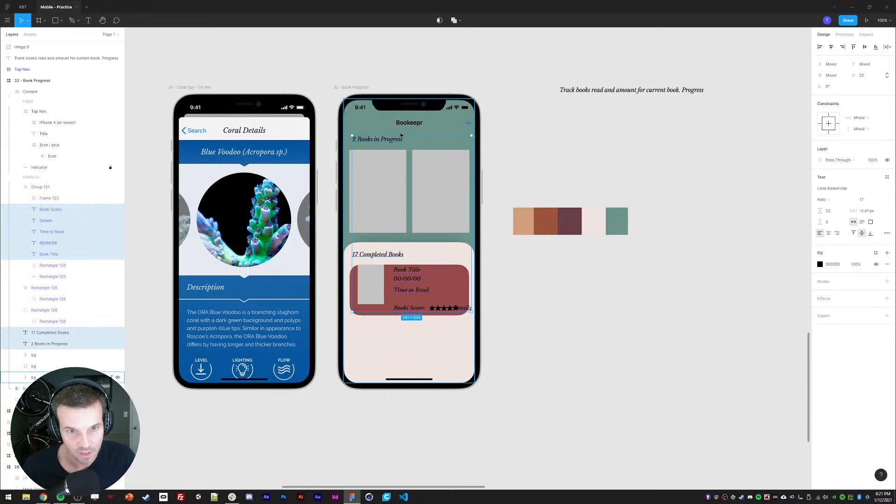
pyautogui.click(830, 189)
pyautogui.write('SF Pro Display')
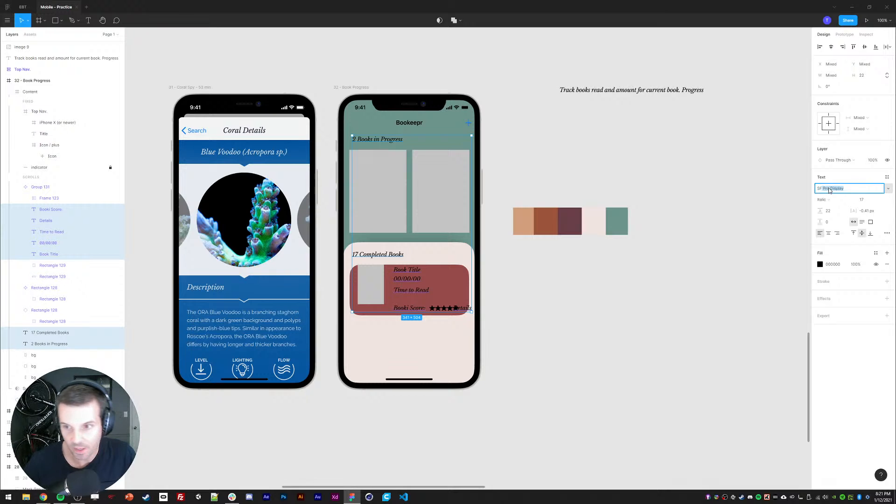
pyautogui.press('Return')
pyautogui.click(888, 189)
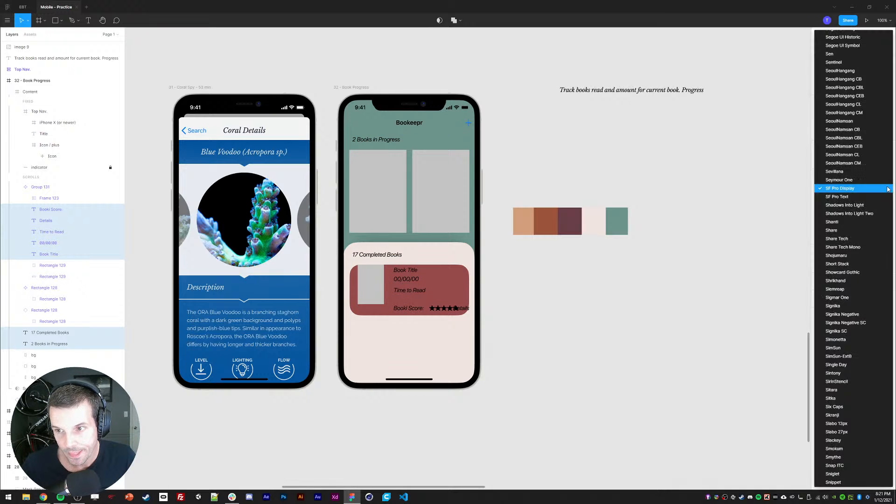
pyautogui.click(868, 197)
pyautogui.click(609, 165)
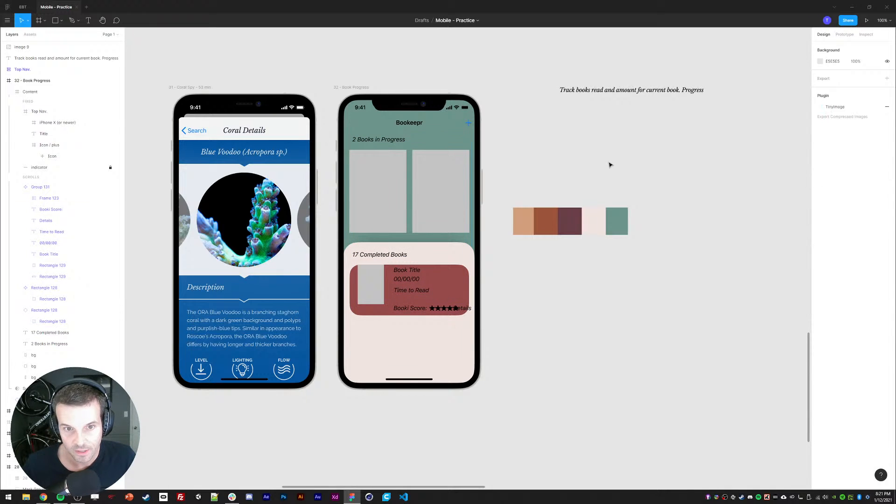
# - Set both section headings and the completed-book row's text to the Bold font style
pyautogui.keyDown('ctrl'); pyautogui.click(386, 141); pyautogui.keyUp('ctrl')
pyautogui.click(577, 246)
pyautogui.hotkey('ctrl', 'z')
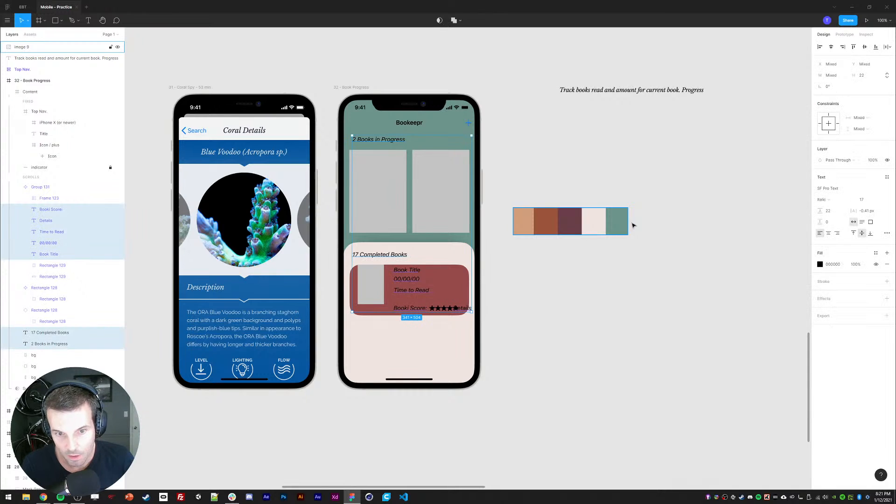
pyautogui.click(835, 199)
pyautogui.click(830, 169)
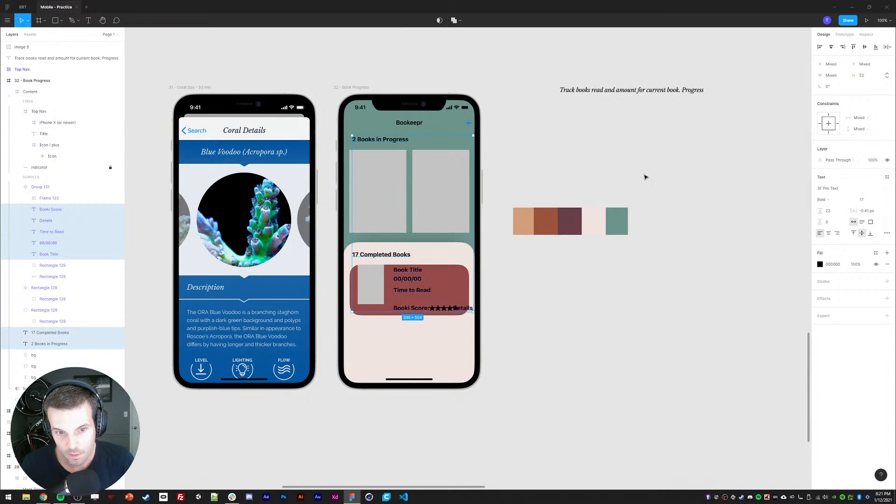
pyautogui.click(689, 242)
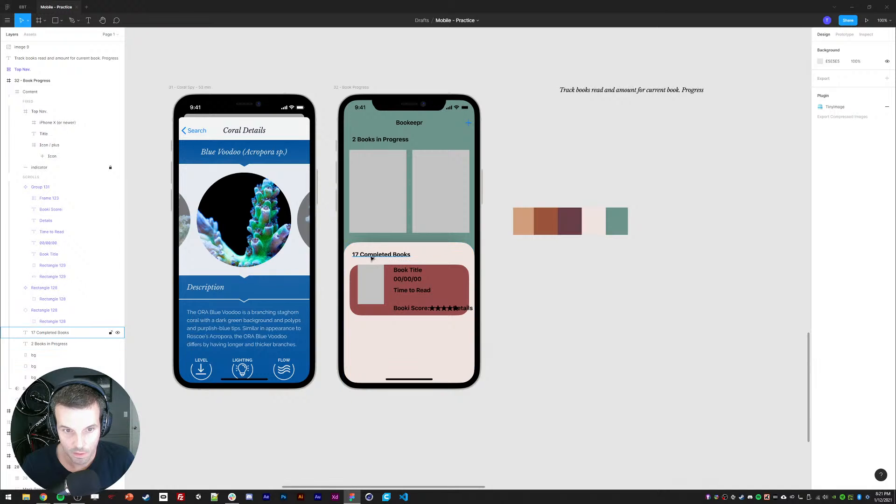
# - Copy the Bookeepr title's text properties onto the "2 Books in Progress" and "17 Completed Books" headings
pyautogui.click(408, 122)
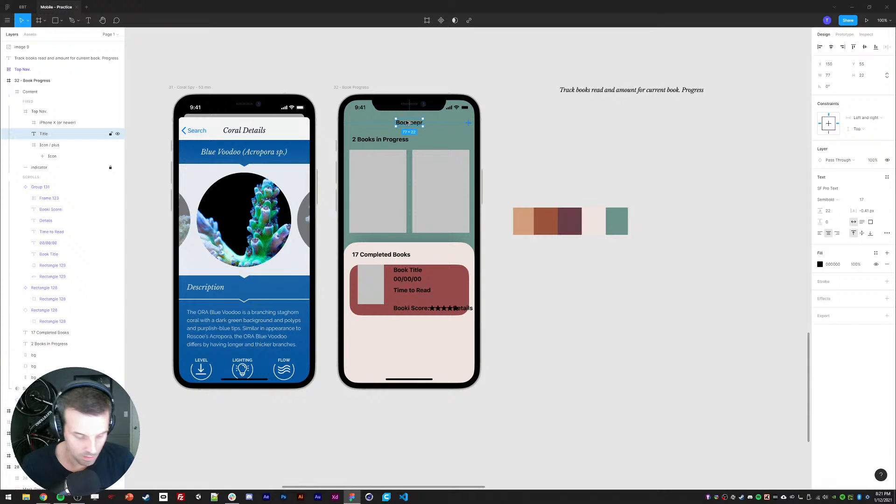
pyautogui.click(379, 139)
pyautogui.click(376, 255)
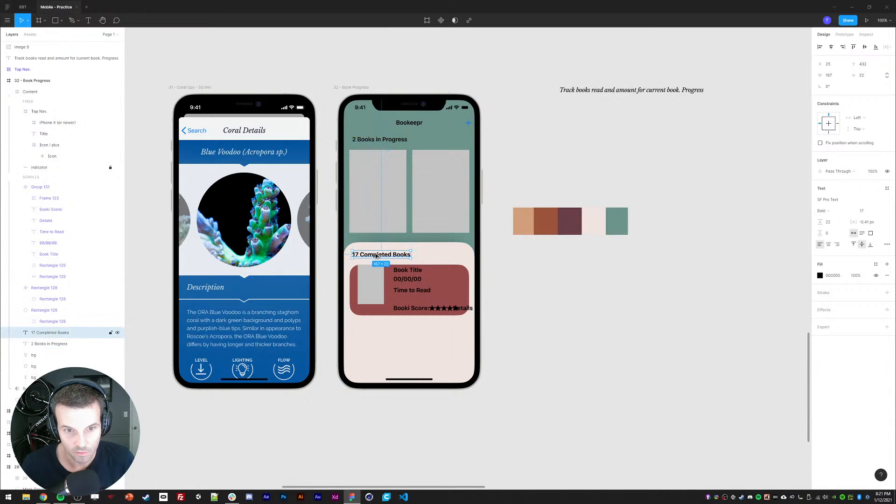
pyautogui.click(563, 287)
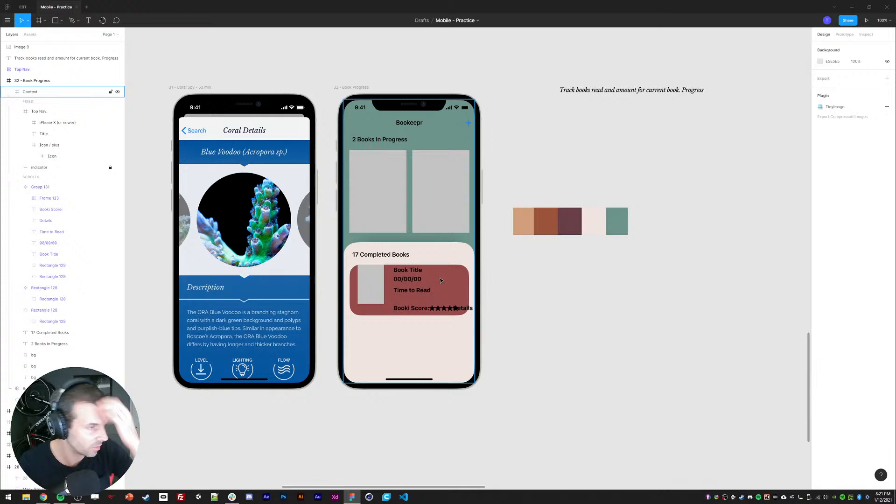
# - Set the font size of the "17 Completed Books" and "2 Books in Progress" headings to 20
pyautogui.click(379, 254)
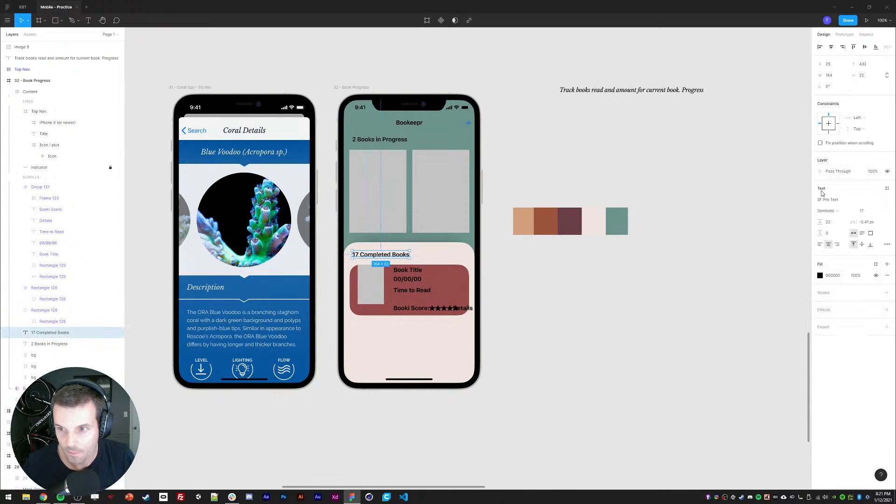
pyautogui.click(862, 214)
pyautogui.write('20')
pyautogui.press('Return')
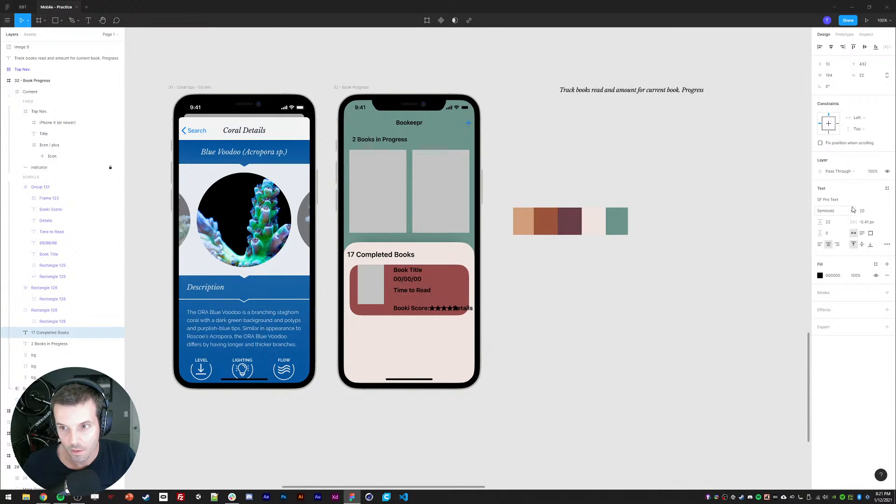
pyautogui.click(678, 310)
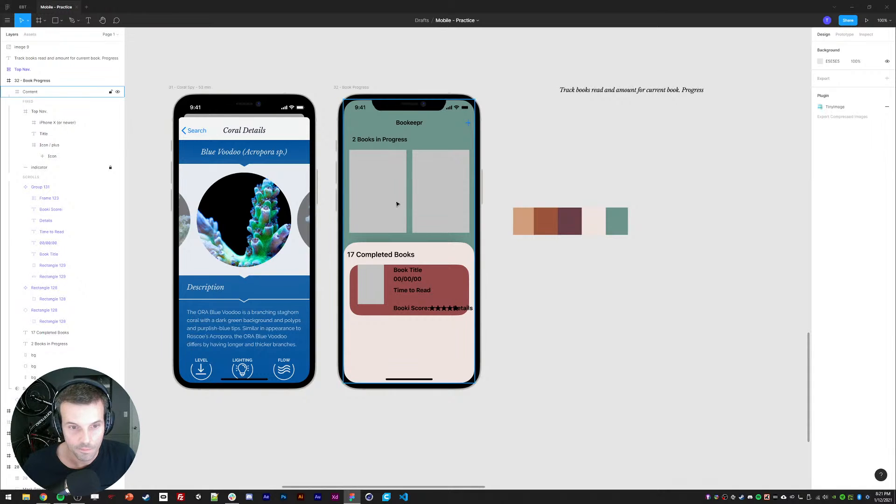
pyautogui.click(383, 146)
pyautogui.click(863, 214)
pyautogui.write('20')
pyautogui.press('Return')
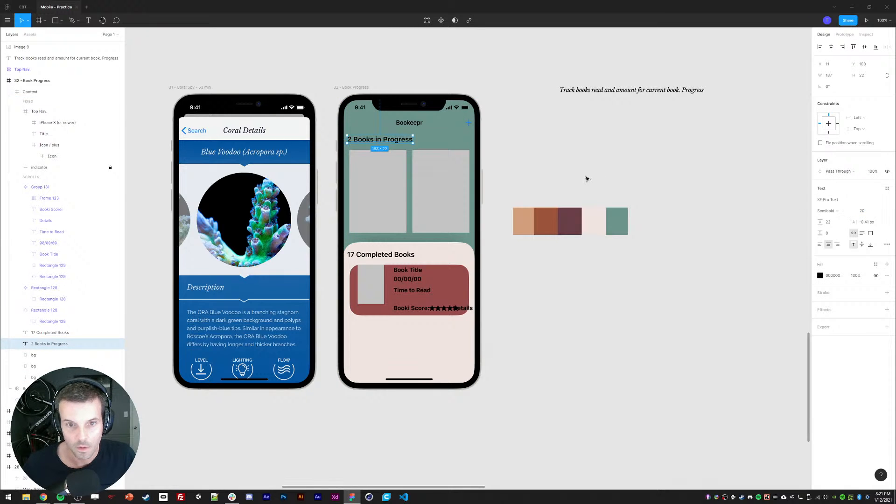
pyautogui.click(586, 179)
# - Try to recolor the top navigation's plus icon by filling its frame with the palette's cream and with its plum, 683E48
pyautogui.click(411, 124)
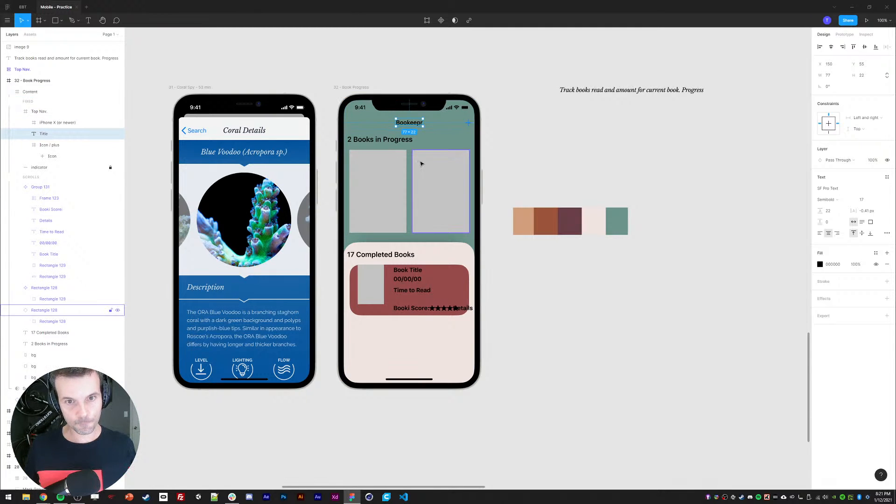
pyautogui.click(468, 123)
pyautogui.press('i')
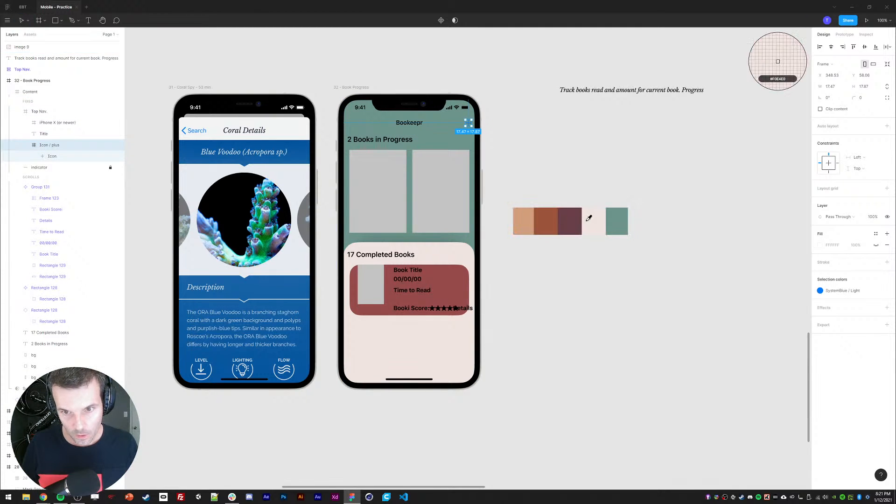
pyautogui.click(587, 220)
pyautogui.press('i')
pyautogui.click(570, 225)
pyautogui.click(575, 233)
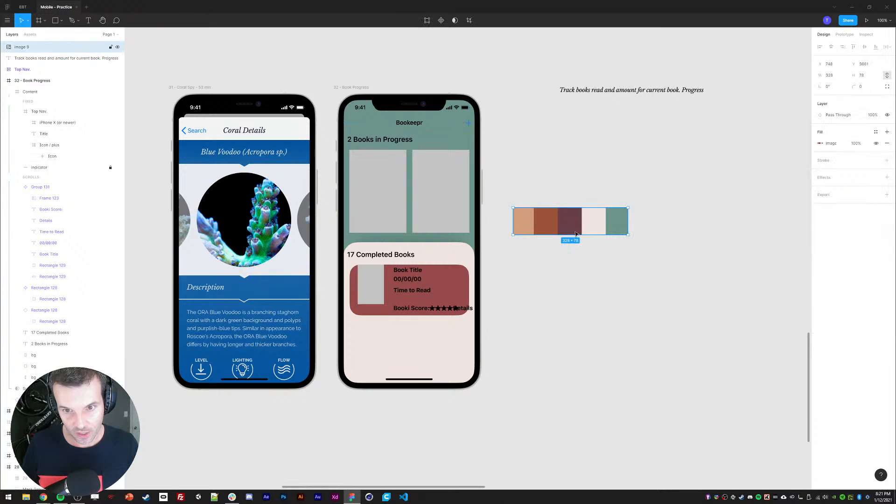
pyautogui.doubleClick(468, 123)
pyautogui.doubleClick(468, 123)
pyautogui.press('i')
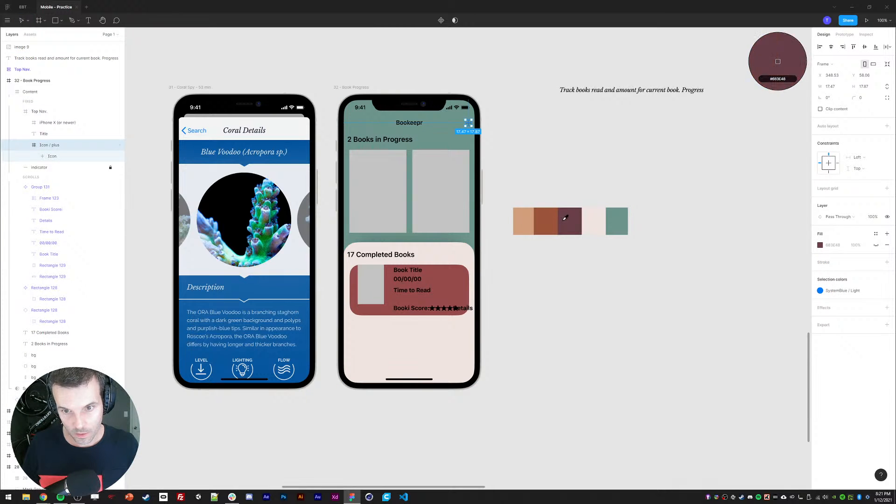
pyautogui.click(565, 218)
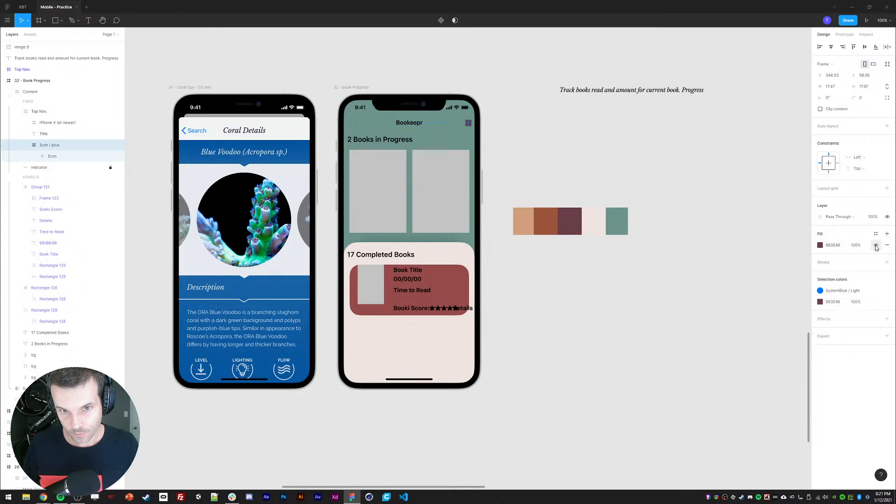
# - Remove the fill from the plus icon's frame and detach the SystemBlue / Light color style from the icon
pyautogui.click(887, 245)
pyautogui.click(830, 278)
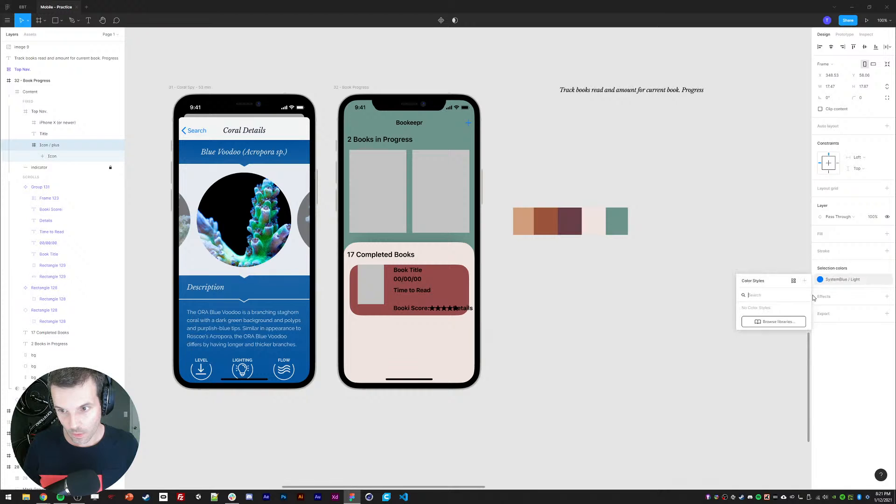
pyautogui.click(886, 279)
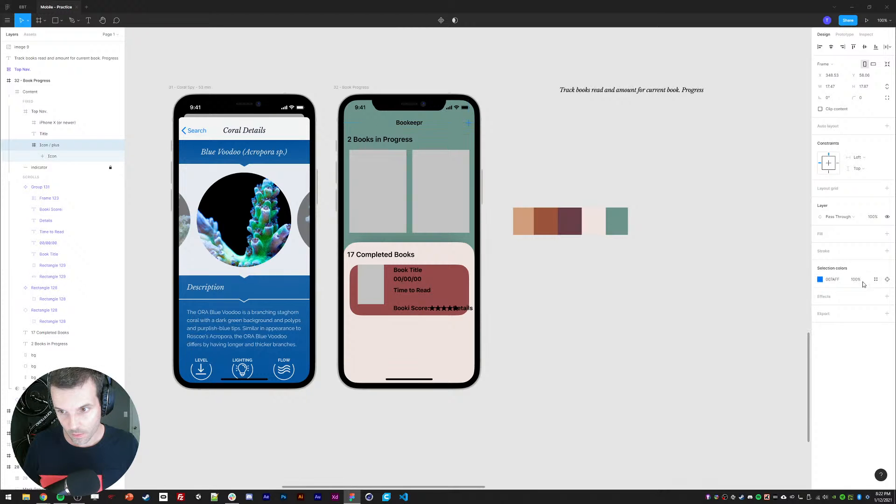
# - Recolor the plus icon by sampling the palette's plum and brightening it to the crimson C91D46
pyautogui.click(820, 280)
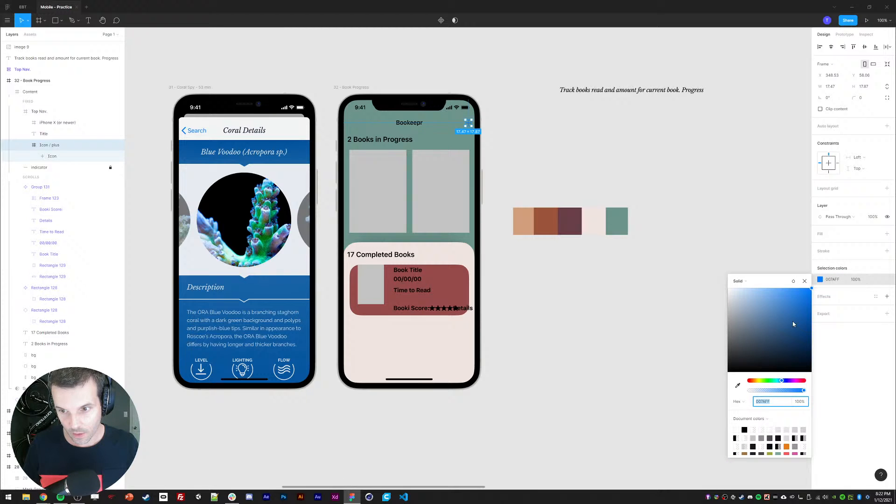
pyautogui.click(737, 386)
pyautogui.click(573, 216)
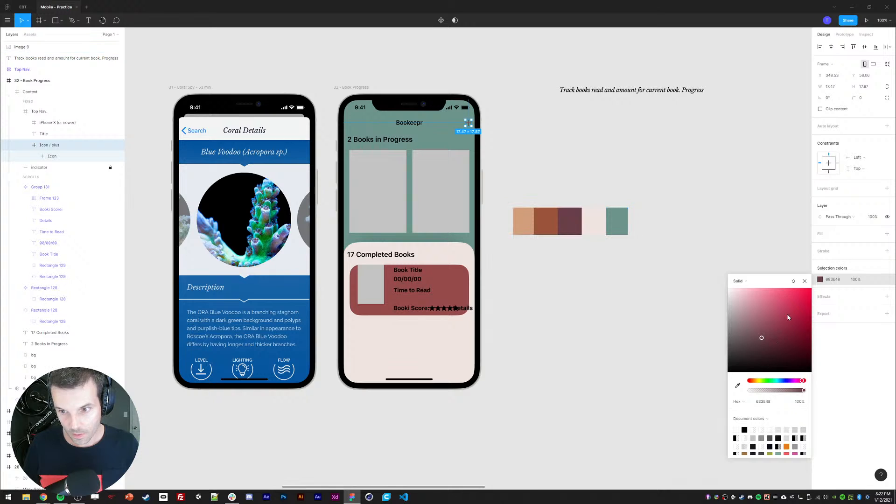
pyautogui.click(797, 308)
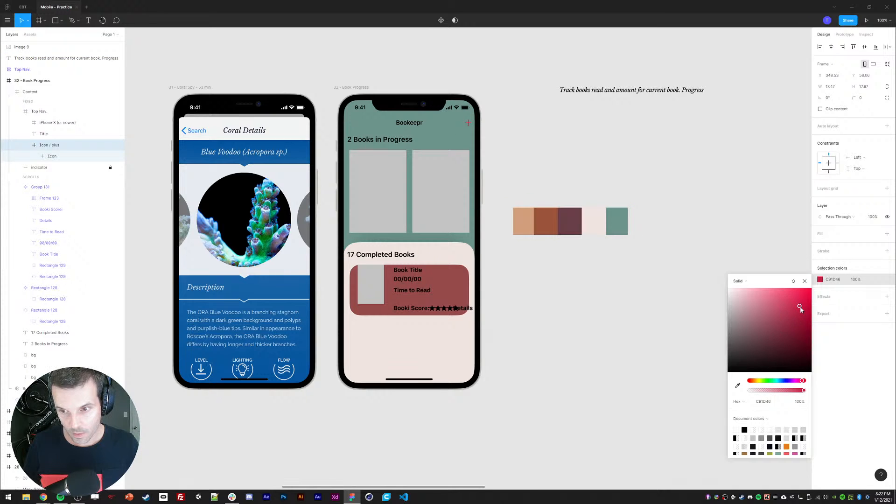
pyautogui.click(759, 209)
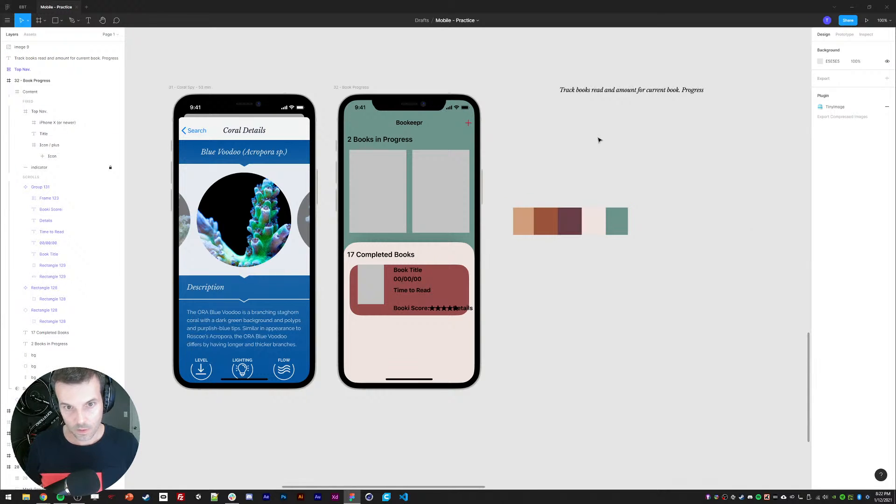
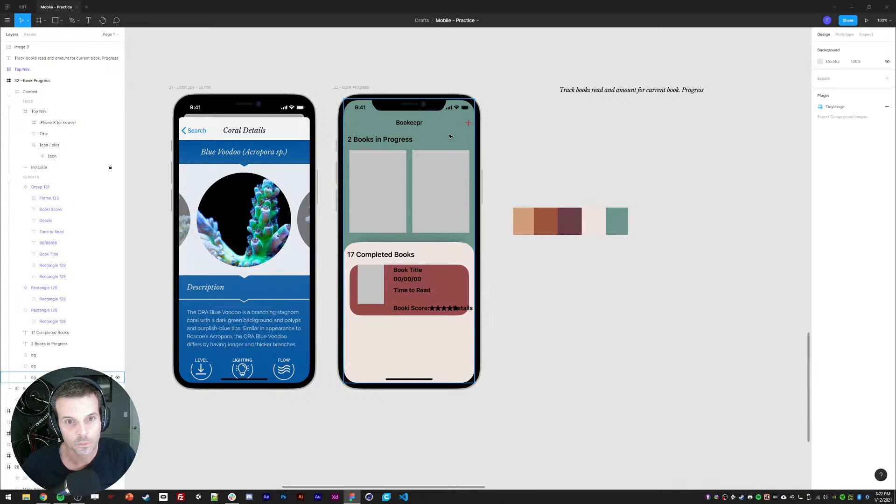
# - Set the X position of the "2 Books in Progress" and "17 Completed Books" headings to 22
pyautogui.click(361, 140)
pyautogui.keyDown('shift'); pyautogui.click(380, 254); pyautogui.keyUp('shift')
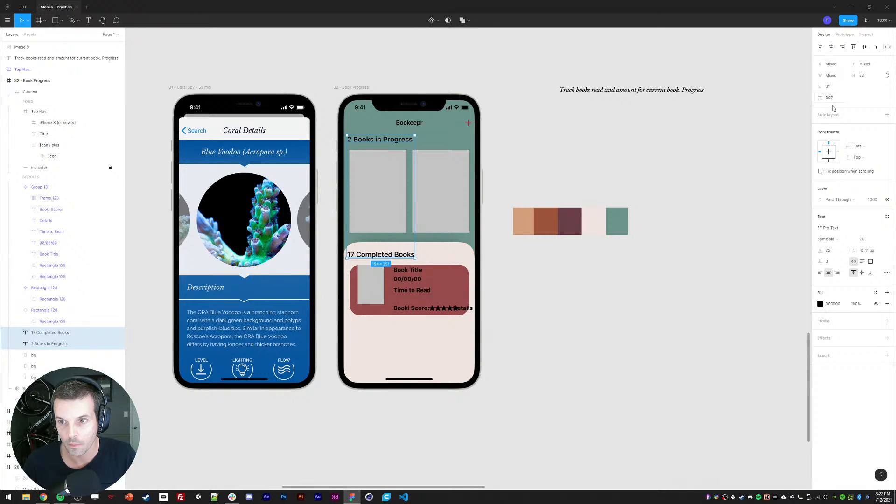
pyautogui.click(839, 65)
pyautogui.write('22')
pyautogui.press('Return')
pyautogui.click(644, 183)
# - Try to line up the inner rectangles of both in-progress book placeholders with the heading by nudging them right
pyautogui.keyDown('ctrl'); pyautogui.click(394, 184); pyautogui.keyUp('ctrl')
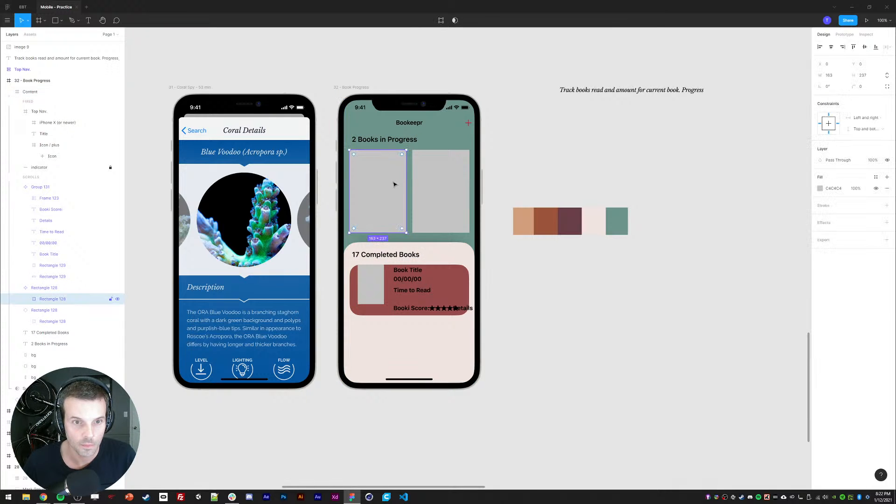
pyautogui.keyDown('ctrl'); pyautogui.keyDown('shift'); pyautogui.click(448, 182); pyautogui.keyUp('shift'); pyautogui.keyUp('ctrl')
pyautogui.hotkey('shift', 'Right')
pyautogui.click(547, 168)
# - Set the width of the main in-progress book placeholder component to 152, calculated as 19*8
pyautogui.keyDown('ctrl'); pyautogui.click(374, 195); pyautogui.keyUp('ctrl')
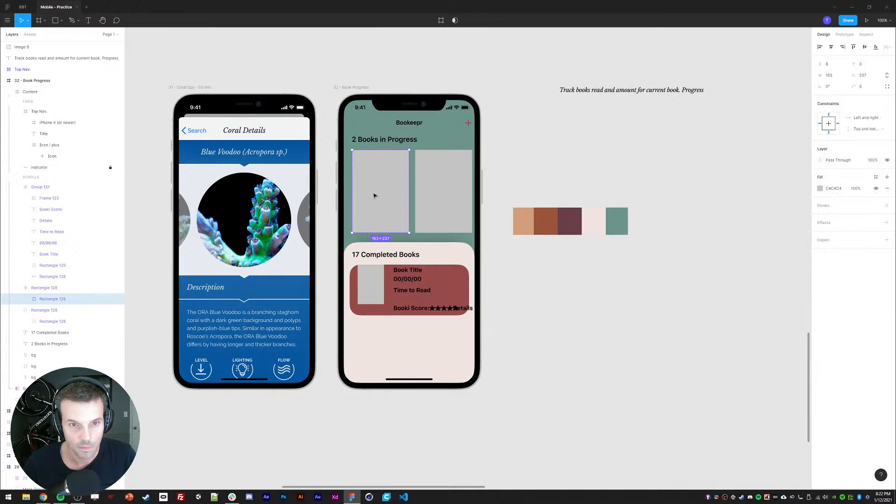
pyautogui.click(63, 287)
pyautogui.moveTo(825, 87); pyautogui.dragTo(821, 79)
pyautogui.write('/8')
pyautogui.press('Return')
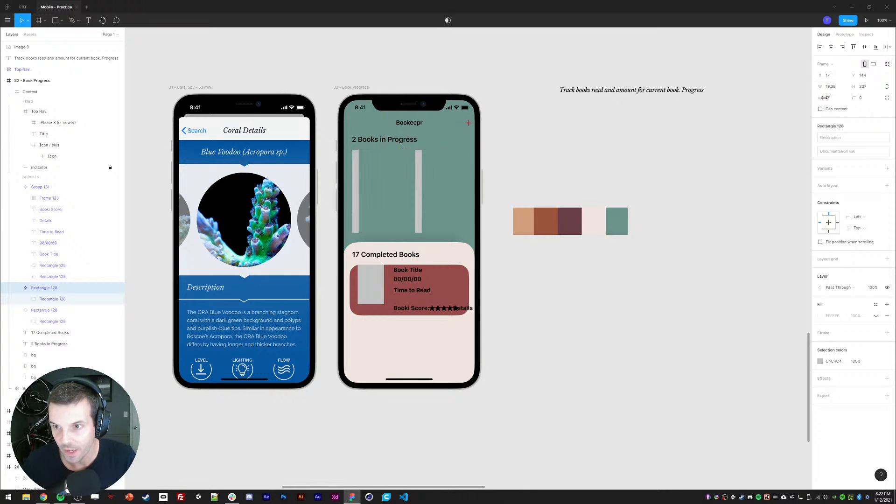
pyautogui.click(822, 86)
pyautogui.write('19/8')
pyautogui.press('Return')
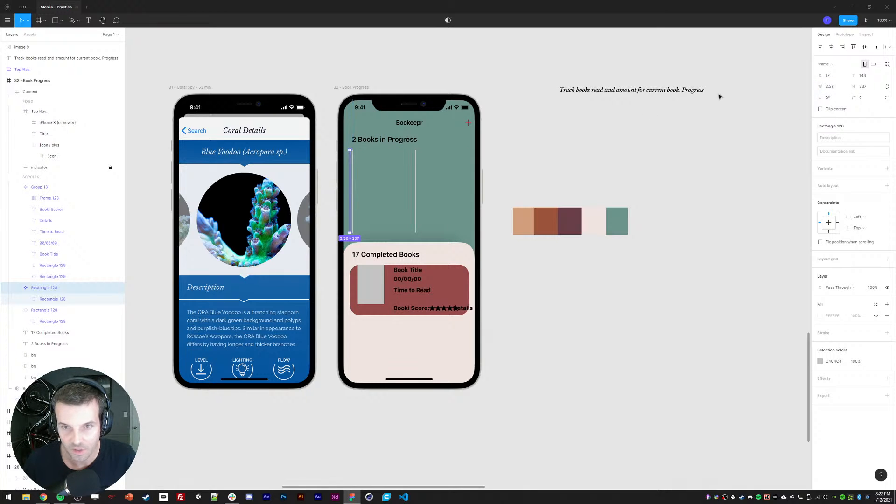
pyautogui.click(820, 88)
pyautogui.write('19*8')
pyautogui.press('Return')
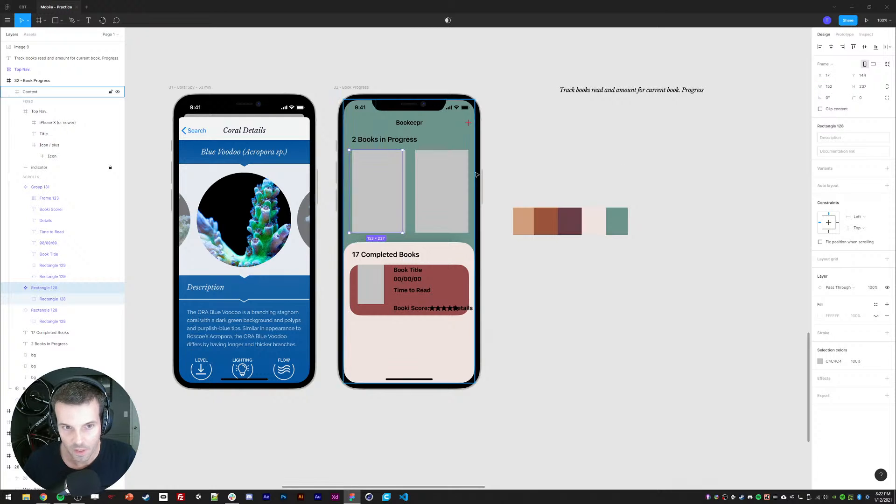
# - Move the inner rectangle back to X 0 in its placeholder component and shift the component right to align with the heading
pyautogui.click(46, 299)
pyautogui.moveTo(370, 177); pyautogui.dragTo(367, 178)
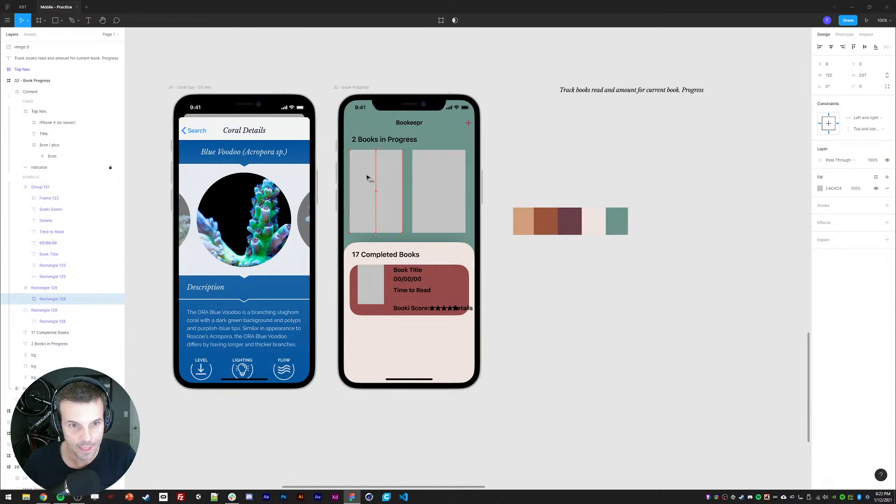
pyautogui.click(50, 288)
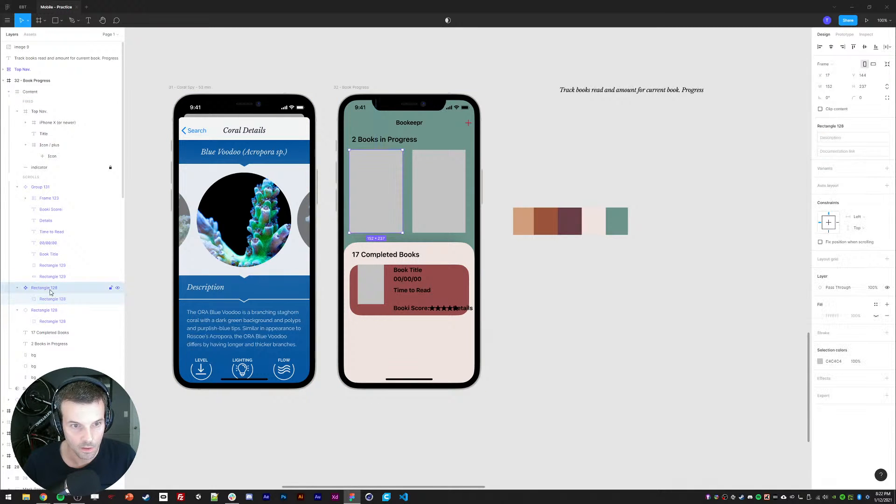
pyautogui.moveTo(379, 190); pyautogui.dragTo(383, 190)
# - Move the second book placeholder up against the first one, and then reposition it with a gap at X 201
pyautogui.click(435, 189)
pyautogui.hotkey('shift', 'Left')
pyautogui.hotkey('shift', 'Left')
pyautogui.press('Left')
pyautogui.press('Left')
pyautogui.press('Left')
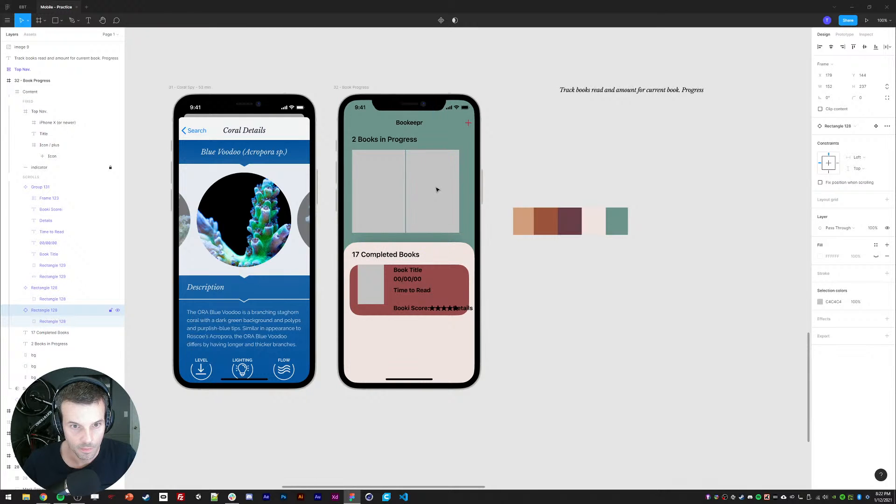
pyautogui.moveTo(445, 188); pyautogui.dragTo(458, 190)
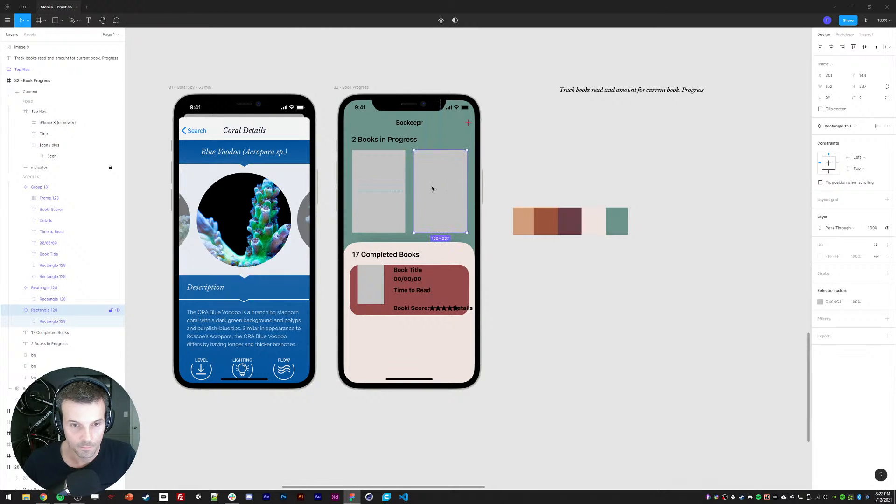
pyautogui.click(524, 170)
pyautogui.doubleClick(443, 192)
pyautogui.doubleClick(442, 193)
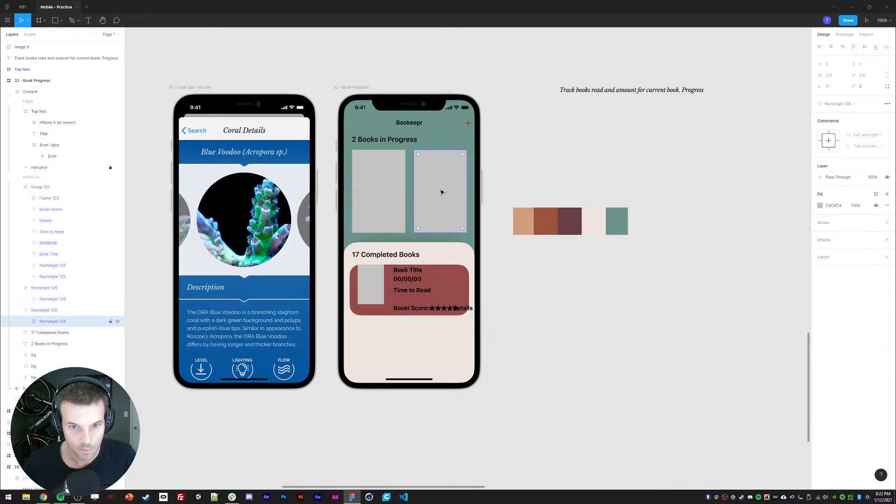
# - Fine-tune the gap between the two book placeholders by nudging the second placeholder instance right and back left
pyautogui.click(50, 310)
pyautogui.press('Right')
pyautogui.press('Right')
pyautogui.press('Right')
pyautogui.press('Right')
pyautogui.press('Right')
pyautogui.press('Right')
pyautogui.press('Right')
pyautogui.press('Right')
pyautogui.press('Right')
pyautogui.press('Right')
pyautogui.press('Right')
pyautogui.press('Right')
pyautogui.press('Right')
pyautogui.press('Right')
pyautogui.press('Right')
pyautogui.press('Right')
pyautogui.press('Right')
pyautogui.press('Right')
pyautogui.press('Right')
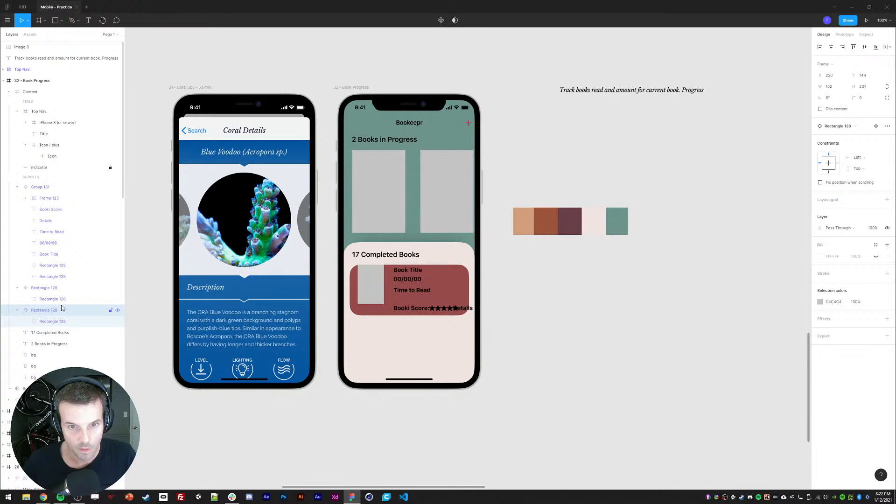
pyautogui.press('Left')
pyautogui.press('Left')
pyautogui.press('Left')
pyautogui.press('Left')
pyautogui.press('Left')
pyautogui.press('Left')
pyautogui.press('Left')
pyautogui.press('Left')
pyautogui.press('Left')
pyautogui.press('Left')
pyautogui.press('Left')
pyautogui.press('Left')
pyautogui.press('Left')
pyautogui.press('Left')
pyautogui.press('Left')
pyautogui.press('Left')
pyautogui.click(591, 169)
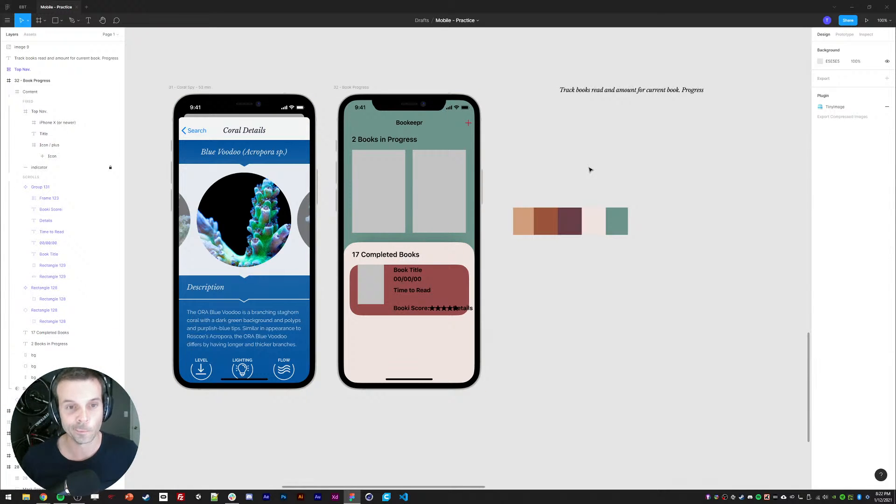
pyautogui.scroll(-1, 536, 256)
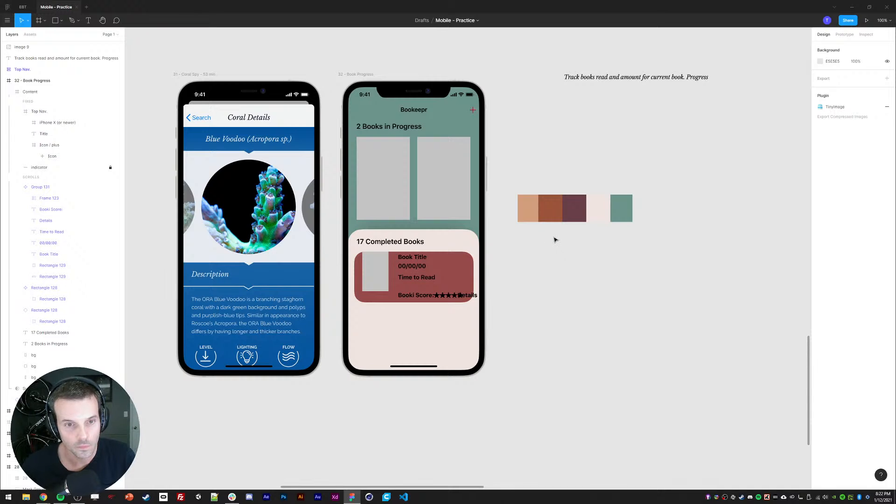
pyautogui.keyDown('ctrl'); pyautogui.click(381, 278); pyautogui.keyUp('ctrl')
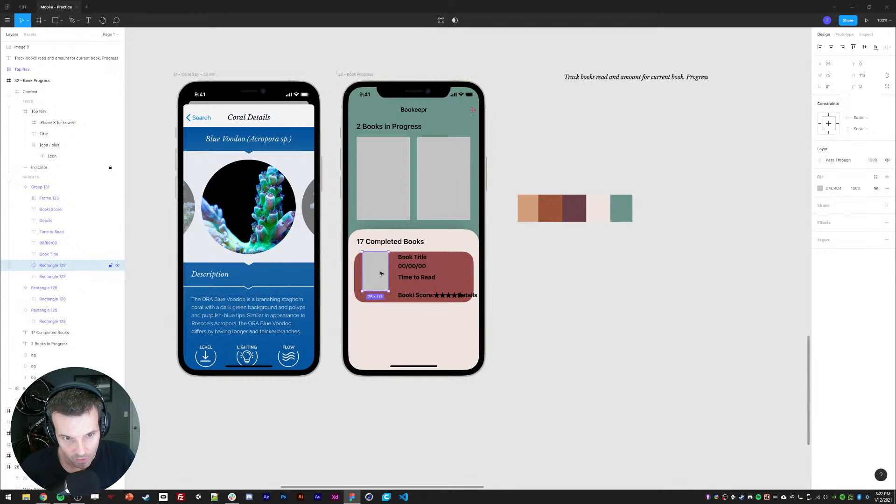
pyautogui.click(382, 312)
pyautogui.keyDown('ctrl'); pyautogui.click(380, 283); pyautogui.keyUp('ctrl')
pyautogui.press('Escape')
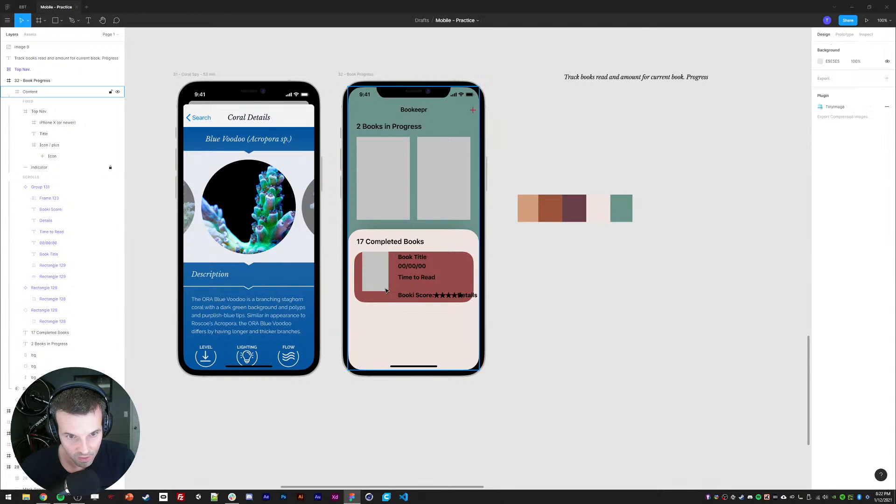
pyautogui.keyDown('ctrl'); pyautogui.click(377, 276); pyautogui.keyUp('ctrl')
pyautogui.press('Escape')
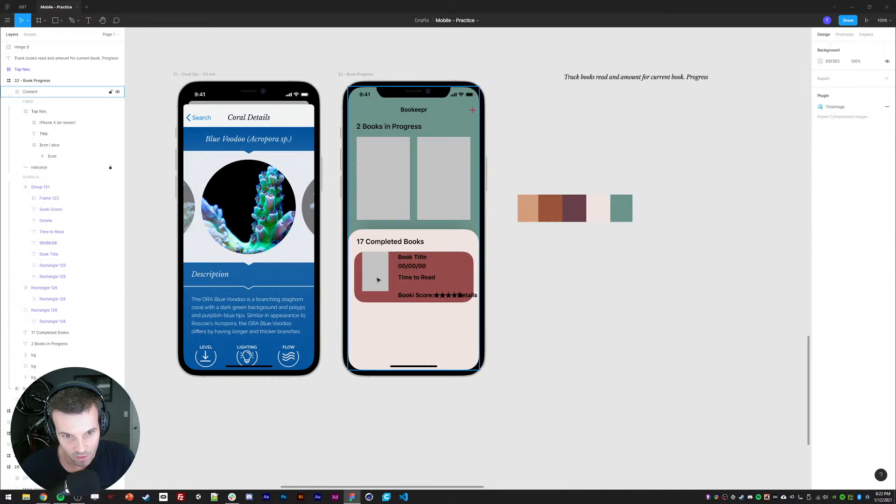
# - Recolor the completed-book card's background from the palette's cream to the near-white FBF8F8 and add a drop shadow
pyautogui.keyDown('ctrl'); pyautogui.click(369, 302); pyautogui.keyUp('ctrl')
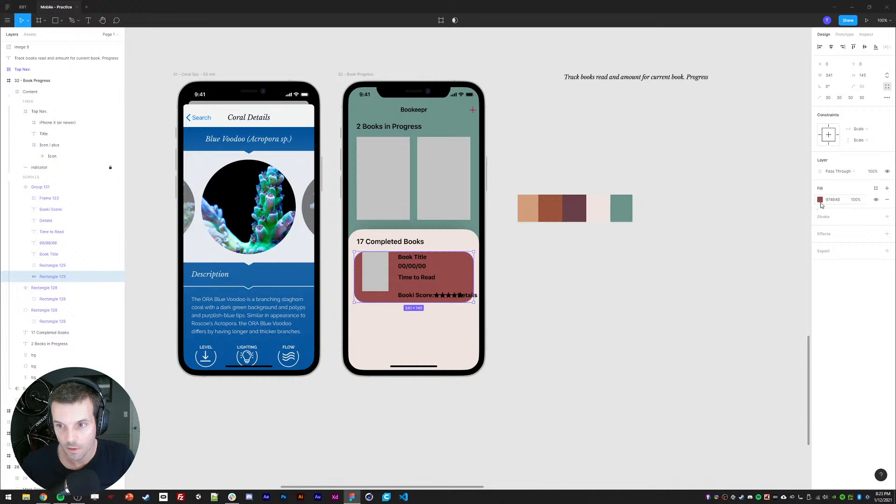
pyautogui.press('i')
pyautogui.click(598, 209)
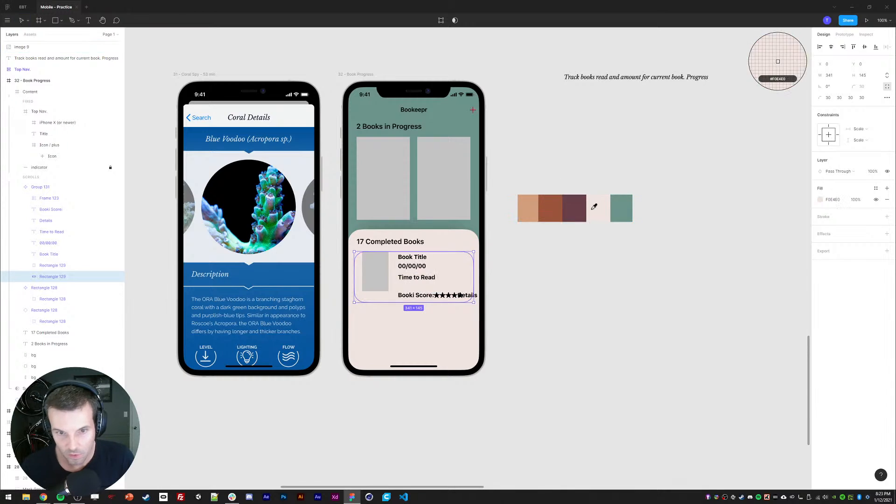
pyautogui.click(821, 201)
pyautogui.click(731, 211)
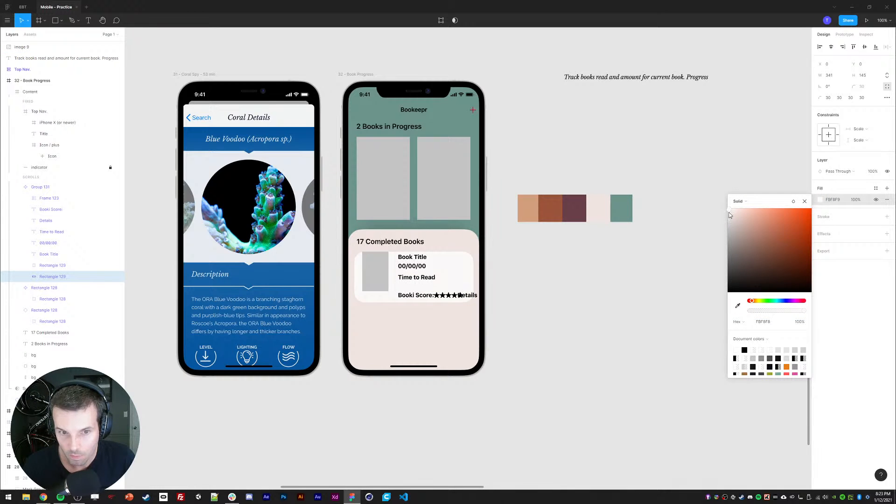
pyautogui.click(804, 201)
pyautogui.click(887, 234)
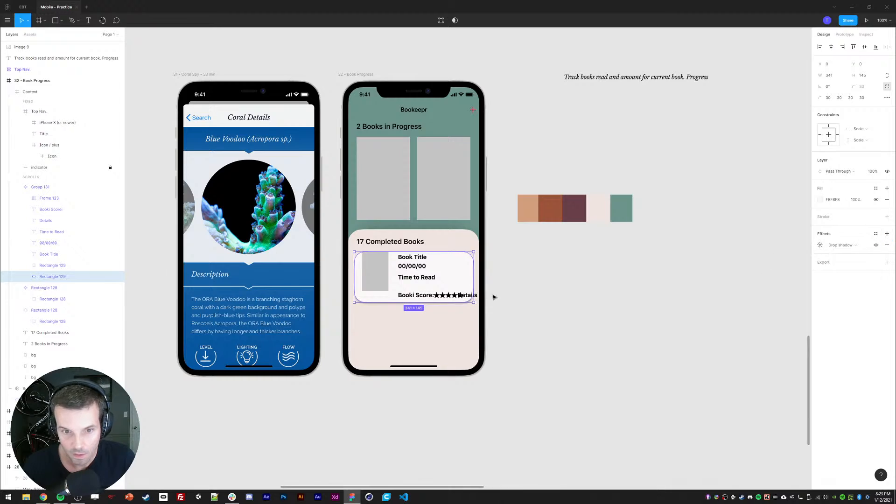
# - Copy the properties of the Card component in the "26 - Last List" screen onto the completed-book card's background rectangle
pyautogui.scroll(3, 378, 224)
pyautogui.moveTo(370, 316); pyautogui.dragTo(363, 338)
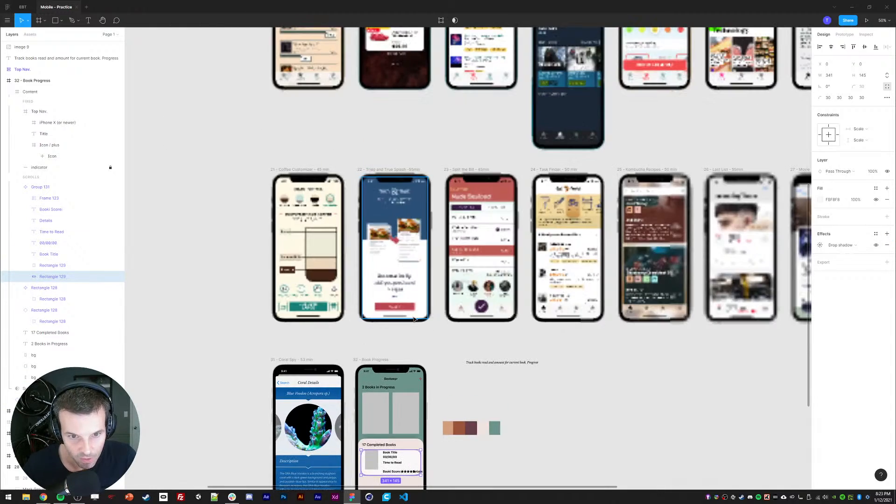
pyautogui.moveTo(661, 347); pyautogui.dragTo(440, 346)
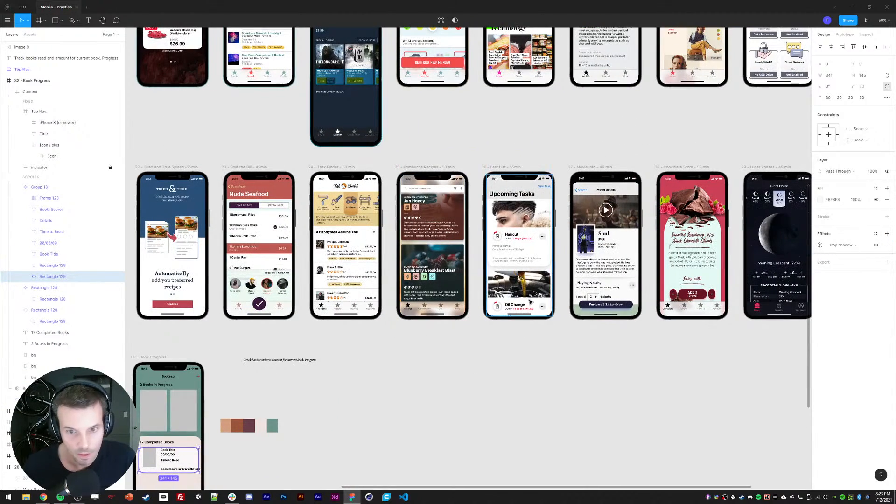
pyautogui.keyDown('ctrl'); pyautogui.click(548, 259); pyautogui.keyUp('ctrl')
pyautogui.moveTo(134, 433); pyautogui.dragTo(147, 303)
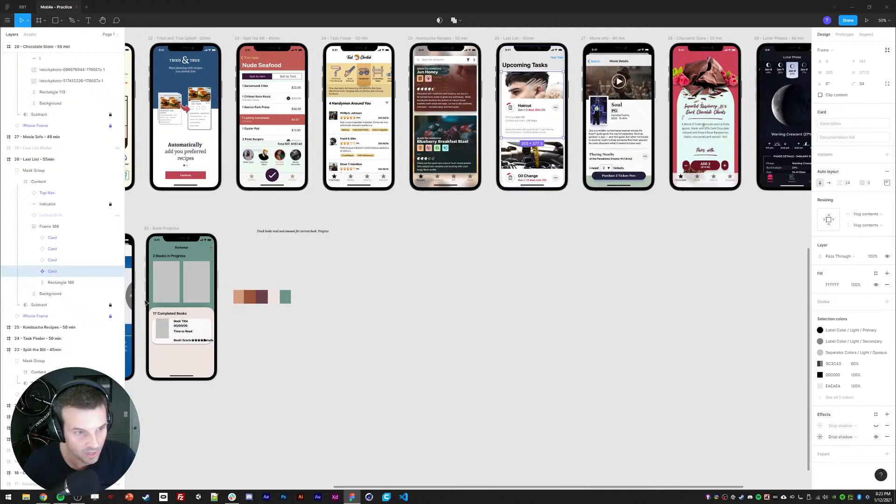
pyautogui.click(53, 284)
pyautogui.click(53, 272)
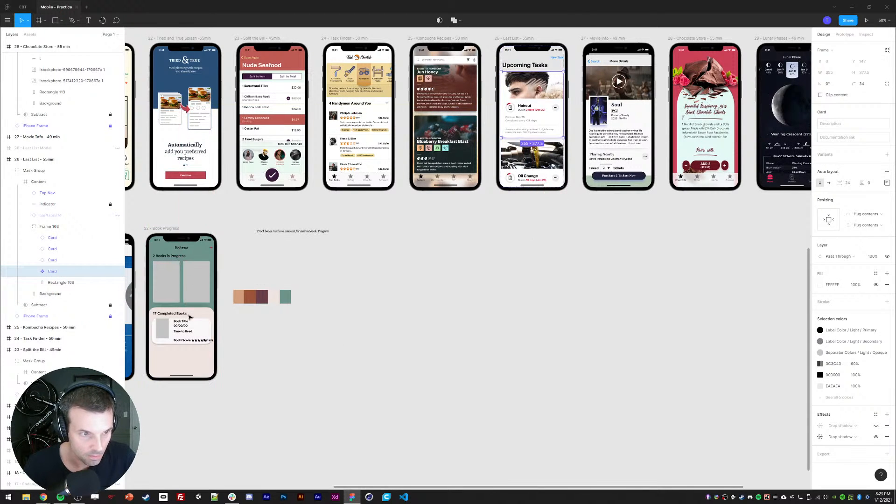
pyautogui.press('Tab')
pyautogui.press('Tab')
pyautogui.moveTo(182, 327); pyautogui.dragTo(366, 244)
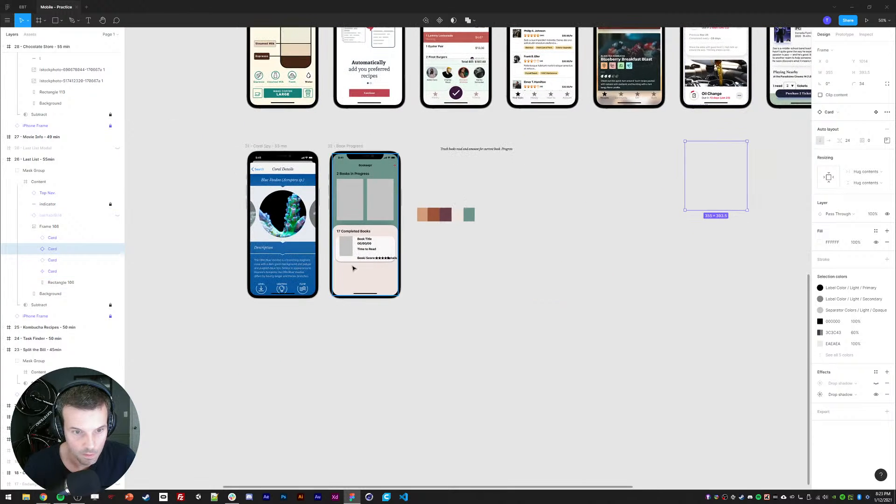
pyautogui.keyDown('ctrl'); pyautogui.click(389, 247); pyautogui.keyUp('ctrl')
pyautogui.moveTo(491, 292); pyautogui.dragTo(550, 261)
pyautogui.scroll(2, 481, 259)
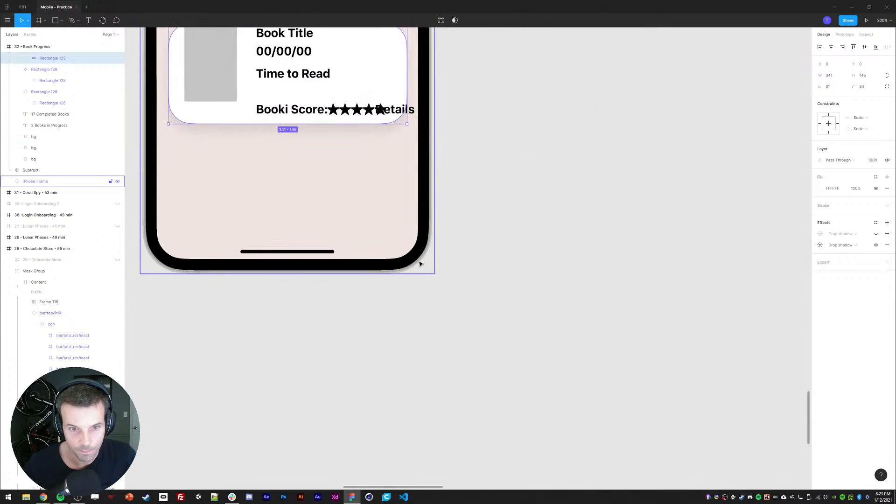
pyautogui.moveTo(420, 262); pyautogui.dragTo(526, 312)
pyautogui.click(612, 213)
pyautogui.scroll(-1, 616, 210)
pyautogui.moveTo(670, 174); pyautogui.dragTo(586, 243)
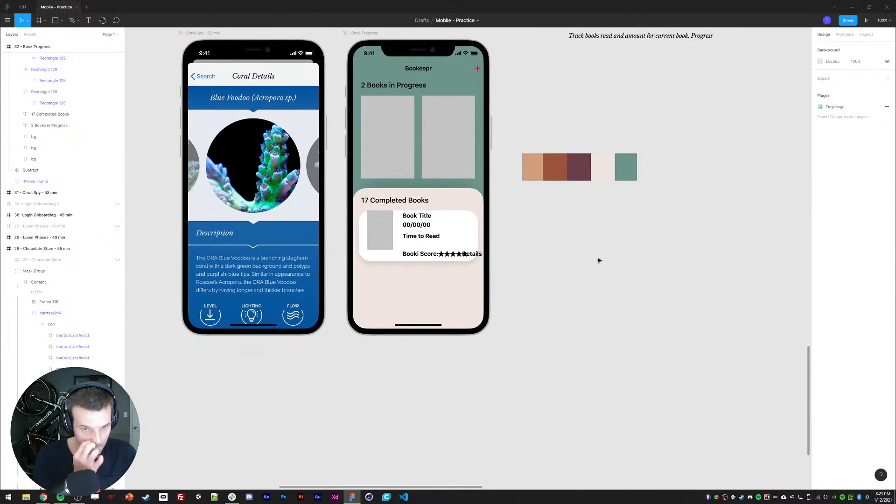
# - Set the corner radius of the completed-book card's background rectangle to 25
pyautogui.keyDown('ctrl'); pyautogui.click(473, 225); pyautogui.keyUp('ctrl')
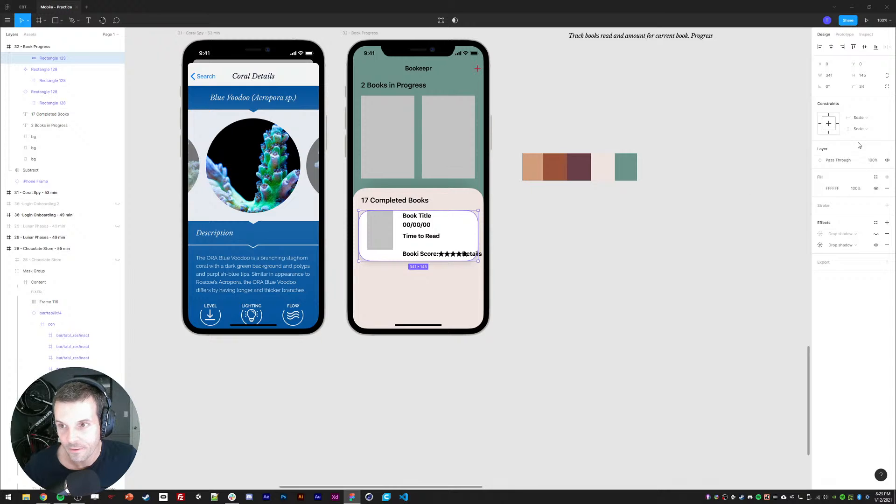
pyautogui.press('Return')
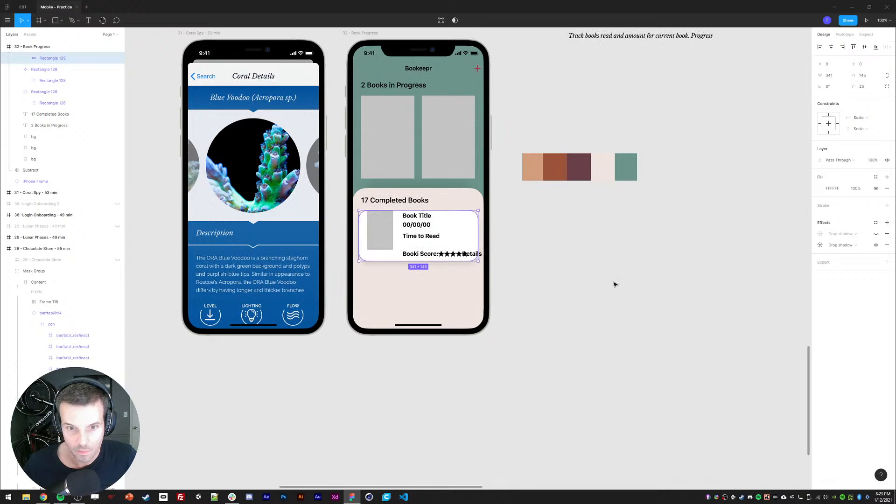
# - Set the corner radius of the completed-book card's background rectangle to 24
pyautogui.click(614, 282)
pyautogui.click(471, 199)
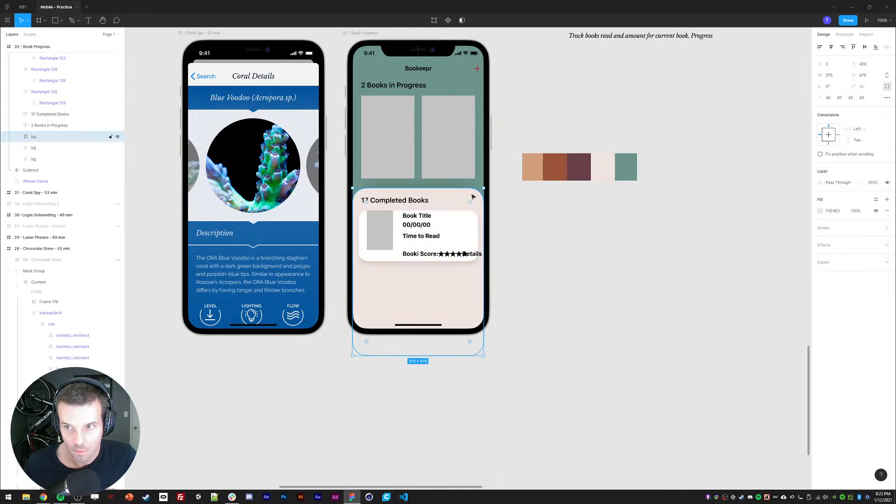
pyautogui.keyDown('ctrl'); pyautogui.click(472, 220); pyautogui.keyUp('ctrl')
pyautogui.click(617, 281)
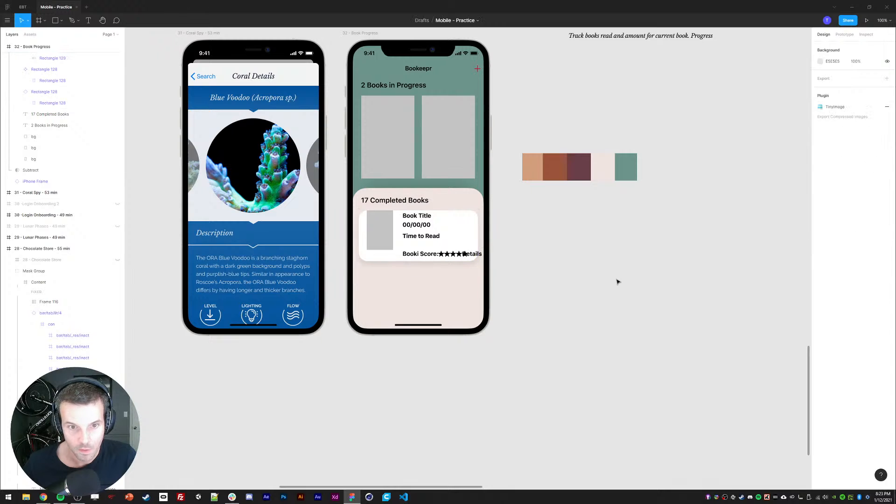
pyautogui.scroll(1, 580, 265)
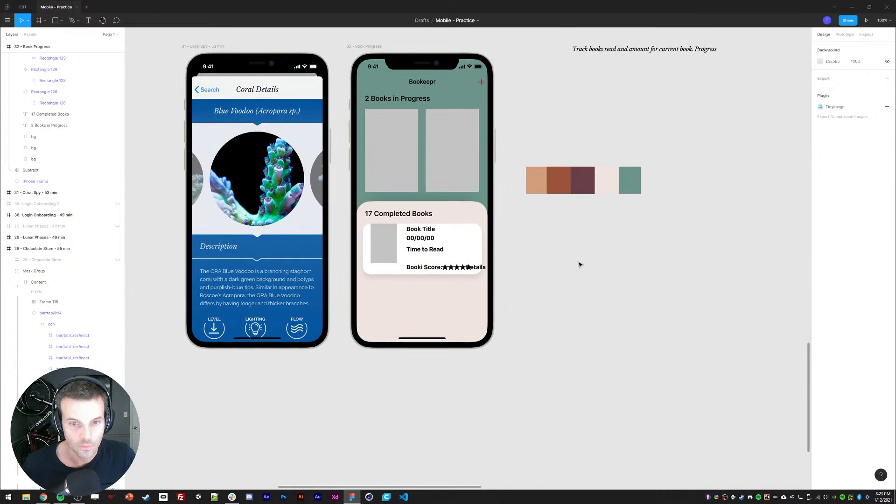
# - Move the Details label inside the card beneath Time to Read and set its font size to 13
pyautogui.keyDown('ctrl'); pyautogui.click(480, 267); pyautogui.keyUp('ctrl')
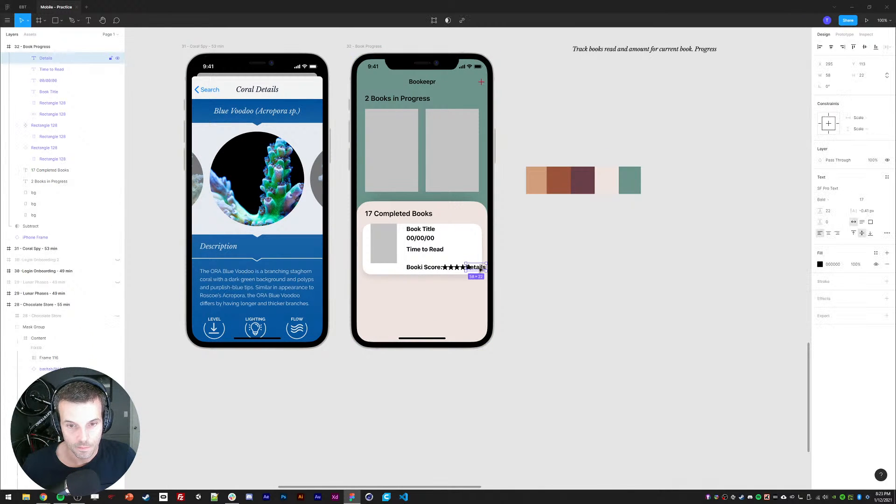
pyautogui.moveTo(480, 270); pyautogui.dragTo(423, 261)
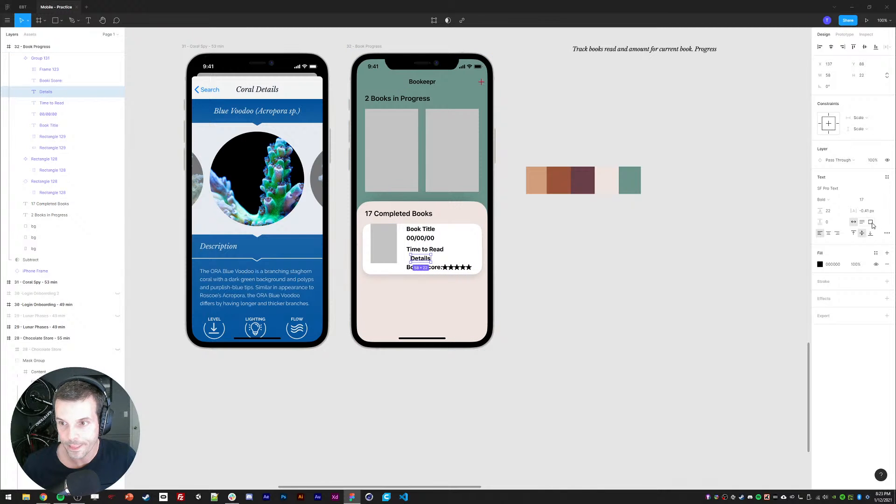
pyautogui.click(865, 200)
pyautogui.write('13')
pyautogui.press('Return')
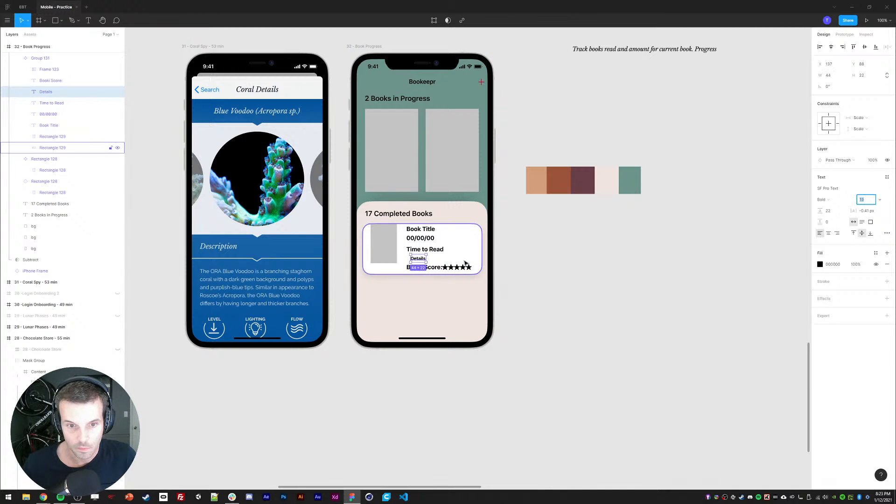
# - Set the Details label's letter case to uppercase
pyautogui.click(886, 233)
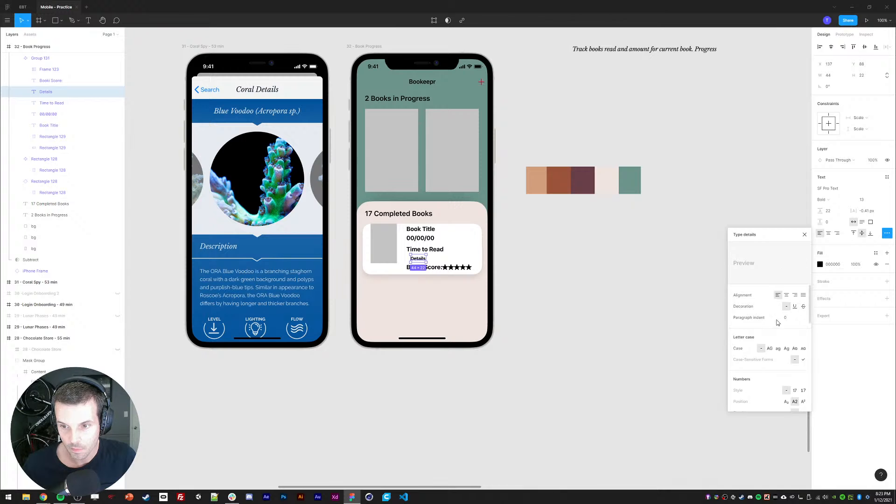
pyautogui.click(769, 348)
pyautogui.click(590, 235)
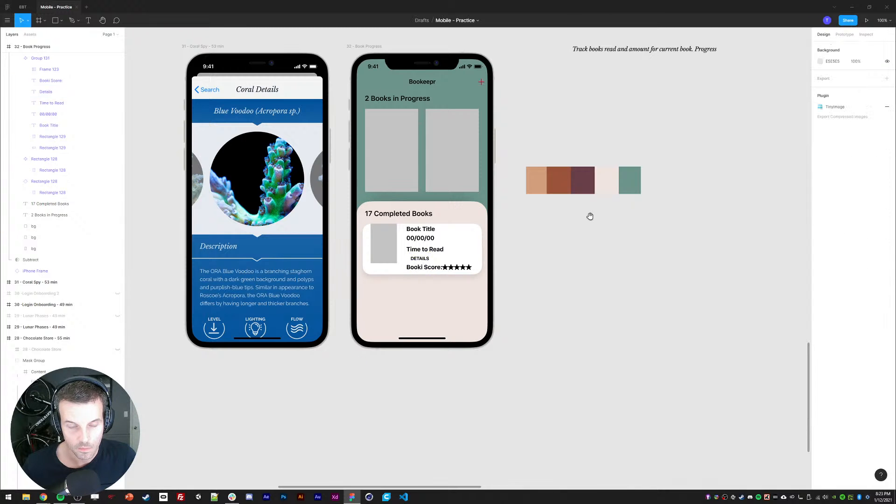
# - Recolor the Bookeepr title and the "2 Books in Progress" heading with the palette's cream
pyautogui.scroll(1, 590, 214)
pyautogui.click(372, 118)
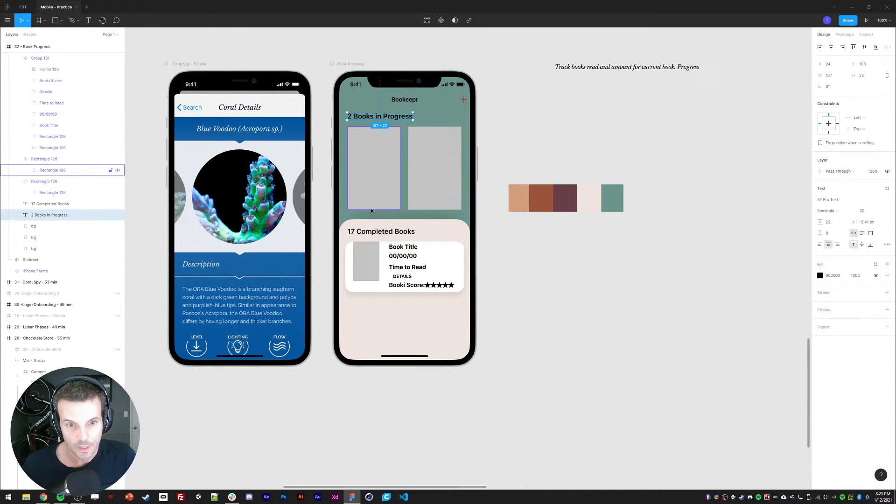
pyautogui.keyDown('shift'); pyautogui.click(405, 99); pyautogui.keyUp('shift')
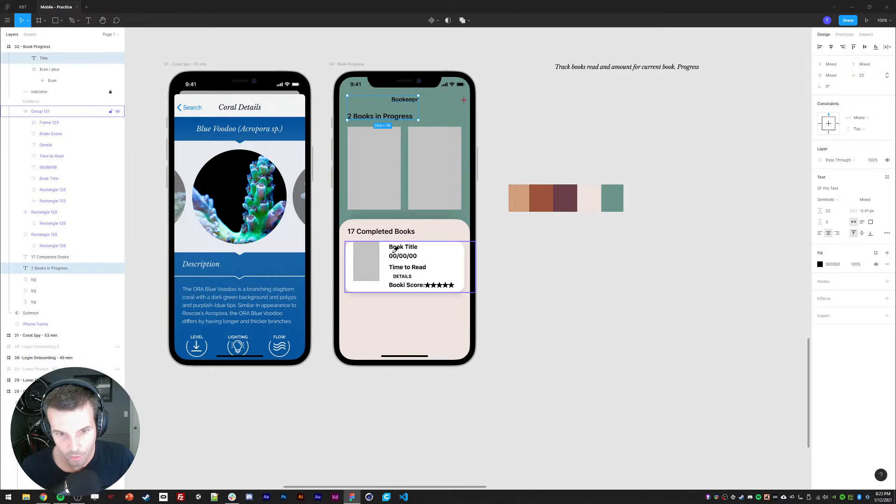
pyautogui.press('Escape')
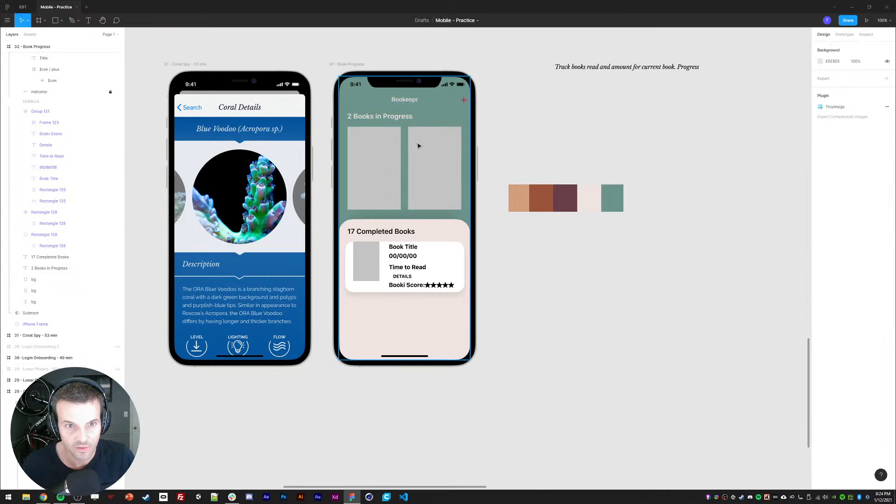
pyautogui.click(397, 119)
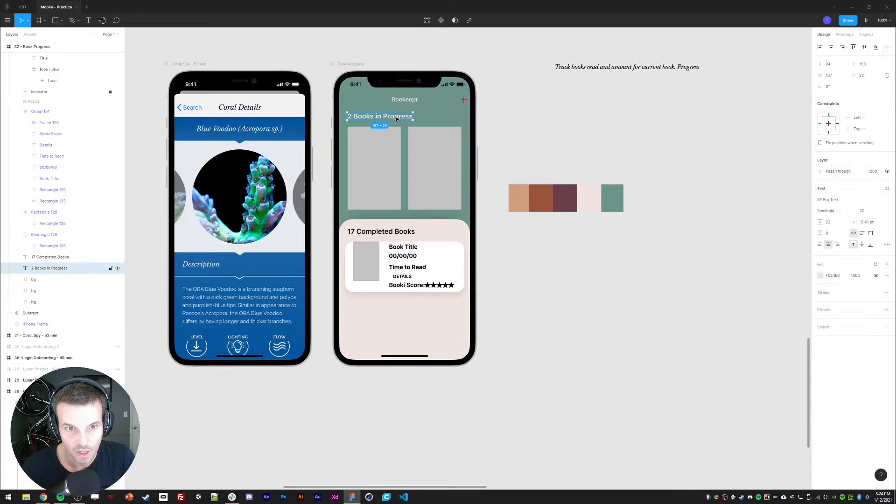
# - Recolor the "17 Completed Books" heading with the palette's dark plum
pyautogui.click(381, 232)
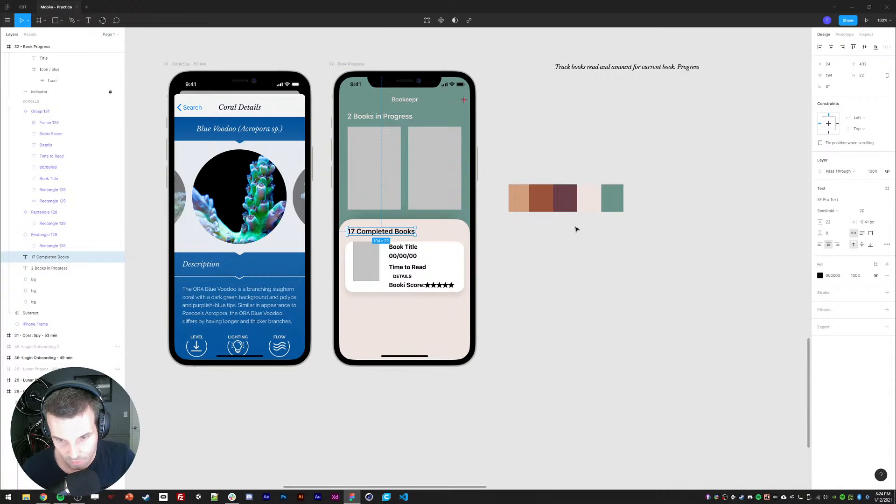
pyautogui.press('i')
pyautogui.click(572, 196)
pyautogui.press('Escape')
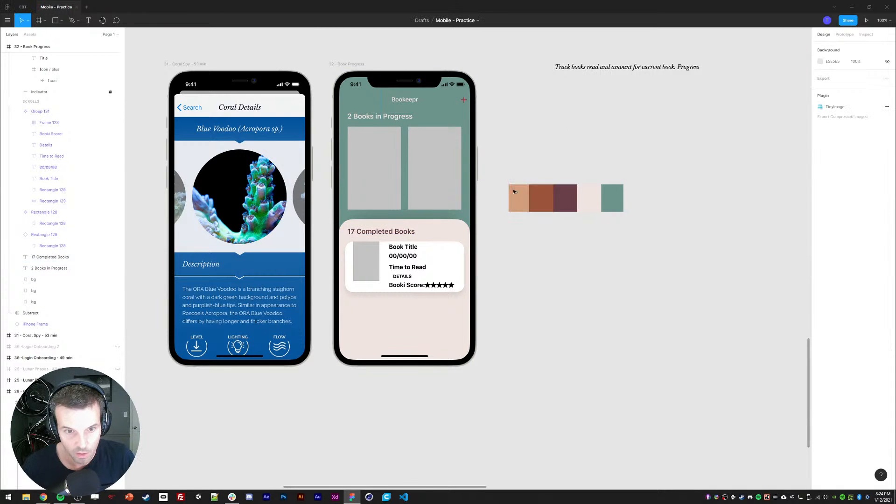
# - Apply the palette's dark plum to all text layers and the star rating frame in the completed-book card
pyautogui.click(401, 248)
pyautogui.keyDown('shift'); pyautogui.click(403, 256); pyautogui.keyUp('shift')
pyautogui.keyDown('shift'); pyautogui.click(405, 267); pyautogui.keyUp('shift')
pyautogui.keyDown('shift'); pyautogui.click(401, 277); pyautogui.keyUp('shift')
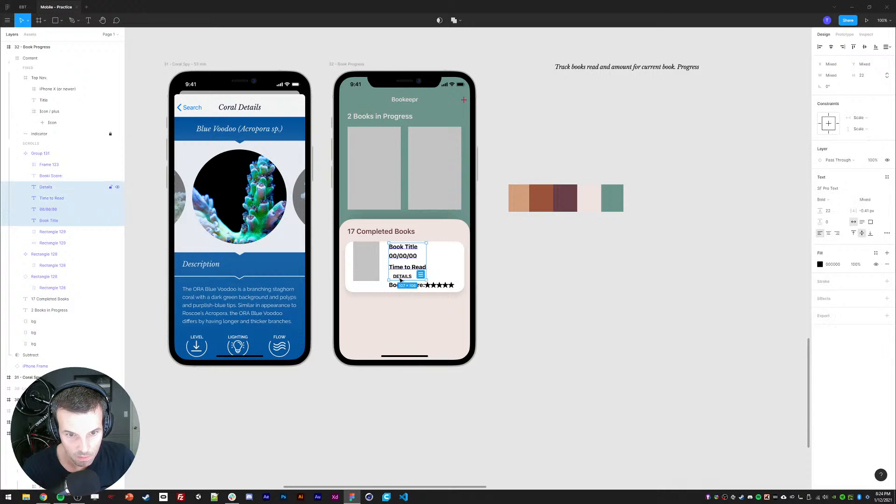
pyautogui.keyDown('shift'); pyautogui.click(400, 284); pyautogui.keyUp('shift')
pyautogui.keyDown('shift'); pyautogui.click(45, 165); pyautogui.keyUp('shift')
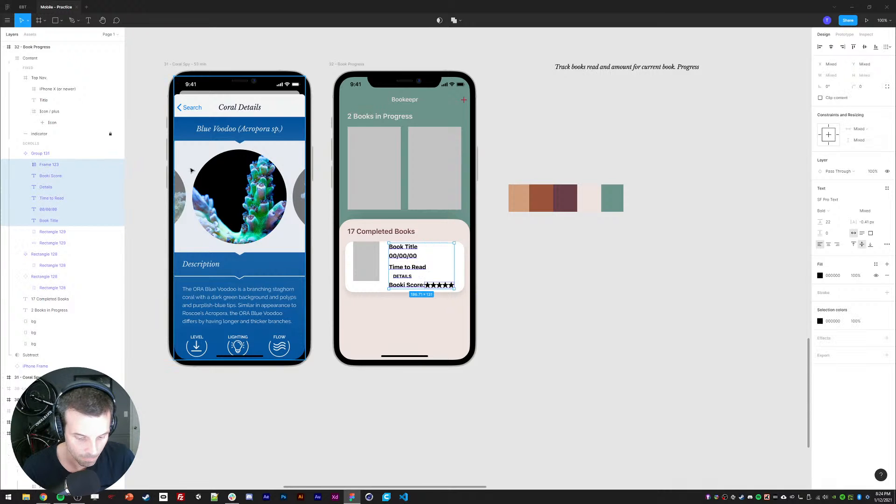
pyautogui.press('i')
pyautogui.click(566, 197)
pyautogui.press('Escape')
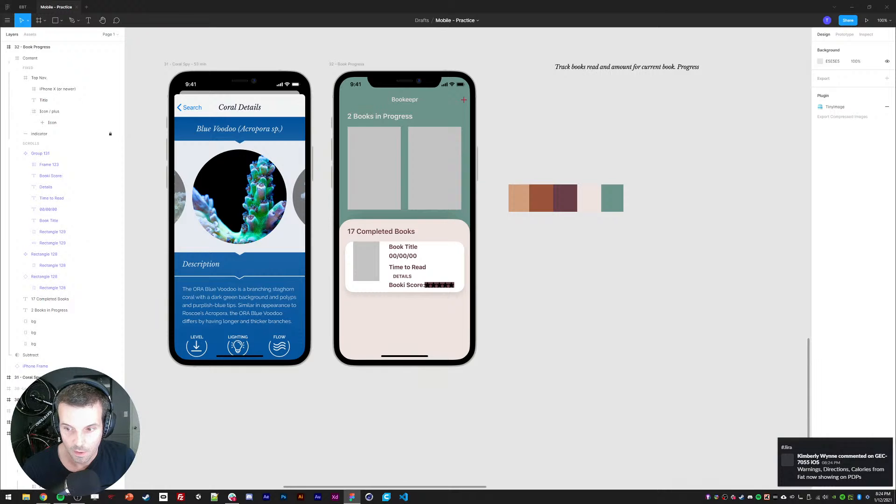
# - Move the card's cover placeholder down to Y 16 and center it vertically against the card background
pyautogui.click(373, 273)
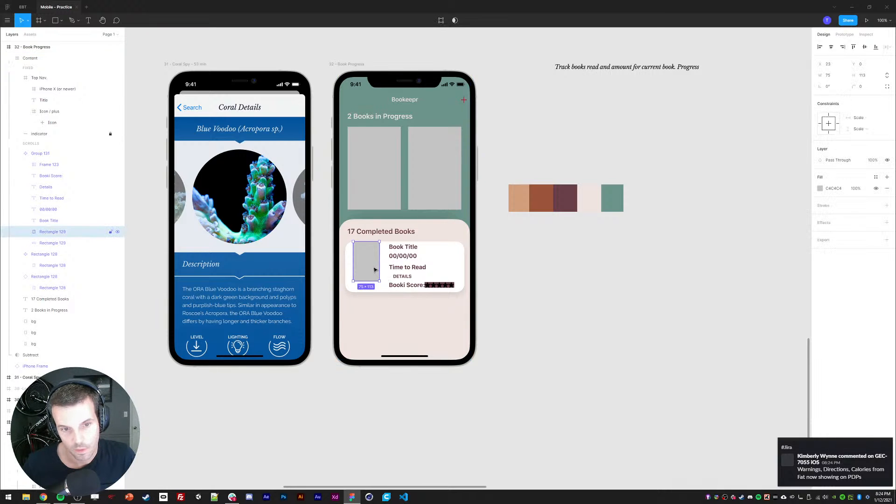
pyautogui.hotkey('shift', 'Down')
pyautogui.hotkey('shift', 'Down')
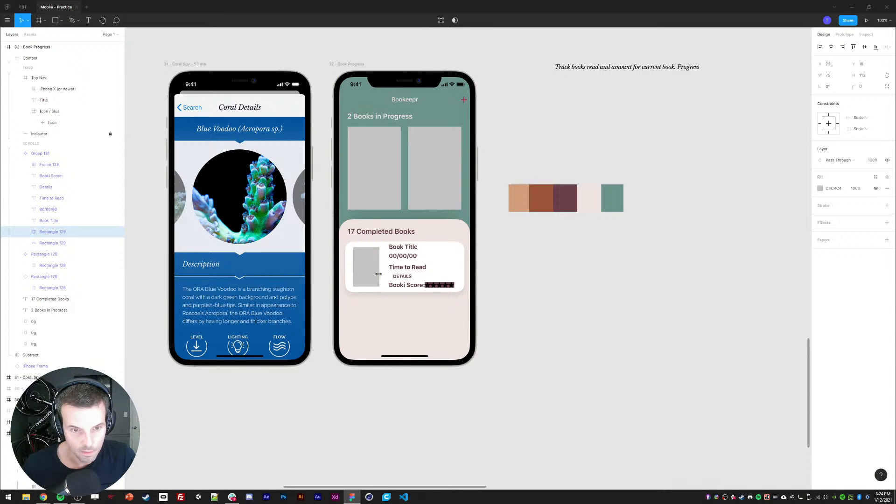
pyautogui.click(620, 341)
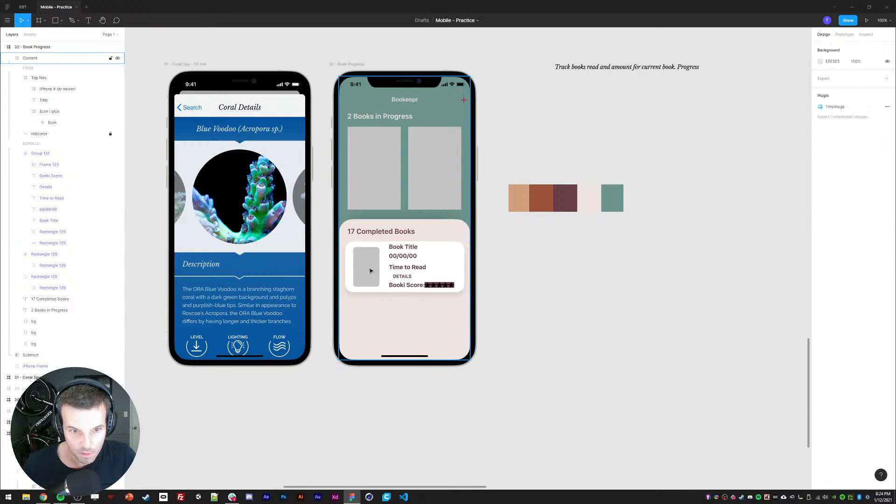
pyautogui.keyDown('ctrl'); pyautogui.click(370, 263); pyautogui.keyUp('ctrl')
pyautogui.keyDown('ctrl'); pyautogui.keyDown('shift'); pyautogui.click(460, 256); pyautogui.keyUp('shift'); pyautogui.keyUp('ctrl')
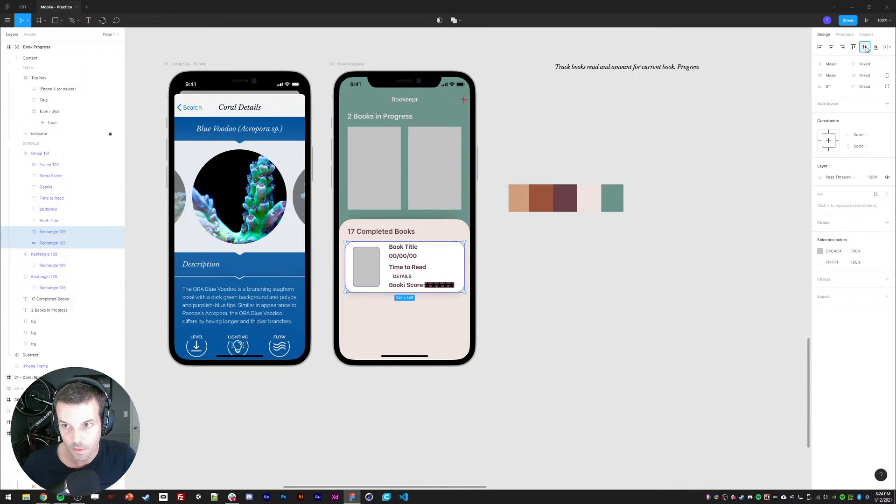
pyautogui.click(524, 290)
# - Set the card cover placeholder's corner radius to 16 and nudge it left to X 15
pyautogui.click(370, 268)
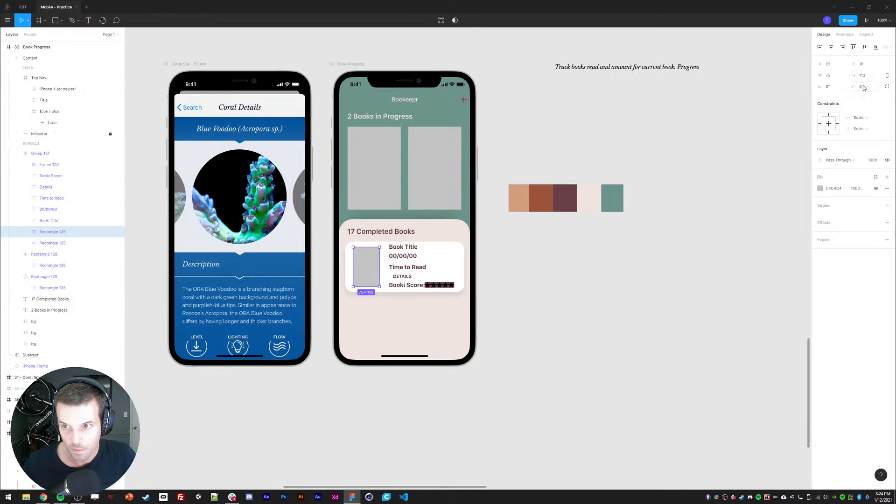
pyautogui.hotkey('shift', 'Up')
pyautogui.click(660, 263)
pyautogui.keyDown('ctrl'); pyautogui.click(362, 269); pyautogui.keyUp('ctrl')
pyautogui.hotkey('shift', 'Left')
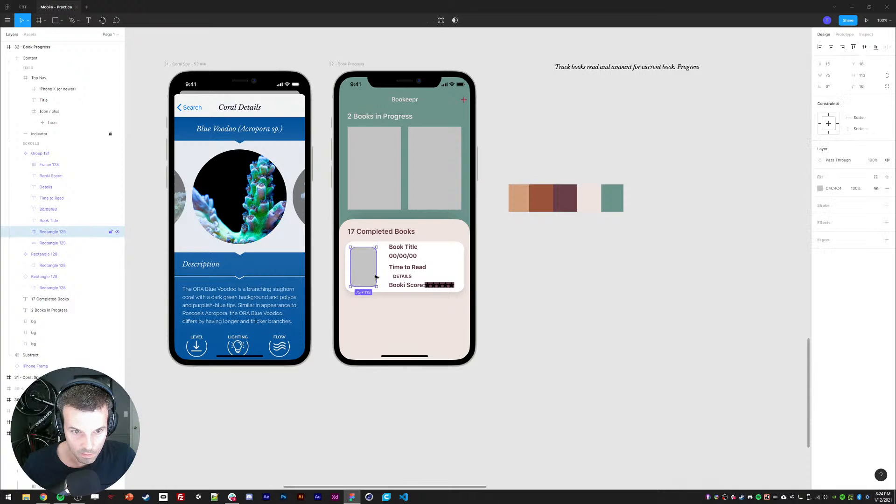
pyautogui.click(620, 308)
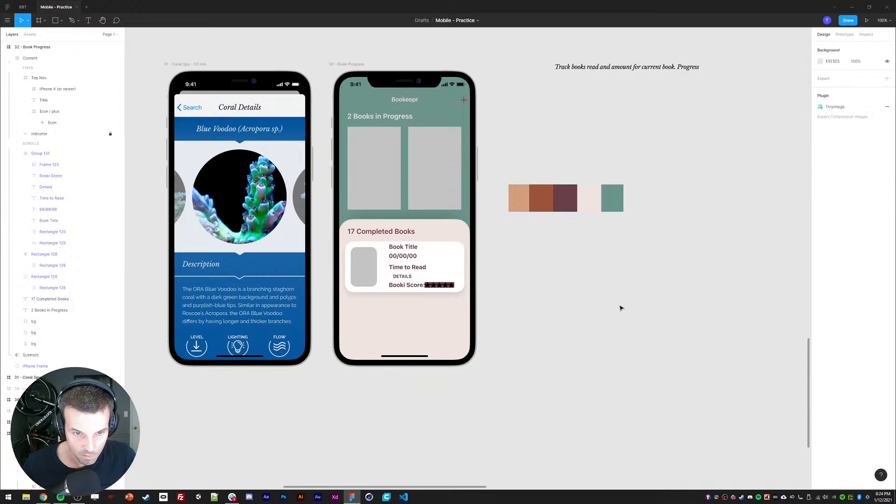
# - Reduce the card cover placeholder's corner radius to 14 and shift it to X 17
pyautogui.keyDown('ctrl'); pyautogui.click(366, 269); pyautogui.keyUp('ctrl')
pyautogui.click(867, 87)
pyautogui.click(494, 285)
pyautogui.keyDown('ctrl'); pyautogui.click(357, 266); pyautogui.keyUp('ctrl')
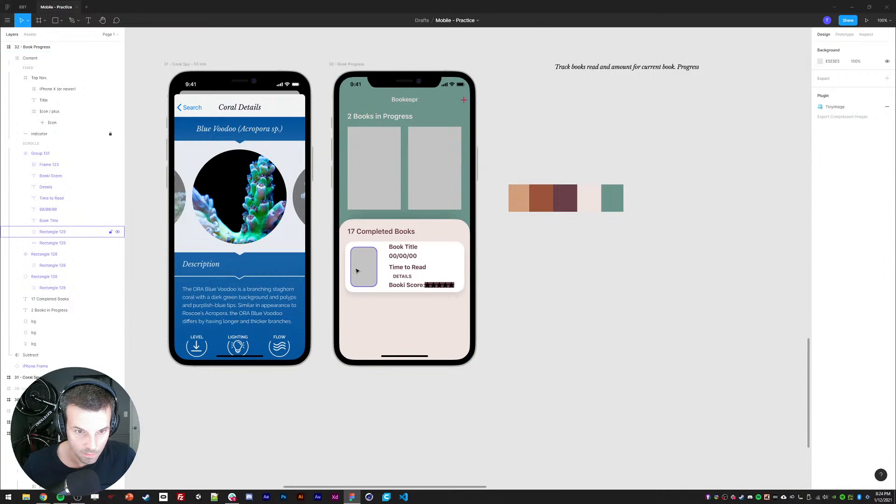
pyautogui.click(554, 278)
pyautogui.keyDown('ctrl'); pyautogui.click(357, 263); pyautogui.keyUp('ctrl')
pyautogui.hotkey('ctrl', 'z')
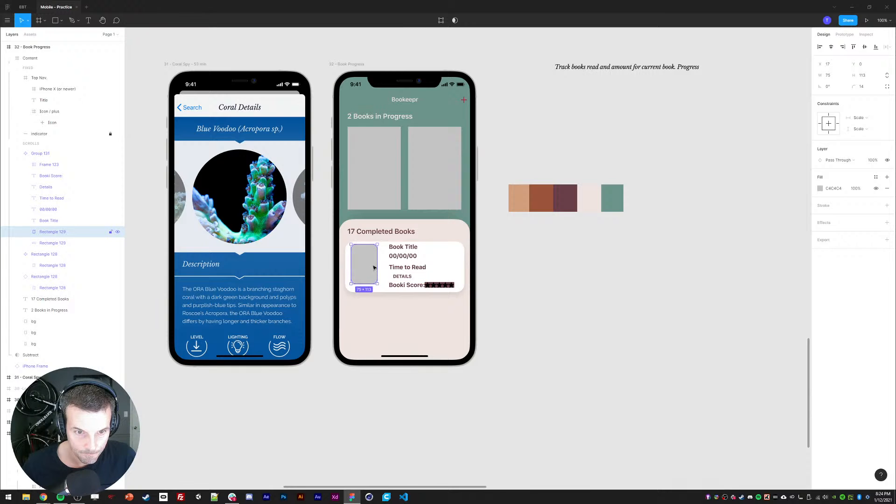
# - Set the height of the completed-book card's background rectangle to 144
pyautogui.keyDown('ctrl'); pyautogui.click(456, 249); pyautogui.keyUp('ctrl')
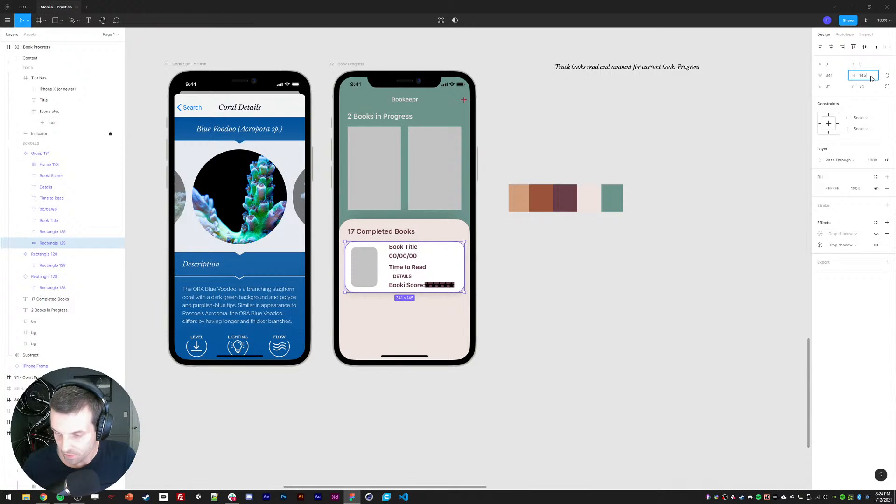
pyautogui.press('Return')
pyautogui.write('1')
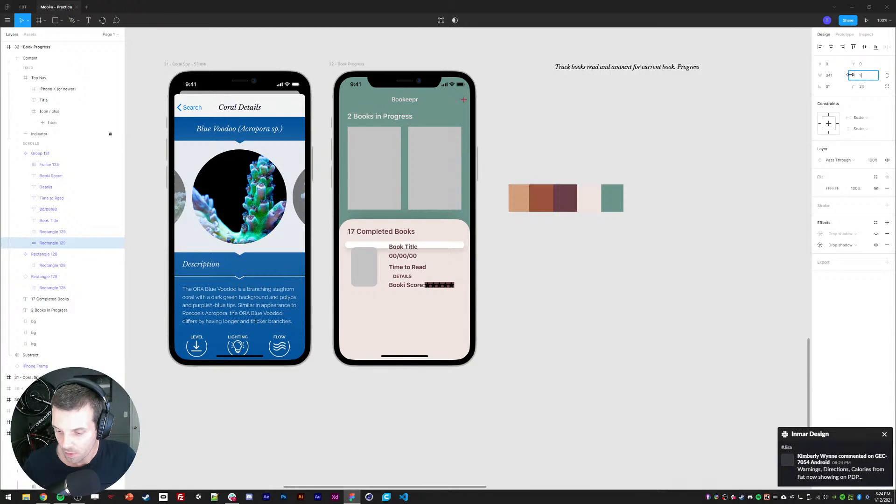
pyautogui.write('44')
pyautogui.press('Return')
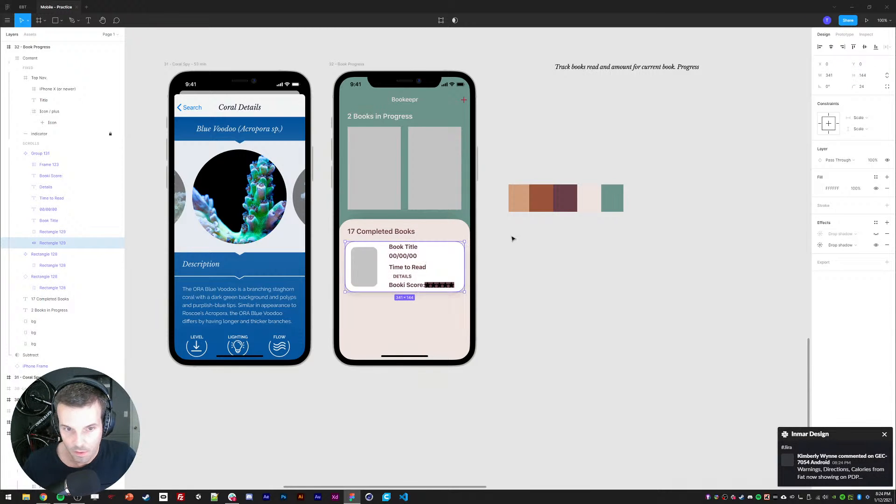
# - Set the card cover placeholder's height to 112 and fine-tune its position, vertically centered on the card background
pyautogui.click(365, 271)
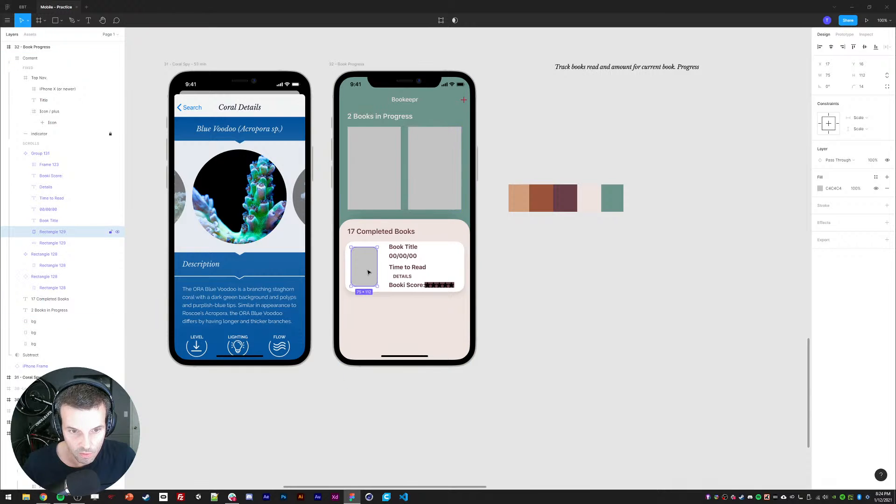
pyautogui.keyDown('shift'); pyautogui.click(463, 258); pyautogui.keyUp('shift')
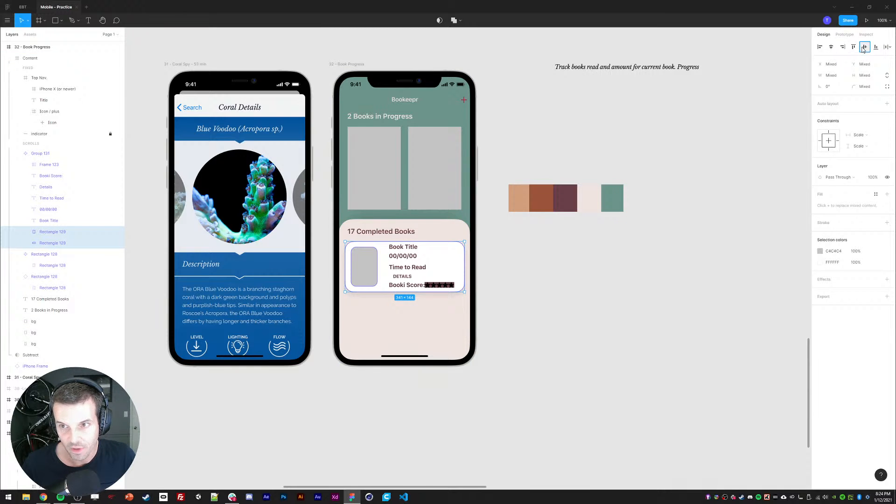
pyautogui.click(344, 314)
pyautogui.click(362, 272)
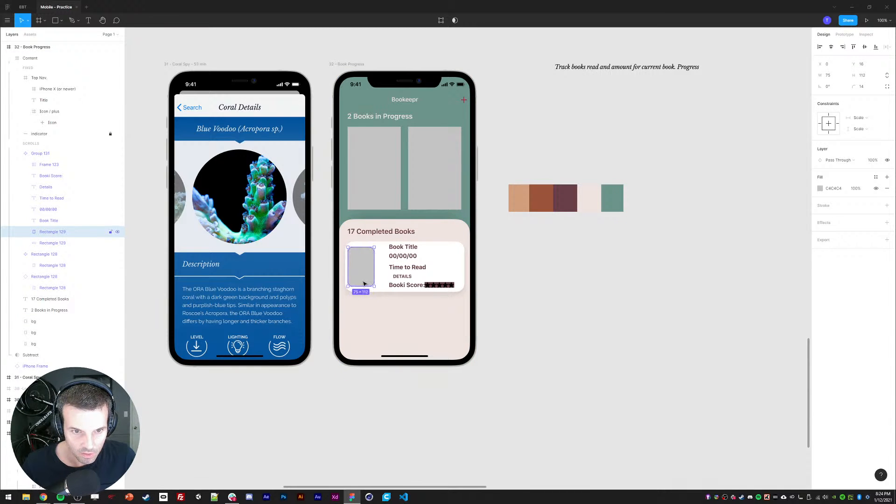
pyautogui.click(619, 316)
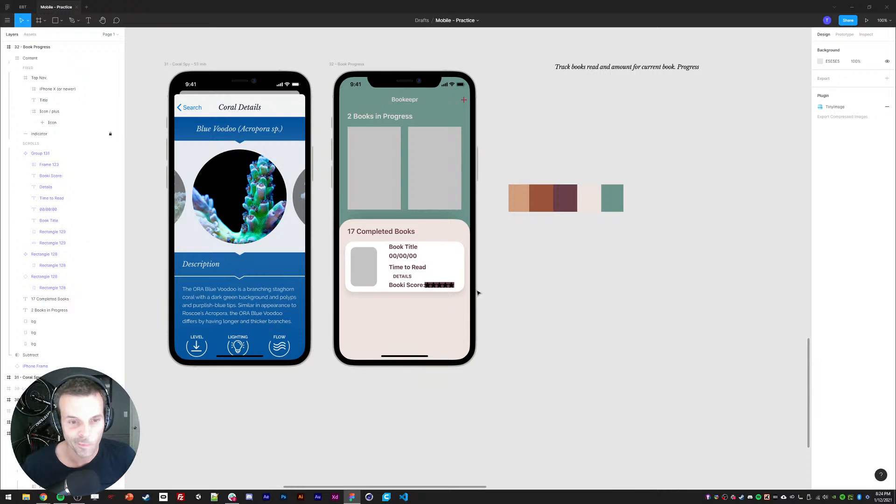
# - Stack two evenly spaced copies of the completed-book card below the original, with the last one at Y 792
pyautogui.click(362, 267)
pyautogui.click(17, 153)
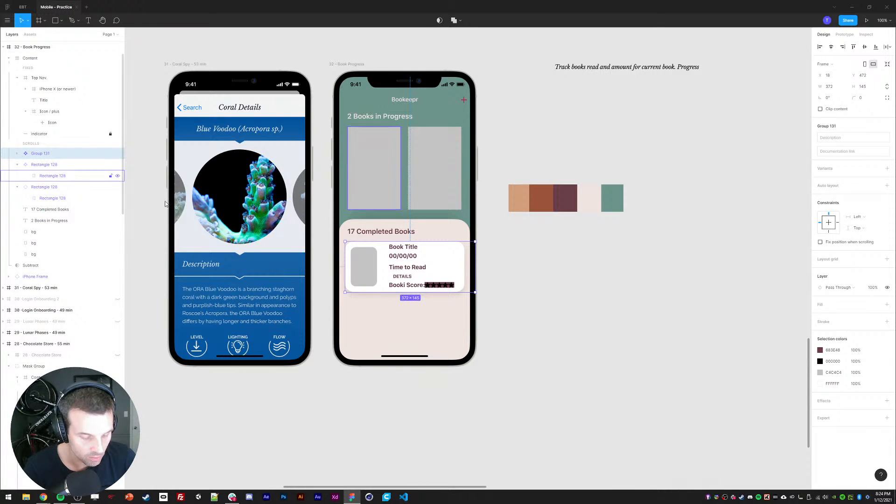
pyautogui.hotkey('ctrl', 'd')
pyautogui.hotkey('ctrl', 'd')
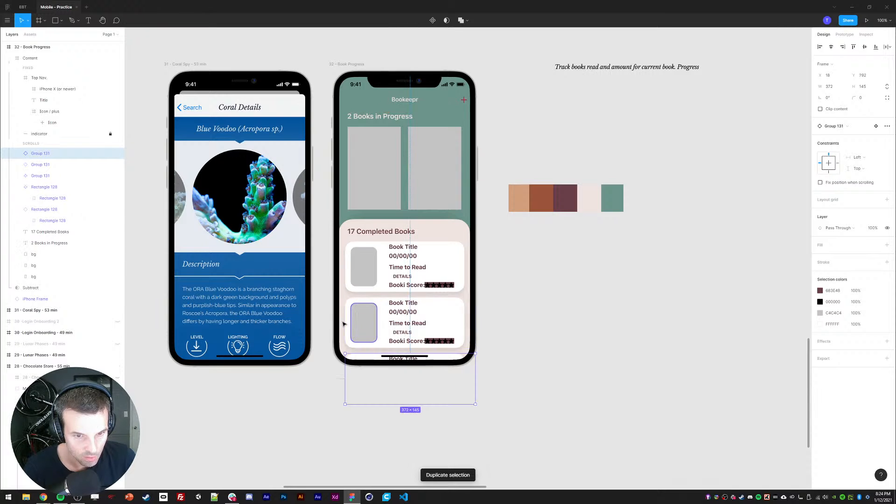
# - Wrap the three stacked completed-book cards in a vertical auto layout frame
pyautogui.keyDown('shift'); pyautogui.click(46, 176); pyautogui.keyUp('shift')
pyautogui.hotkey('shift', 'a')
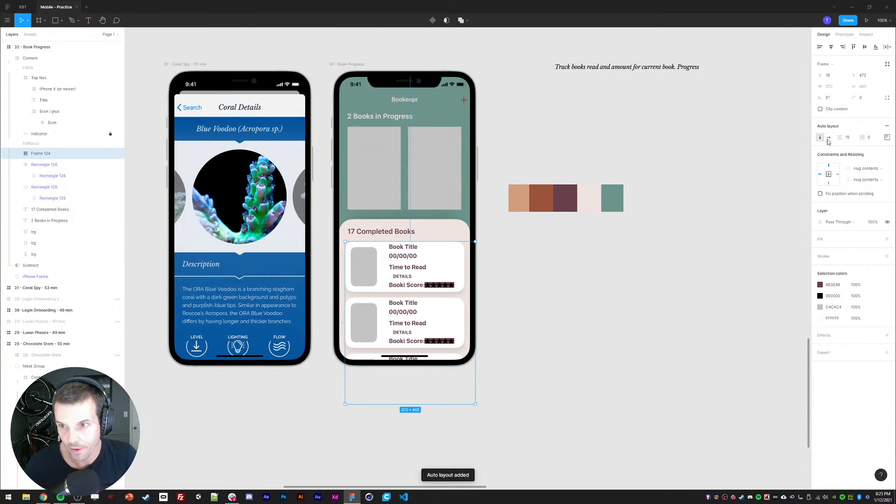
pyautogui.click(621, 312)
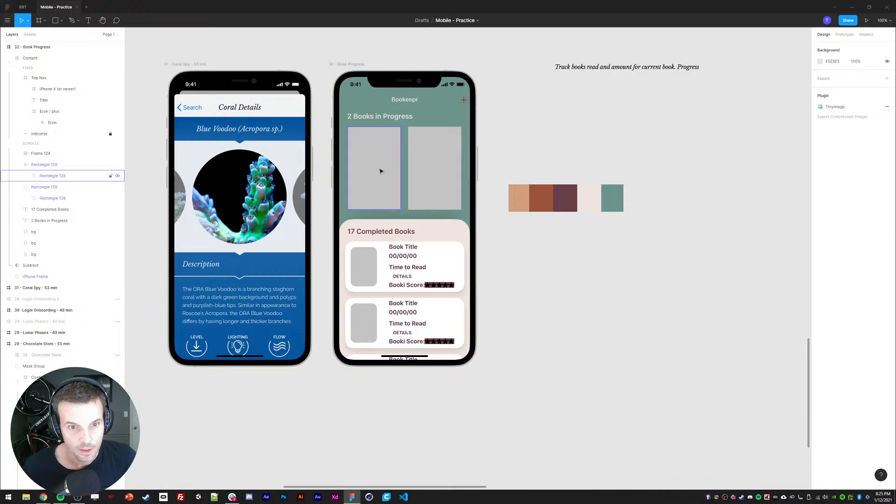
# - Round the corners of both in-progress book cover placeholders with a radius of 16
pyautogui.keyDown('ctrl'); pyautogui.click(379, 179); pyautogui.keyUp('ctrl')
pyautogui.keyDown('ctrl'); pyautogui.keyDown('shift'); pyautogui.click(444, 171); pyautogui.keyUp('shift'); pyautogui.keyUp('ctrl')
pyautogui.click(565, 173)
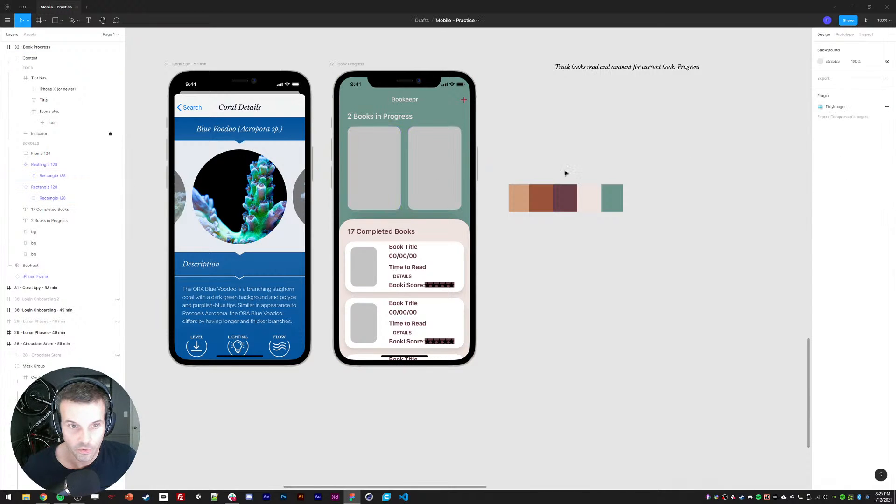
# - Give the in-progress book cover component the same drop shadow as the completed-book cards
pyautogui.keyDown('ctrl'); pyautogui.click(448, 250); pyautogui.keyUp('ctrl')
pyautogui.keyDown('ctrl'); pyautogui.click(388, 182); pyautogui.keyUp('ctrl')
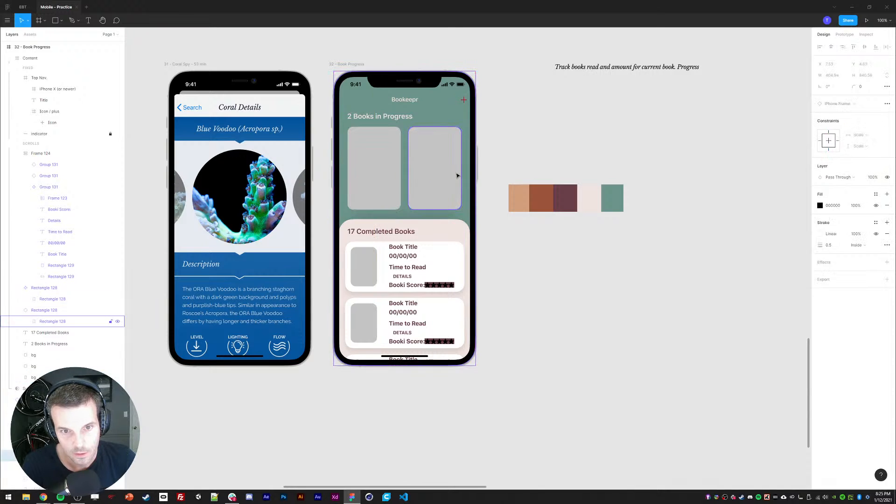
pyautogui.click(52, 289)
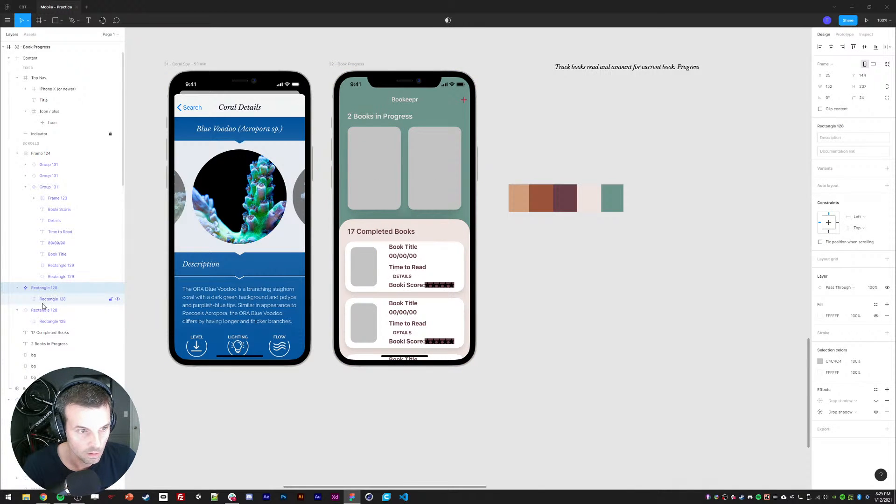
pyautogui.click(45, 299)
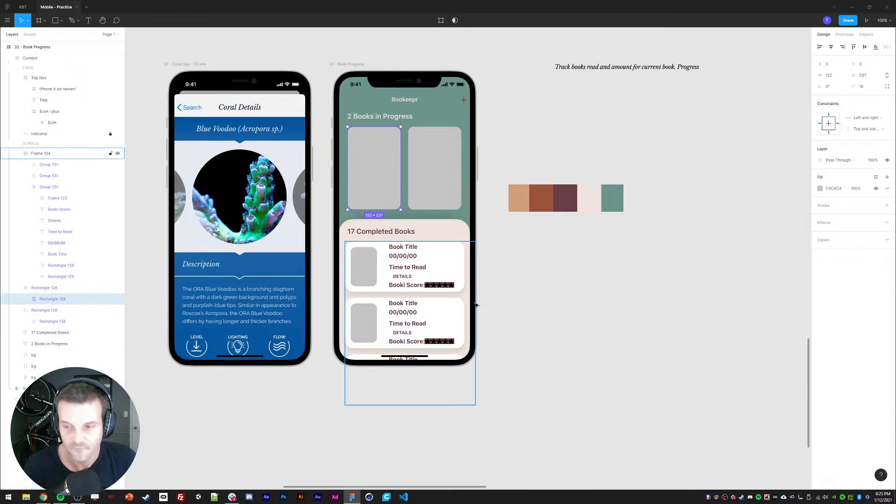
pyautogui.click(44, 288)
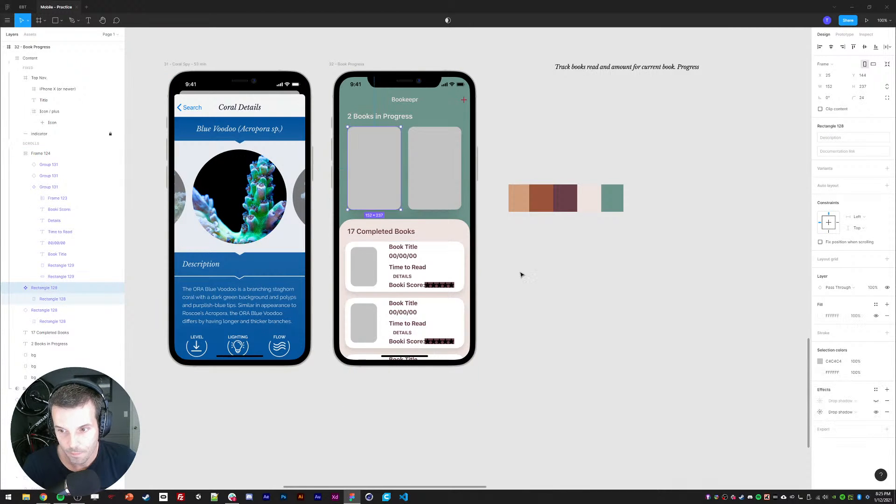
pyautogui.click(876, 401)
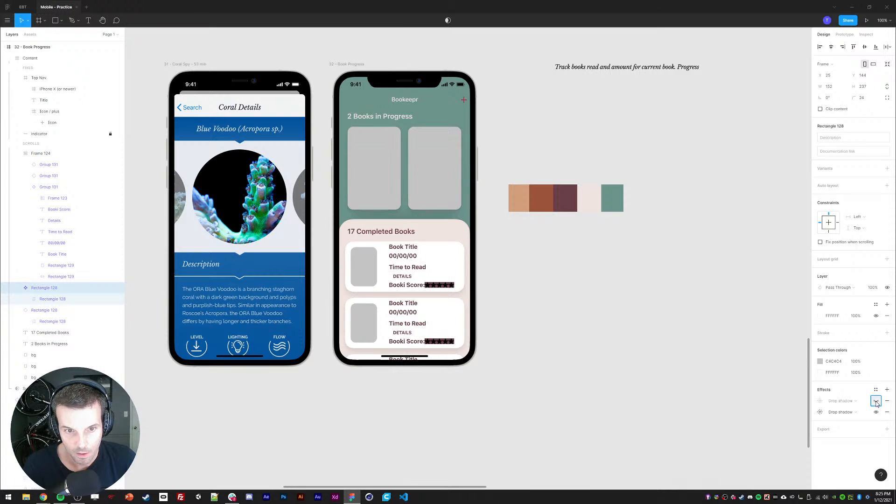
pyautogui.click(680, 405)
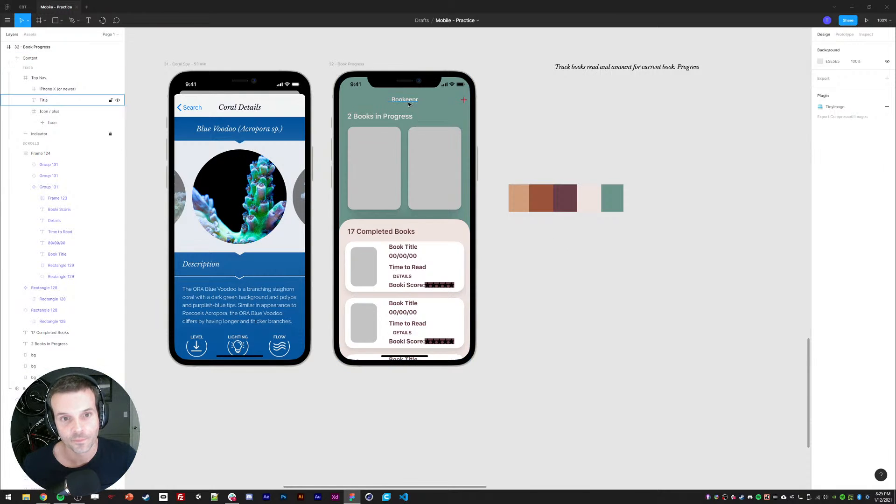
# - Recolor the top navigation's plus icon to white (FFFFFF), sampling the completed-book card background
pyautogui.doubleClick(467, 103)
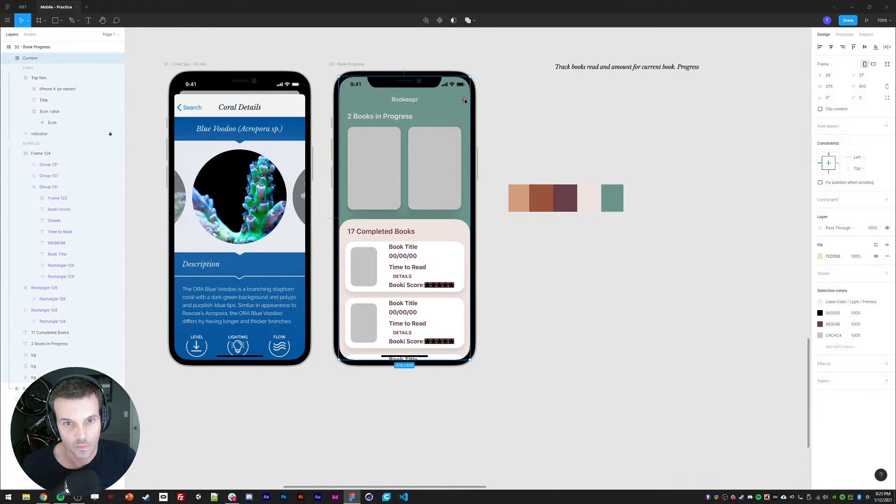
pyautogui.click(819, 280)
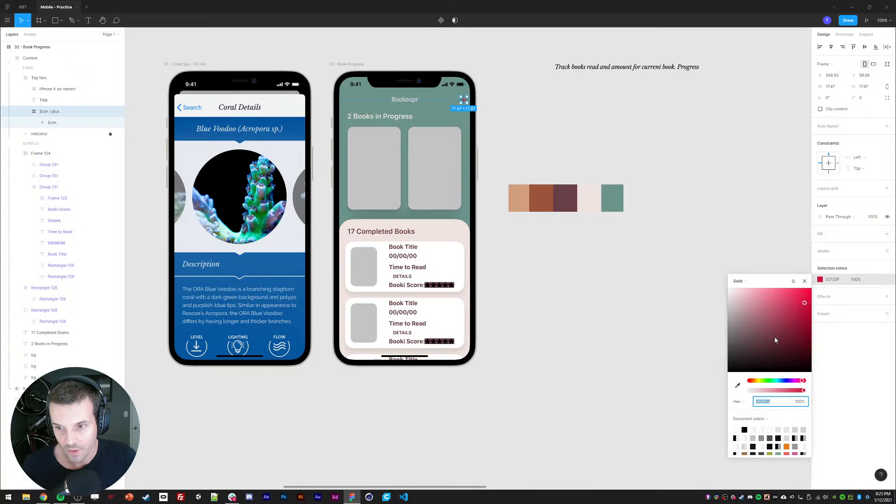
pyautogui.click(768, 381)
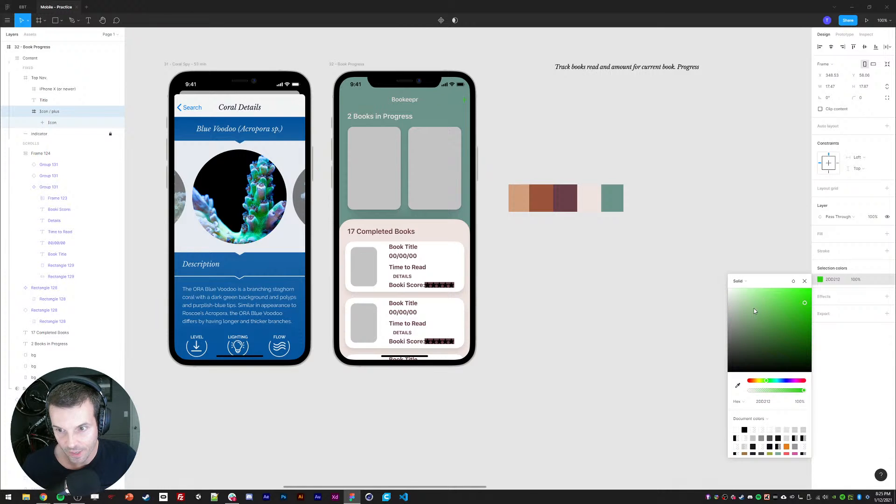
pyautogui.moveTo(755, 312); pyautogui.dragTo(734, 292)
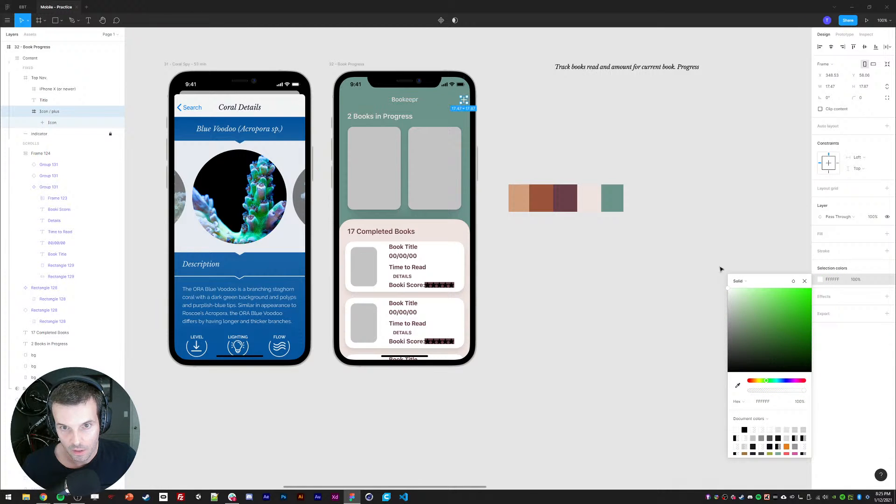
pyautogui.click(740, 389)
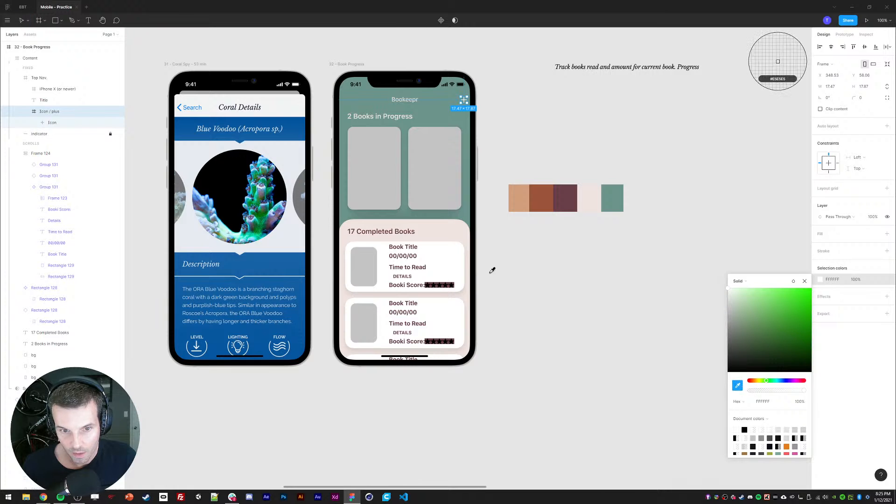
pyautogui.click(453, 252)
pyautogui.click(805, 283)
pyautogui.click(696, 184)
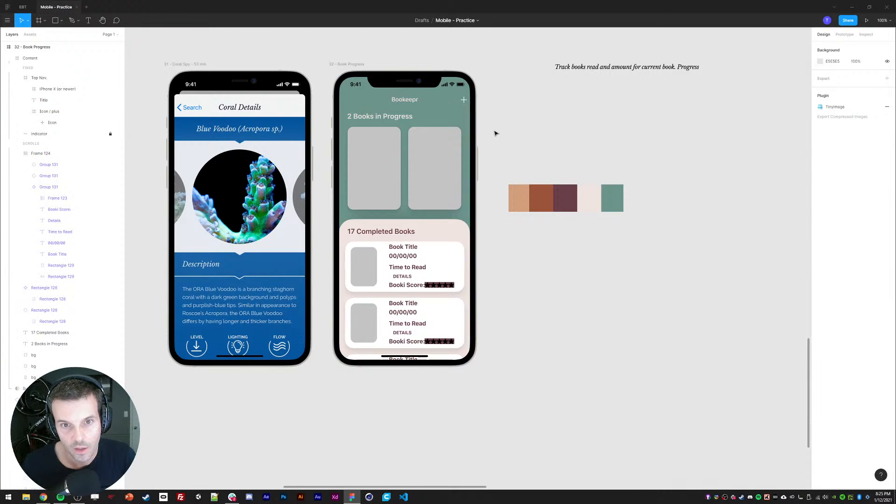
# - Examine the plus icon in the top navigation up close, including its effects
pyautogui.hotkey('ctrl', '+')
pyautogui.moveTo(492, 163); pyautogui.dragTo(564, 362)
pyautogui.keyDown('ctrl'); pyautogui.click(532, 140); pyautogui.keyUp('ctrl')
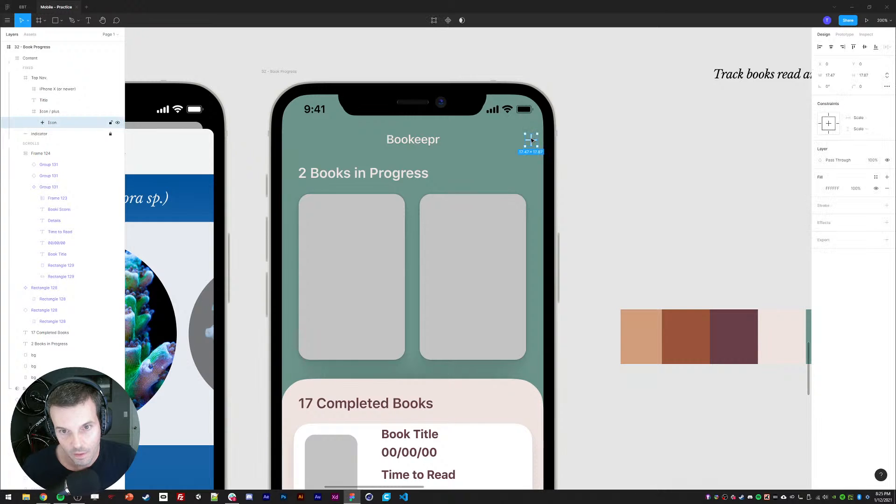
pyautogui.hotkey('ctrl', '+')
pyautogui.hotkey('ctrl', '+')
pyautogui.moveTo(520, 173); pyautogui.dragTo(420, 380)
pyautogui.moveTo(518, 140); pyautogui.dragTo(417, 378)
pyautogui.click(695, 322)
pyautogui.click(517, 225)
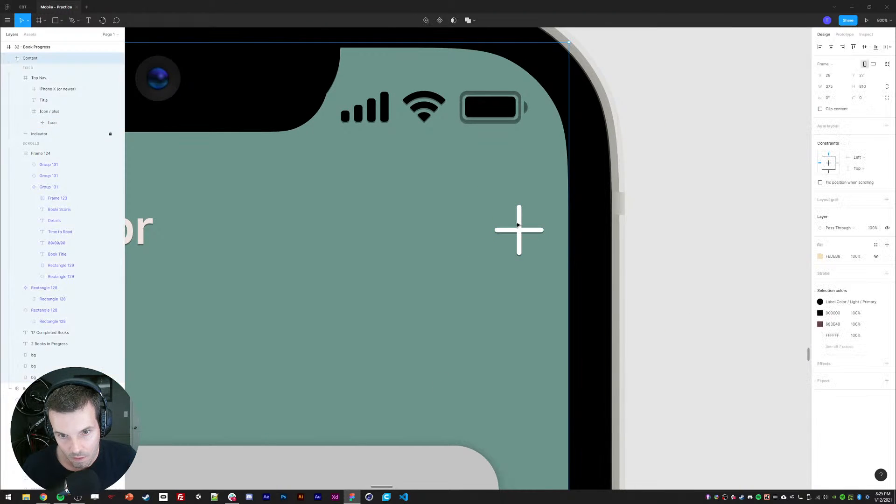
pyautogui.click(517, 225)
pyautogui.click(518, 225)
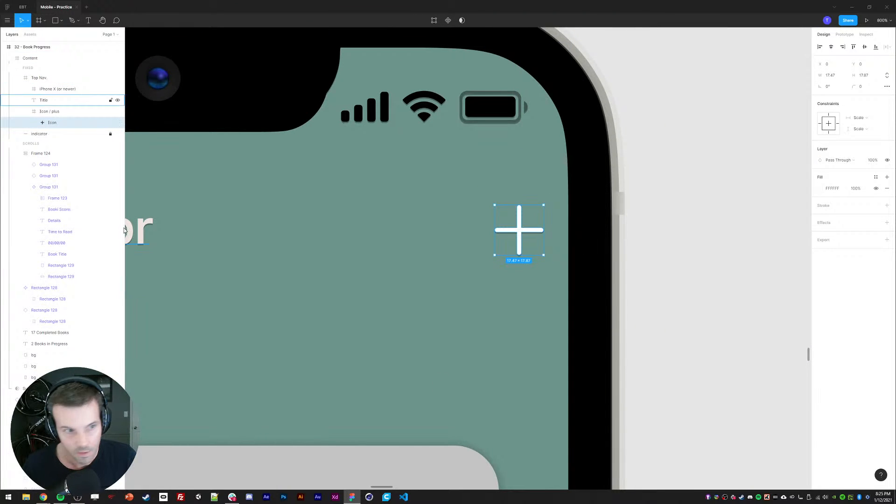
# - Remove the drop shadow and background blur effects from the Top Nav frame
pyautogui.click(48, 111)
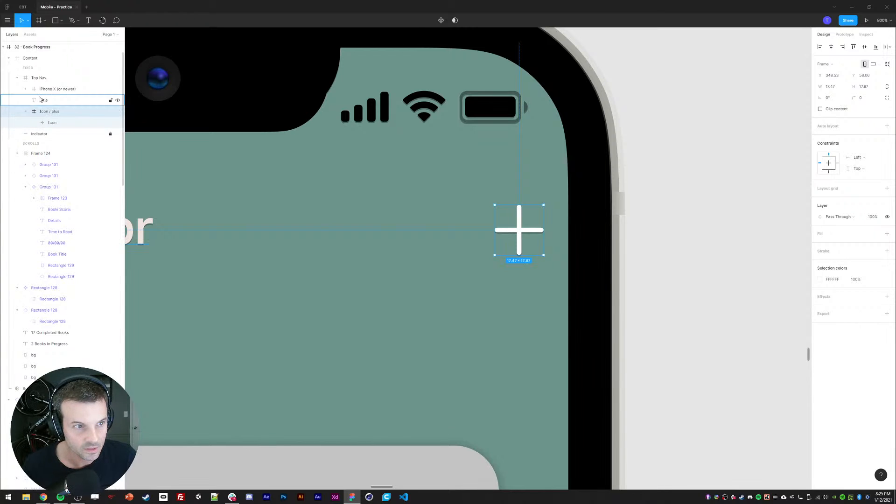
pyautogui.click(37, 78)
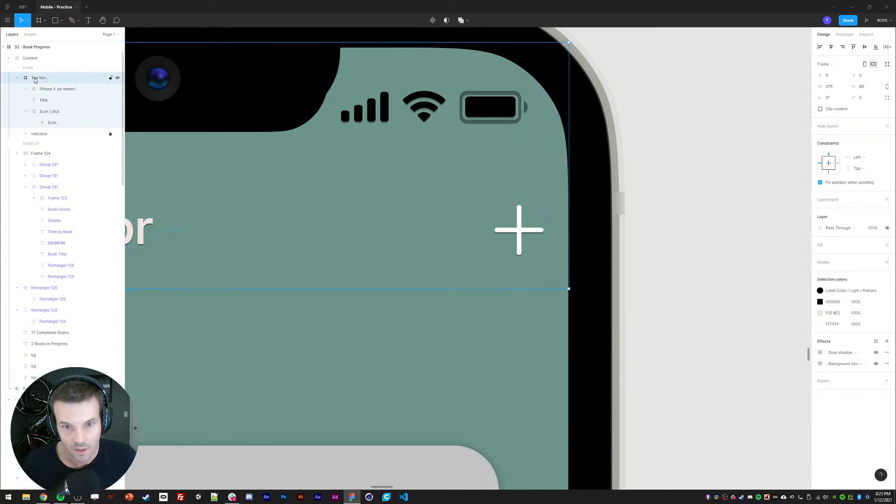
pyautogui.click(887, 355)
pyautogui.click(887, 354)
pyautogui.click(742, 274)
pyautogui.hotkey('ctrl', '-')
pyautogui.hotkey('ctrl', '-')
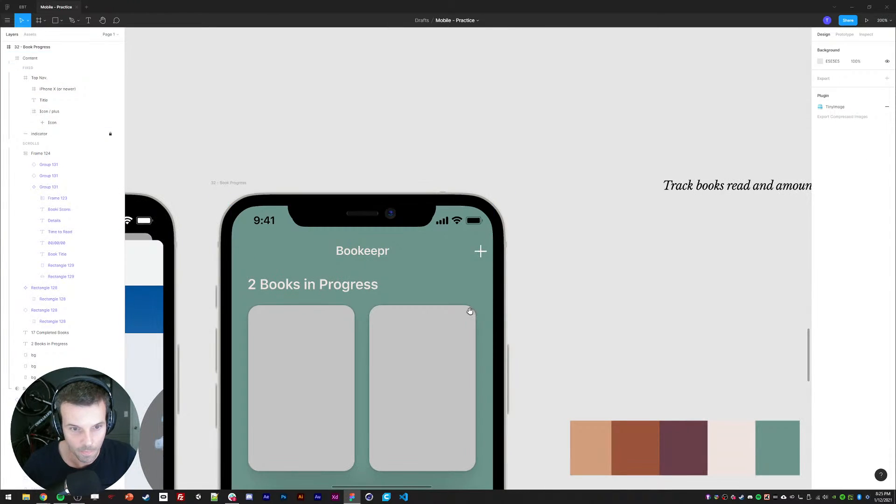
pyautogui.moveTo(470, 311); pyautogui.dragTo(487, 282)
pyautogui.hotkey('ctrl', '-')
pyautogui.moveTo(458, 365); pyautogui.dragTo(495, 270)
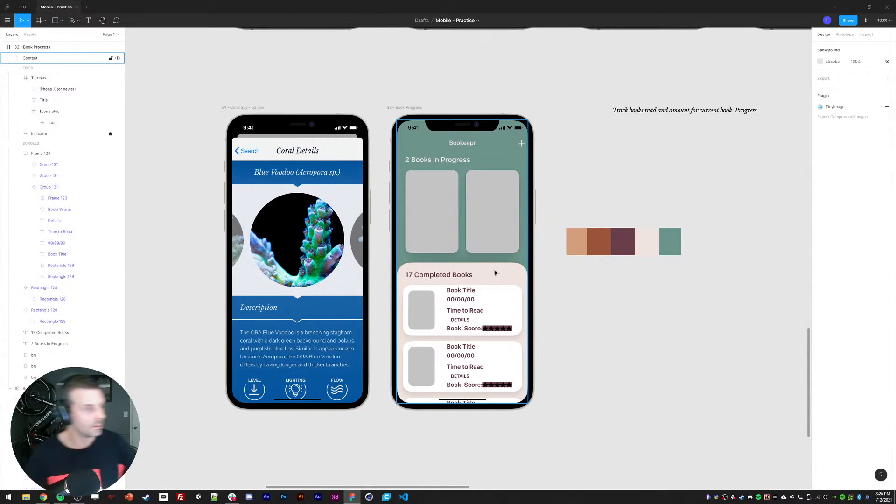
# - Set the font weight of the "17 Completed Books" and "2 Books in Progress" headings to Bold
pyautogui.click(421, 273)
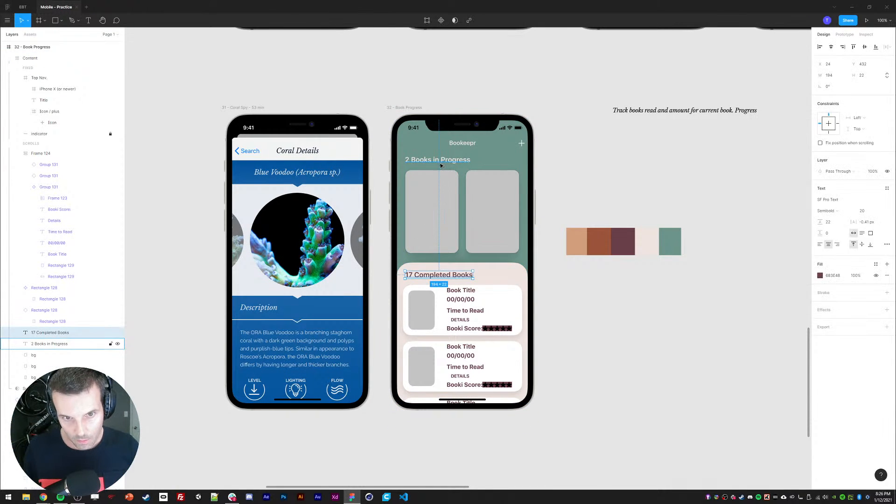
pyautogui.keyDown('shift'); pyautogui.click(440, 163); pyautogui.keyUp('shift')
pyautogui.click(834, 240)
pyautogui.click(834, 248)
pyautogui.click(728, 245)
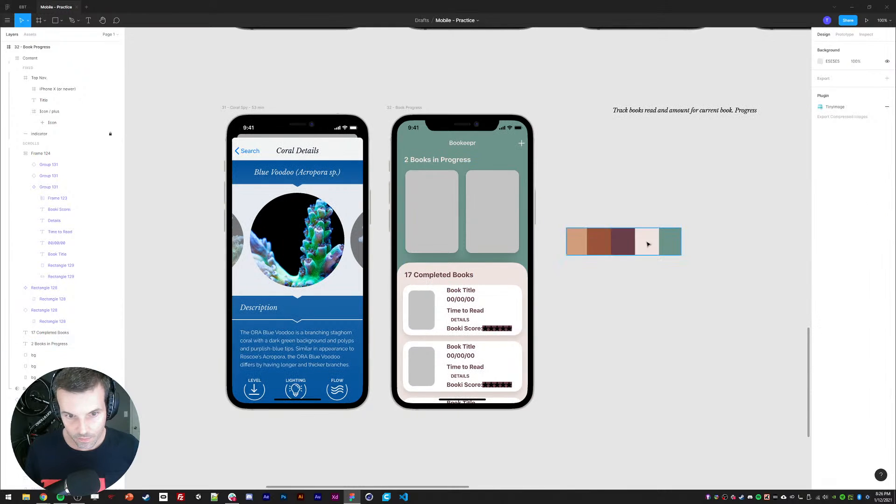
# - Left-align the text of both section headings and set their X position to 24
pyautogui.click(439, 159)
pyautogui.keyDown('shift'); pyautogui.click(444, 276); pyautogui.keyUp('shift')
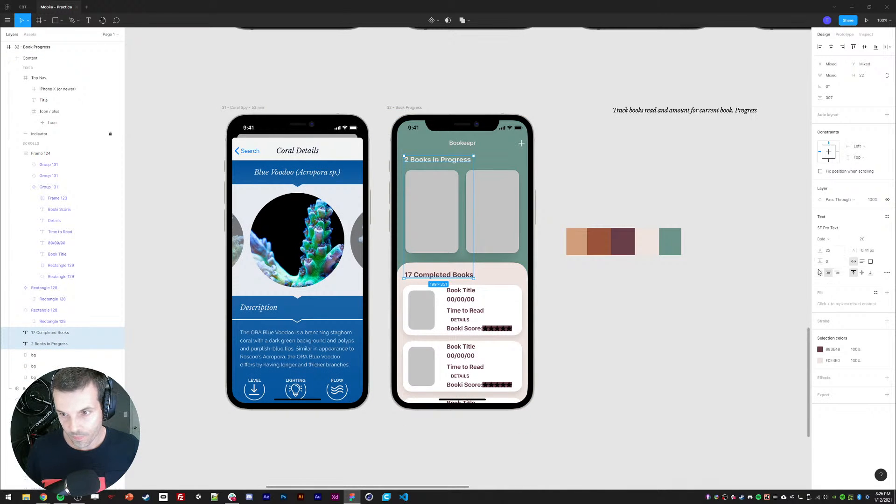
pyautogui.click(819, 273)
pyautogui.click(834, 64)
pyautogui.write('22')
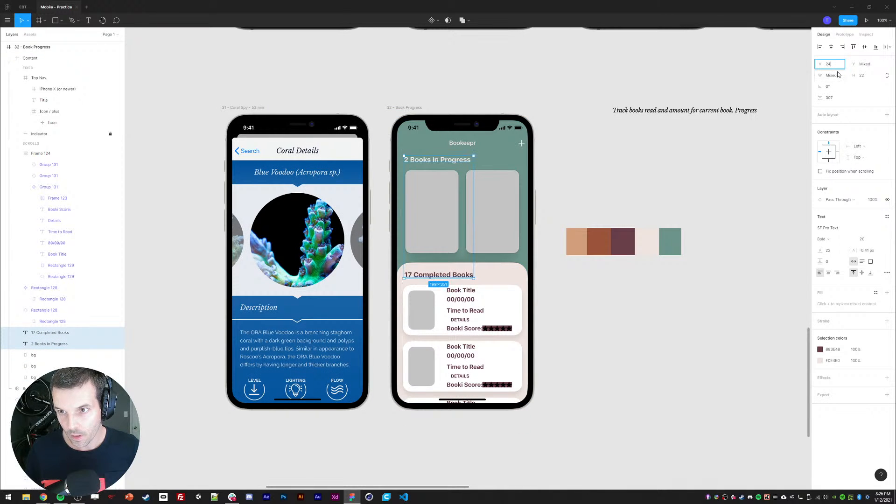
pyautogui.press('Return')
pyautogui.click(376, 81)
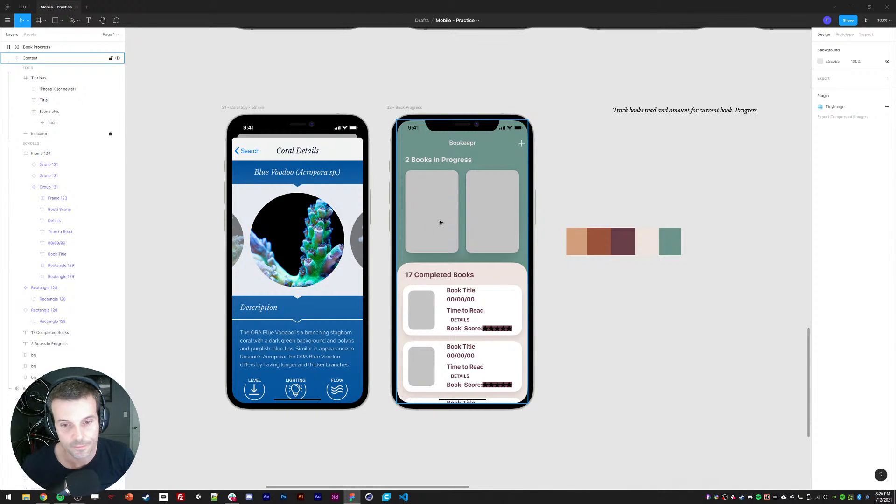
# - Set the font weight of the first completed-book card's "Book Title" text to Semibold
pyautogui.moveTo(600, 302); pyautogui.dragTo(599, 295)
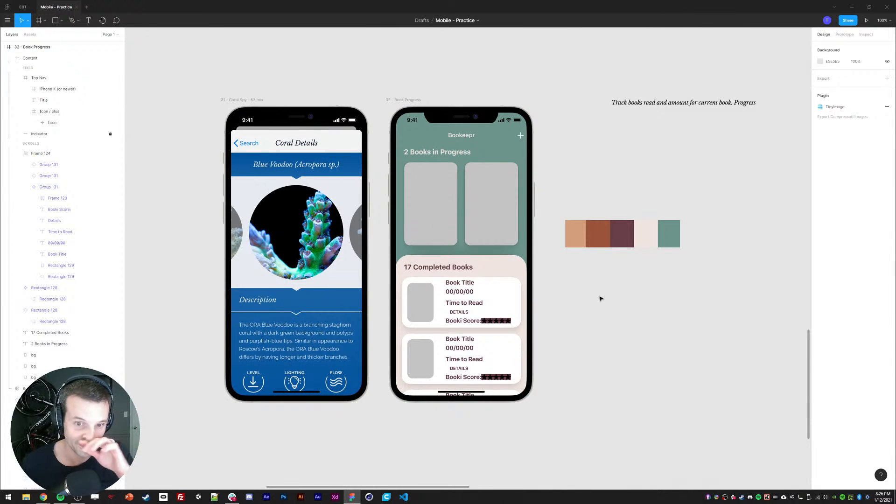
pyautogui.scroll(-1, 513, 280)
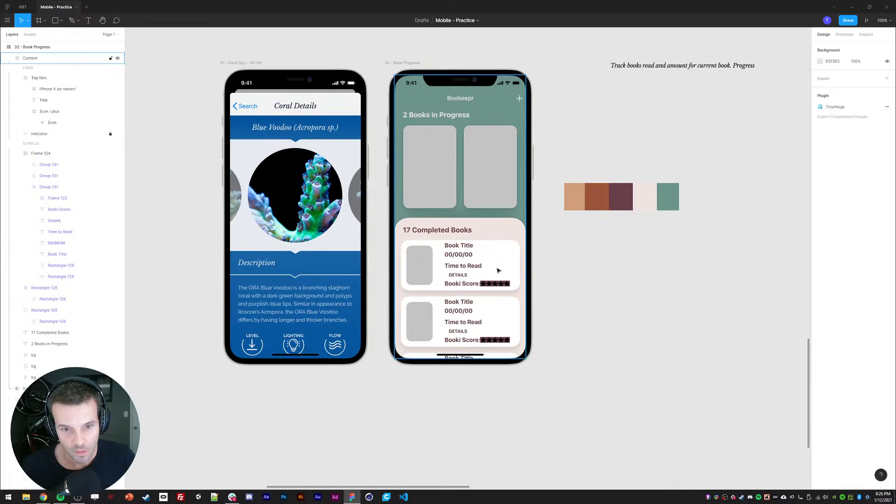
pyautogui.keyDown('ctrl'); pyautogui.click(460, 257); pyautogui.keyUp('ctrl')
pyautogui.click(454, 247)
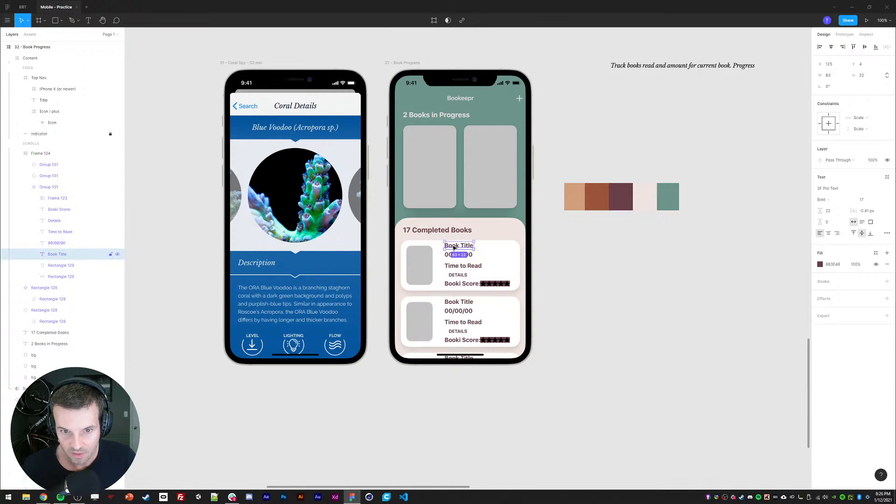
pyautogui.click(824, 201)
pyautogui.click(828, 191)
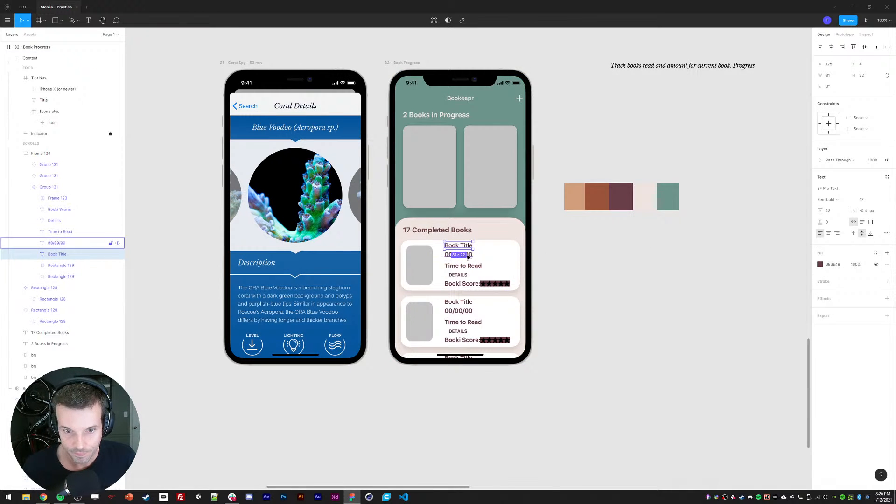
# - Align the first card's title, date, Time to Read, Details and Booki Score texts to a common left edge
pyautogui.keyDown('shift'); pyautogui.click(448, 254); pyautogui.keyUp('shift')
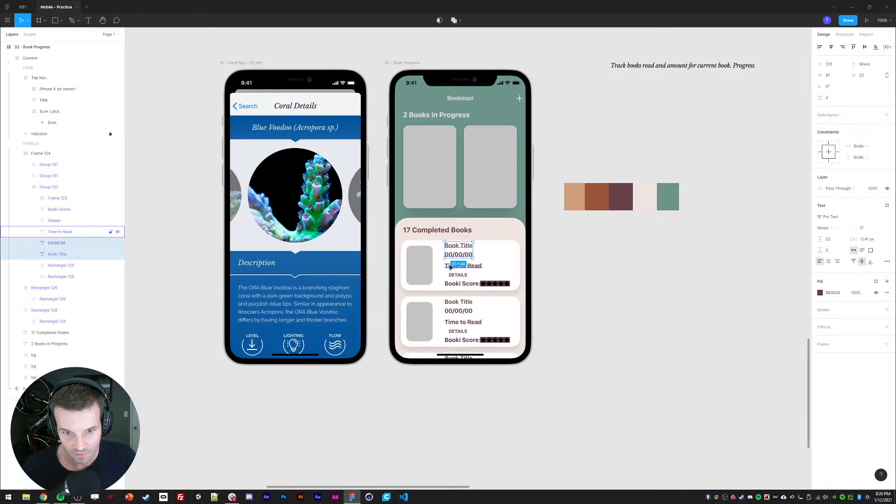
pyautogui.keyDown('shift'); pyautogui.click(452, 266); pyautogui.keyUp('shift')
pyautogui.keyDown('shift'); pyautogui.click(454, 277); pyautogui.keyUp('shift')
pyautogui.keyDown('shift'); pyautogui.click(451, 284); pyautogui.keyUp('shift')
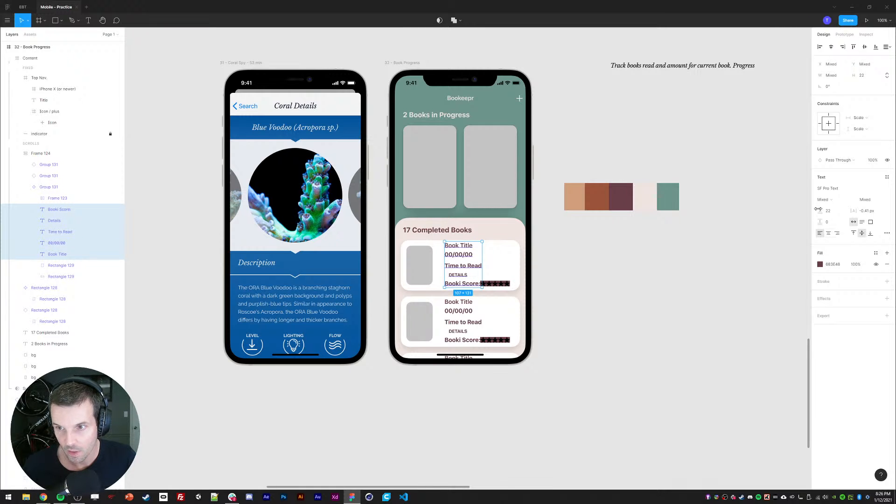
pyautogui.click(820, 48)
# - Set the font weight of the first card's 00/00/00 date text to Medium
pyautogui.click(459, 254)
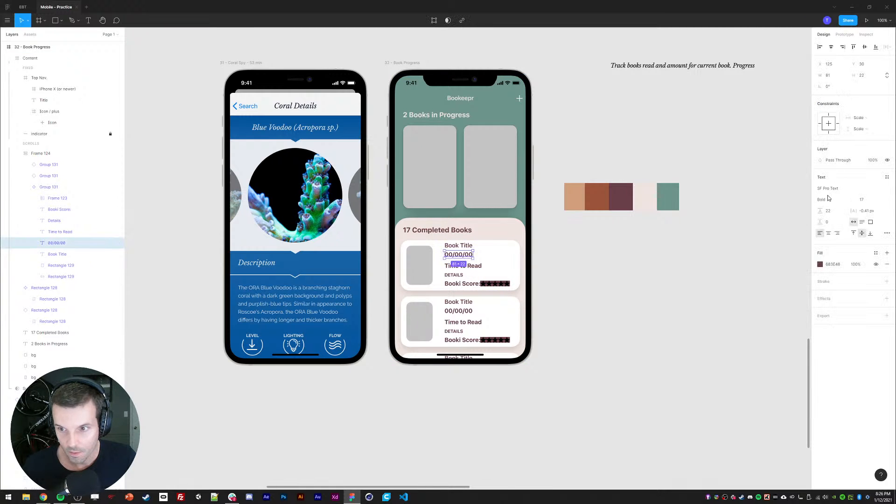
pyautogui.click(825, 199)
pyautogui.click(832, 183)
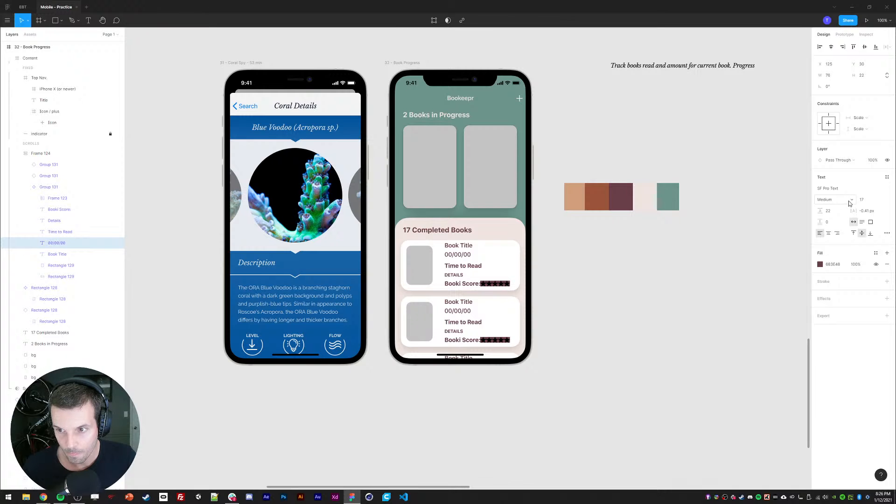
# - Set the first card's 00/00/00 date text to the Italic style at font size 14
pyautogui.click(851, 203)
pyautogui.click(840, 247)
pyautogui.click(697, 301)
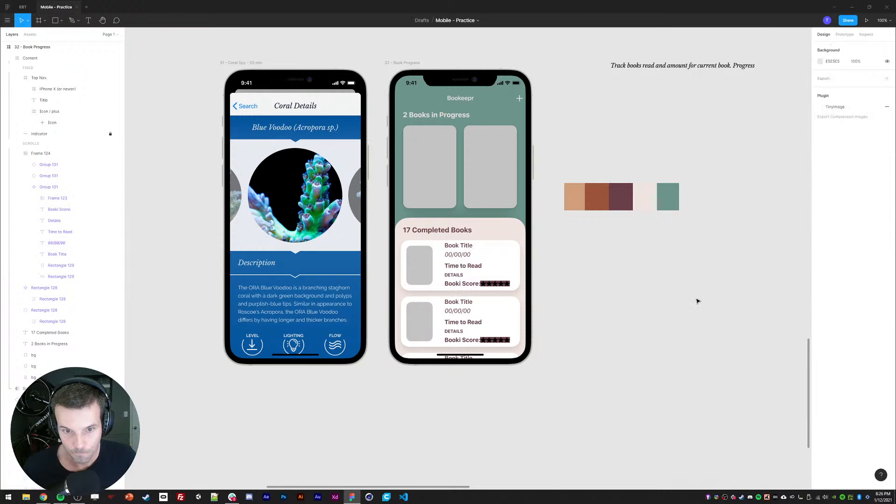
pyautogui.click(458, 255)
pyautogui.click(866, 199)
pyautogui.write('14')
pyautogui.press('Return')
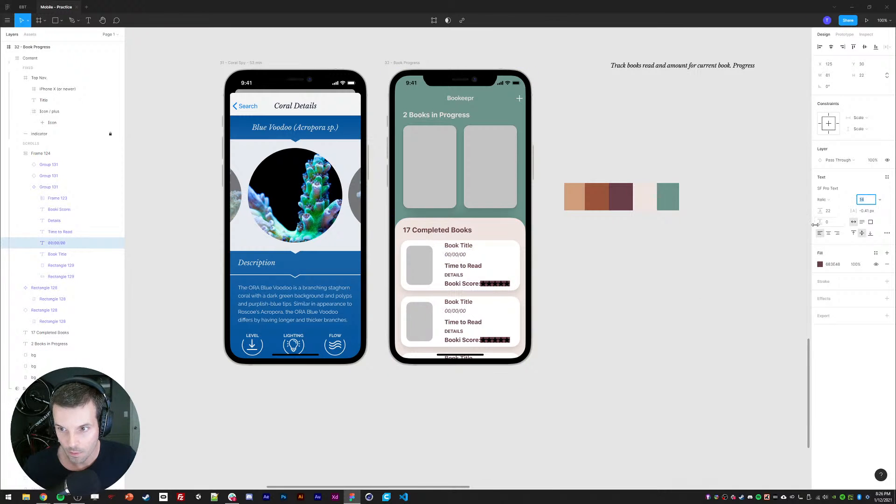
pyautogui.click(720, 313)
# - Change the font style of the first card's date text to Medium Italic
pyautogui.keyDown('ctrl'); pyautogui.click(460, 255); pyautogui.keyUp('ctrl')
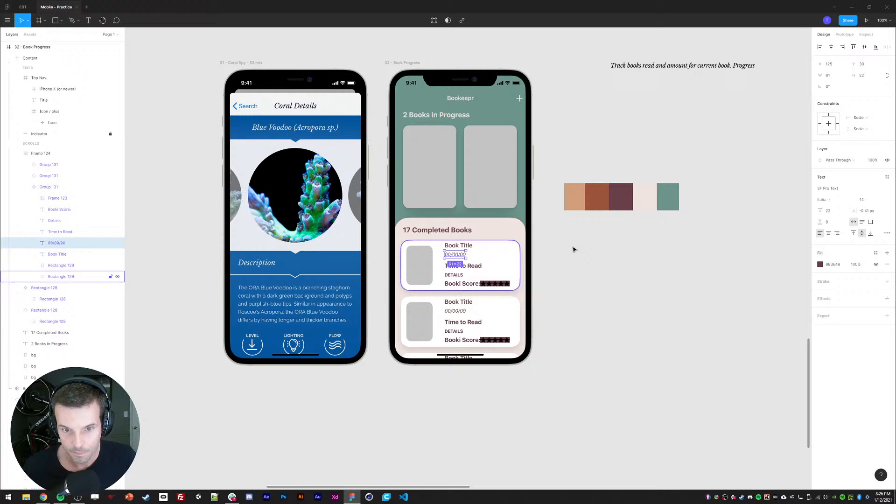
pyautogui.click(823, 200)
pyautogui.click(836, 210)
pyautogui.click(632, 306)
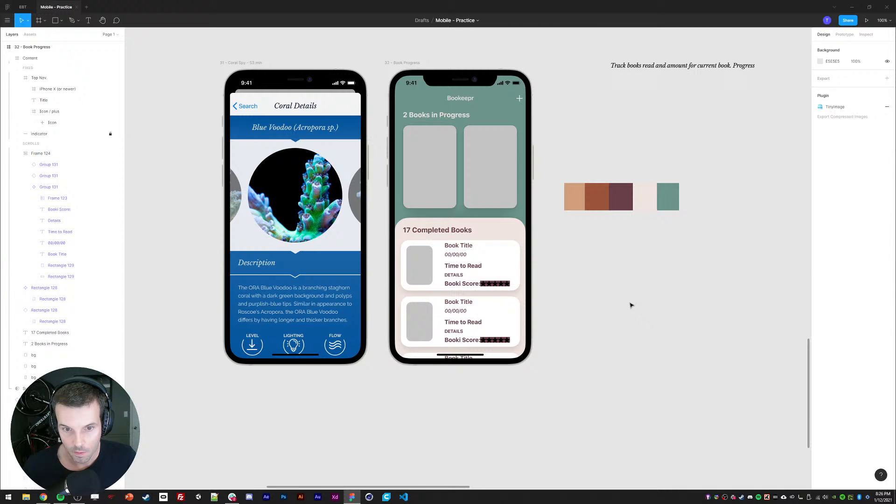
# - Remove the background fill from the star rating frame in the first completed-book card
pyautogui.keyDown('ctrl'); pyautogui.click(468, 267); pyautogui.keyUp('ctrl')
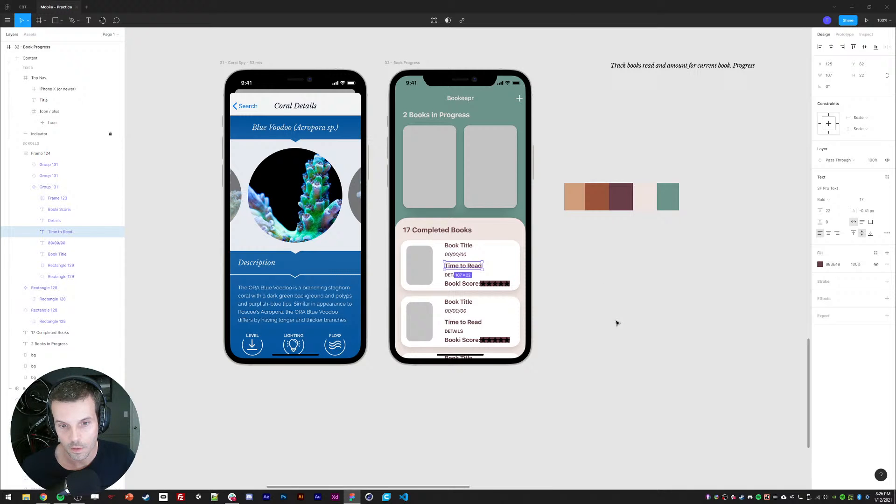
pyautogui.keyDown('ctrl'); pyautogui.click(484, 284); pyautogui.keyUp('ctrl')
pyautogui.click(52, 201)
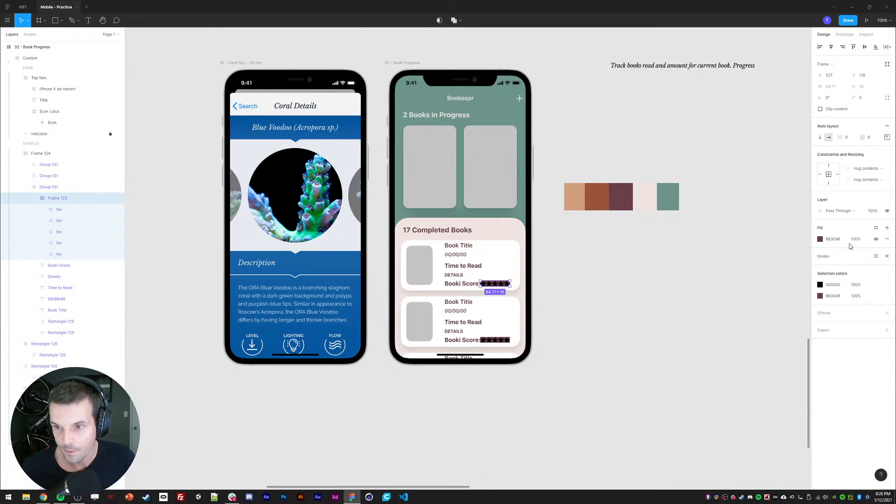
pyautogui.click(887, 239)
# - Recolor all five stars in the first card's rating with the dark plum swatch from the palette
pyautogui.click(59, 209)
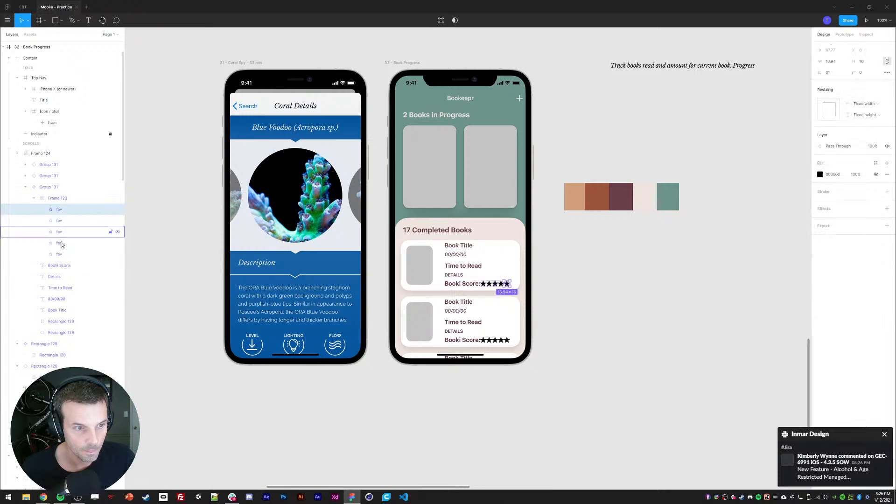
pyautogui.keyDown('shift'); pyautogui.click(59, 254); pyautogui.keyUp('shift')
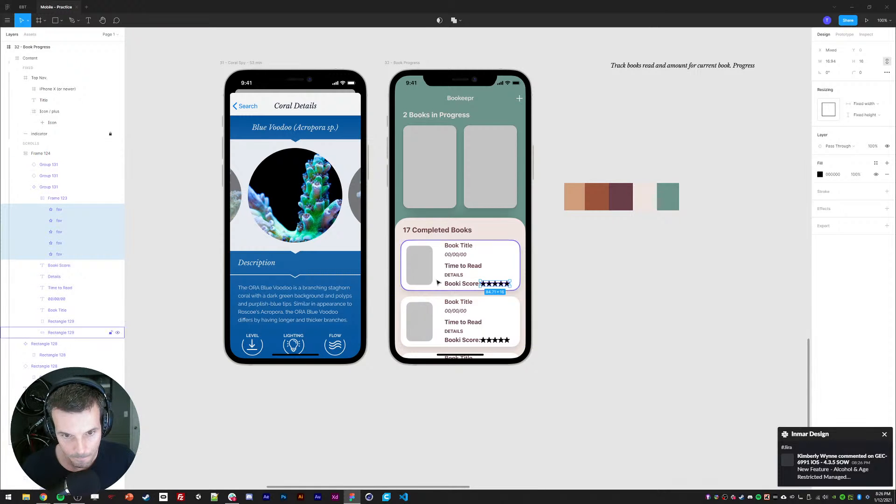
pyautogui.press('i')
pyautogui.click(614, 186)
pyautogui.click(595, 301)
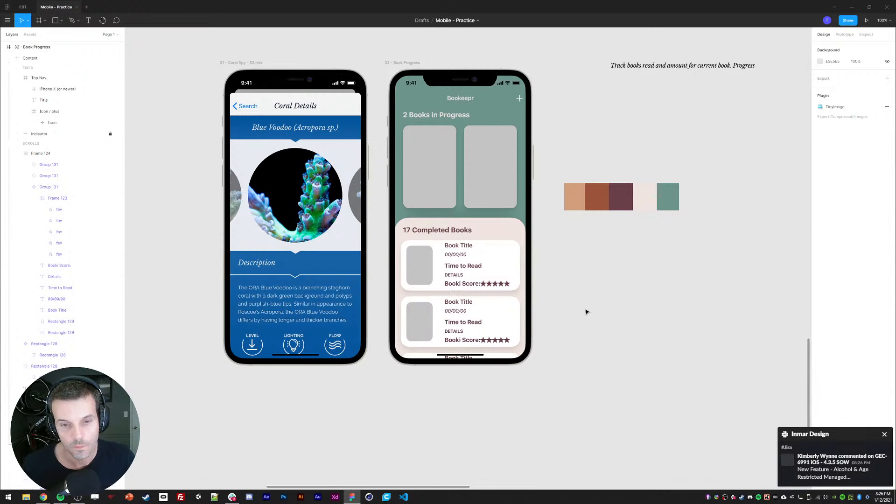
# - Recolor the first card's date text with the rust-brown palette swatch, 9C553D
pyautogui.keyDown('ctrl'); pyautogui.click(456, 255); pyautogui.keyUp('ctrl')
pyautogui.press('i')
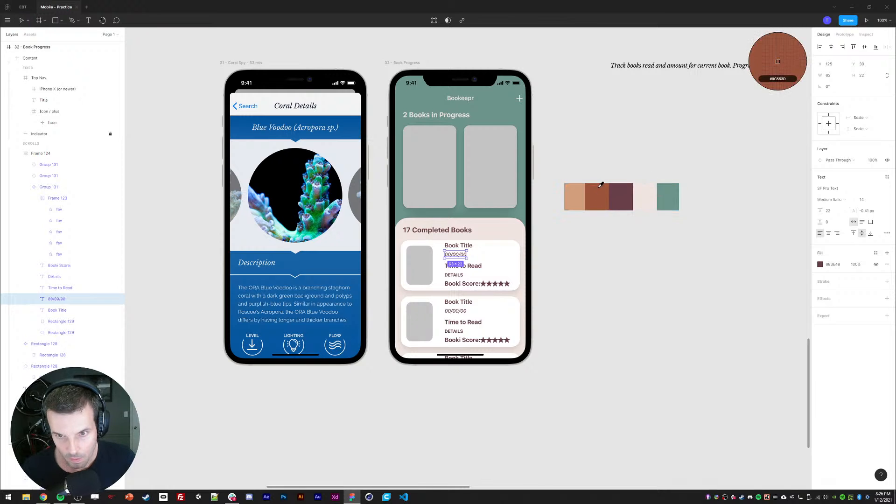
pyautogui.click(601, 185)
pyautogui.click(580, 296)
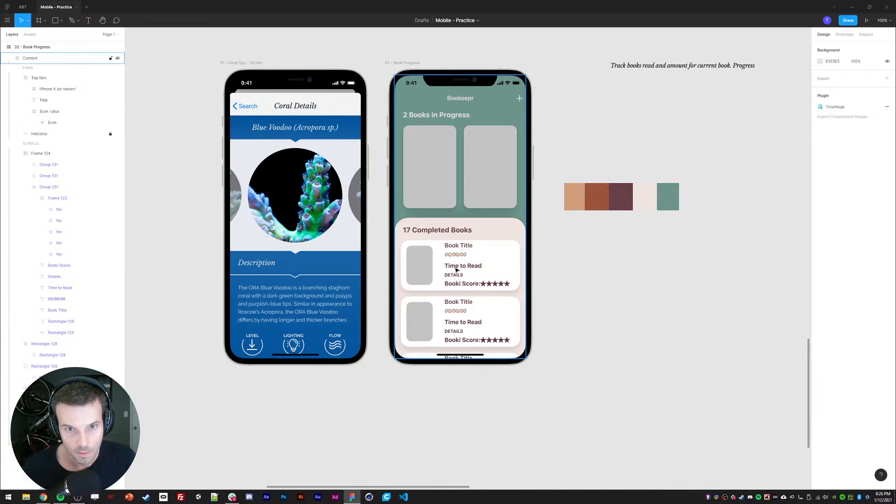
# - Insert a capital K into the app name in the Book Progress screen's top navigation title
pyautogui.keyDown('ctrl'); pyautogui.click(456, 287); pyautogui.keyUp('ctrl')
pyautogui.doubleClick(460, 283)
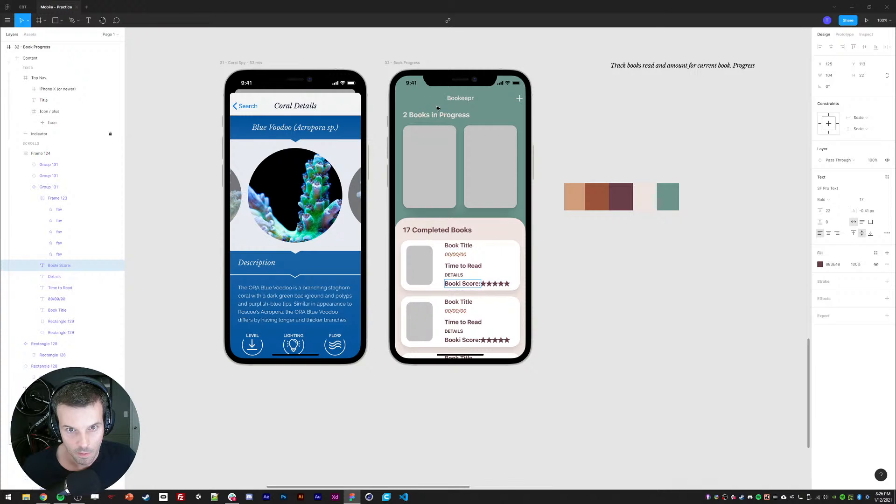
pyautogui.click(458, 100)
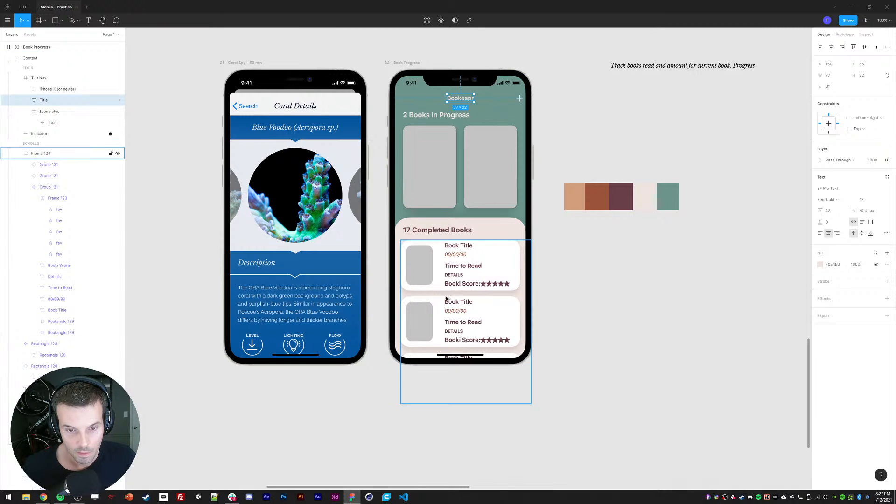
pyautogui.keyDown('ctrl'); pyautogui.click(460, 283); pyautogui.keyUp('ctrl')
pyautogui.doubleClick(460, 284)
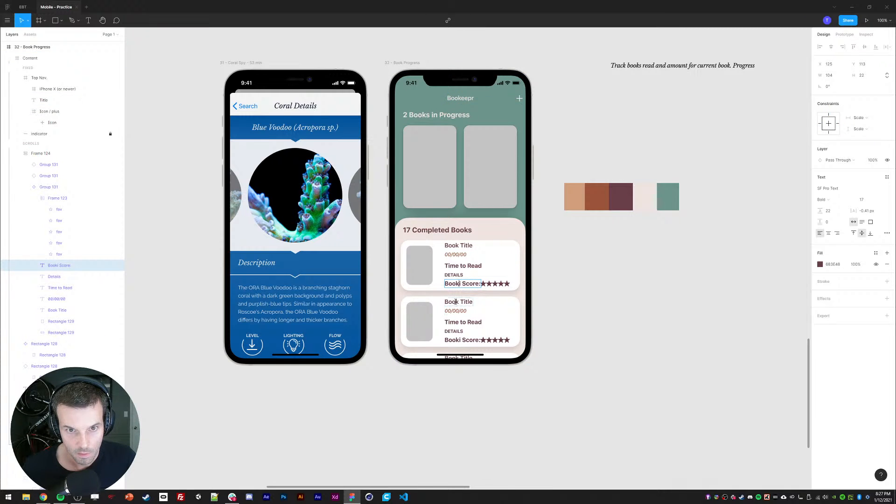
pyautogui.click(457, 98)
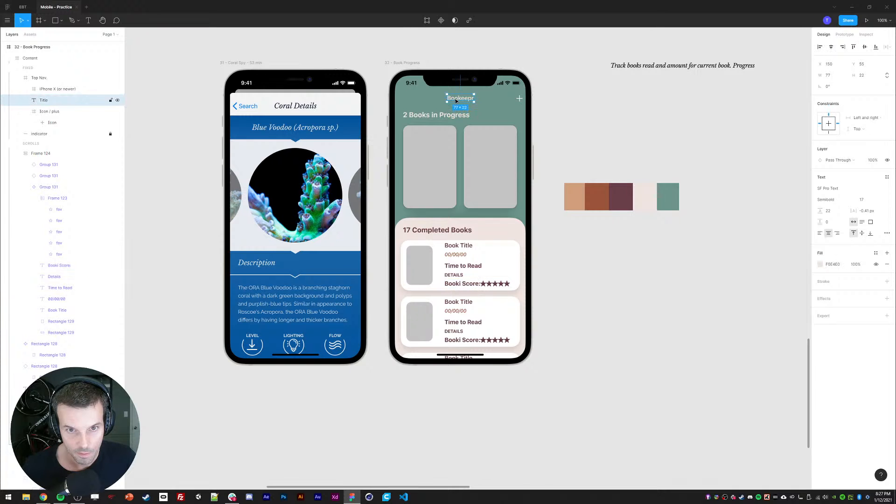
pyautogui.doubleClick(458, 98)
pyautogui.write('K')
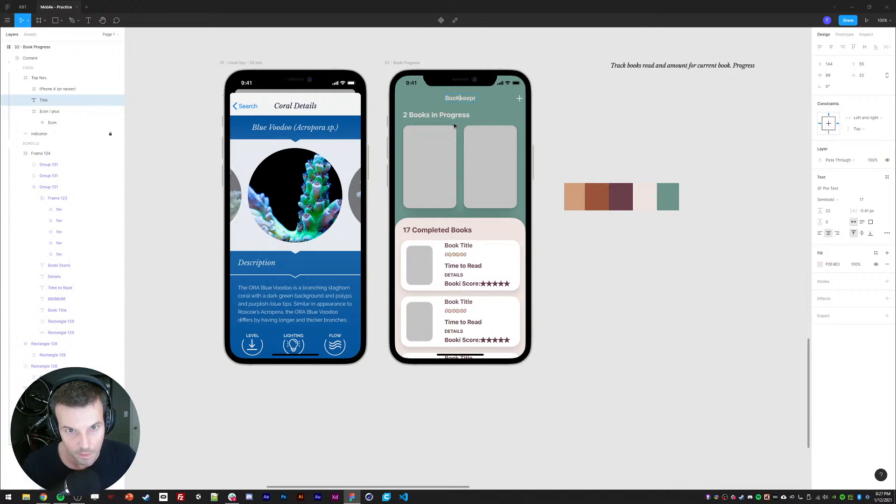
pyautogui.click(556, 241)
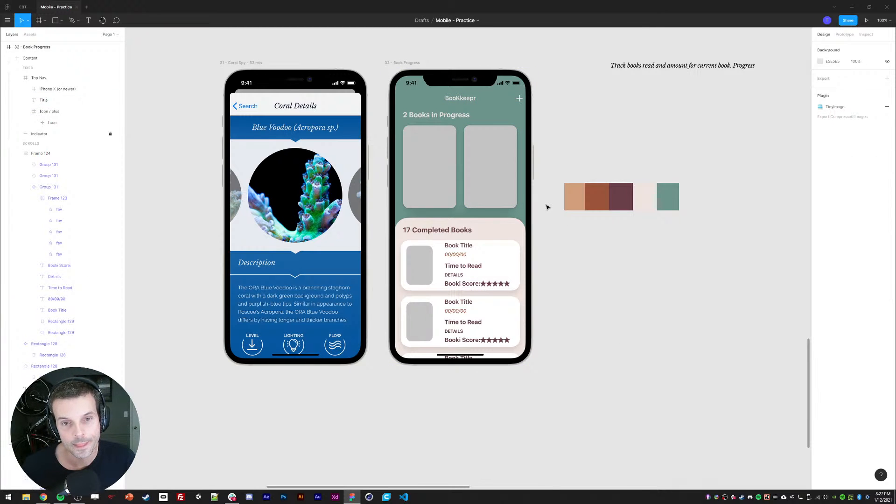
# - Edit the top navigation title so that it reads "BookiKeepr"
pyautogui.keyDown('ctrl'); pyautogui.click(460, 98); pyautogui.keyUp('ctrl')
pyautogui.doubleClick(460, 98)
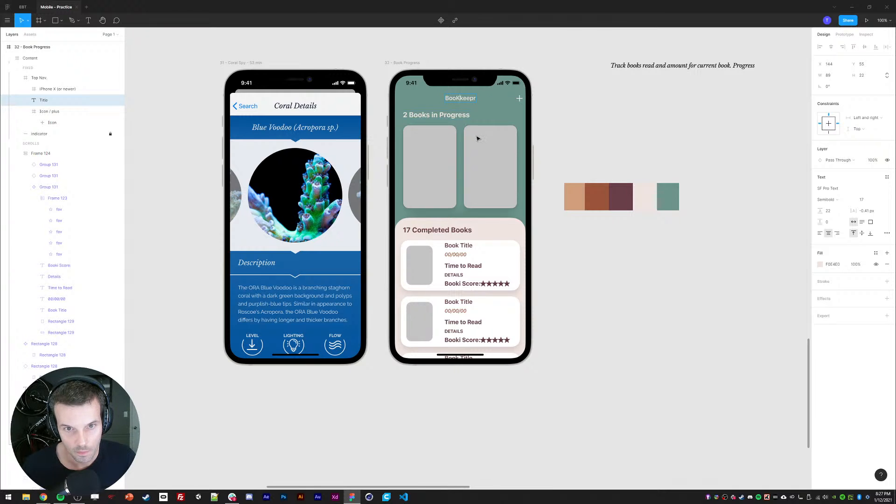
pyautogui.write('ki')
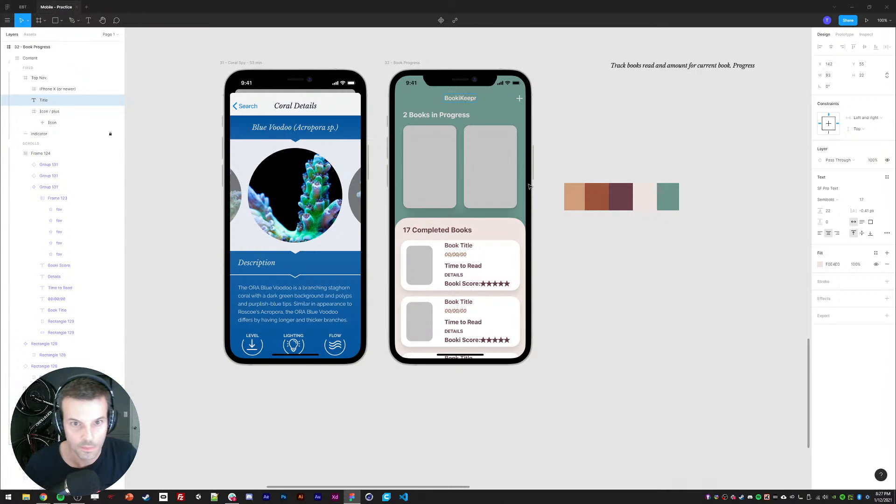
pyautogui.click(639, 287)
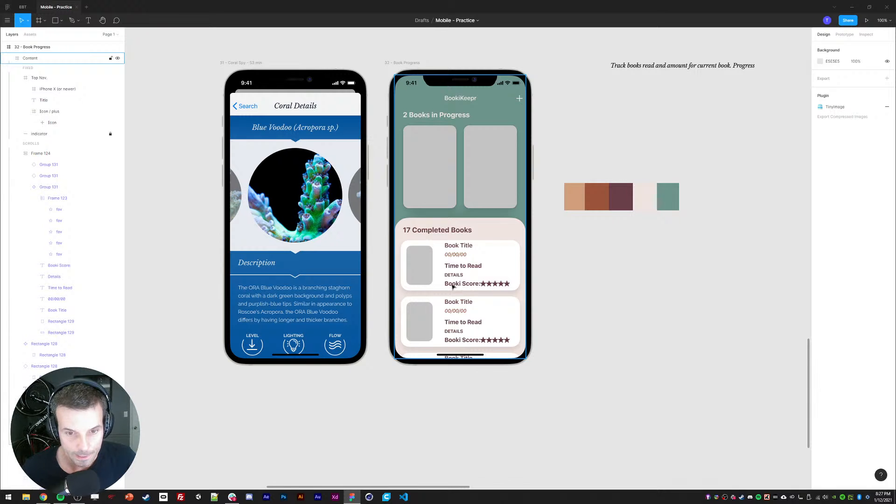
# - Give the first card's Book Title text a bolder font weight and move the date up beneath it to Y 23
pyautogui.moveTo(508, 263); pyautogui.dragTo(516, 258)
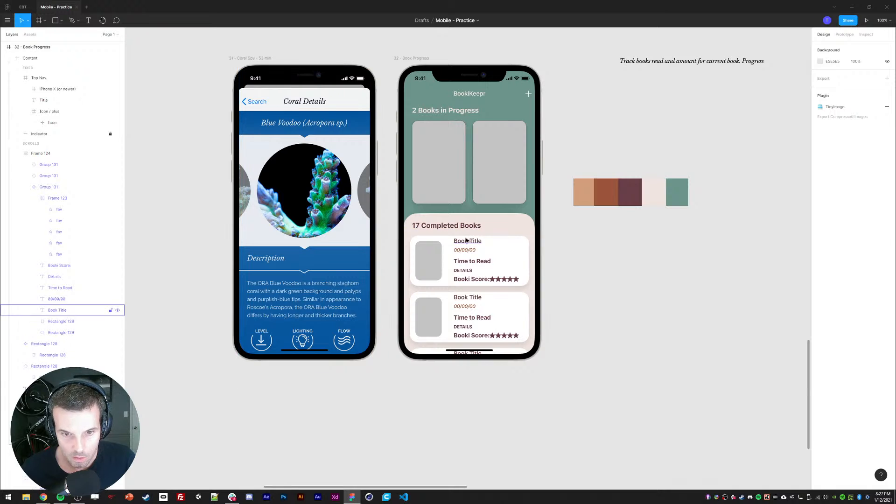
pyautogui.click(57, 310)
pyautogui.click(835, 199)
pyautogui.click(836, 217)
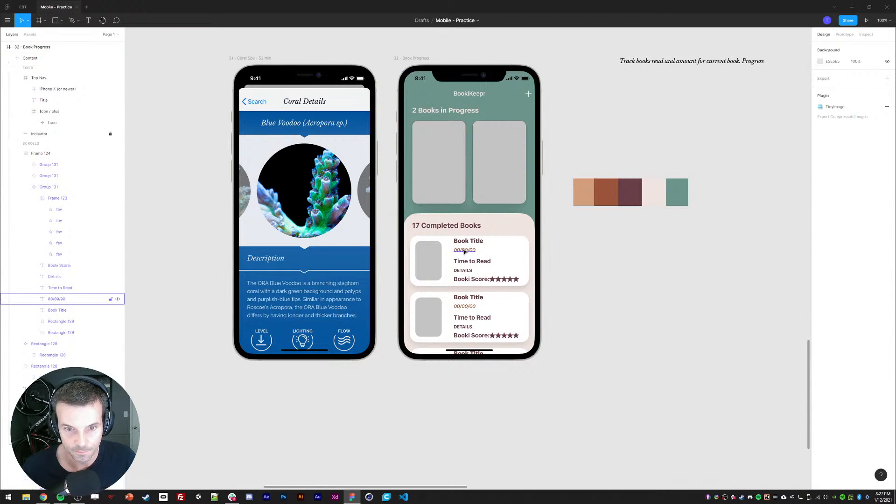
pyautogui.click(465, 249)
pyautogui.press('Down')
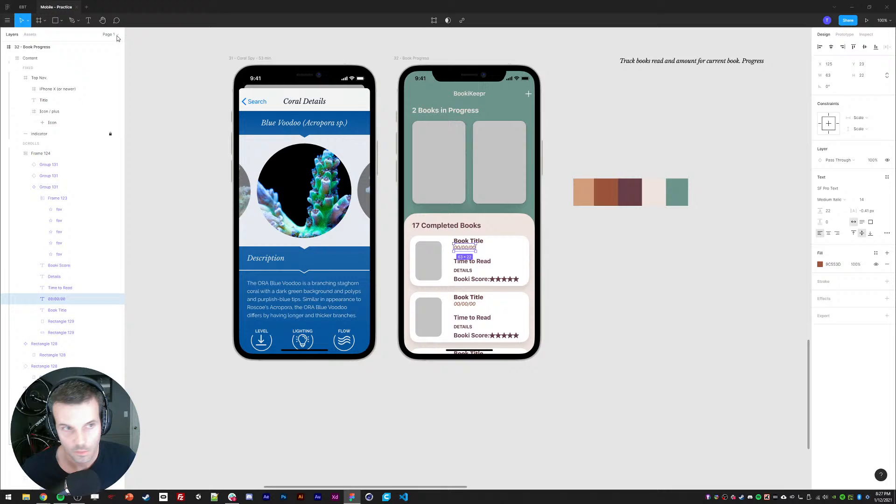
# - Open the iOS & iPadOS 14 UI Kit file alongside and return to the Mobile - Practice file
pyautogui.click(7, 6)
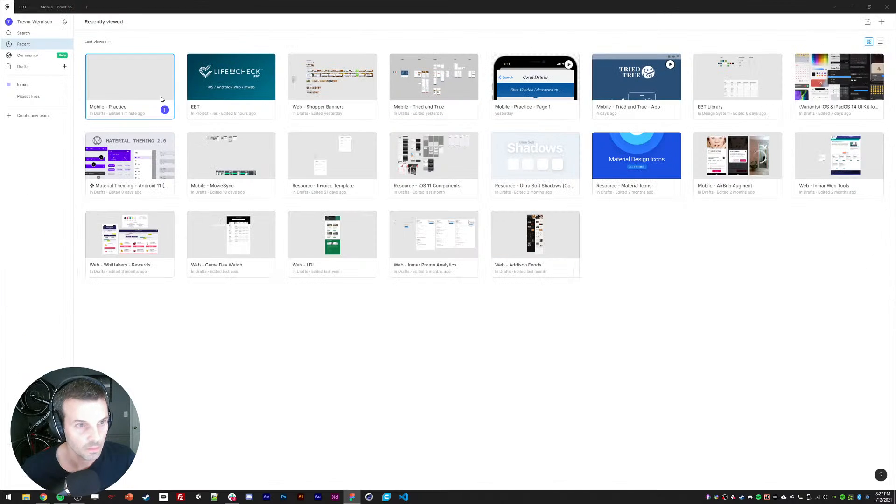
pyautogui.click(812, 88)
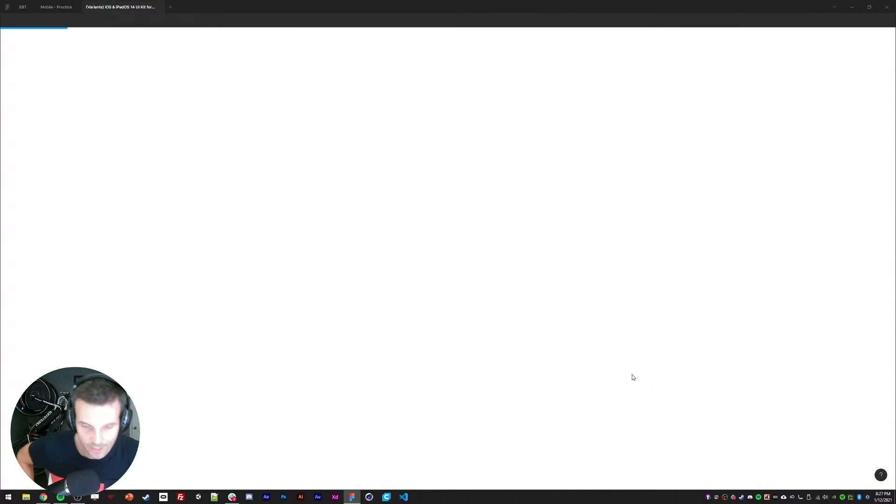
pyautogui.click(51, 6)
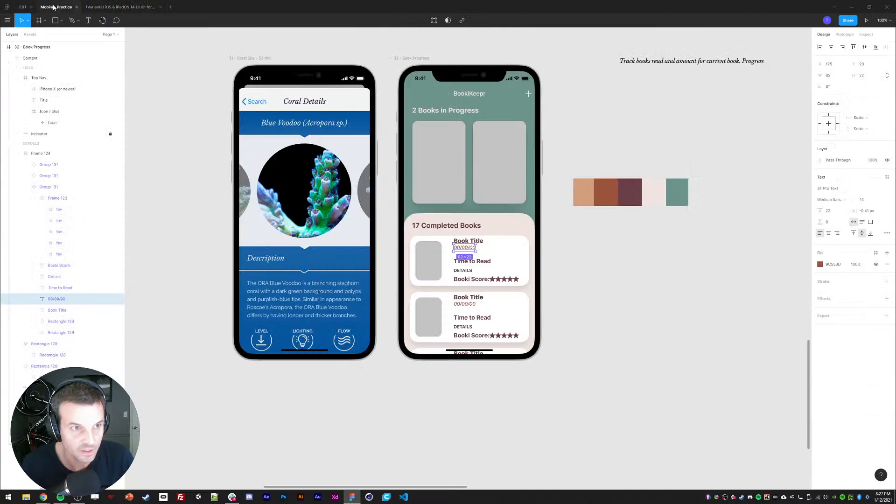
# - Try to apply the text style of the Haircut heading in Upcoming Tasks to the first card's Book Title
pyautogui.moveTo(627, 266); pyautogui.dragTo(426, 250)
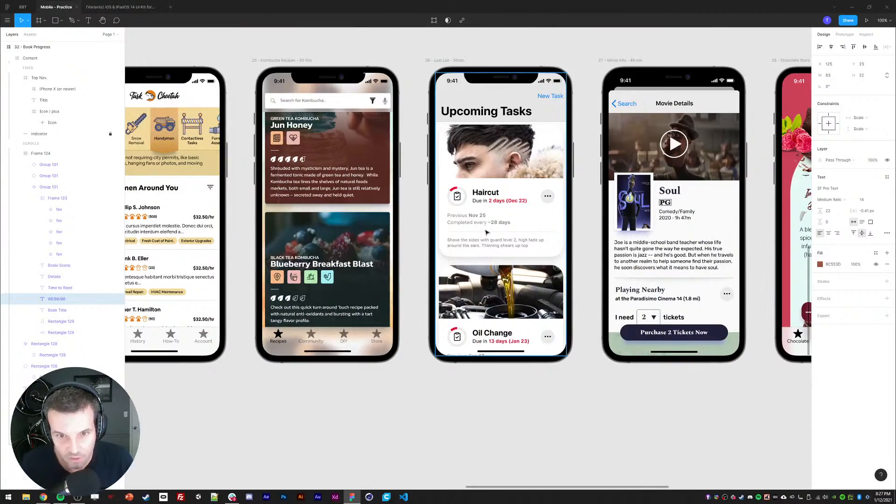
pyautogui.keyDown('ctrl'); pyautogui.click(482, 193); pyautogui.keyUp('ctrl')
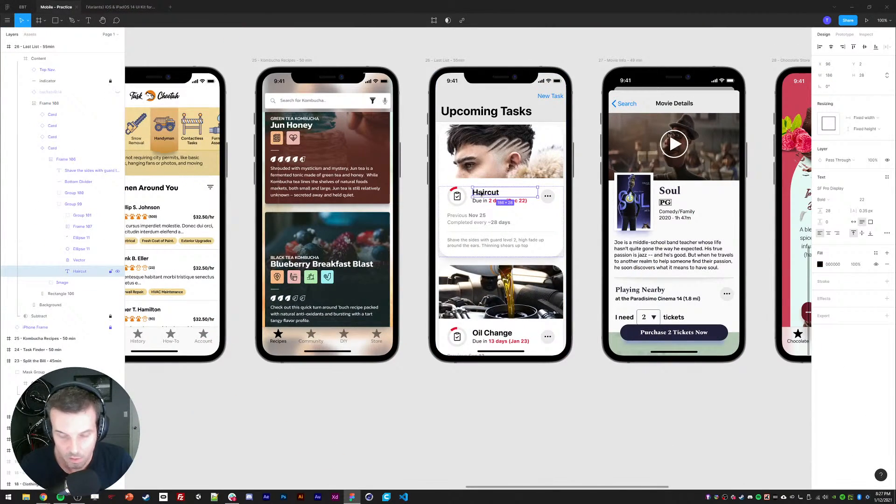
pyautogui.scroll(-10, 490, 196)
pyautogui.hscroll(-6, 490, 196)
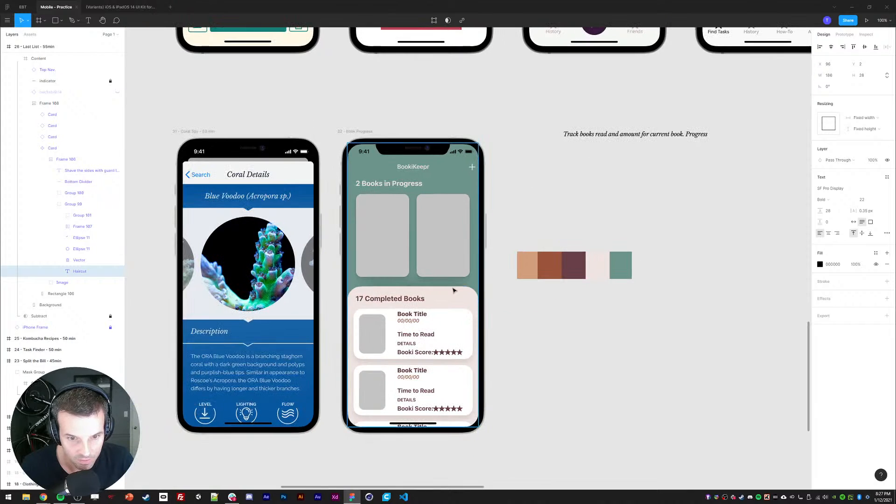
pyautogui.keyDown('ctrl'); pyautogui.click(416, 316); pyautogui.keyUp('ctrl')
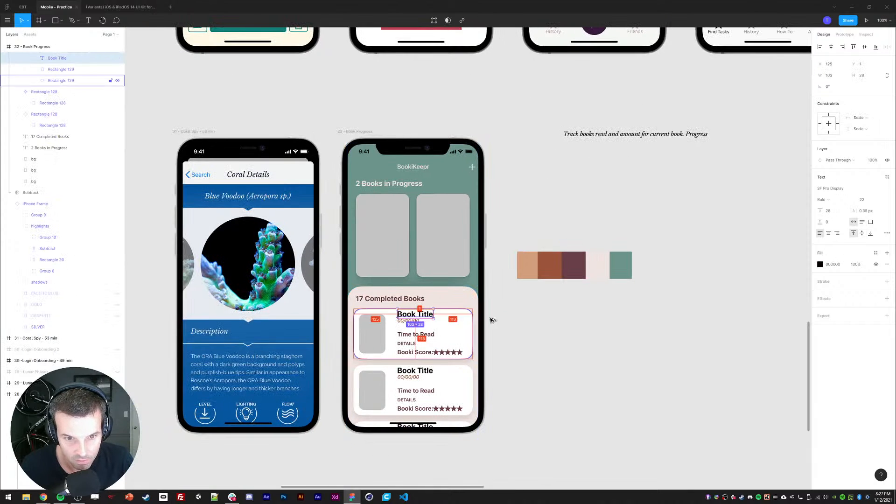
# - Set the first card's Book Title to the SF Pro Display font at size 20
pyautogui.click(838, 189)
pyautogui.click(840, 180)
pyautogui.click(863, 199)
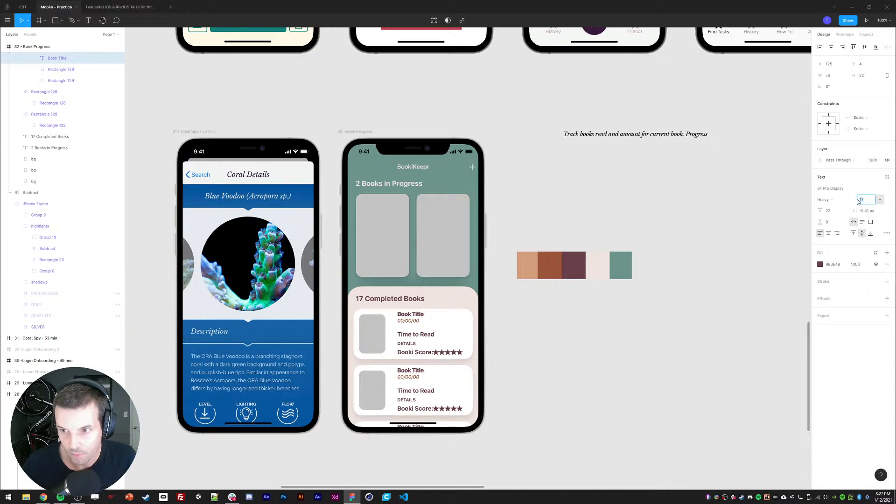
pyautogui.write('210')
pyautogui.press('Return')
pyautogui.click(864, 199)
pyautogui.write('20')
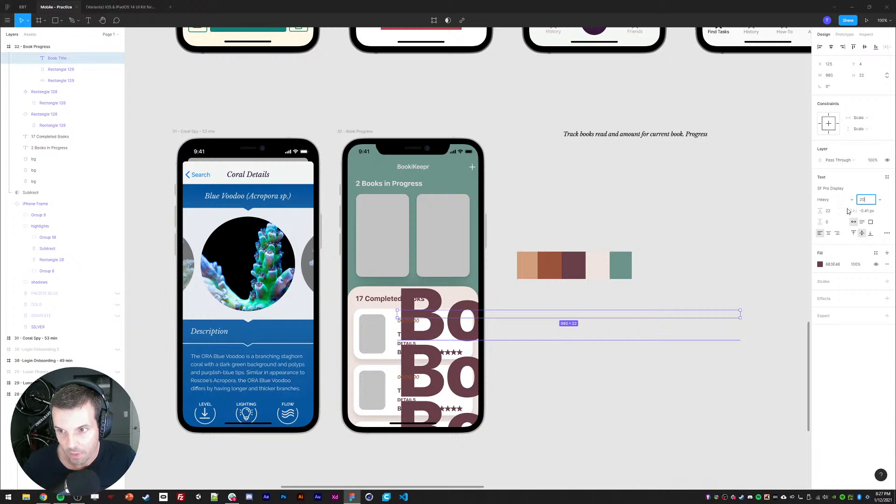
pyautogui.press('Return')
pyautogui.click(536, 227)
# - Set the letter spacing of the first card's Book Title to 0
pyautogui.click(410, 315)
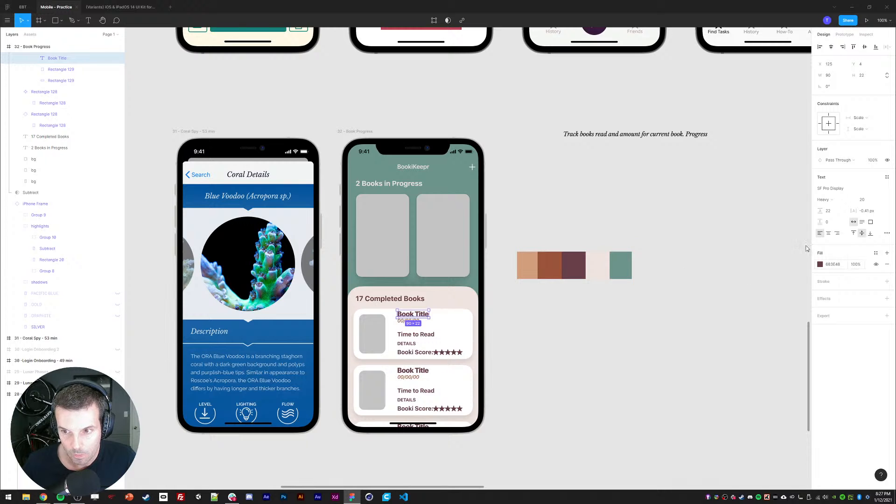
pyautogui.moveTo(874, 212); pyautogui.dragTo(844, 213)
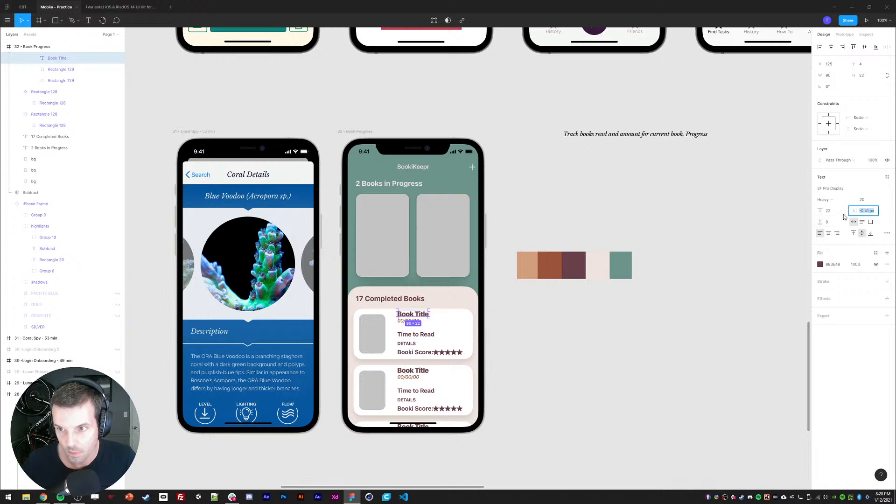
pyautogui.write('0')
pyautogui.press('Return')
pyautogui.click(614, 229)
# - Copy the text style of "Due in" on the Haircut card and apply it to the first book card's 00/00/00 date
pyautogui.moveTo(657, 125); pyautogui.dragTo(448, 372)
pyautogui.moveTo(700, 147); pyautogui.dragTo(449, 312)
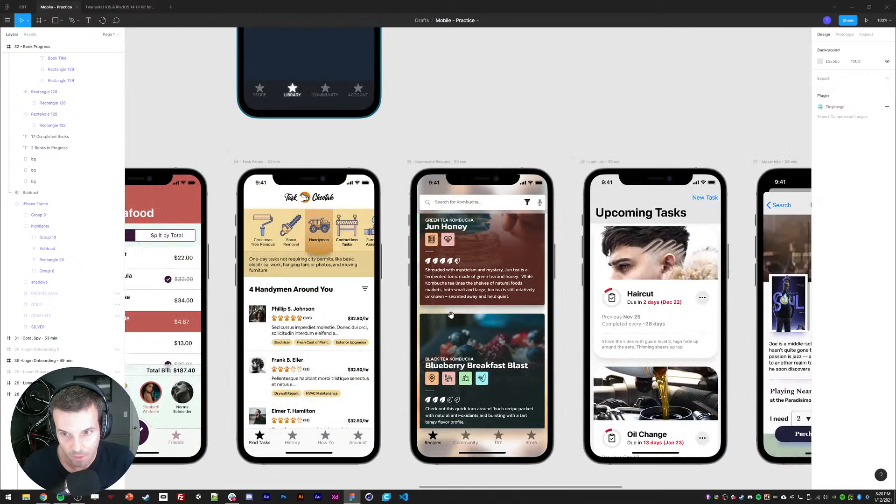
pyautogui.keyDown('ctrl'); pyautogui.click(638, 303); pyautogui.keyUp('ctrl')
pyautogui.scroll(-8, 537, 302)
pyautogui.hscroll(-8, 536, 302)
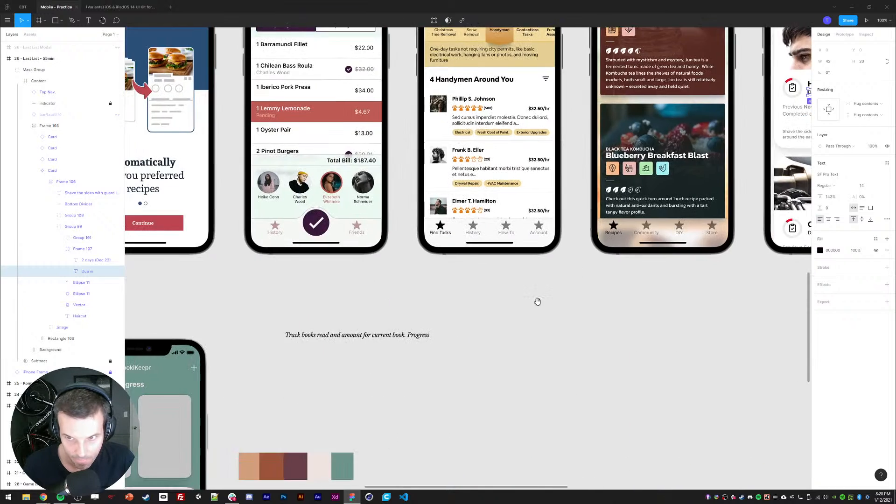
pyautogui.keyDown('ctrl'); pyautogui.click(325, 318); pyautogui.keyUp('ctrl')
pyautogui.hotkey('ctrl', 'alt', 'v')
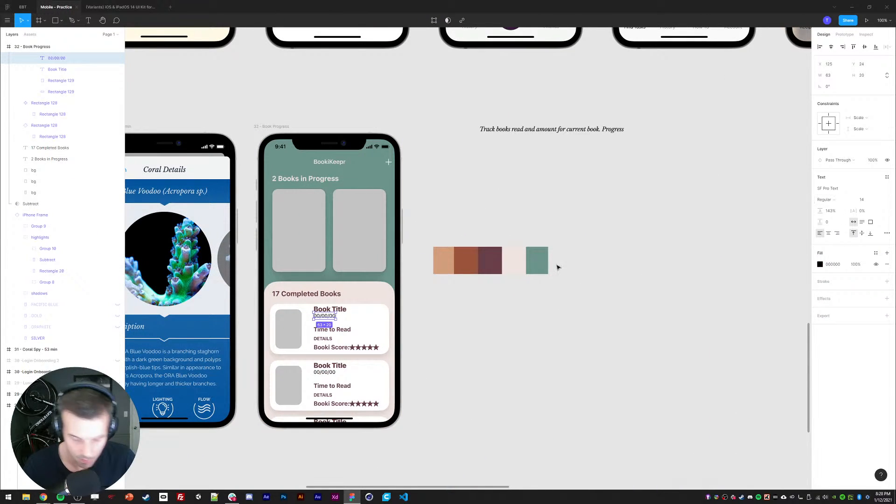
# - Recolor the 00/00/00 date with the rust brown 9C553D sampled from the palette swatches
pyautogui.press('i')
pyautogui.click(468, 255)
pyautogui.moveTo(435, 363); pyautogui.dragTo(480, 338)
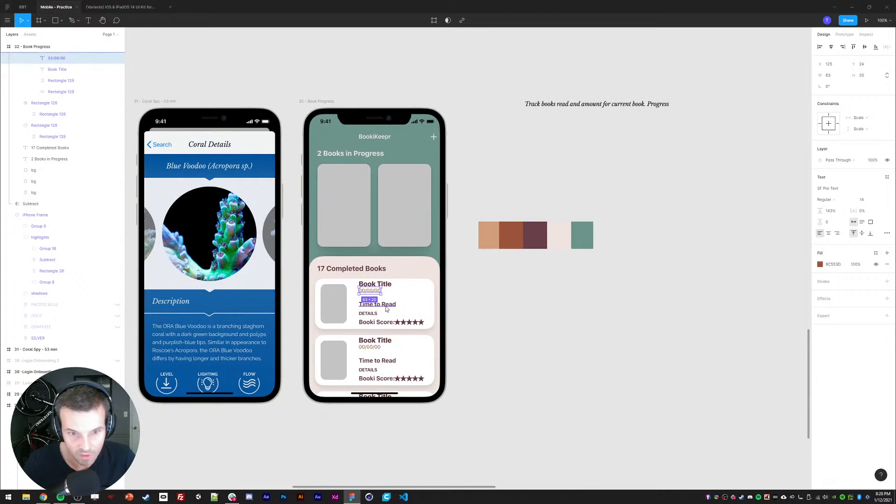
# - Move the first card's Book Title and 00/00/00 date together slightly down toward the Time to Read line
pyautogui.click(385, 305)
pyautogui.click(376, 292)
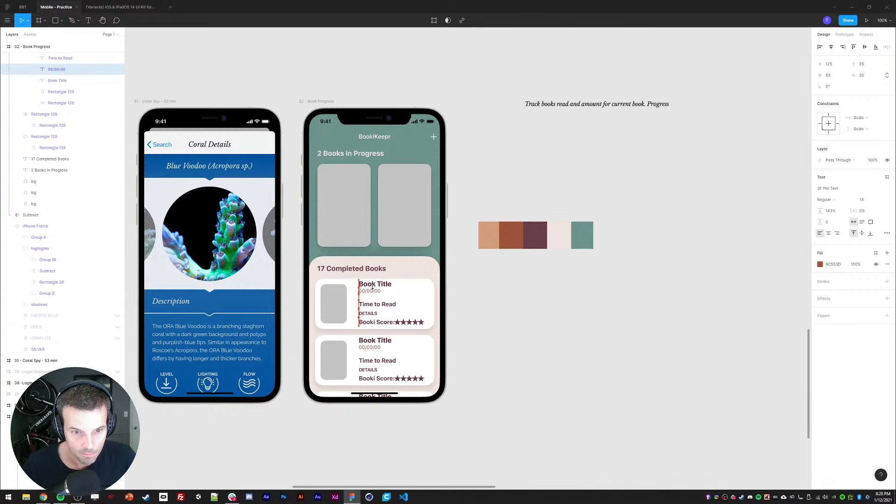
pyautogui.keyDown('shift'); pyautogui.click(373, 285); pyautogui.keyUp('shift')
pyautogui.moveTo(373, 284); pyautogui.dragTo(378, 294)
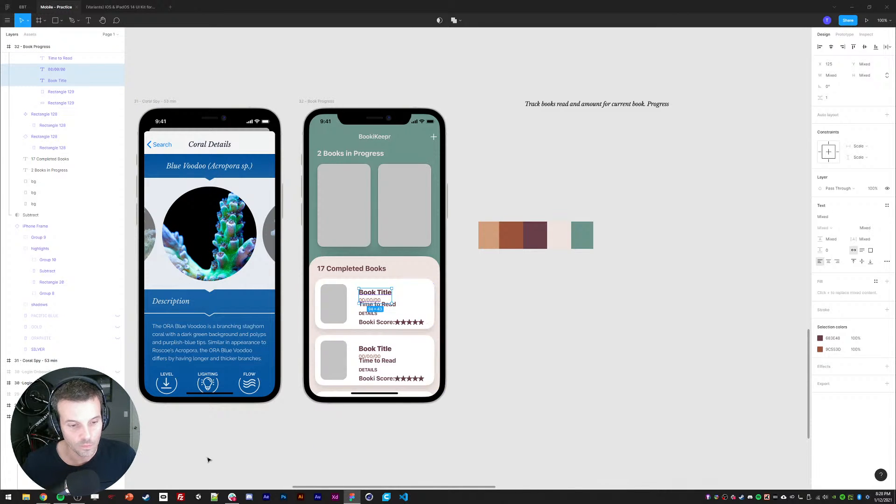
pyautogui.click(232, 496)
pyautogui.click(748, 304)
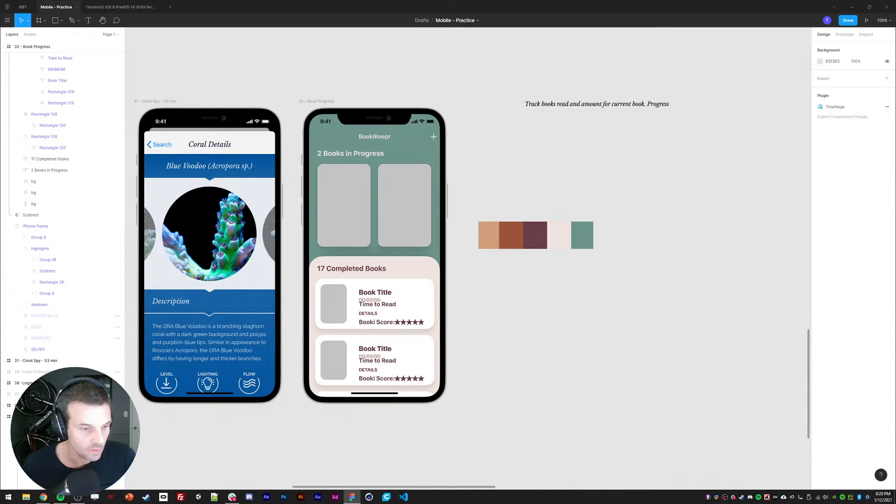
# - Switch to Chrome, search Google for "top sellers", view the Amazon Best Sellers page and return to the results
pyautogui.click(44, 497)
pyautogui.click(106, 19)
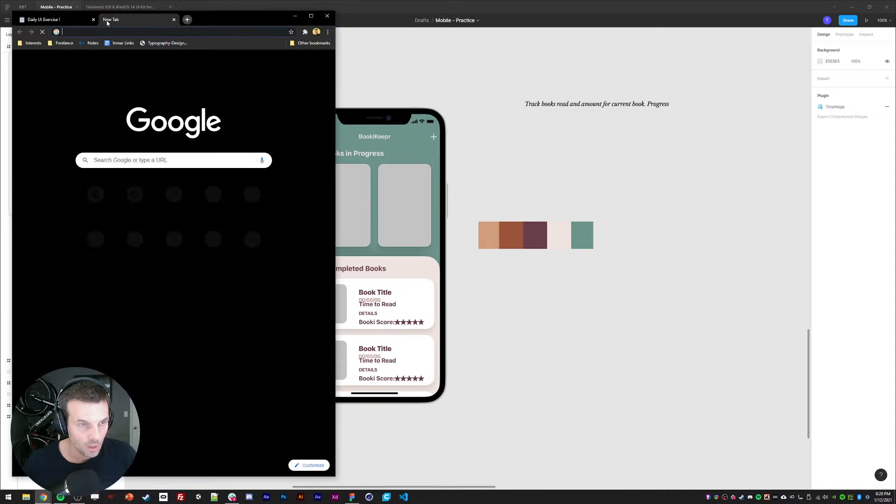
pyautogui.write('top sellers')
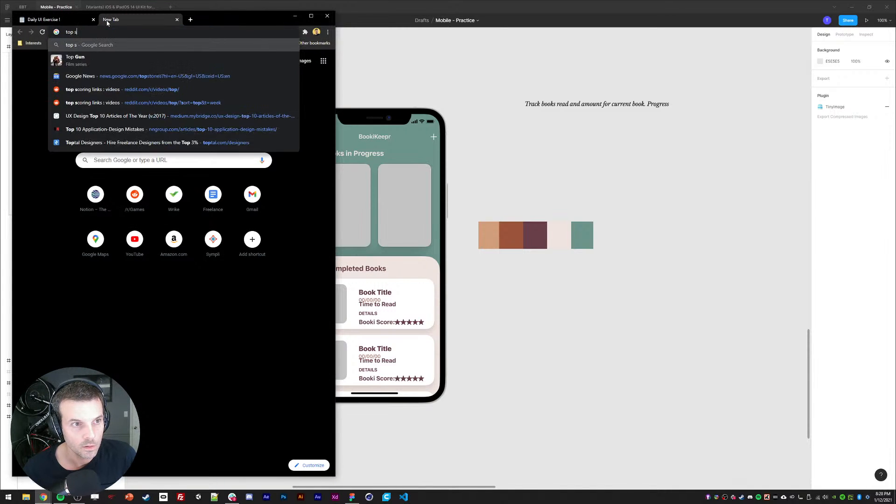
pyautogui.press('Return')
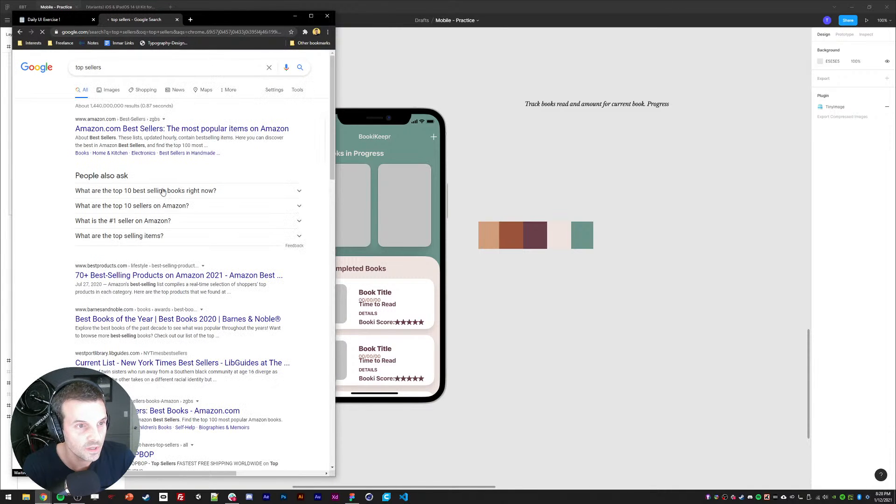
pyautogui.click(119, 132)
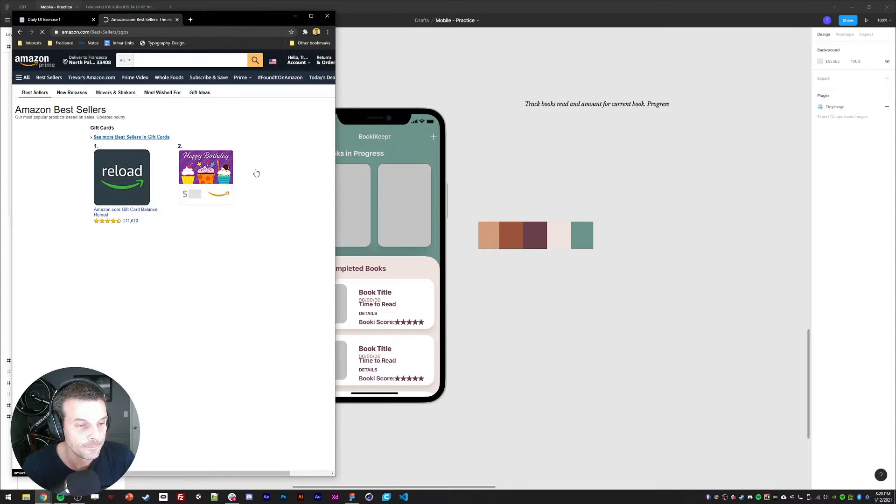
pyautogui.click(20, 32)
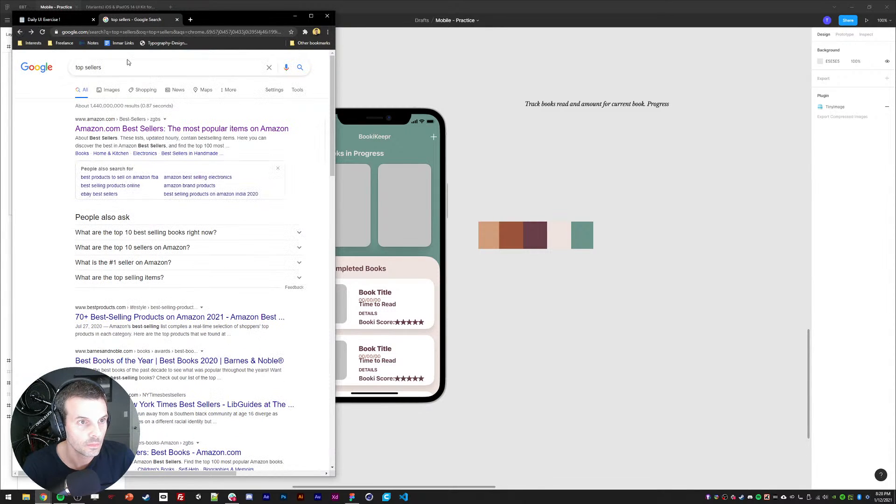
# - Search Google for "top seller books" and widen the browser window to show more book covers
pyautogui.click(133, 68)
pyautogui.press('BackSpace')
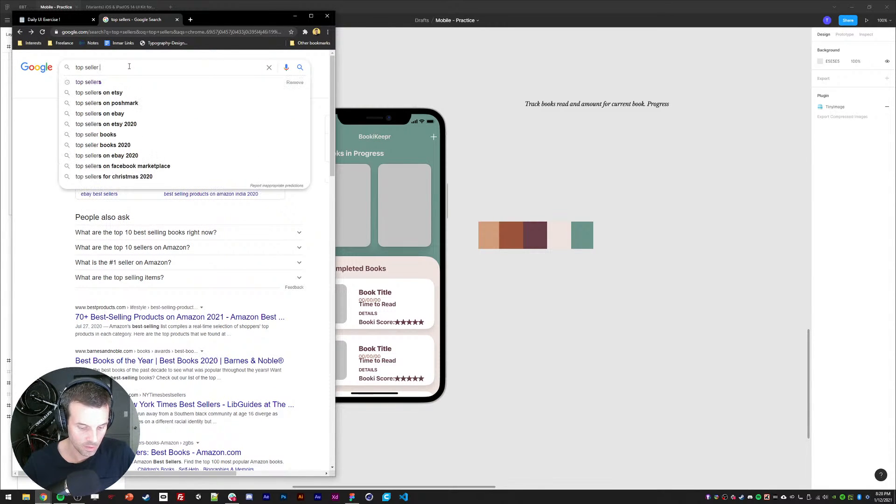
pyautogui.write('books')
pyautogui.press('Return')
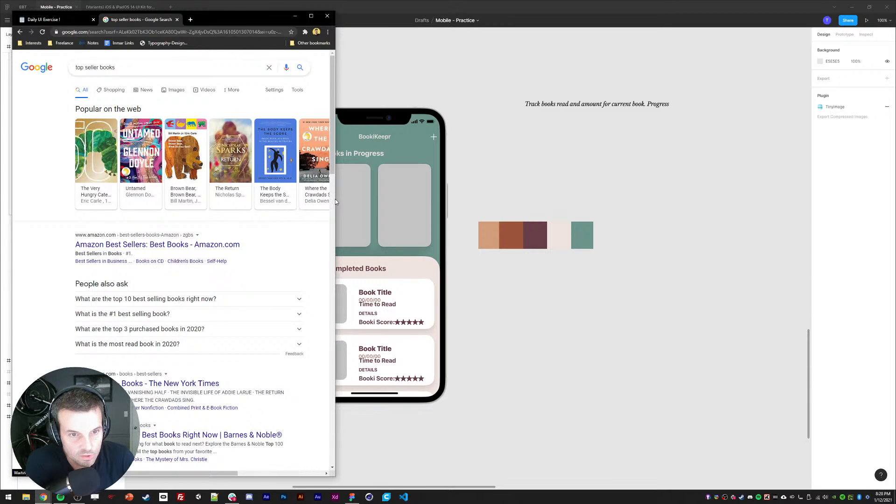
pyautogui.moveTo(335, 201); pyautogui.dragTo(444, 191)
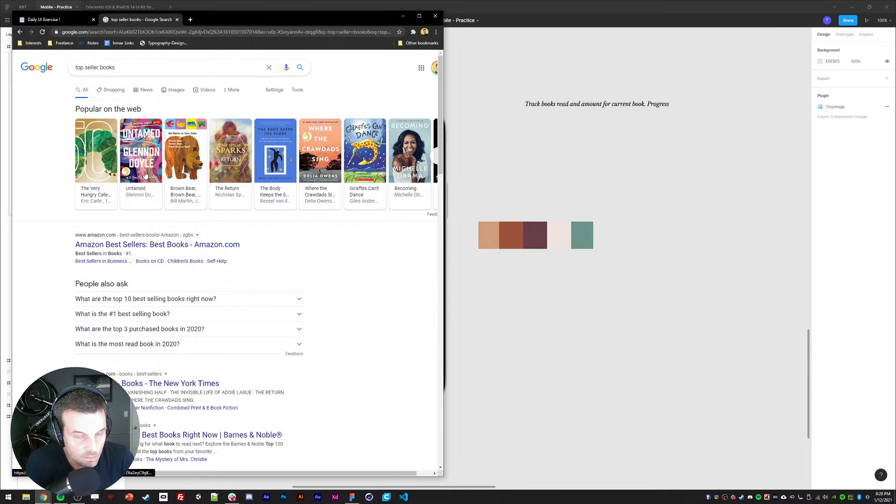
# - Open the image results for the book Becoming, preview the Black Enterprise picture and close the preview
pyautogui.click(410, 153)
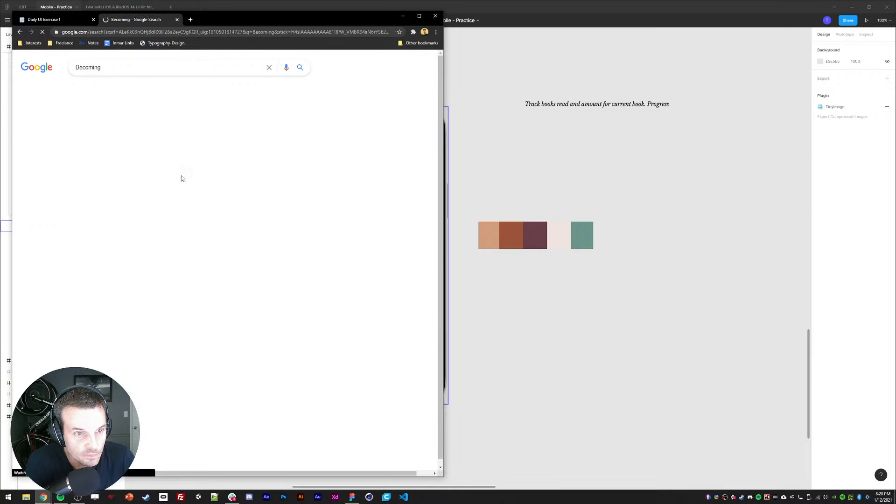
pyautogui.click(32, 167)
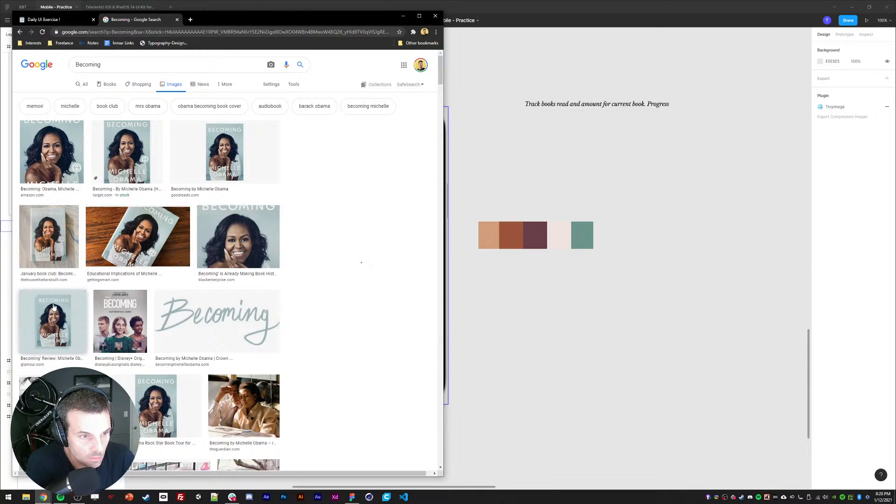
pyautogui.click(232, 249)
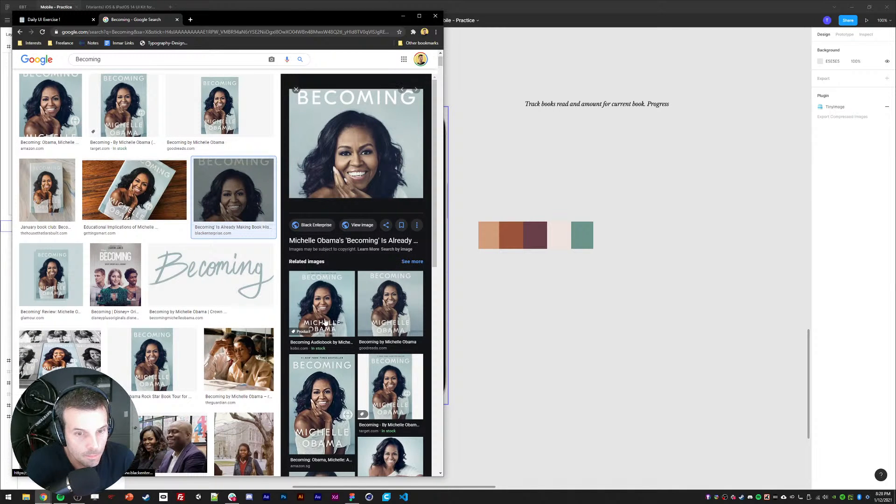
pyautogui.press('Escape')
pyautogui.scroll(1, 314, 252)
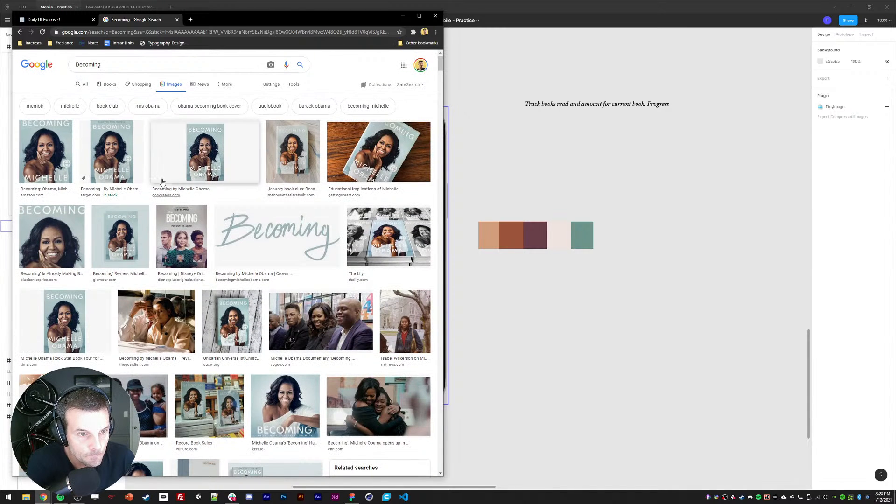
# - Copy the Amazon cover image of Becoming and paste it in Figma as the first book card's cover fill
pyautogui.click(61, 156)
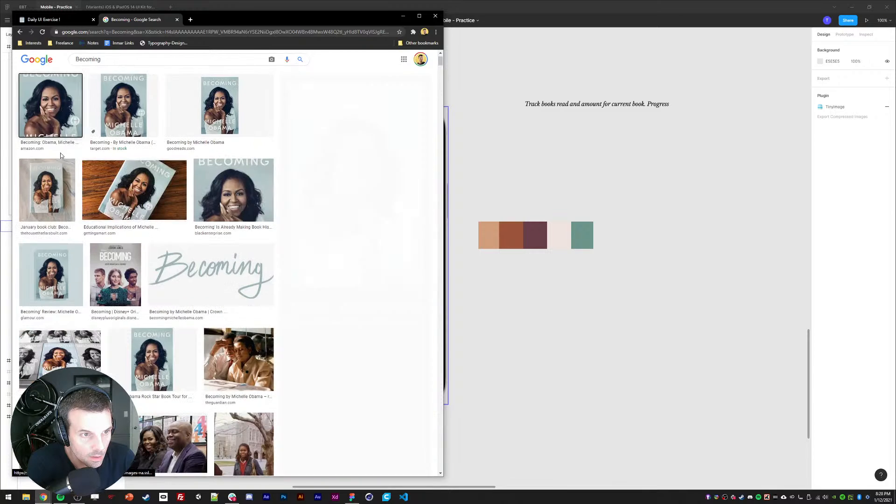
pyautogui.rightClick(349, 195)
pyautogui.click(372, 276)
pyautogui.click(482, 280)
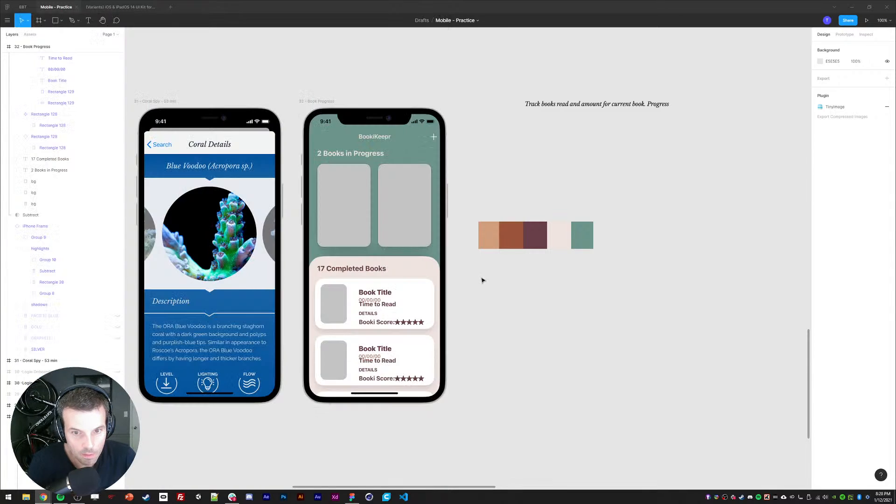
pyautogui.keyDown('ctrl'); pyautogui.click(344, 307); pyautogui.keyUp('ctrl')
pyautogui.hotkey('ctrl', 'v')
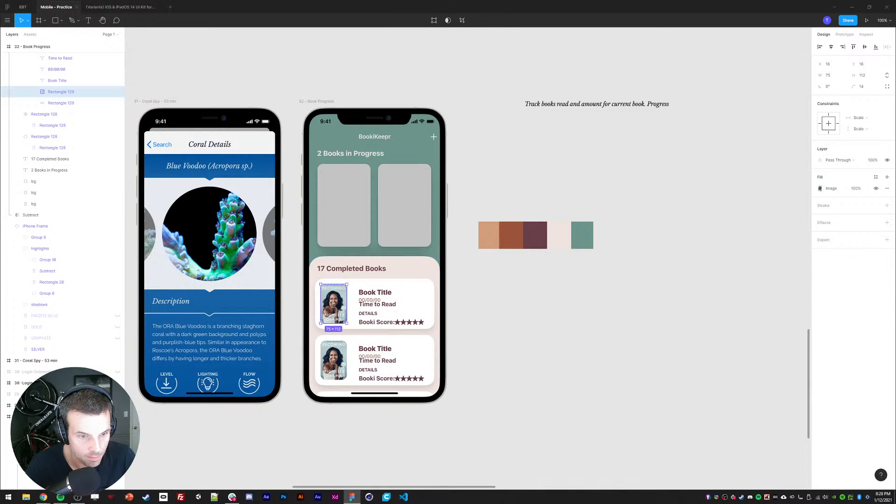
# - Bring up the Chrome window with the cover images again and move it out of the way of the Figma design
pyautogui.click(43, 497)
pyautogui.click(111, 473)
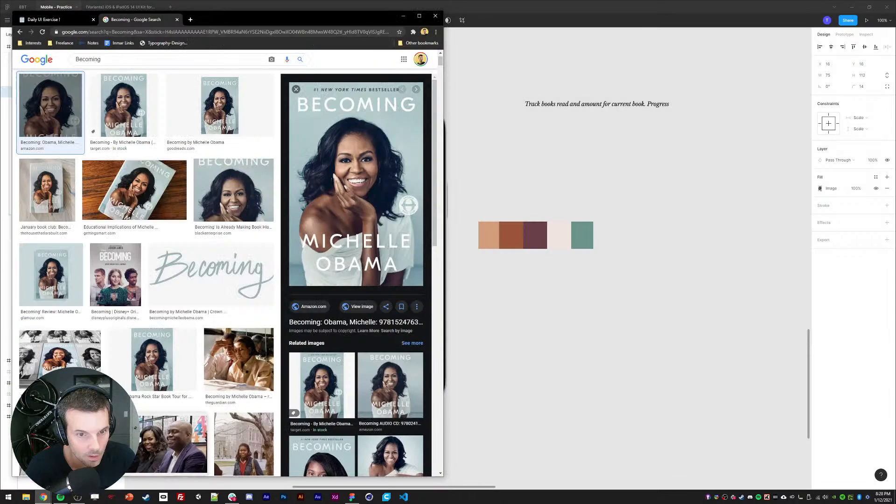
pyautogui.moveTo(269, 17); pyautogui.dragTo(0, 70)
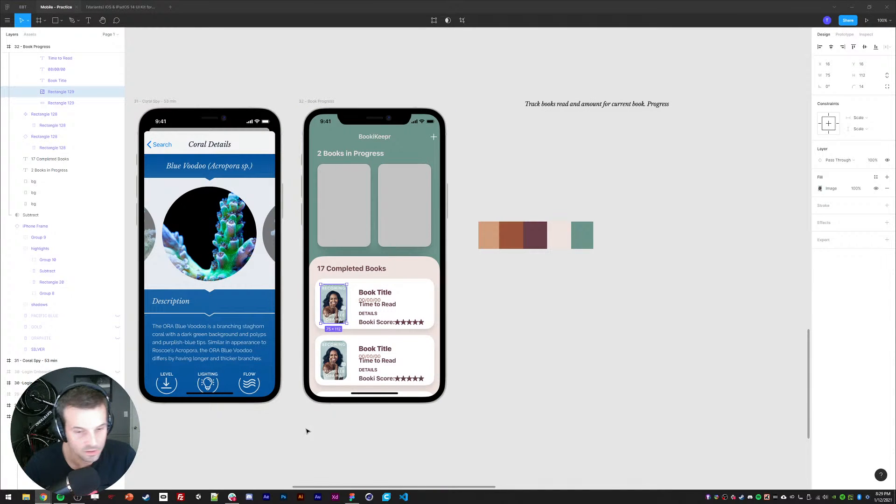
# - Change the first completed-book card's title to "Becoming" and move the title up within the card
pyautogui.doubleClick(374, 292)
pyautogui.write('Becomin')
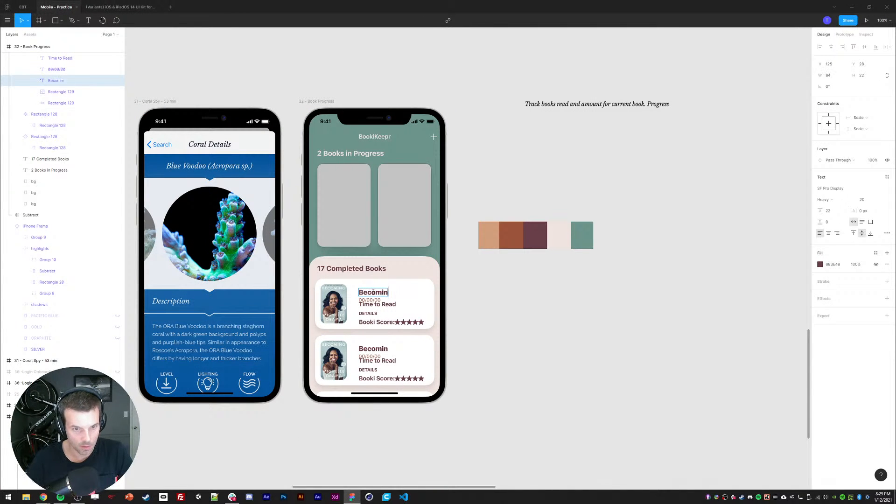
pyautogui.write('g')
pyautogui.press('Escape')
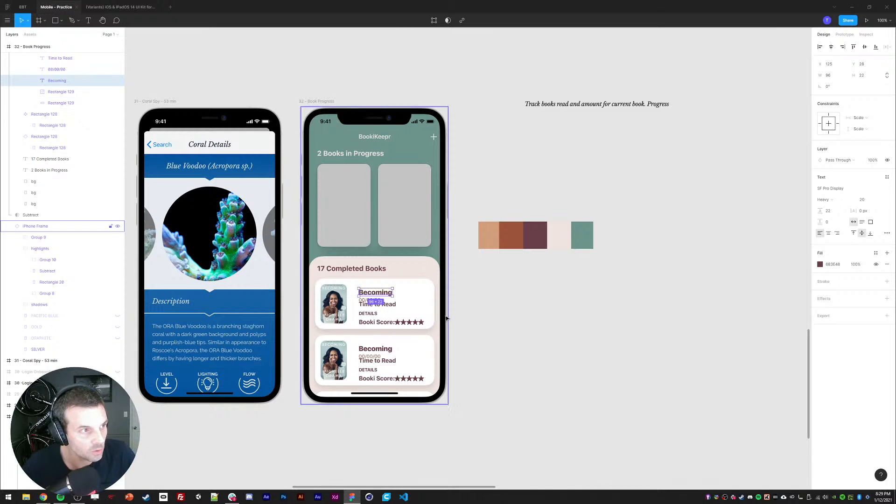
pyautogui.click(462, 324)
pyautogui.keyDown('ctrl'); pyautogui.click(367, 303); pyautogui.keyUp('ctrl')
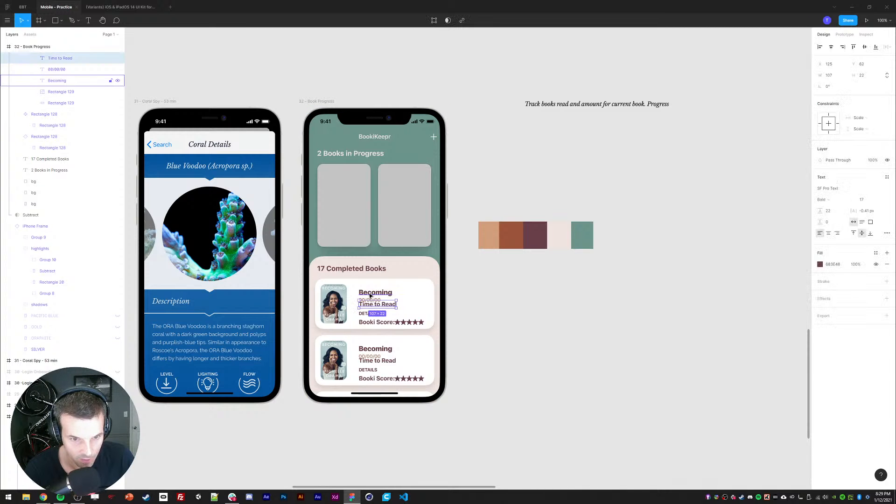
pyautogui.click(369, 293)
pyautogui.hotkey('shift', 'Up')
pyautogui.hotkey('shift', 'Up')
# - Duplicate the card's date line, move the copy up beneath the title and change its text to "Michelle Obama"
pyautogui.click(368, 303)
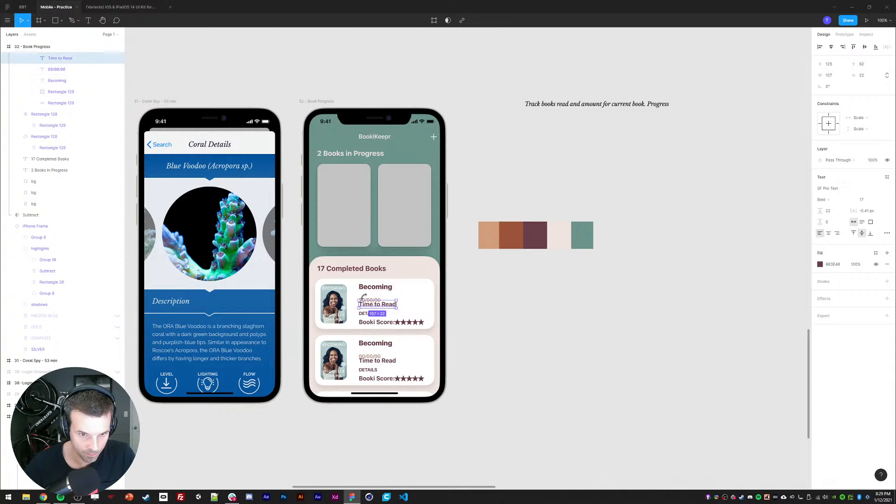
pyautogui.click(366, 300)
pyautogui.hotkey('ctrl', 'd')
pyautogui.hotkey('shift', 'Up')
pyautogui.press('Return')
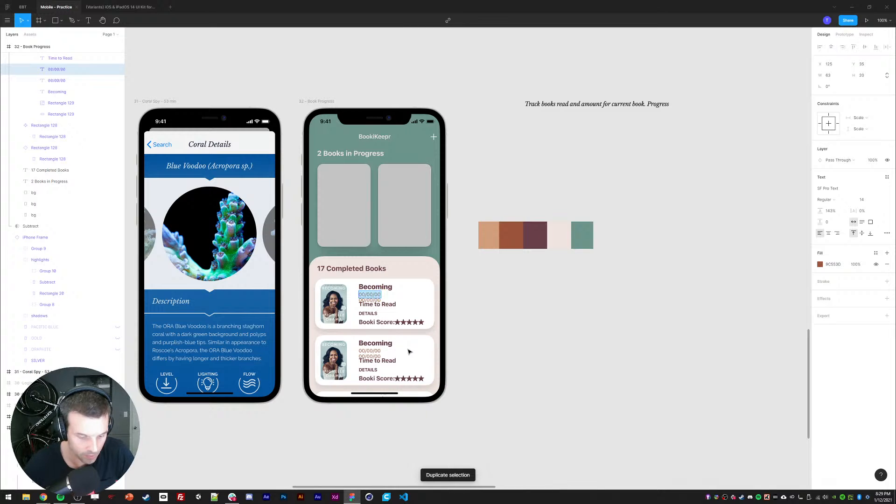
pyautogui.write('M')
pyautogui.write('ichelle Omaba')
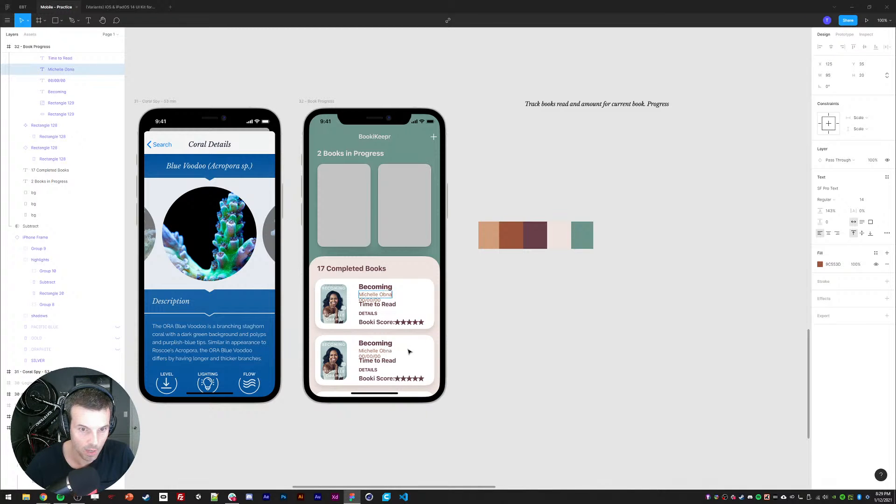
pyautogui.write('ma')
pyautogui.press('Escape')
# - Set the author line on the first card to Semibold weight and font size 13
pyautogui.click(826, 200)
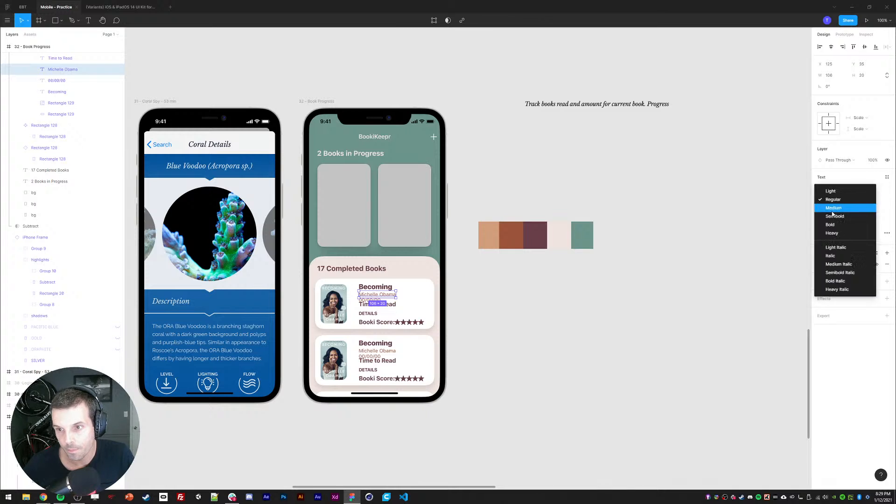
pyautogui.click(835, 216)
pyautogui.click(470, 331)
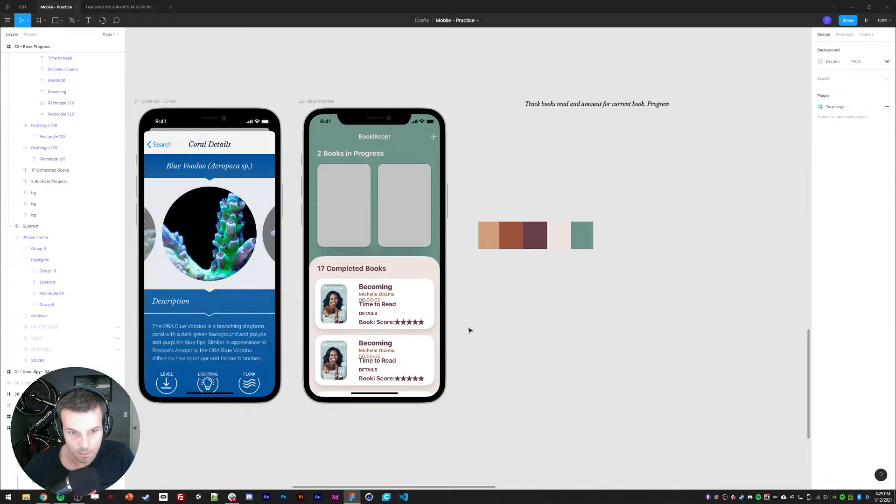
pyautogui.click(376, 294)
pyautogui.click(393, 314)
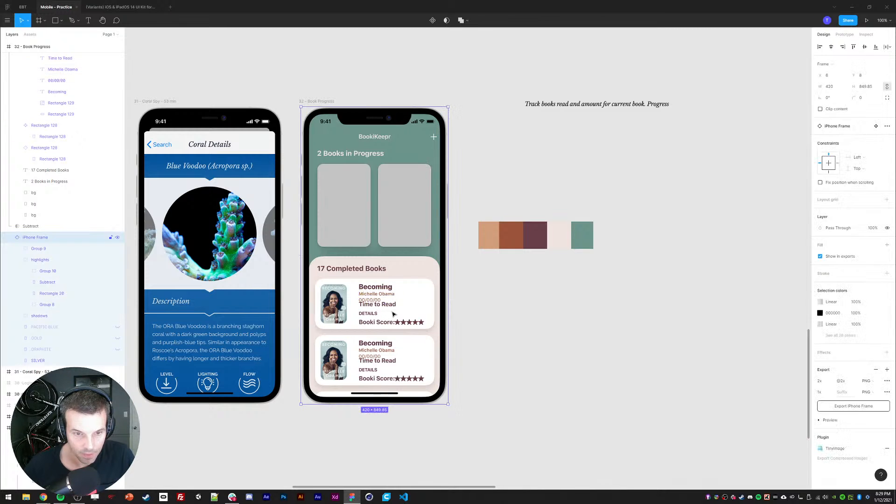
pyautogui.click(63, 69)
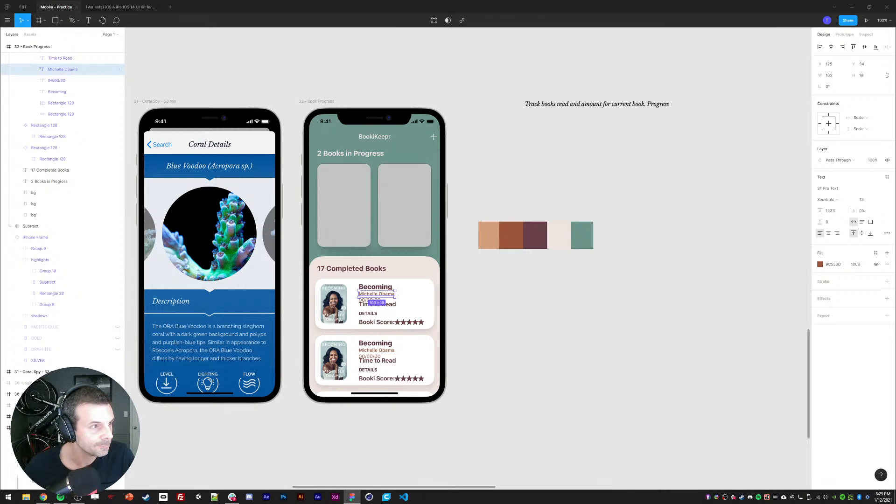
pyautogui.click(500, 318)
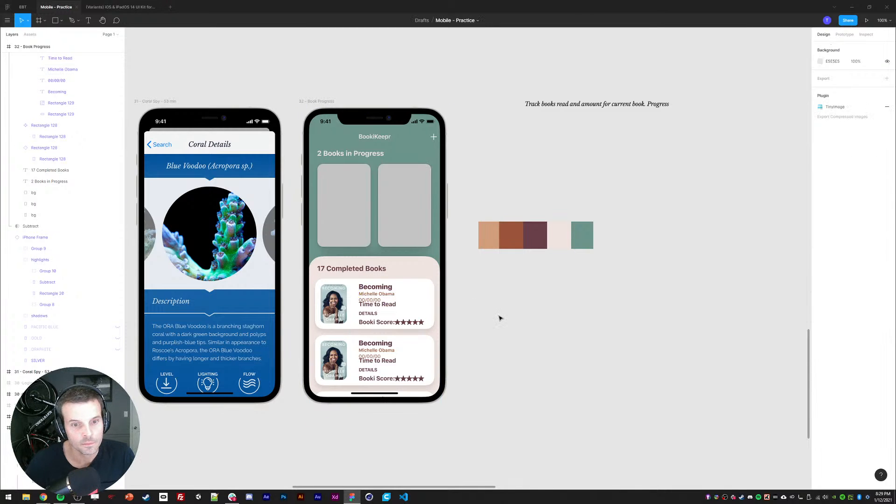
pyautogui.click(370, 294)
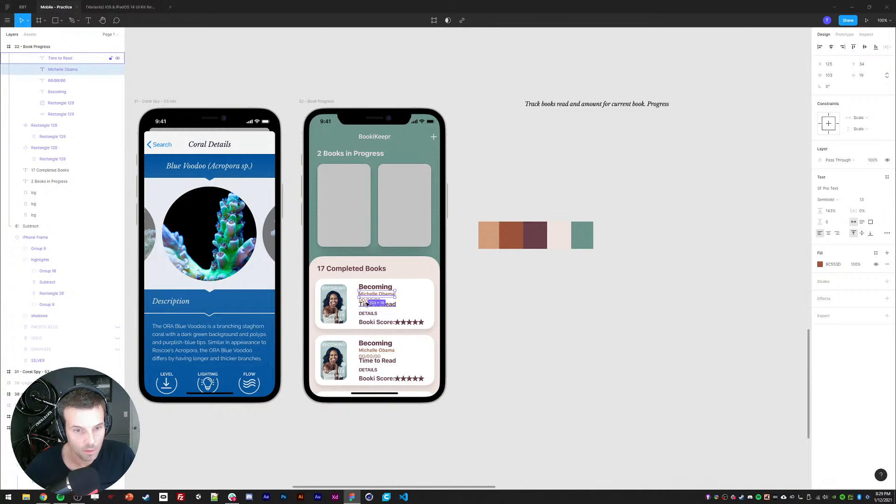
# - Move the "Time to Read" line slightly down to open space beneath the date line
pyautogui.click(366, 305)
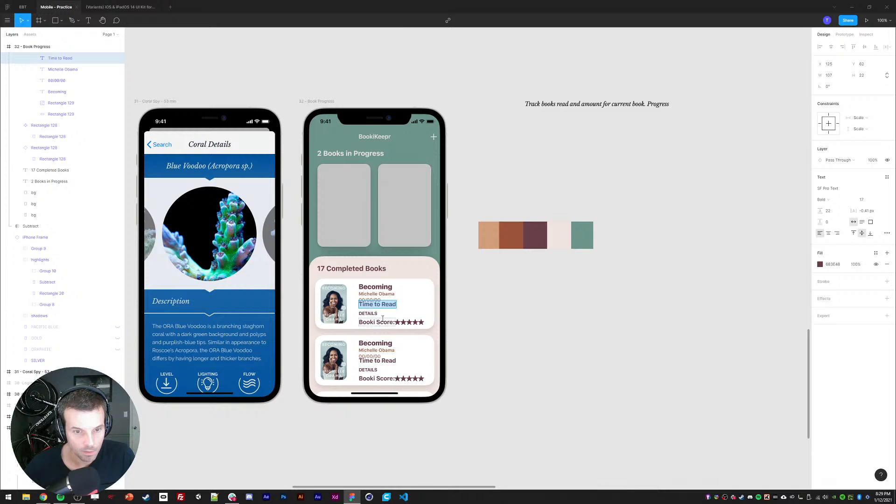
pyautogui.press('Escape')
pyautogui.moveTo(371, 306); pyautogui.dragTo(371, 309)
# - Change the first card's date line to "Finished: 12/25/20" and nudge it down away from the author line
pyautogui.doubleClick(370, 301)
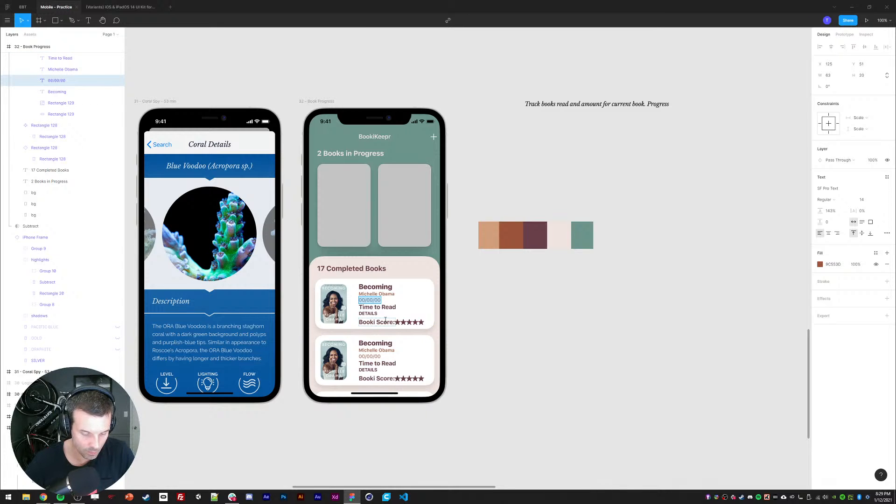
pyautogui.write('Finished: 12/25/20')
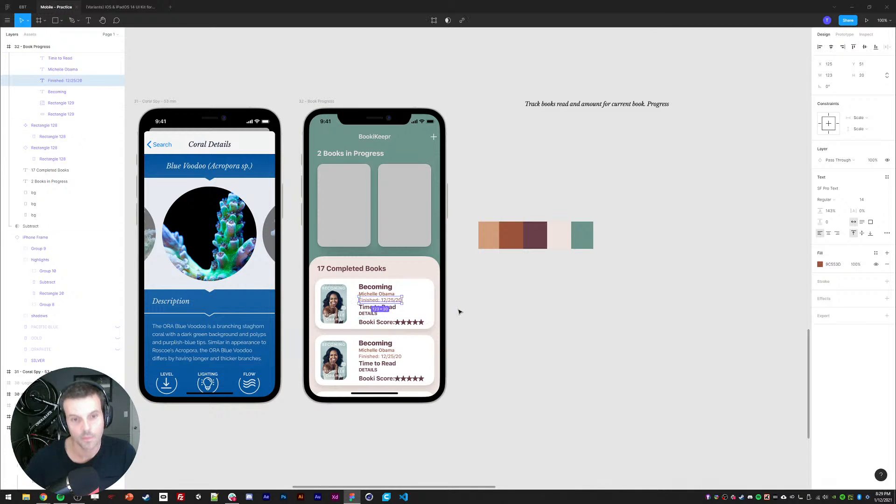
pyautogui.press('Down')
pyautogui.press('Down')
pyautogui.press('Down')
pyautogui.press('Down')
pyautogui.press('Down')
pyautogui.press('Down')
pyautogui.click(510, 319)
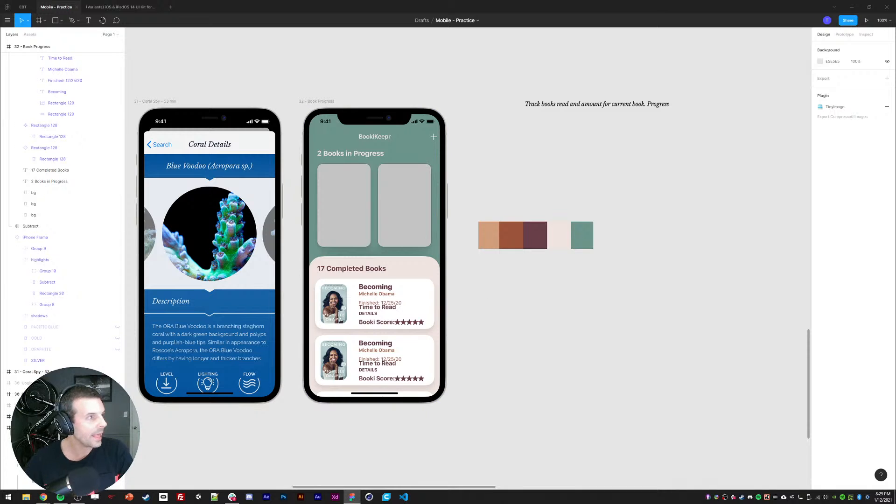
# - Switch to Chrome, go back to the top seller books results and move the browser window aside
pyautogui.hotkey('alt', 'Tab')
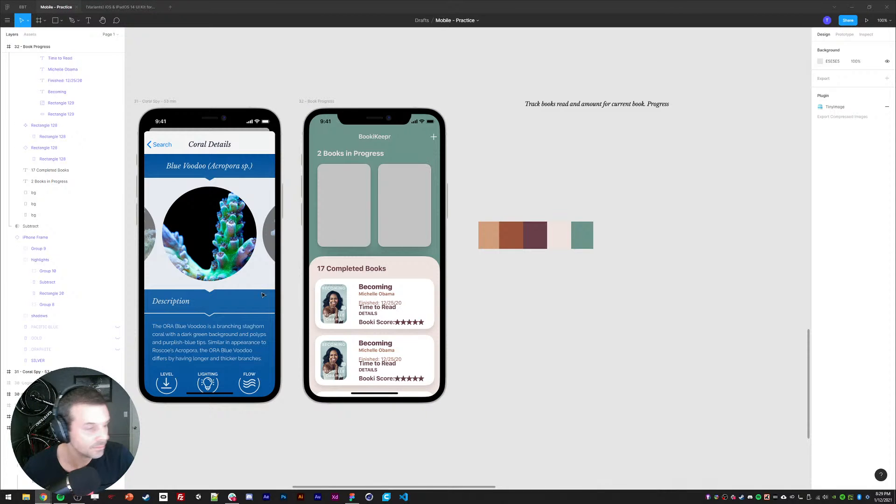
pyautogui.click(508, 324)
pyautogui.moveTo(489, 312); pyautogui.dragTo(494, 309)
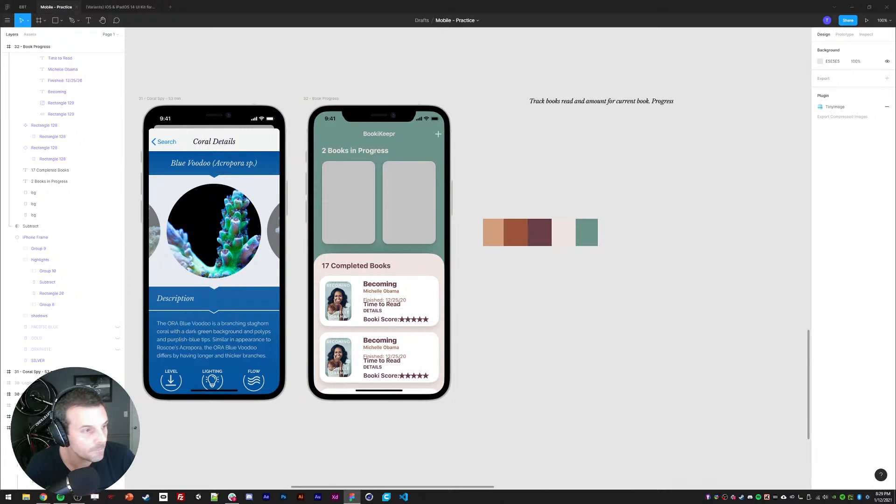
pyautogui.hotkey('alt', 'Tab')
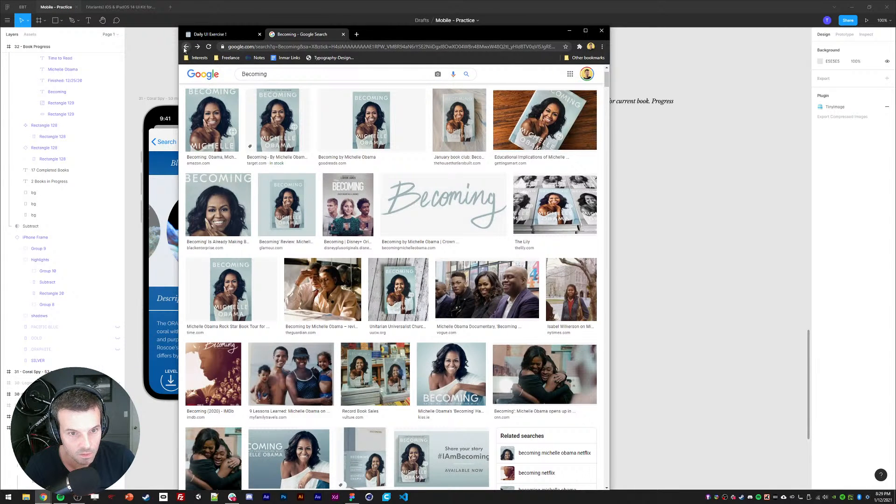
pyautogui.click(186, 47)
pyautogui.click(186, 47)
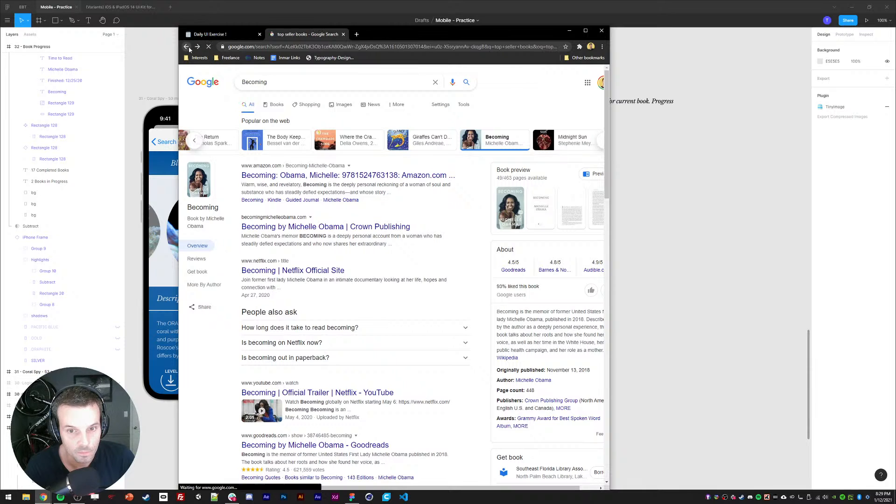
pyautogui.moveTo(485, 41); pyautogui.dragTo(628, 41)
# - Copy the Amazon cover image of The Very Hungry Caterpillar and paste it in Figma as the second book card's cover fill
pyautogui.click(413, 175)
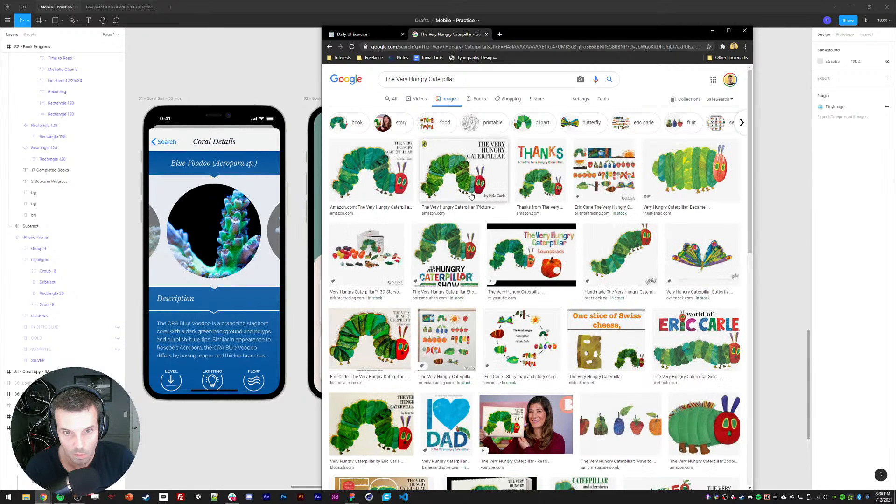
pyautogui.click(368, 168)
pyautogui.rightClick(649, 167)
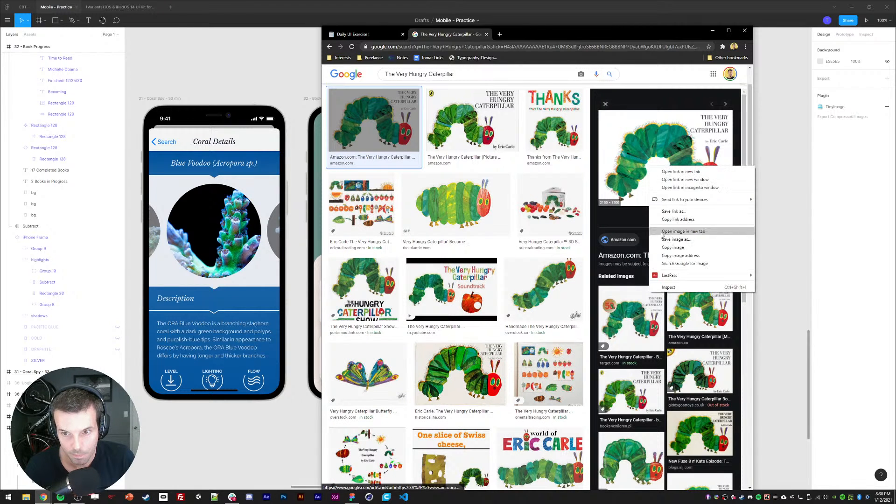
pyautogui.click(672, 247)
pyautogui.hotkey('alt', 'Tab')
pyautogui.keyDown('ctrl'); pyautogui.click(343, 349); pyautogui.keyUp('ctrl')
pyautogui.hotkey('ctrl', 'v')
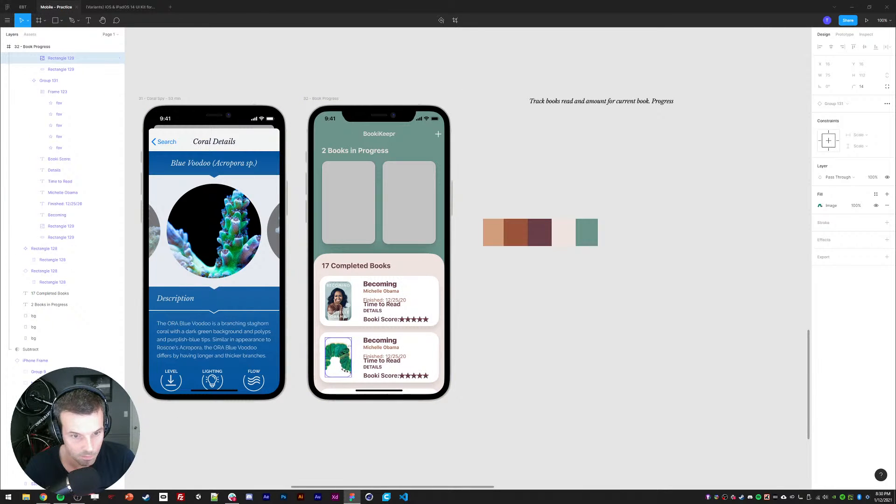
# - Return to the book results in Chrome, choose Untamed and open its book preview at the front cover
pyautogui.hotkey('alt', 'Tab')
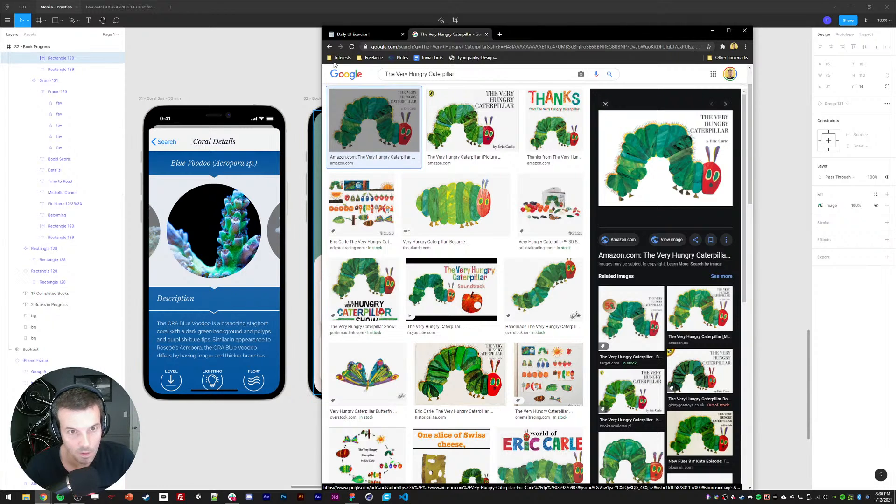
pyautogui.click(329, 47)
pyautogui.click(329, 47)
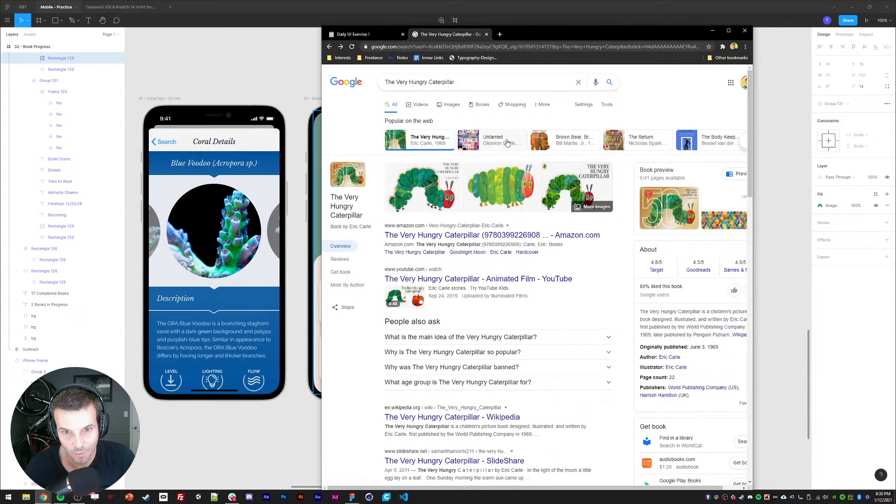
pyautogui.click(469, 141)
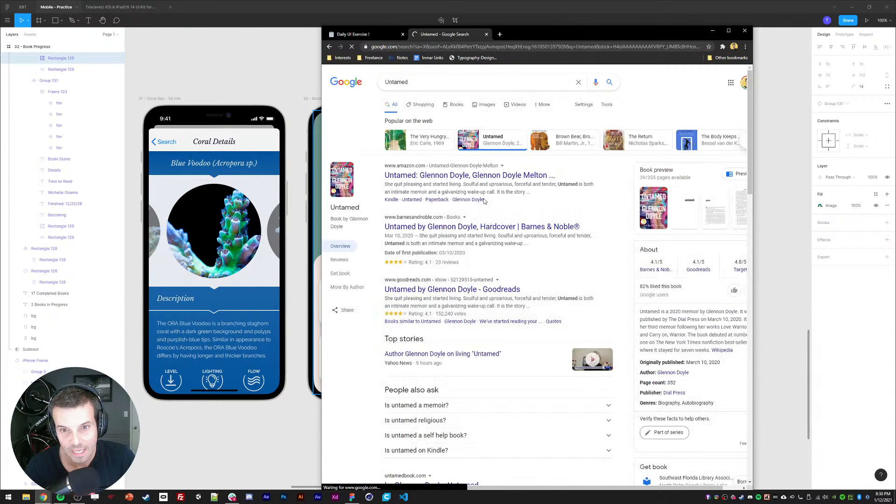
pyautogui.click(645, 208)
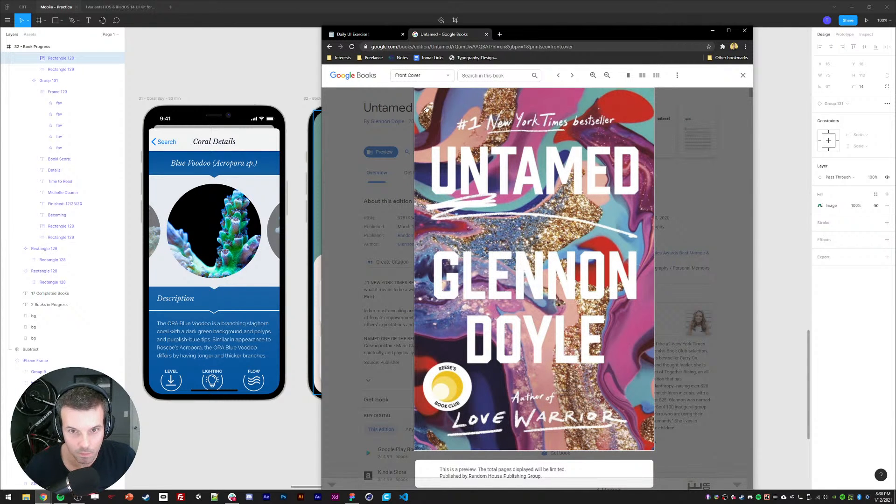
# - Capture the Untamed front cover from the screen and paste it in Figma as the second book card's cover fill
pyautogui.moveTo(415, 87); pyautogui.dragTo(647, 447)
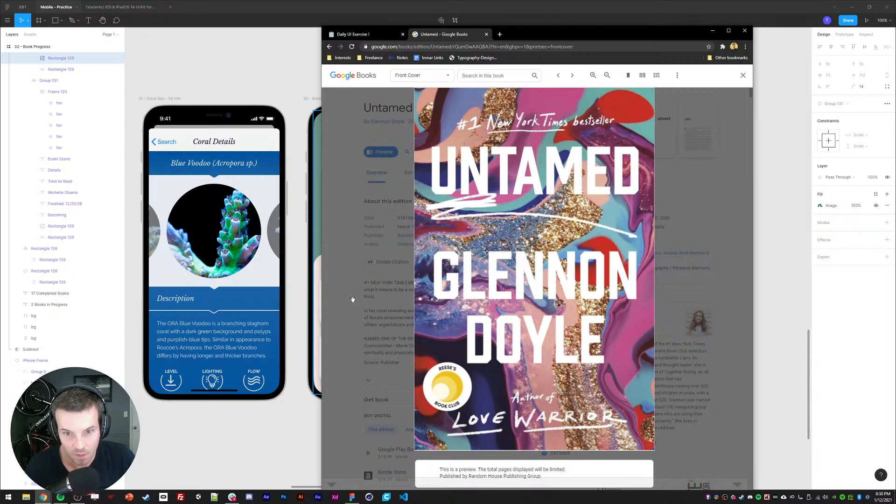
pyautogui.click(284, 299)
pyautogui.keyDown('ctrl'); pyautogui.click(341, 357); pyautogui.keyUp('ctrl')
pyautogui.hotkey('ctrl', 'v')
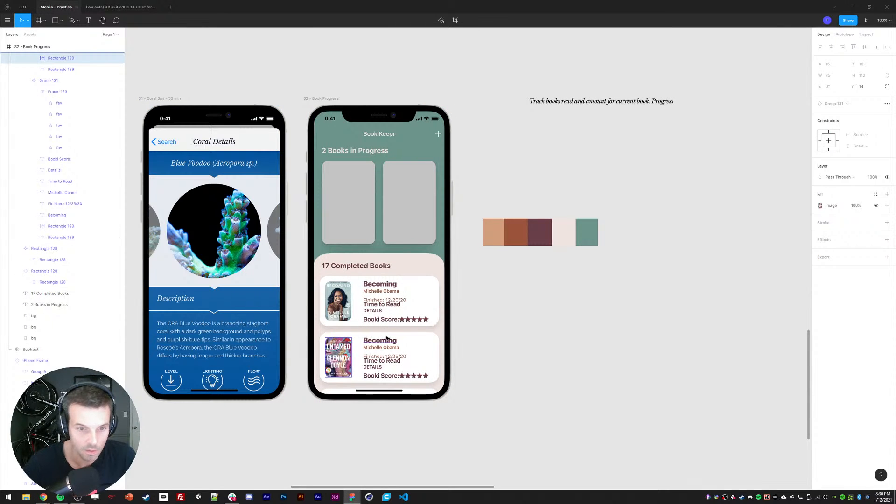
# - Change the second card's title to "Untamed" and its author line to "Glennon Doyle"
pyautogui.doubleClick(380, 339)
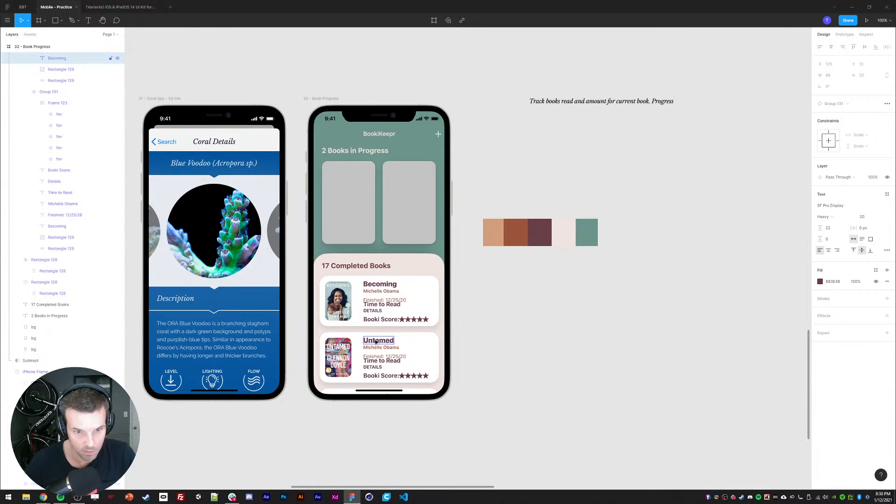
pyautogui.click(380, 349)
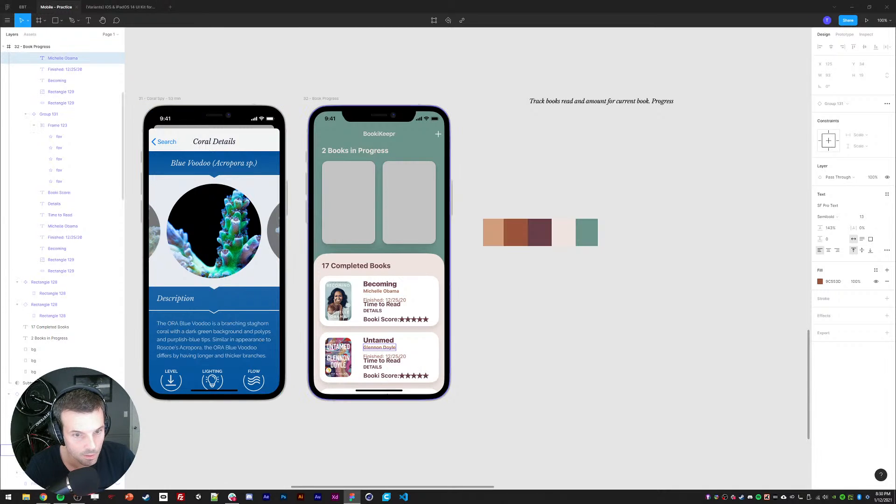
# - Switch to Chrome, look through the image results for the book The Return and go back to its main results
pyautogui.click(43, 497)
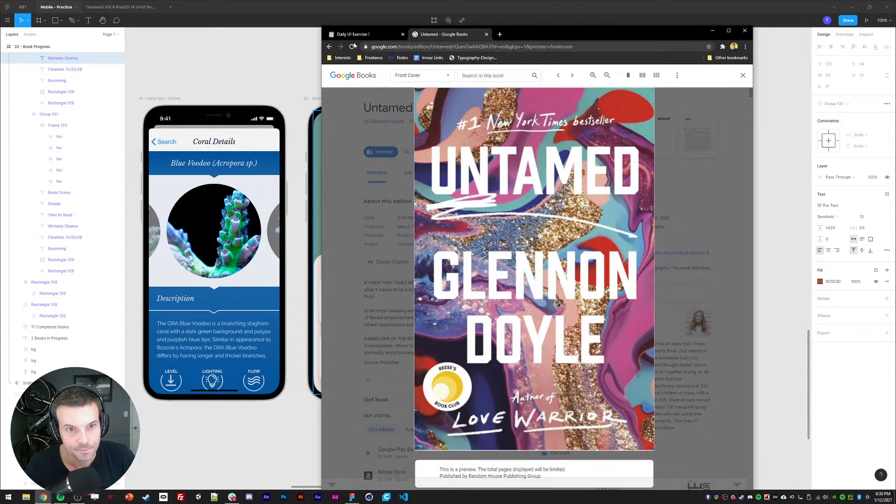
pyautogui.click(329, 47)
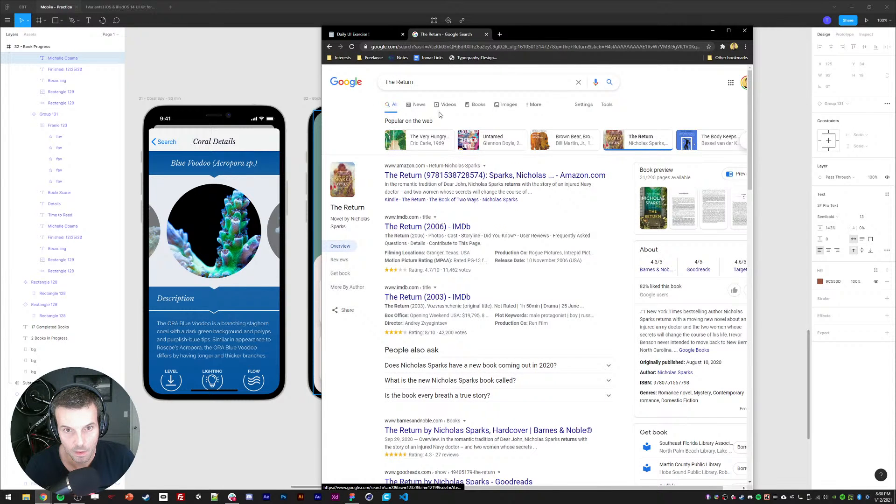
pyautogui.click(506, 105)
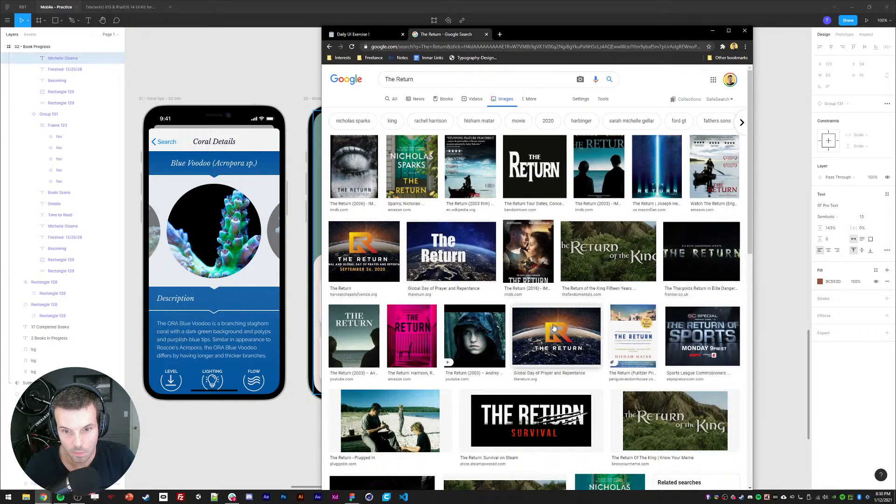
pyautogui.scroll(-5, 523, 340)
pyautogui.scroll(-1, 523, 341)
pyautogui.click(329, 48)
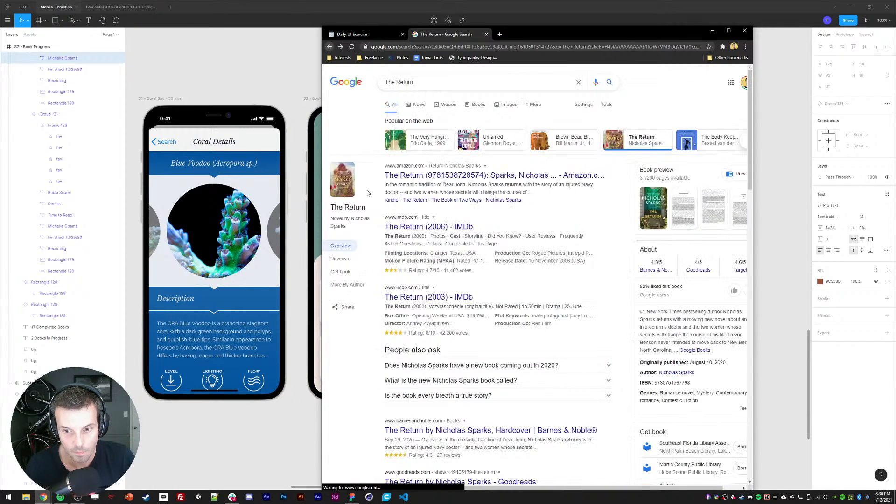
# - Search Google Images for "The Return book sparks"
pyautogui.click(341, 184)
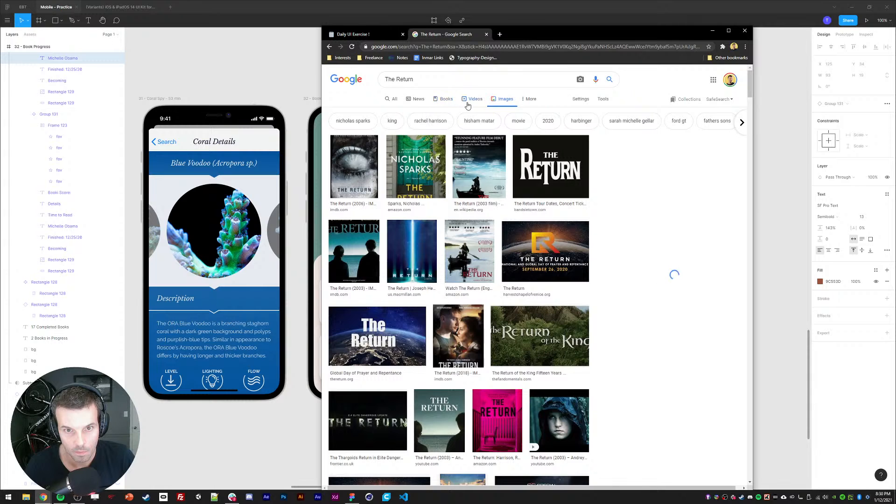
pyautogui.click(429, 81)
pyautogui.write('booik')
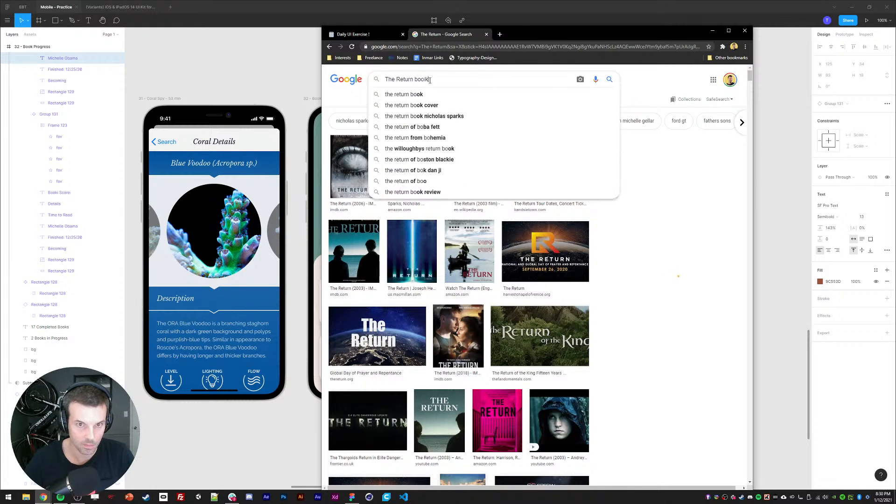
pyautogui.press('Return')
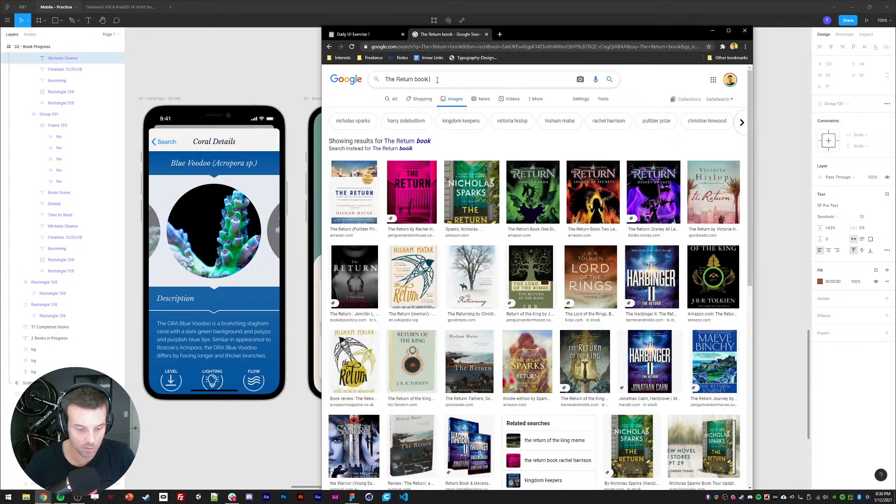
pyautogui.press('Return')
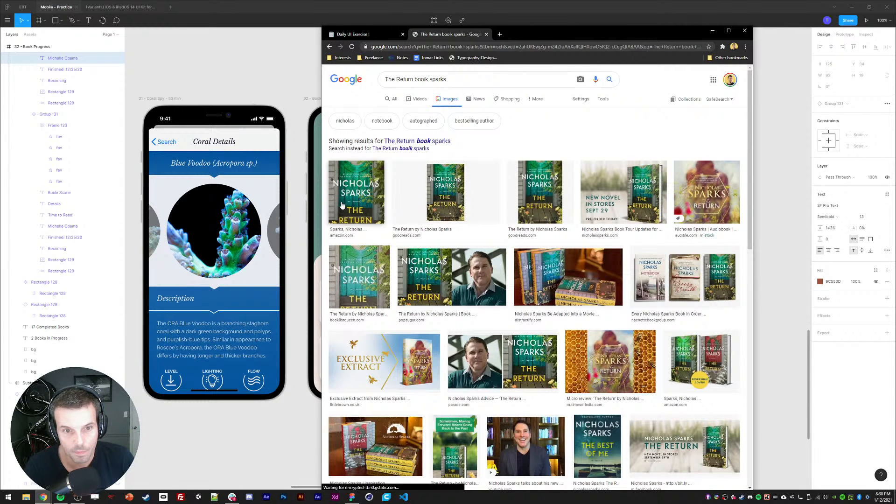
# - Open the first image result showing the green Nicholas Sparks cover of The Return and copy its image
pyautogui.click(350, 190)
pyautogui.rightClick(653, 189)
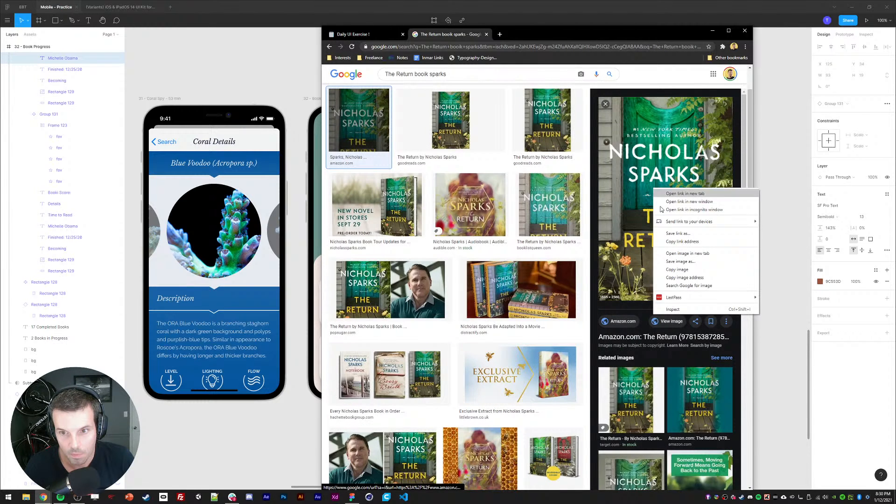
pyautogui.click(680, 270)
# - Switch to Figma and paste the copied cover as the image fill of the third book card's cover rectangle
pyautogui.click(778, 216)
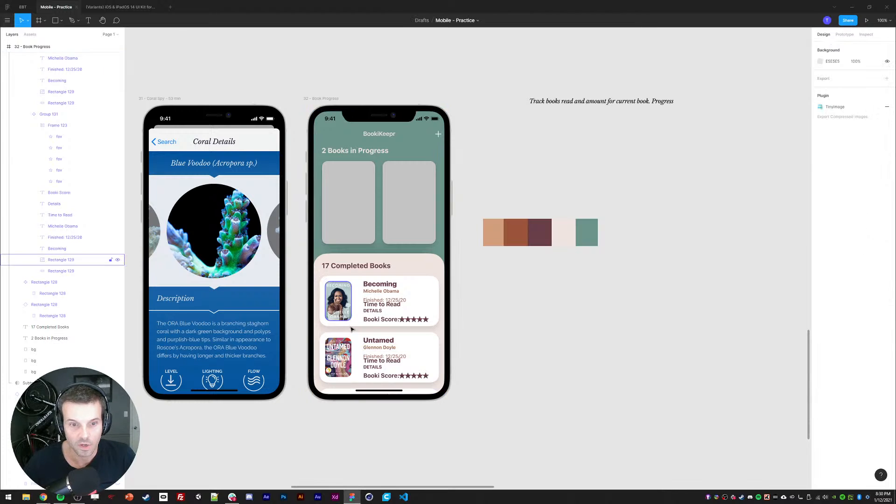
pyautogui.click(340, 354)
pyautogui.scroll(2, 61, 170)
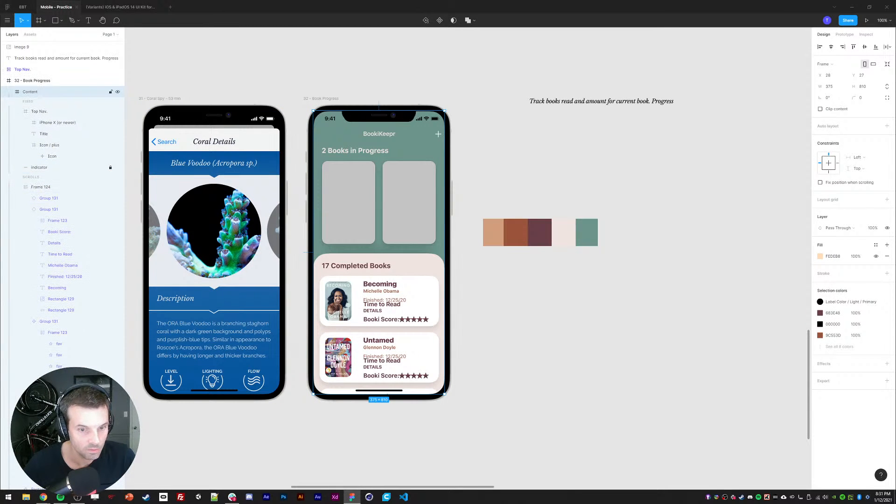
pyautogui.doubleClick(337, 362)
pyautogui.click(25, 209)
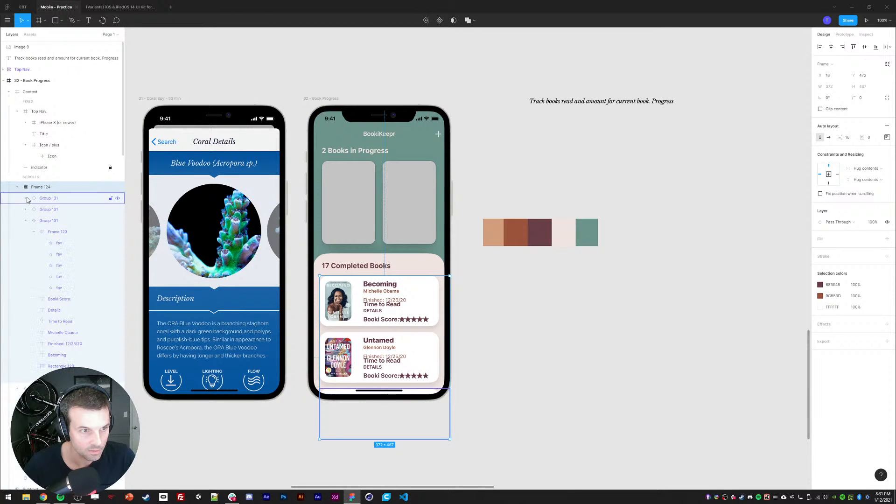
pyautogui.click(26, 199)
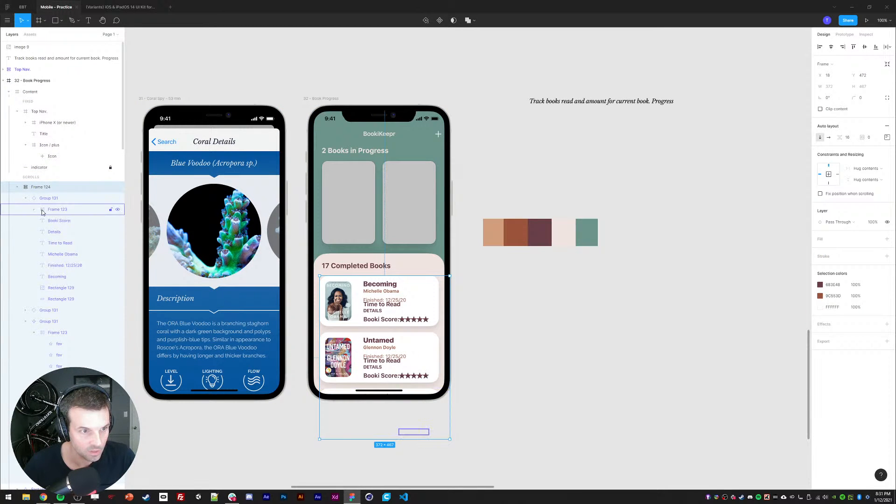
pyautogui.click(50, 289)
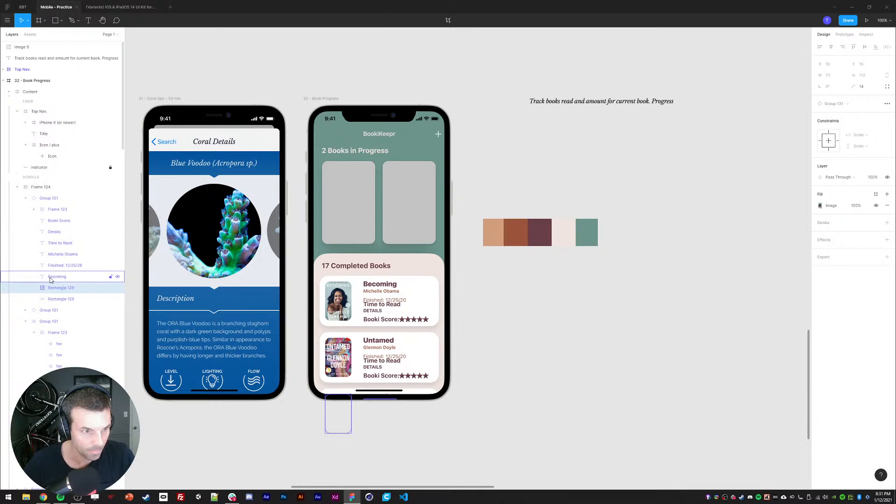
# - Replace the third card's Time to Read text with "The Return" and hide the second card to reveal the third
pyautogui.click(57, 244)
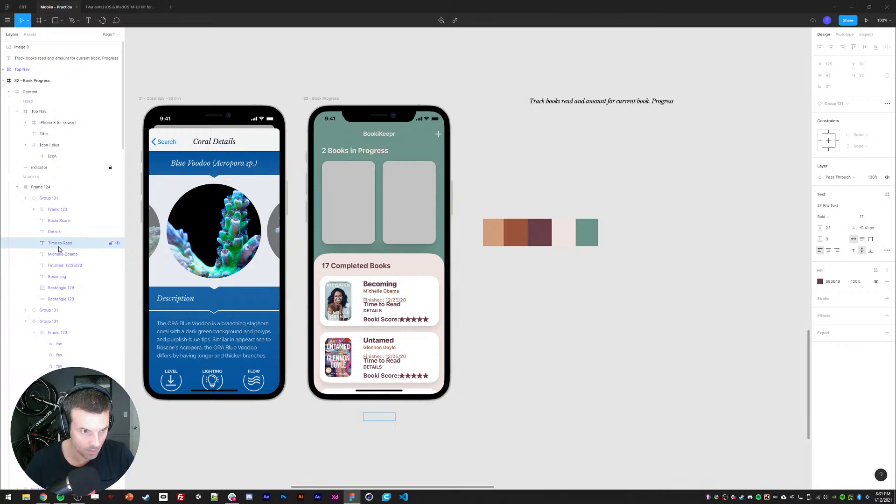
pyautogui.press('Return')
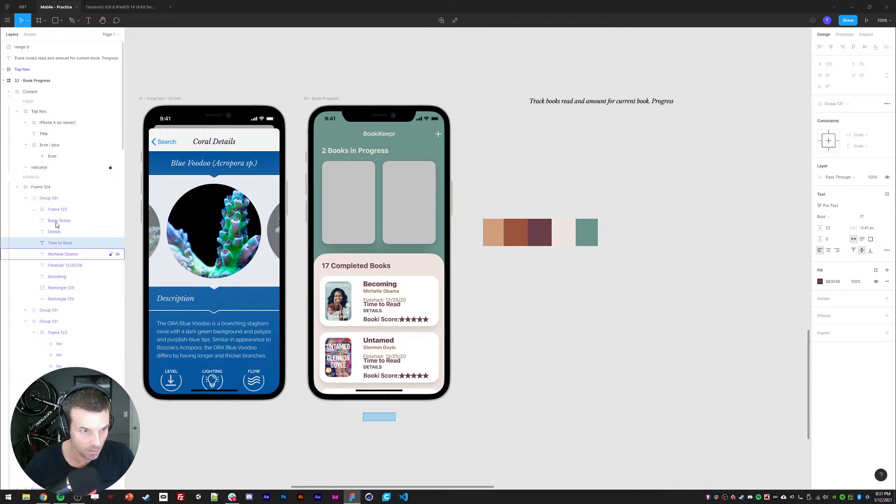
pyautogui.click(118, 310)
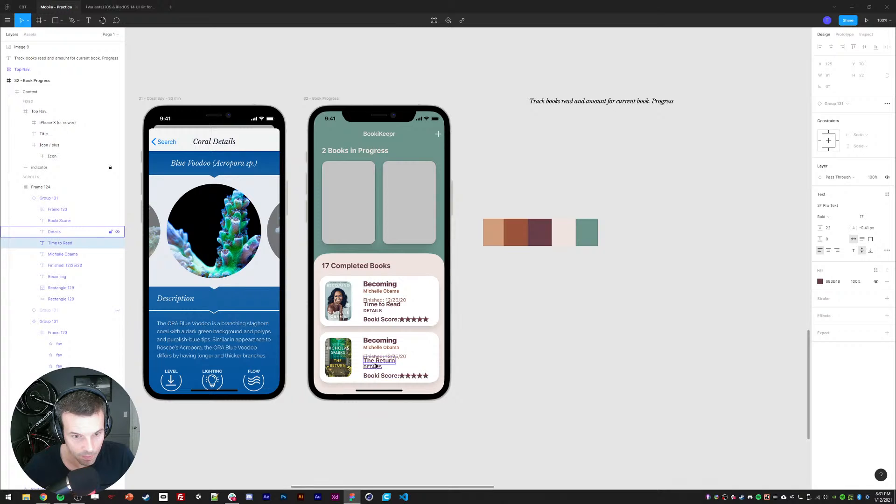
# - Change the third card's title to "The Return" and its author to "Nicholas Sparks", and show the second card again
pyautogui.click(376, 342)
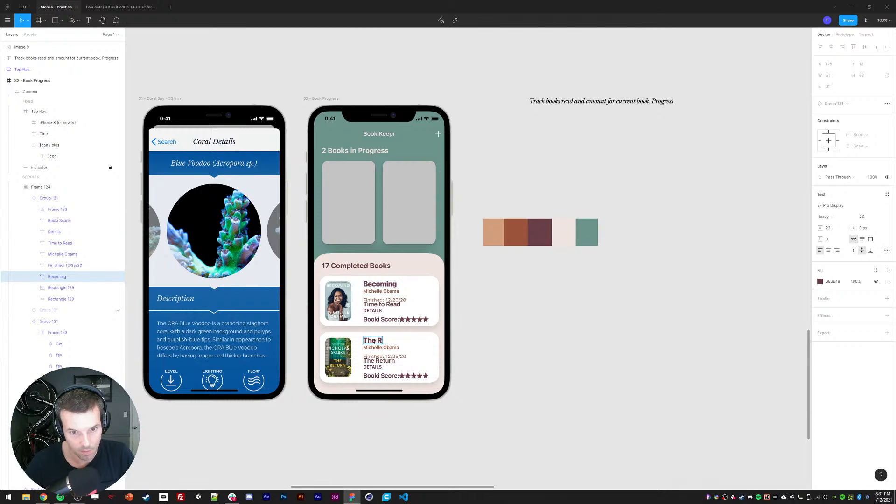
pyautogui.click(382, 348)
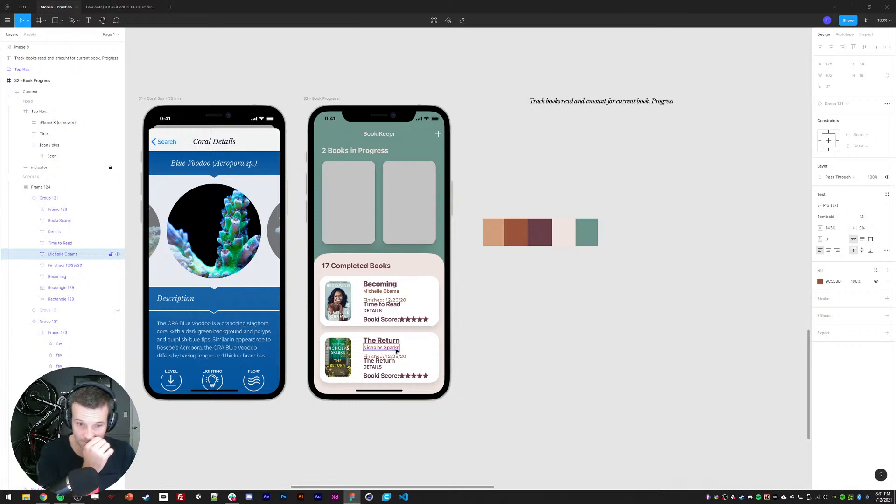
pyautogui.click(505, 360)
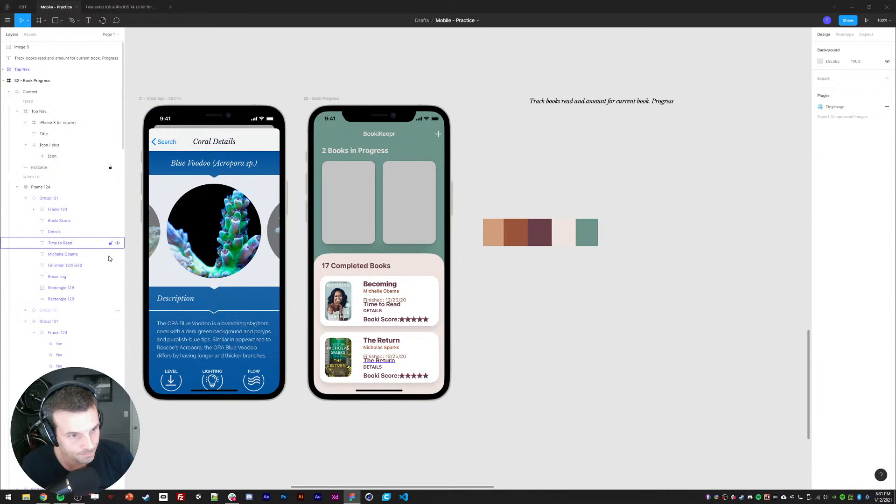
pyautogui.click(119, 310)
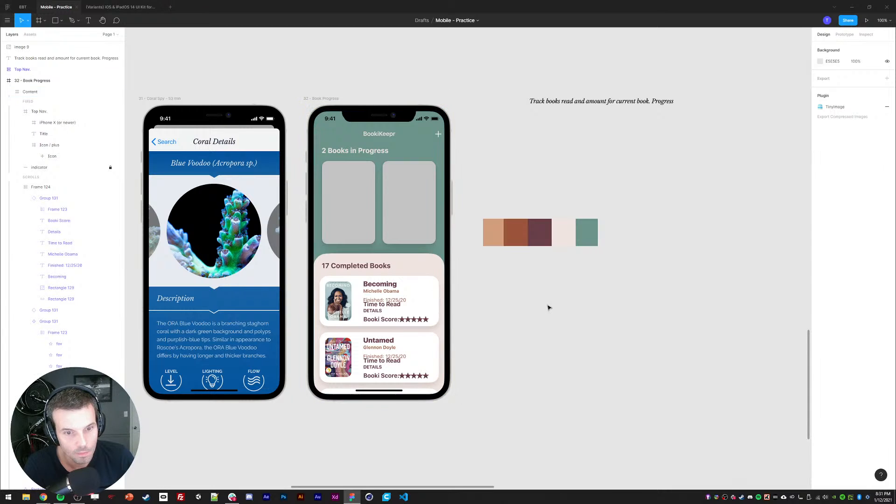
# - Hide the Finished date, Time to Read and Details text lines in the Becoming card
pyautogui.keyDown('ctrl'); pyautogui.click(373, 301); pyautogui.keyUp('ctrl')
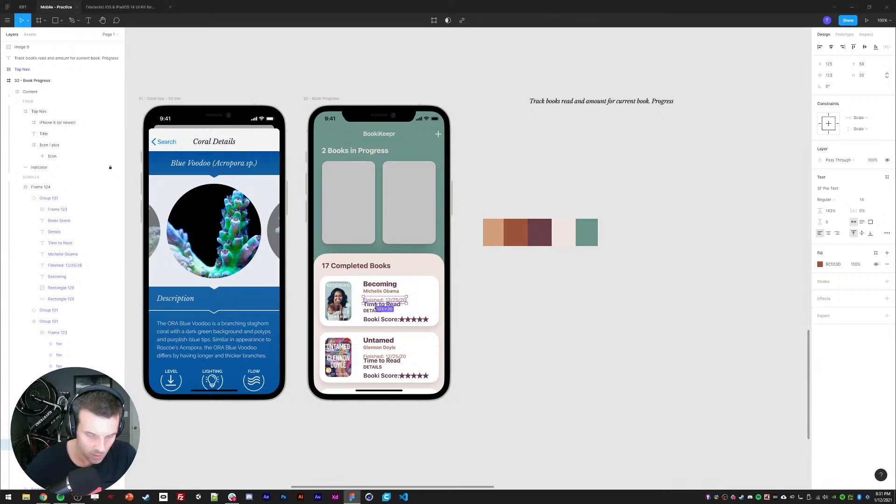
pyautogui.hotkey('ctrl', 'shift', 'h')
pyautogui.keyDown('ctrl'); pyautogui.click(394, 306); pyautogui.keyUp('ctrl')
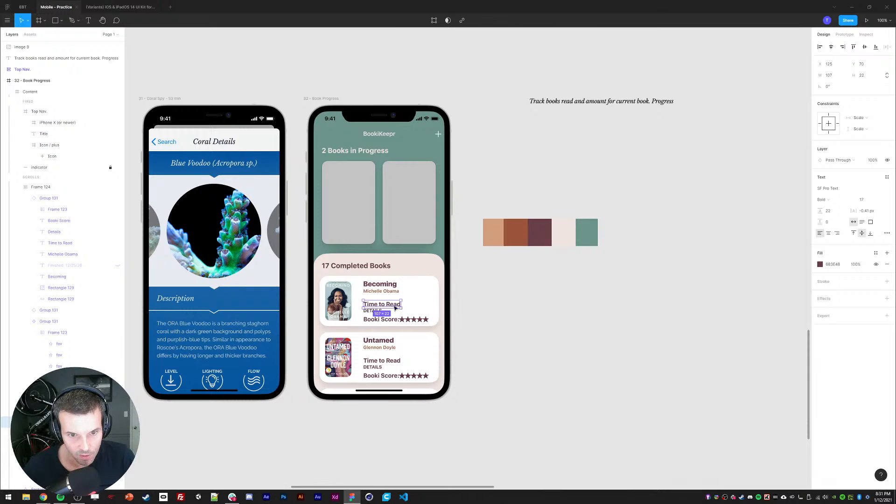
pyautogui.moveTo(395, 307); pyautogui.dragTo(393, 306)
pyautogui.hotkey('ctrl', 'shift', 'h')
pyautogui.keyDown('ctrl'); pyautogui.click(369, 312); pyautogui.keyUp('ctrl')
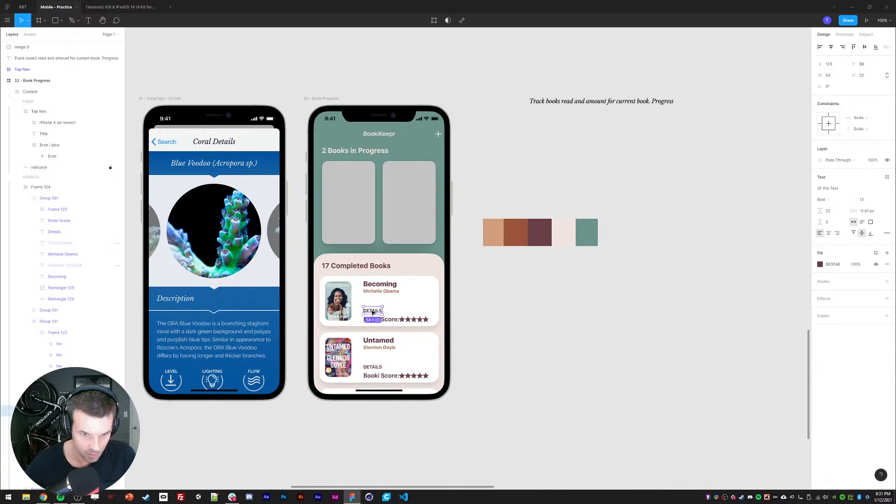
pyautogui.hotkey('ctrl', 'shift', 'h')
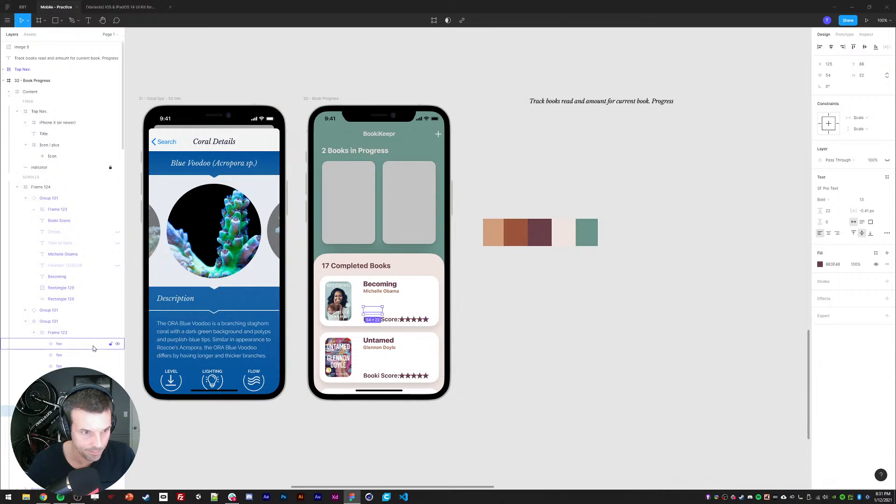
# - Show the Becoming card's Finished date line again and move it down to Y 67
pyautogui.click(66, 445)
pyautogui.hotkey('ctrl', 'shift', 'h')
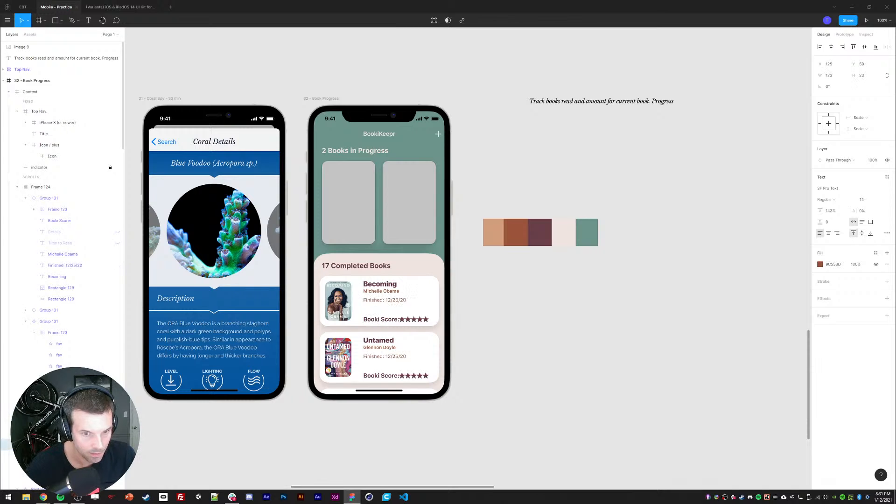
pyautogui.hotkey('shift', 'Down')
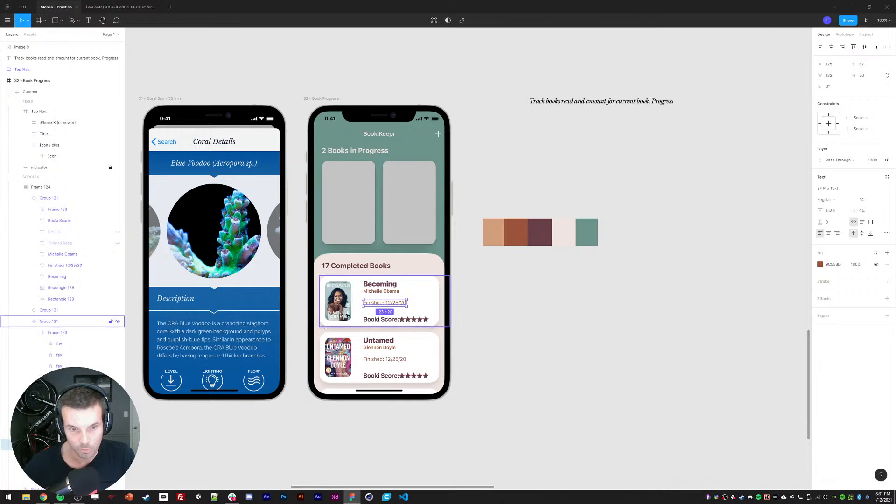
# - Draw a horizontal divider line 30 px wide below the Becoming card's author name and give it the palette's plum color
pyautogui.press('l')
pyautogui.moveTo(364, 297); pyautogui.dragTo(370, 299)
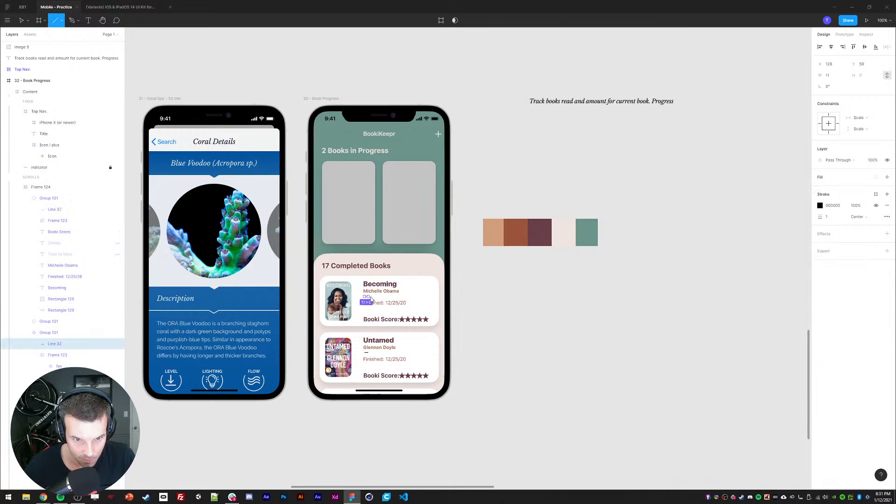
pyautogui.click(388, 305)
pyautogui.click(371, 298)
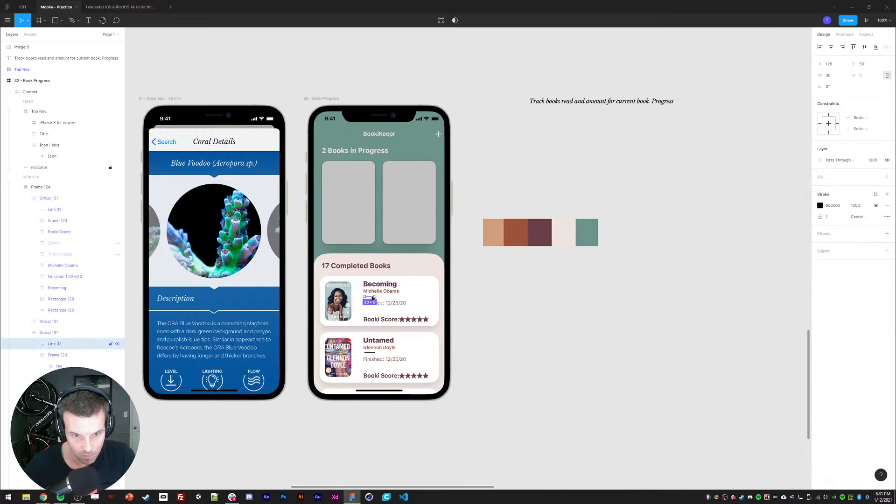
# - Recolor the Becoming card's Finished date line with the palette's green swatch, 6C948B
pyautogui.click(375, 306)
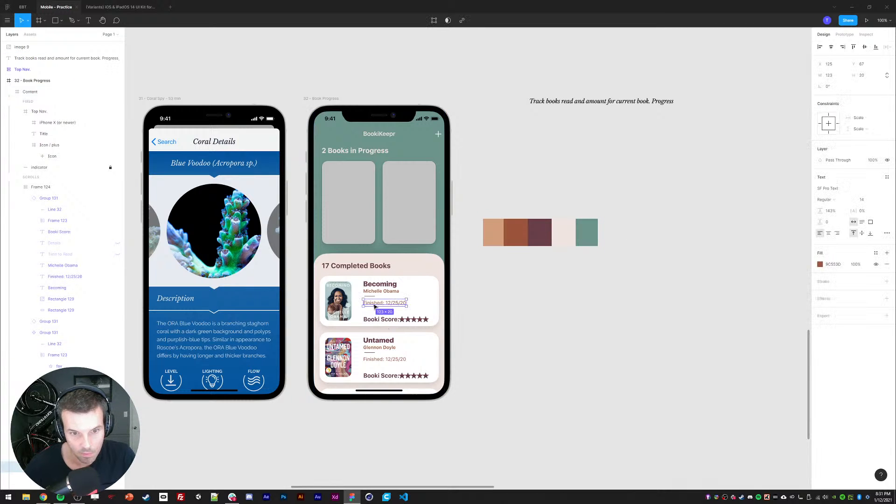
pyautogui.press('i')
pyautogui.click(592, 230)
pyautogui.click(526, 340)
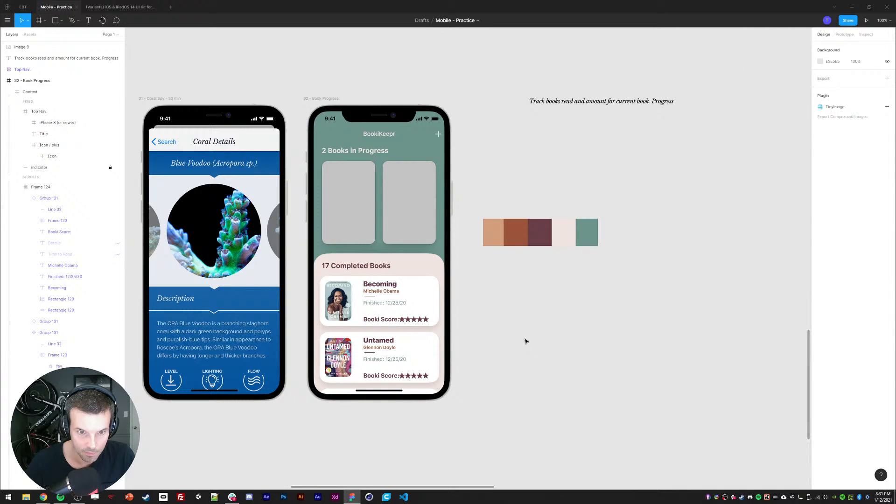
# - Move the Becoming card's Booki Score label up to Y 105 and recolor it with the palette's green swatch
pyautogui.click(372, 320)
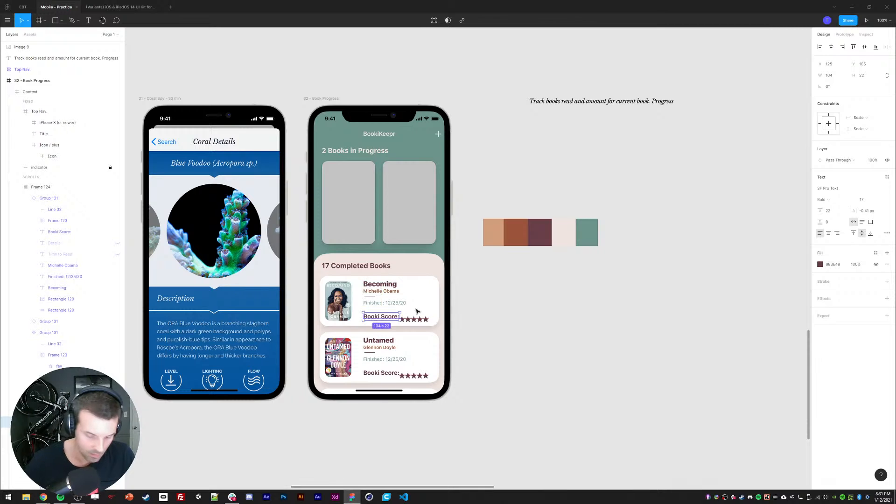
pyautogui.press('i')
pyautogui.click(595, 232)
# - Set the Becoming card's Finished date line to Semibold weight and font size 13
pyautogui.click(382, 305)
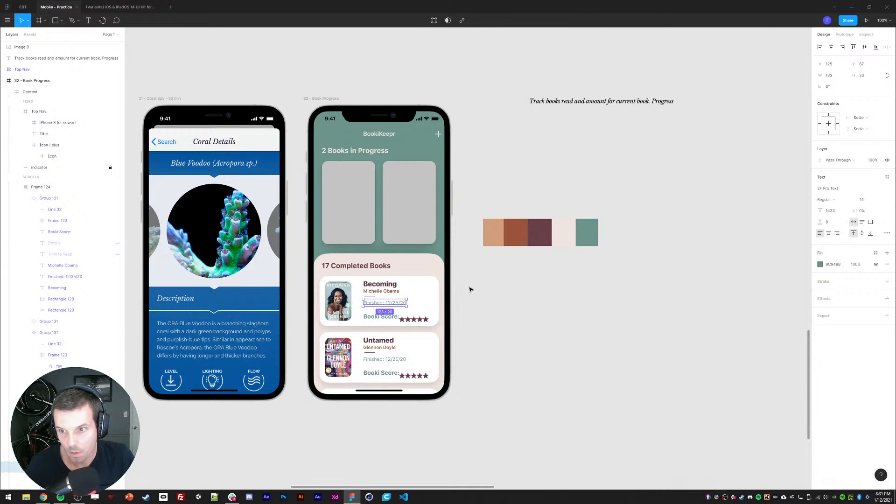
pyautogui.click(825, 203)
pyautogui.click(829, 216)
pyautogui.click(863, 201)
pyautogui.press('Down')
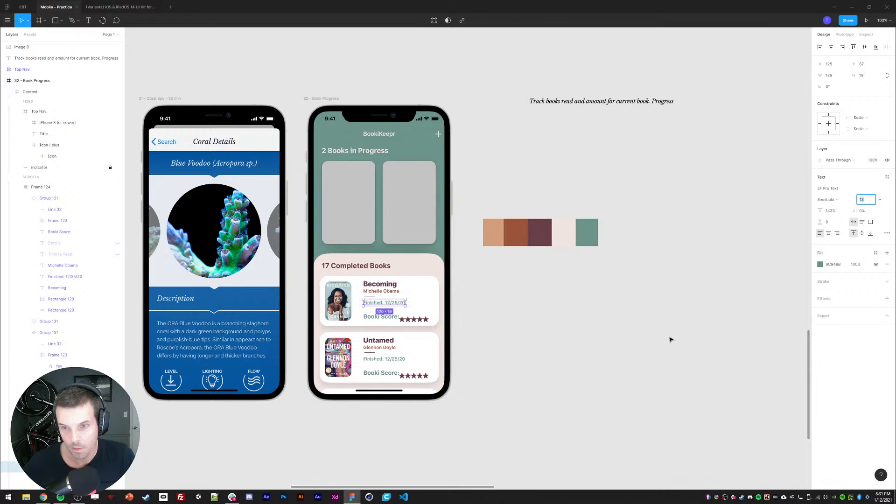
pyautogui.click(670, 340)
# - Move the Booki Score label up to Y 88, directly below the Finished date, and reduce its font size to 13
pyautogui.keyDown('ctrl'); pyautogui.click(371, 317); pyautogui.keyUp('ctrl')
pyautogui.moveTo(372, 317); pyautogui.dragTo(372, 312)
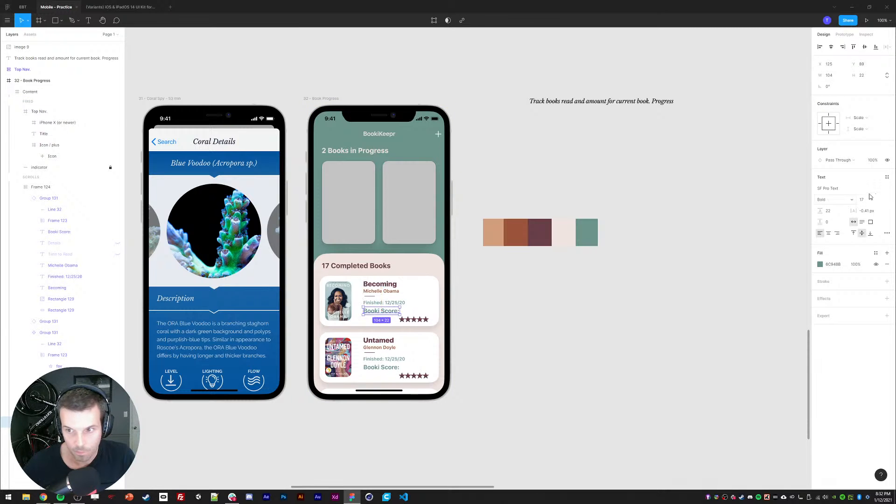
pyautogui.click(866, 201)
pyautogui.press('Down')
pyautogui.press('Down')
pyautogui.press('Down')
pyautogui.press('Down')
pyautogui.click(734, 296)
# - Nudge the Booki Score label up to Y 86 and set its weight to Heavy
pyautogui.keyDown('ctrl'); pyautogui.click(382, 312); pyautogui.keyUp('ctrl')
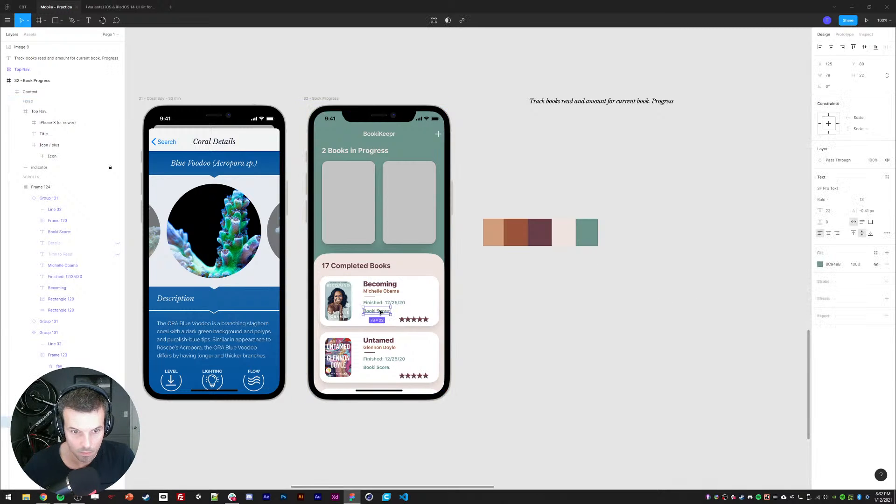
pyautogui.press('Up')
pyautogui.press('Up')
pyautogui.press('Up')
pyautogui.click(829, 200)
pyautogui.click(828, 210)
pyautogui.click(486, 327)
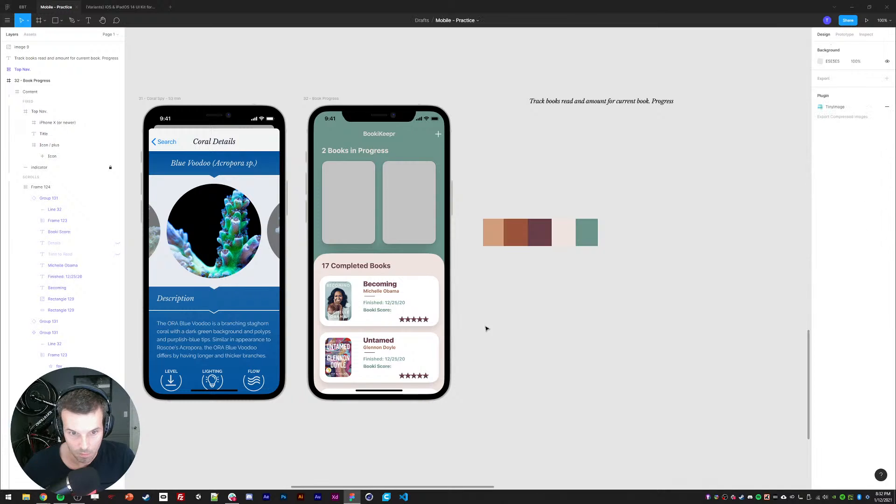
pyautogui.keyDown('ctrl'); pyautogui.click(369, 311); pyautogui.keyUp('ctrl')
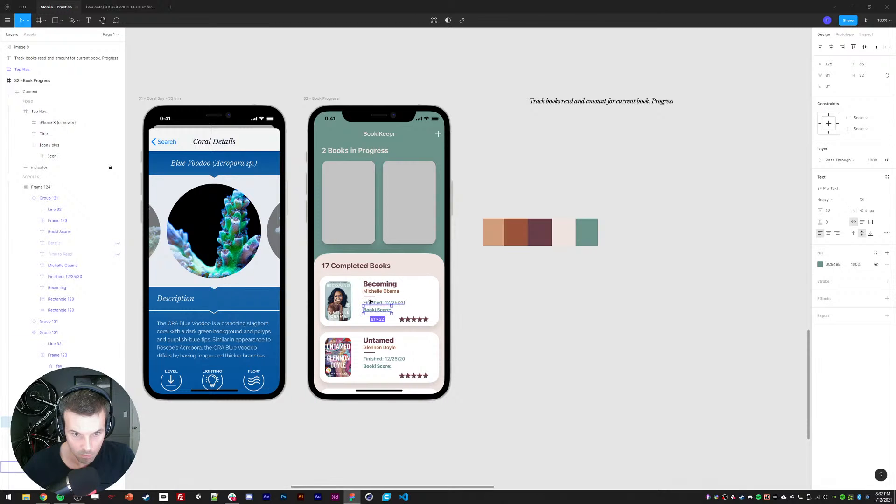
pyautogui.keyDown('ctrl'); pyautogui.keyDown('shift'); pyautogui.click(369, 300); pyautogui.keyUp('shift'); pyautogui.keyUp('ctrl')
pyautogui.keyDown('ctrl'); pyautogui.keyDown('shift'); pyautogui.click(369, 297); pyautogui.keyUp('shift'); pyautogui.keyUp('ctrl')
pyautogui.keyDown('ctrl'); pyautogui.keyDown('shift'); pyautogui.click(371, 291); pyautogui.keyUp('shift'); pyautogui.keyUp('ctrl')
pyautogui.keyDown('ctrl'); pyautogui.keyDown('shift'); pyautogui.click(373, 285); pyautogui.keyUp('shift'); pyautogui.keyUp('ctrl')
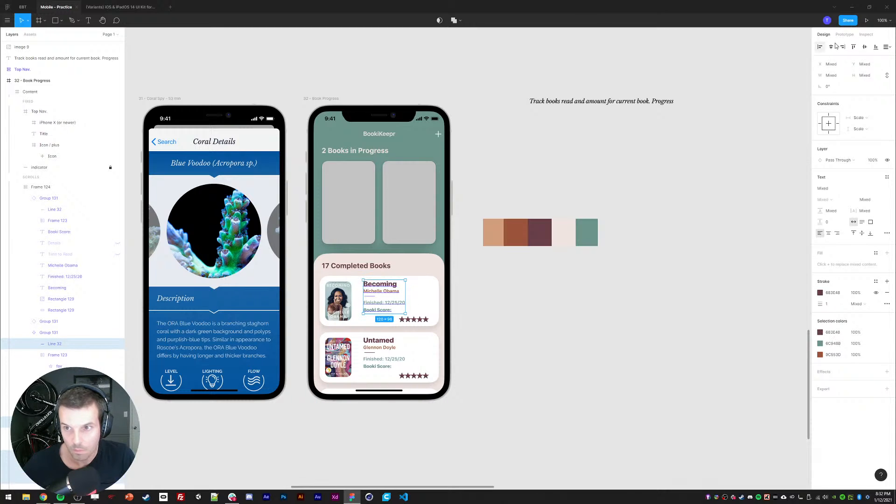
pyautogui.click(567, 336)
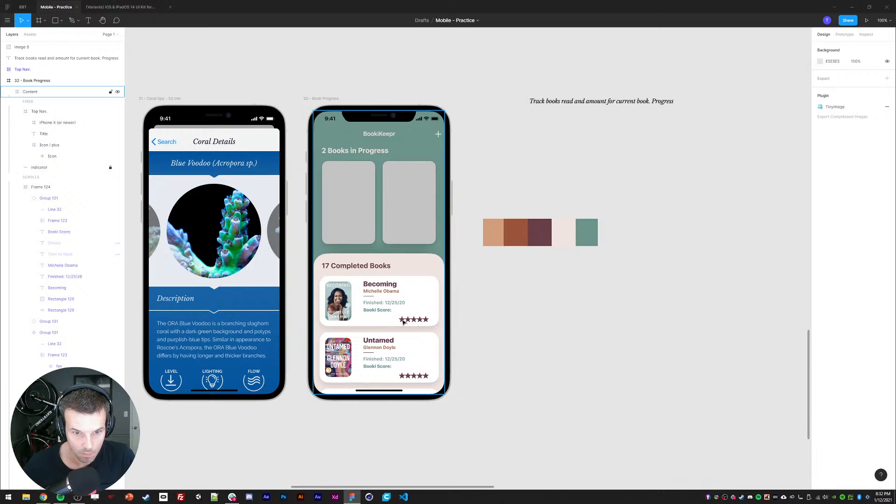
# - Resize the Becoming card's rating stars to a height of 14 and place the row directly after the Booki Score label at Y 90
pyautogui.click(381, 339)
pyautogui.keyDown('ctrl'); pyautogui.click(402, 321); pyautogui.keyUp('ctrl')
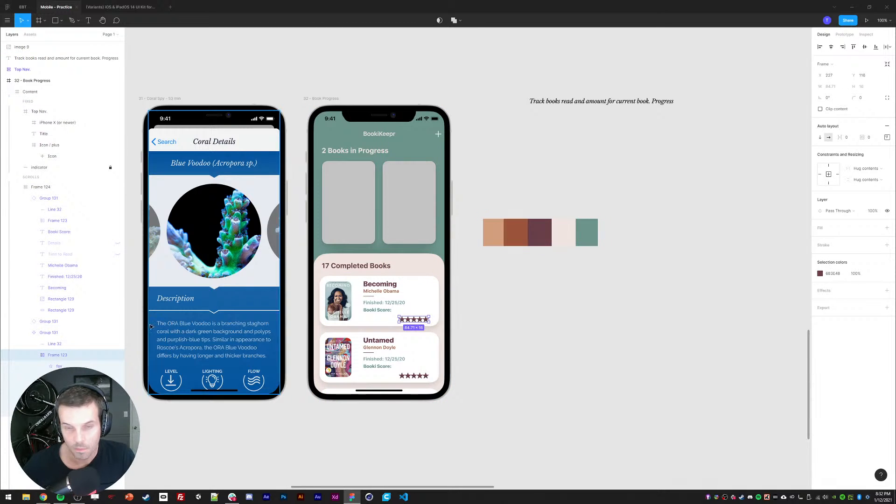
pyautogui.press('Return')
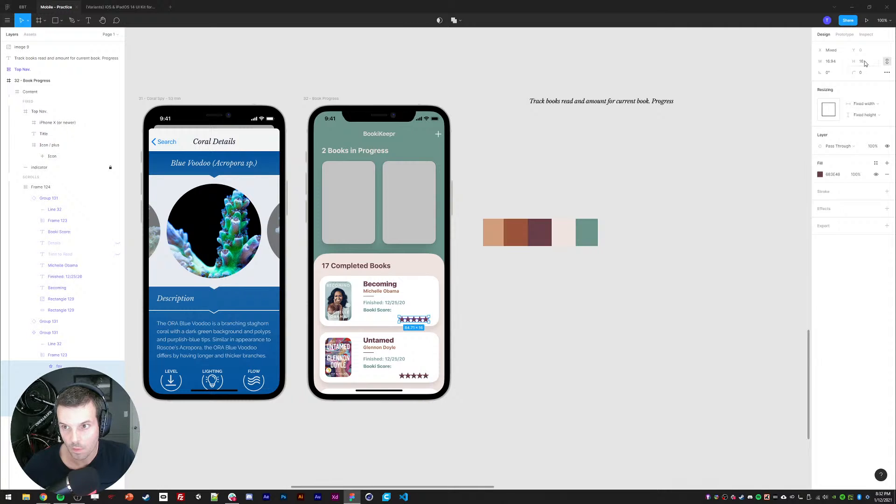
pyautogui.click(862, 61)
pyautogui.write('14')
pyautogui.press('Return')
pyautogui.click(68, 358)
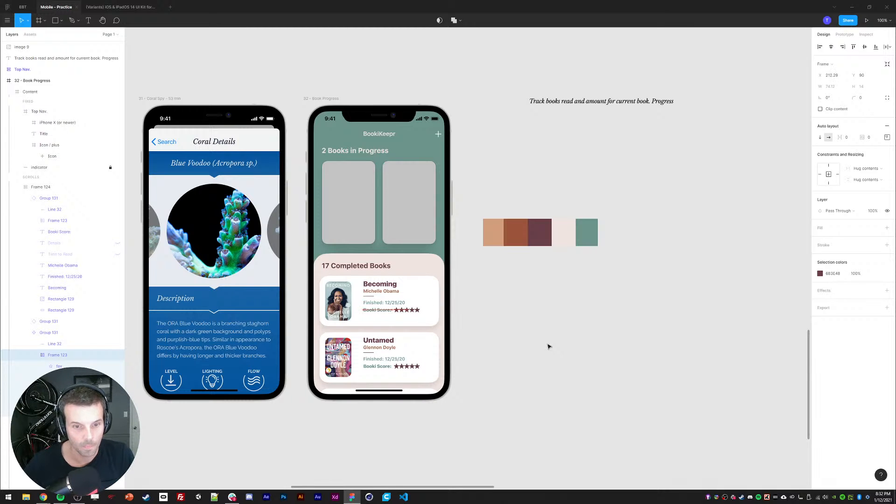
pyautogui.press('Right')
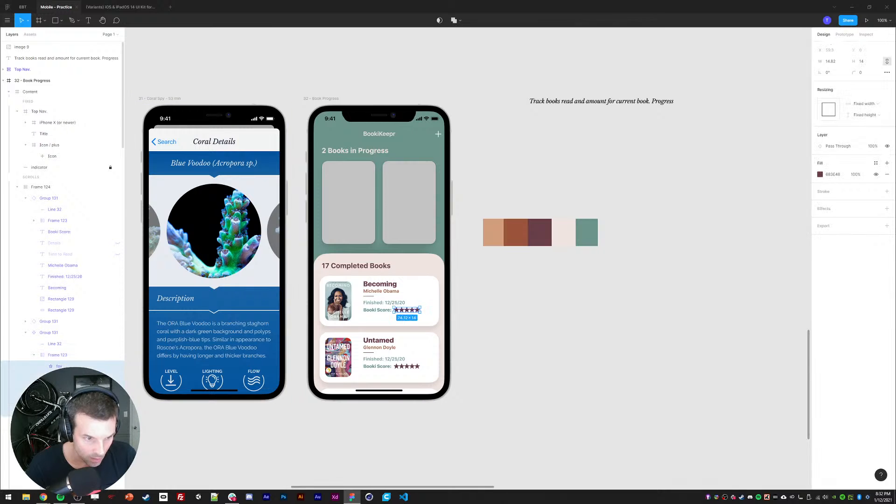
# - Recolor the Becoming card's rating stars with the palette's green swatch
pyautogui.press('i')
pyautogui.click(584, 235)
pyautogui.click(566, 321)
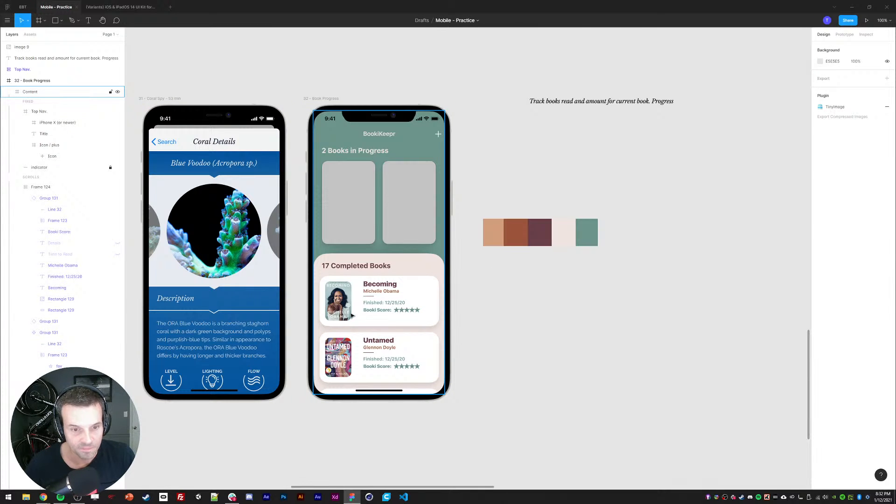
# - Move the Becoming card's divider line, rating stars and all text layers down together, leaving the cover and card background in place
pyautogui.click(366, 286)
pyautogui.doubleClick(366, 287)
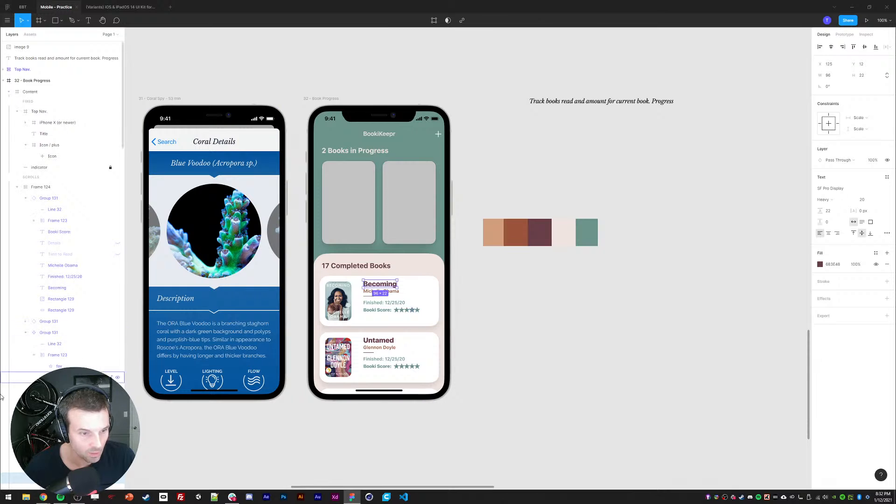
pyautogui.scroll(-3, 61, 350)
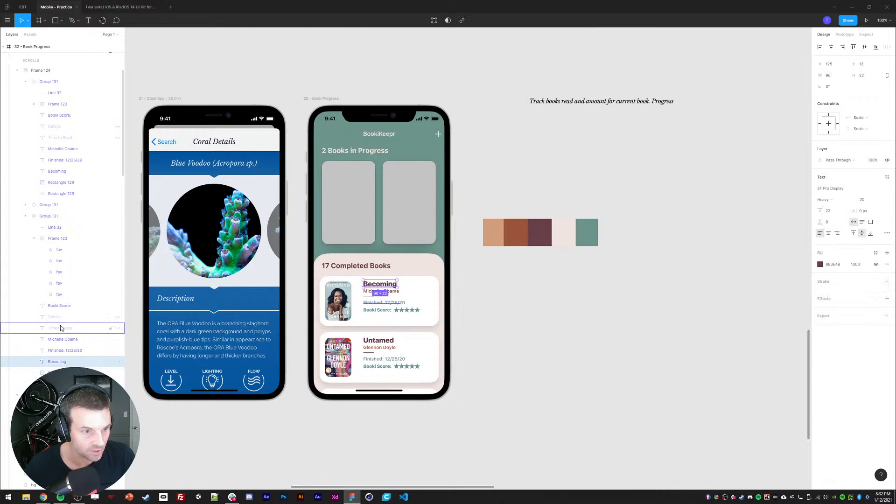
pyautogui.click(34, 238)
pyautogui.click(54, 226)
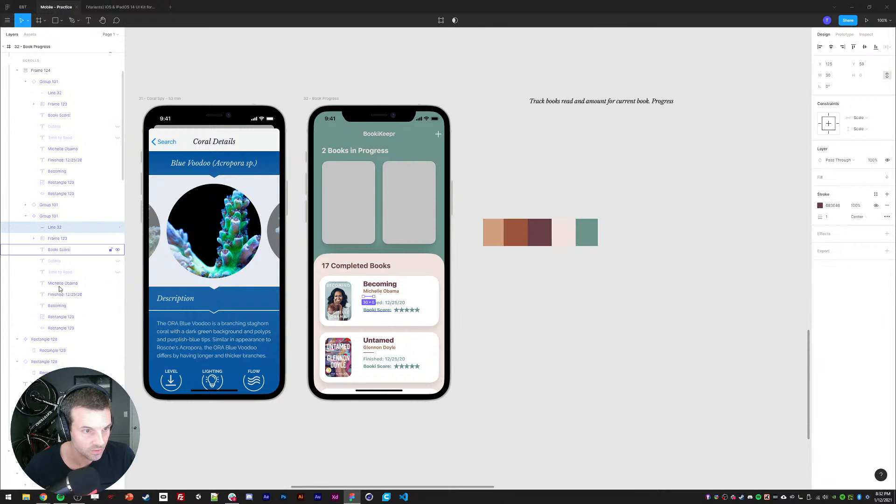
pyautogui.keyDown('shift'); pyautogui.click(57, 306); pyautogui.keyUp('shift')
pyautogui.hotkey('shift', 'Down')
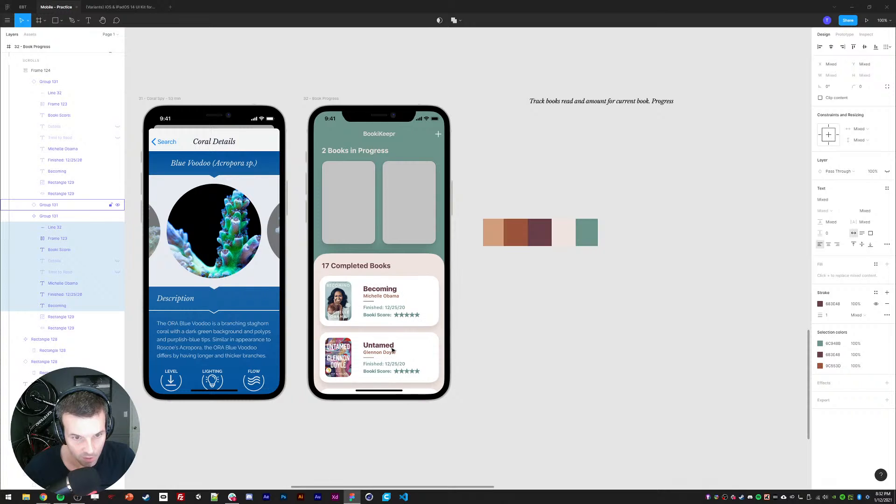
# - Shift the Becoming card's text, divider line and stars left, closer to the book cover
pyautogui.press('Left')
pyautogui.press('Left')
pyautogui.press('Left')
pyautogui.press('Left')
pyautogui.press('Left')
pyautogui.press('Left')
pyautogui.press('Left')
pyautogui.press('Left')
pyautogui.press('Left')
pyautogui.press('Left')
pyautogui.press('Left')
pyautogui.press('Left')
pyautogui.press('Left')
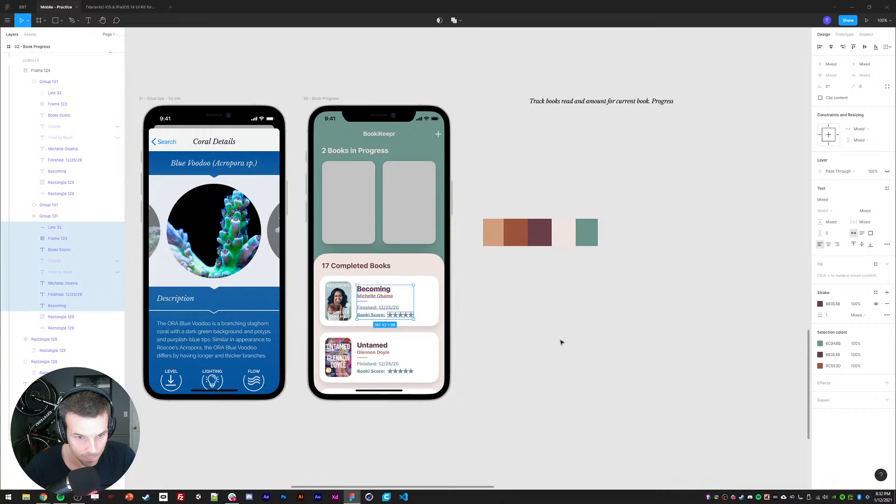
pyautogui.click(560, 355)
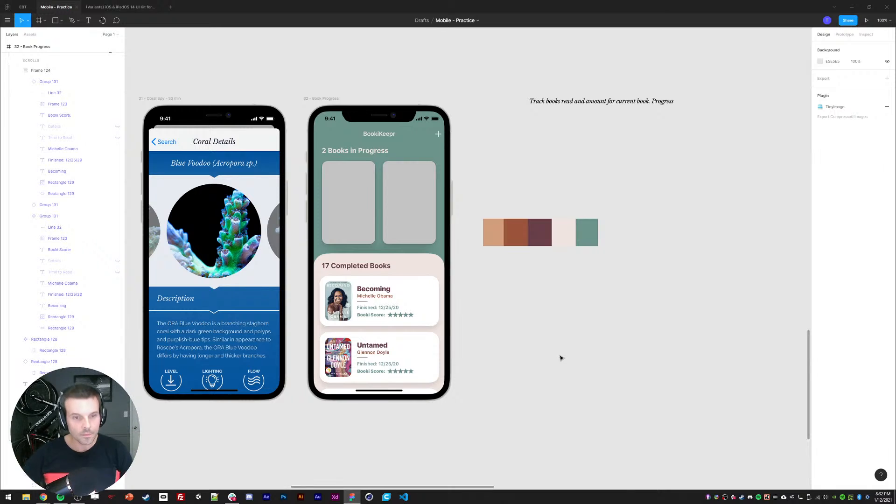
# - Center the "17 Completed Books" heading horizontally on the screen
pyautogui.click(366, 267)
pyautogui.click(830, 47)
pyautogui.click(713, 232)
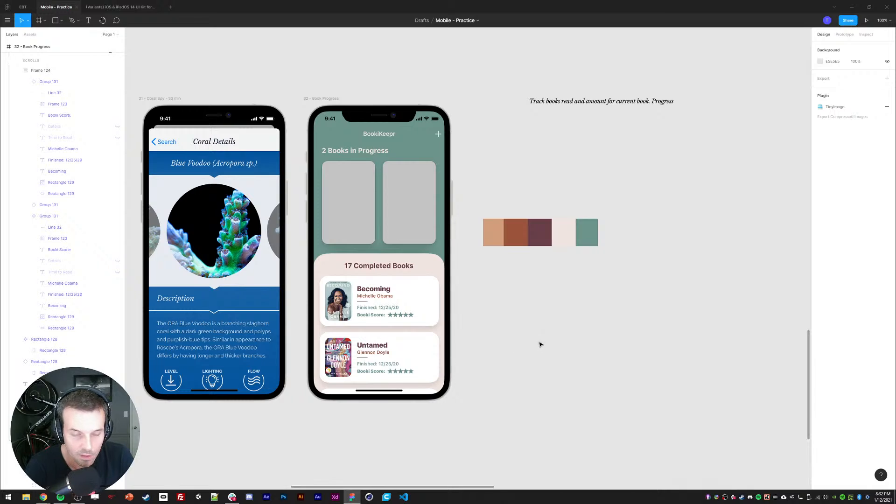
# - Find the filter_list icon on the 03 - Gaming Job Search screen and copy it
pyautogui.moveTo(540, 344); pyautogui.dragTo(547, 333)
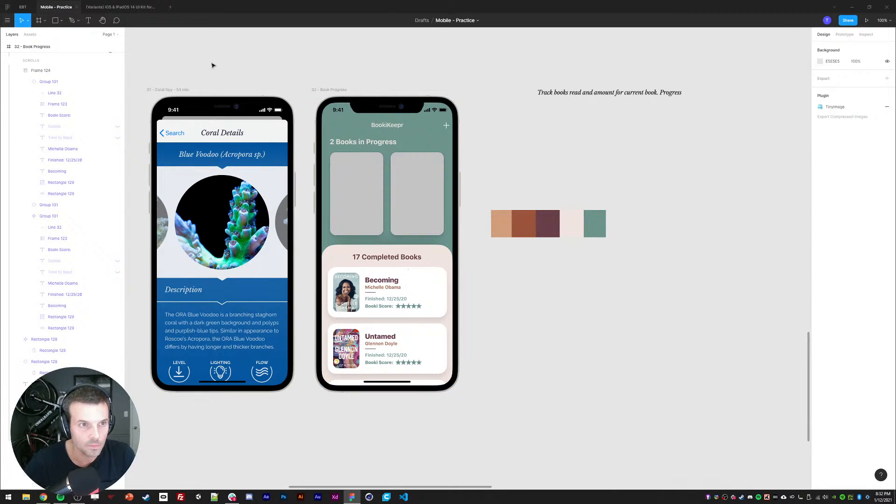
pyautogui.moveTo(519, 162); pyautogui.dragTo(496, 237)
pyautogui.scroll(-2, 497, 236)
pyautogui.moveTo(393, 172); pyautogui.dragTo(379, 267)
pyautogui.scroll(3, 407, 146)
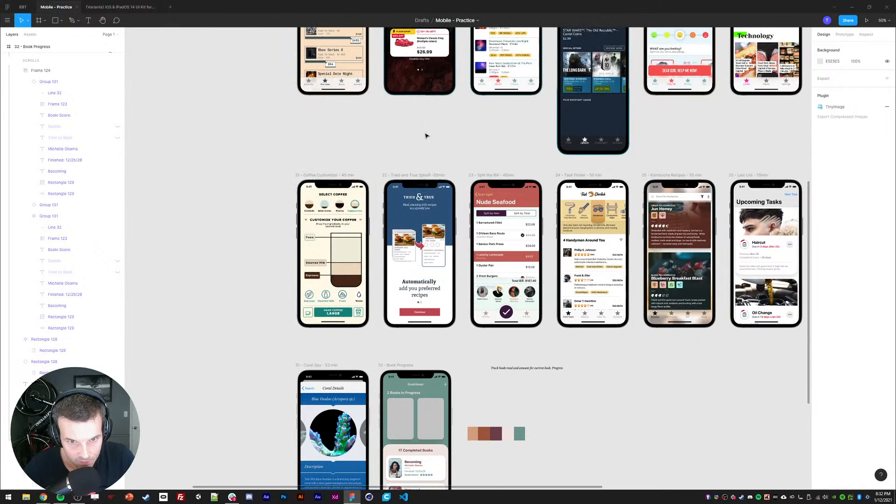
pyautogui.moveTo(444, 152); pyautogui.dragTo(455, 308)
pyautogui.moveTo(383, 162); pyautogui.dragTo(386, 298)
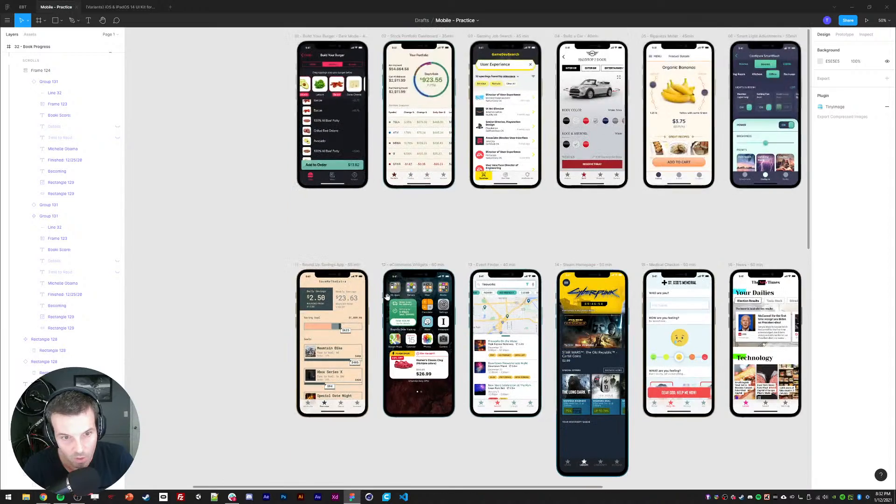
pyautogui.moveTo(446, 207); pyautogui.dragTo(416, 318)
pyautogui.moveTo(421, 378); pyautogui.dragTo(444, 268)
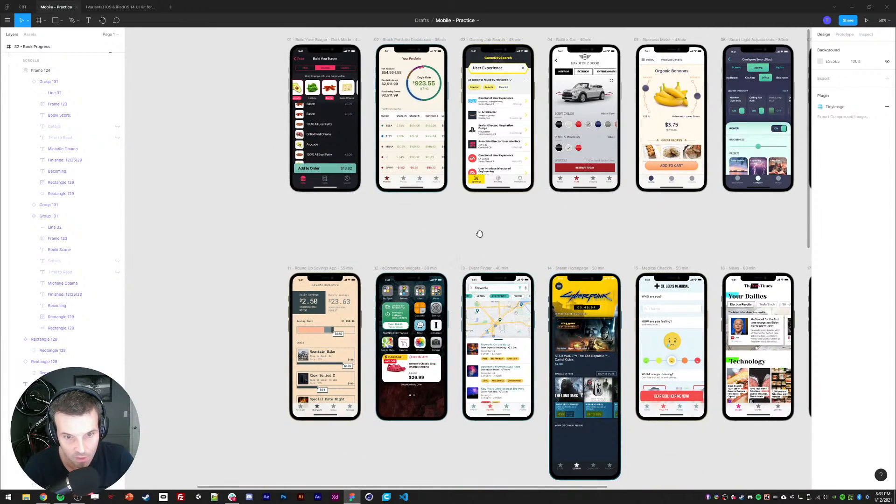
pyautogui.moveTo(479, 234); pyautogui.dragTo(467, 313)
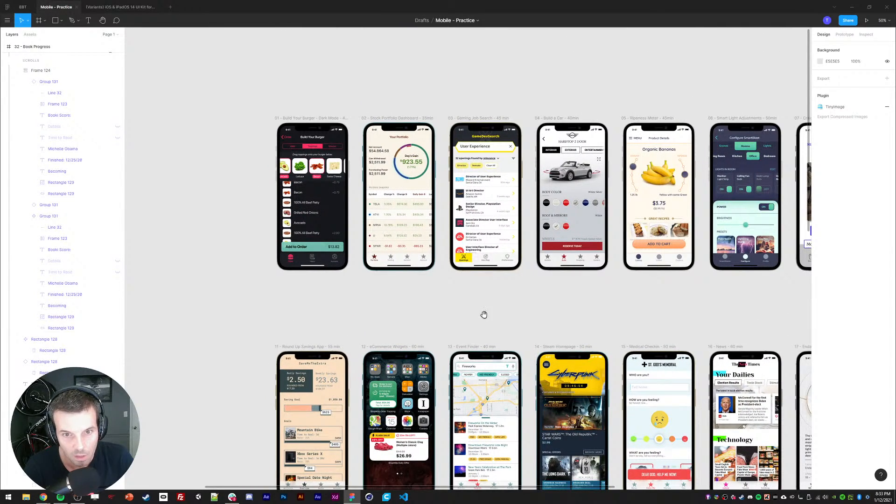
pyautogui.keyDown('ctrl'); pyautogui.click(516, 160); pyautogui.keyUp('ctrl')
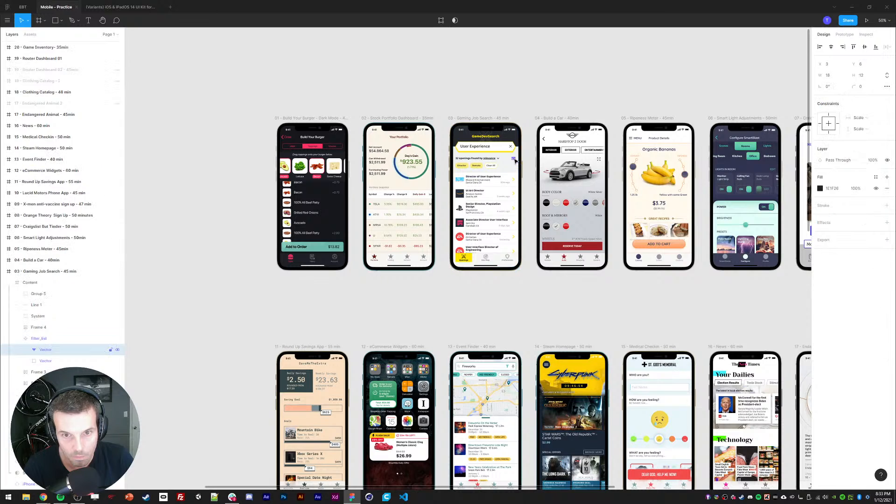
pyautogui.click(70, 339)
# - Paste the filter_list icon into the 32 - Book Progress screen, alongside the "17 Completed Books" heading layer
pyautogui.scroll(-12, 235, 329)
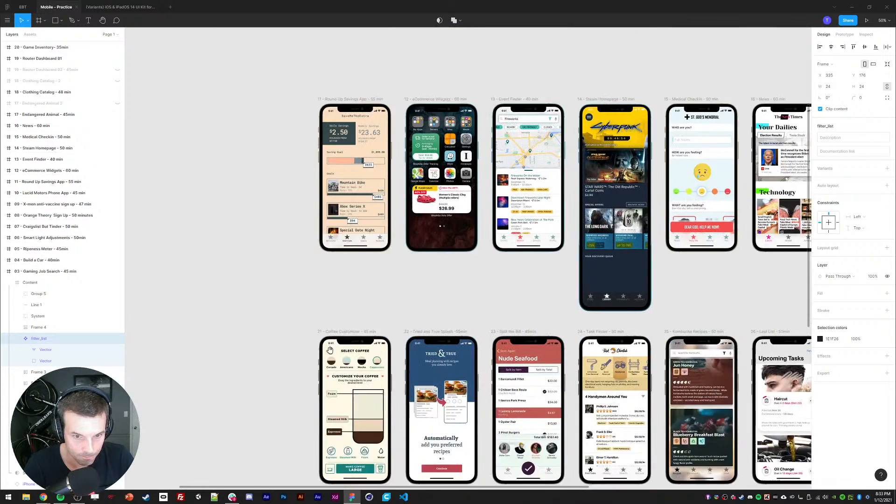
pyautogui.hotkey('shift', '0')
pyautogui.moveTo(255, 346); pyautogui.dragTo(406, 244)
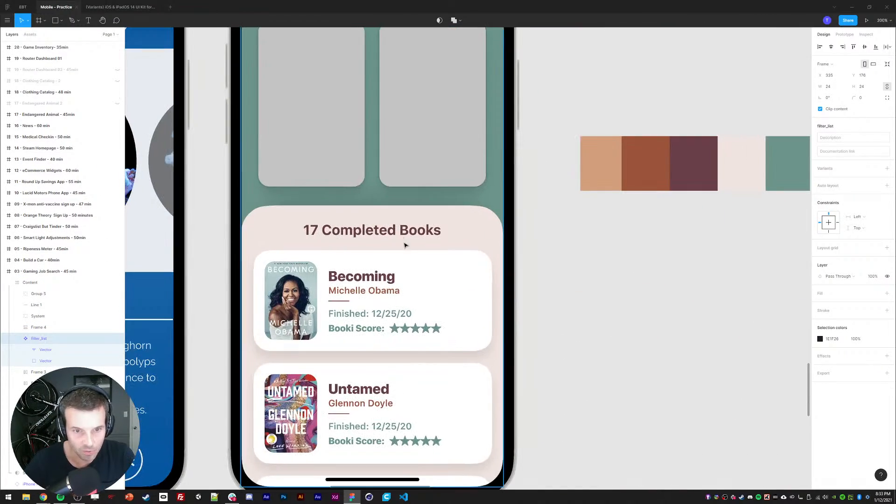
pyautogui.keyDown('ctrl'); pyautogui.click(392, 233); pyautogui.keyUp('ctrl')
pyautogui.hotkey('ctrl', 'v')
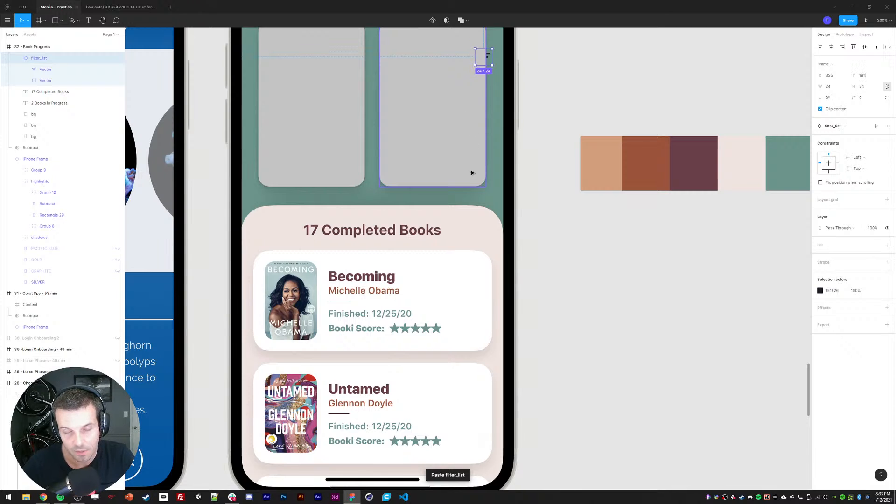
# - Position the filter icon at X 327, Y 432, on the right of the "17 Completed Books" heading
pyautogui.hotkey('shift', 'Down')
pyautogui.hotkey('shift', 'Down')
pyautogui.hotkey('shift', 'Down')
pyautogui.hotkey('shift', 'Down')
pyautogui.hotkey('shift', 'Down')
pyautogui.hotkey('shift', 'Down')
pyautogui.hotkey('shift', 'Down')
pyautogui.hotkey('shift', 'Down')
pyautogui.hotkey('shift', 'Down')
pyautogui.hotkey('shift', 'Down')
pyautogui.hotkey('shift', 'Down')
pyautogui.hotkey('shift', 'Down')
pyautogui.hotkey('shift', 'Left')
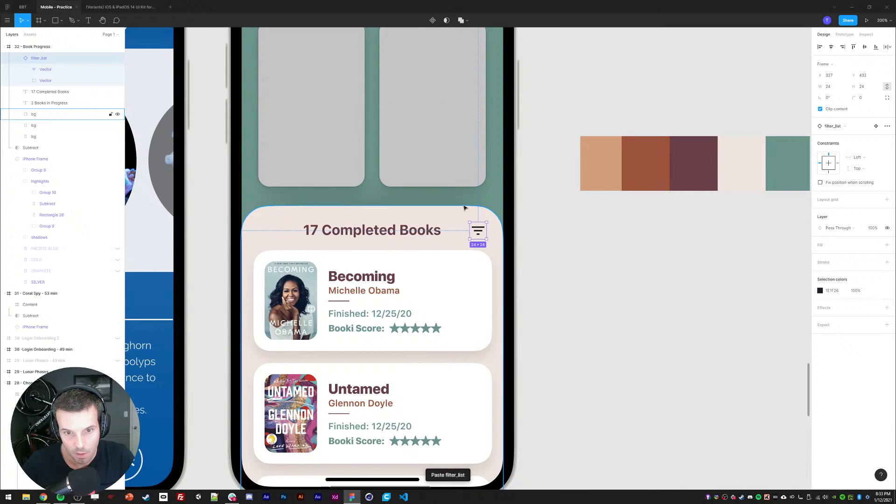
# - Try the palette's green and plum swatches and the darker shade 3D3436 on the filter icon
pyautogui.click(820, 291)
pyautogui.click(738, 400)
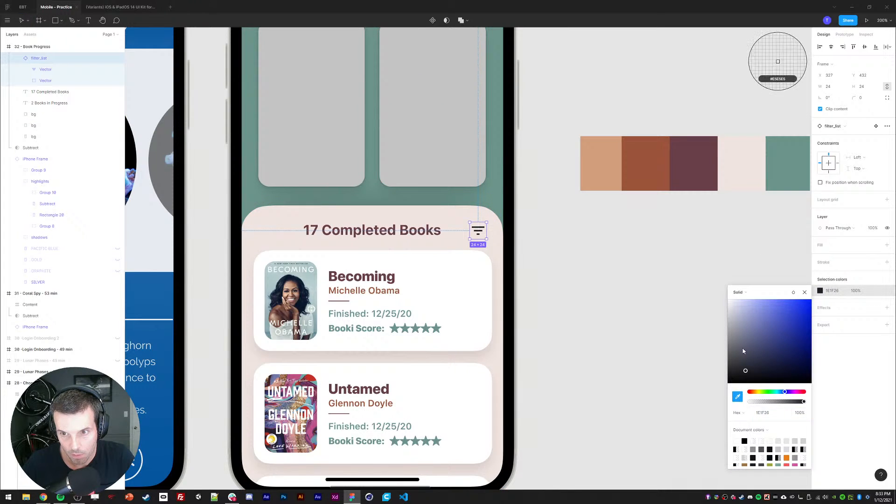
pyautogui.click(772, 164)
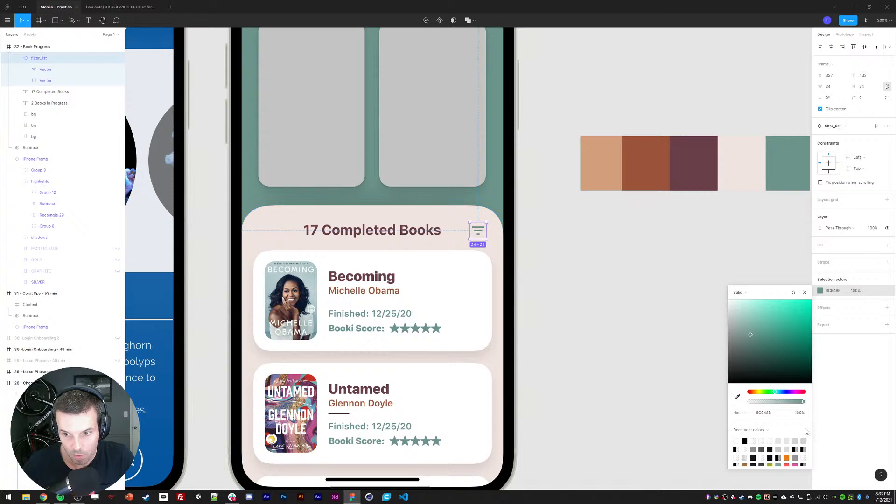
pyautogui.click(664, 166)
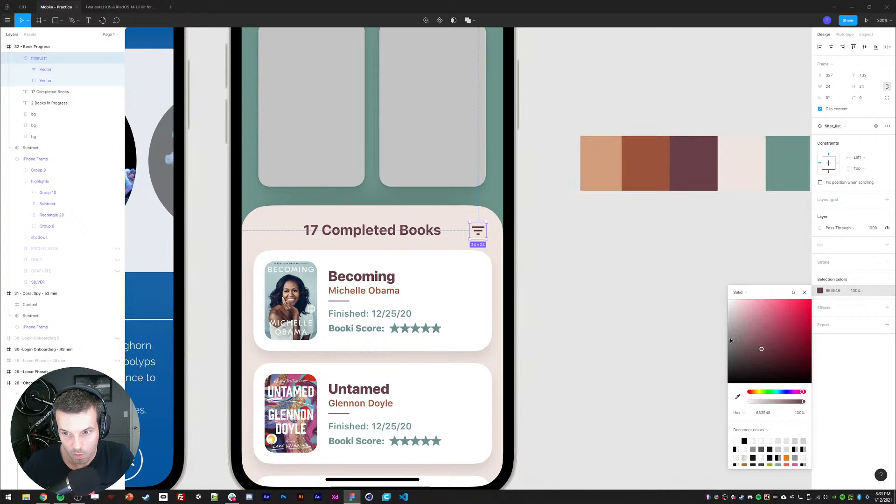
pyautogui.moveTo(748, 367)
pyautogui.mouseDown()
pyautogui.moveTo(739, 346)
pyautogui.moveTo(739, 365)
pyautogui.mouseUp()
# - Recolor the filter icon with the palette's plum swatch, matching the section heading
pyautogui.click(738, 396)
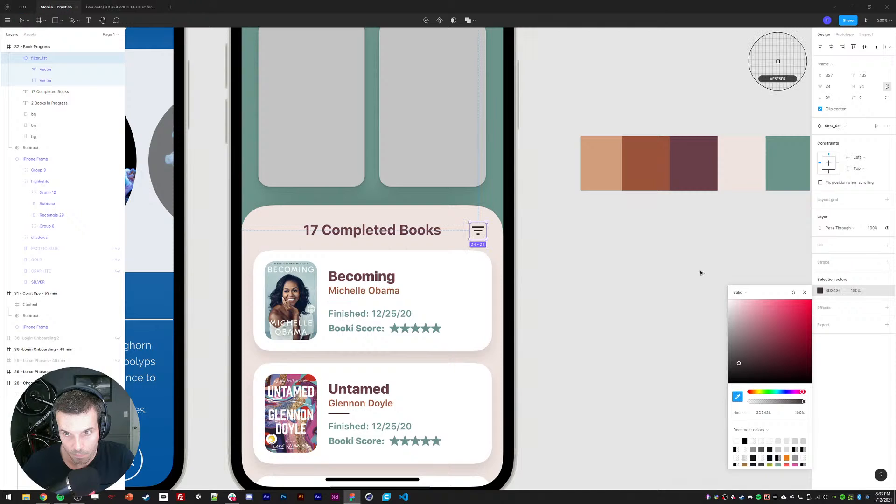
pyautogui.click(653, 176)
pyautogui.press('i')
pyautogui.click(693, 179)
pyautogui.click(650, 248)
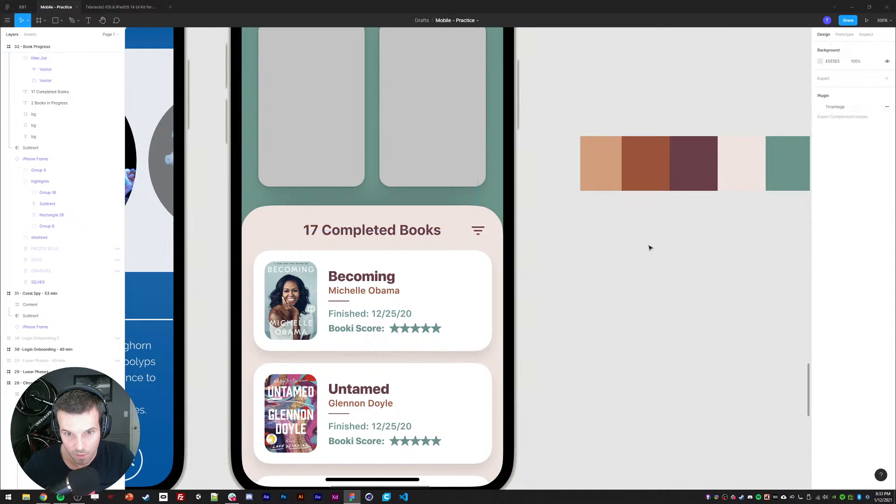
# - Align the "17 Completed Books" heading and the filter icon by their vertical centers and nudge both slightly up
pyautogui.doubleClick(480, 232)
pyautogui.doubleClick(480, 233)
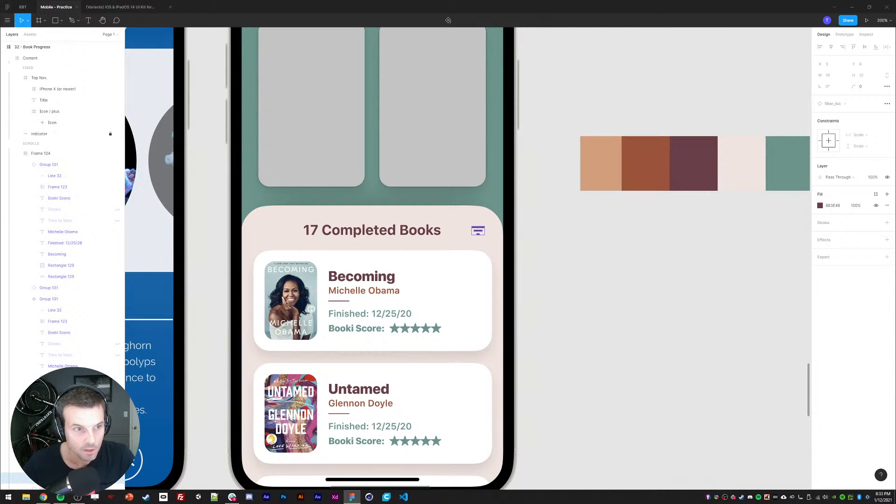
pyautogui.scroll(1, 75, 339)
pyautogui.scroll(-1, 75, 420)
pyautogui.click(70, 444)
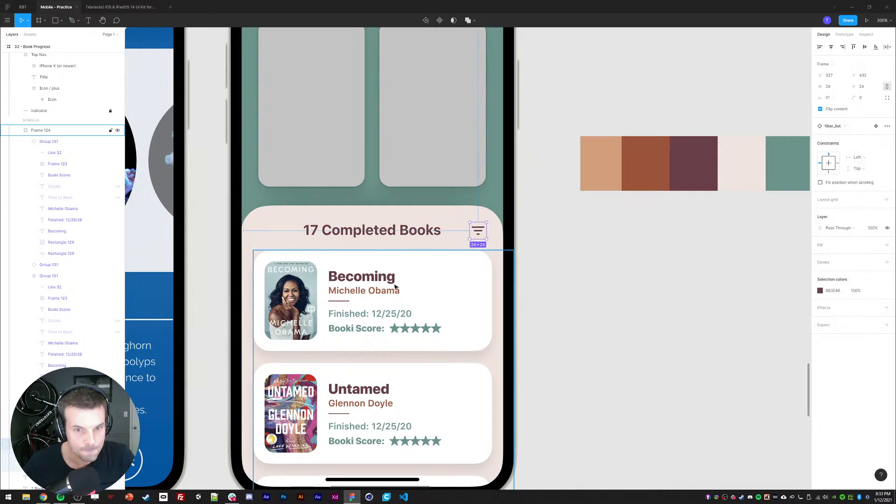
pyautogui.keyDown('shift'); pyautogui.click(413, 233); pyautogui.keyUp('shift')
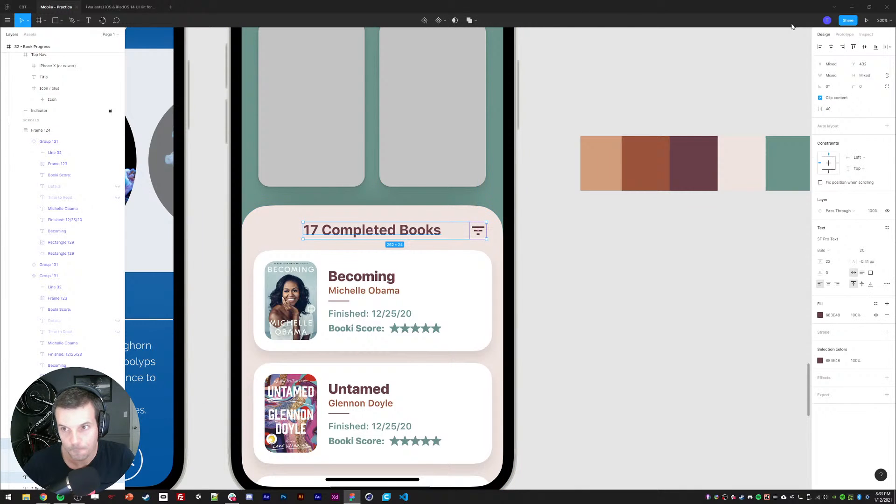
pyautogui.click(868, 47)
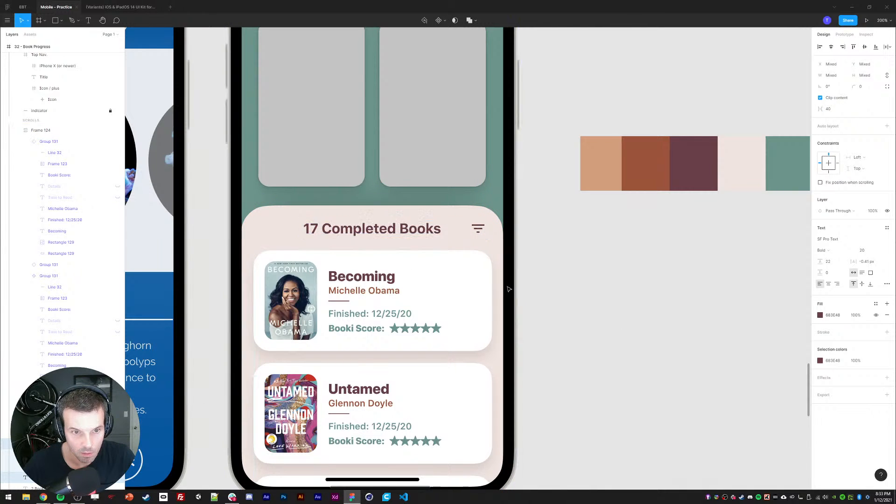
pyautogui.click(616, 301)
pyautogui.hotkey('shift', '0')
pyautogui.moveTo(592, 306); pyautogui.dragTo(565, 336)
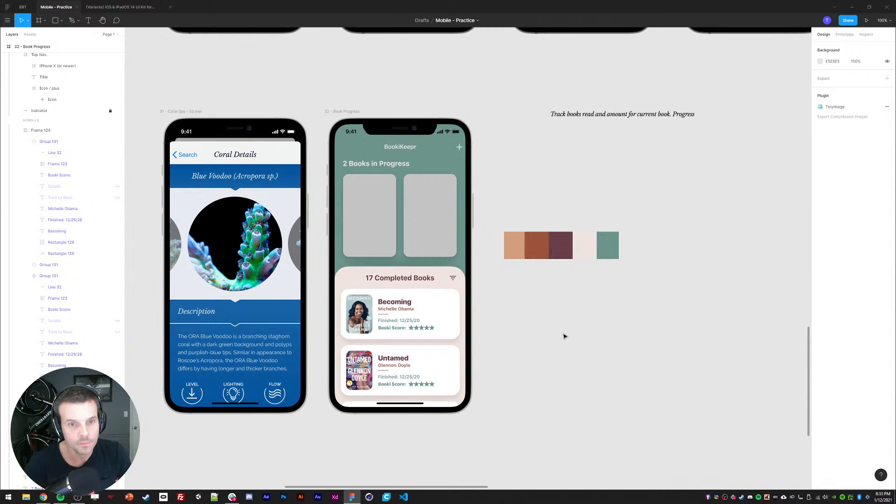
pyautogui.scroll(1, 542, 330)
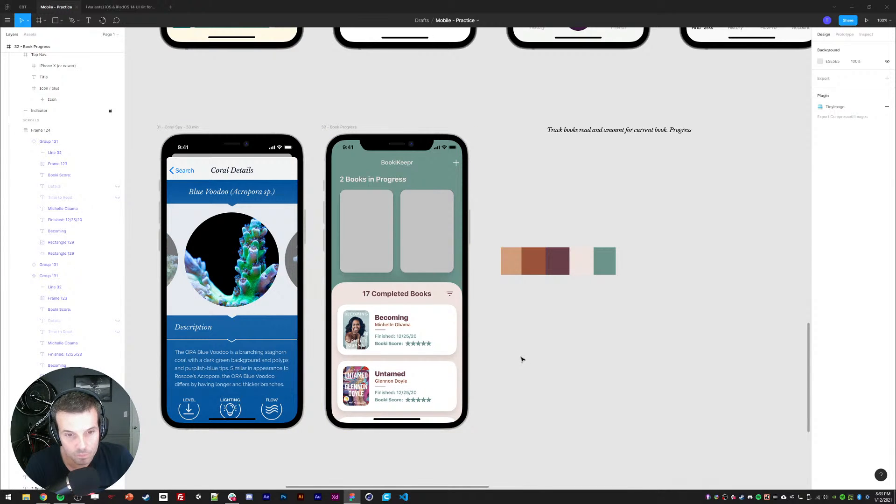
pyautogui.moveTo(529, 350); pyautogui.dragTo(529, 352)
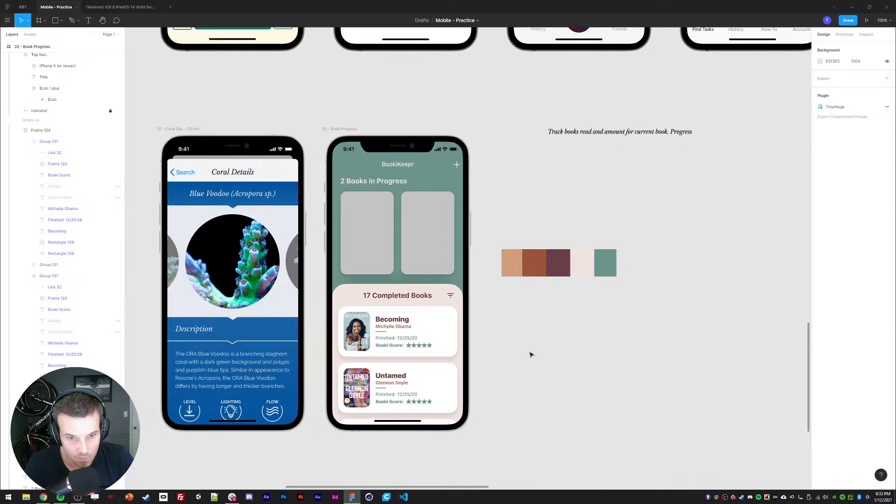
pyautogui.keyDown('ctrl'); pyautogui.click(380, 332); pyautogui.keyUp('ctrl')
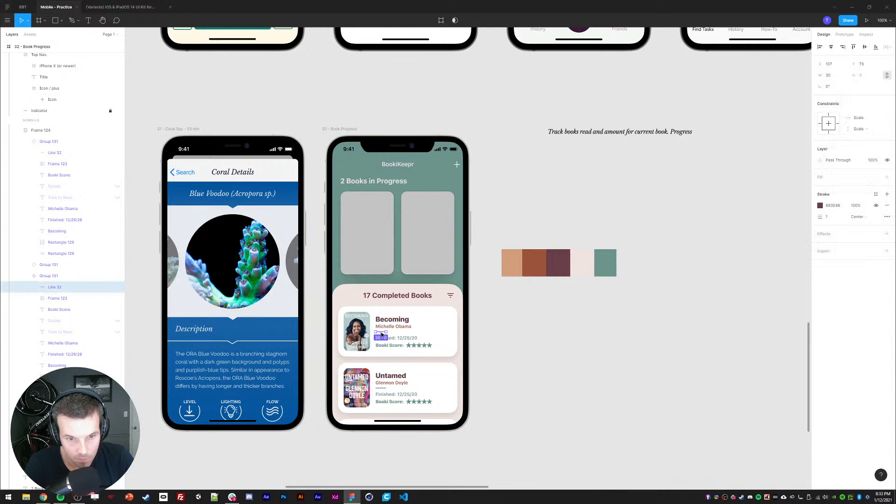
pyautogui.click(556, 318)
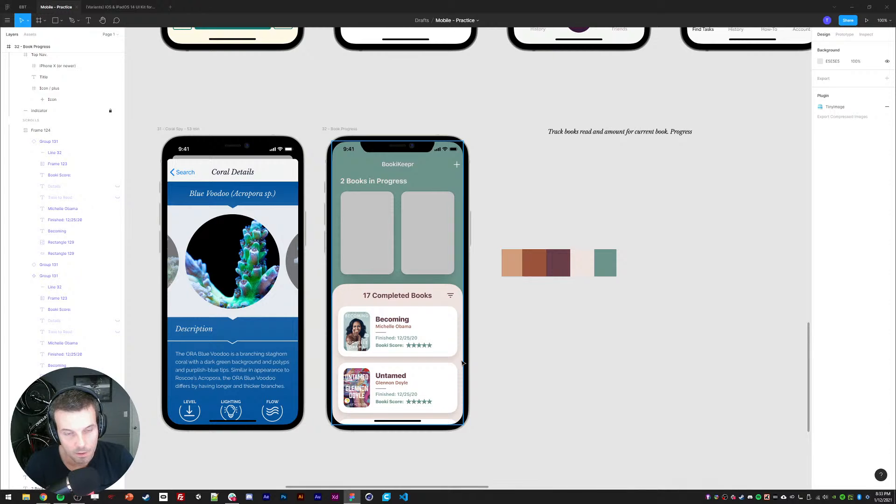
pyautogui.moveTo(512, 334); pyautogui.dragTo(502, 346)
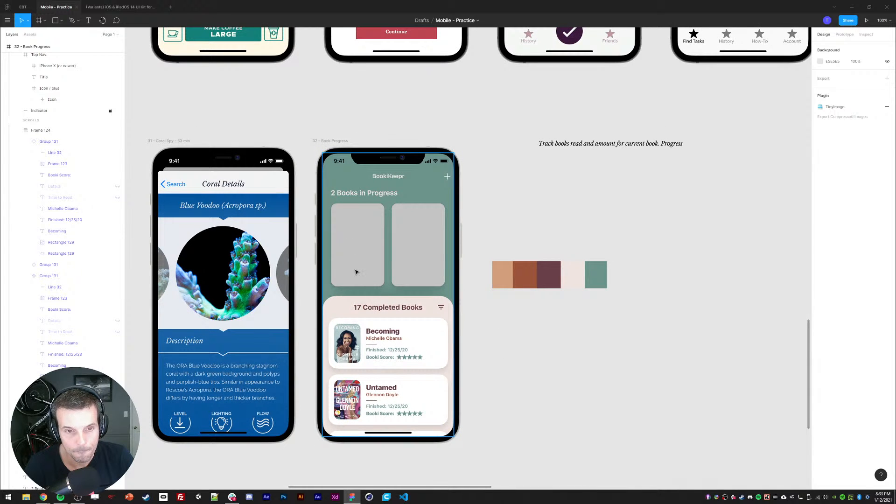
# - Switch to Chrome, go back to the popular books results, and open the results for "The Body Keeps the Score"
pyautogui.click(43, 496)
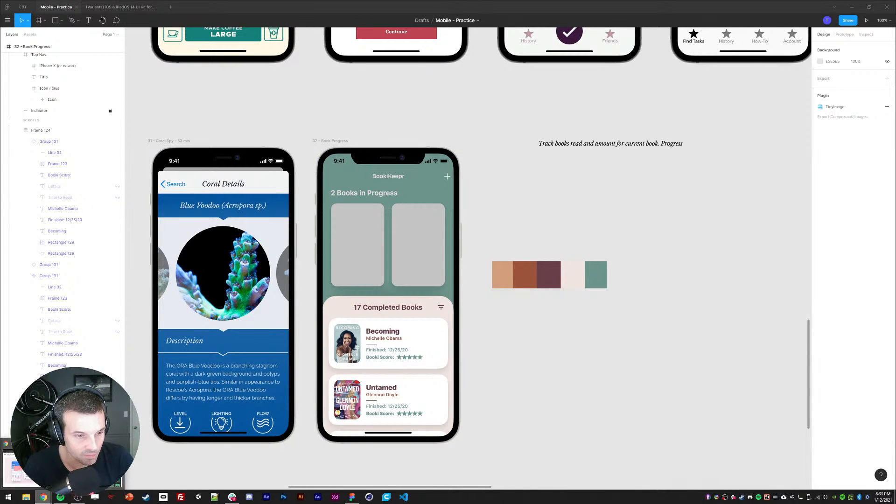
pyautogui.click(330, 47)
pyautogui.click(330, 47)
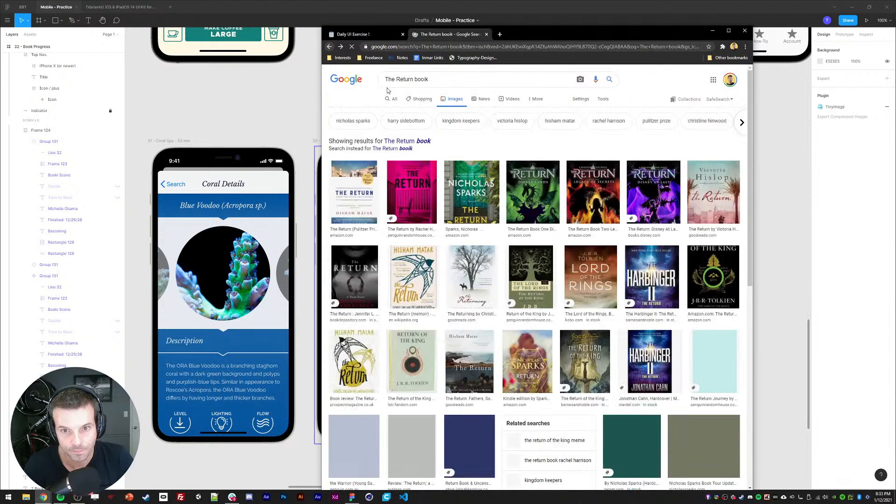
pyautogui.click(329, 46)
pyautogui.click(329, 47)
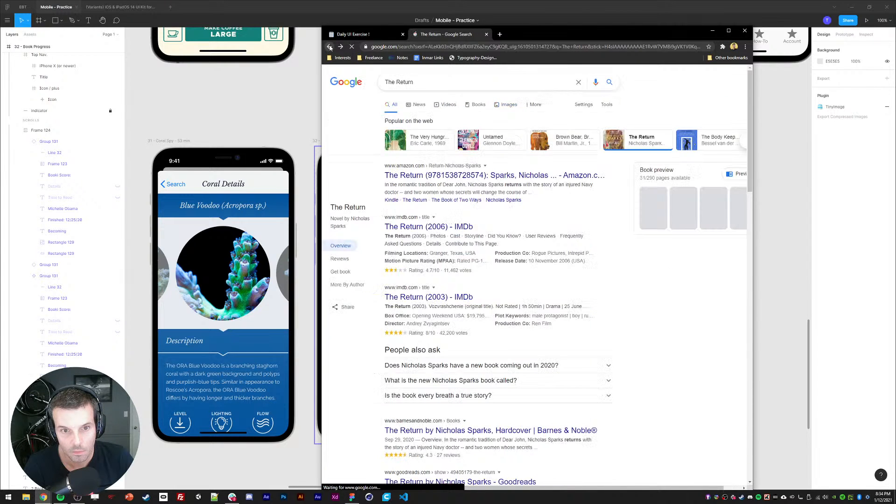
pyautogui.click(329, 47)
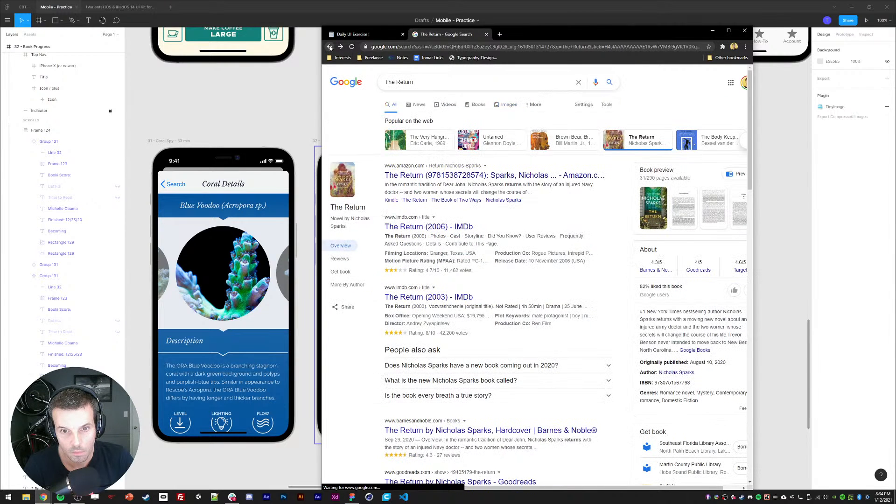
pyautogui.click(734, 144)
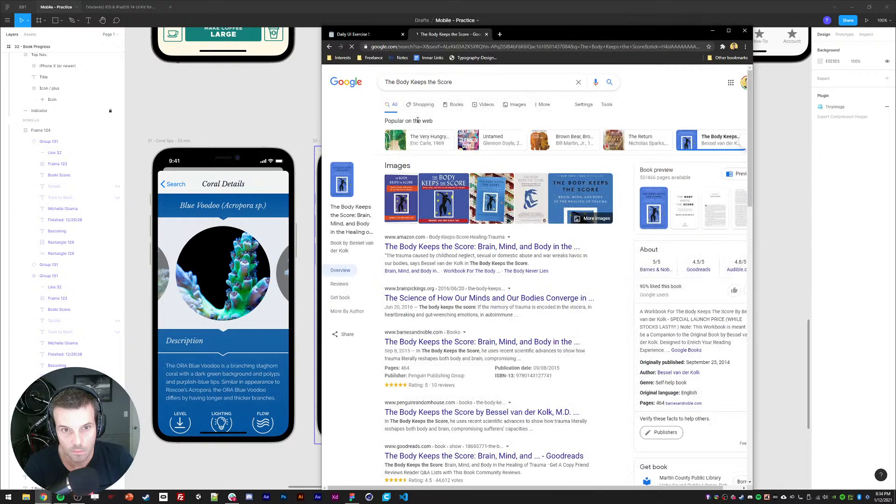
# - Open the book's image results and copy the large preview of its blue cover
pyautogui.click(342, 182)
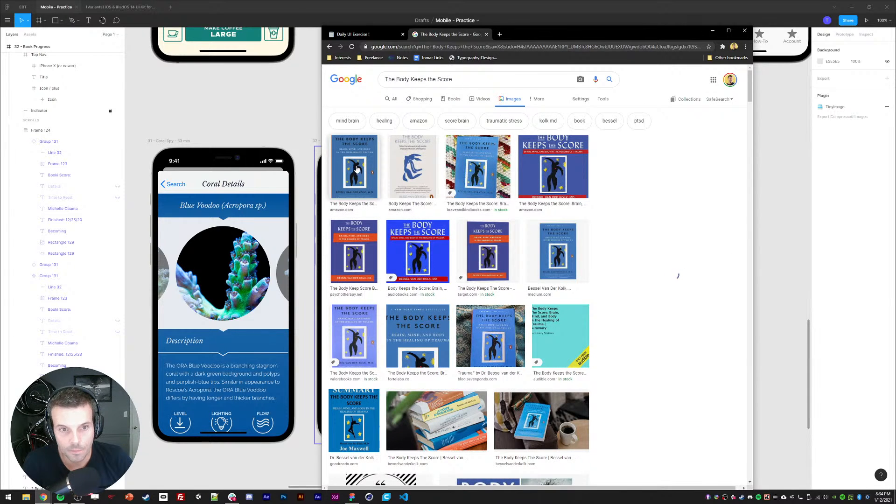
pyautogui.click(357, 140)
pyautogui.click(361, 117)
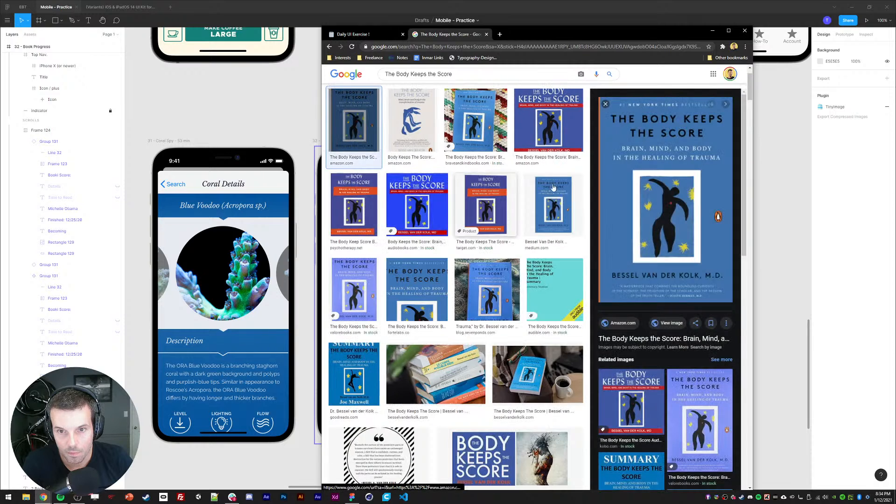
pyautogui.rightClick(653, 183)
pyautogui.click(673, 263)
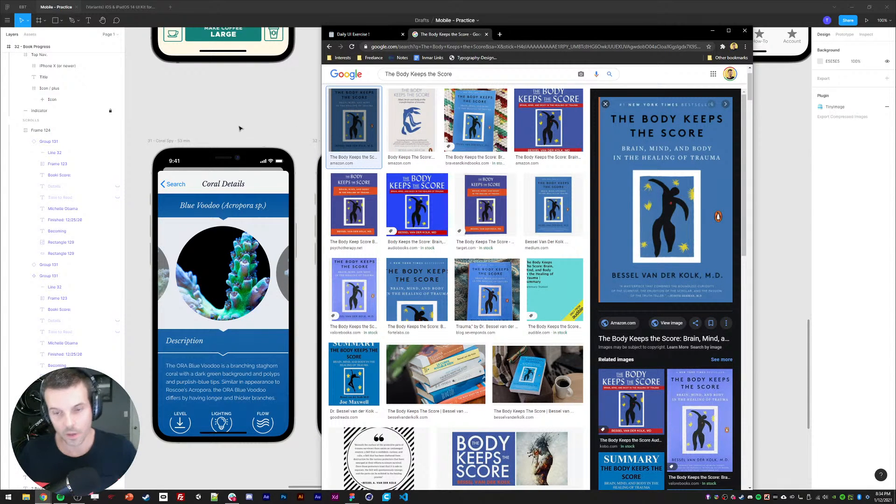
# - Switch back to Figma and paste copies of the Becoming card's cover, title and author into the first in-progress card
pyautogui.moveTo(539, 35); pyautogui.dragTo(526, 42)
pyautogui.hotkey('alt', 'Tab')
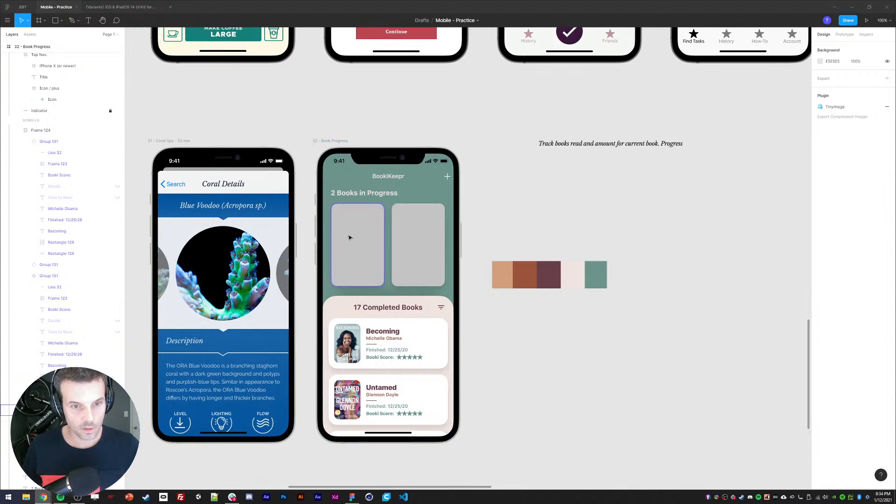
pyautogui.keyDown('ctrl'); pyautogui.click(348, 346); pyautogui.keyUp('ctrl')
pyautogui.keyDown('ctrl'); pyautogui.keyDown('shift'); pyautogui.click(377, 333); pyautogui.keyUp('shift'); pyautogui.keyUp('ctrl')
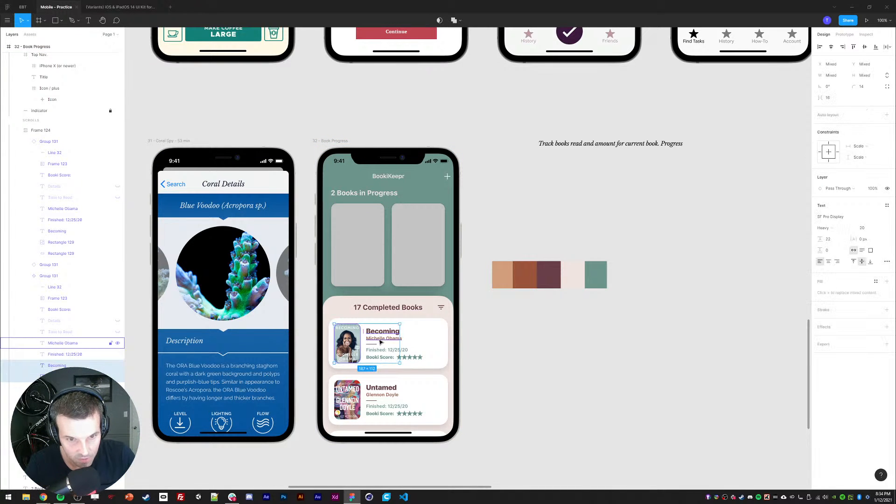
pyautogui.keyDown('ctrl'); pyautogui.keyDown('shift'); pyautogui.click(380, 340); pyautogui.keyUp('shift'); pyautogui.keyUp('ctrl')
pyautogui.hotkey('ctrl', 'c')
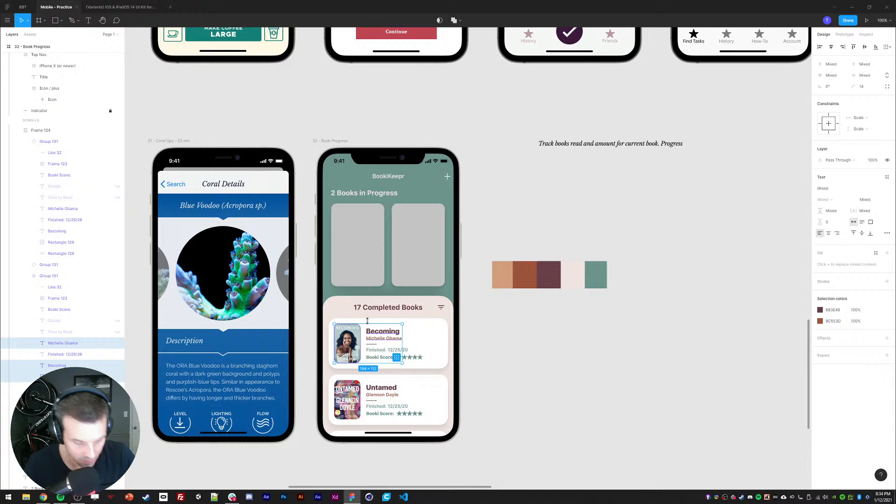
pyautogui.keyDown('ctrl'); pyautogui.click(357, 222); pyautogui.keyUp('ctrl')
pyautogui.hotkey('ctrl', 'v')
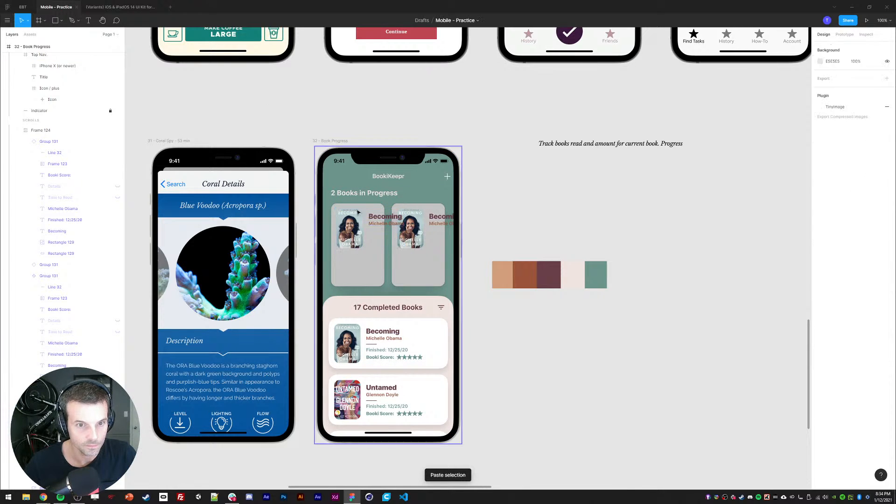
# - Change the pasted book title in the first in-progress card to "The Body Keeps Score"
pyautogui.doubleClick(385, 217)
pyautogui.write('The Body')
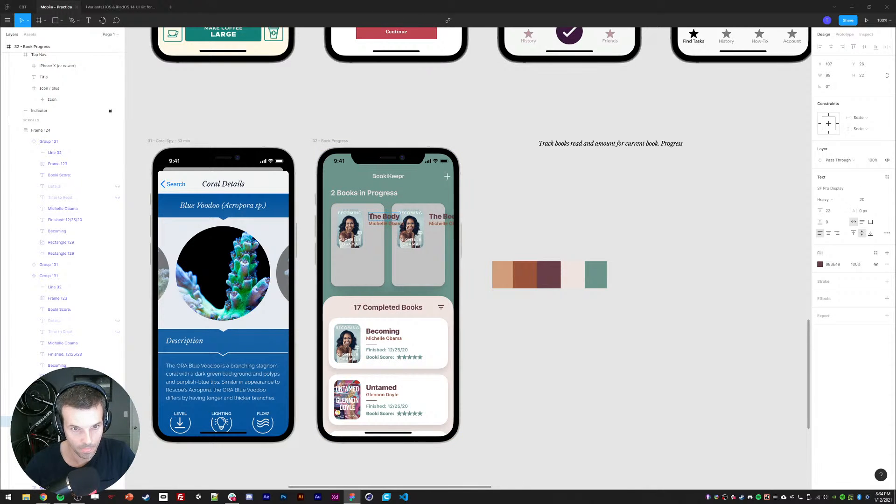
pyautogui.write(' Keeps Score')
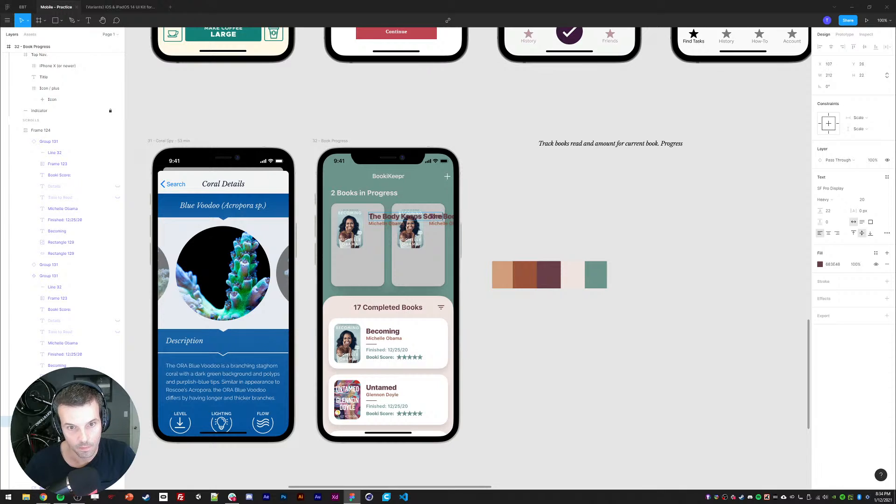
pyautogui.press('Escape')
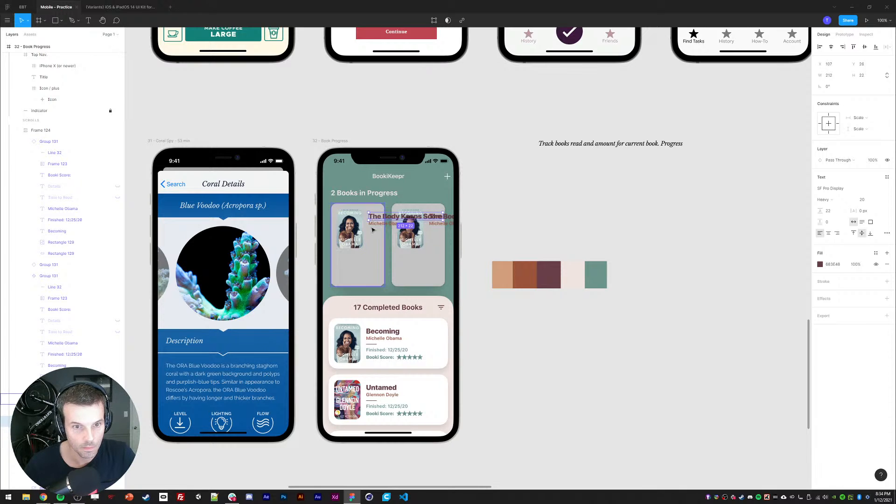
# - Move the title and author below the cover and change the author text to "Bessel Van Der Kolk, M.D."
pyautogui.moveTo(377, 218); pyautogui.dragTo(348, 273)
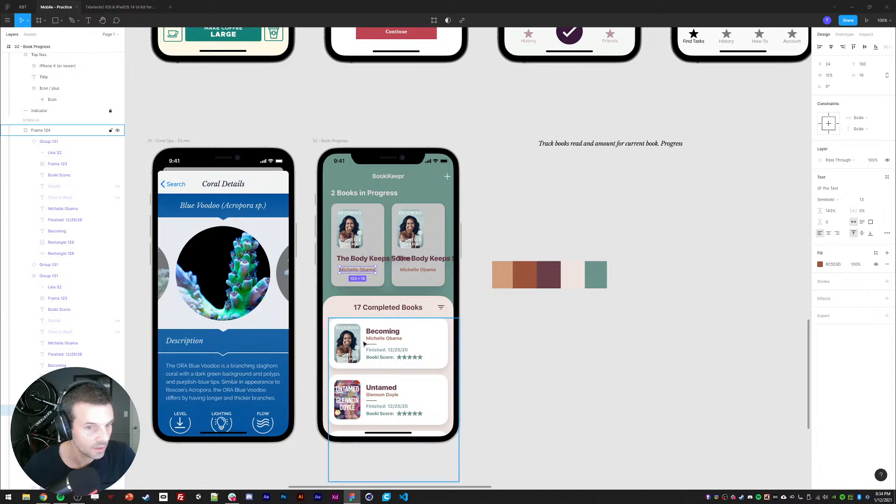
pyautogui.press('Return')
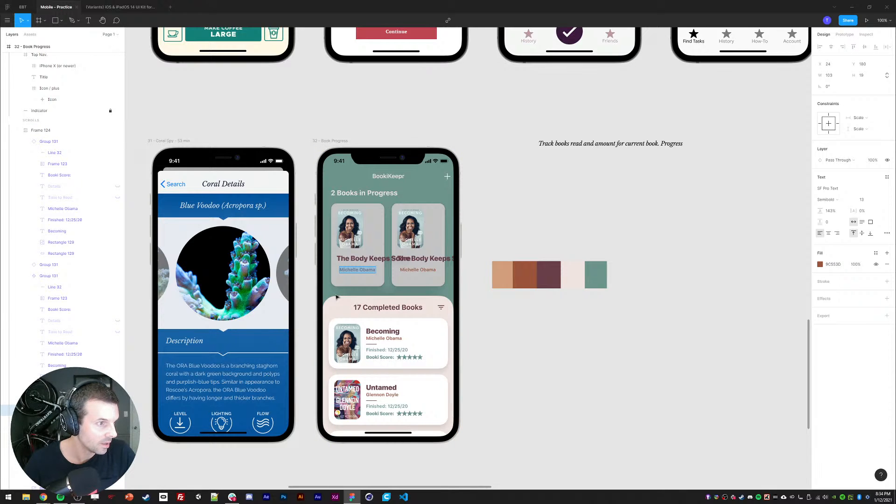
pyautogui.write('Bessel Van Der Kolk, M.D.')
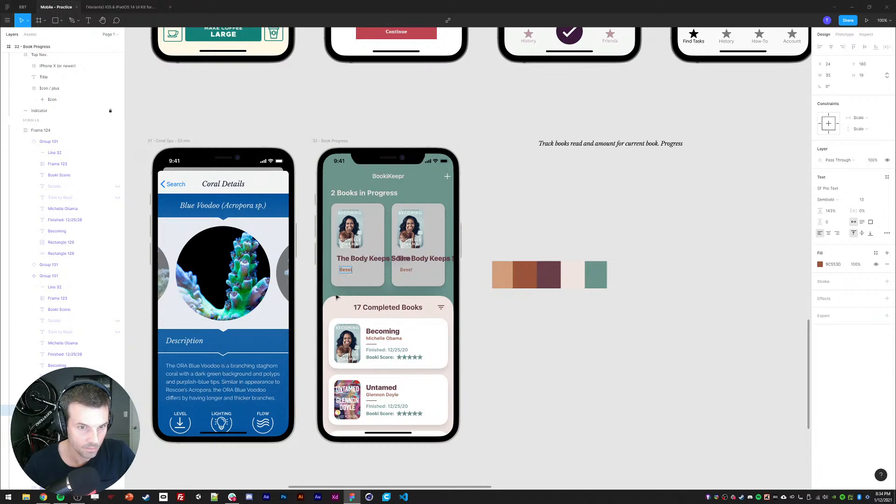
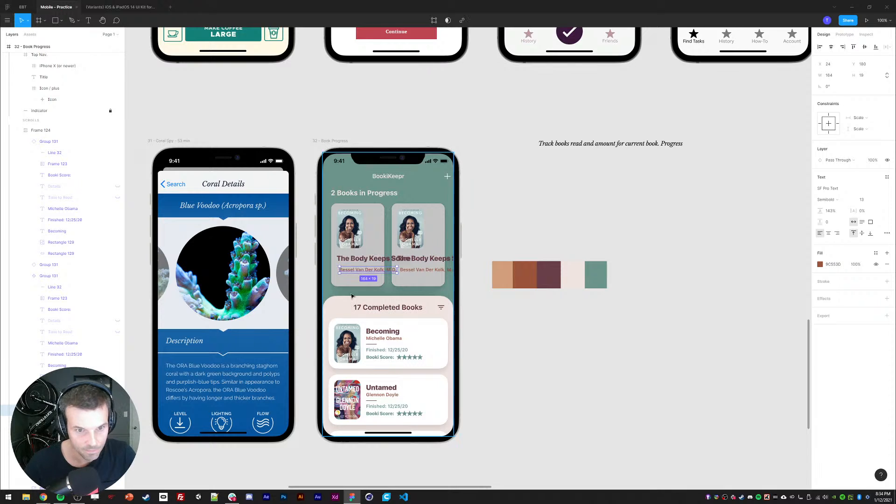
# - Set the in-progress cover's corner radius to 8 and center it horizontally in the card at about X 38
pyautogui.click(346, 229)
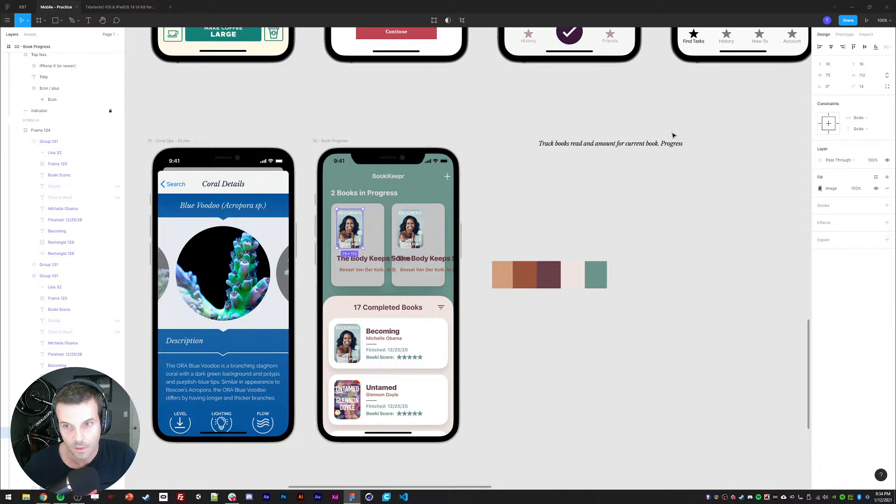
pyautogui.click(862, 86)
pyautogui.write('8')
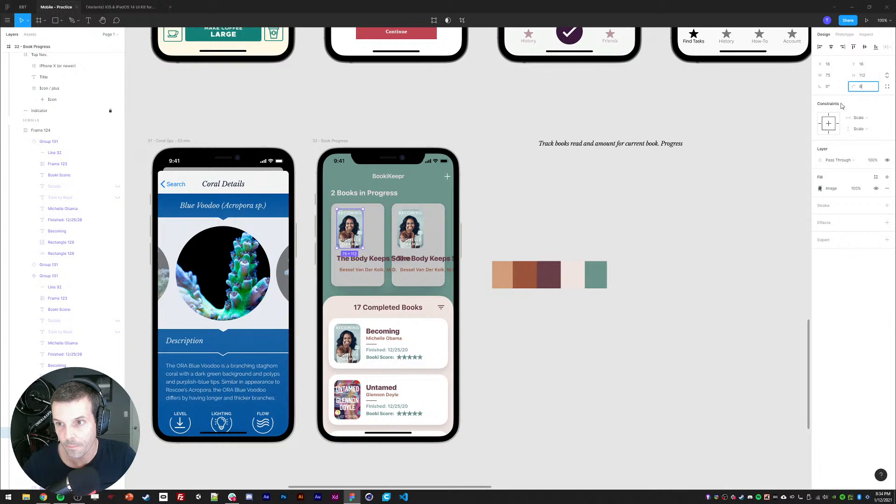
pyautogui.moveTo(348, 229); pyautogui.dragTo(356, 229)
pyautogui.hotkey('shift', 'Up')
pyautogui.hotkey('shift', 'Up')
pyautogui.hotkey('ctrl', 'z')
pyautogui.hotkey('ctrl', 'z')
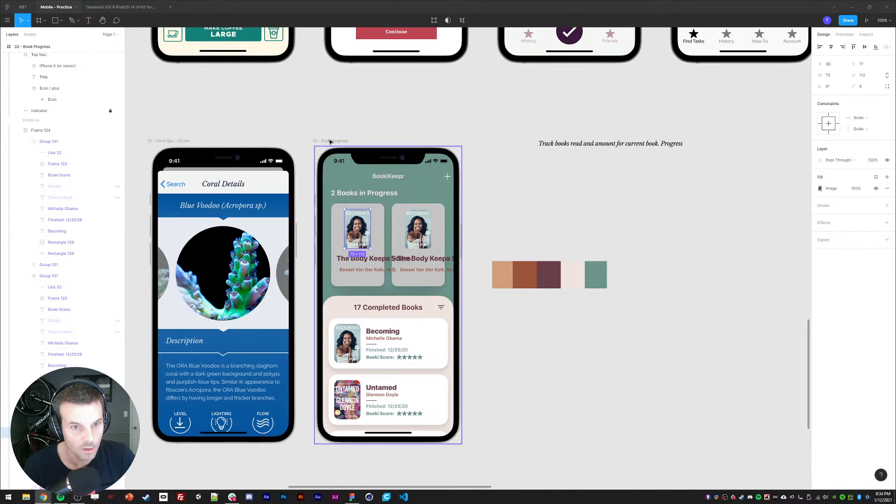
# - Replace the Becoming image in the in-progress cover with the copied cover of The Body Keeps the Score
pyautogui.moveTo(330, 141); pyautogui.dragTo(368, 243)
pyautogui.click(526, 216)
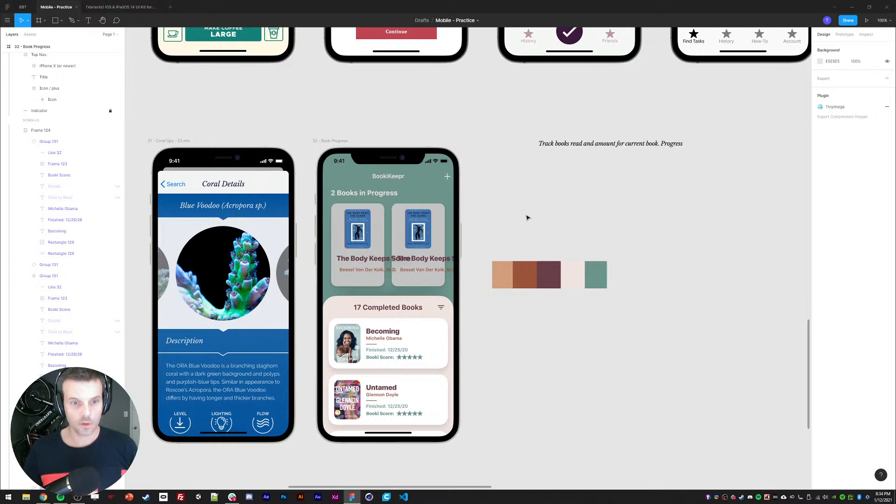
# - Fill the in-progress card's background with white sampled from a completed book card
pyautogui.click(365, 227)
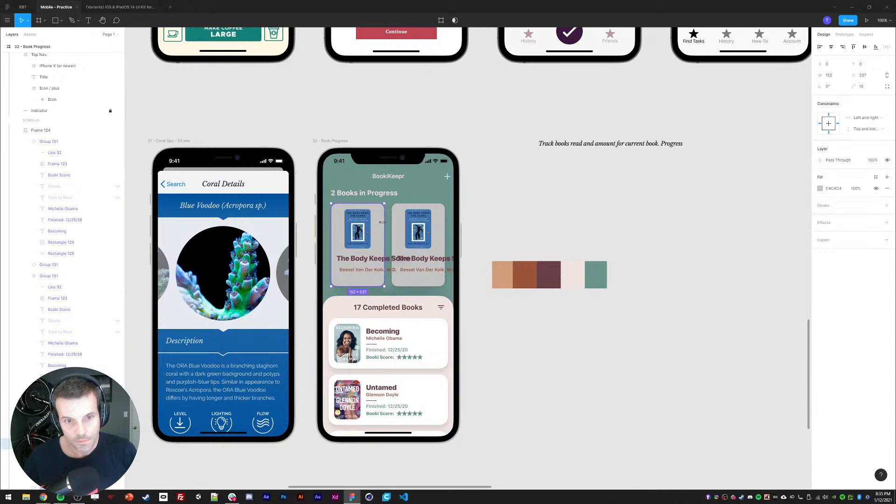
pyautogui.press('i')
pyautogui.click(439, 324)
pyautogui.click(550, 346)
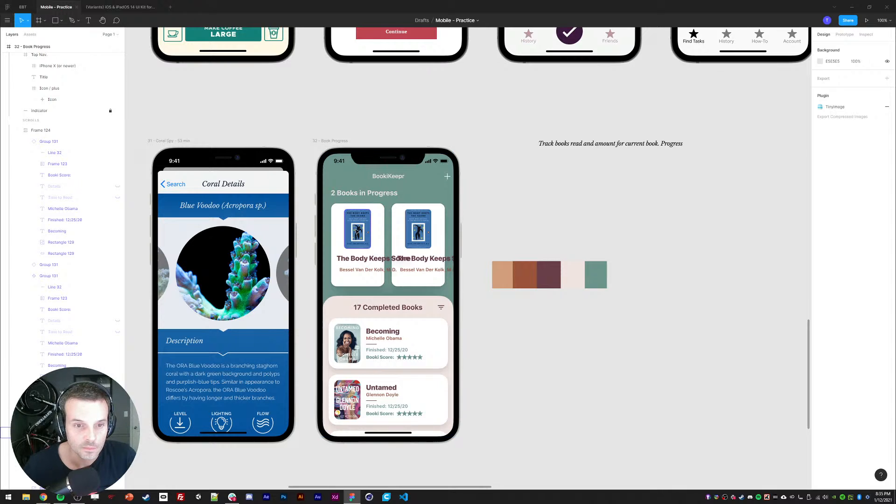
# - Enlarge the in-progress cover to about 79 by 118 and move it up until it overhangs the card's upper edge
pyautogui.click(358, 231)
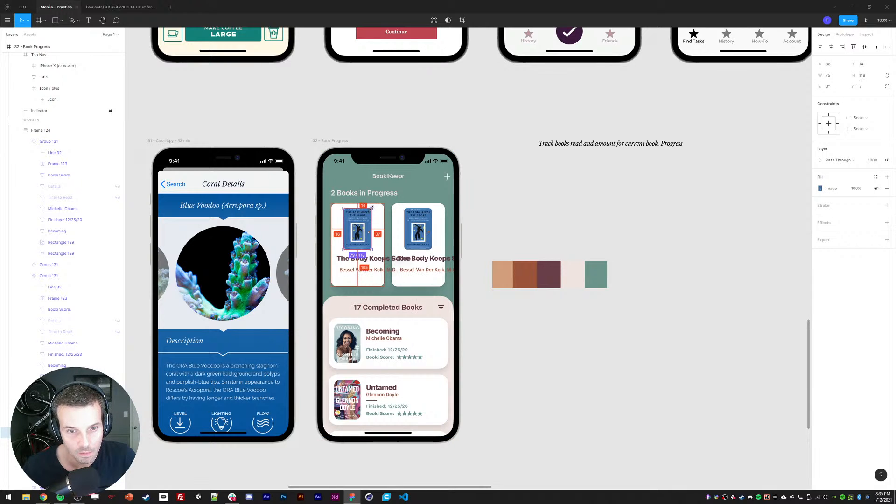
pyautogui.hotkey('shift', 'Up')
pyautogui.press('Up')
pyautogui.press('Up')
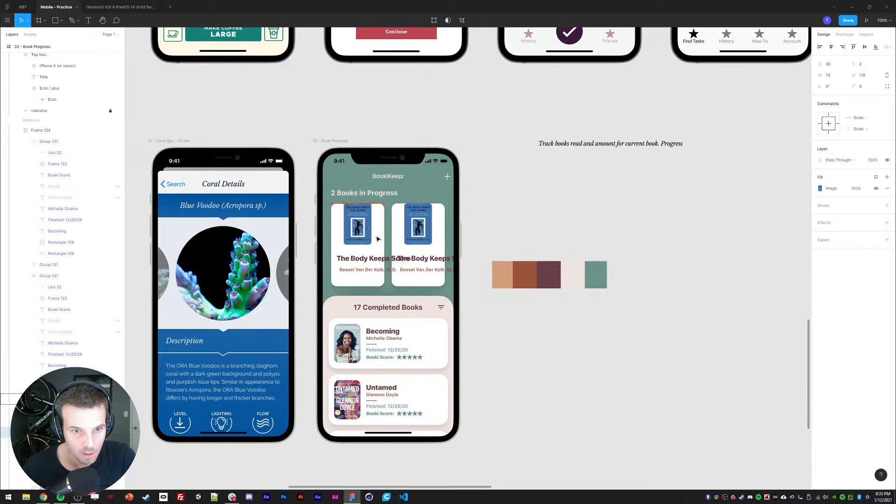
pyautogui.hotkey('shift', 'Up')
pyautogui.click(560, 219)
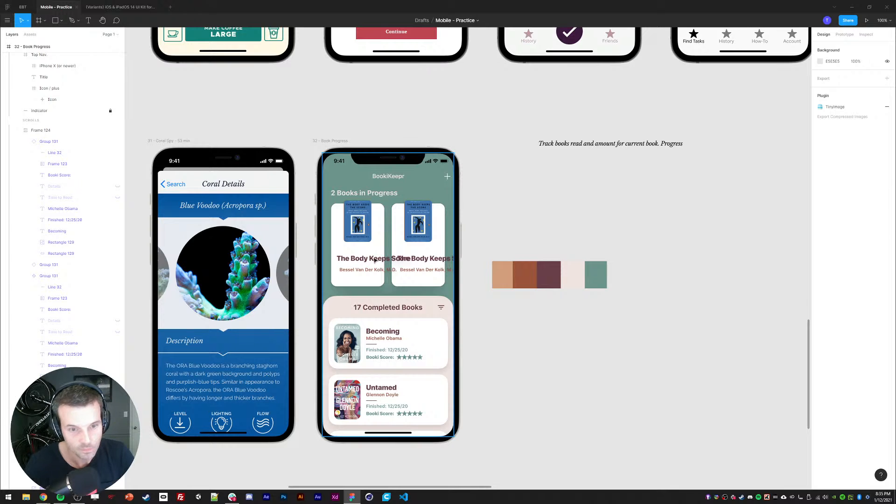
# - Cut both drop shadows from the component frame of the first in-progress book card
pyautogui.click(361, 278)
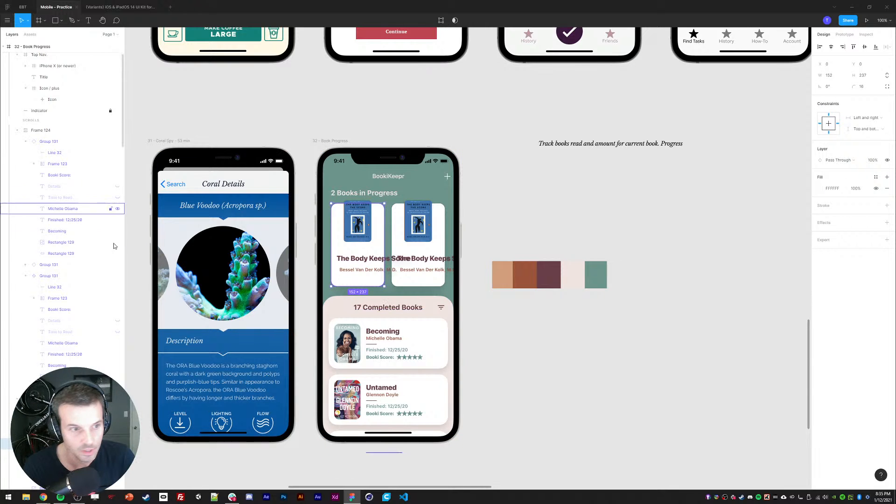
pyautogui.click(70, 399)
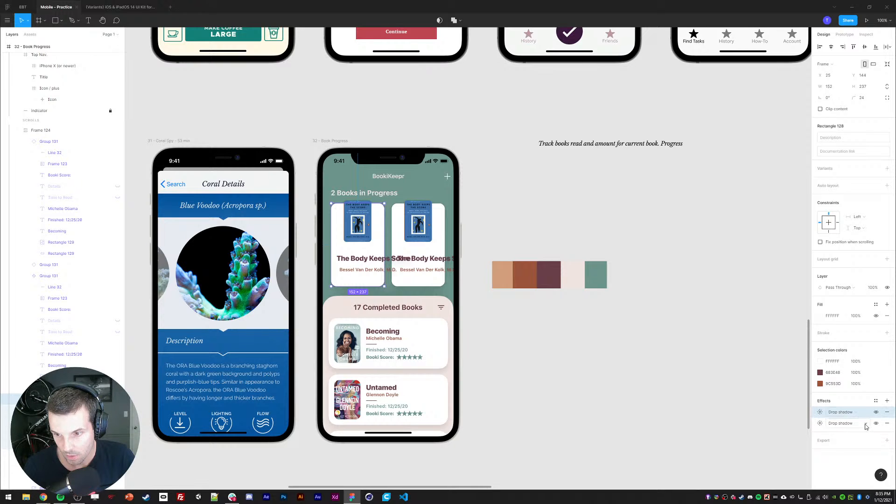
pyautogui.click(840, 415)
pyautogui.click(815, 426)
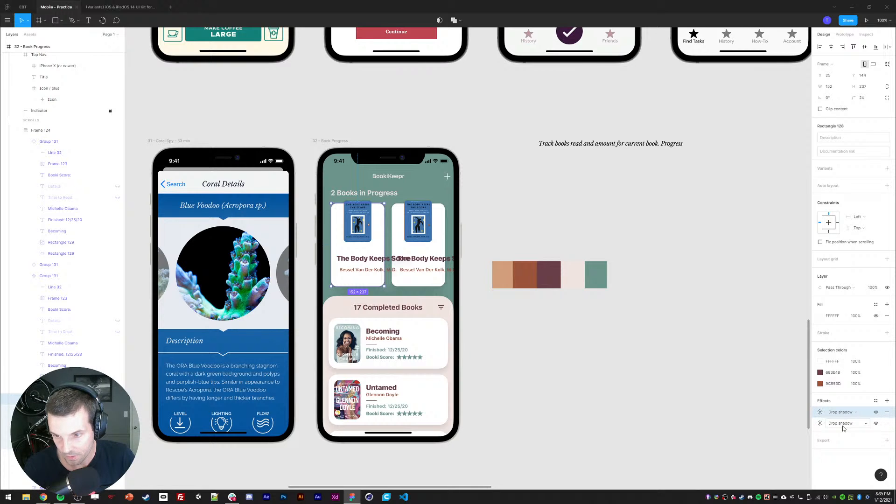
pyautogui.click(818, 423)
pyautogui.click(841, 423)
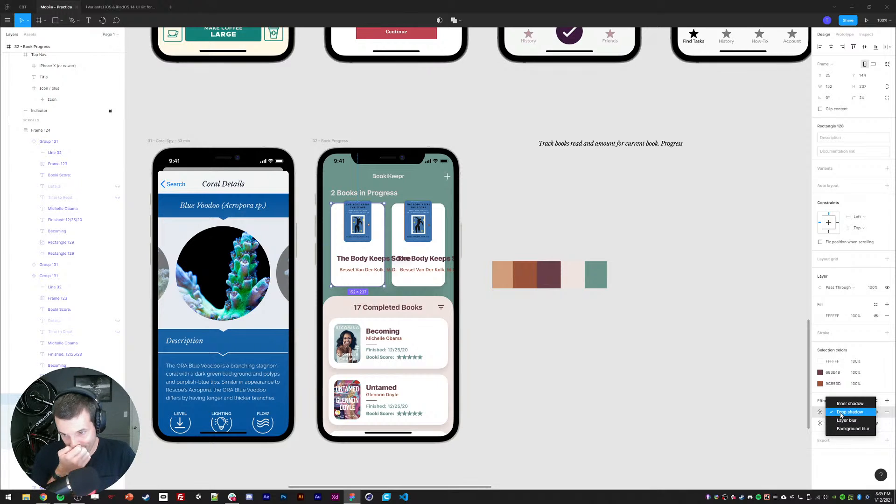
pyautogui.click(840, 413)
pyautogui.keyDown('shift'); pyautogui.click(814, 427); pyautogui.keyUp('shift')
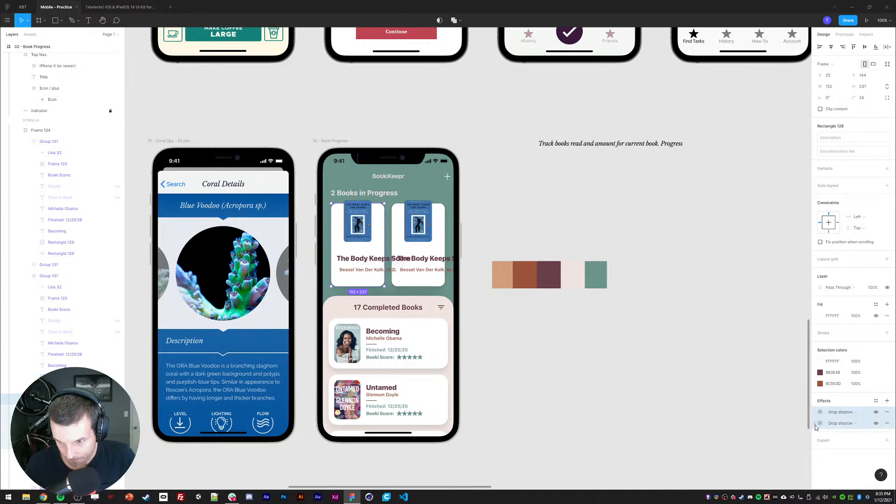
pyautogui.hotkey('ctrl', 'z')
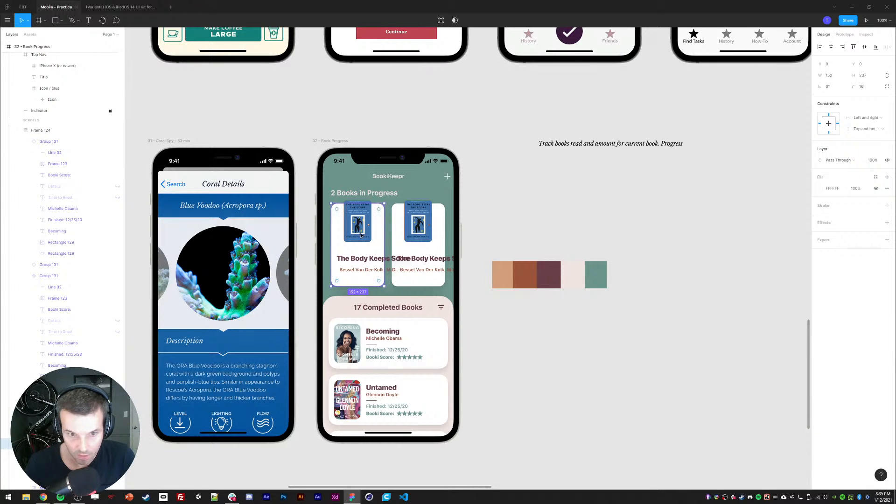
# - Paste the two cut drop shadows onto the first in-progress card's white background rectangle
pyautogui.click(441, 307)
pyautogui.keyDown('ctrl'); pyautogui.click(358, 281); pyautogui.keyUp('ctrl')
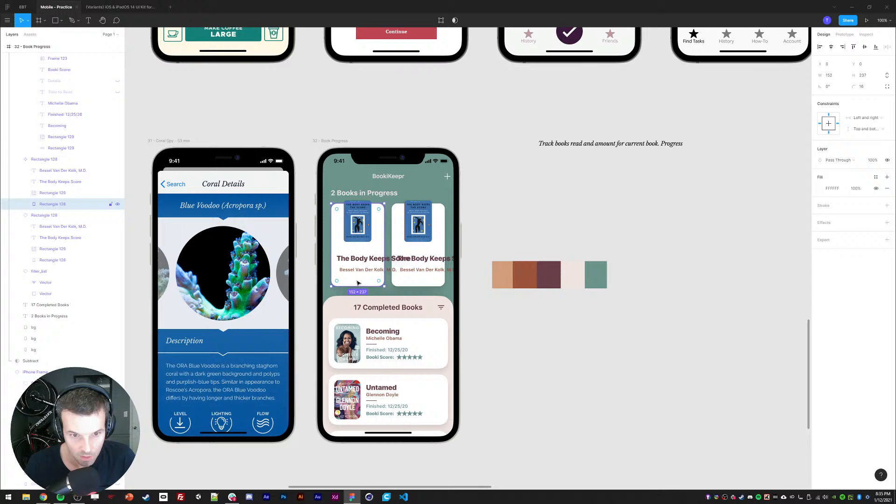
pyautogui.click(47, 160)
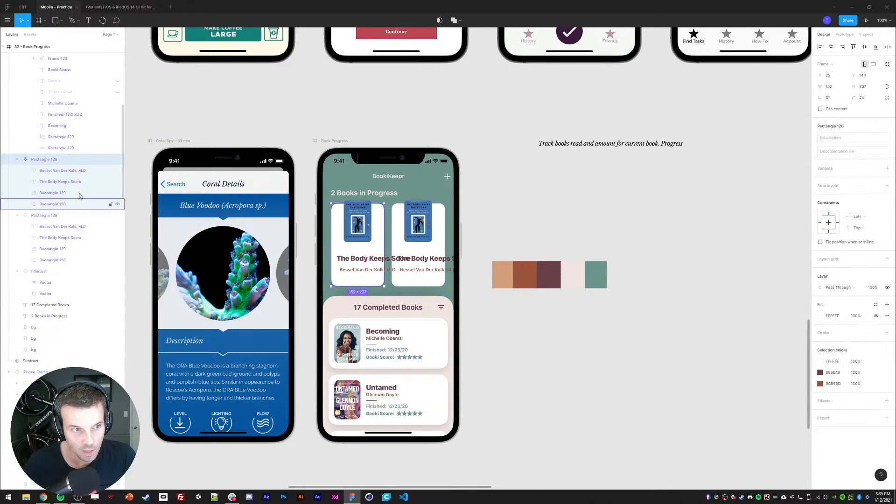
pyautogui.click(63, 204)
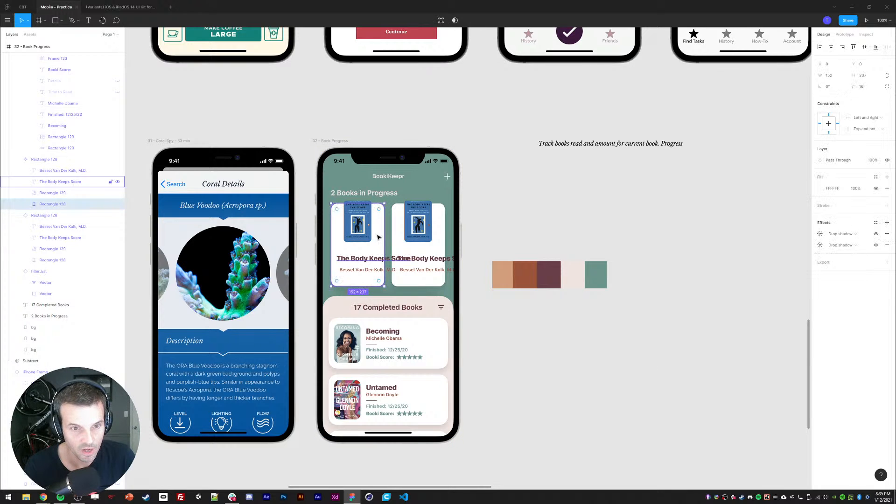
# - Set the opacity of the first drop shadow on the first in-progress card's cover to 50%
pyautogui.click(356, 226)
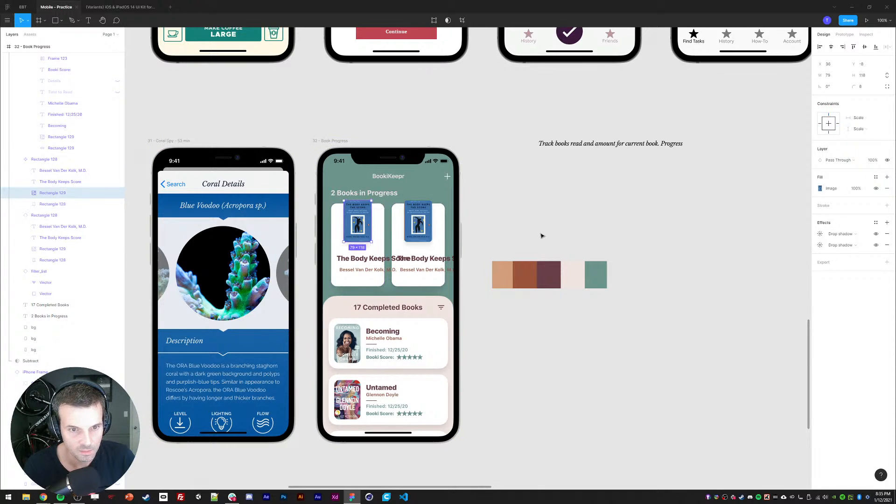
pyautogui.click(542, 235)
pyautogui.click(346, 230)
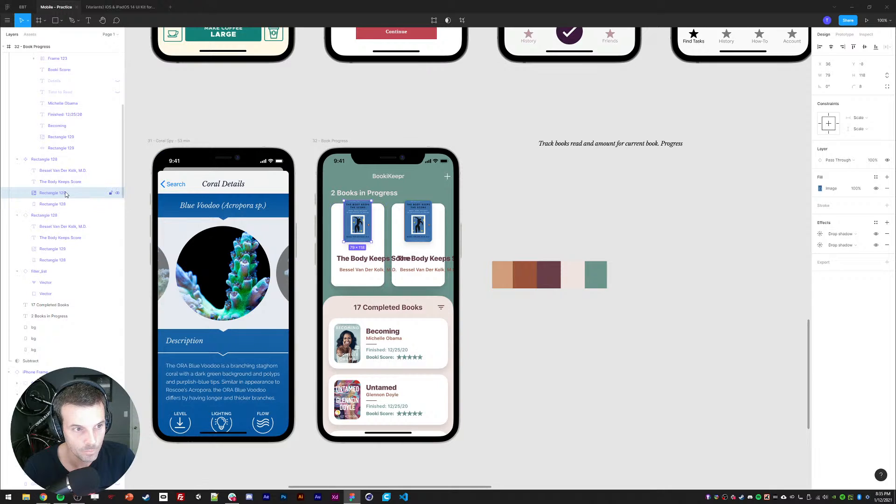
pyautogui.click(820, 234)
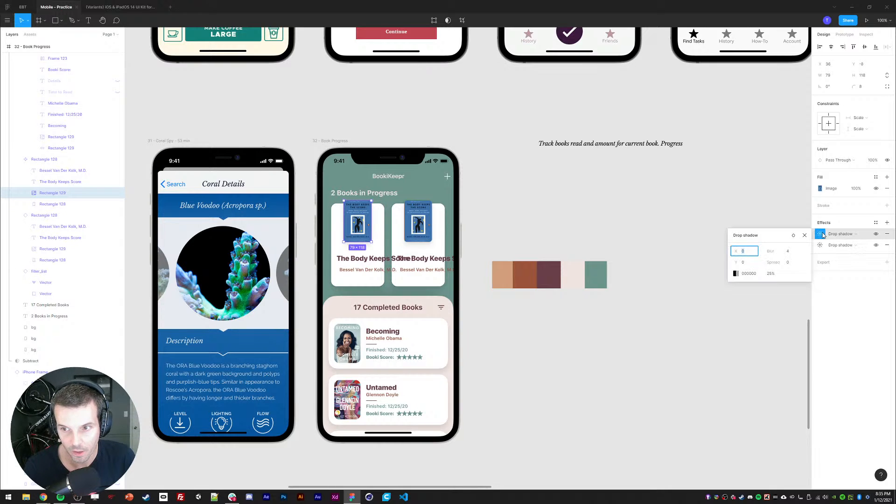
pyautogui.click(770, 276)
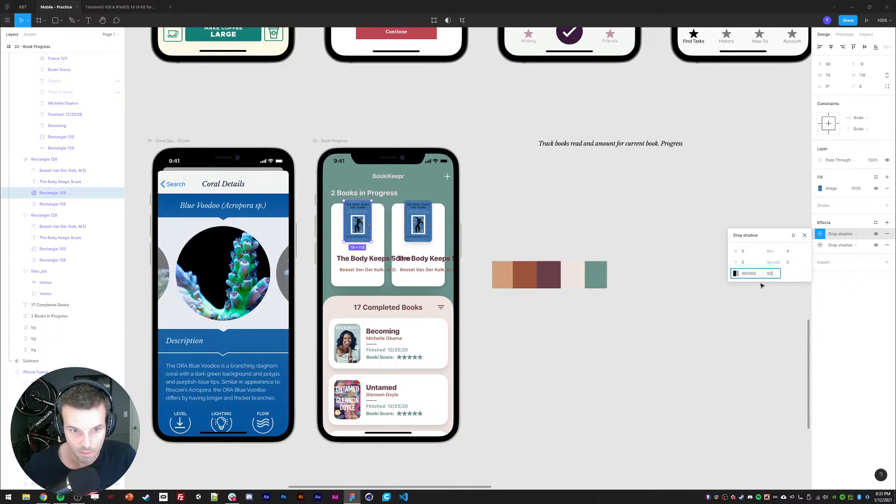
pyautogui.press('Return')
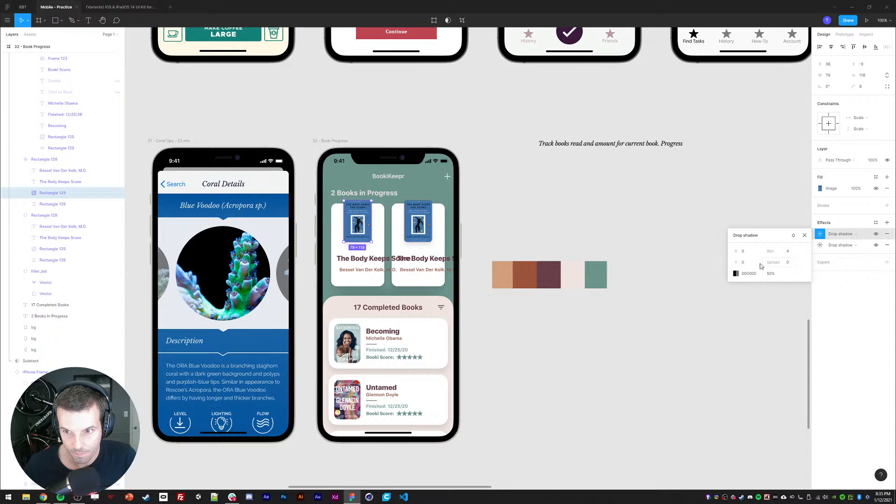
pyautogui.click(620, 235)
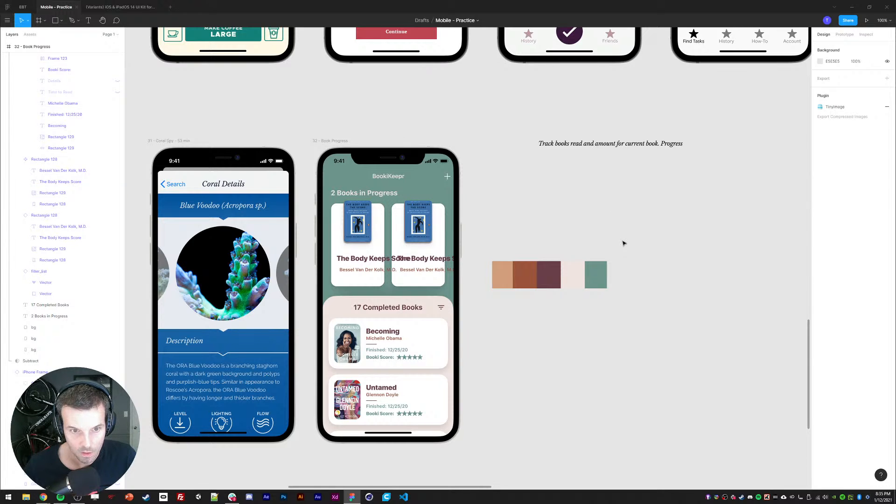
# - Hide the cover's second drop shadow and set the first one to Y offset 2, blur 2 and 35% opacity
pyautogui.click(353, 240)
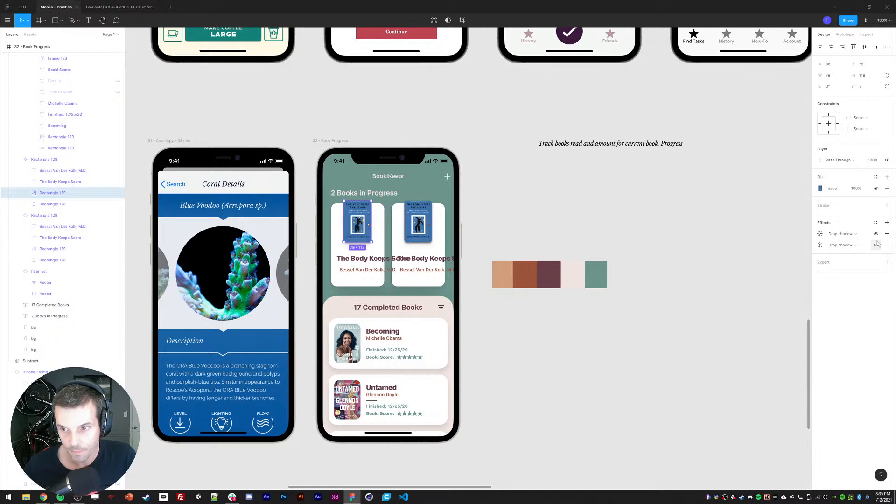
pyautogui.click(876, 245)
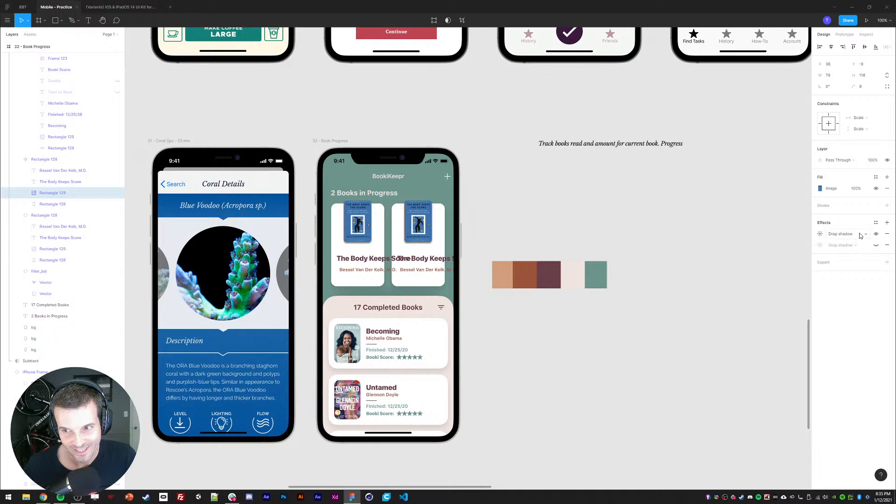
pyautogui.click(822, 235)
pyautogui.click(770, 273)
pyautogui.write('30')
pyautogui.press('Return')
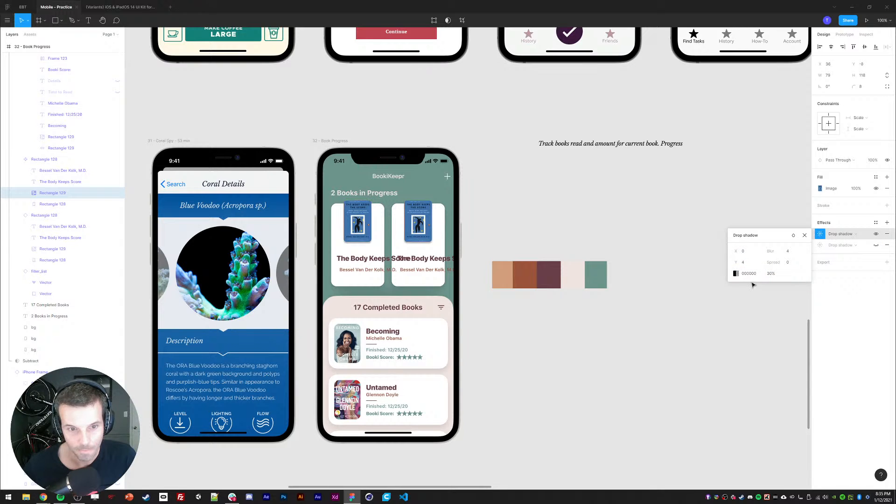
pyautogui.write('25')
pyautogui.click(746, 263)
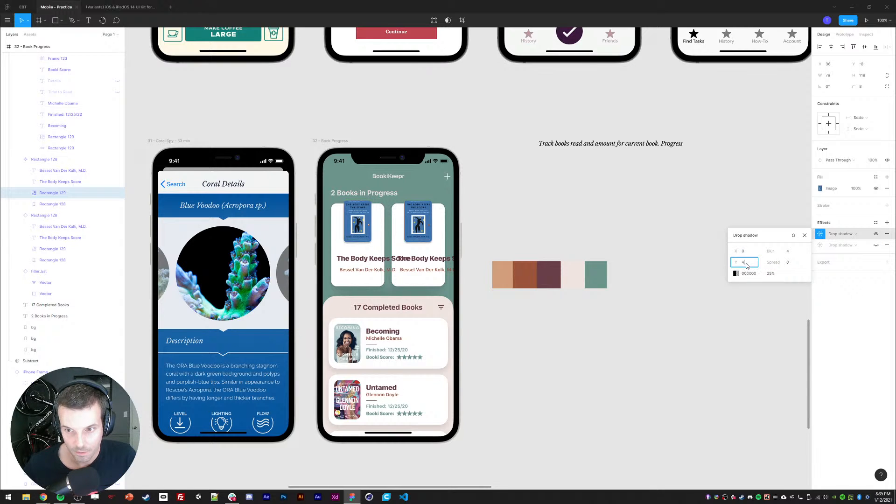
pyautogui.press('Down')
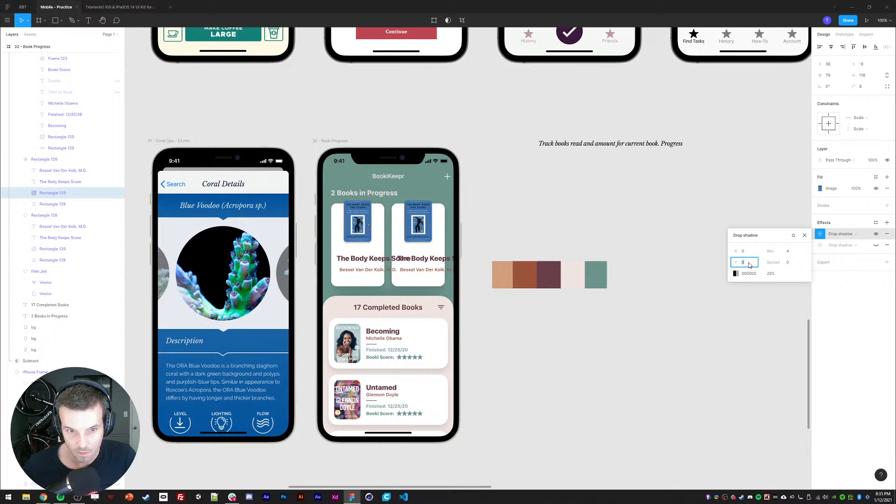
pyautogui.click(792, 253)
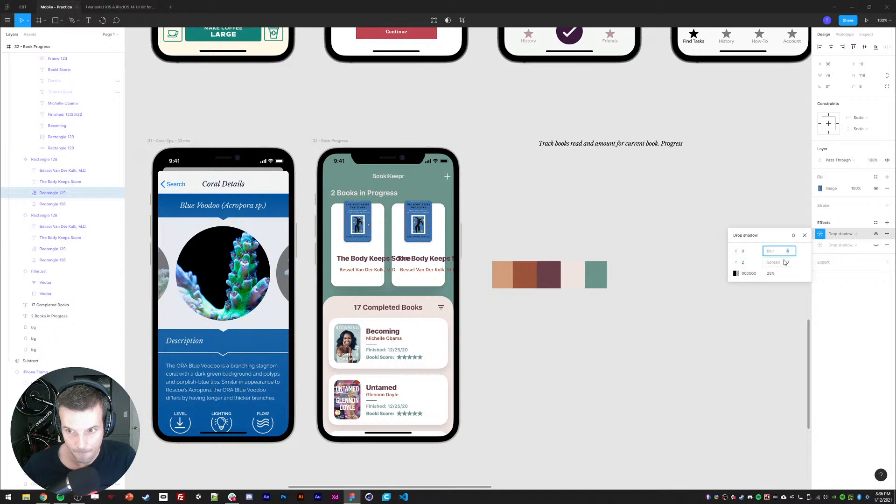
pyautogui.click(771, 275)
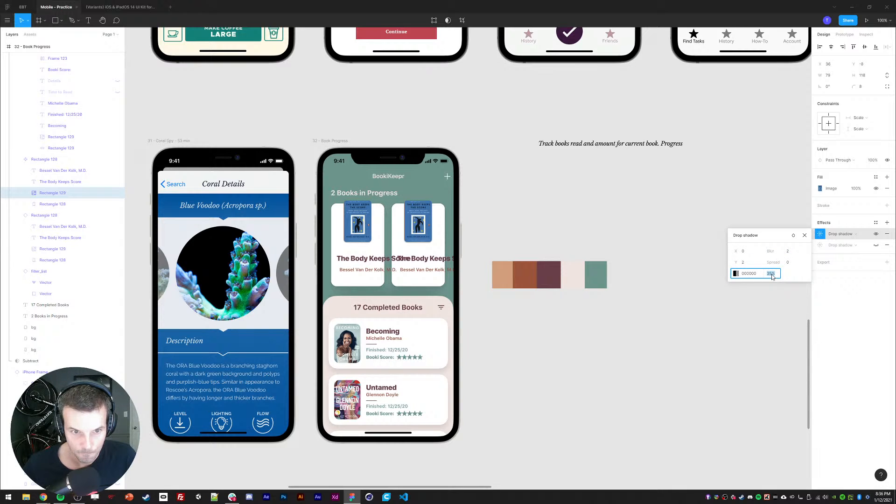
# - Show the cover's second drop shadow again and set its Y offset to 10
pyautogui.click(876, 245)
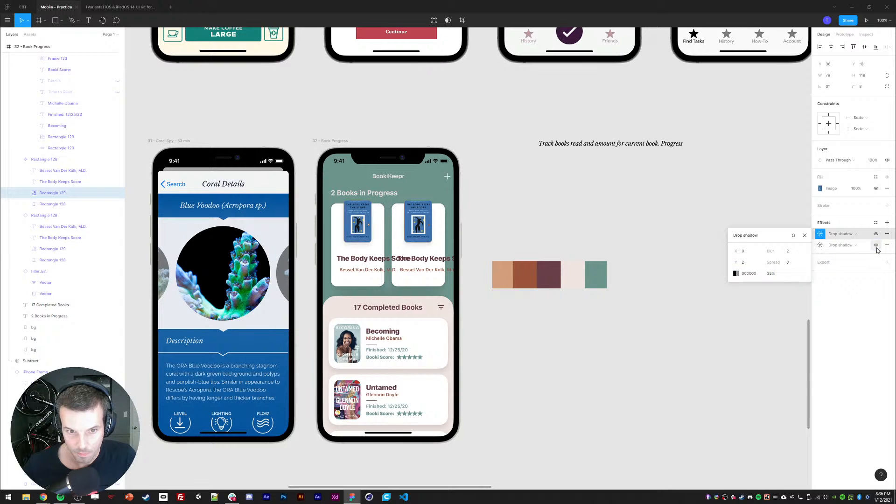
pyautogui.click(820, 246)
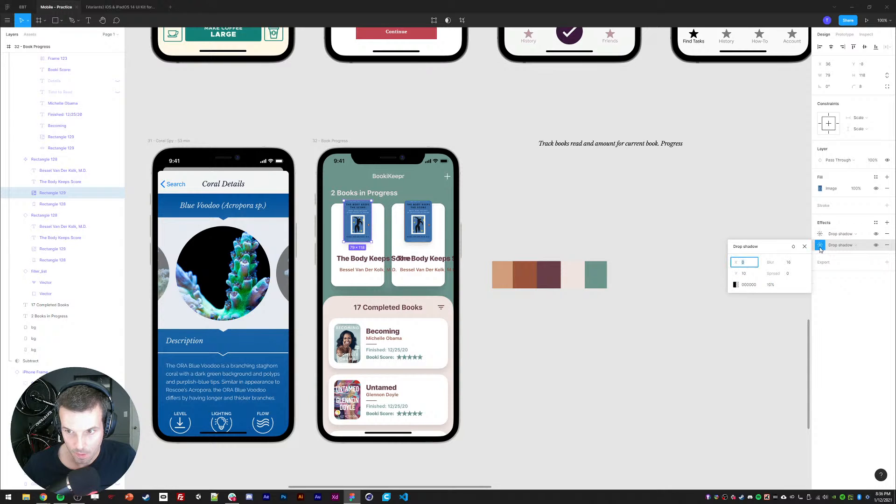
pyautogui.click(747, 279)
pyautogui.write('18')
pyautogui.press('Return')
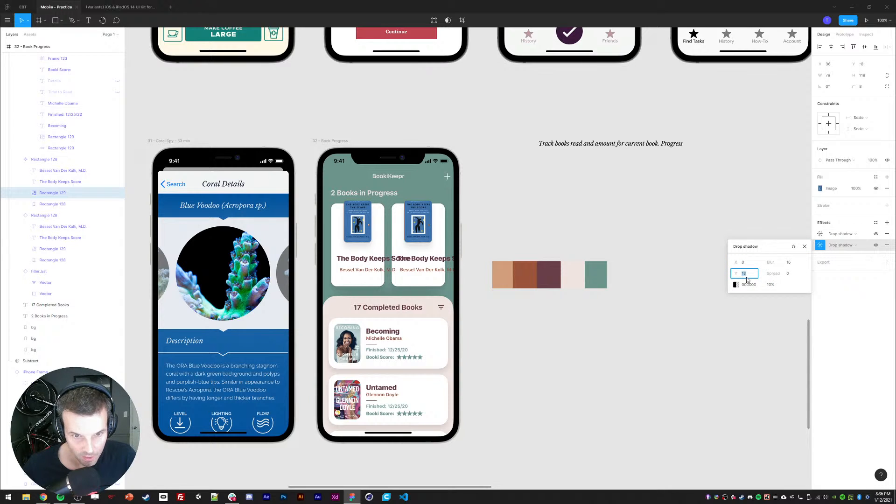
pyautogui.write('10')
pyautogui.press('Return')
# - Set the cover's second drop shadow to 20% opacity, blur 24 and Y offset 12
pyautogui.click(771, 285)
pyautogui.write('20')
pyautogui.press('Return')
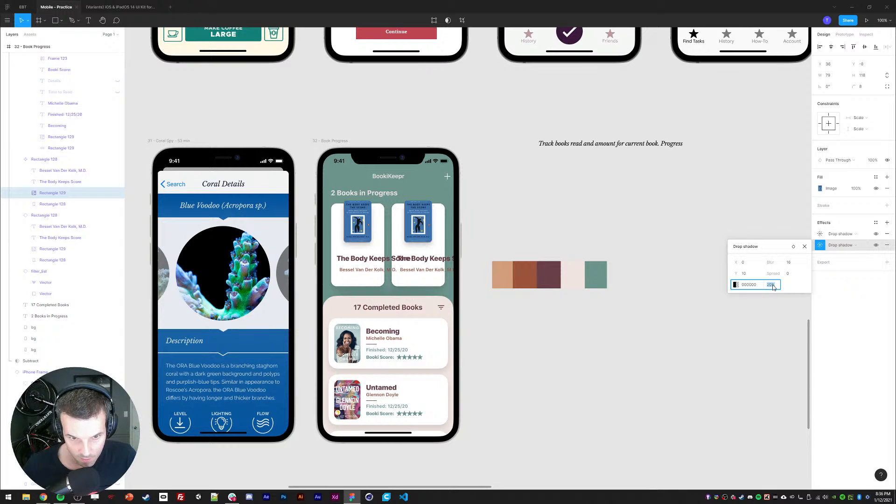
pyautogui.click(789, 264)
pyautogui.write('24')
pyautogui.press('Return')
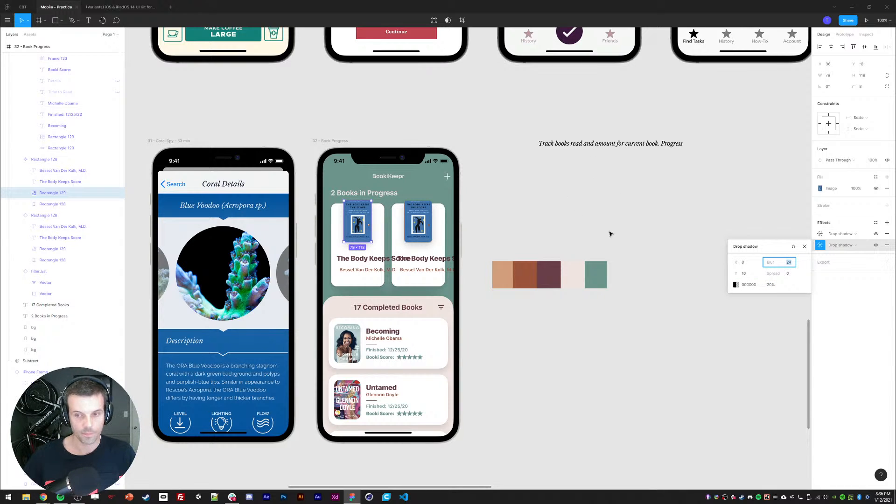
pyautogui.click(732, 276)
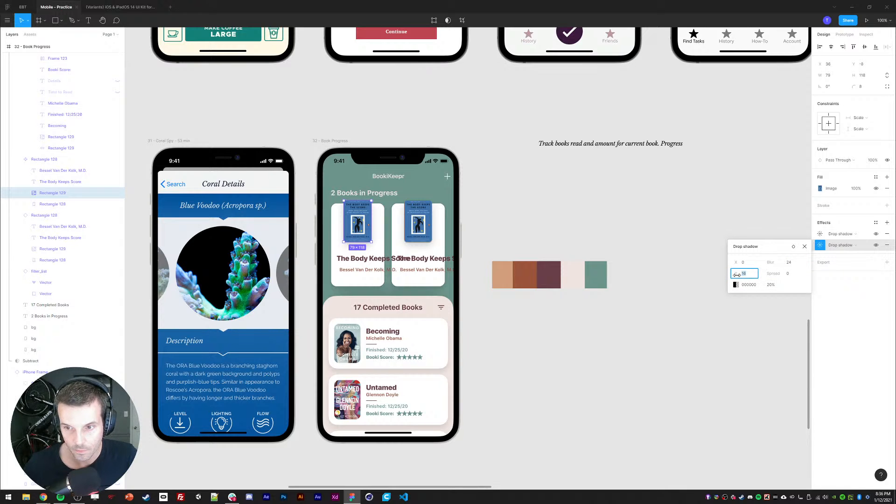
pyautogui.click(602, 231)
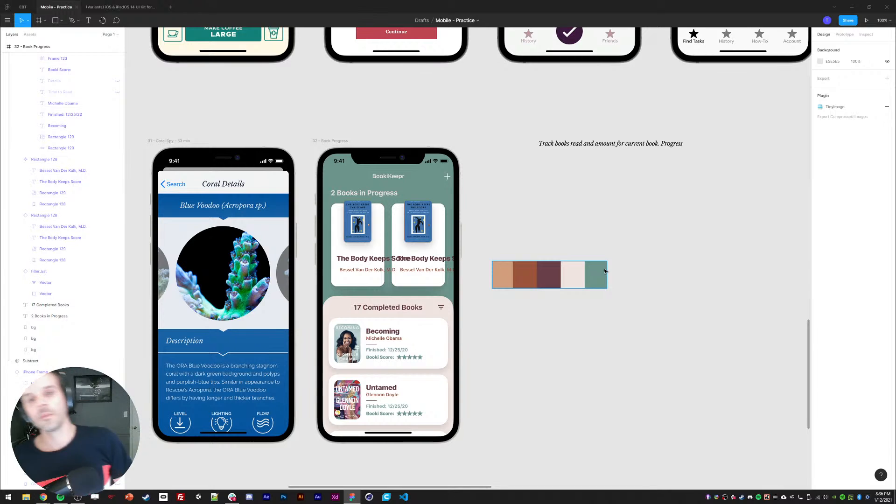
# - Compare the in-progress cover with its second drop shadow hidden and shown
pyautogui.doubleClick(356, 243)
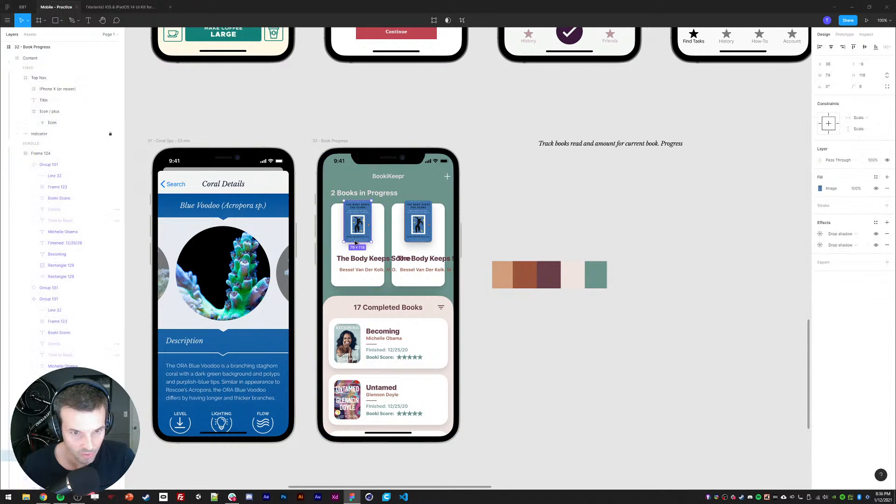
pyautogui.press('Escape')
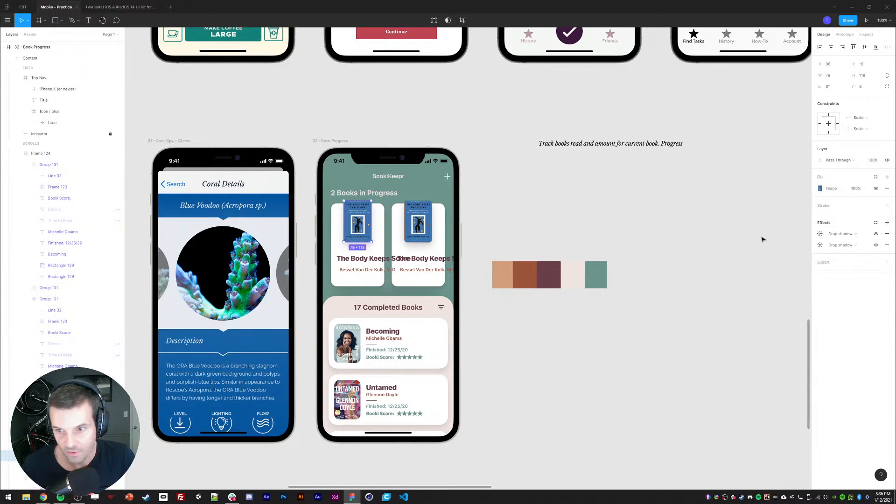
pyautogui.click(876, 245)
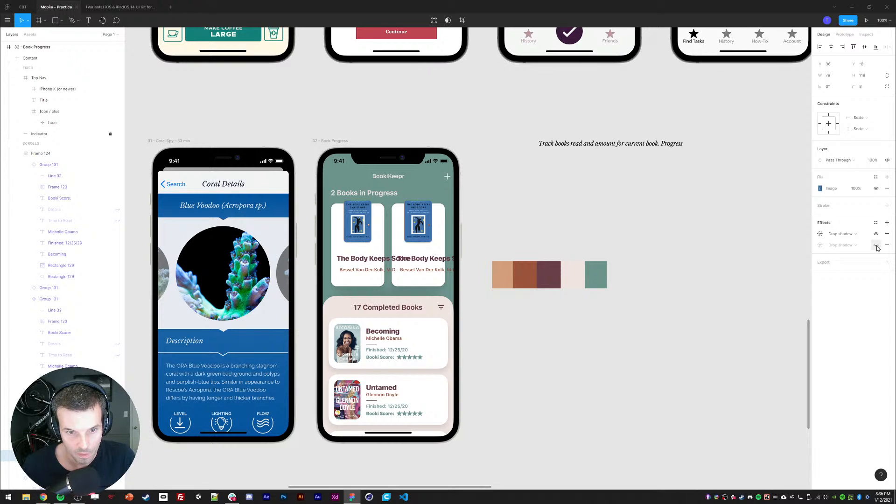
pyautogui.click(876, 245)
pyautogui.click(876, 245)
pyautogui.click(876, 245)
# - Set the cover's second drop shadow to blur 12 and Y offset 6
pyautogui.click(820, 245)
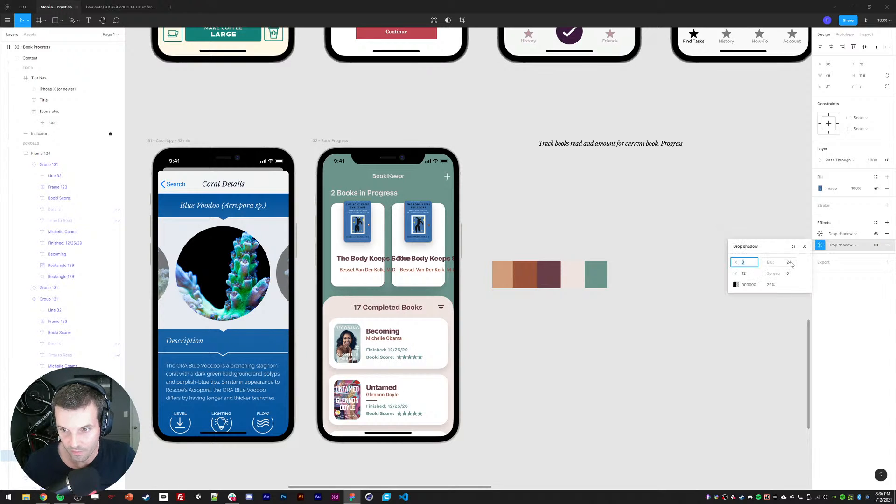
pyautogui.click(792, 265)
pyautogui.click(748, 275)
pyautogui.write('6')
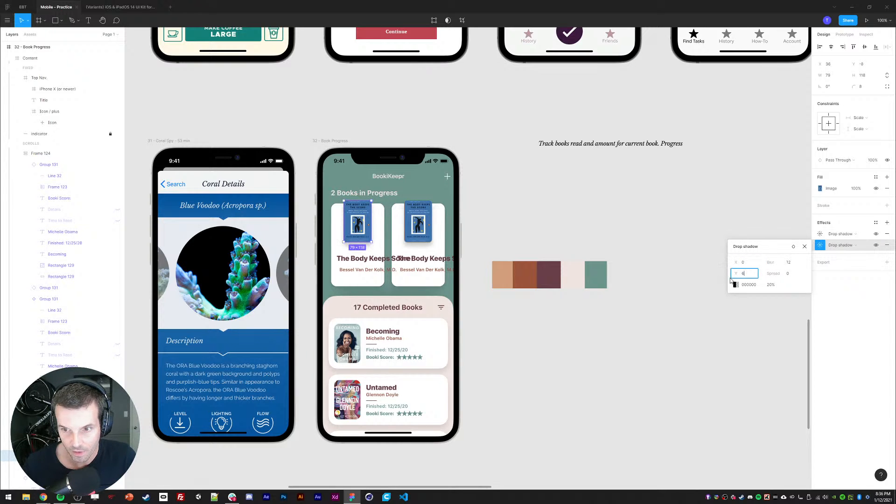
pyautogui.click(778, 286)
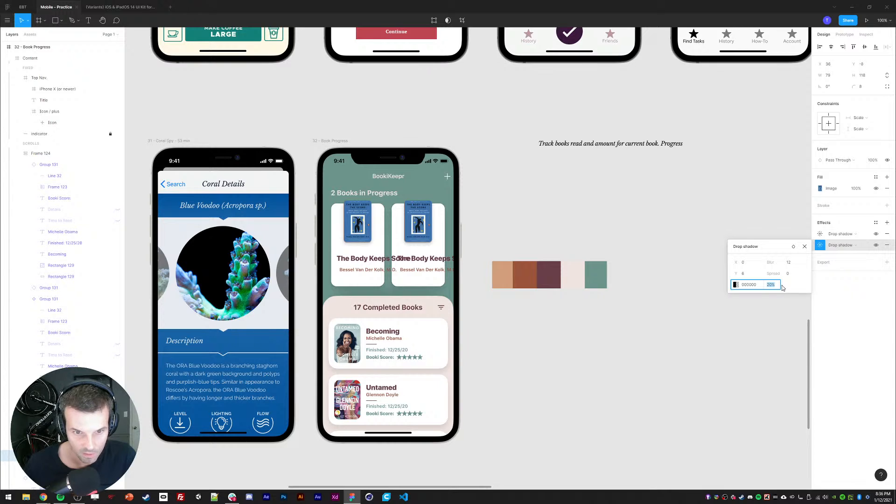
pyautogui.click(618, 238)
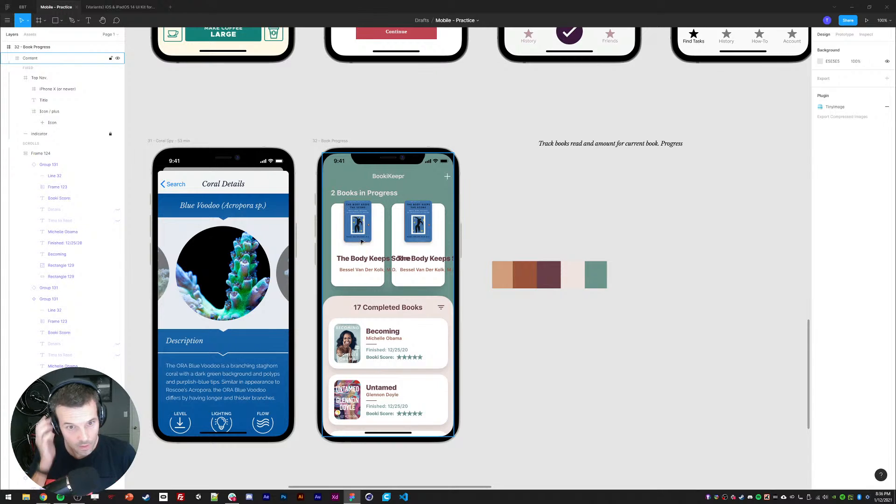
# - Try the in-progress book cover further left within its card and move it back to the centre
pyautogui.doubleClick(363, 224)
pyautogui.doubleClick(364, 224)
pyautogui.hotkey('shift', 'Left')
pyautogui.hotkey('shift', 'Left')
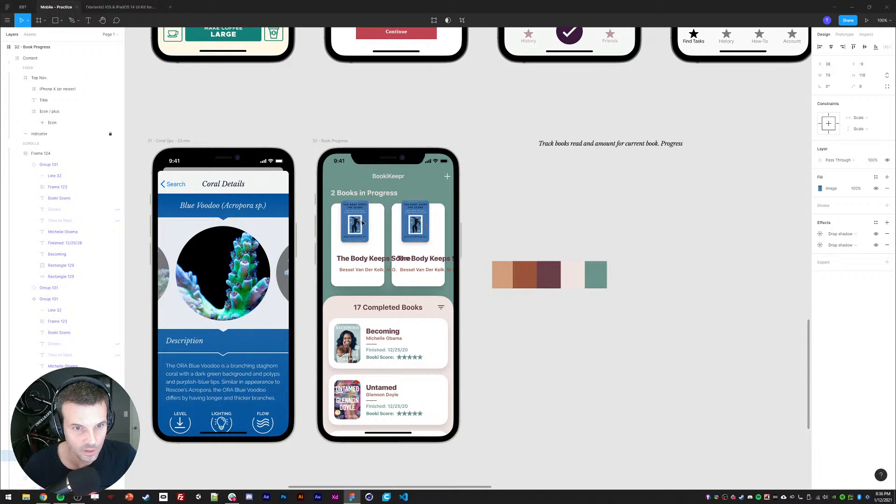
pyautogui.hotkey('shift', 'Left')
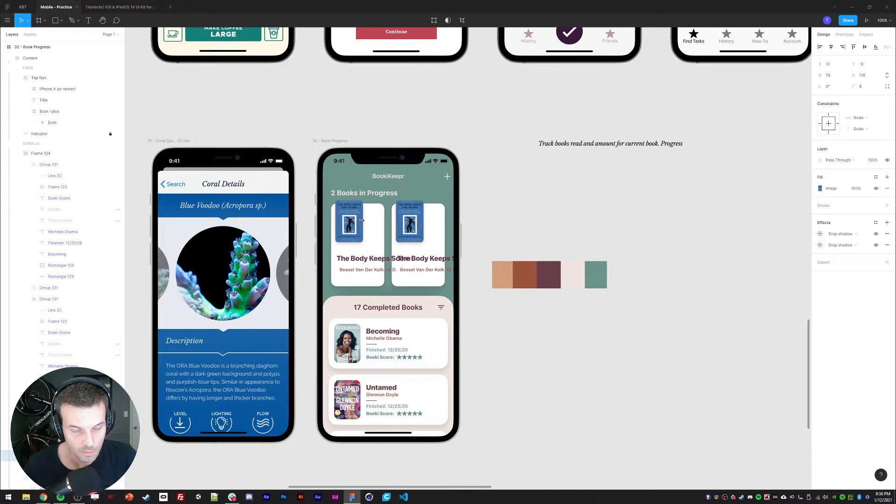
pyautogui.hotkey('shift', 'Right')
pyautogui.hotkey('shift', 'Right')
pyautogui.hotkey('shift', 'Right')
# - Move the in-progress book title to X 8 and set its width to 136 so it wraps inside the card
pyautogui.click(360, 261)
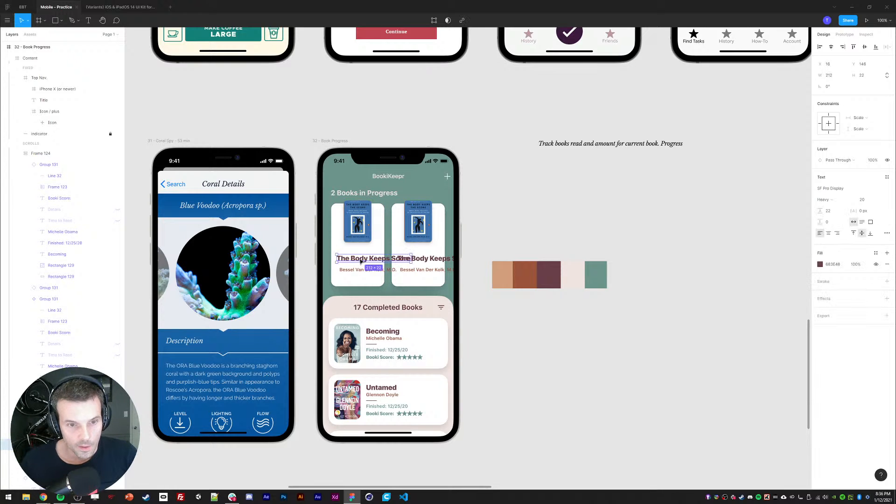
pyautogui.write('0')
pyautogui.press('Return')
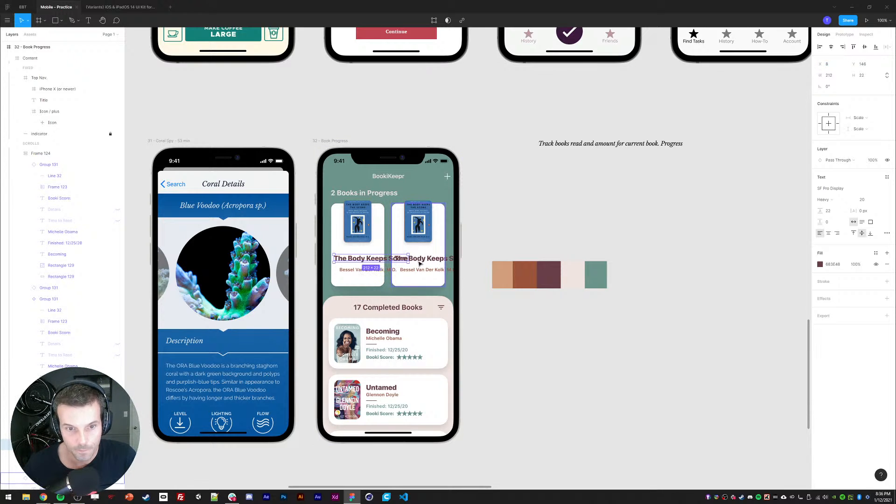
pyautogui.hotkey('shift', 'Right')
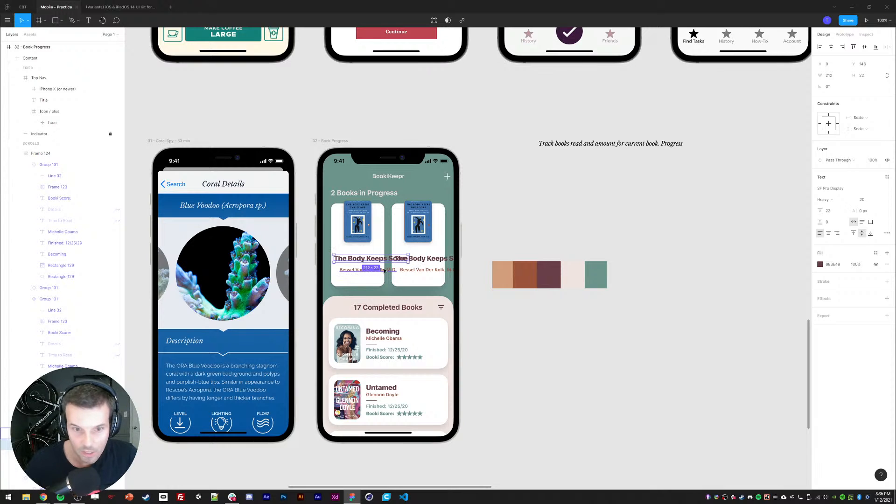
pyautogui.moveTo(408, 258); pyautogui.dragTo(385, 260)
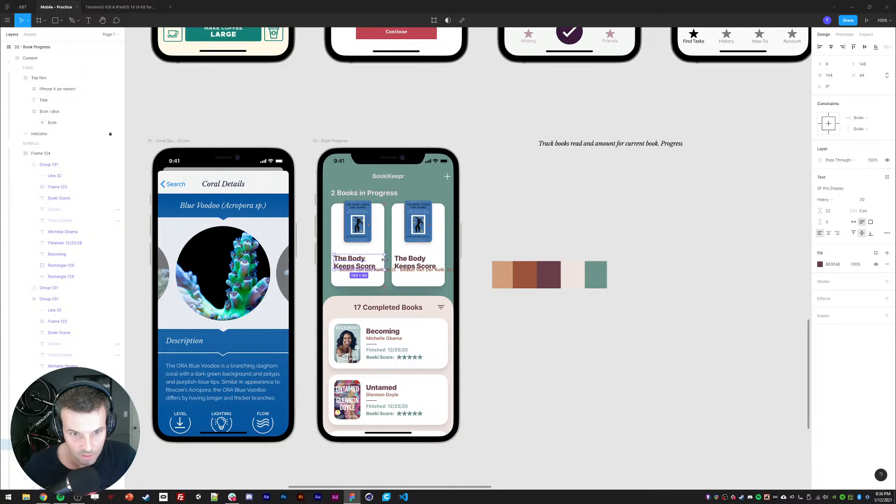
pyautogui.click(830, 76)
pyautogui.hotkey('shift', 'Down')
pyautogui.press('Return')
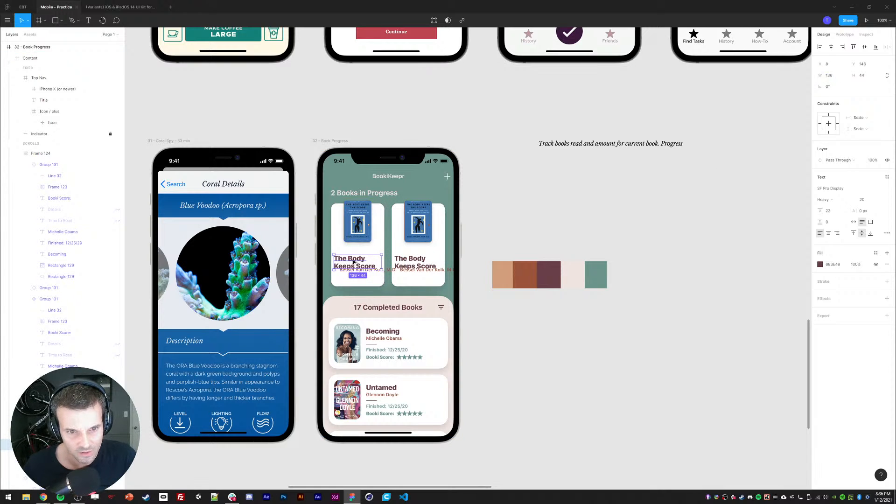
# - Move the in-progress book title up to Y 138 and set its font size to 16
pyautogui.hotkey('shift', 'Up')
pyautogui.click(866, 200)
pyautogui.write('16')
pyautogui.press('Return')
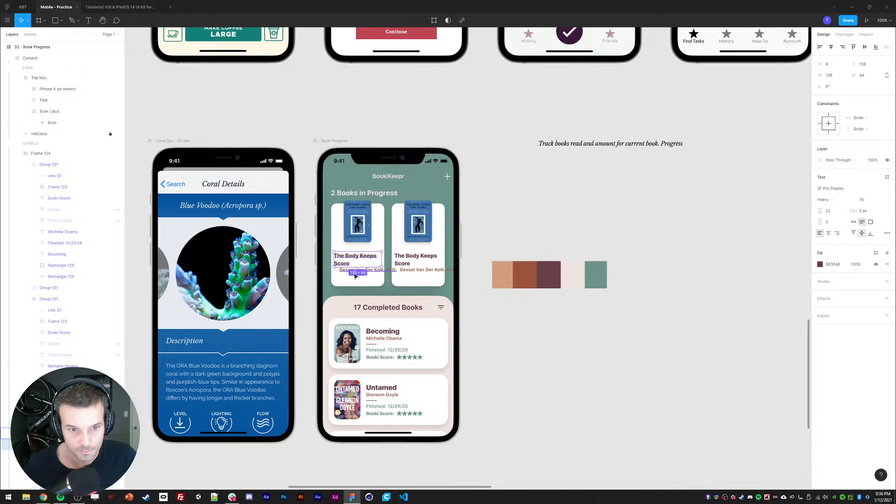
# - Move the author text to X 8 and narrow it to 144 so it wraps inside the card
pyautogui.click(350, 272)
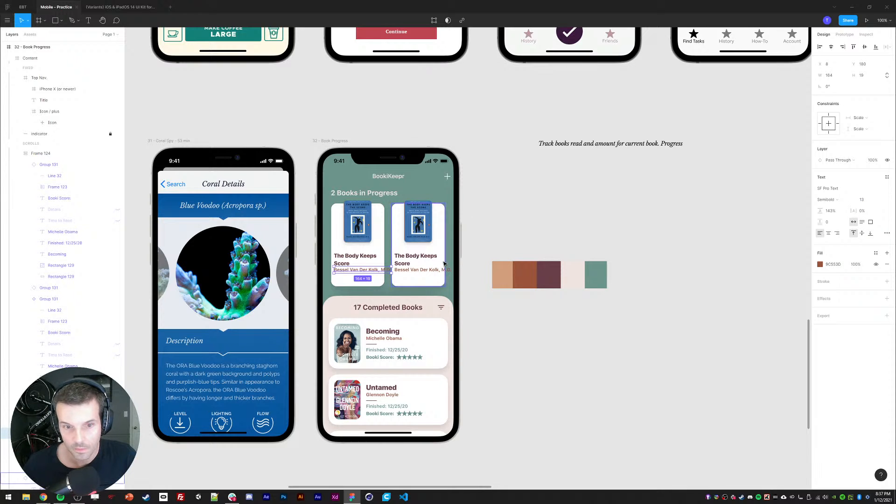
pyautogui.moveTo(391, 270); pyautogui.dragTo(384, 270)
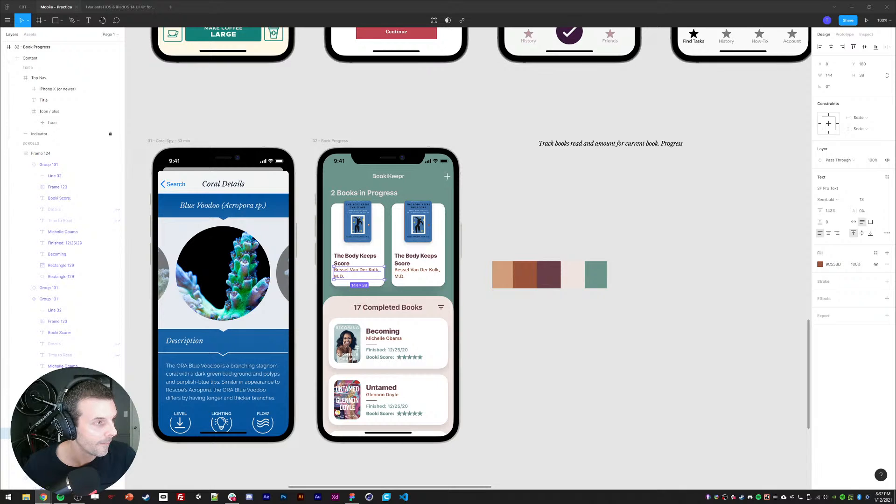
pyautogui.click(637, 342)
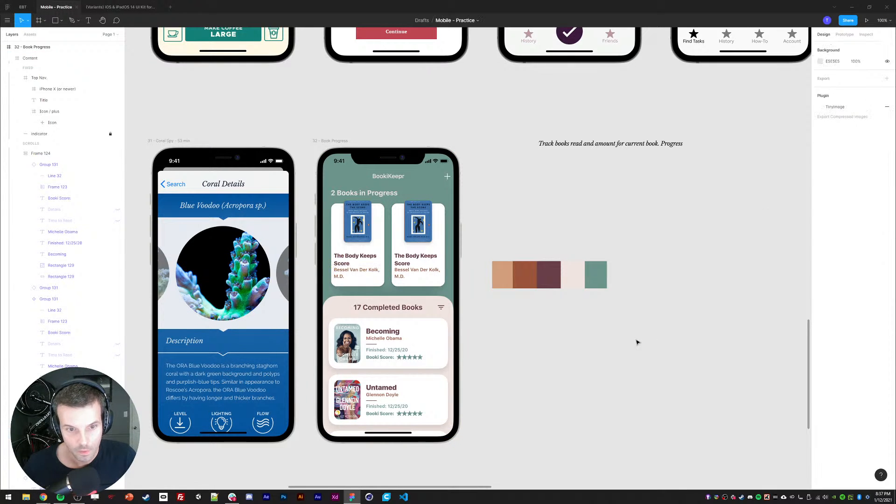
# - Set the in-progress book title's line height to 16 and its font size to 14
pyautogui.click(345, 259)
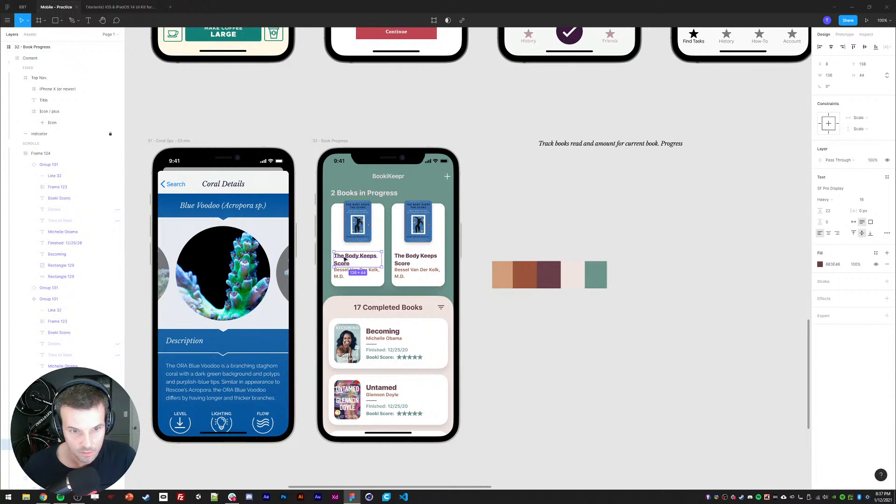
pyautogui.click(828, 210)
pyautogui.write('16')
pyautogui.press('Return')
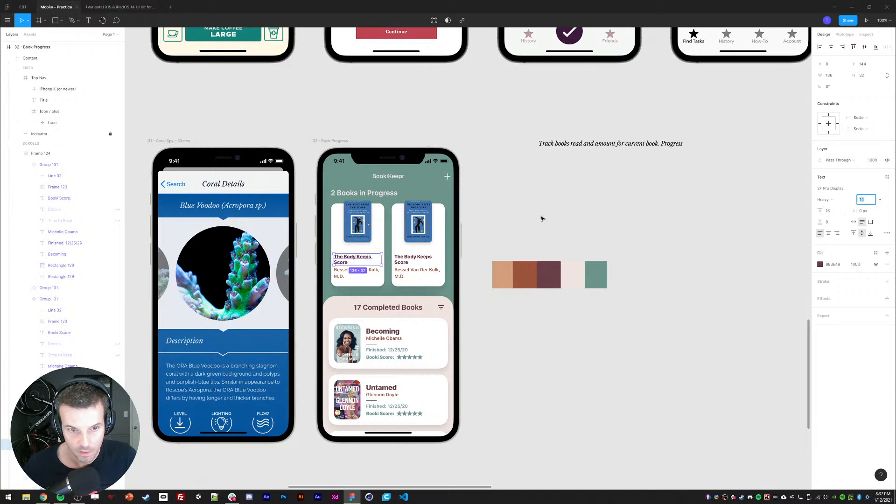
# - Set the author text's width to 136 and its line height to 13
pyautogui.click(343, 274)
pyautogui.click(831, 211)
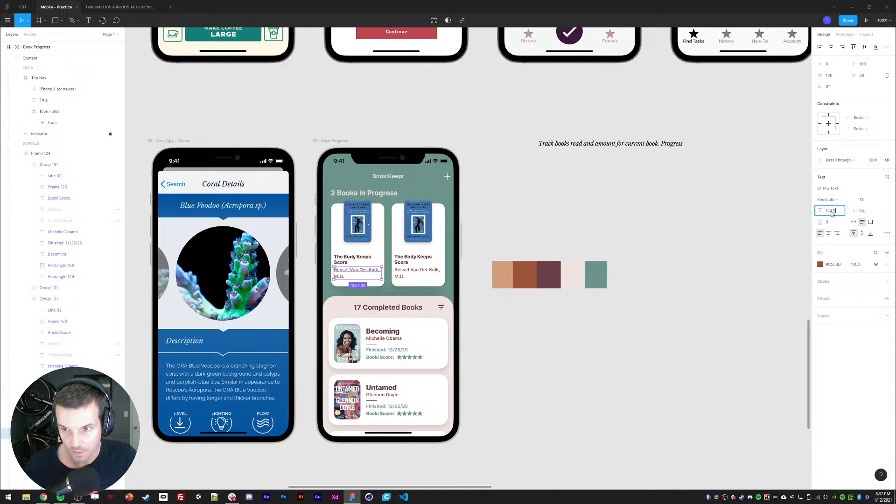
pyautogui.press('Return')
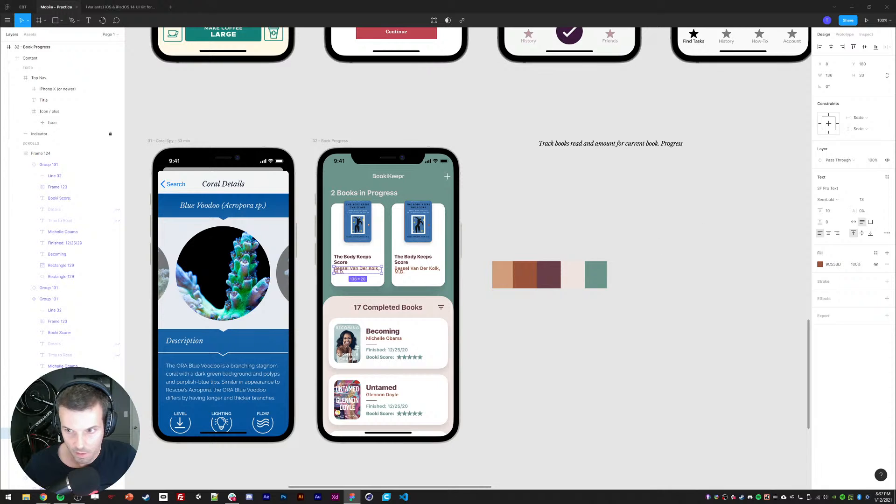
pyautogui.click(834, 214)
pyautogui.write('13')
pyautogui.click(599, 222)
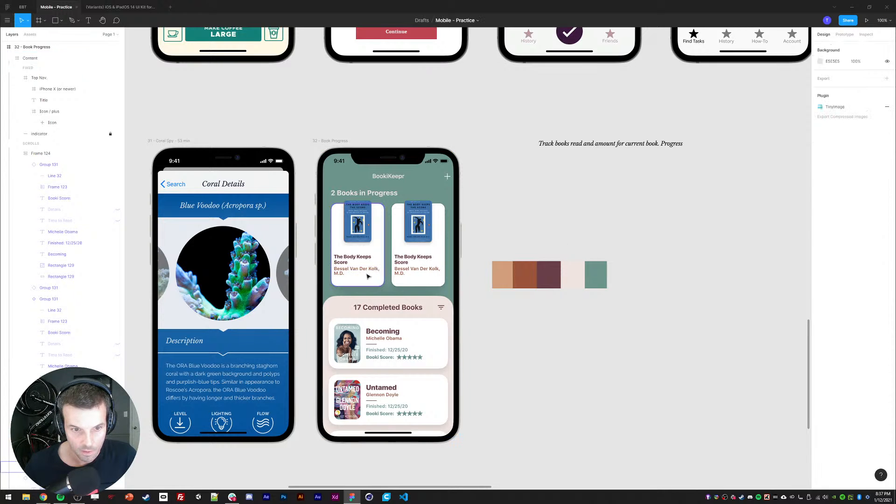
# - Wrap the book title and author text in an auto layout frame and move it down to Y 168
pyautogui.keyDown('ctrl'); pyautogui.click(351, 271); pyautogui.keyUp('ctrl')
pyautogui.keyDown('shift'); pyautogui.click(343, 260); pyautogui.keyUp('shift')
pyautogui.hotkey('shift', 'a')
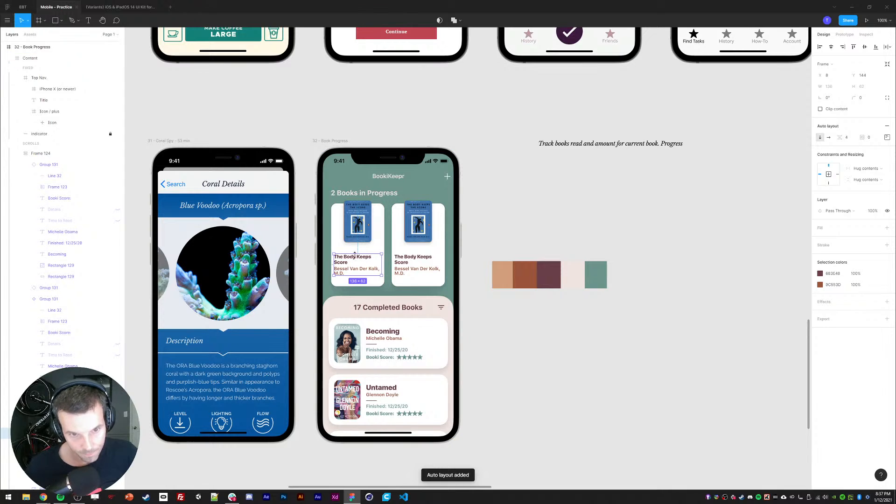
pyautogui.moveTo(347, 264); pyautogui.dragTo(347, 272)
# - Center-align the title and author text inside the auto layout frame
pyautogui.press('t')
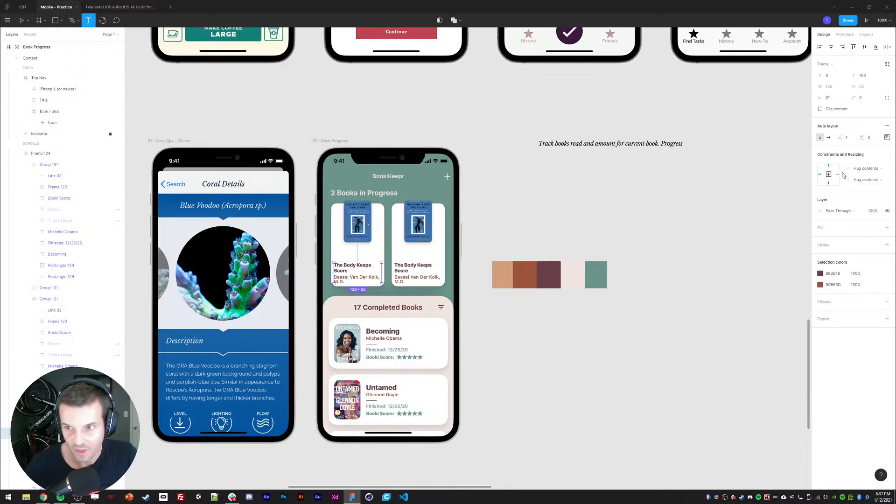
pyautogui.press('Return')
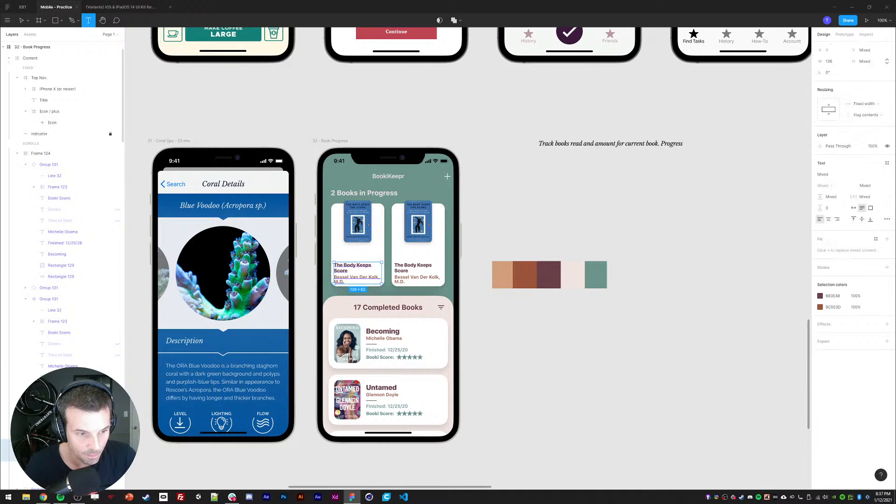
pyautogui.click(829, 219)
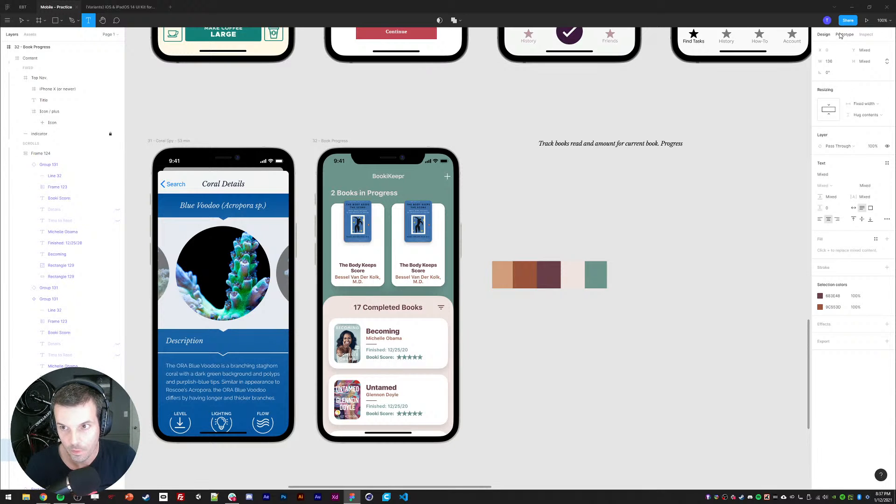
pyautogui.click(581, 398)
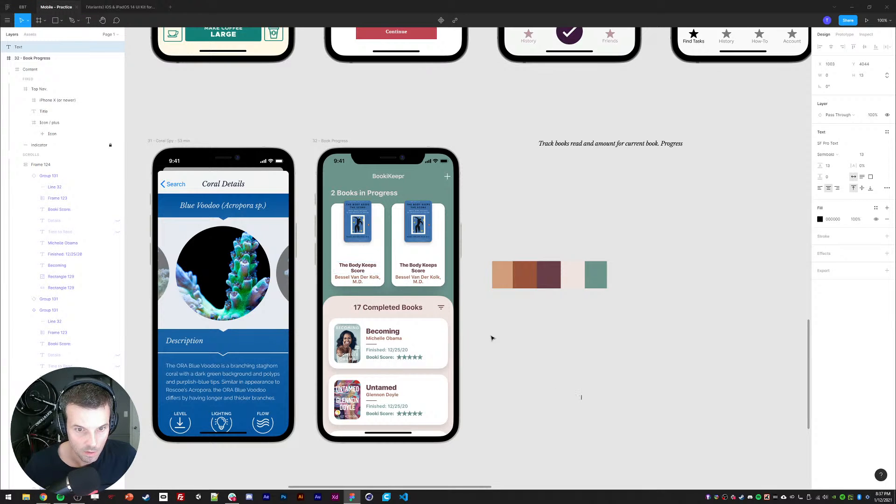
pyautogui.click(551, 390)
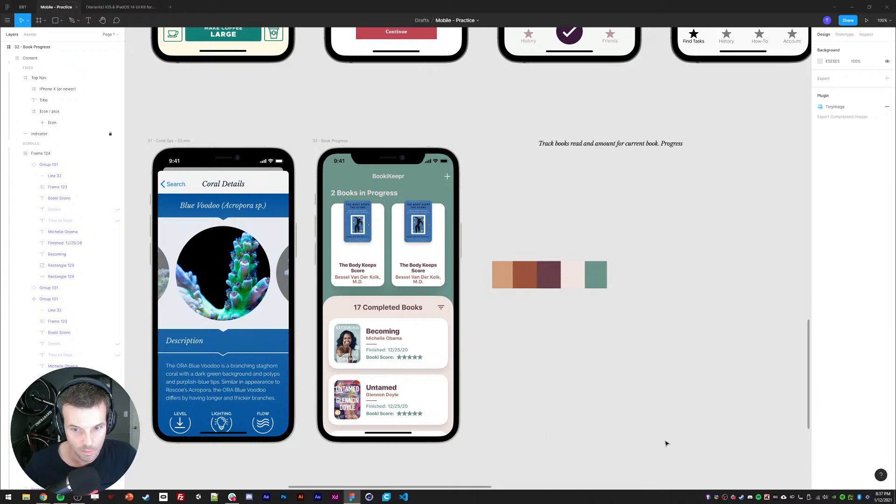
# - Recolour the in-progress book title and author text with the palette's green swatch
pyautogui.keyDown('ctrl'); pyautogui.click(351, 269); pyautogui.keyUp('ctrl')
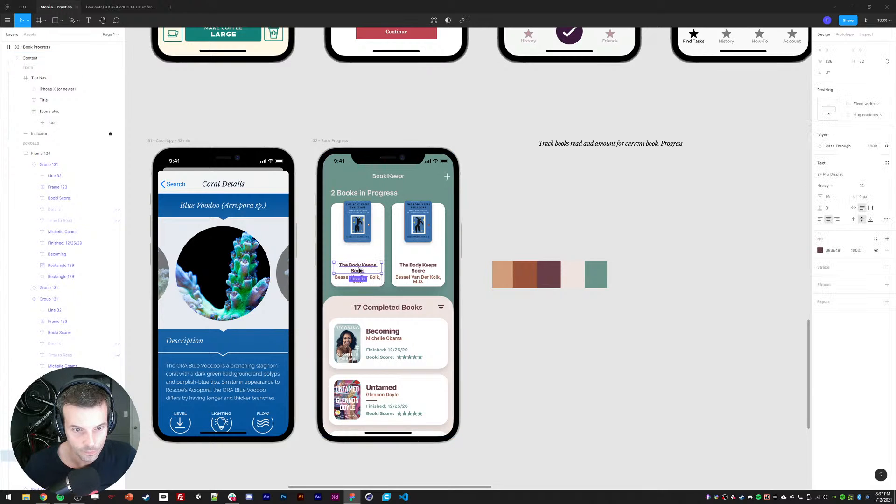
pyautogui.press('i')
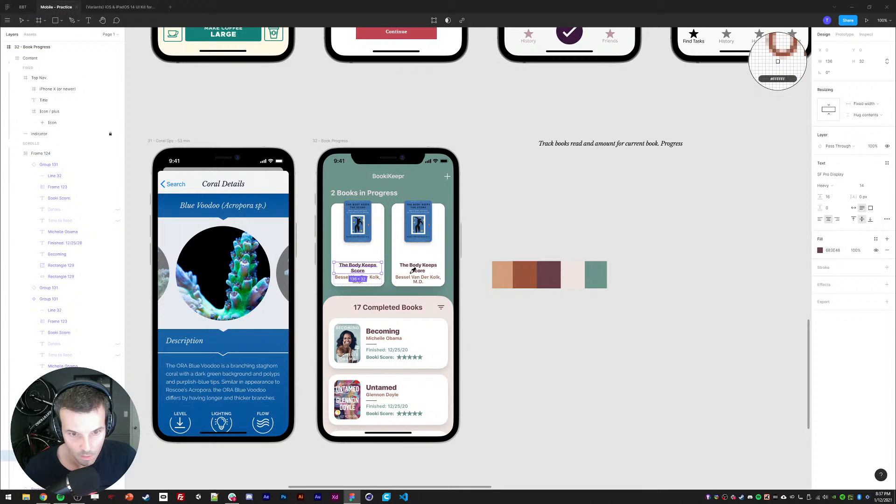
pyautogui.click(593, 270)
pyautogui.click(430, 288)
pyautogui.keyDown('ctrl'); pyautogui.click(357, 283); pyautogui.keyUp('ctrl')
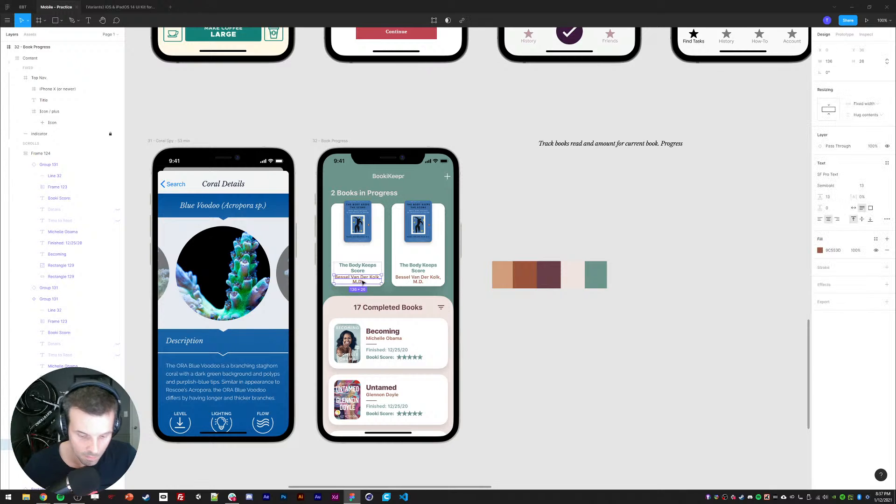
pyautogui.press('i')
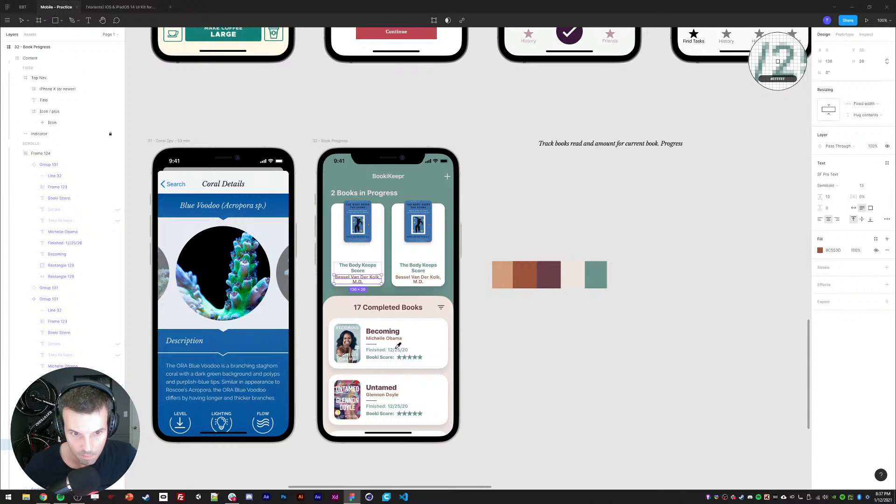
pyautogui.click(591, 271)
pyautogui.click(579, 339)
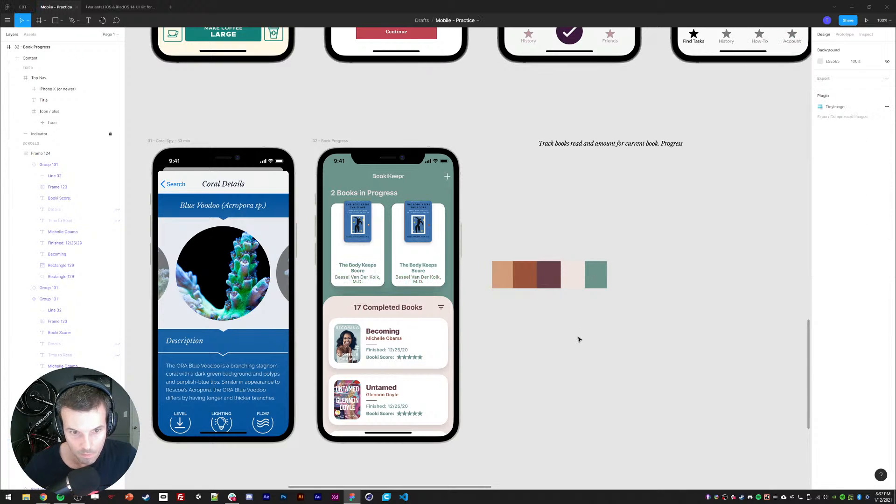
# - Recolour both the in-progress book title and the author text with the palette's dark plum swatch
pyautogui.keyDown('ctrl'); pyautogui.click(364, 269); pyautogui.keyUp('ctrl')
pyautogui.keyDown('ctrl'); pyautogui.keyDown('shift'); pyautogui.click(362, 282); pyautogui.keyUp('shift'); pyautogui.keyUp('ctrl')
pyautogui.press('i')
pyautogui.click(553, 275)
pyautogui.click(487, 347)
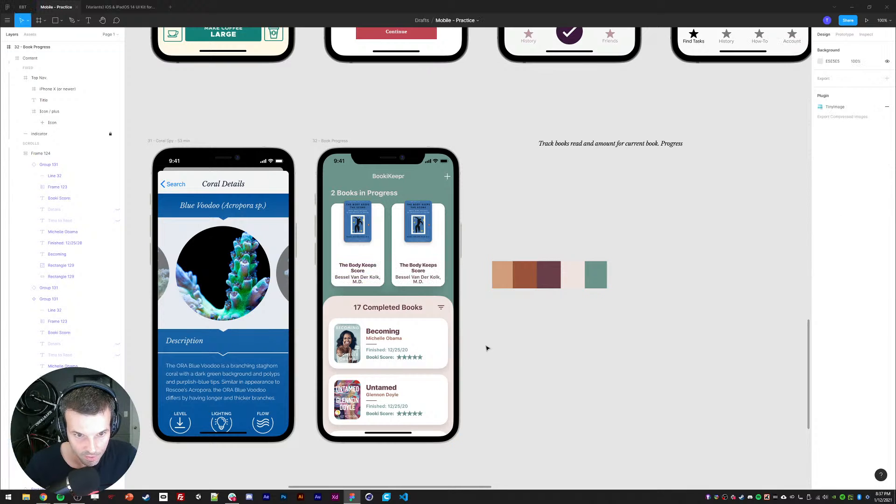
# - Recolour the author text on the in-progress book card with the palette's rust-brown swatch
pyautogui.keyDown('ctrl'); pyautogui.click(363, 270); pyautogui.keyUp('ctrl')
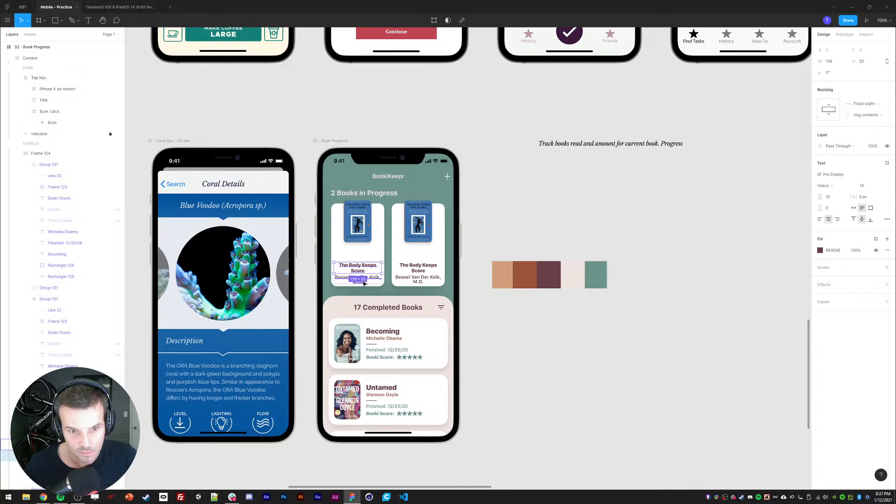
pyautogui.click(517, 370)
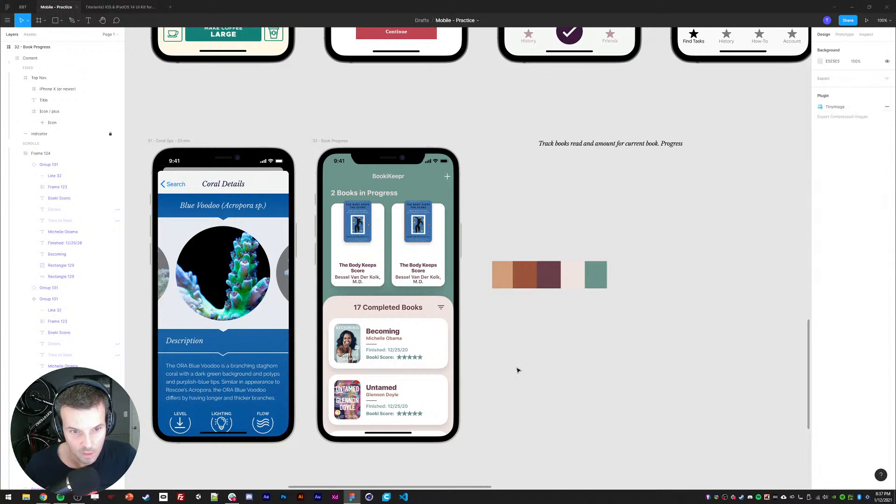
pyautogui.keyDown('ctrl'); pyautogui.click(357, 277); pyautogui.keyUp('ctrl')
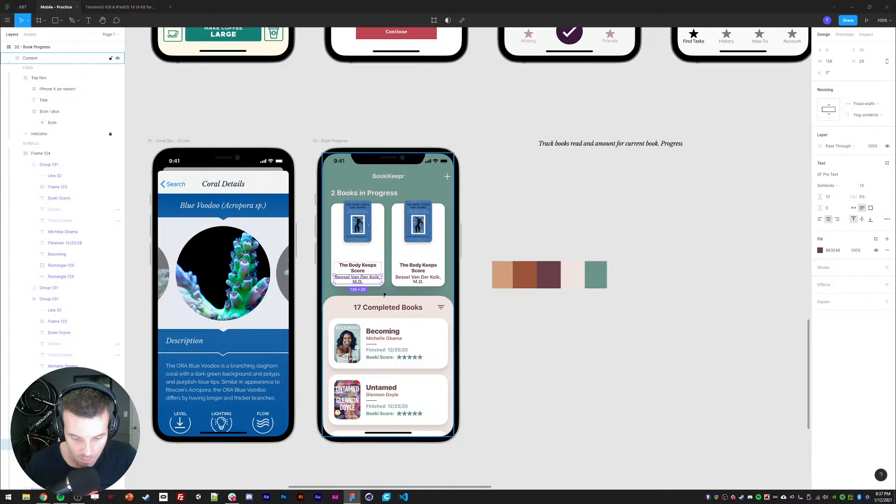
pyautogui.click(531, 340)
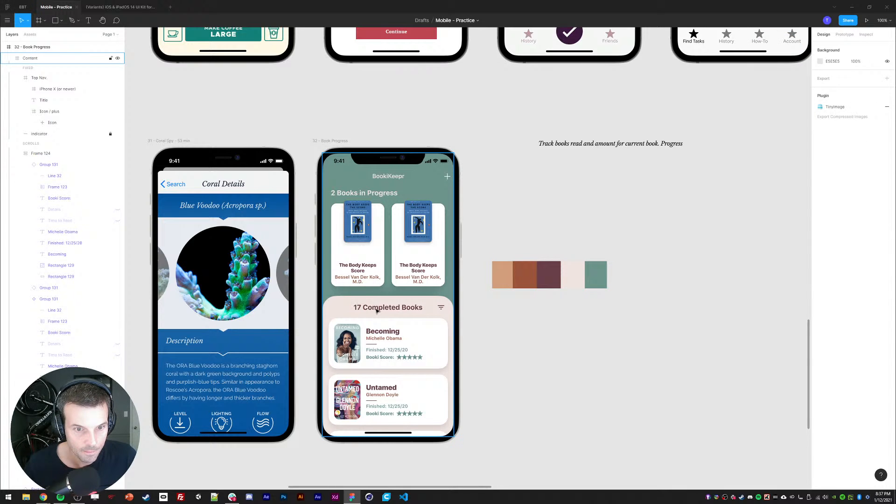
pyautogui.keyDown('ctrl'); pyautogui.click(357, 280); pyautogui.keyUp('ctrl')
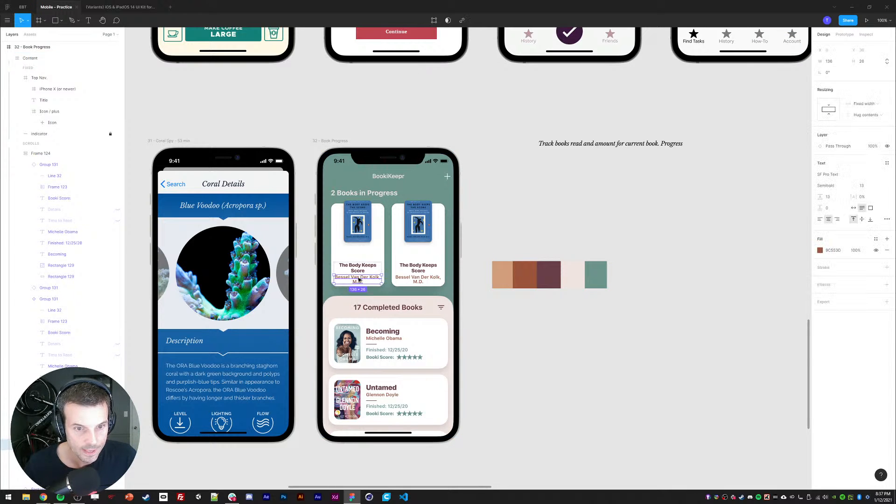
pyautogui.click(554, 313)
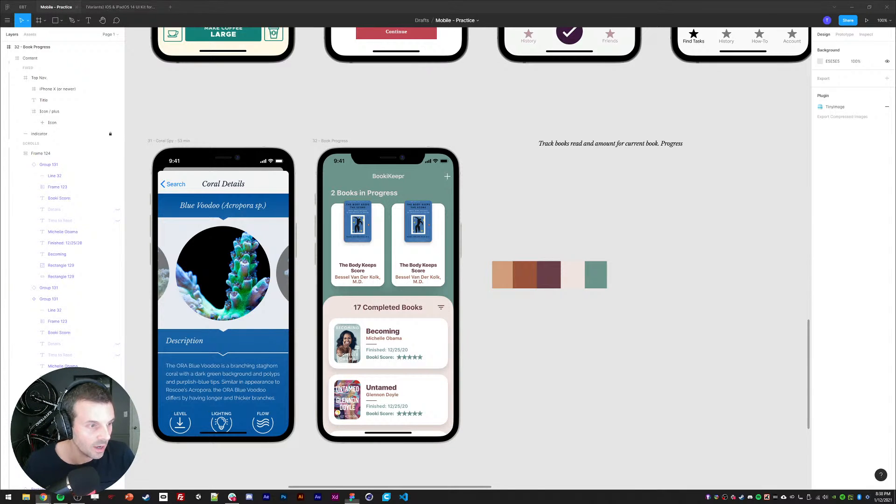
# - Move the auto layout frame with the book title and author up to Y 138
pyautogui.doubleClick(357, 270)
pyautogui.doubleClick(357, 270)
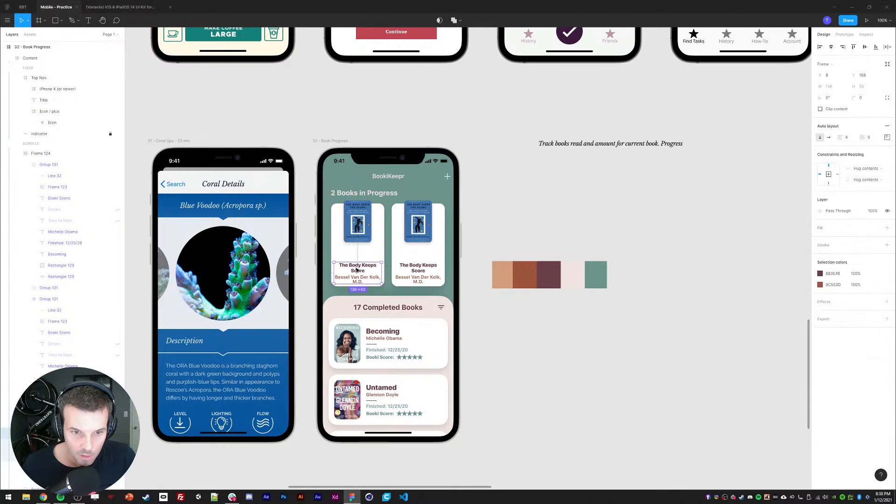
pyautogui.hotkey('shift', 'Up')
pyautogui.hotkey('shift', 'Up')
pyautogui.hotkey('shift', 'Up')
pyautogui.hotkey('shift', 'Up')
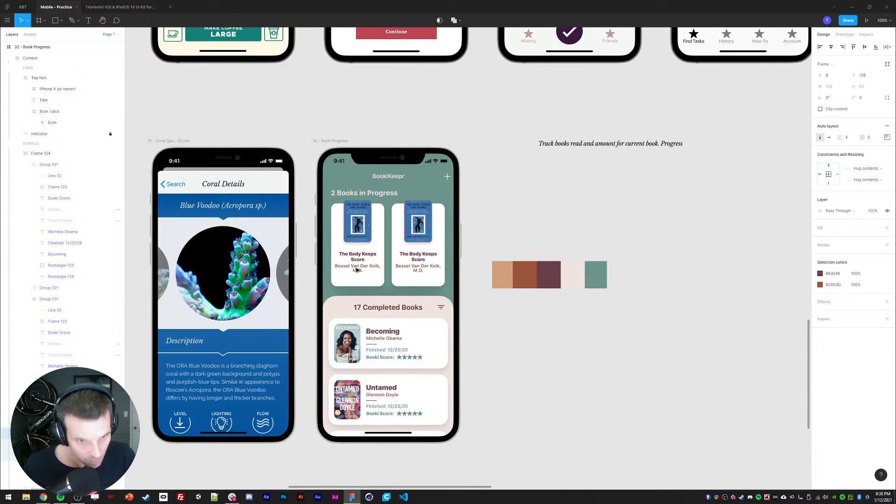
# - Draw a rectangle about 114 px wide across the in-progress card's lower edge, with height 40 and corner radius 4
pyautogui.press('r')
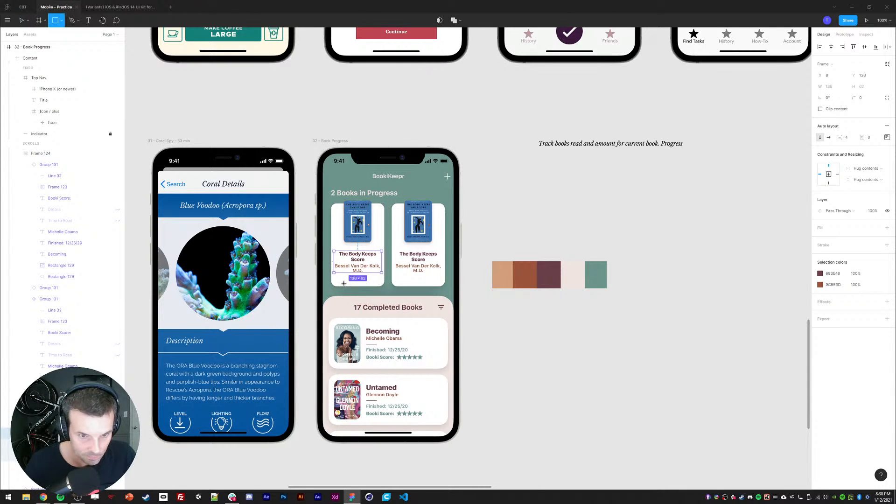
pyautogui.moveTo(338, 279); pyautogui.dragTo(379, 291)
pyautogui.click(868, 76)
pyautogui.write('40')
pyautogui.press('Return')
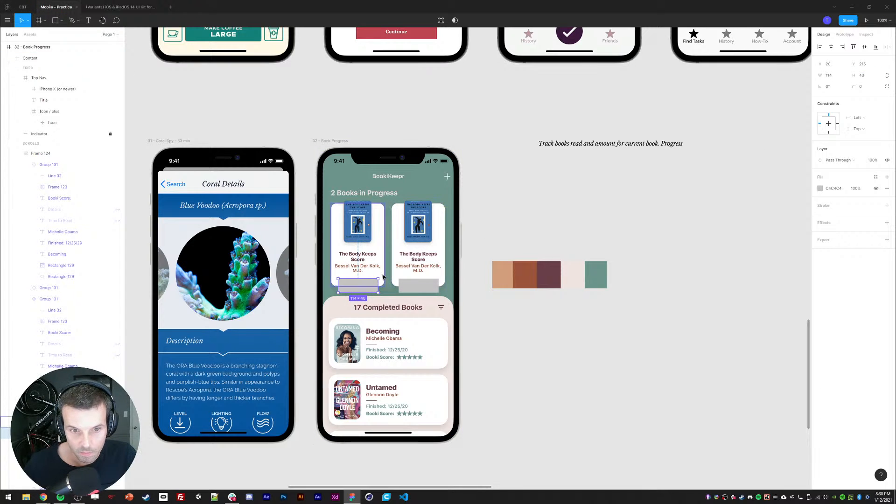
pyautogui.click(866, 89)
pyautogui.write('4')
pyautogui.click(735, 180)
pyautogui.keyDown('ctrl'); pyautogui.click(345, 291); pyautogui.keyUp('ctrl')
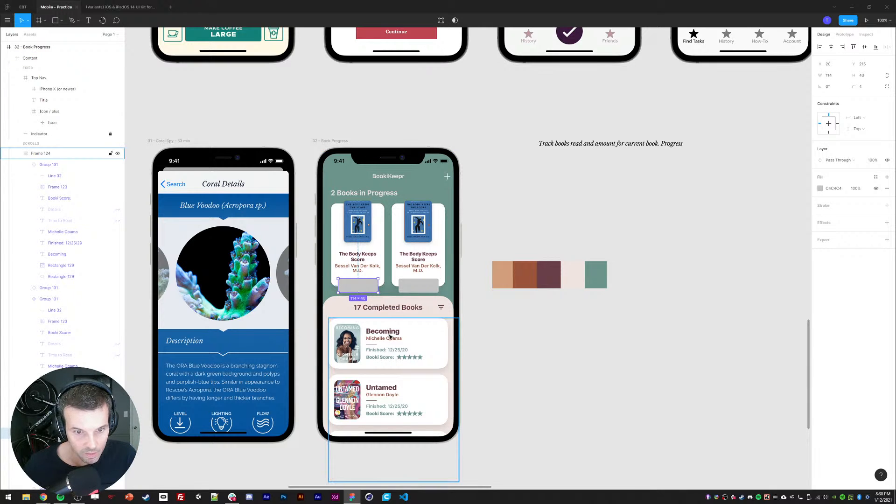
# - Group the completed-books background, the "17 Completed Books" heading, the filter icon and the completed book cards
pyautogui.click(577, 320)
pyautogui.click(371, 306)
pyautogui.doubleClick(354, 310)
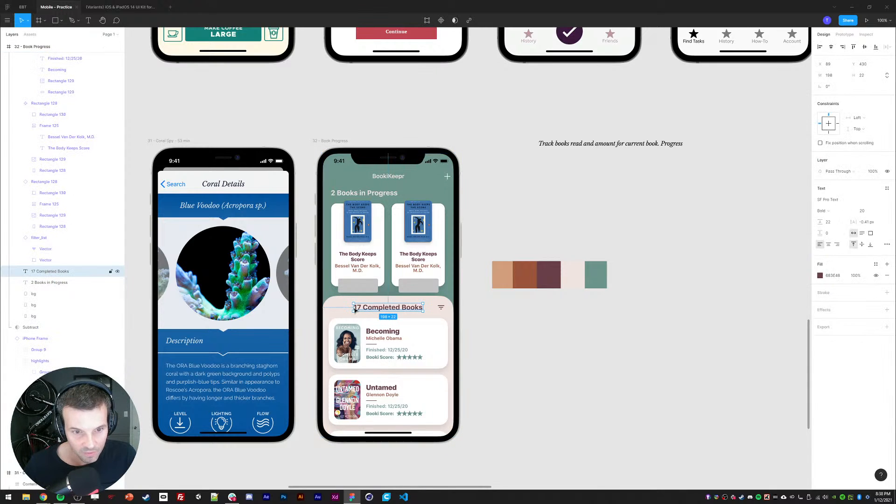
pyautogui.click(334, 308)
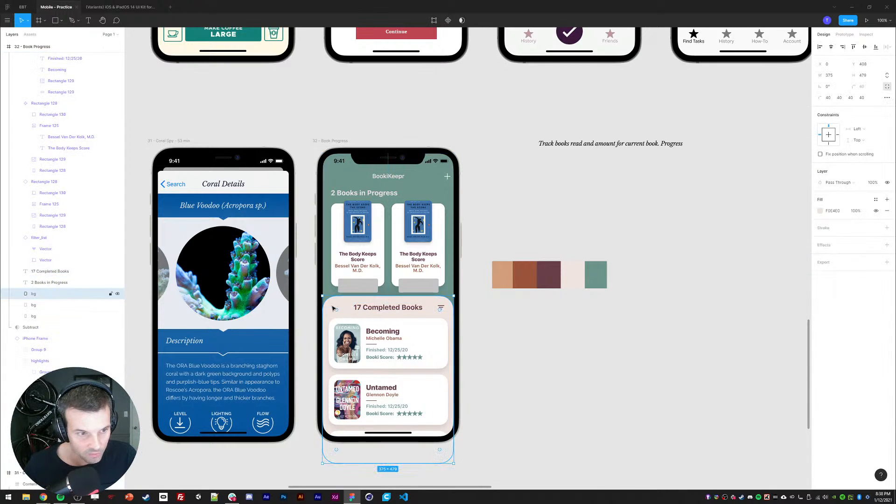
pyautogui.keyDown('shift'); pyautogui.click(372, 308); pyautogui.keyUp('shift')
pyautogui.keyDown('shift'); pyautogui.click(441, 308); pyautogui.keyUp('shift')
pyautogui.keyDown('shift'); pyautogui.click(386, 358); pyautogui.keyUp('shift')
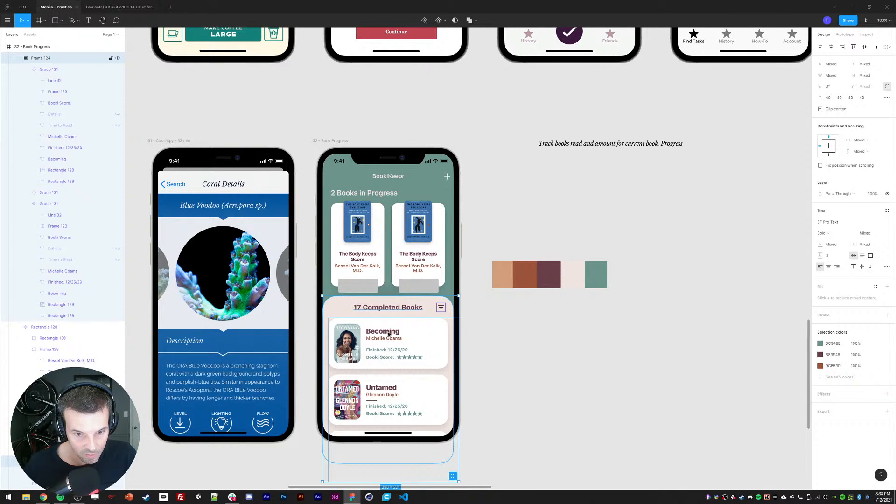
pyautogui.hotkey('ctrl', 'g')
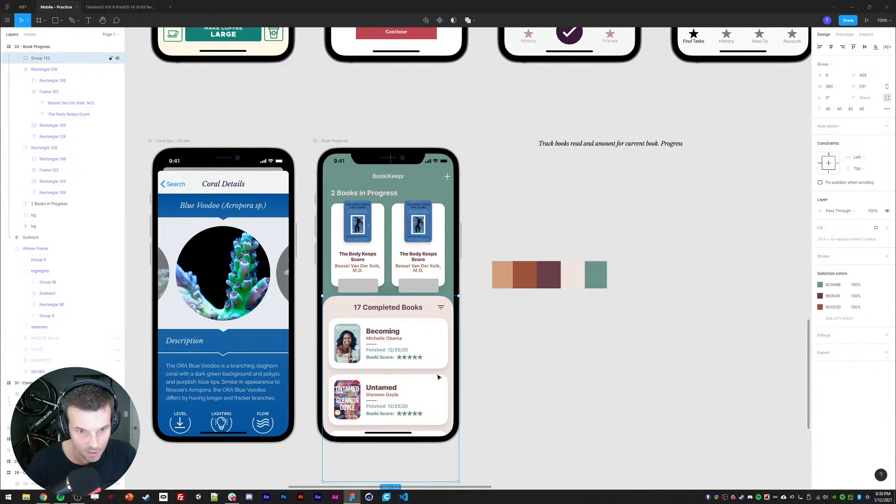
# - Nudge the completed-books group down to Y 416
pyautogui.press('Down')
pyautogui.press('Down')
pyautogui.press('Down')
pyautogui.press('Down')
pyautogui.press('Down')
pyautogui.press('Down')
pyautogui.press('Down')
pyautogui.press('Down')
pyautogui.press('Down')
pyautogui.press('Down')
pyautogui.press('Down')
pyautogui.press('Down')
pyautogui.press('Down')
pyautogui.press('Down')
pyautogui.press('Down')
pyautogui.press('Down')
pyautogui.press('Down')
pyautogui.press('Down')
pyautogui.press('Down')
pyautogui.press('Down')
pyautogui.press('Up')
pyautogui.press('Up')
pyautogui.press('Up')
pyautogui.press('Up')
pyautogui.press('Up')
pyautogui.press('Up')
pyautogui.press('Up')
pyautogui.press('Up')
pyautogui.press('Up')
pyautogui.press('Up')
pyautogui.press('Up')
pyautogui.press('Up')
pyautogui.press('Up')
pyautogui.press('Up')
pyautogui.press('Up')
pyautogui.press('Up')
pyautogui.press('Up')
pyautogui.press('Up')
pyautogui.press('Up')
pyautogui.press('Up')
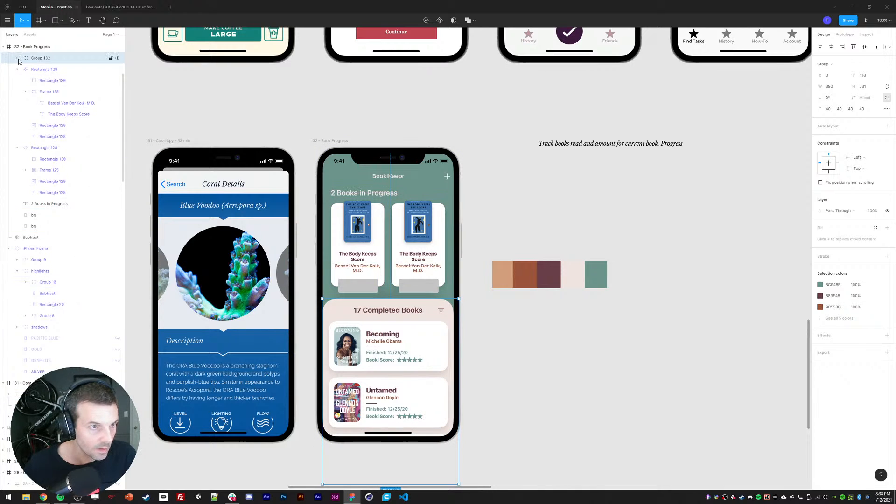
# - Place the completed-books group below the "2 Books in Progress" layer and move the background shape with the drop shadow into the group
pyautogui.moveTo(21, 61); pyautogui.dragTo(33, 152)
pyautogui.keyDown('shift'); pyautogui.click(35, 149); pyautogui.keyUp('shift')
pyautogui.click(35, 148)
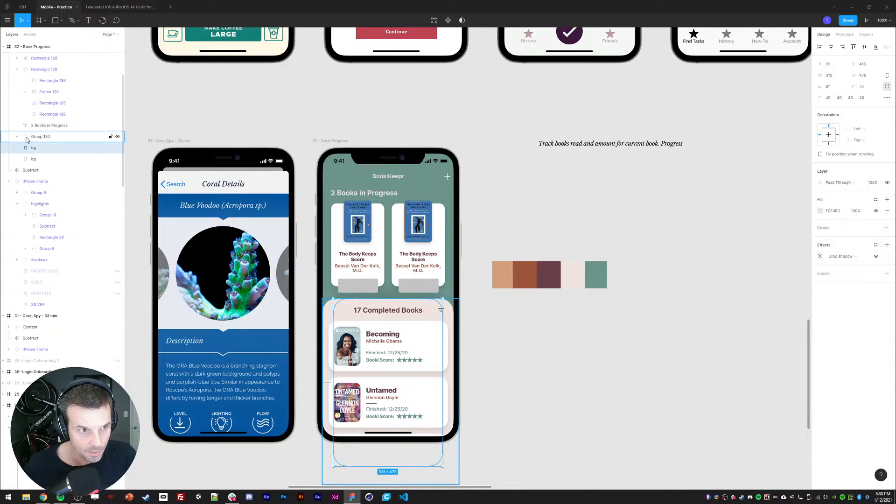
pyautogui.click(17, 136)
pyautogui.click(26, 159)
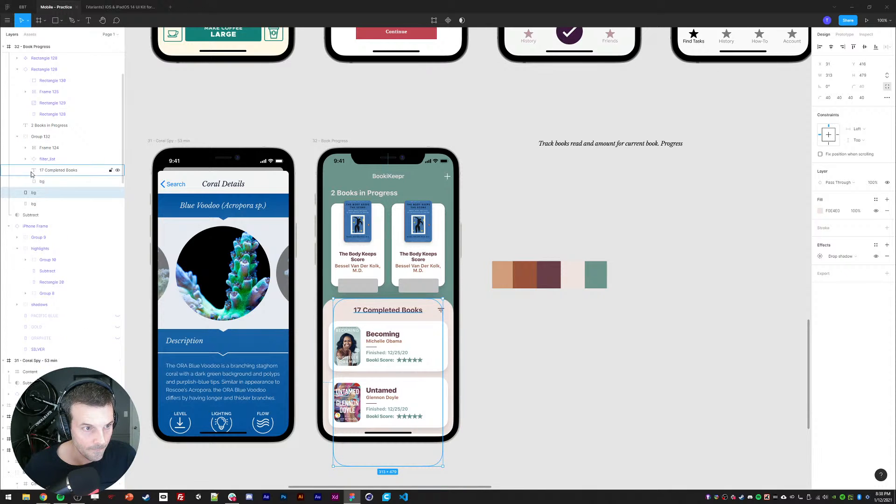
pyautogui.moveTo(35, 193); pyautogui.dragTo(44, 185)
pyautogui.click(17, 137)
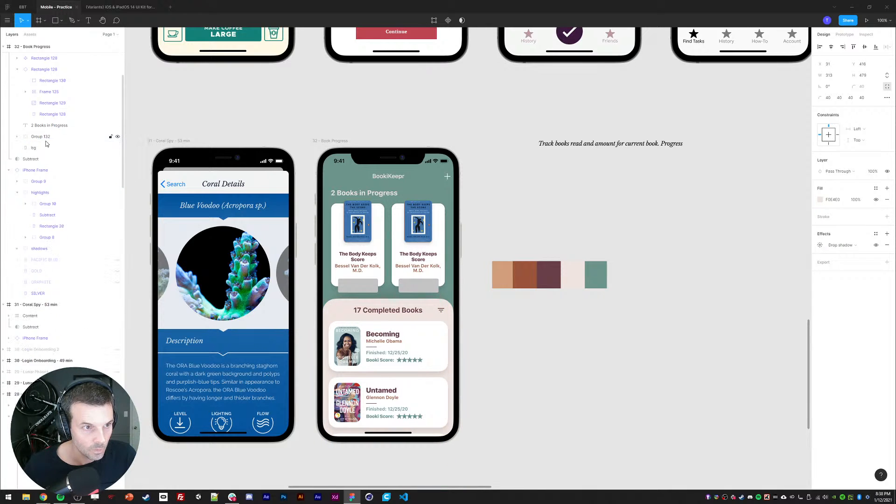
# - Move the completed-books group about 50 px further down to leave space beneath the in-progress cards
pyautogui.click(45, 139)
pyautogui.hotkey('shift', 'Down')
pyautogui.hotkey('shift', 'Down')
pyautogui.hotkey('shift', 'Down')
pyautogui.hotkey('shift', 'Down')
pyautogui.hotkey('shift', 'Down')
pyautogui.hotkey('shift', 'Down')
pyautogui.click(535, 394)
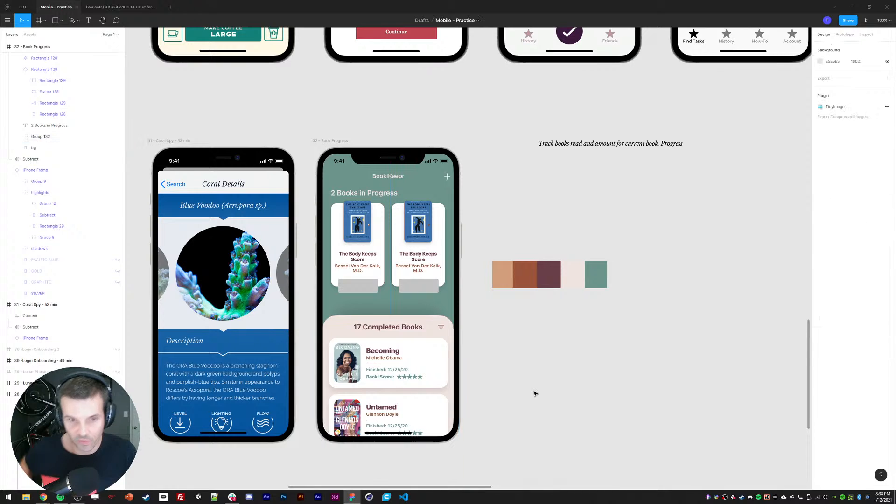
# - Round the grey button rectangle on the in-progress card with a corner radius of 30
pyautogui.keyDown('ctrl'); pyautogui.click(367, 289); pyautogui.keyUp('ctrl')
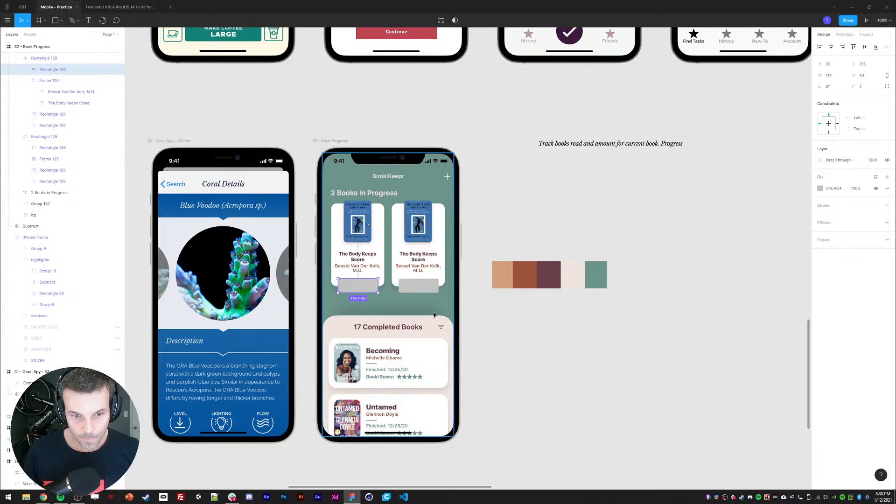
pyautogui.click(854, 87)
pyautogui.click(565, 207)
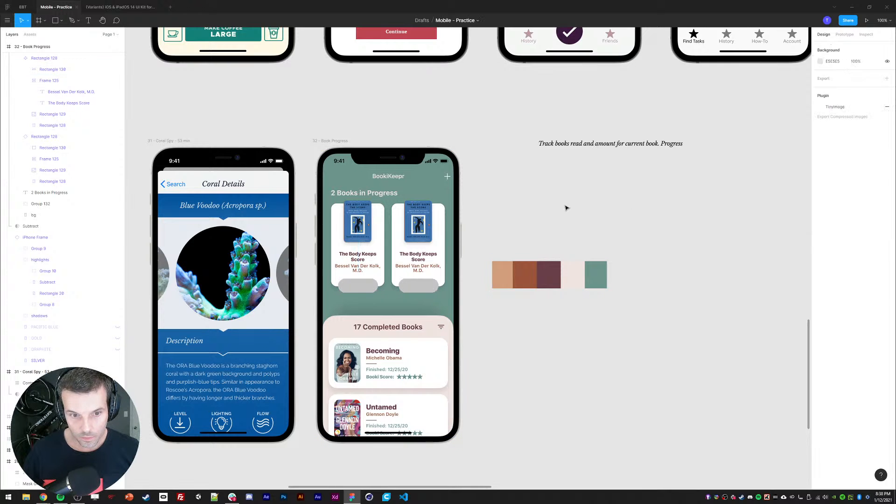
# - Add the text label "UPDATE" over the grey button shape and set its weight to Heavy
pyautogui.doubleClick(358, 286)
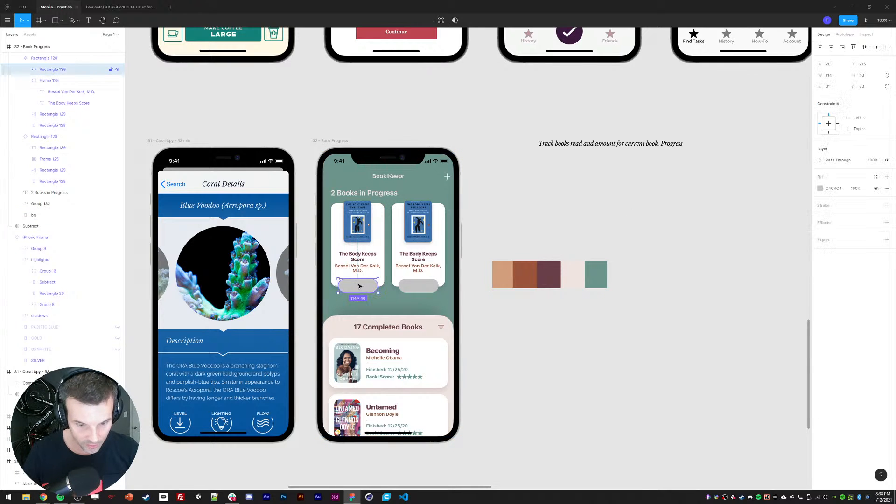
pyautogui.press('t')
pyautogui.click(350, 287)
pyautogui.write('UPDATED')
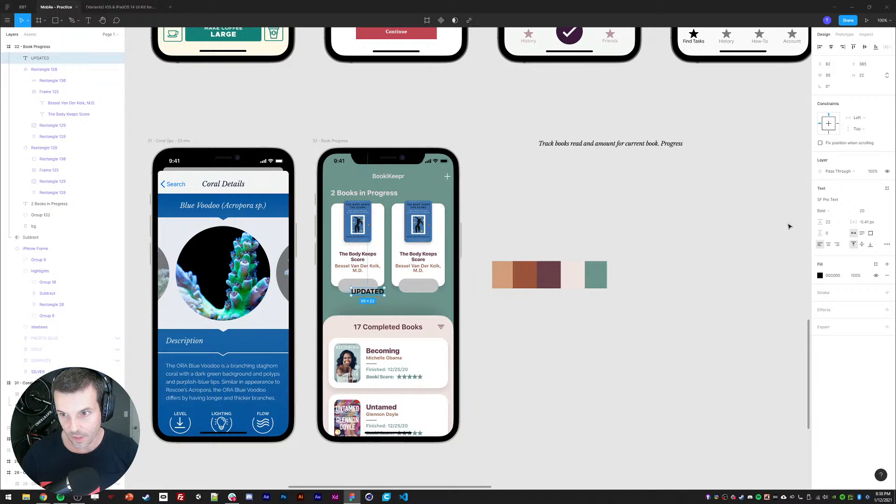
pyautogui.press('Escape')
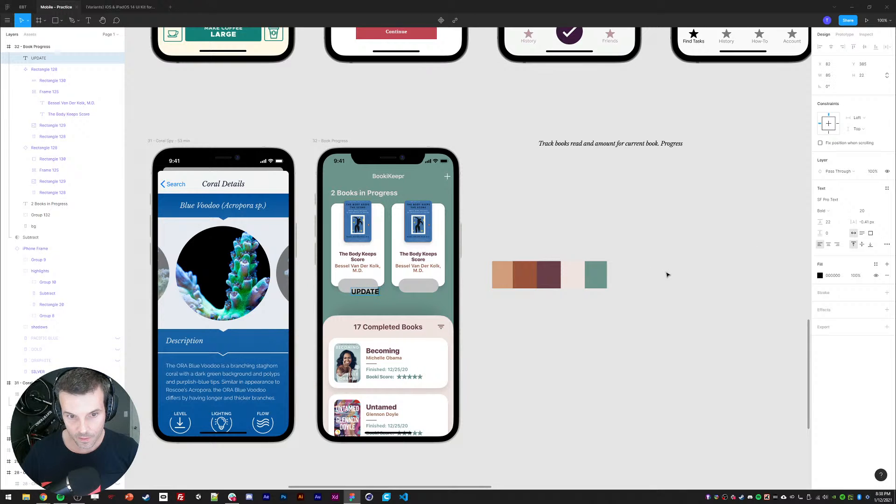
pyautogui.click(824, 211)
pyautogui.click(829, 222)
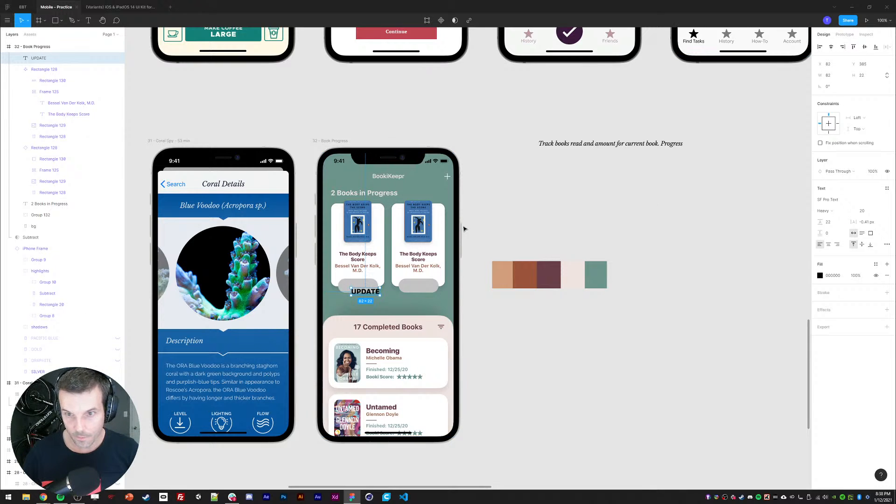
# - Align the UPDATE label and the button shape on their horizontal and vertical centres
pyautogui.keyDown('ctrl'); pyautogui.keyDown('shift'); pyautogui.click(344, 286); pyautogui.keyUp('shift'); pyautogui.keyUp('ctrl')
pyautogui.click(831, 48)
pyautogui.click(865, 47)
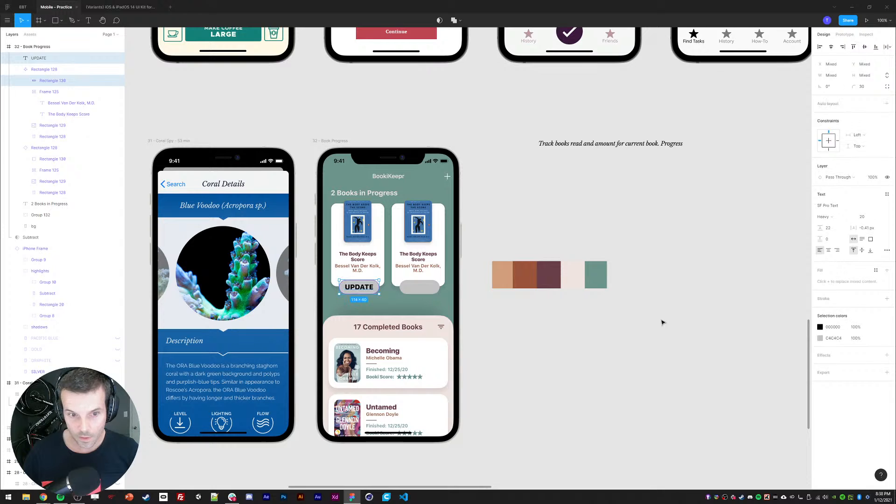
# - Set the UPDATE label's font size to 16 and centre it on the button shape again
pyautogui.click(663, 322)
pyautogui.click(362, 289)
pyautogui.click(863, 211)
pyautogui.press('Down')
pyautogui.press('Down')
pyautogui.press('Down')
pyautogui.press('Down')
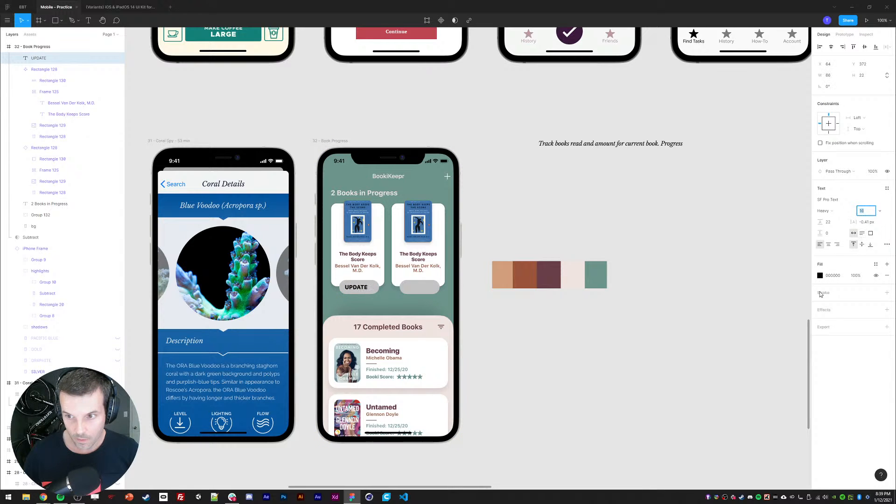
pyautogui.press('Down')
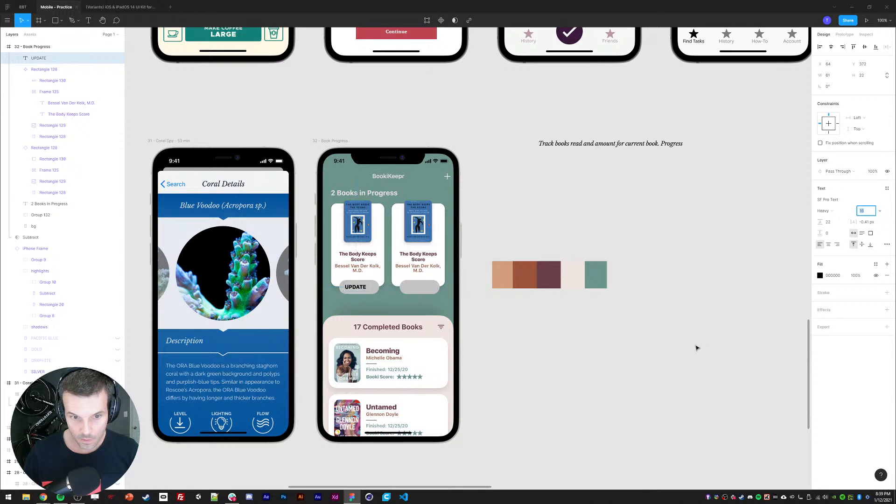
pyautogui.keyDown('shift'); pyautogui.click(377, 286); pyautogui.keyUp('shift')
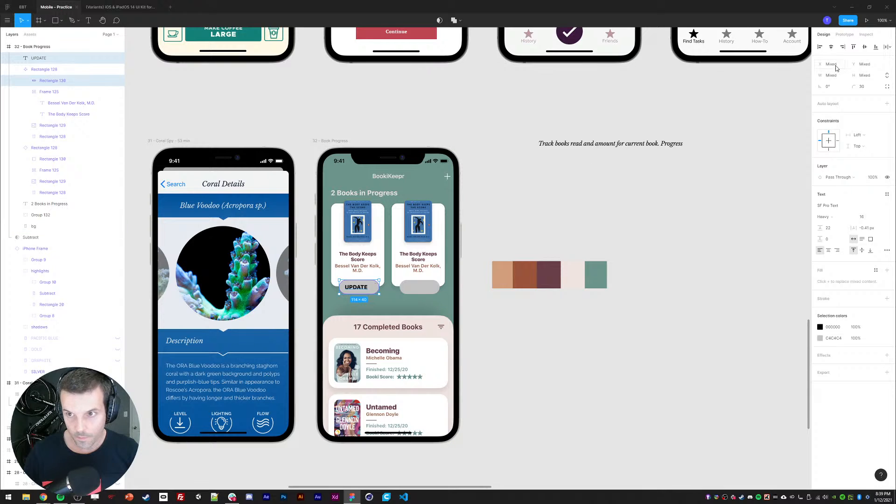
pyautogui.press('Escape')
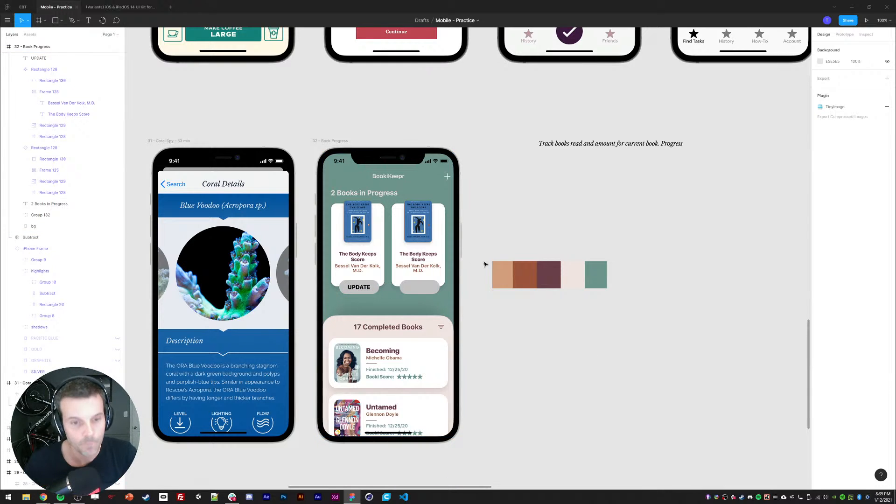
# - Set the button shape's height to 32
pyautogui.doubleClick(376, 291)
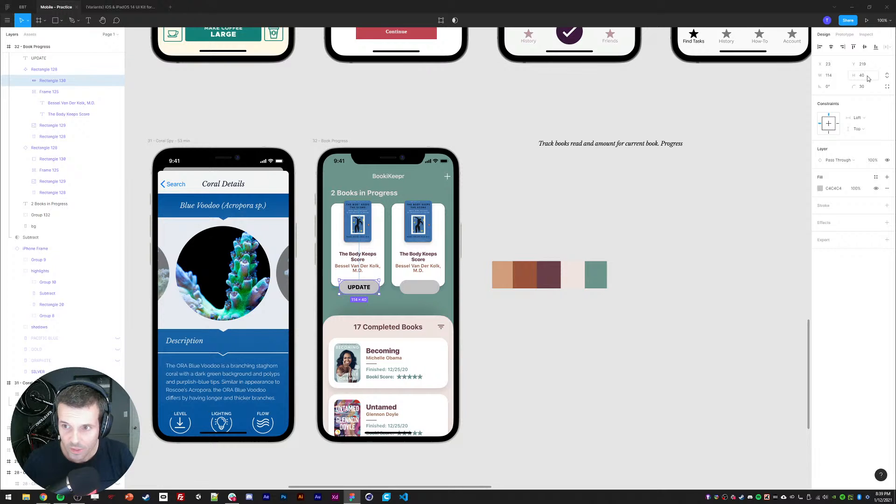
pyautogui.click(864, 75)
pyautogui.write('32')
pyautogui.press('Return')
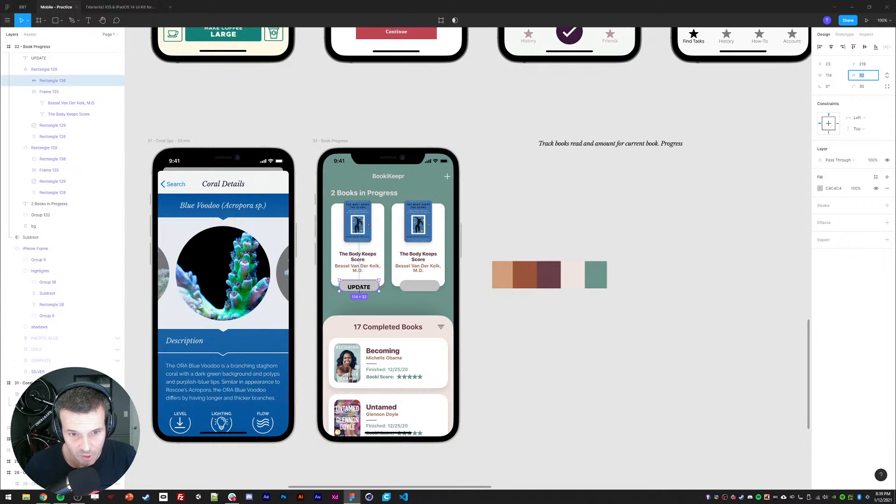
# - Set the UPDATE label's font size to 14 and centre it horizontally on the button shape
pyautogui.click(362, 289)
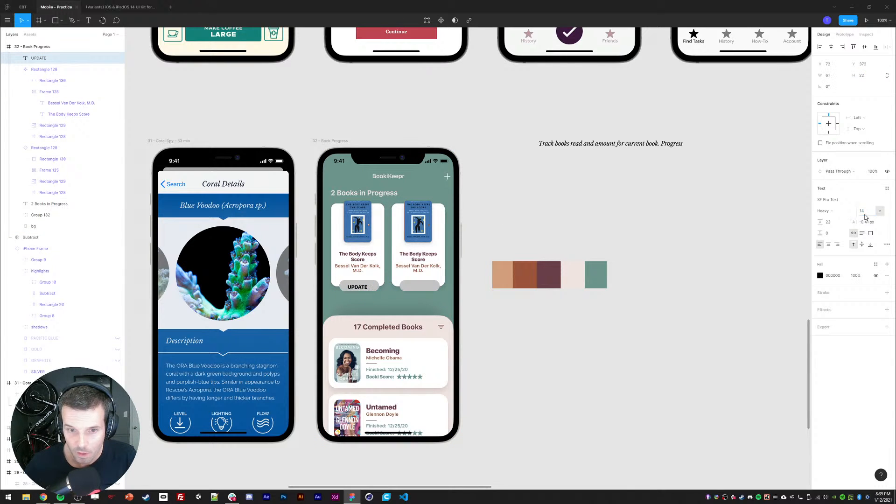
pyautogui.keyDown('shift'); pyautogui.click(371, 286); pyautogui.keyUp('shift')
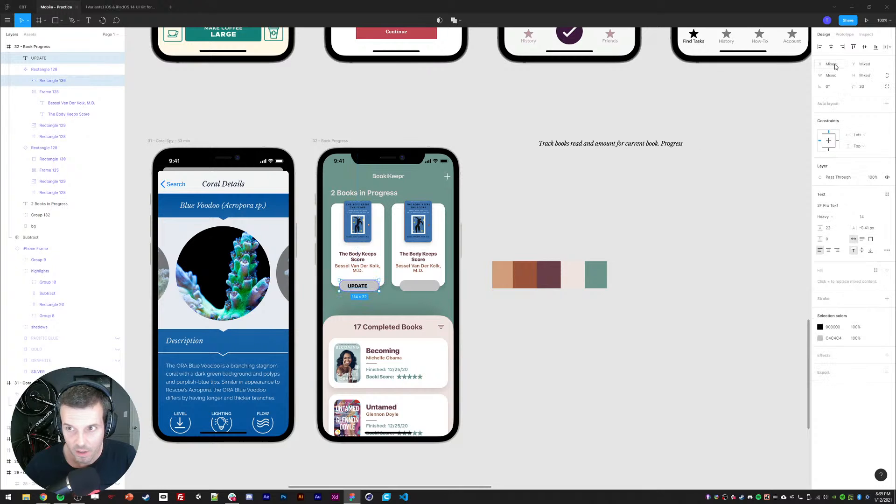
pyautogui.click(831, 48)
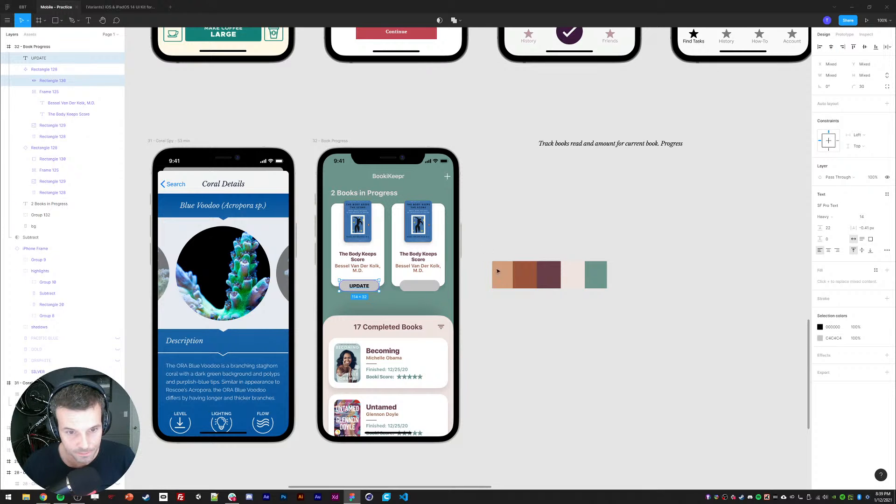
# - Combine the UPDATE label and button shape in an auto layout frame and move it into the book card component as its topmost layer
pyautogui.hotkey('shift', 'a')
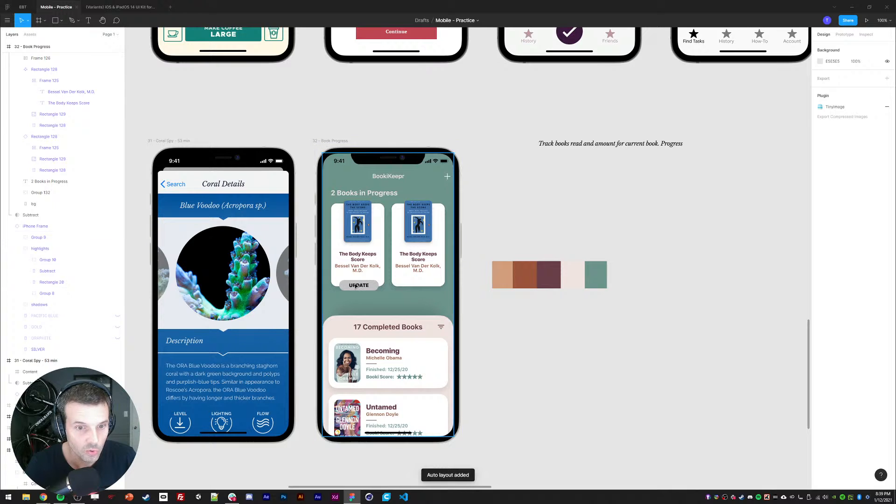
pyautogui.scroll(2, 32, 157)
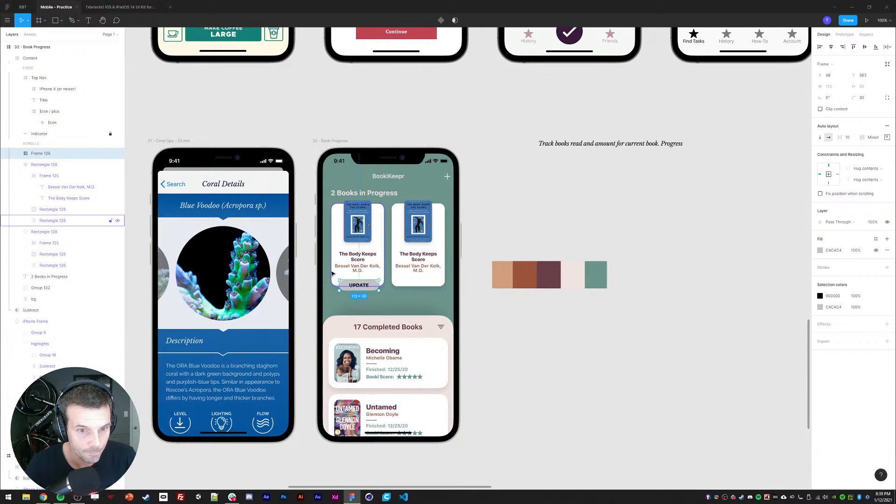
pyautogui.press('Delete')
pyautogui.click(48, 213)
pyautogui.hotkey('ctrl', 'v')
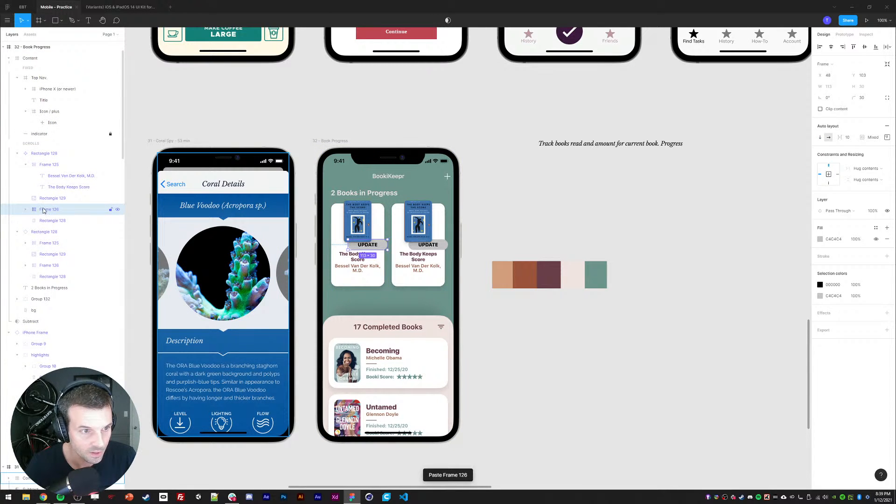
pyautogui.moveTo(42, 211); pyautogui.dragTo(45, 160)
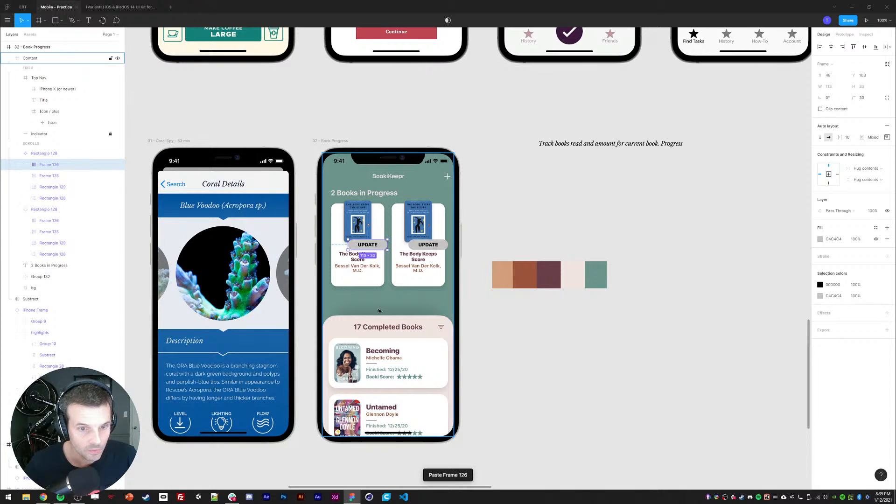
# - Centre the UPDATE button horizontally in the book card and place it over the card's bottom edge at Y 222
pyautogui.hotkey('shift', 'Left')
pyautogui.hotkey('shift', 'Left')
pyautogui.hotkey('shift', 'Left')
pyautogui.hotkey('shift', 'Left')
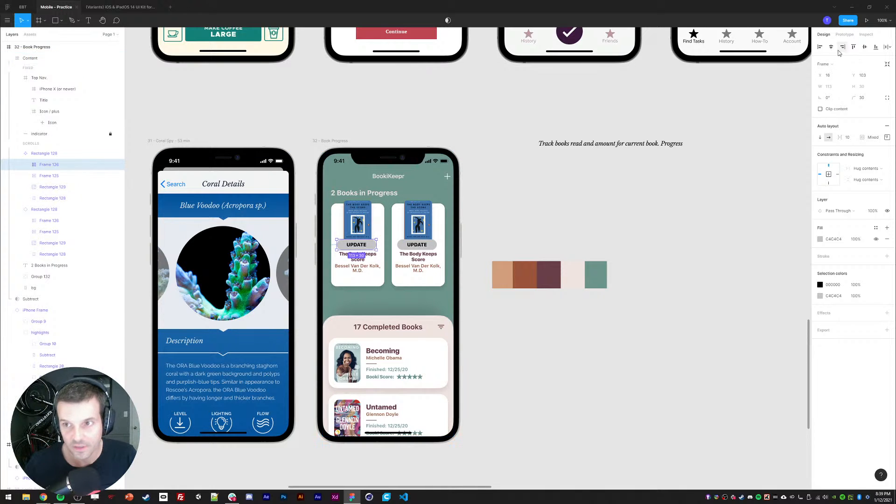
pyautogui.click(830, 46)
pyautogui.click(876, 47)
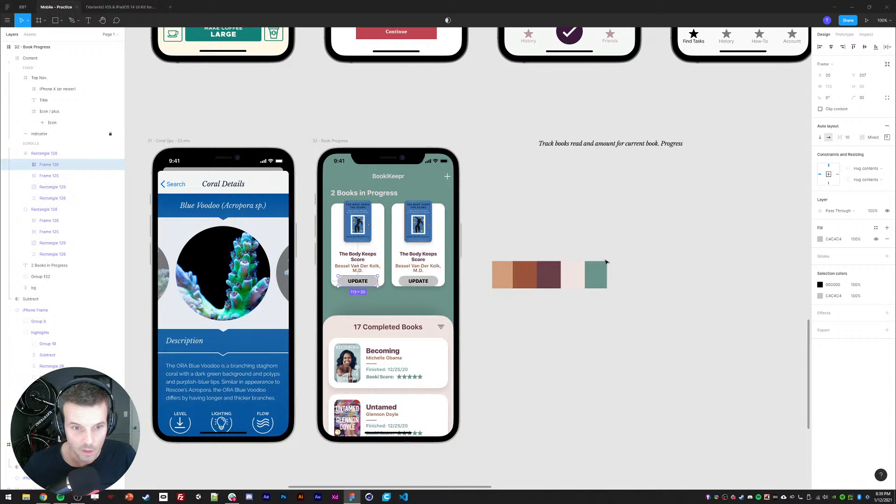
pyautogui.click(472, 360)
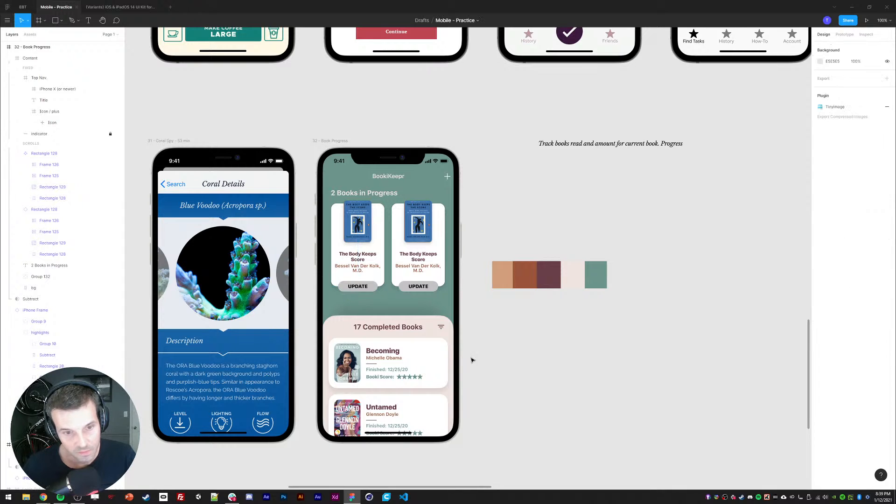
# - Try bright green 00FFB2 as the UPDATE button's fill
pyautogui.keyDown('ctrl'); pyautogui.click(374, 285); pyautogui.keyUp('ctrl')
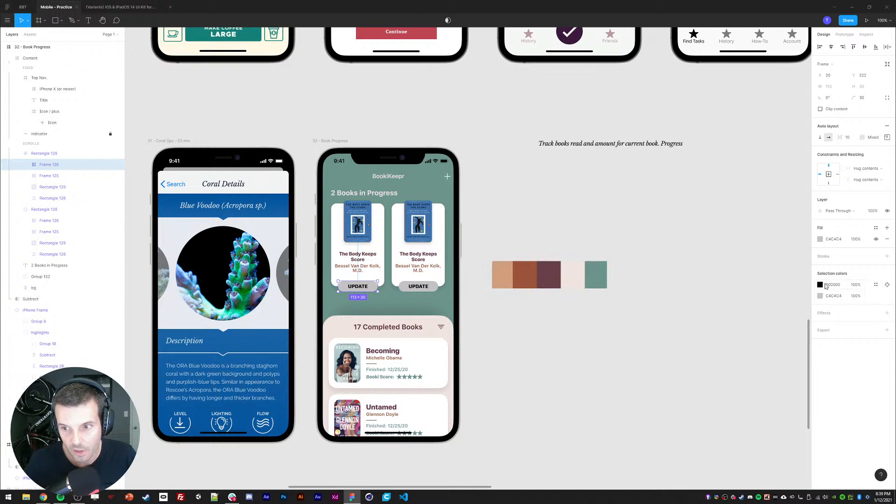
pyautogui.click(820, 240)
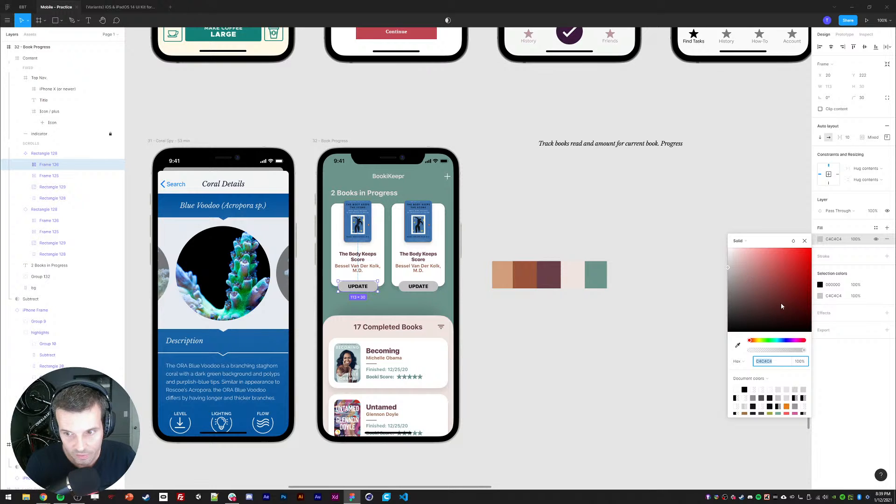
pyautogui.click(777, 341)
pyautogui.moveTo(801, 264); pyautogui.dragTo(813, 247)
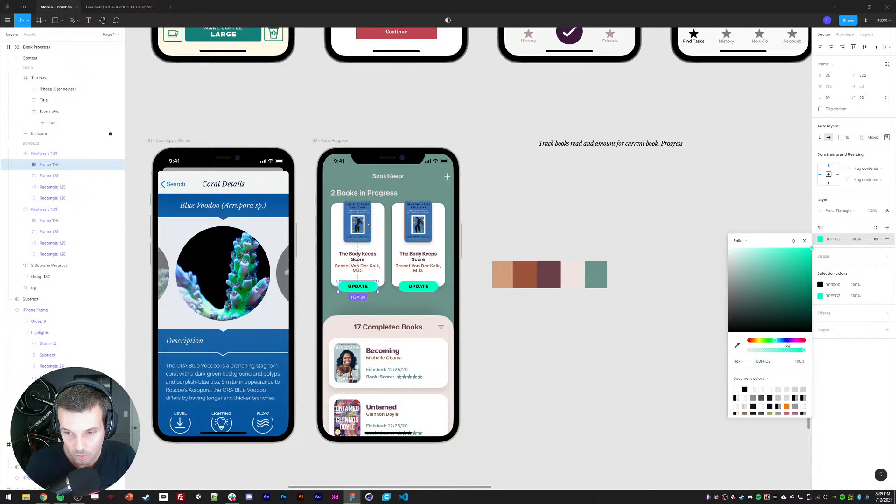
pyautogui.moveTo(777, 342); pyautogui.dragTo(775, 343)
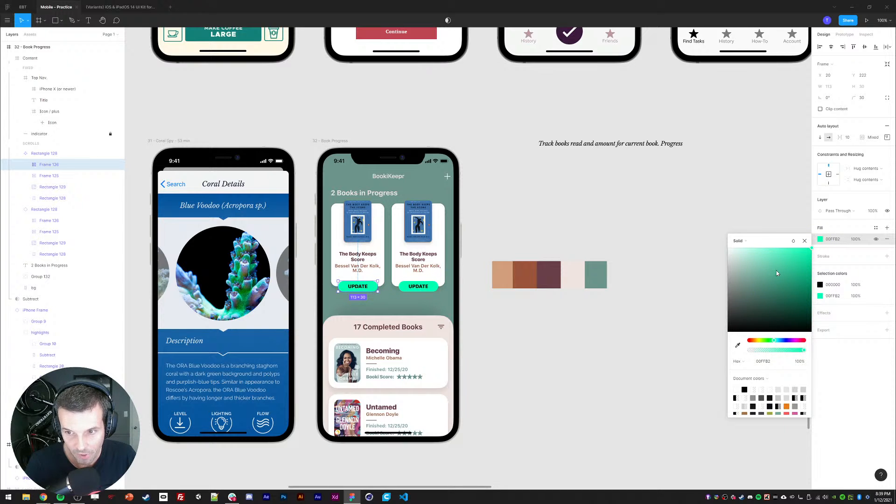
pyautogui.moveTo(777, 273); pyautogui.dragTo(797, 248)
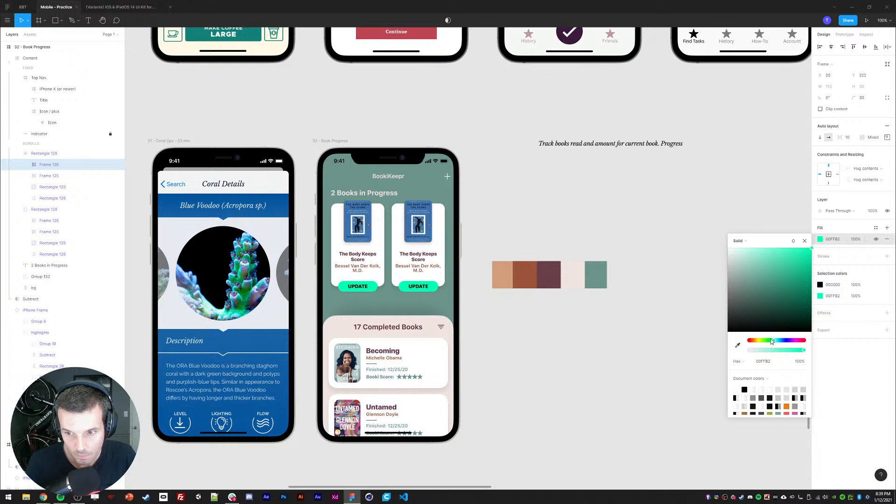
# - Set the UPDATE button's fill to the soft yellow F6D767
pyautogui.moveTo(768, 341); pyautogui.dragTo(757, 344)
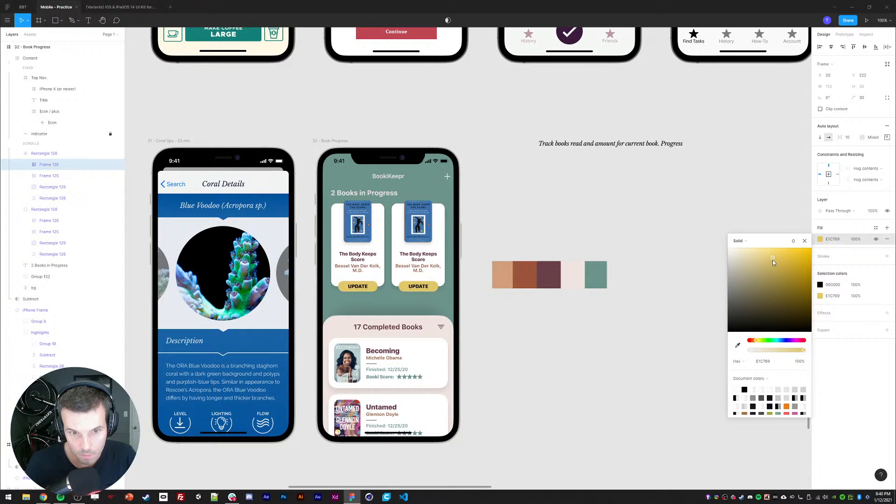
pyautogui.moveTo(772, 260); pyautogui.dragTo(774, 259)
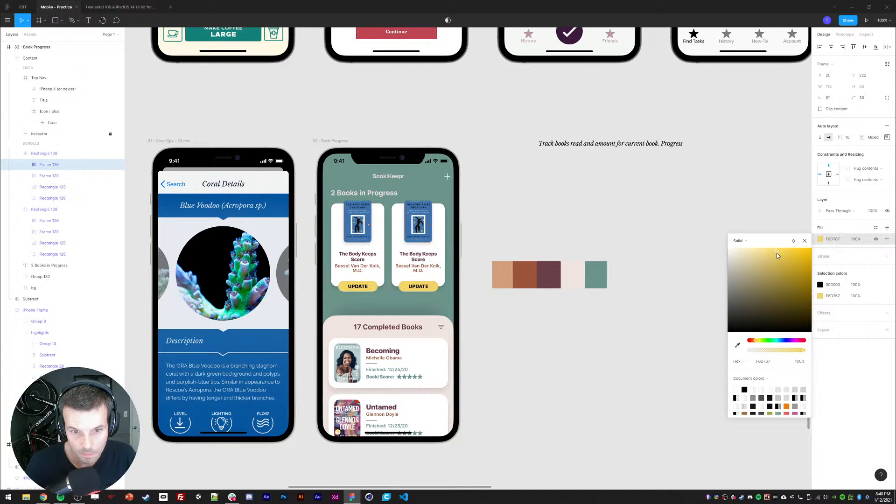
pyautogui.click(590, 224)
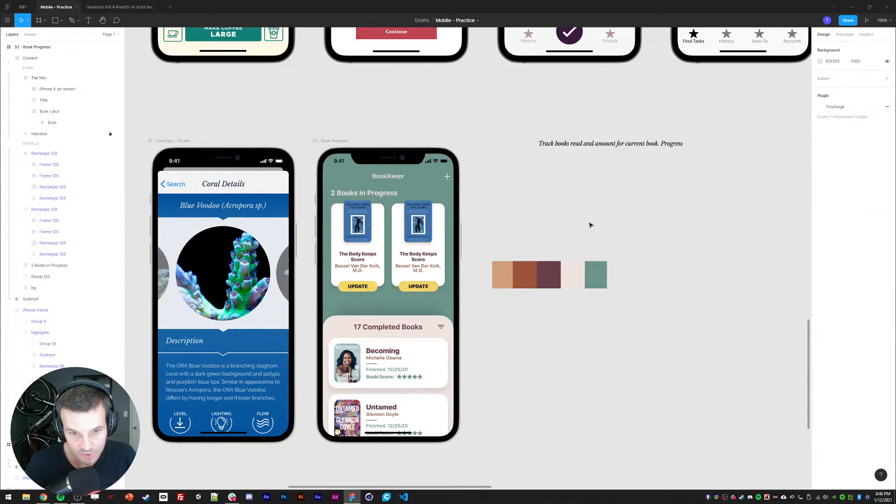
# - Copy a drop shadow from the book cover onto the UPDATE button
pyautogui.doubleClick(375, 288)
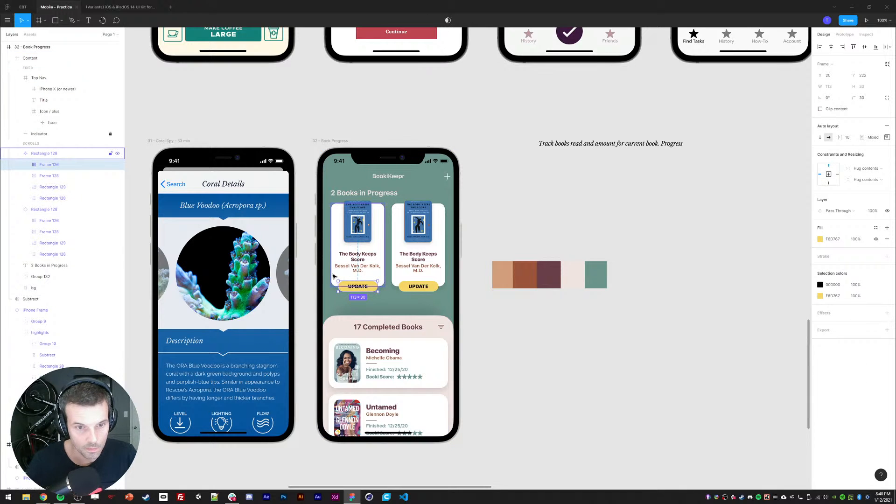
pyautogui.click(347, 238)
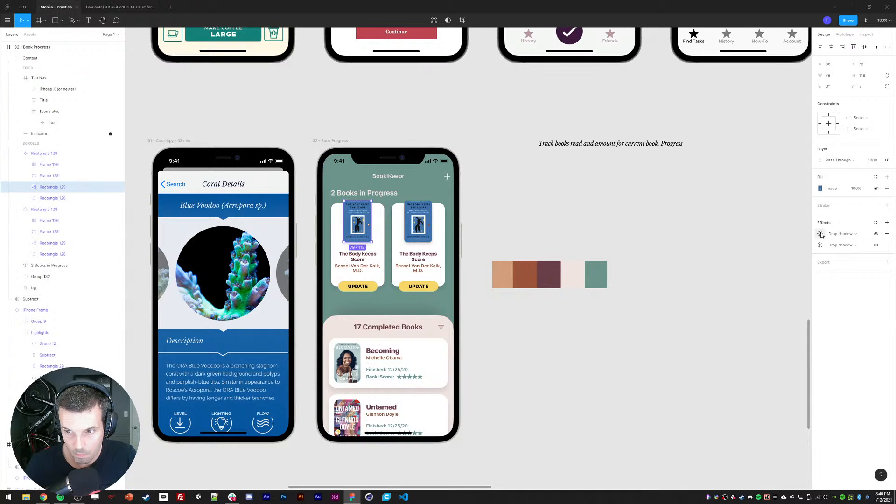
pyautogui.click(374, 287)
pyautogui.hotkey('ctrl', 'v')
pyautogui.click(574, 334)
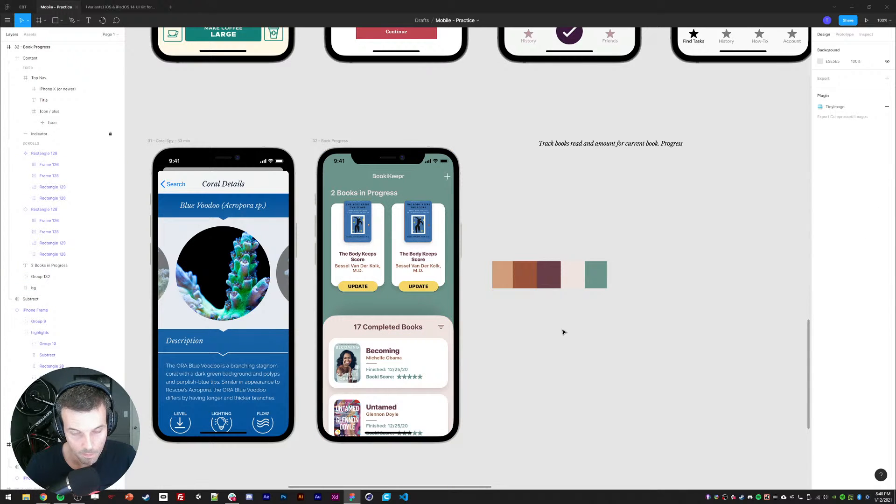
# - Set the UPDATE button's drop shadow to blur 6, Y offset 2 and 15% opacity
pyautogui.click(358, 286)
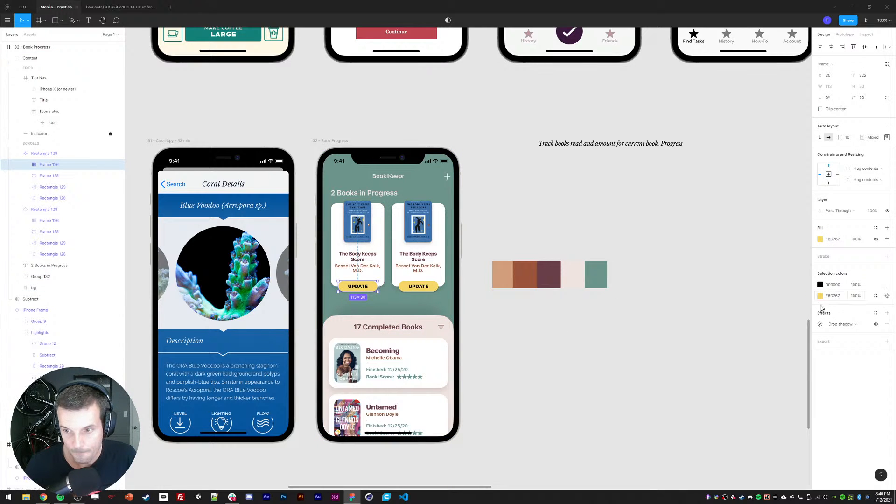
pyautogui.click(820, 324)
pyautogui.write('6')
pyautogui.moveTo(792, 341); pyautogui.dragTo(735, 353)
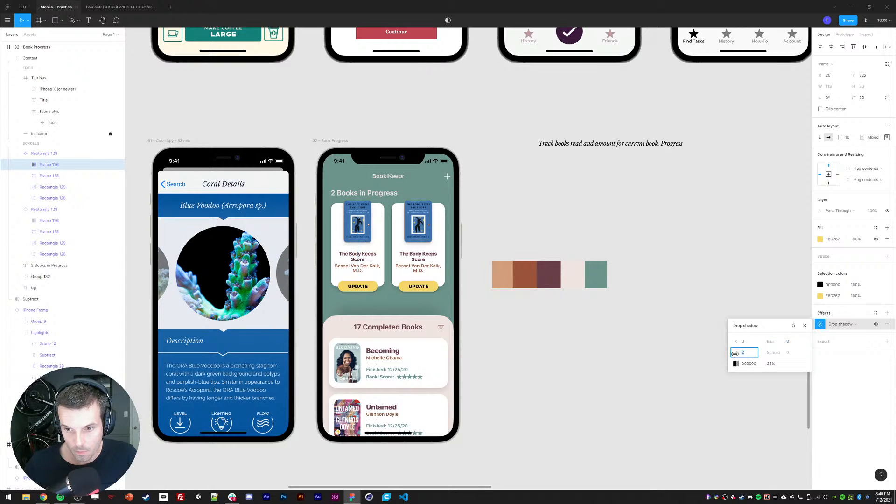
pyautogui.write('6')
pyautogui.press('Return')
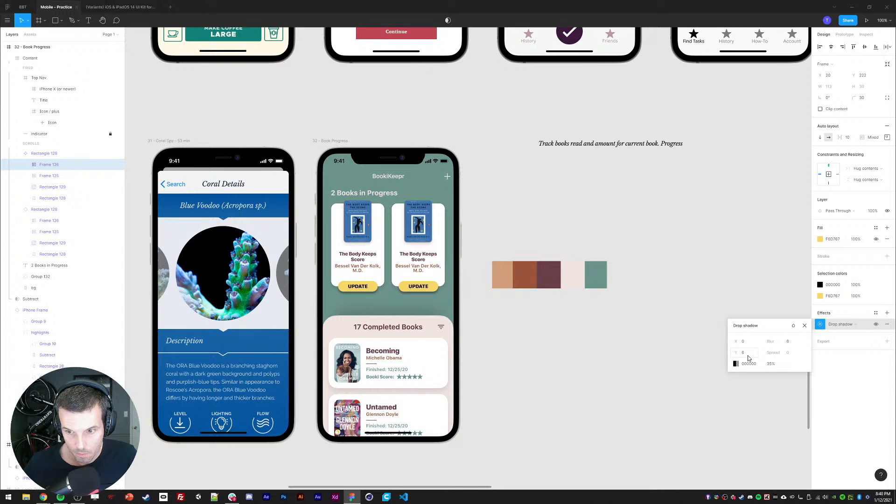
pyautogui.click(747, 355)
pyautogui.write('2')
pyautogui.press('Return')
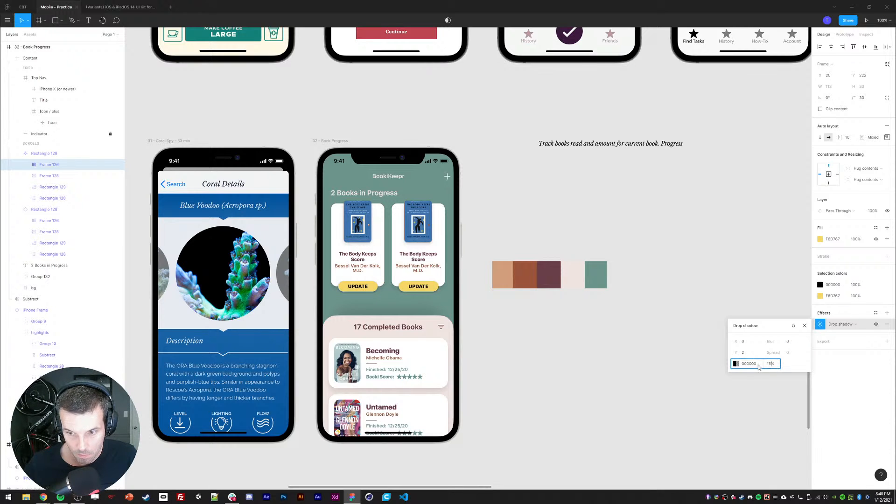
pyautogui.click(665, 377)
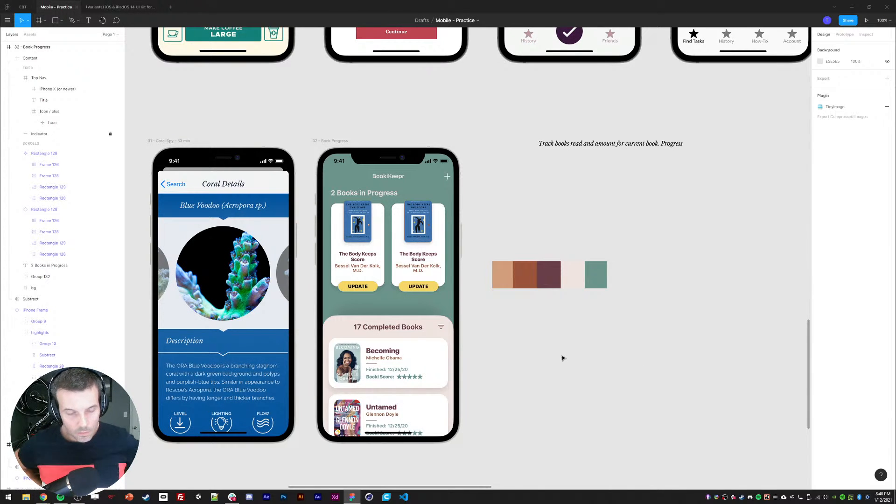
# - Move the UPDATE button just below the book card at X 1, Y 237 and widen it to 151 to span the card
pyautogui.doubleClick(370, 292)
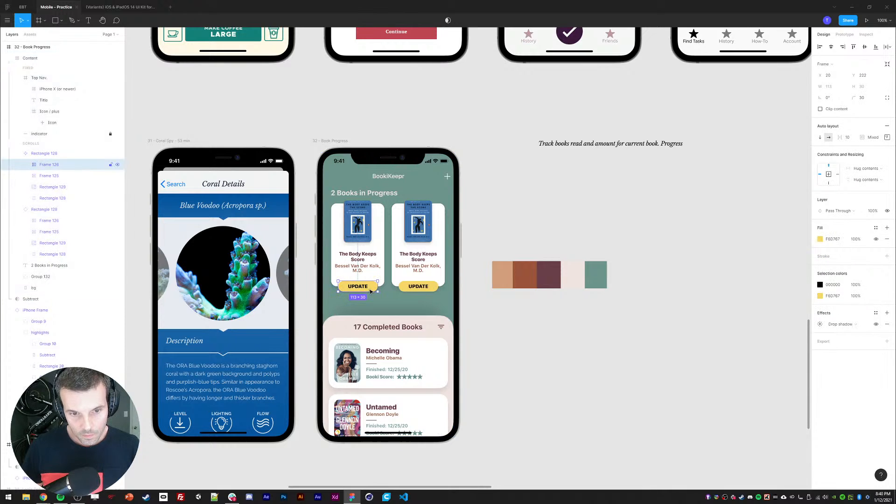
pyautogui.hotkey('shift', 'Down')
pyautogui.hotkey('shift', 'Down')
pyautogui.hotkey('shift', 'Down')
pyautogui.hotkey('shift', 'Up')
pyautogui.press('Up')
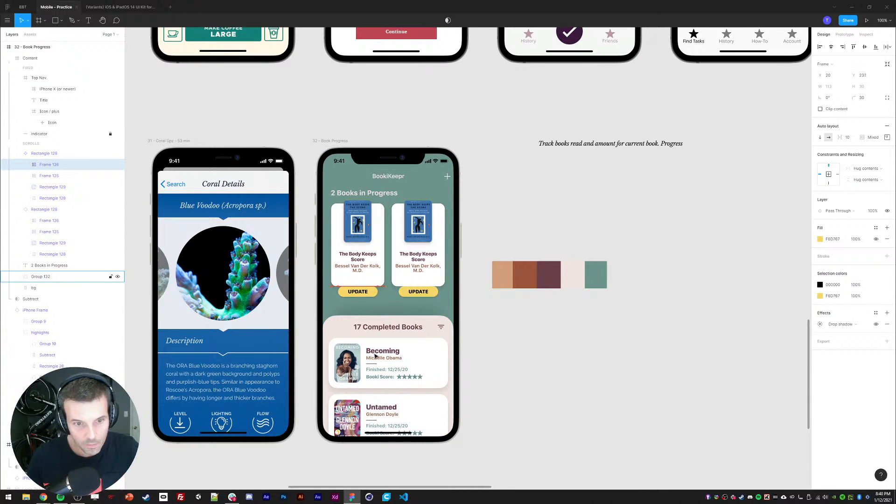
pyautogui.hotkey('shift', 'Left')
pyautogui.hotkey('shift', 'Left')
pyautogui.press('Right')
pyautogui.moveTo(371, 292); pyautogui.dragTo(383, 291)
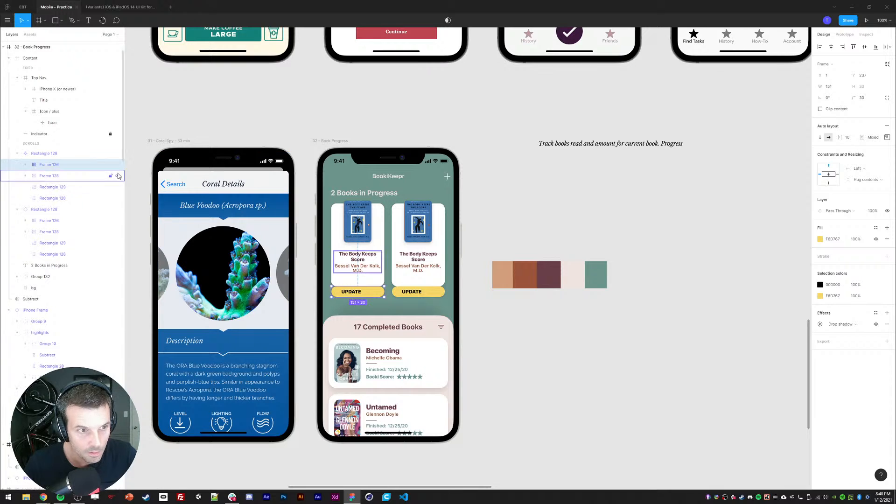
# - Centre the UPDATE label within the button through its auto layout alignment
pyautogui.click(887, 137)
pyautogui.click(864, 167)
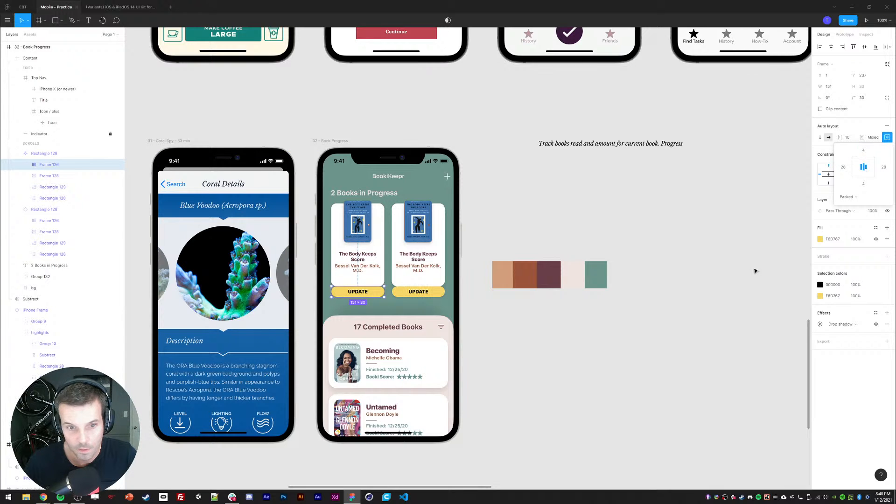
pyautogui.click(754, 268)
# - Move the UPDATE button up to Y 205 so it sits inside the bottom of the book card
pyautogui.click(347, 293)
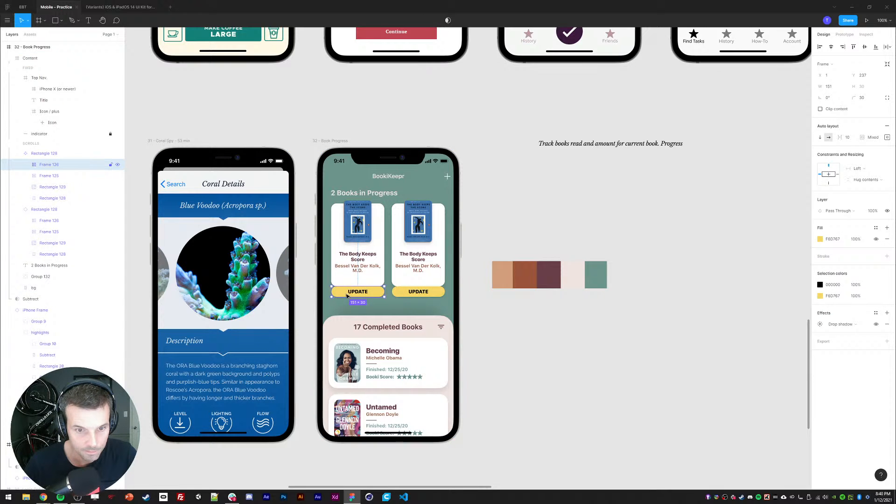
pyautogui.hotkey('shift', 'Up')
pyautogui.hotkey('shift', 'Up')
pyautogui.hotkey('shift', 'Up')
pyautogui.hotkey('shift', 'Up')
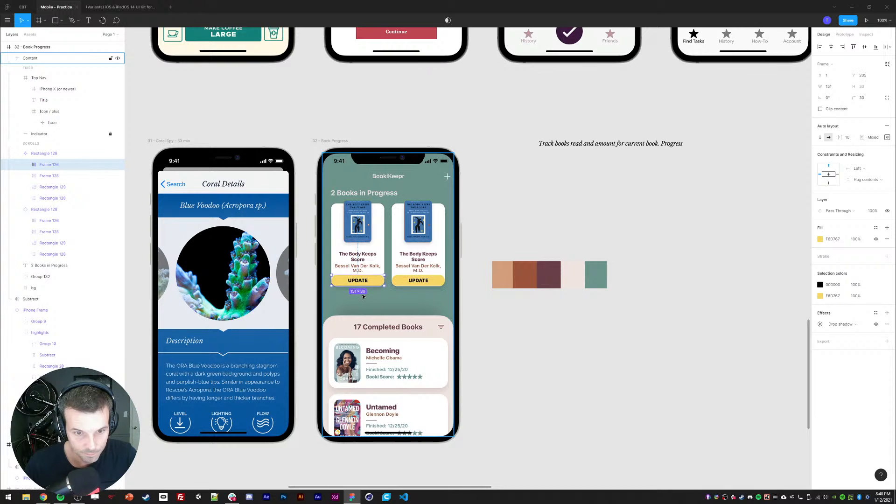
# - Browse the iOS UI kit's date picker, app clips, color picker, share sheet and contextual menu components, and return to the Mobile - Practice file
pyautogui.hotkey('ctrl', 'Tab')
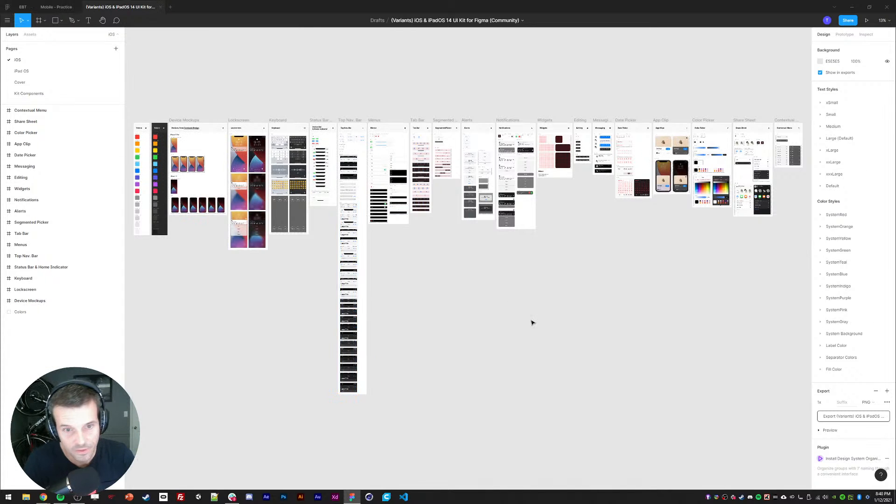
pyautogui.moveTo(654, 277); pyautogui.dragTo(533, 334)
pyautogui.hotkey('ctrl', '+')
pyautogui.hotkey('ctrl', '+')
pyautogui.moveTo(805, 135); pyautogui.dragTo(413, 237)
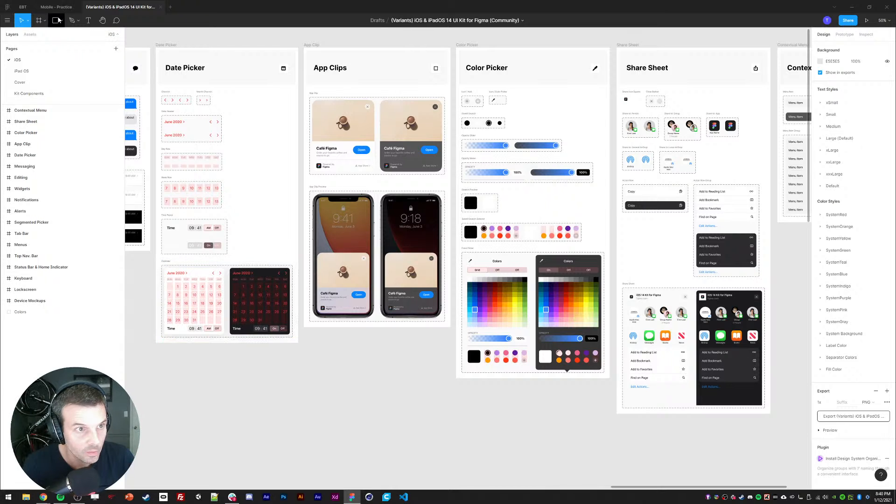
pyautogui.moveTo(404, 343); pyautogui.dragTo(248, 338)
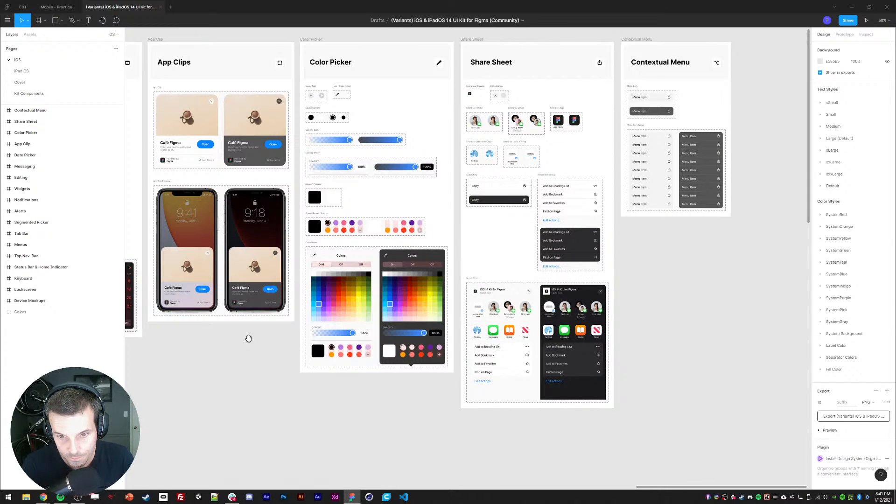
pyautogui.click(56, 7)
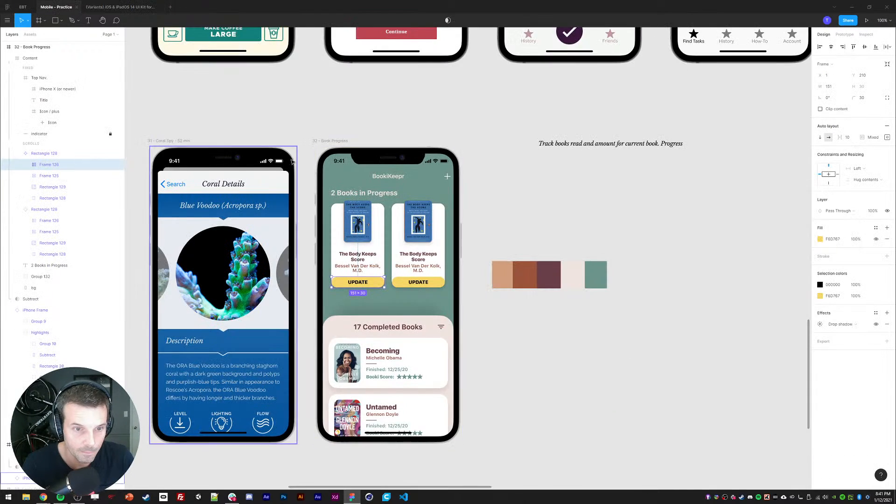
pyautogui.click(584, 340)
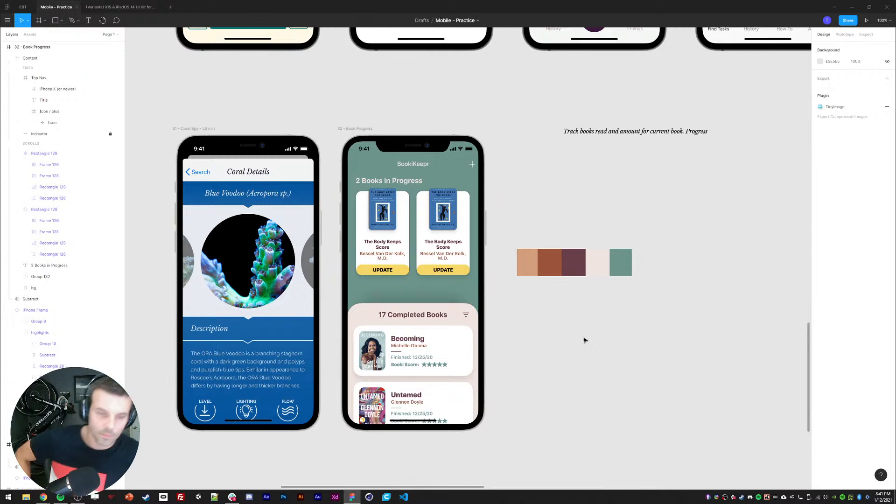
# - Square off the UPDATE button's two top corners by setting their individual corner radii to 0
pyautogui.click(365, 274)
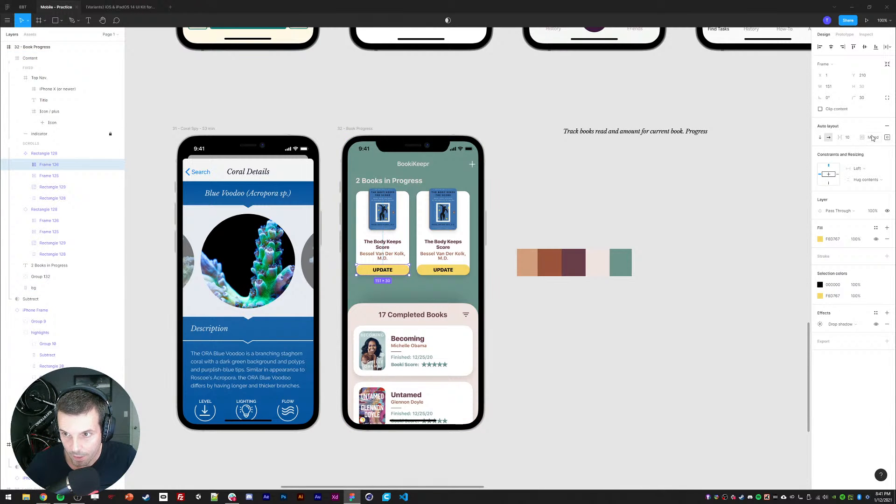
pyautogui.click(888, 98)
pyautogui.click(824, 111)
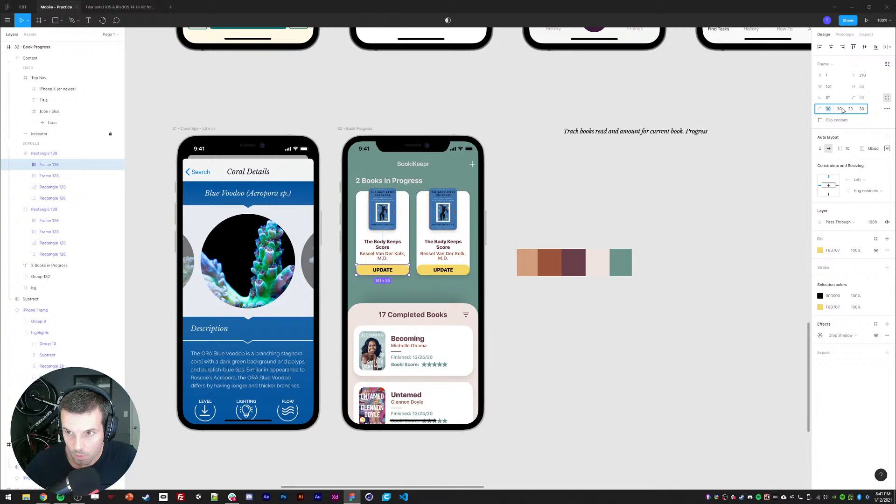
pyautogui.write('0')
pyautogui.press('Tab')
pyautogui.write('0')
pyautogui.click(709, 332)
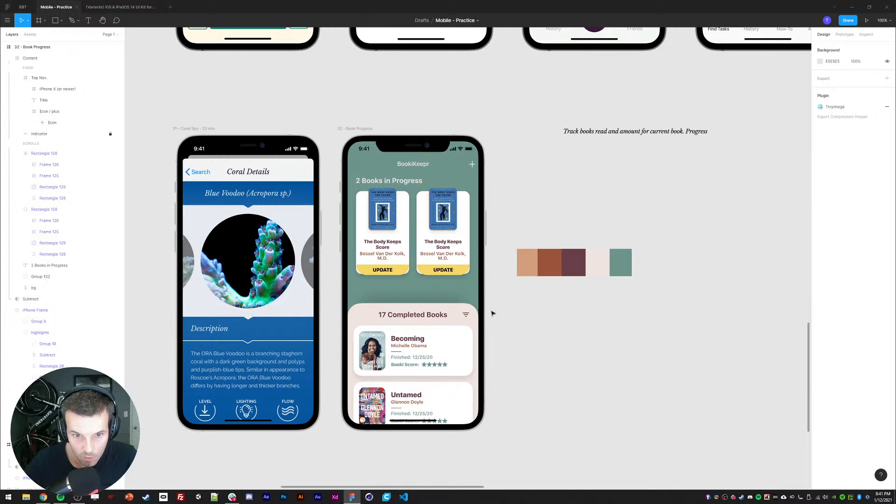
# - Set the corner radius of the first book card's main component frame to 40
pyautogui.click(363, 272)
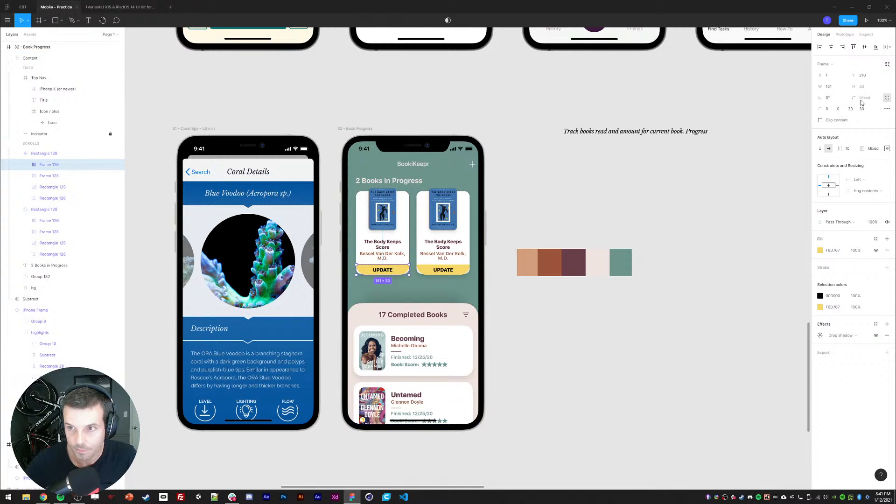
pyautogui.click(43, 154)
pyautogui.click(867, 99)
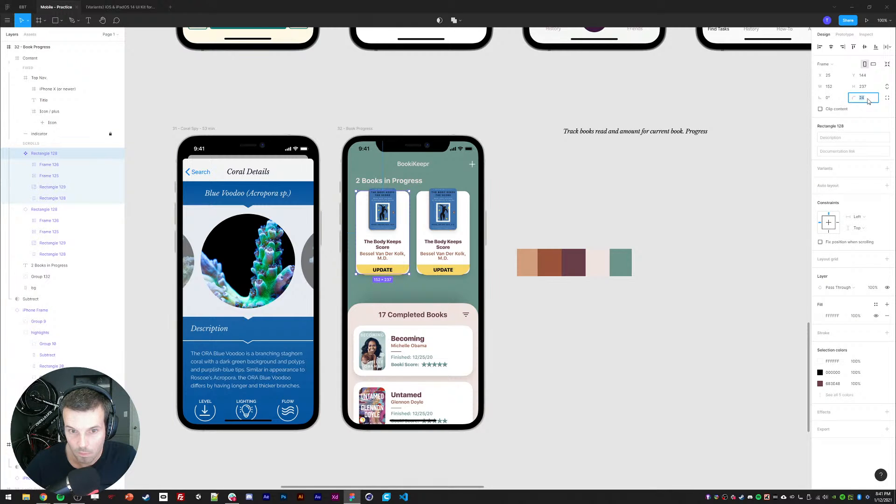
pyautogui.write('32')
pyautogui.press('Return')
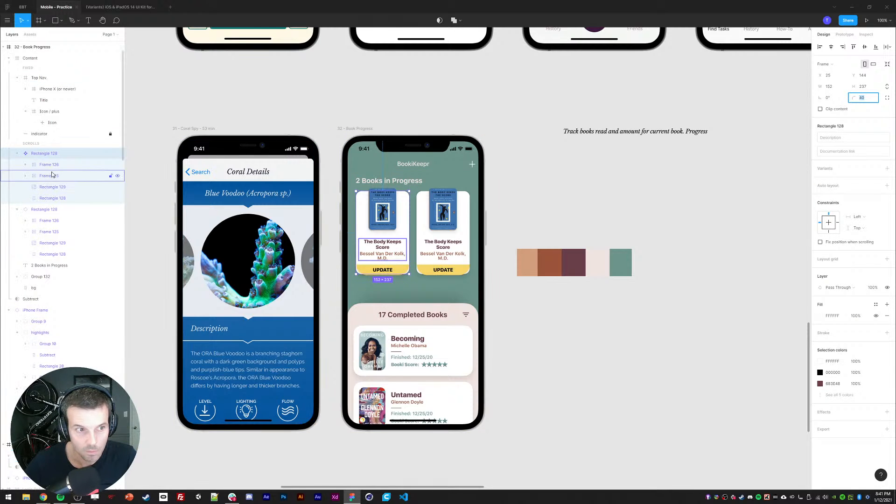
# - Try a top and bottom auto layout padding of 10 on the UPDATE button
pyautogui.click(366, 272)
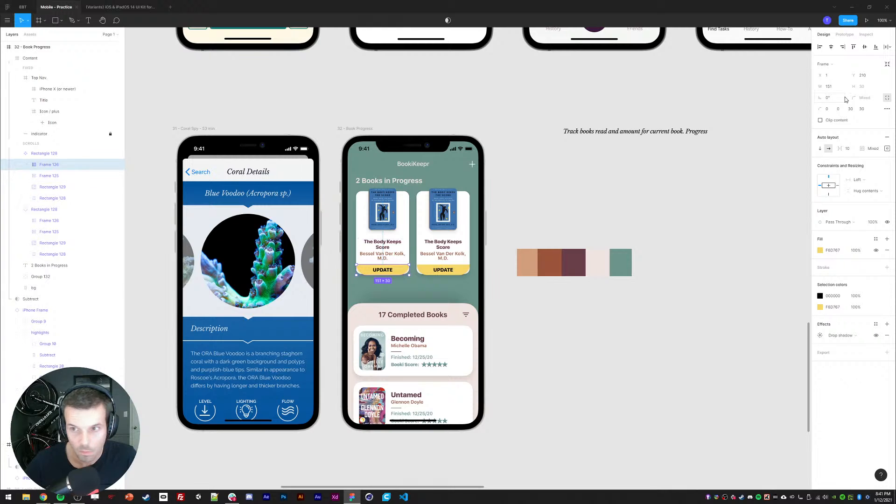
pyautogui.click(887, 148)
pyautogui.write('10')
pyautogui.click(865, 198)
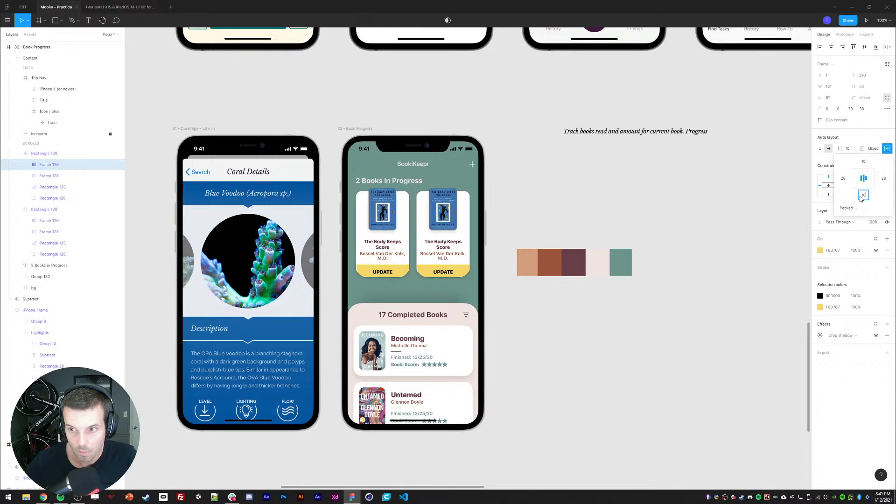
pyautogui.write('10')
pyautogui.press('Return')
# - Try nudging the taller UPDATE button up and down to fit the bottom of the book card
pyautogui.hotkey('shift', 'Up')
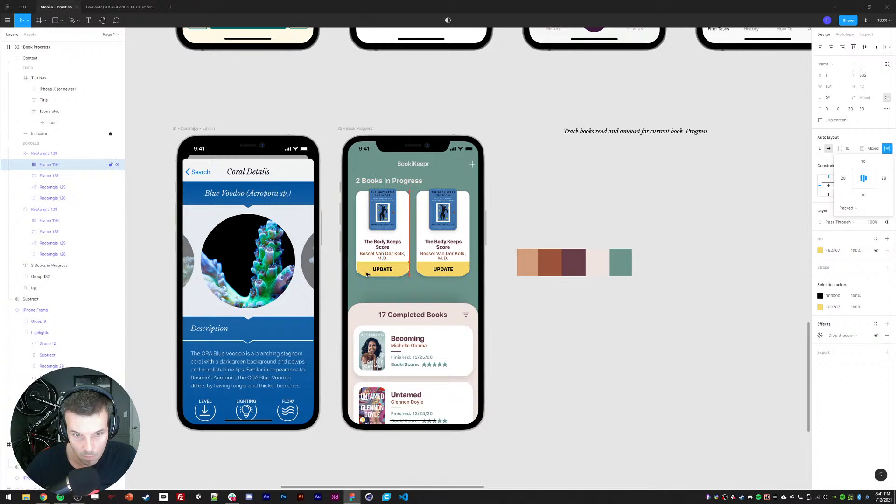
pyautogui.hotkey('shift', 'Up')
pyautogui.press('Down')
pyautogui.press('Down')
pyautogui.press('Down')
pyautogui.press('Down')
# - Undo the UPDATE button's position nudges and vertical padding changes
pyautogui.hotkey('ctrl', 'z')
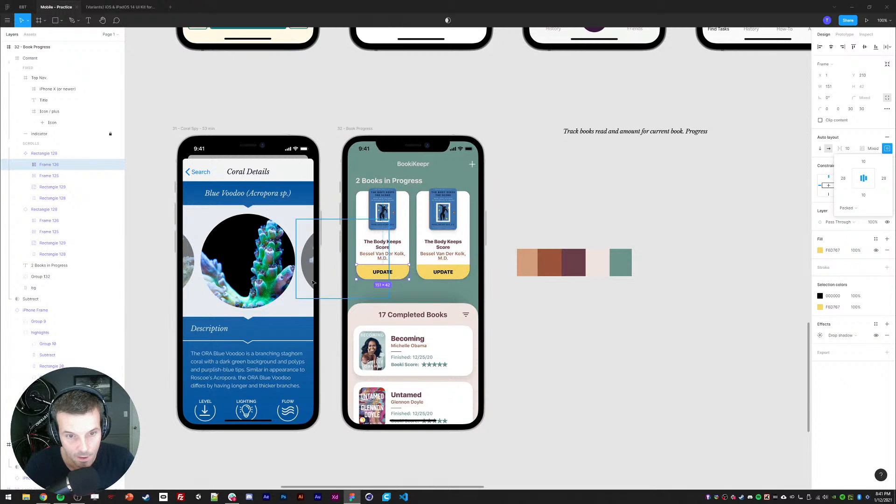
pyautogui.hotkey('ctrl', 'z')
pyautogui.hotkey('ctrl', 'z')
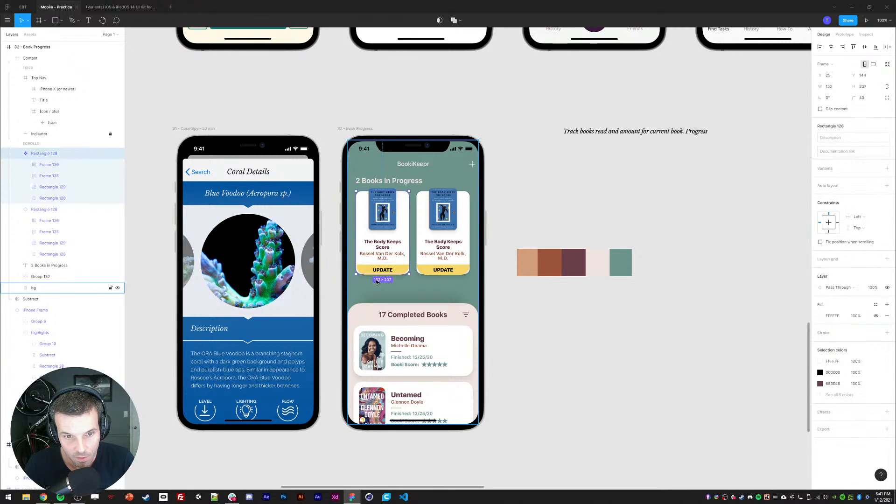
# - Set the UPDATE button's two bottom corner radii to 15
pyautogui.doubleClick(368, 272)
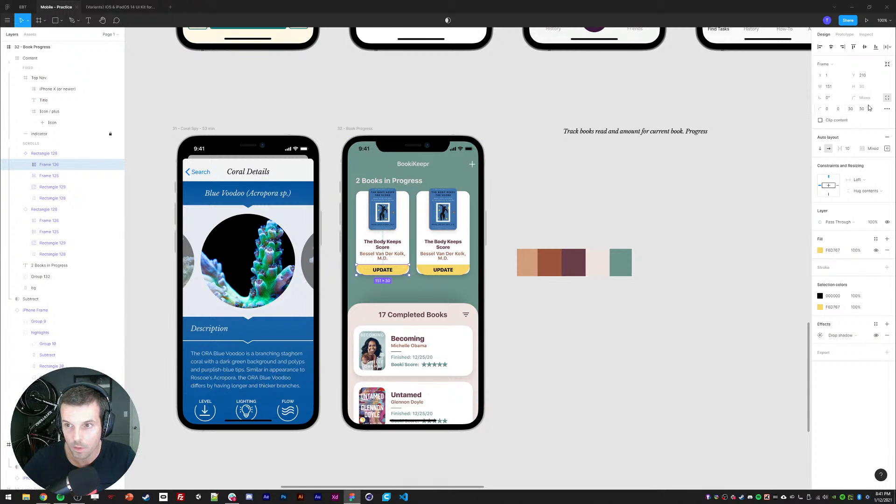
pyautogui.click(851, 110)
pyautogui.write('15')
pyautogui.press('Tab')
pyautogui.write('15')
pyautogui.press('Return')
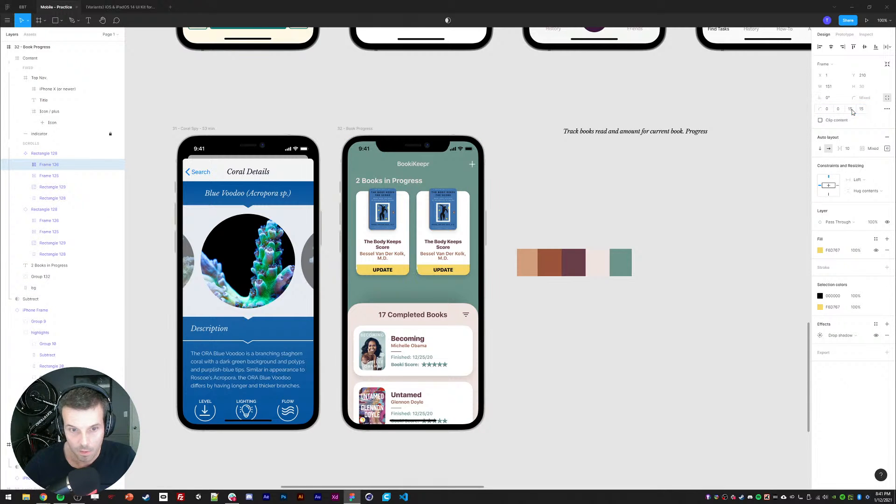
# - Match the UPDATE button's bottom corner radii to the white card background's radius and move the button up to Y 207
pyautogui.click(360, 220)
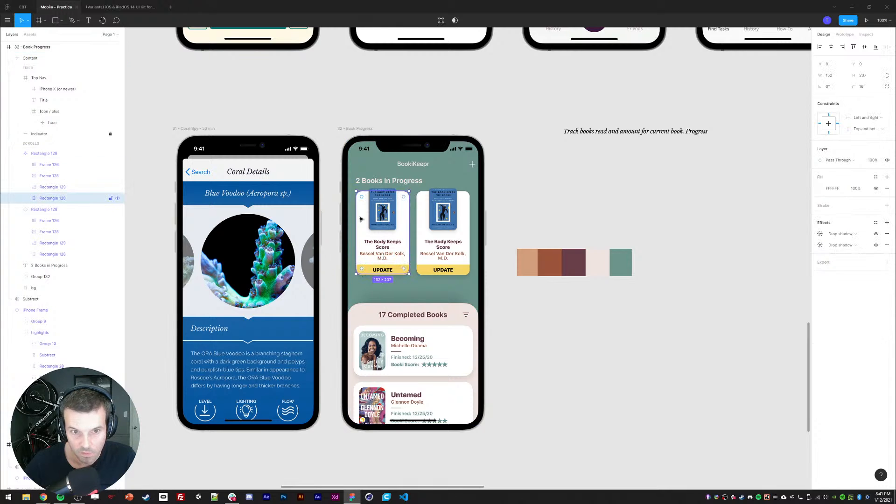
pyautogui.click(366, 272)
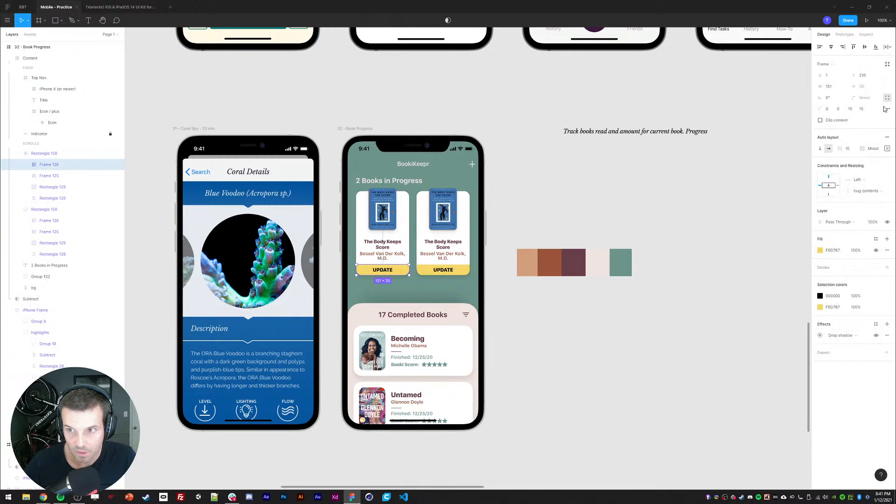
pyautogui.click(659, 320)
pyautogui.click(364, 271)
pyautogui.click(364, 271)
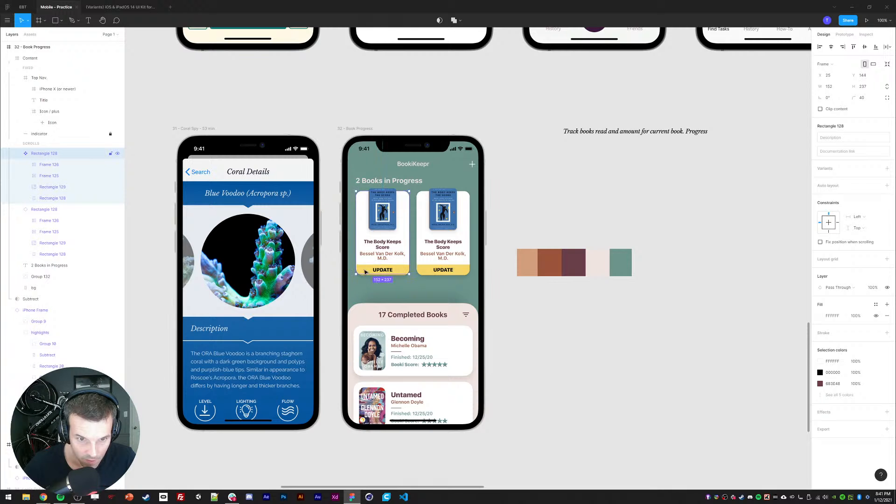
pyautogui.click(365, 271)
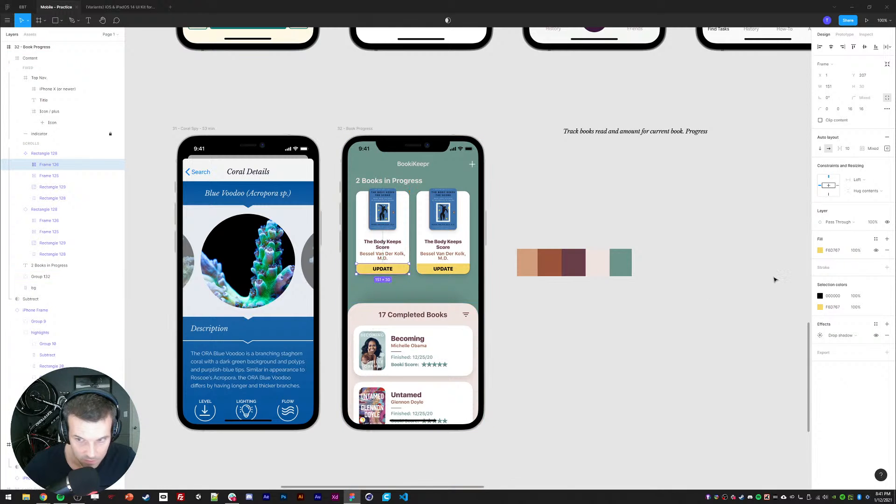
# - Remove the UPDATE button's drop shadow and fit it to the card's full width at X 0, width 152
pyautogui.click(887, 335)
pyautogui.scroll(5, 392, 304)
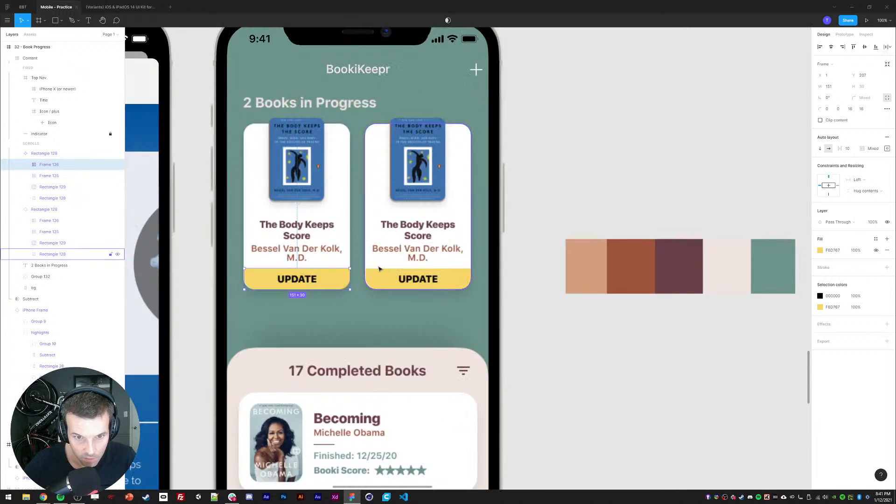
pyautogui.press('Left')
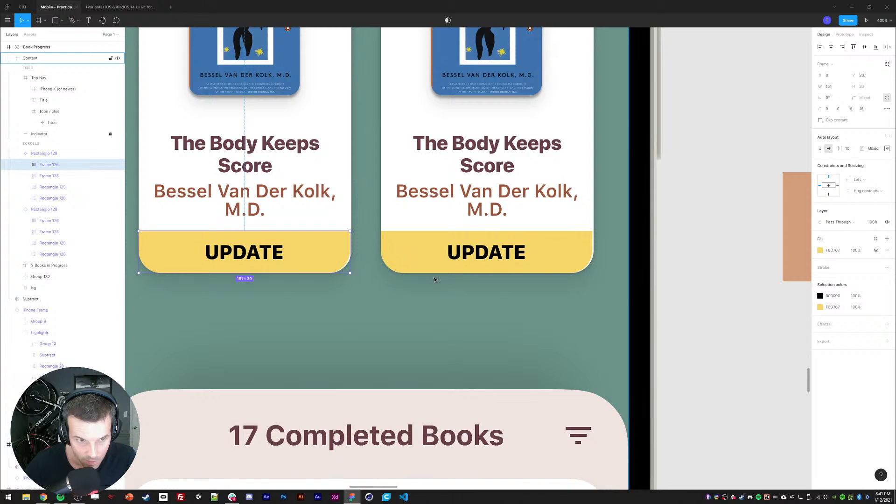
pyautogui.moveTo(350, 249); pyautogui.dragTo(351, 249)
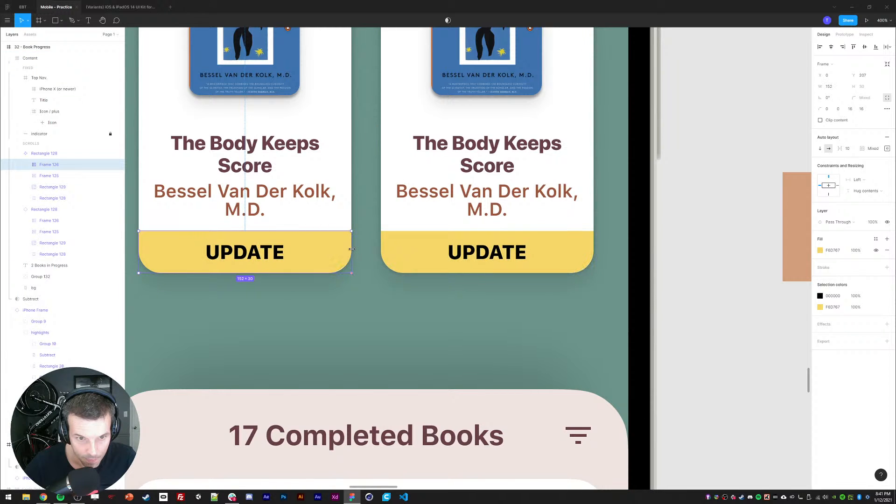
pyautogui.scroll(-3, 467, 257)
# - Try the screen's background green and the completed books panel's pale pink as the UPDATE label's text colour
pyautogui.doubleClick(350, 257)
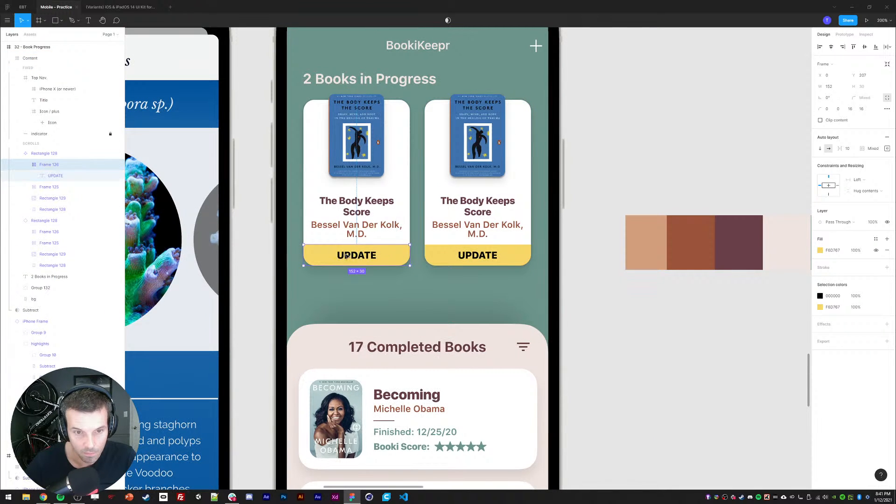
pyautogui.click(710, 247)
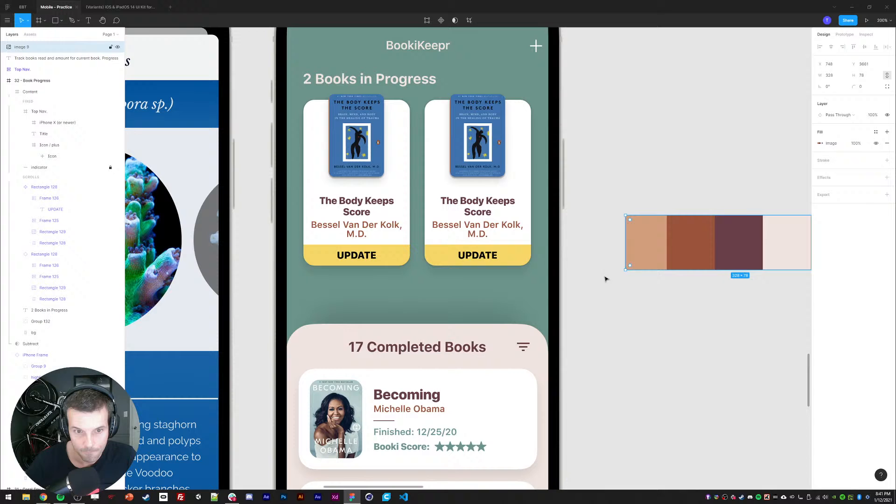
pyautogui.doubleClick(356, 256)
pyautogui.press('i')
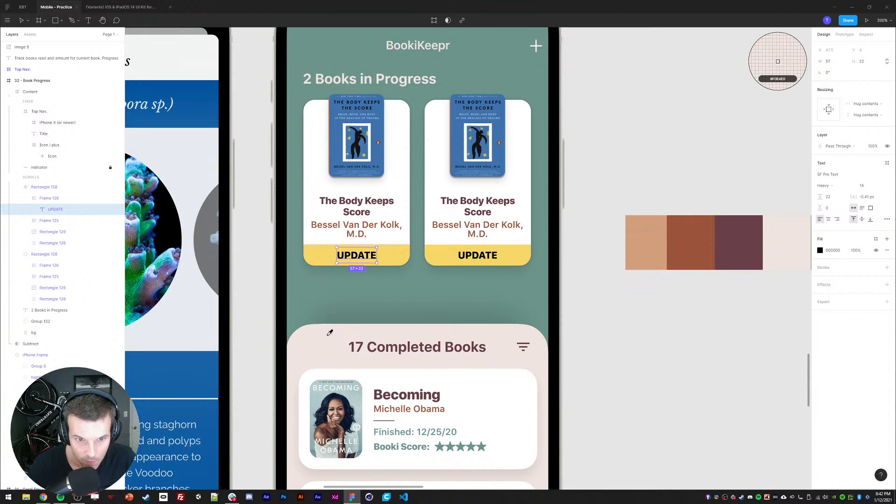
pyautogui.click(349, 297)
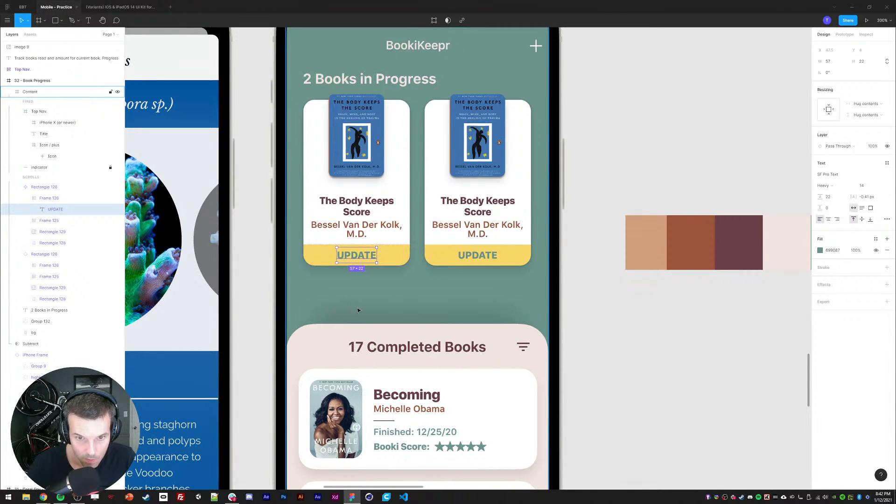
pyautogui.press('i')
pyautogui.click(324, 342)
# - Recolour the UPDATE label with the dark purple sampled from the palette image
pyautogui.press('i')
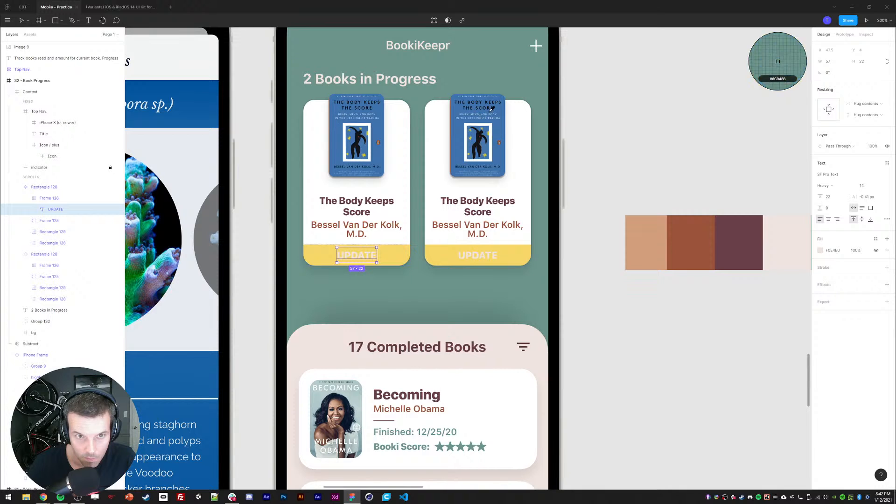
pyautogui.click(733, 239)
pyautogui.click(644, 169)
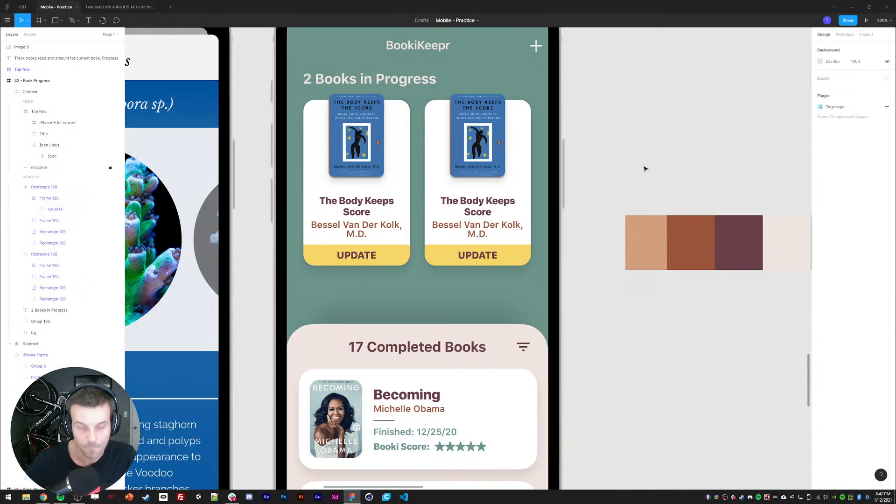
pyautogui.hotkey('shift', '0')
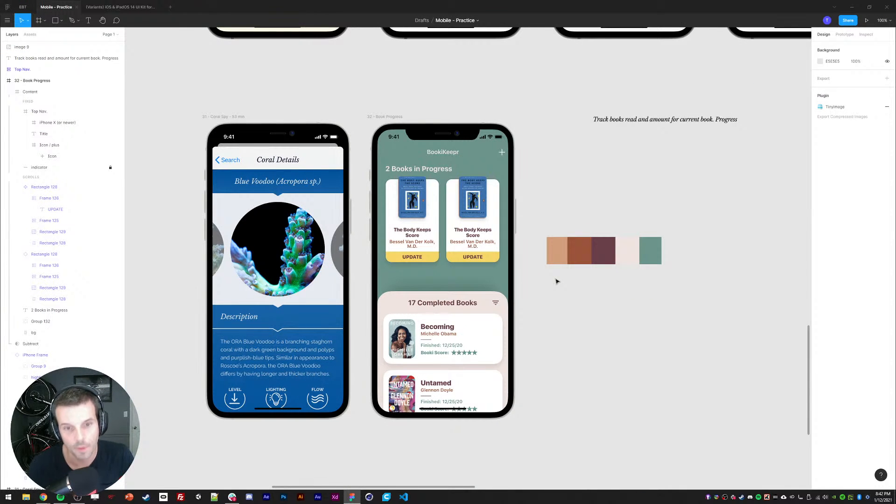
pyautogui.moveTo(540, 274); pyautogui.dragTo(526, 284)
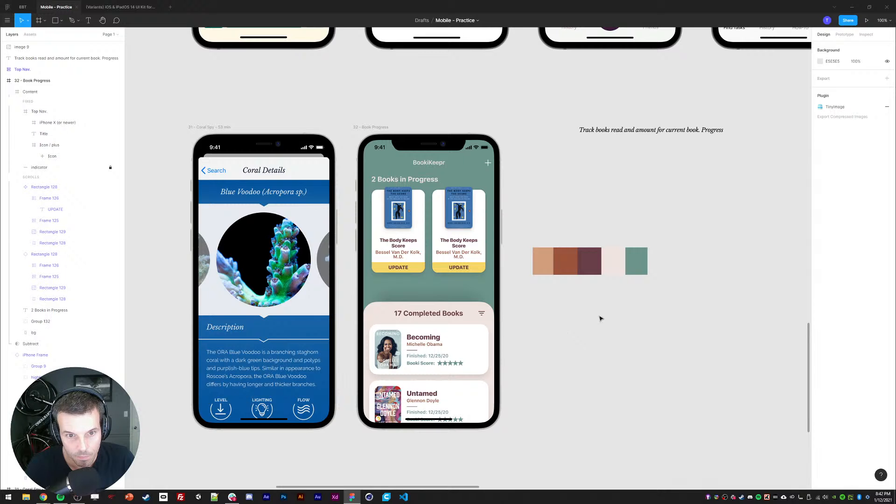
pyautogui.moveTo(572, 316); pyautogui.dragTo(570, 319)
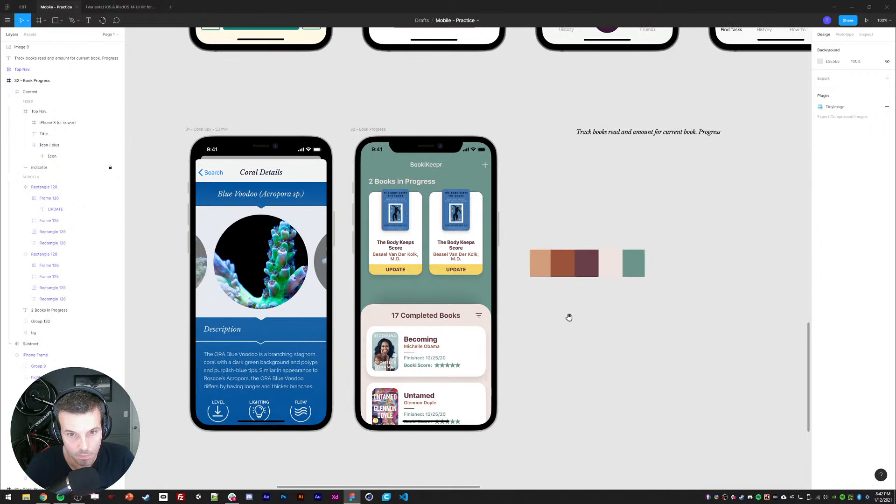
pyautogui.click(486, 168)
pyautogui.click(561, 205)
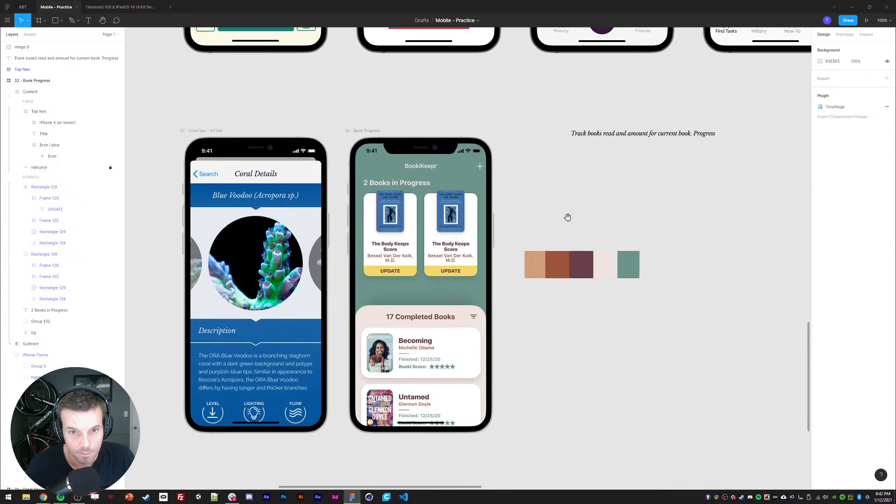
# - Draw a circle of 28 by 28 centred on the plus icon in the BookiKeepr header
pyautogui.hscroll(1, 565, 215)
pyautogui.click(485, 165)
pyautogui.moveTo(496, 177); pyautogui.dragTo(496, 177)
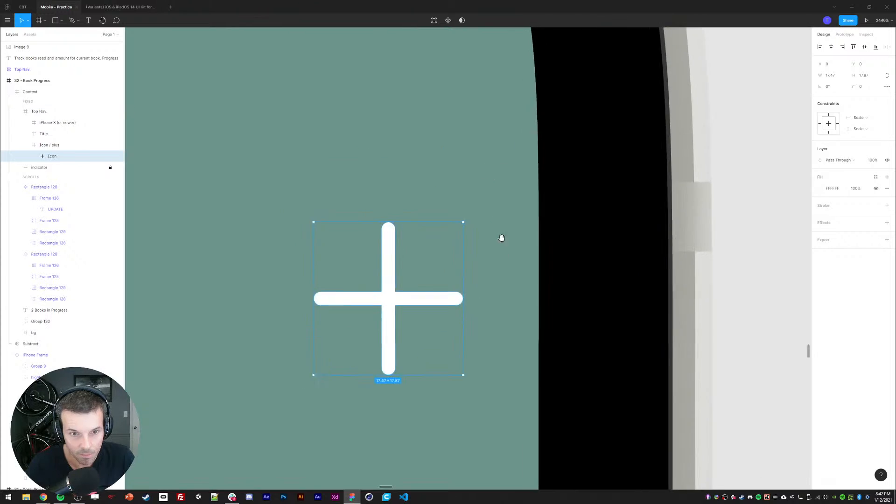
pyautogui.press('r')
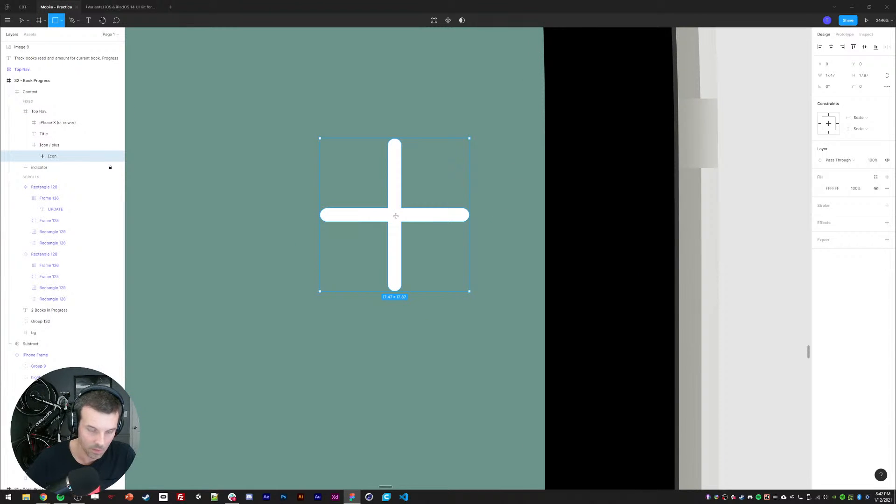
pyautogui.press('o')
pyautogui.moveTo(396, 216); pyautogui.dragTo(513, 333)
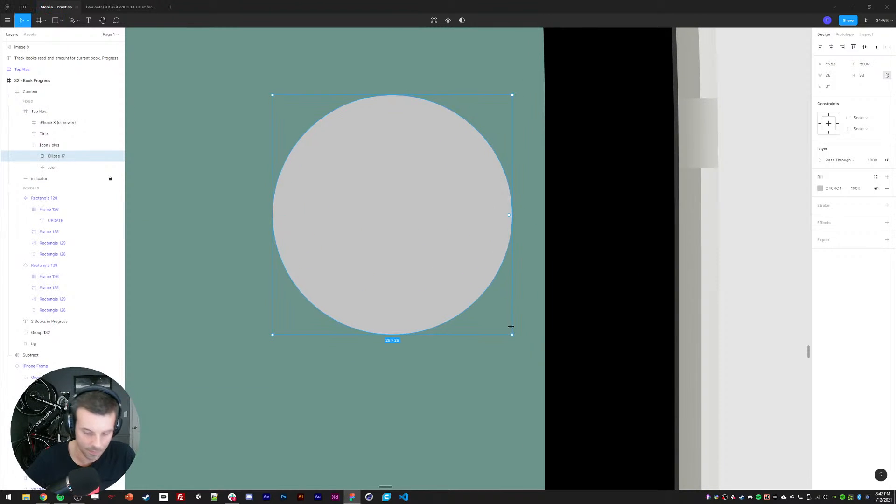
# - Fill the new circle with the yellow sampled from the UPDATE button
pyautogui.scroll(-10, 458, 306)
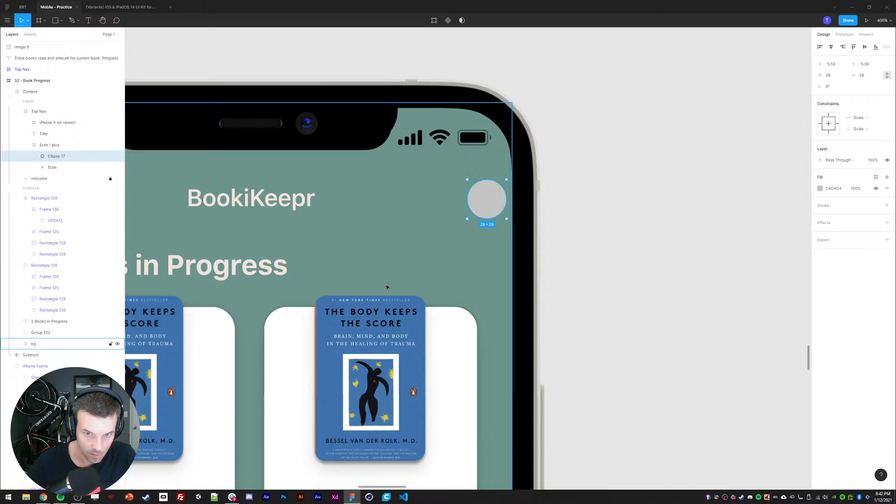
pyautogui.moveTo(365, 359); pyautogui.dragTo(391, 166)
pyautogui.press('i')
pyautogui.click(420, 410)
# - Place the yellow circle behind the white plus icon in the header's icon frame
pyautogui.moveTo(514, 87); pyautogui.dragTo(440, 282)
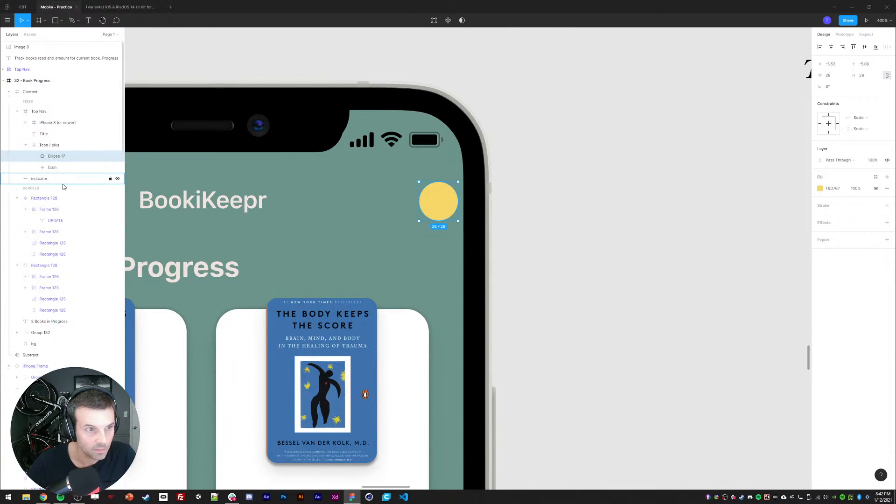
pyautogui.moveTo(52, 168); pyautogui.dragTo(53, 152)
pyautogui.scroll(-5, 470, 300)
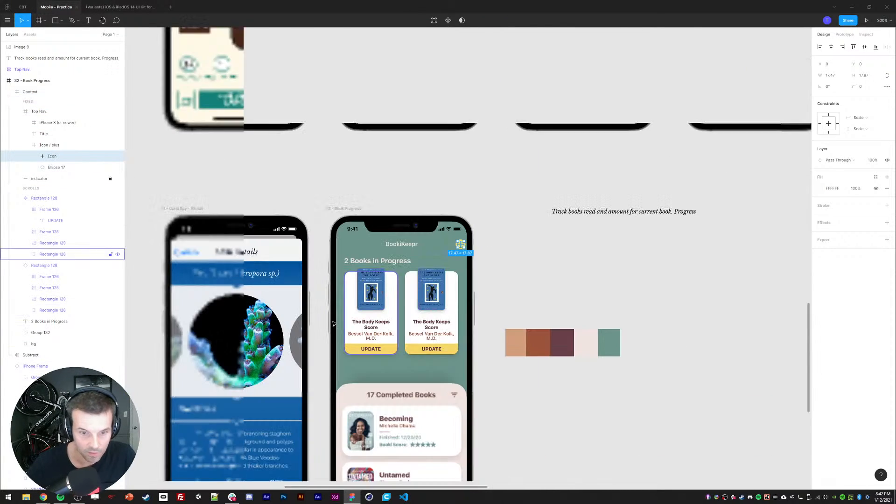
pyautogui.scroll(-2, 470, 300)
pyautogui.click(527, 198)
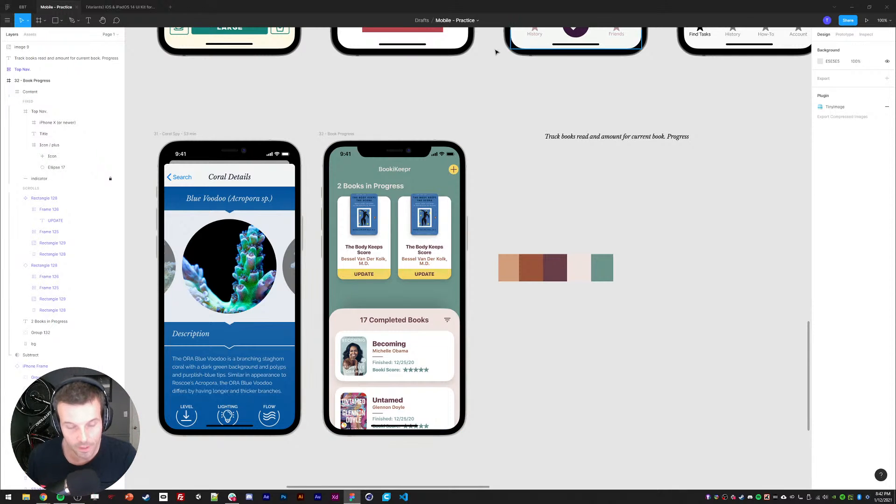
pyautogui.moveTo(514, 212); pyautogui.dragTo(508, 209)
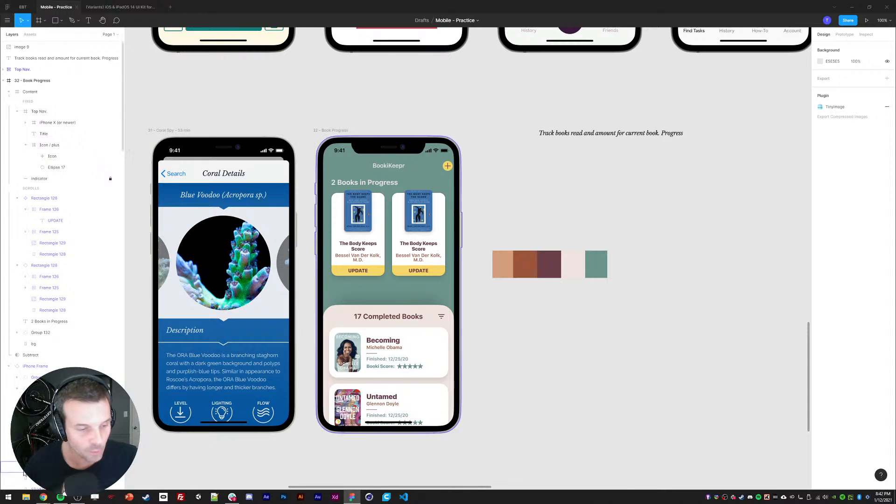
# - Change the second in-progress card's book title to "Where the Crawdads Sing"
pyautogui.click(45, 497)
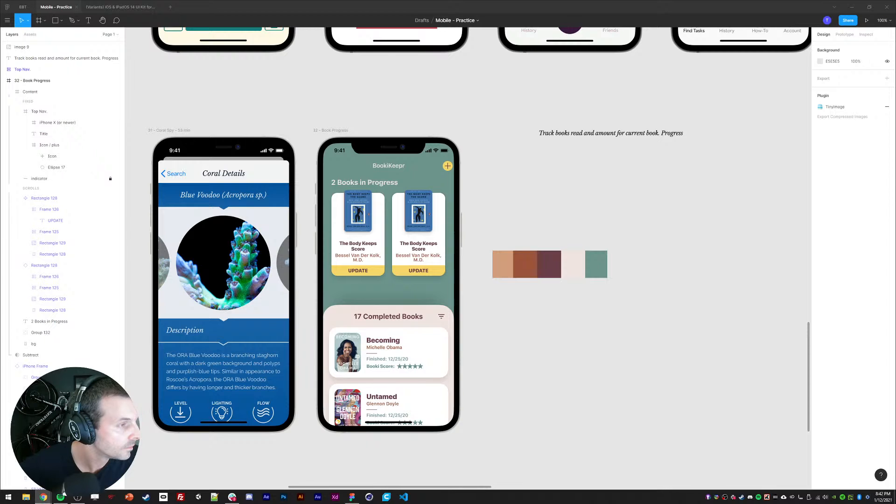
pyautogui.doubleClick(414, 244)
pyautogui.write('Where the')
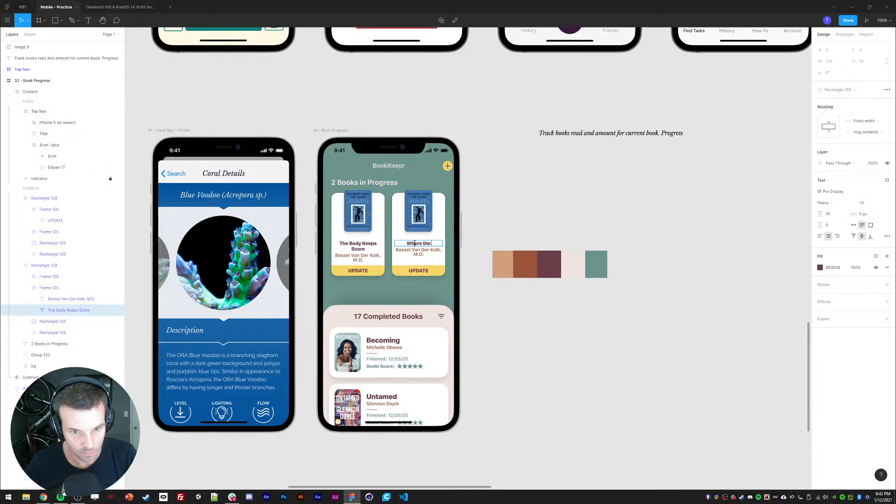
pyautogui.press('BackSpace')
pyautogui.press('BackSpace')
pyautogui.press('BackSpace')
pyautogui.press('BackSpace')
pyautogui.write('The C')
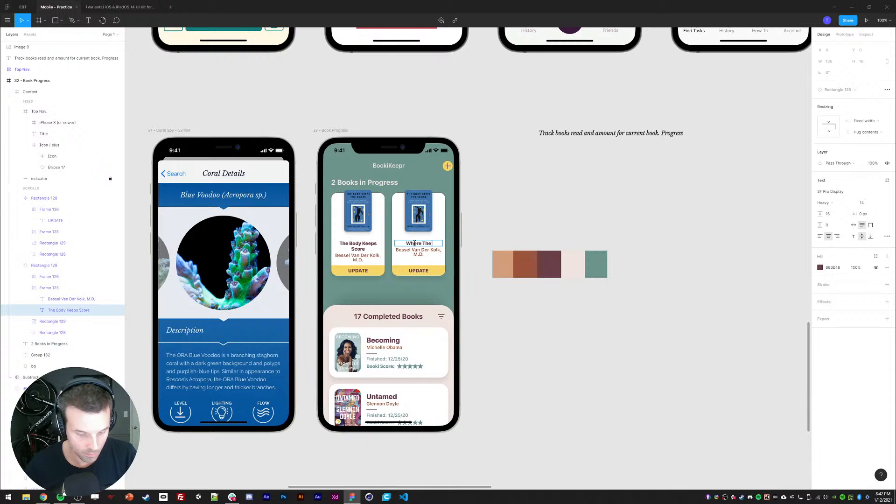
pyautogui.press('BackSpace')
pyautogui.press('BackSpace')
pyautogui.press('BackSpace')
pyautogui.press('BackSpace')
pyautogui.press('BackSpace')
pyautogui.write('the')
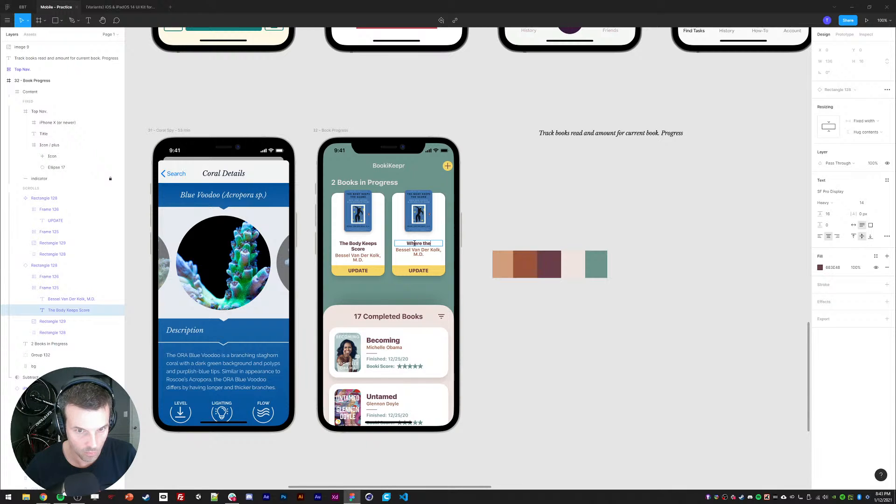
pyautogui.write(' Crawdads Sing')
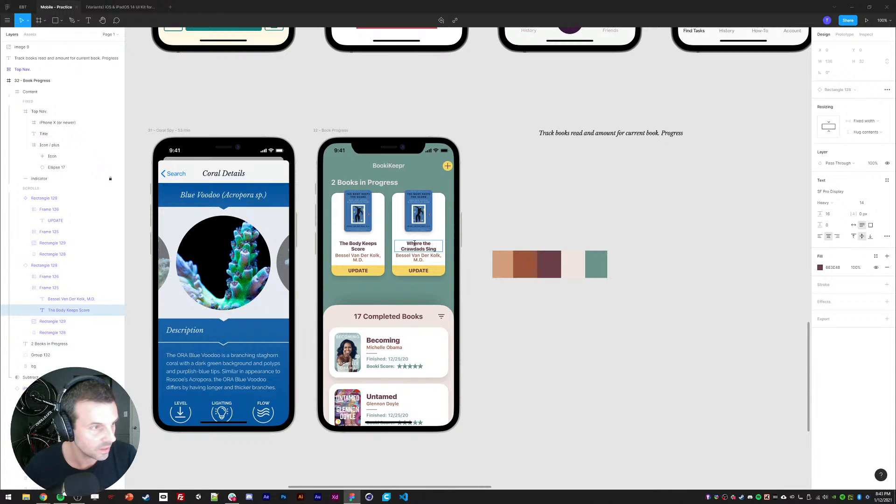
pyautogui.press('Escape')
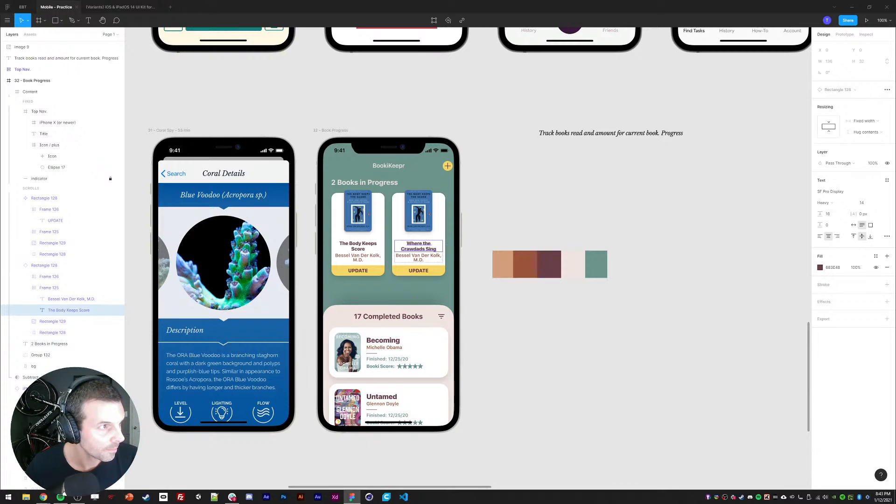
# - Switch to the browser and copy the enlarged Where the Crawdads Sing cover from the Google image results
pyautogui.click(43, 497)
pyautogui.click(327, 178)
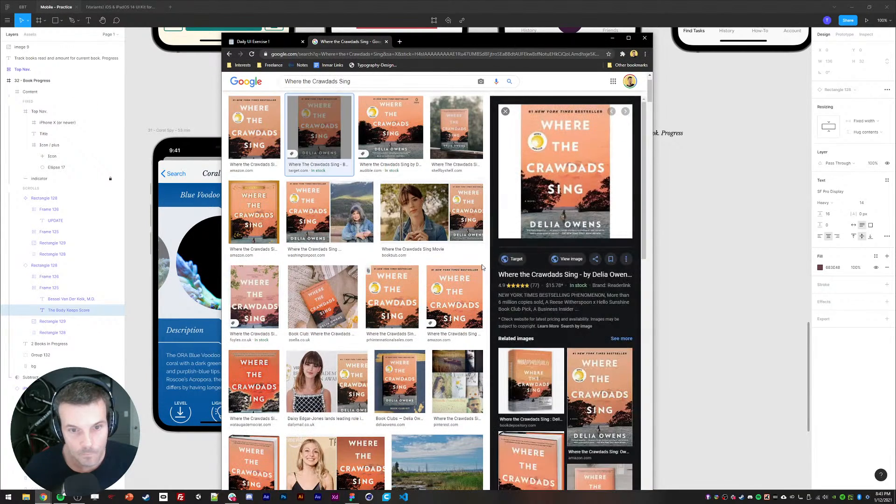
pyautogui.rightClick(555, 168)
pyautogui.click(578, 248)
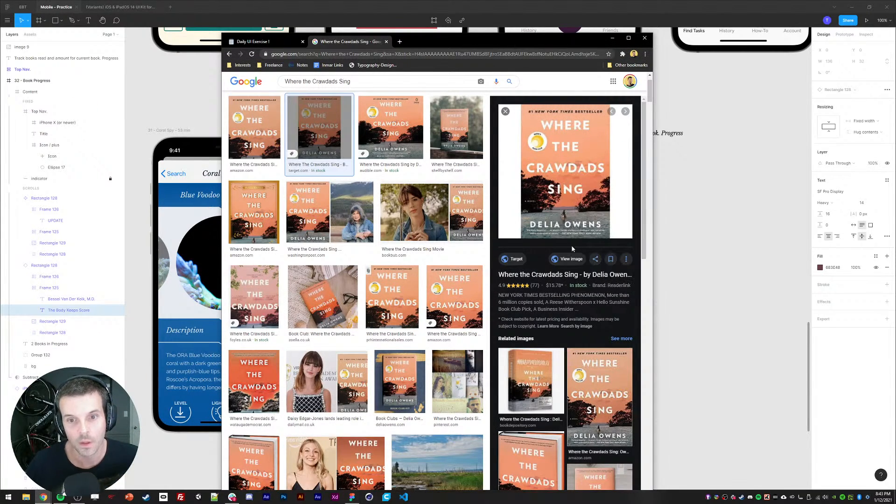
pyautogui.click(662, 224)
# - Change the author on the second in-progress card to "Delia Owens"
pyautogui.doubleClick(416, 256)
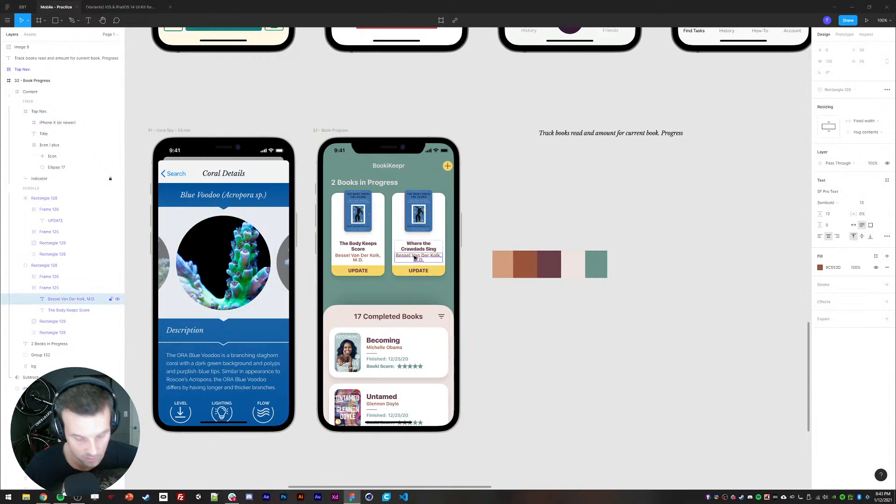
pyautogui.doubleClick(414, 256)
pyautogui.write('Delia Owens')
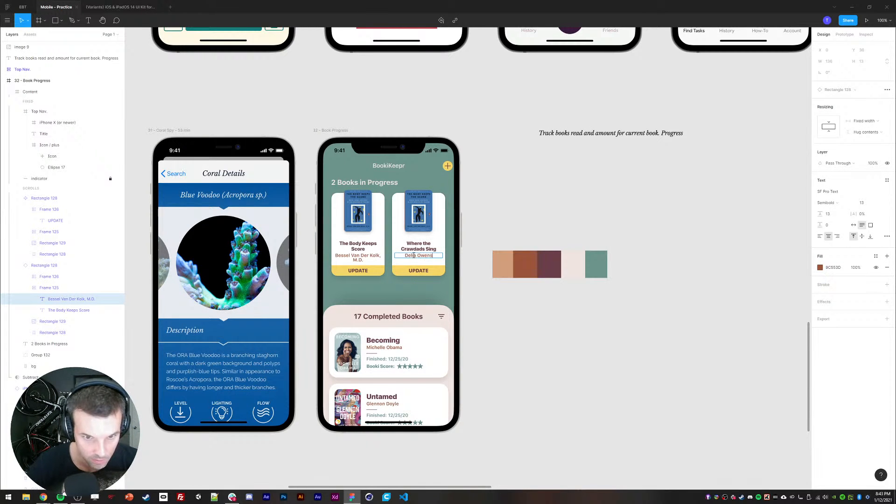
pyautogui.press('Escape')
# - Replace the second in-progress card's cover image with the copied Where the Crawdads Sing cover
pyautogui.click(404, 247)
pyautogui.doubleClick(404, 247)
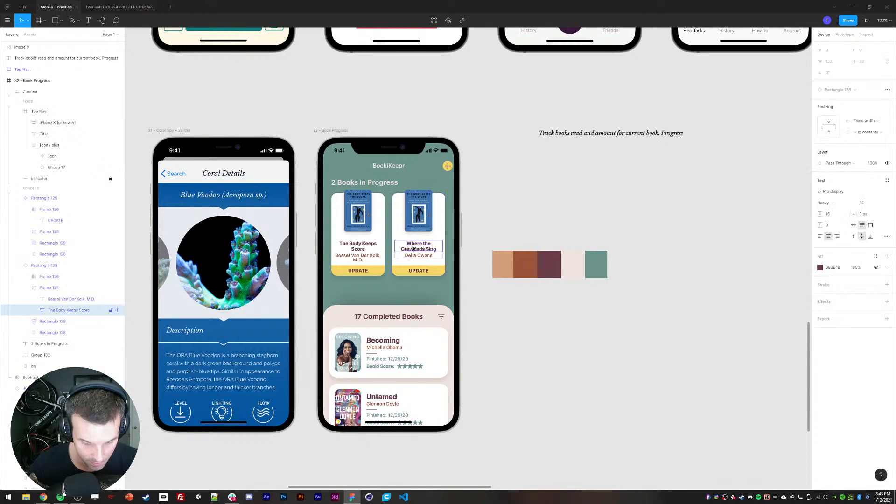
pyautogui.doubleClick(412, 246)
pyautogui.press('Escape')
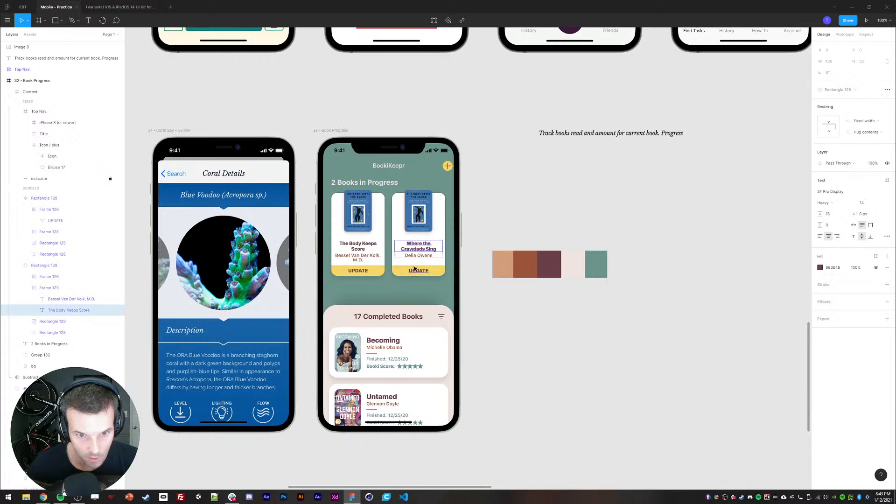
pyautogui.click(419, 218)
pyautogui.click(502, 214)
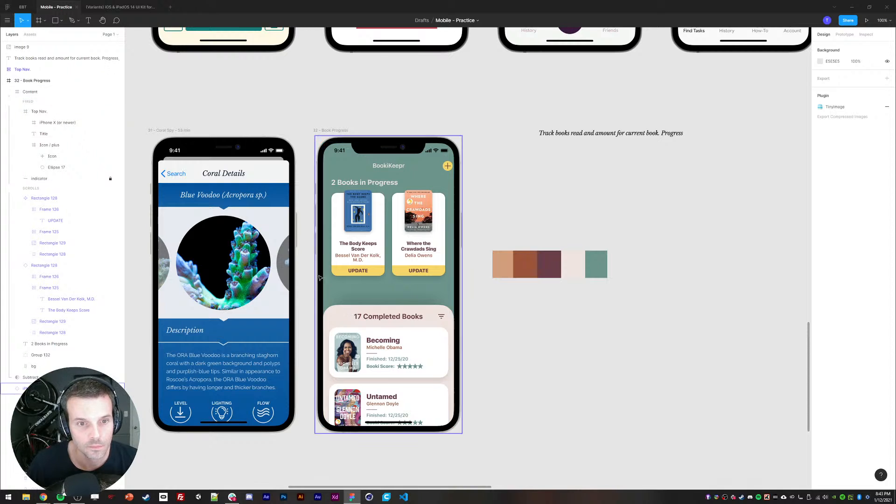
# - Duplicate the second in-progress card and move the copy to X 353 so it runs off the phone screen's edge
pyautogui.doubleClick(350, 227)
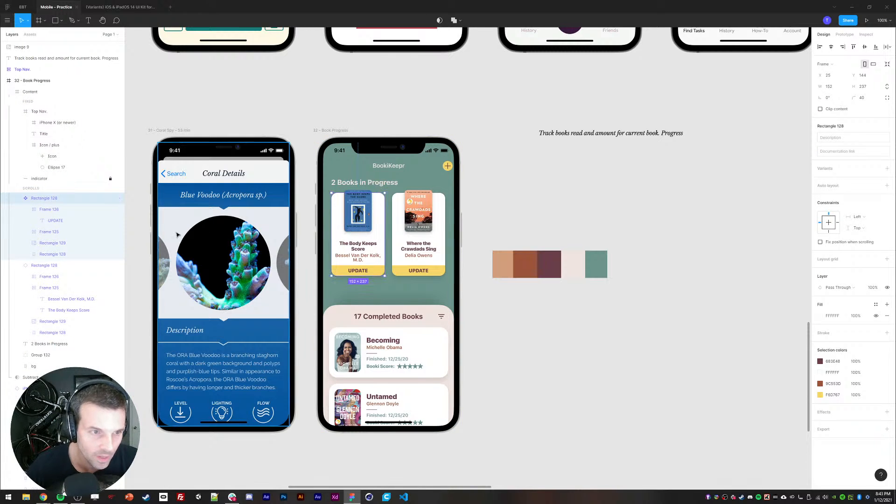
pyautogui.click(17, 198)
pyautogui.click(17, 209)
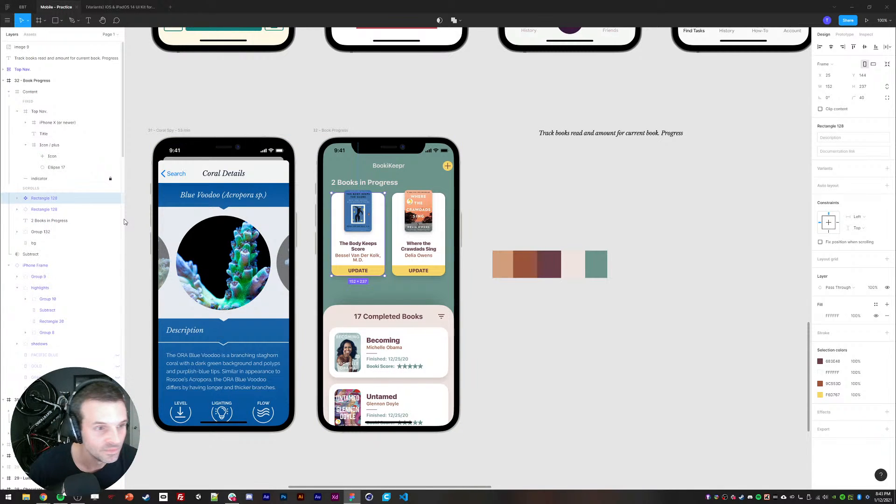
pyautogui.hotkey('ctrl', 'd')
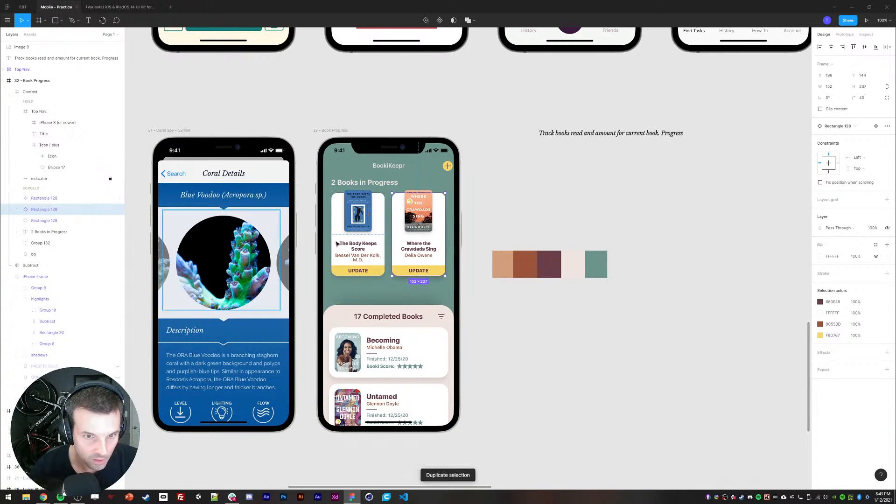
pyautogui.moveTo(403, 242); pyautogui.dragTo(456, 238)
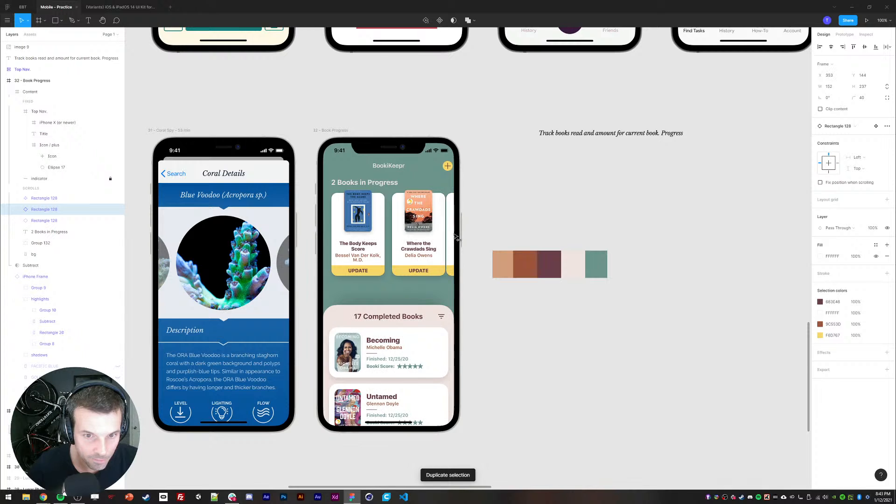
# - Combine the three in-progress book cards into a horizontal auto layout with a spacing of 8
pyautogui.keyDown('shift'); pyautogui.click(44, 198); pyautogui.keyUp('shift')
pyautogui.keyDown('shift'); pyautogui.click(46, 220); pyautogui.keyUp('shift')
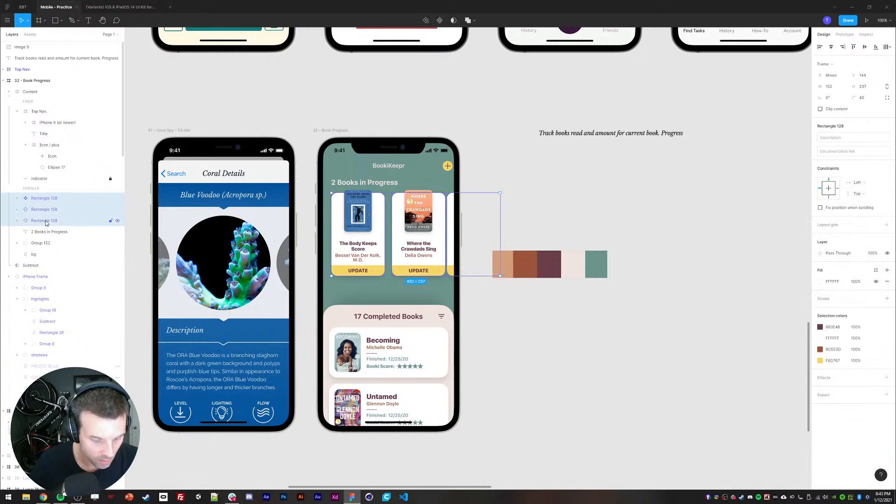
pyautogui.hotkey('shift', 'a')
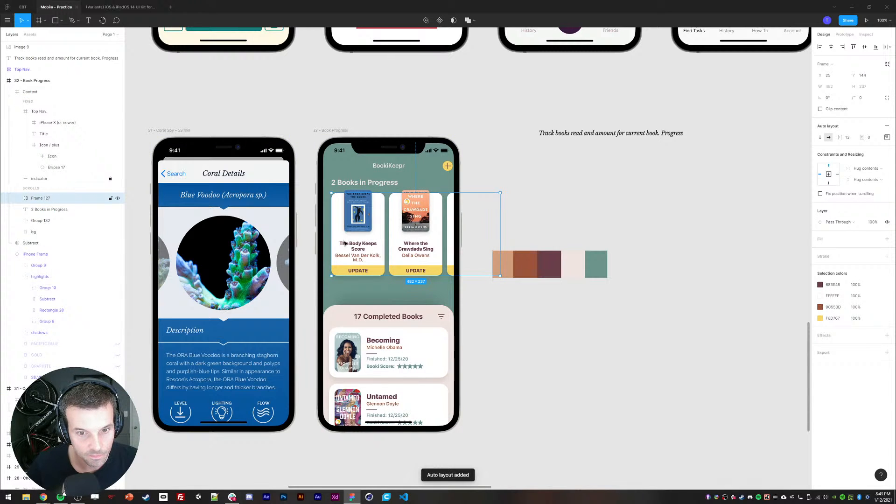
pyautogui.click(846, 137)
pyautogui.write('8')
pyautogui.press('Return')
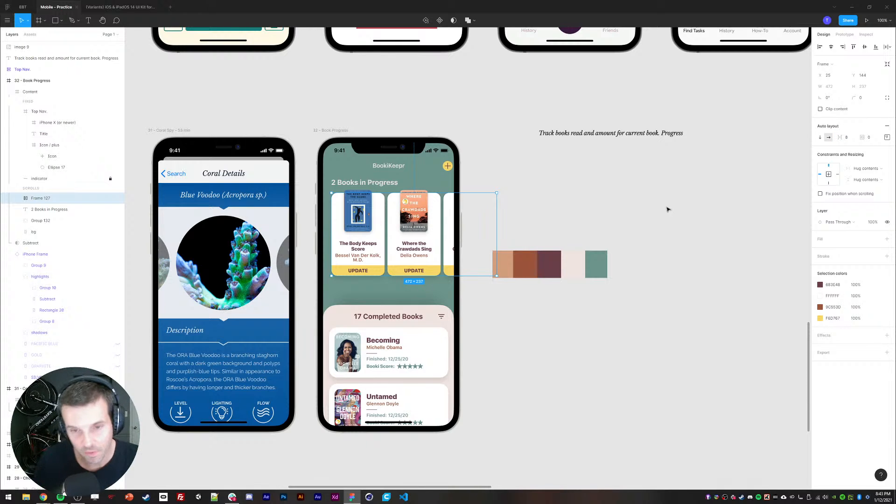
pyautogui.click(643, 211)
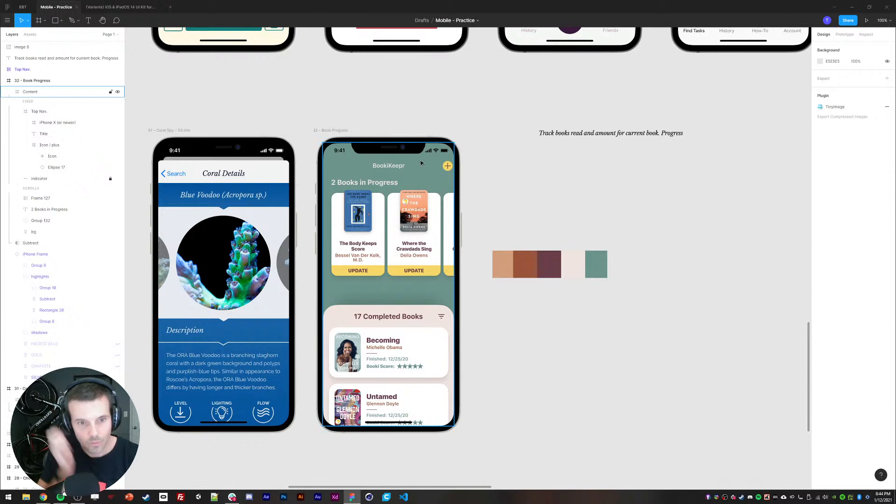
# - Move the title and author text block in the main book card component up to Y 125
pyautogui.doubleClick(359, 249)
pyautogui.doubleClick(359, 250)
pyautogui.hotkey('shift', 'Up')
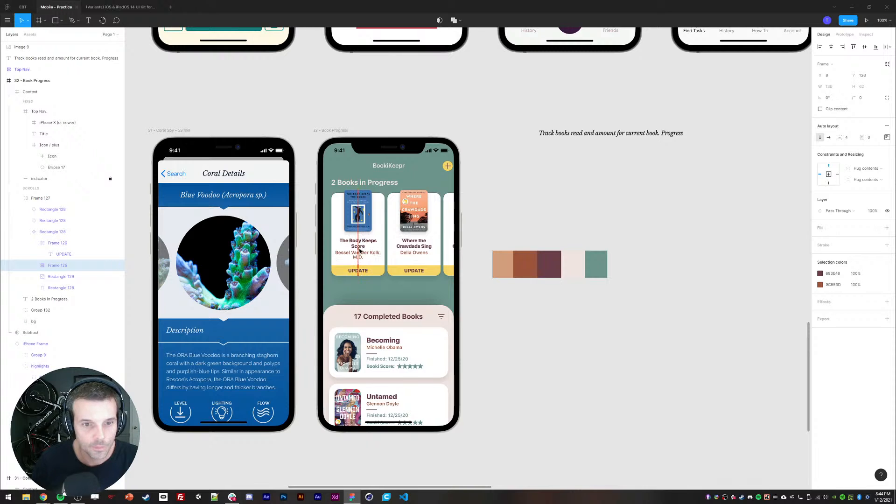
pyautogui.hotkey('shift', 'Up')
pyautogui.hotkey('shift', 'Down')
pyautogui.press('Up')
pyautogui.press('Up')
pyautogui.press('Up')
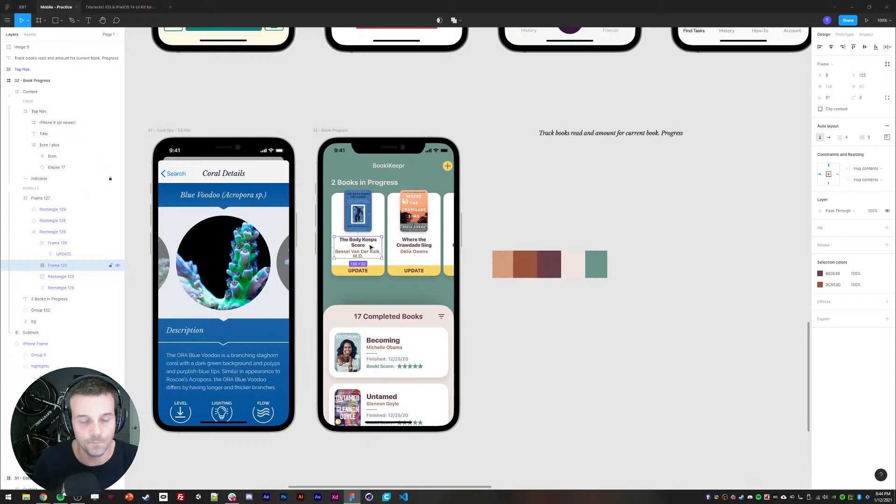
pyautogui.click(545, 201)
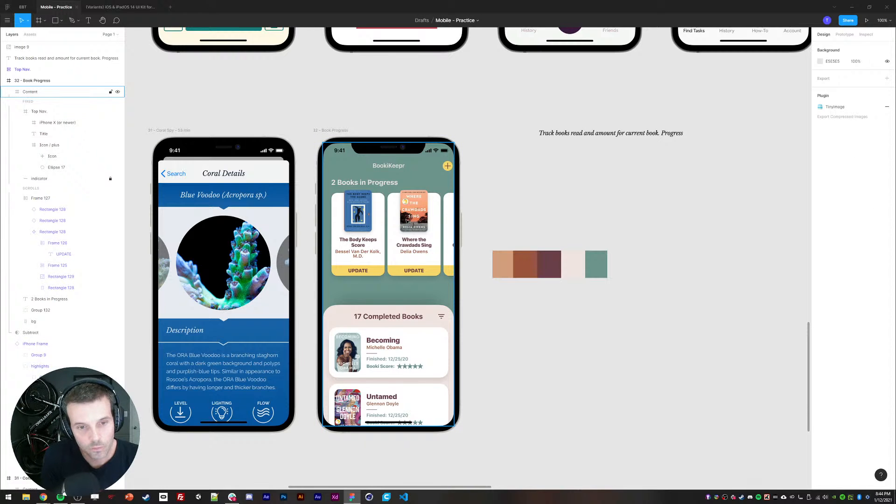
pyautogui.click(380, 319)
pyautogui.doubleClick(380, 320)
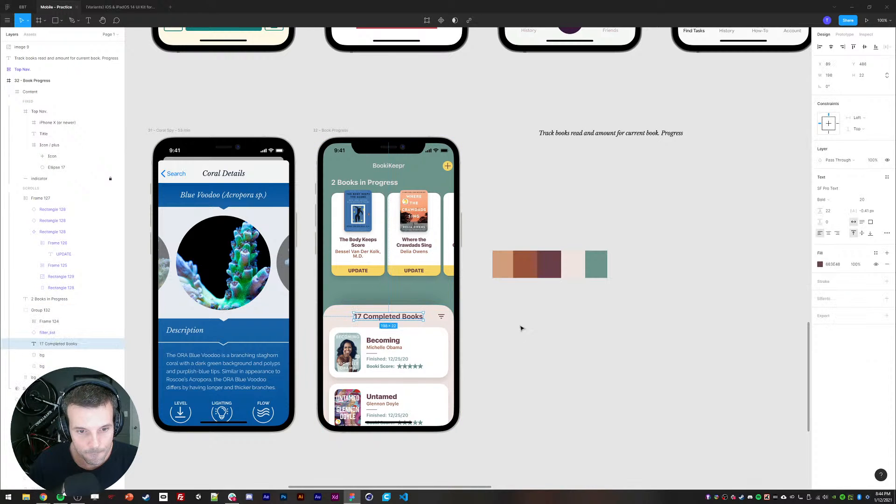
pyautogui.click(520, 326)
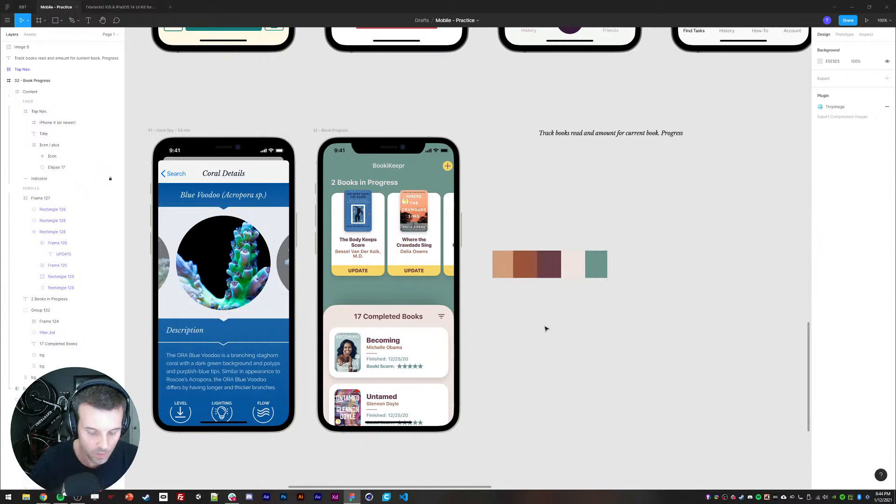
# - Start the Ellipse tool for drawing a new ellipse
pyautogui.press('o')
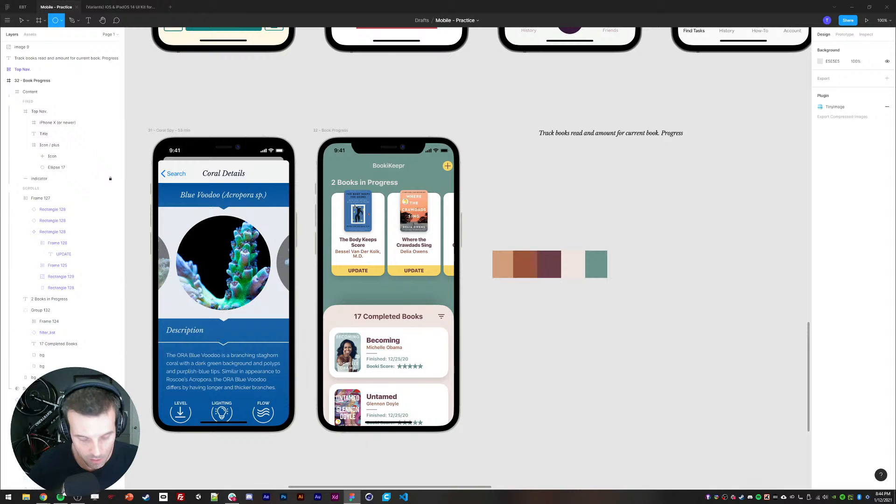
# - Shift the cover image on the first in-progress book card toward the card's left side, to X 20
pyautogui.press('v')
pyautogui.keyDown('ctrl'); pyautogui.click(361, 211); pyautogui.keyUp('ctrl')
pyautogui.hotkey('shift', 'Left')
pyautogui.hotkey('shift', 'Left')
pyautogui.hotkey('shift', 'Left')
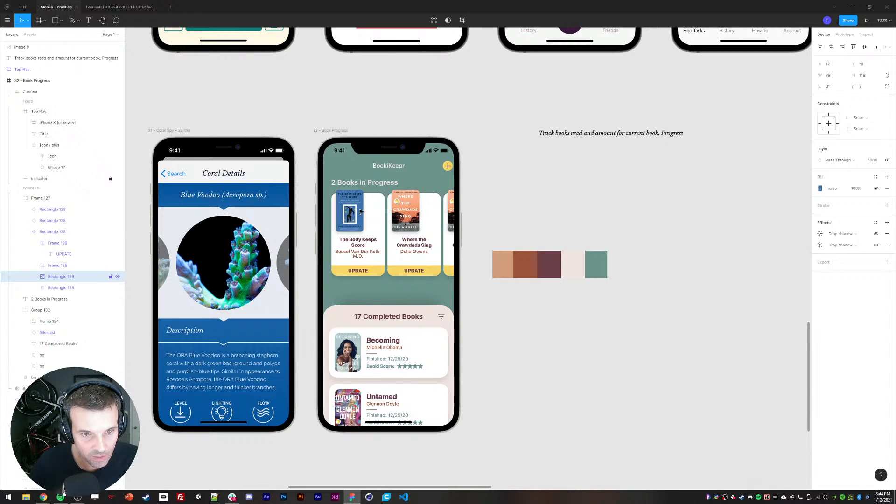
pyautogui.hotkey('shift', 'Right')
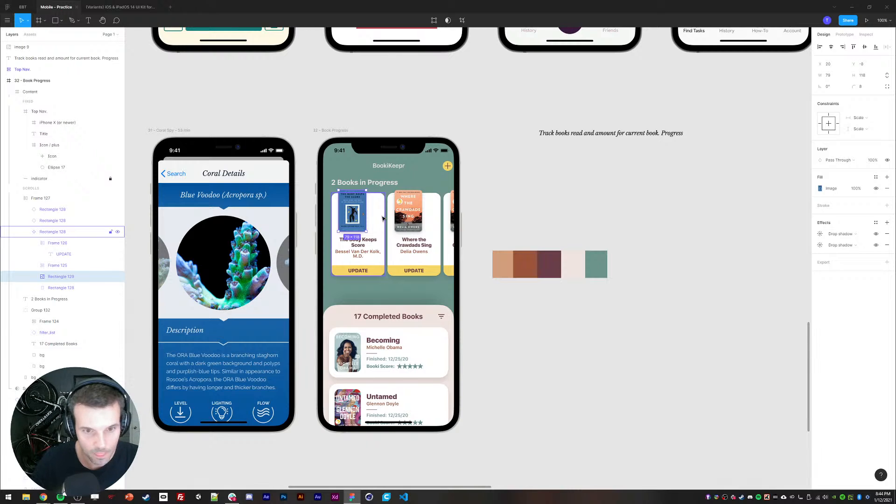
# - Draw a narrow vertical bar about 23 × 99 beside the first card's cover and set its corner radius to 8
pyautogui.press('r')
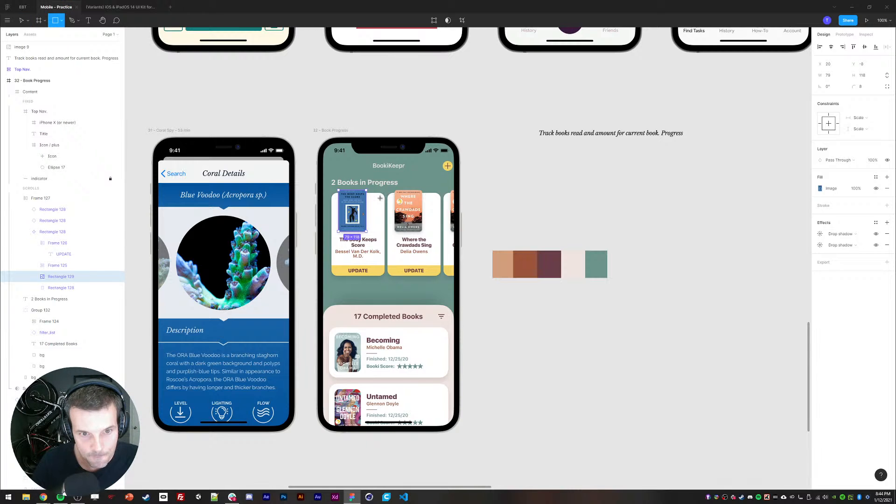
pyautogui.moveTo(380, 198); pyautogui.dragTo(372, 232)
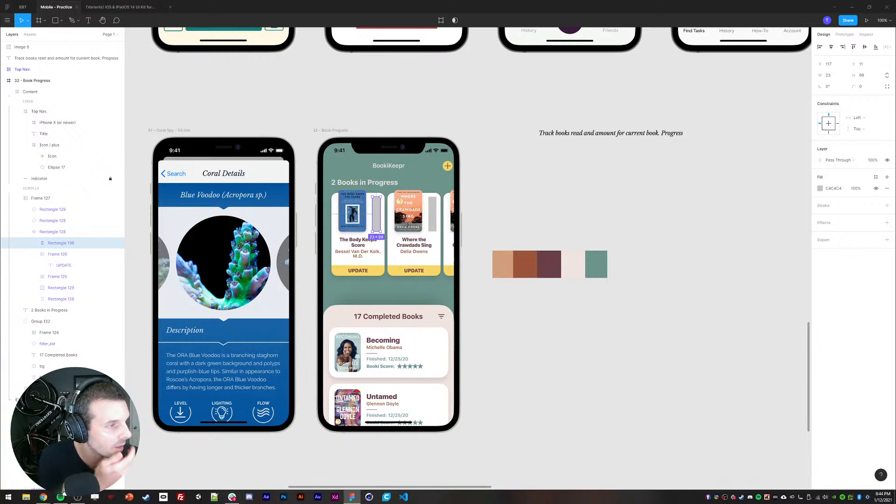
pyautogui.click(864, 86)
pyautogui.write('8')
pyautogui.click(611, 176)
# - Shift the first card's cover to X 16 and the grey bar to X 113
pyautogui.moveTo(380, 220); pyautogui.dragTo(358, 219)
pyautogui.click(495, 207)
# - Try nudging the grey bar right to X 125 within the first card
pyautogui.click(374, 216)
pyautogui.press('Right')
pyautogui.press('Right')
pyautogui.press('Right')
pyautogui.press('Right')
pyautogui.press('Right')
pyautogui.press('Right')
pyautogui.press('Right')
pyautogui.press('Right')
pyautogui.press('Right')
pyautogui.press('Right')
pyautogui.press('Right')
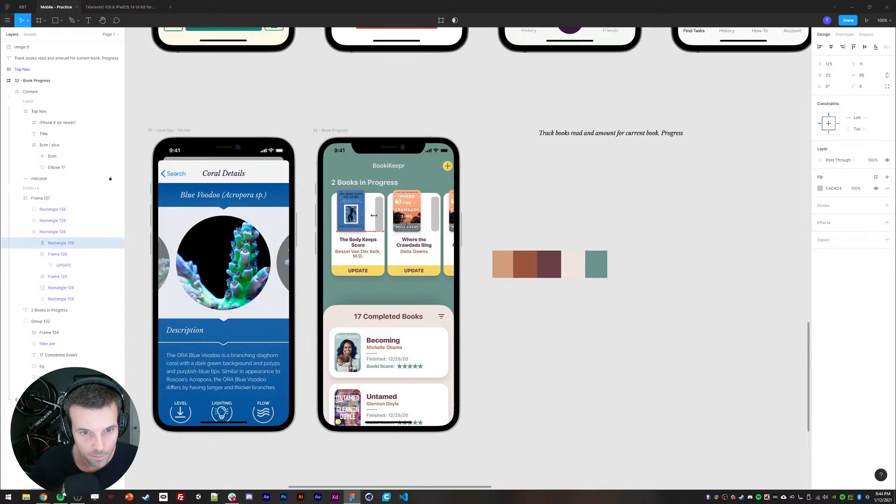
pyautogui.hotkey('ctrl', 'z')
pyautogui.click(564, 194)
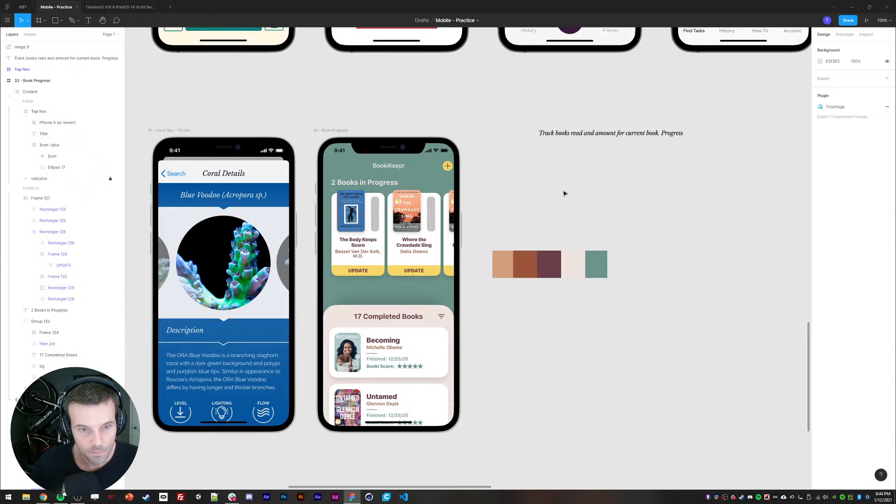
# - Resize the grey bar to a height of about 94, with its upper edge at Y 16
pyautogui.click(378, 210)
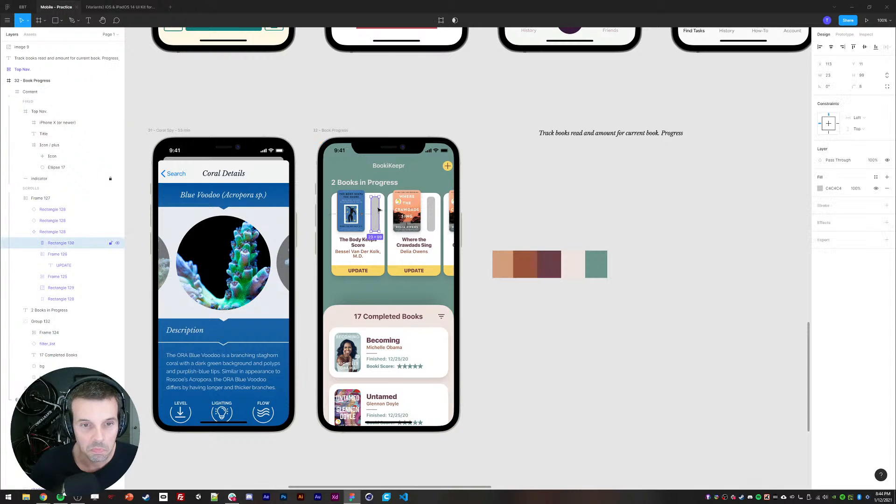
pyautogui.moveTo(374, 194); pyautogui.dragTo(375, 200)
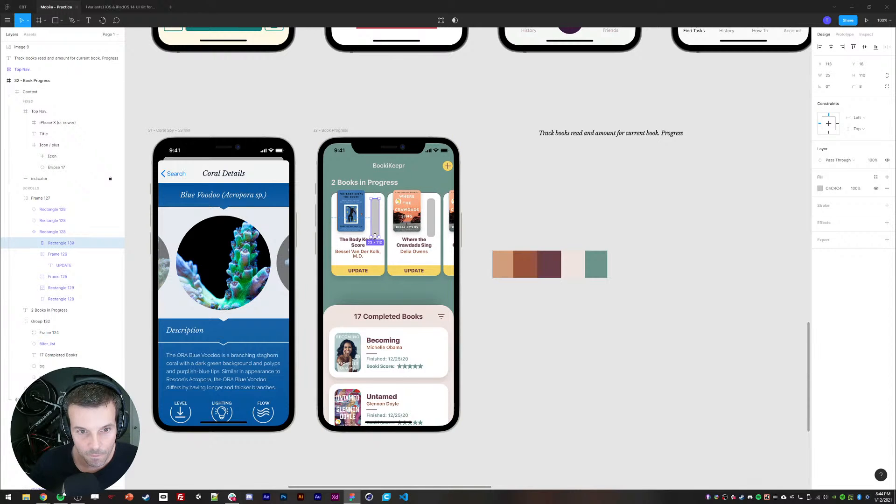
pyautogui.moveTo(375, 236); pyautogui.dragTo(375, 231)
pyautogui.click(517, 200)
# - Copy the properties of the first card's cover image and paste them onto the grey bar
pyautogui.click(351, 222)
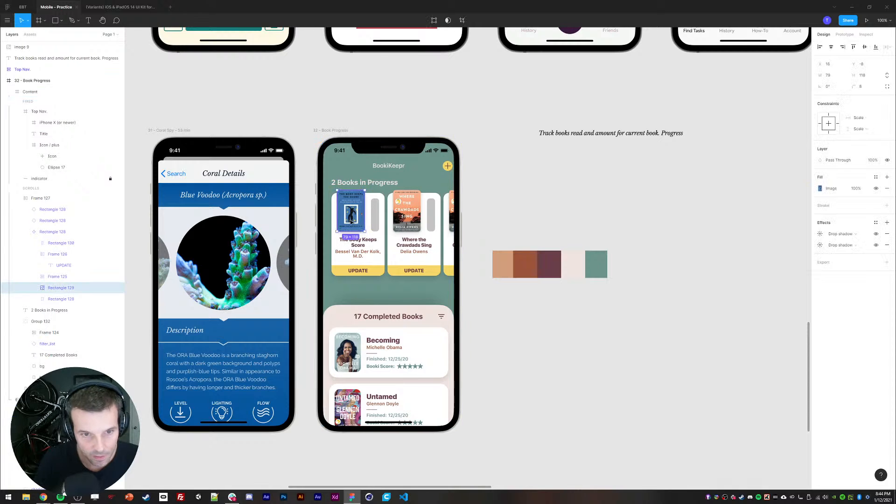
pyautogui.rightClick(352, 217)
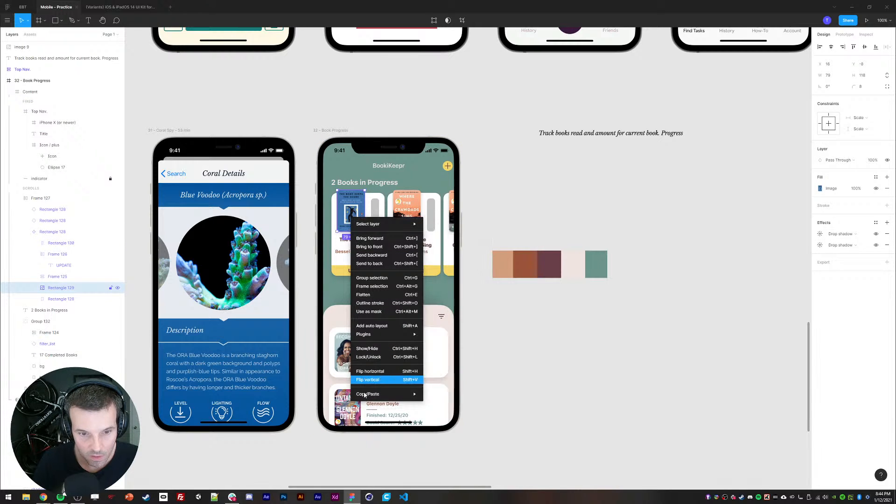
pyautogui.moveTo(406, 395)
pyautogui.click(444, 426)
pyautogui.click(376, 228)
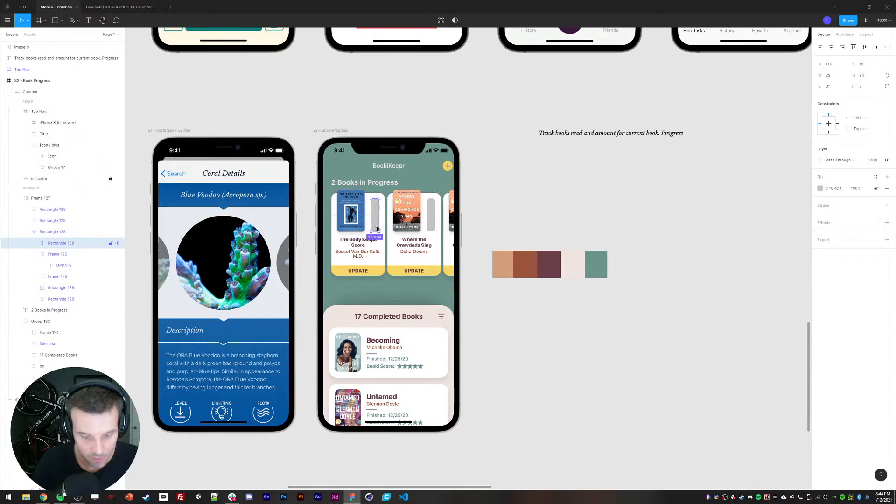
pyautogui.rightClick(378, 219)
pyautogui.moveTo(410, 393)
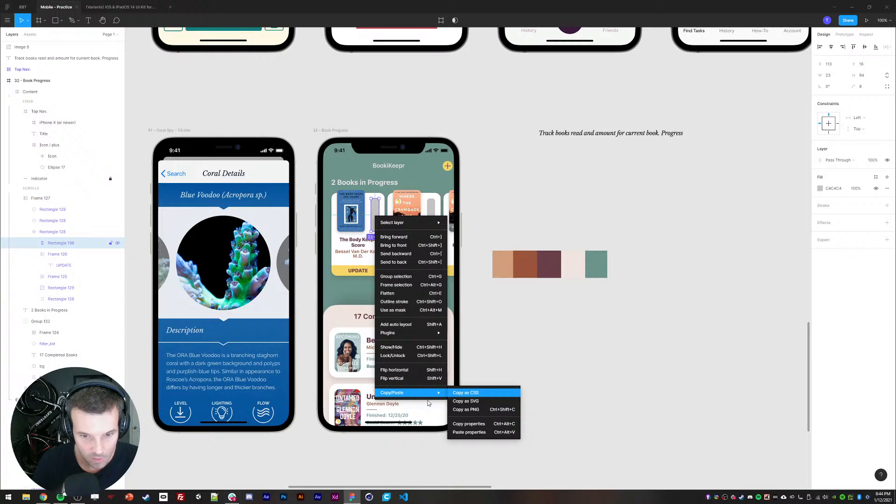
pyautogui.click(470, 432)
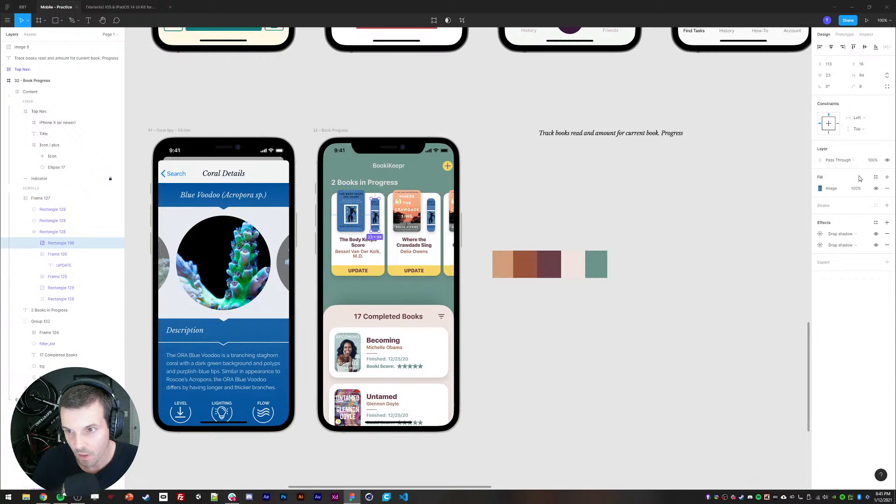
# - Replace the bar's image fill with solid white, FFFFFF
pyautogui.click(820, 188)
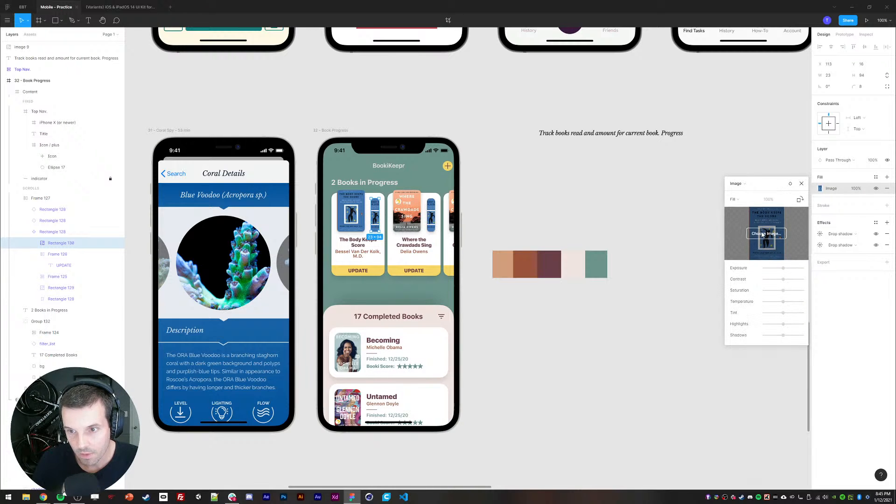
pyautogui.click(735, 184)
pyautogui.click(744, 141)
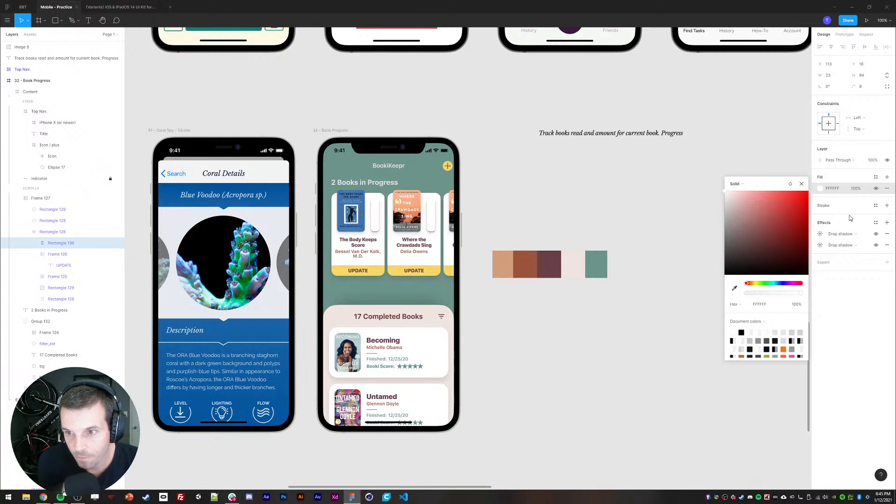
# - Add a 1 px inside stroke to the white bar and colour it light grey E3E3E3
pyautogui.click(887, 205)
pyautogui.click(820, 217)
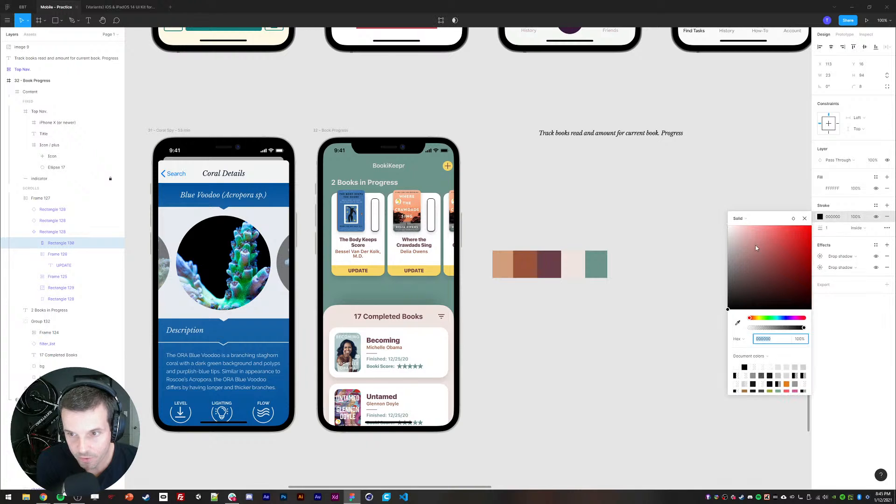
pyautogui.moveTo(756, 247); pyautogui.dragTo(725, 239)
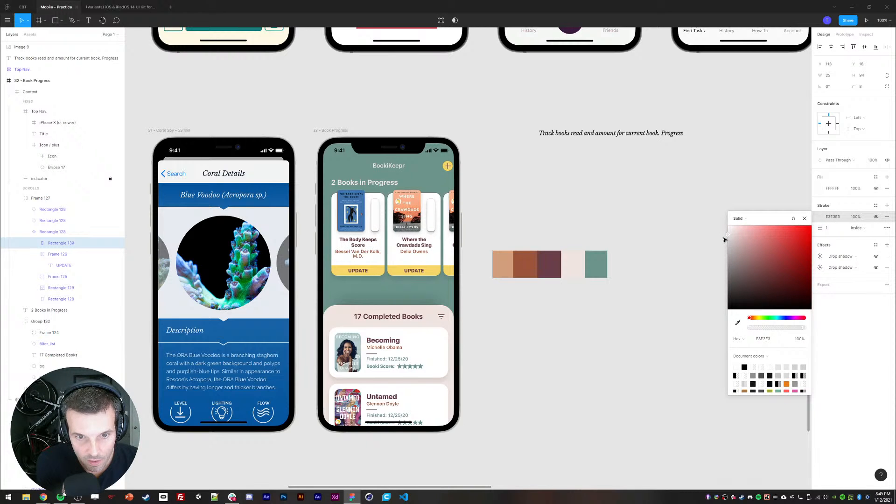
pyautogui.click(601, 222)
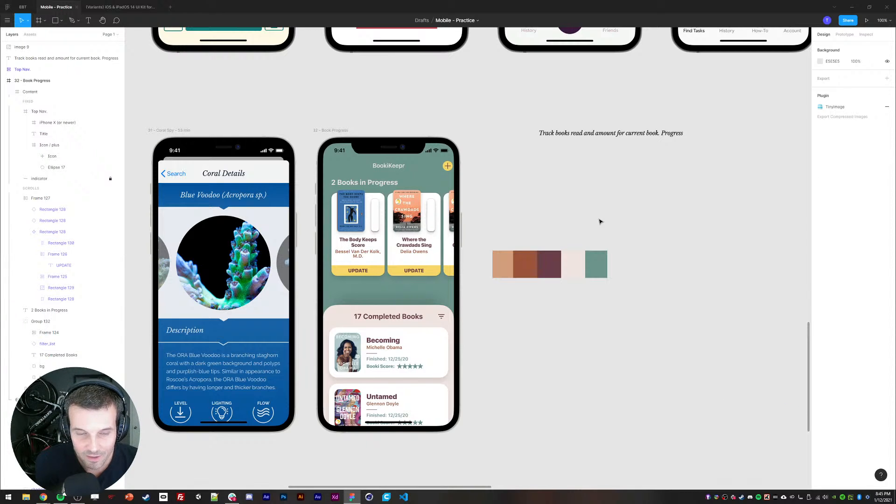
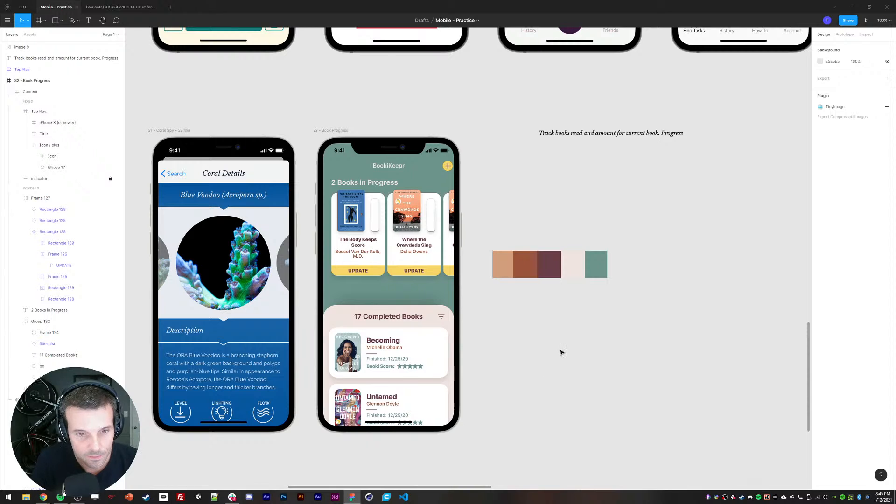
# - Try stretching the completed books section's background upward behind the book cards, to a height of about 736
pyautogui.click(331, 320)
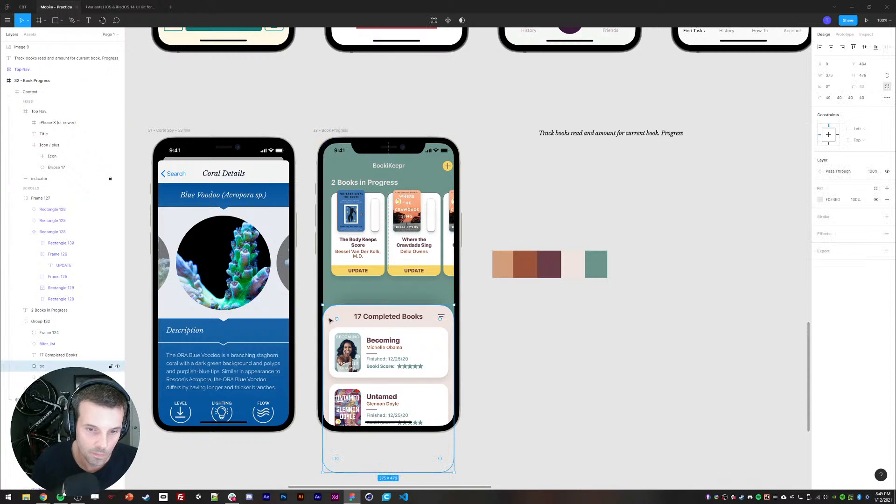
pyautogui.moveTo(350, 302); pyautogui.dragTo(342, 259)
pyautogui.click(600, 357)
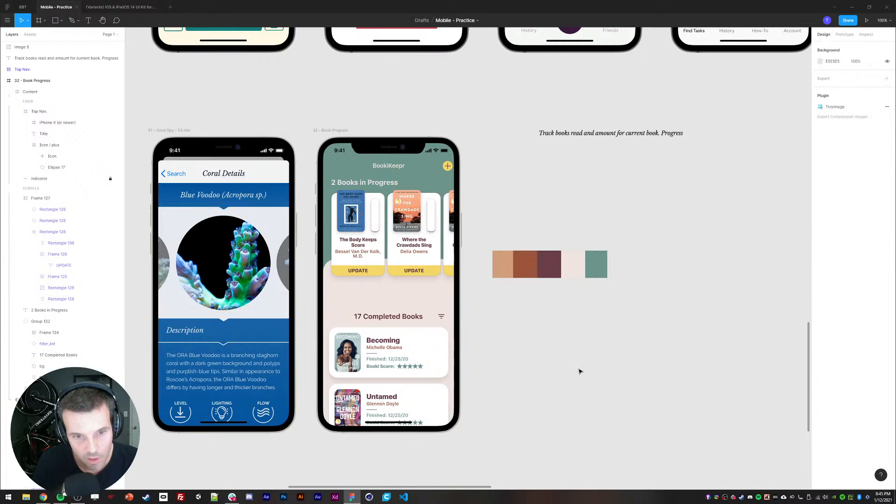
pyautogui.click(369, 288)
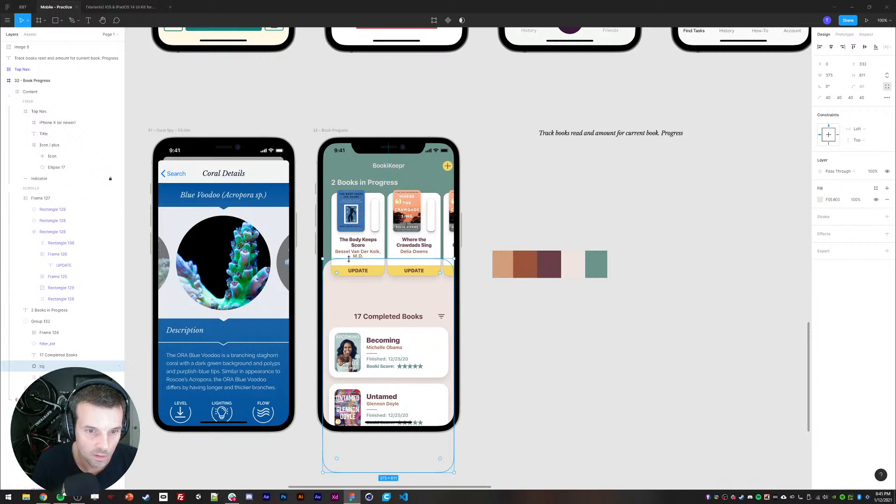
pyautogui.moveTo(348, 259); pyautogui.dragTo(342, 215)
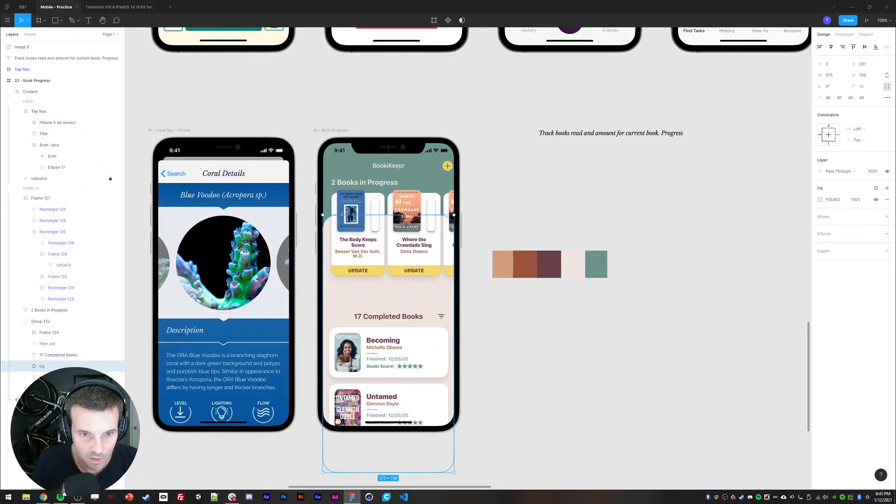
pyautogui.click(541, 213)
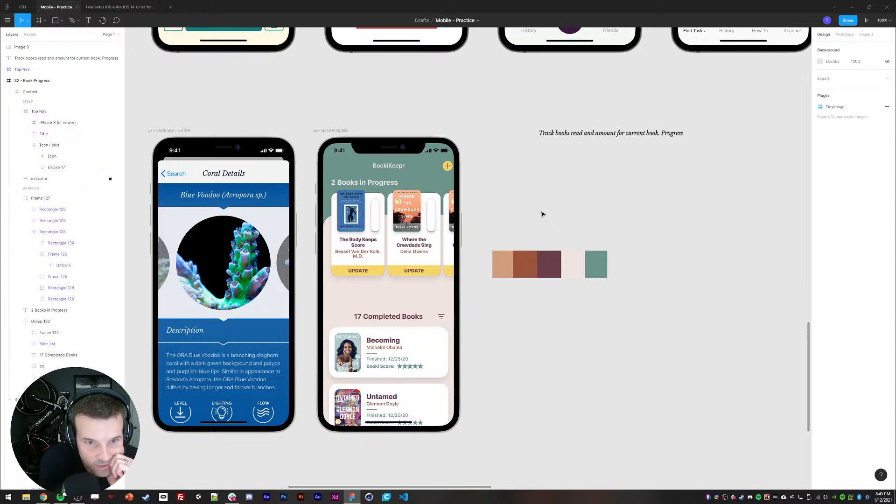
# - Undo the upward stretching of the completed books background
pyautogui.hotkey('ctrl', 'z')
pyautogui.hotkey('ctrl', 'z')
pyautogui.hotkey('ctrl', 'z')
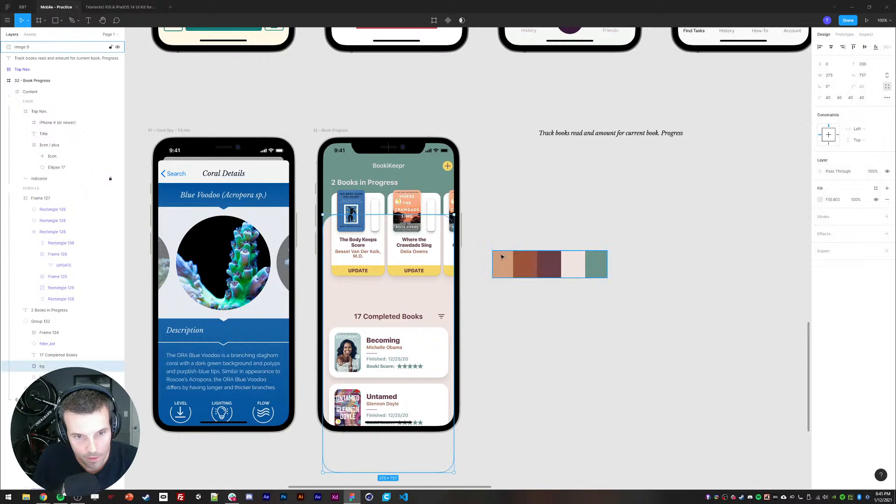
pyautogui.hotkey('ctrl', 'z')
pyautogui.hotkey('ctrl', 'z')
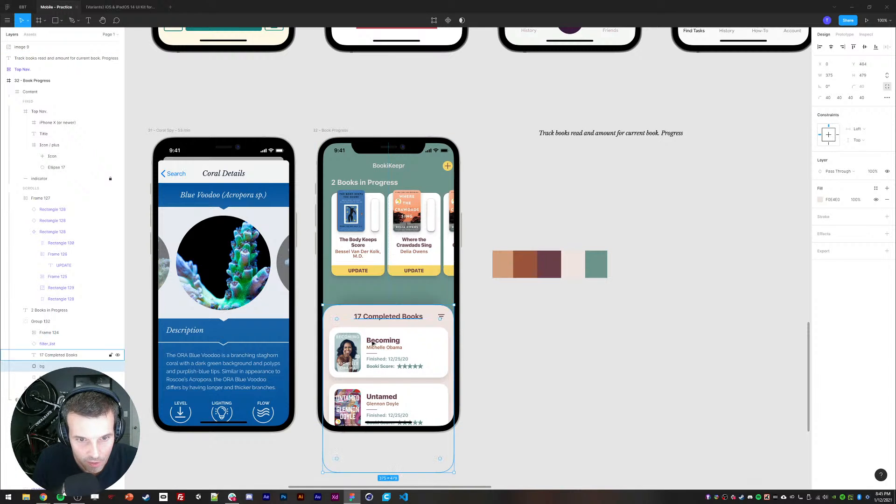
# - Try extending the completed books background upward to just behind the UPDATE buttons
pyautogui.moveTo(351, 306); pyautogui.dragTo(346, 265)
pyautogui.click(532, 226)
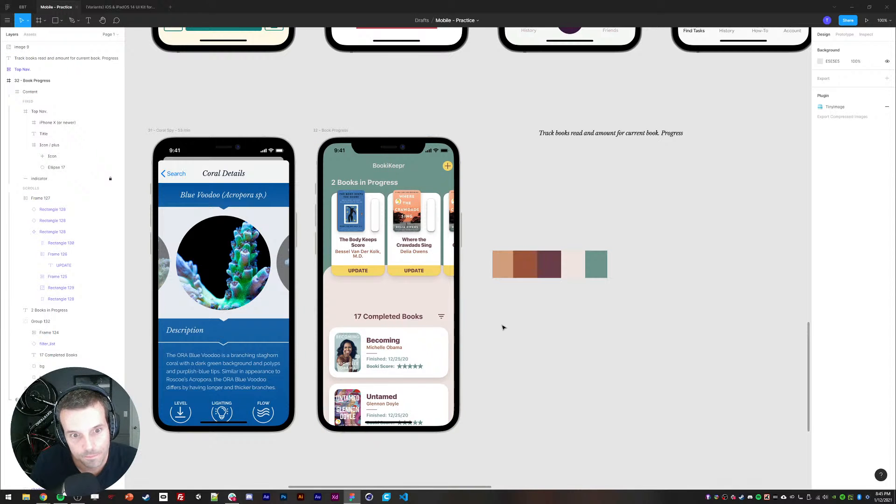
pyautogui.hotkey('ctrl', 'z')
pyautogui.hotkey('ctrl', 'z')
pyautogui.click(570, 227)
# - Move the whole 17 Completed Books group up beneath the in-progress cards, to Y 421
pyautogui.doubleClick(364, 339)
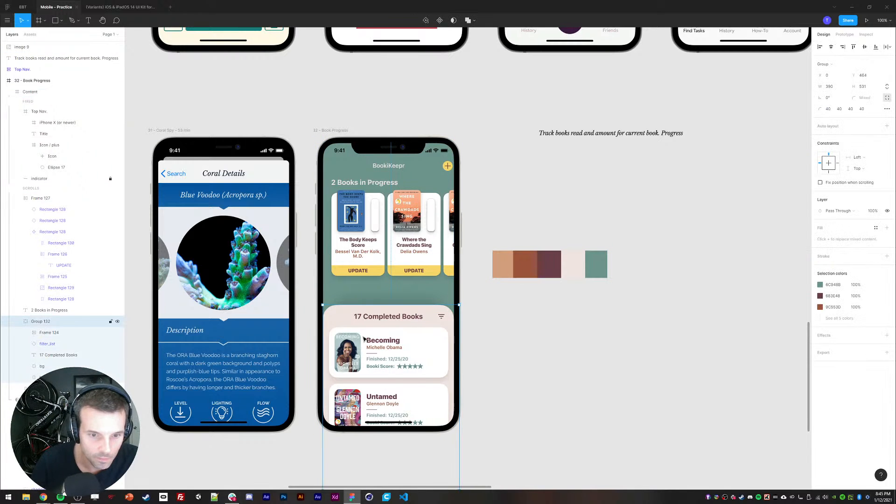
pyautogui.hotkey('shift', 'Up')
pyautogui.hotkey('shift', 'Up')
pyautogui.hotkey('shift', 'Up')
pyautogui.hotkey('shift', 'Up')
pyautogui.hotkey('shift', 'Up')
pyautogui.hotkey('shift', 'Up')
pyautogui.hotkey('shift', 'Up')
pyautogui.hotkey('shift', 'Up')
pyautogui.press('Up')
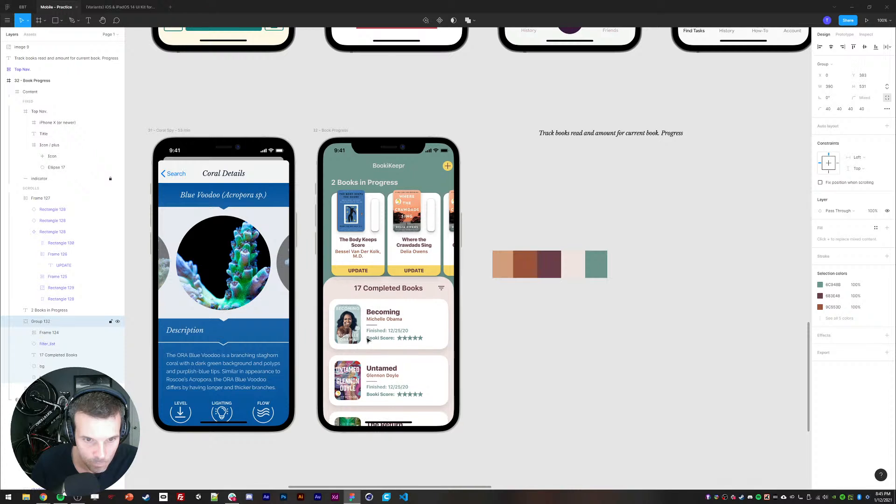
pyautogui.press('Up')
pyautogui.press('Down')
pyautogui.hotkey('shift', 'Down')
pyautogui.hotkey('shift', 'Down')
pyautogui.hotkey('shift', 'Down')
pyautogui.click(550, 362)
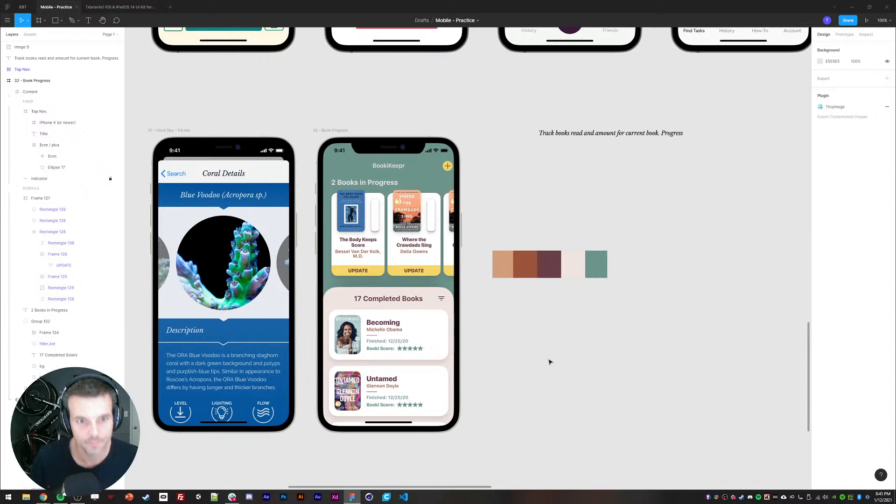
pyautogui.doubleClick(402, 318)
pyautogui.press('Down')
pyautogui.press('Down')
pyautogui.press('Down')
pyautogui.press('Down')
pyautogui.press('Down')
pyautogui.press('Down')
pyautogui.press('Down')
pyautogui.press('Down')
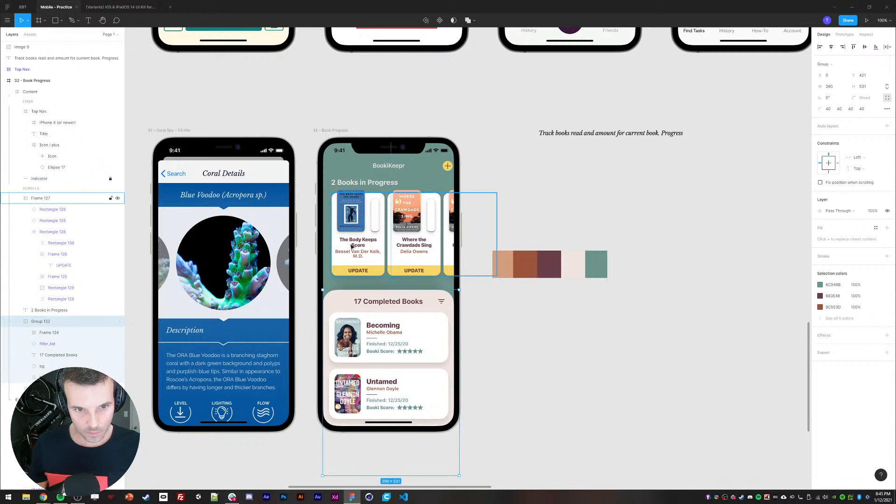
# - Move the row of in-progress book cards down to Y 154
pyautogui.click(350, 183)
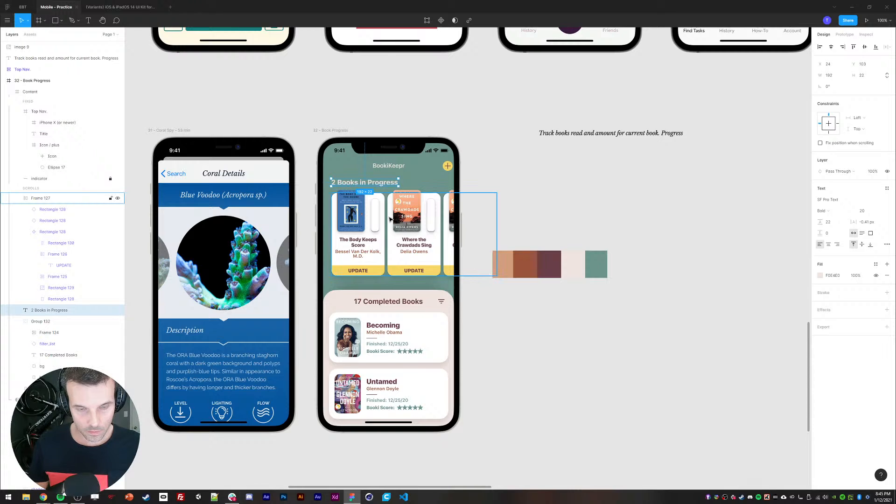
pyautogui.click(355, 216)
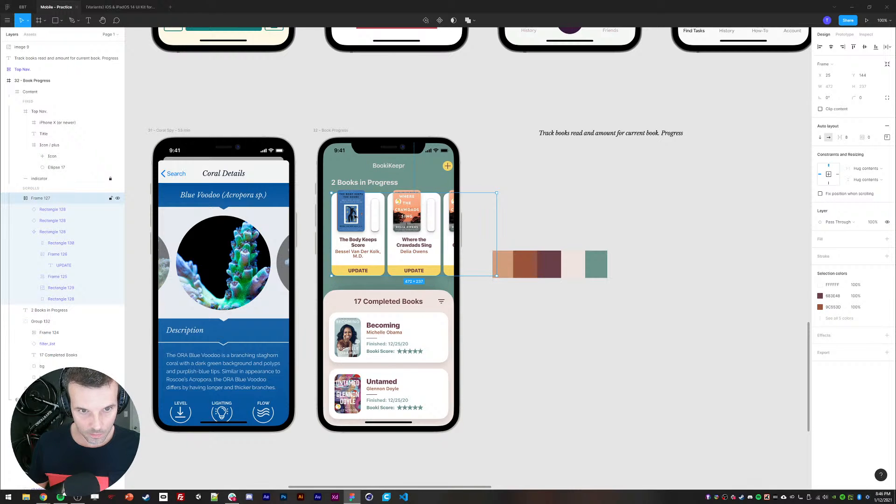
pyautogui.press('Down')
pyautogui.press('Down')
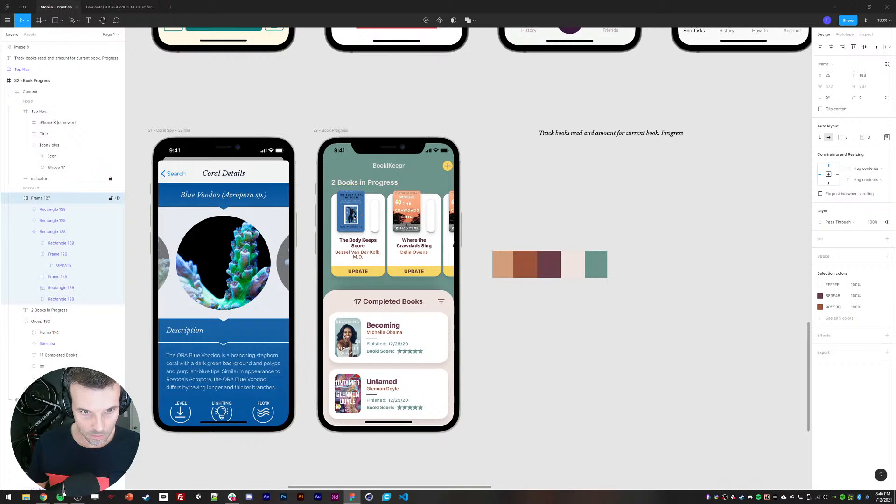
pyautogui.press('Down')
pyautogui.press('Down')
pyautogui.press('Down')
pyautogui.press('Down')
pyautogui.press('Down')
pyautogui.press('Down')
pyautogui.press('Down')
pyautogui.press('Down')
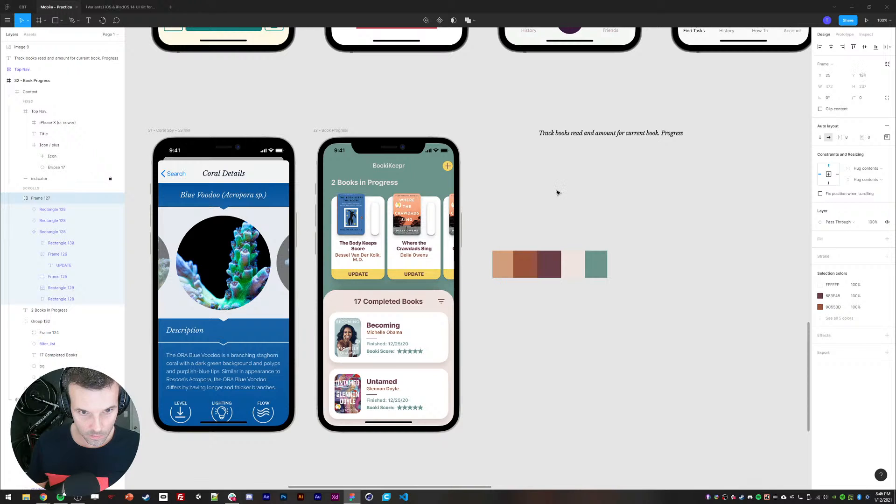
# - Centre the 2 Books in Progress heading horizontally on the book progress screen
pyautogui.click(559, 193)
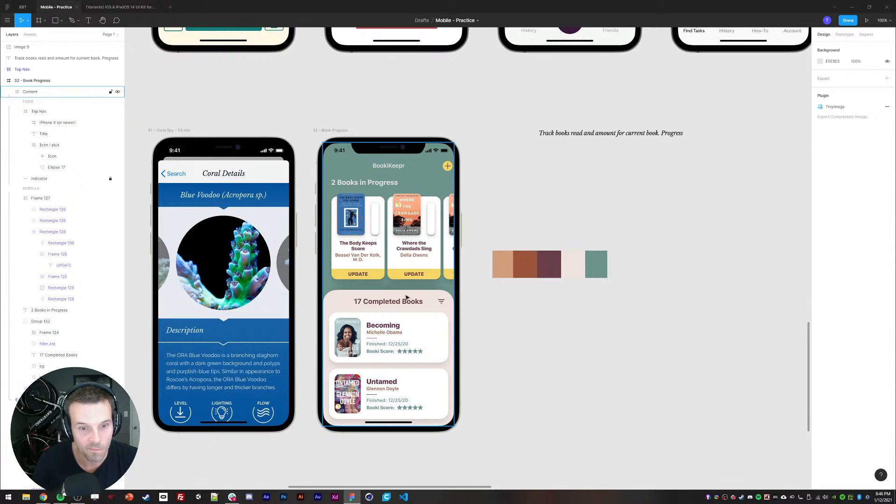
pyautogui.doubleClick(395, 304)
pyautogui.click(49, 310)
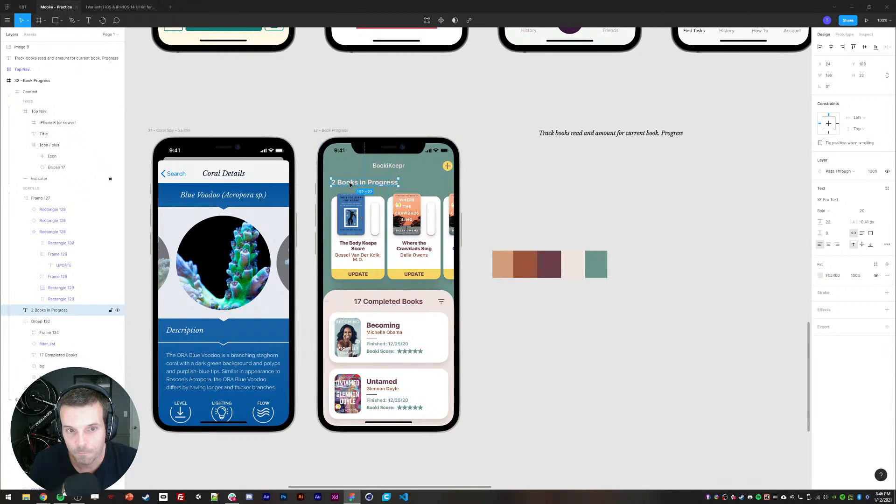
pyautogui.click(831, 47)
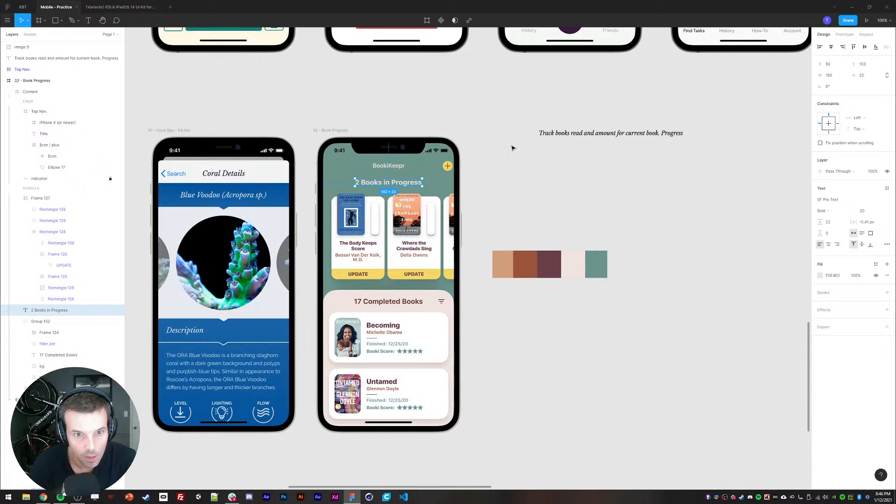
# - Open the Better Font Picker plugin for the BookiKeepr title and place its window beside the phone mockup
pyautogui.doubleClick(386, 166)
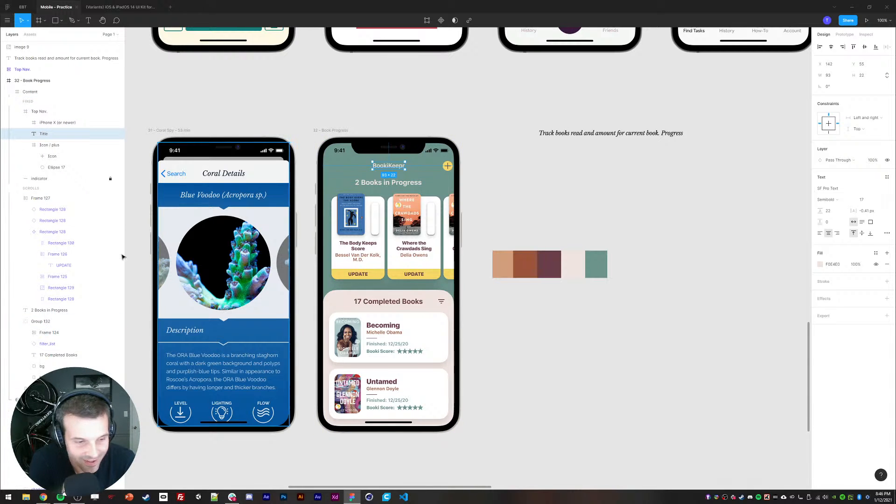
pyautogui.click(26, 7)
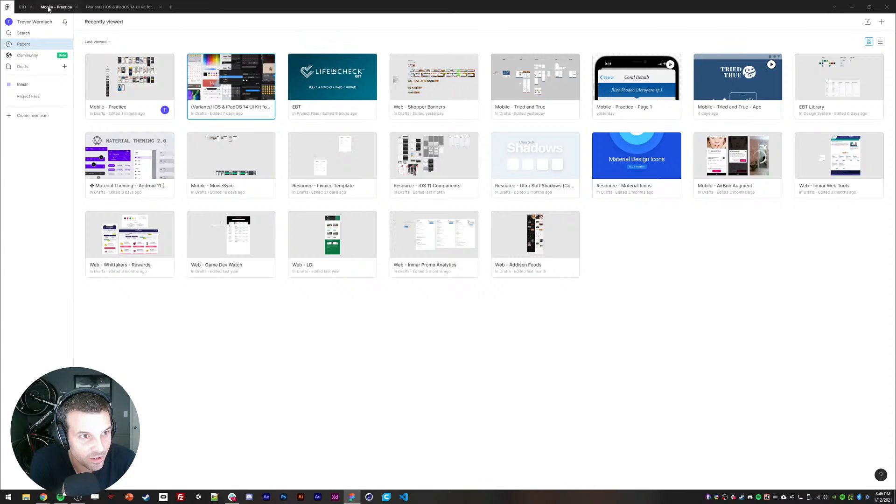
pyautogui.click(91, 9)
pyautogui.click(46, 8)
pyautogui.click(8, 20)
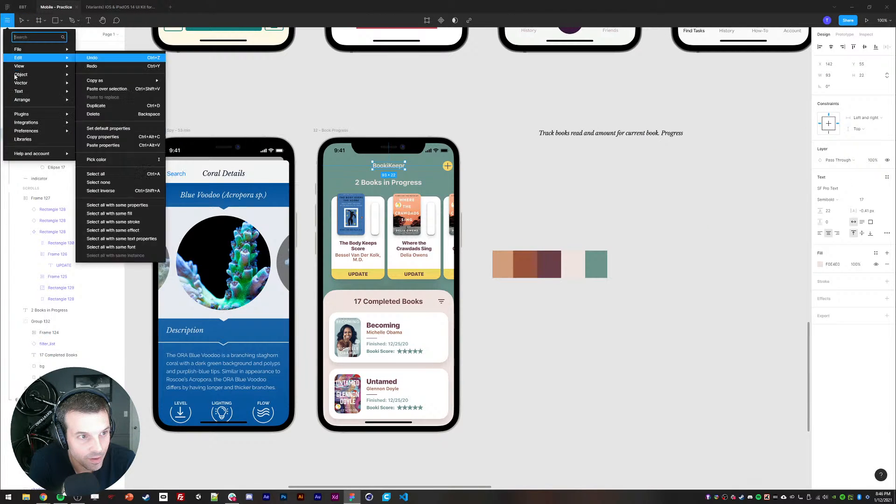
pyautogui.moveTo(33, 114)
pyautogui.click(96, 123)
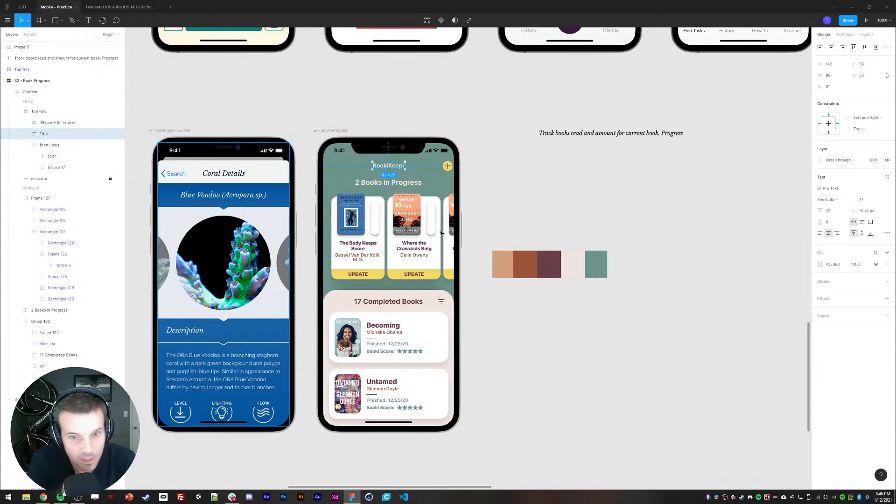
pyautogui.moveTo(666, 70); pyautogui.dragTo(596, 94)
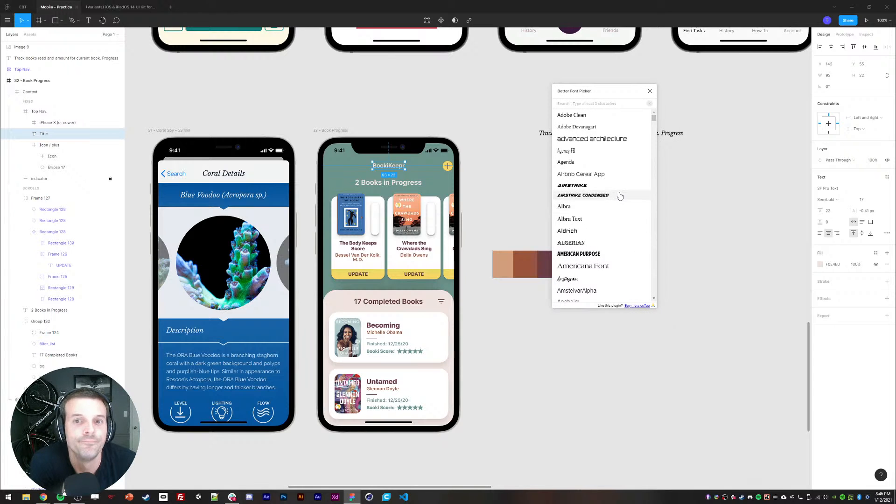
# - Try the Amstagram script font on the BookiKeepr title at size 25 and at size 40
pyautogui.scroll(-3, 632, 219)
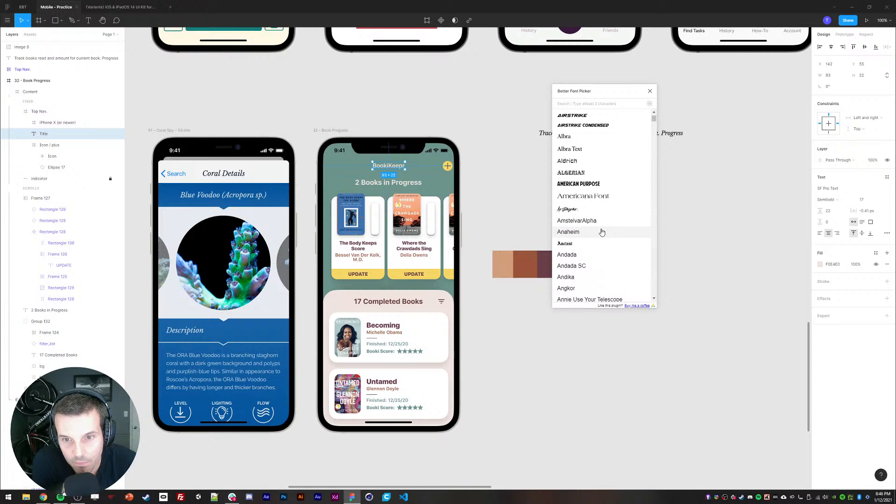
pyautogui.click(585, 209)
pyautogui.click(863, 201)
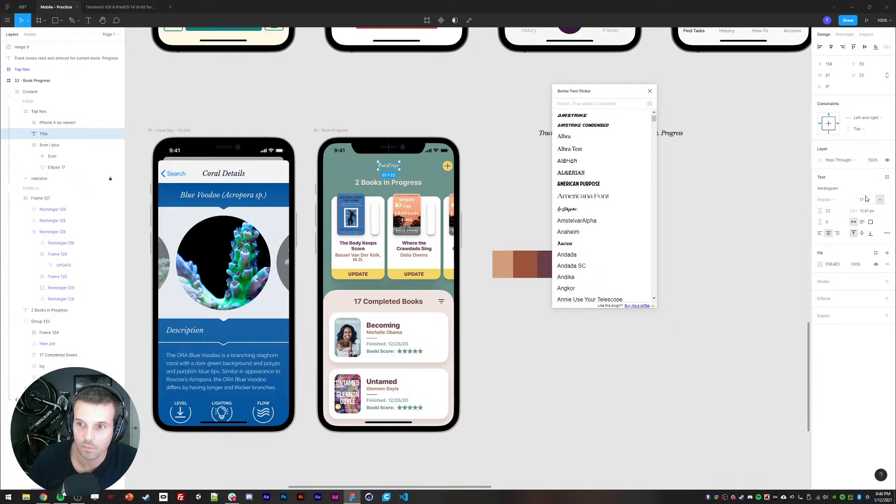
pyautogui.write('25')
pyautogui.press('Return')
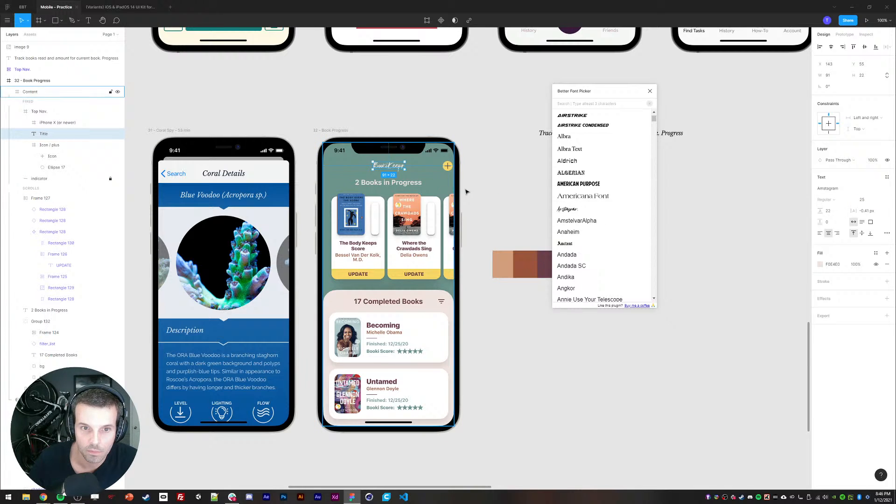
pyautogui.click(863, 199)
pyautogui.write('40')
pyautogui.press('Return')
pyautogui.click(445, 114)
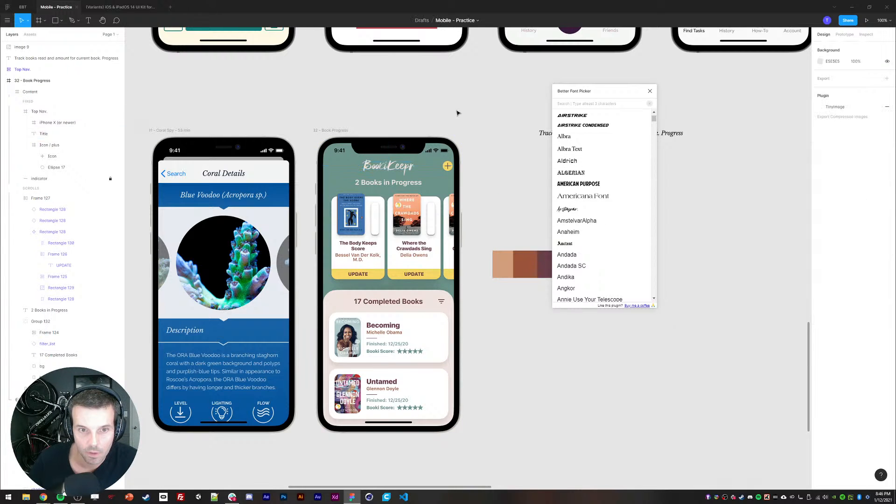
# - Set the BookiKeepr title in the bold brush-script font listed between Dancing Script and Didot, at size 50
pyautogui.click(392, 166)
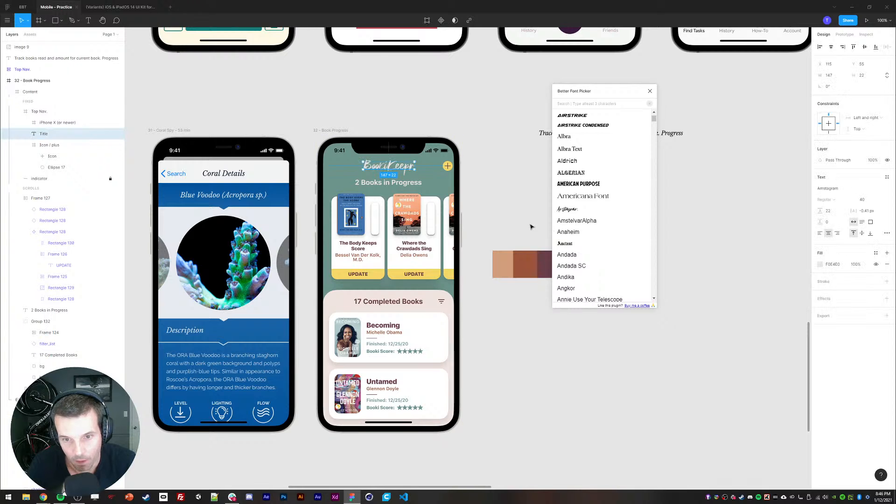
pyautogui.moveTo(605, 92); pyautogui.dragTo(606, 110)
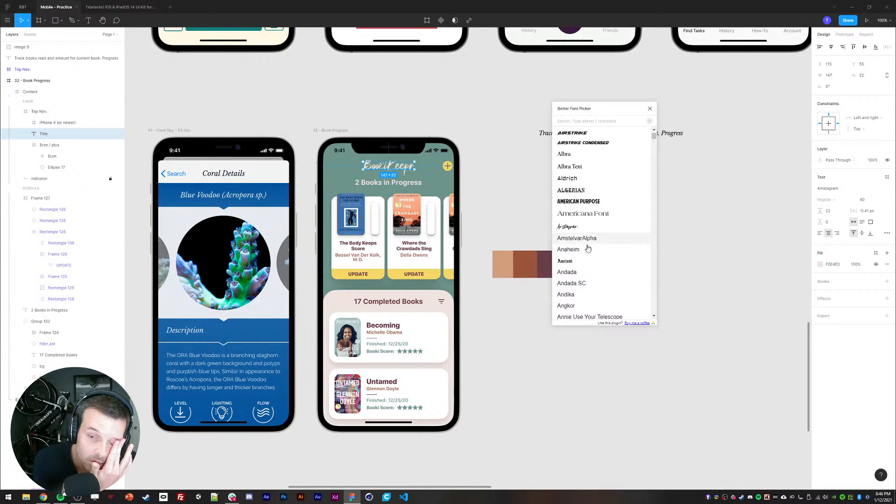
pyautogui.scroll(-5, 586, 250)
pyautogui.scroll(-5, 587, 252)
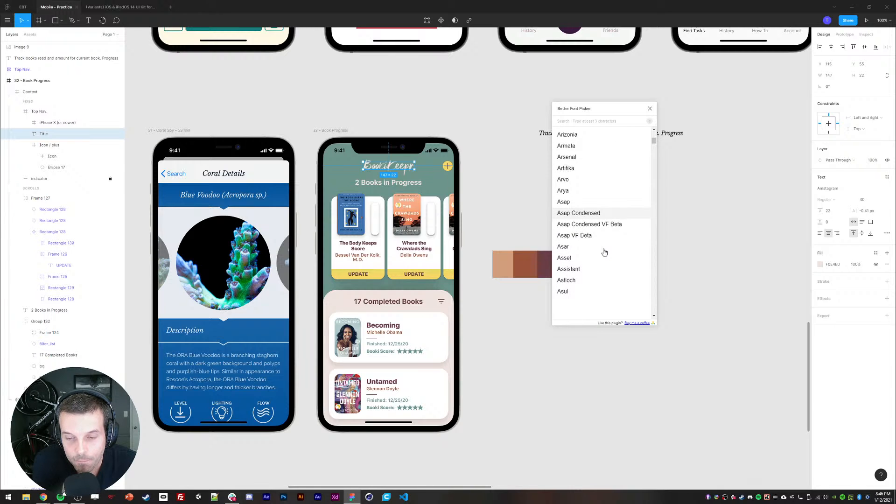
pyautogui.scroll(-20, 604, 252)
pyautogui.scroll(2, 602, 250)
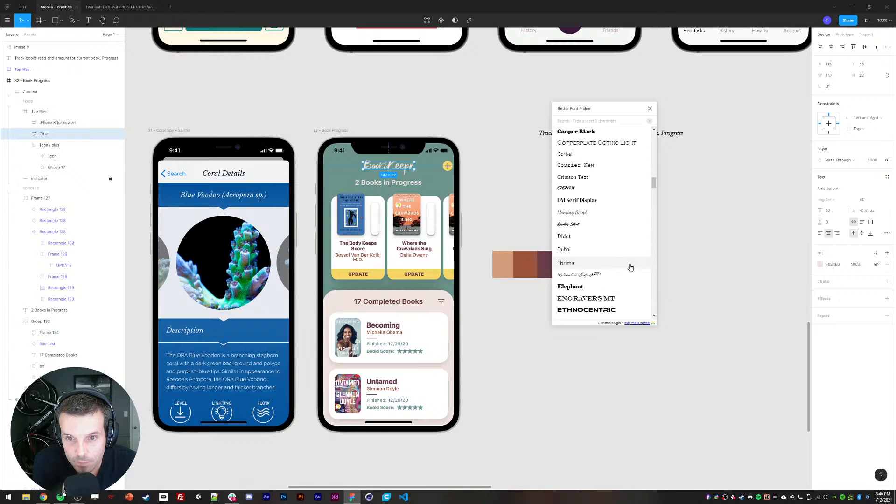
pyautogui.click(578, 226)
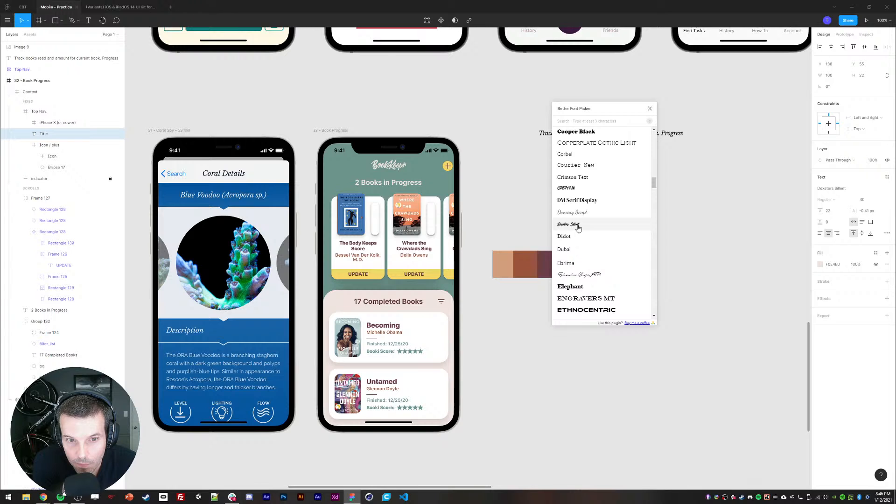
pyautogui.click(862, 200)
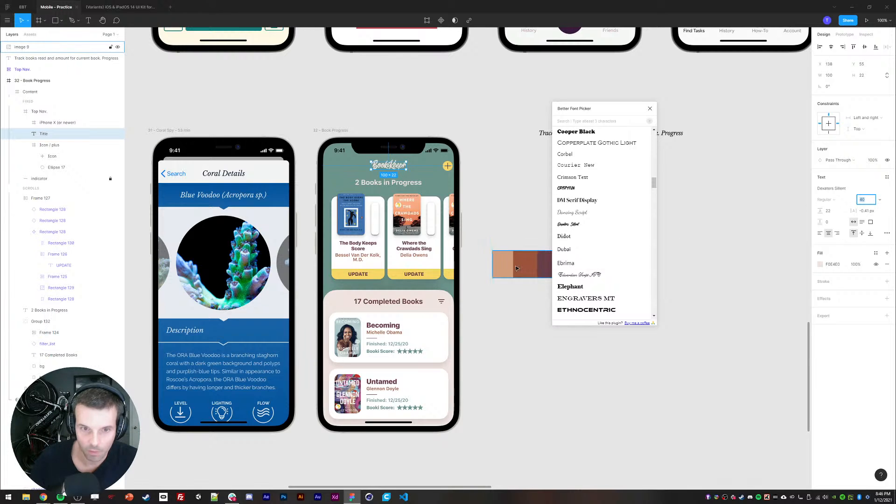
pyautogui.write('50')
pyautogui.press('Return')
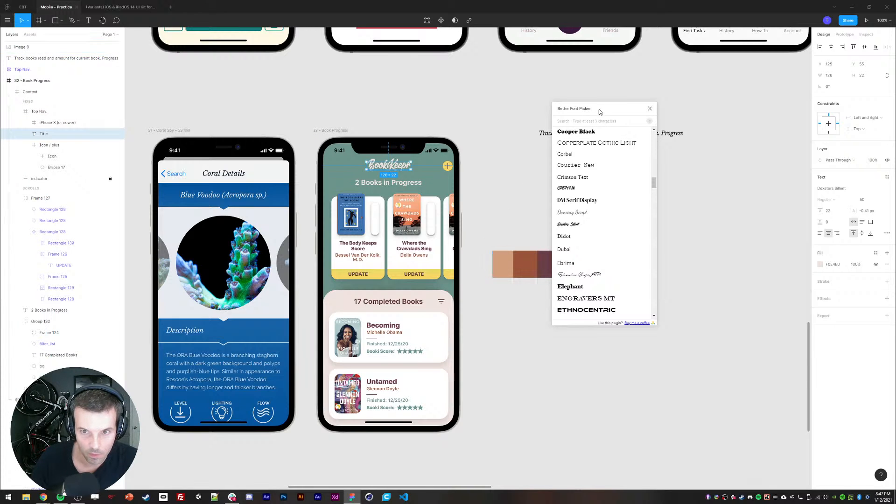
# - Colour the BookiKeepr title with the yellow sampled from the UPDATE button
pyautogui.moveTo(601, 112); pyautogui.dragTo(661, 117)
pyautogui.press('i')
pyautogui.click(396, 276)
pyautogui.click(517, 218)
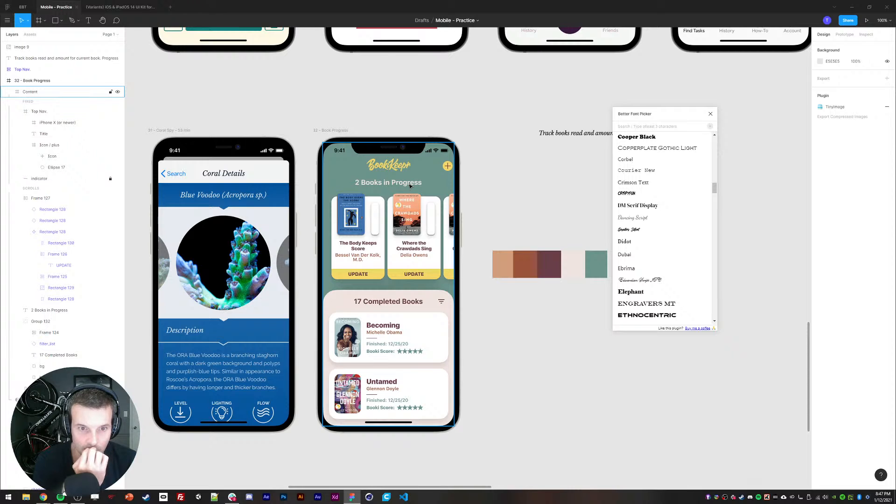
# - Change the in-progress heading text to "3 Books in Progress"
pyautogui.doubleClick(377, 186)
pyautogui.doubleClick(361, 182)
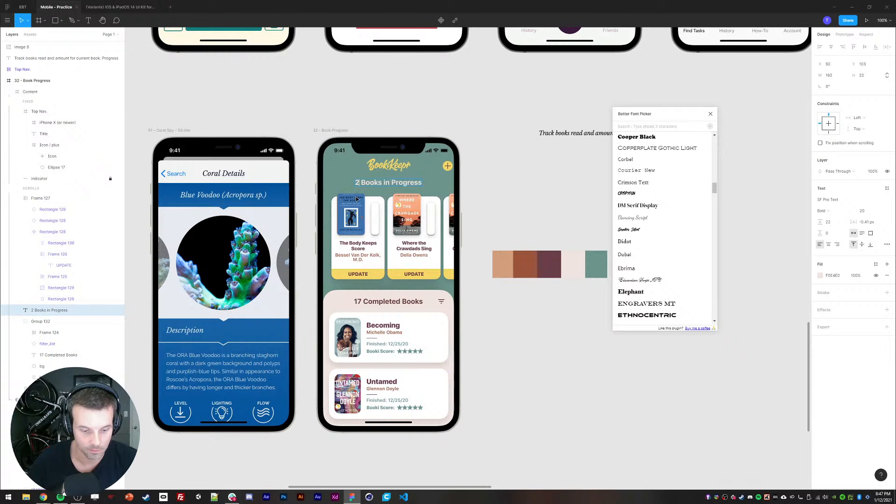
pyautogui.press('BackSpace')
pyautogui.write('3')
pyautogui.click(545, 346)
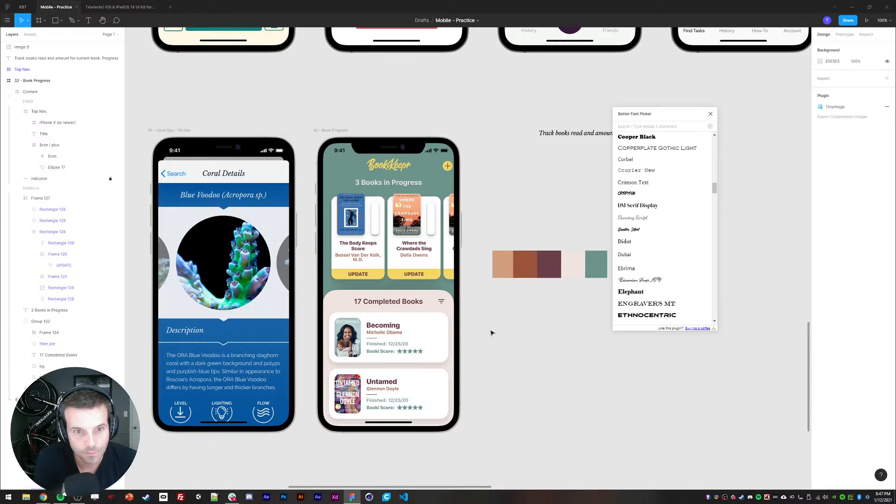
# - Set the fill of the 3 Books in Progress heading to white, FFFFFF
pyautogui.click(389, 183)
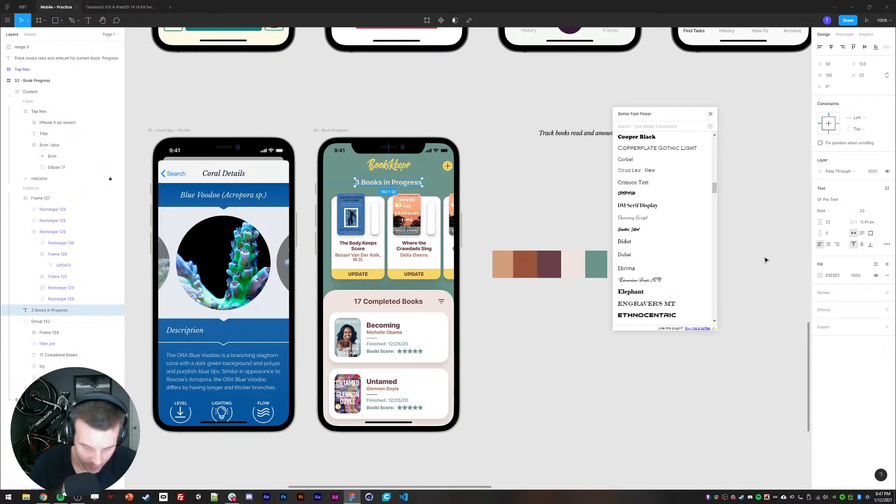
pyautogui.click(821, 280)
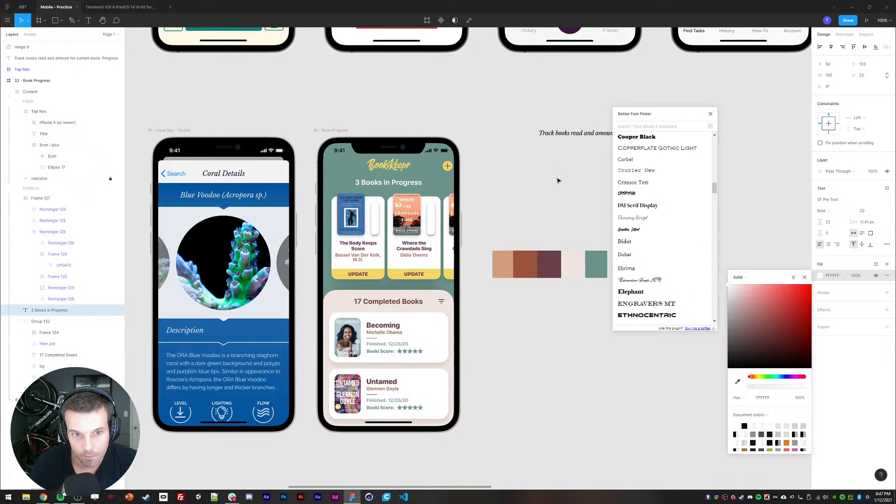
pyautogui.click(504, 195)
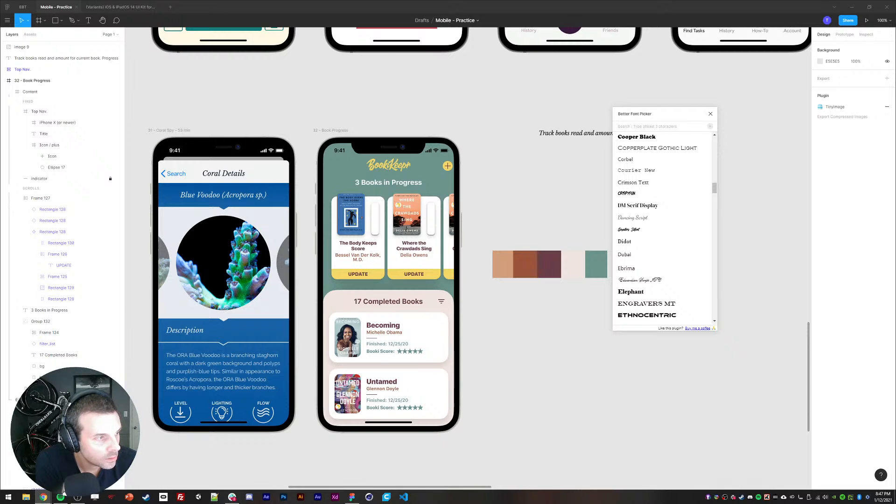
pyautogui.scroll(-1, 526, 343)
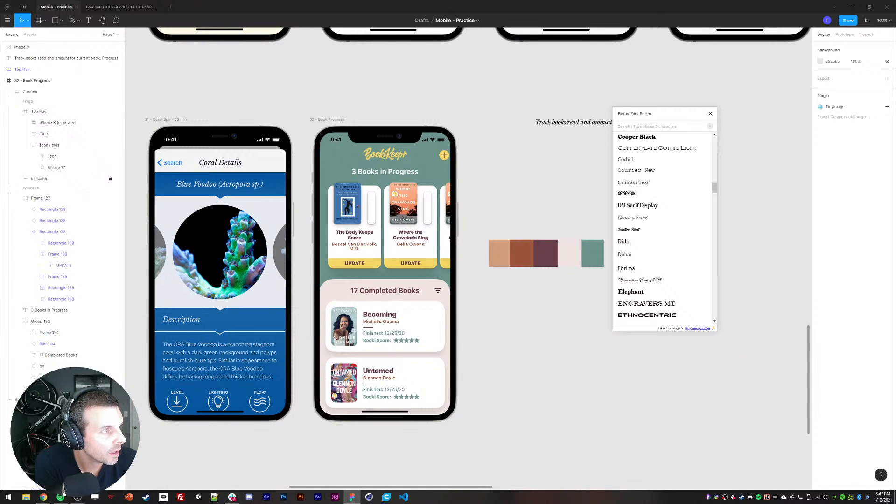
pyautogui.hotkey('alt', 'Tab')
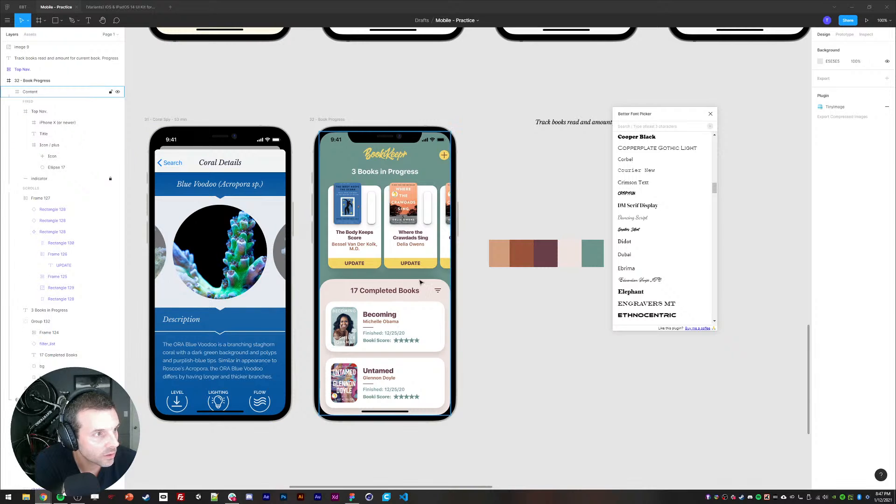
pyautogui.click(499, 341)
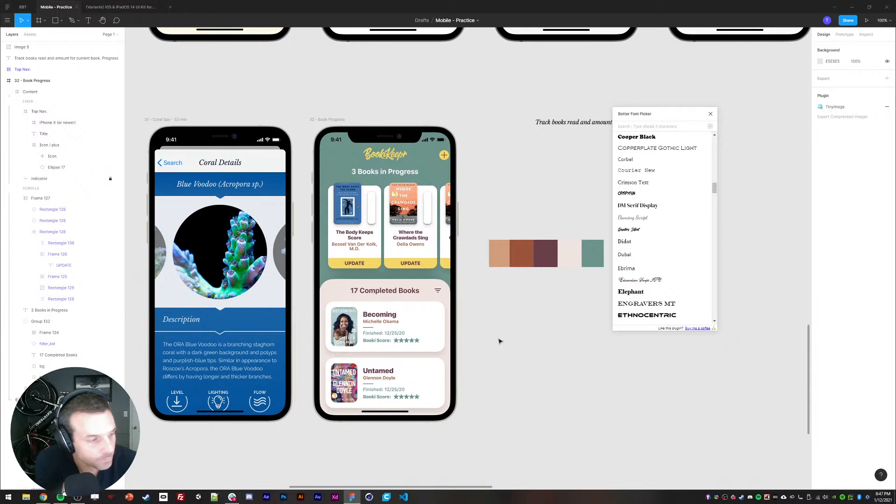
pyautogui.moveTo(504, 312); pyautogui.dragTo(494, 342)
# - Duplicate the vertical progress bar in the first card and shorten the copy from its upper edge to a height of 38
pyautogui.keyDown('ctrl'); pyautogui.click(365, 240); pyautogui.keyUp('ctrl')
pyautogui.hotkey('ctrl', '+')
pyautogui.moveTo(347, 235); pyautogui.dragTo(429, 271)
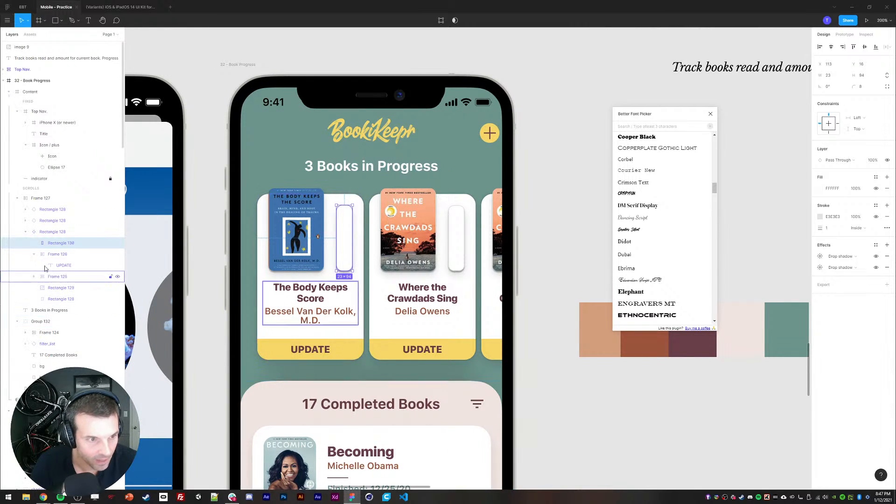
pyautogui.hotkey('ctrl', 'd')
pyautogui.moveTo(340, 204); pyautogui.dragTo(342, 244)
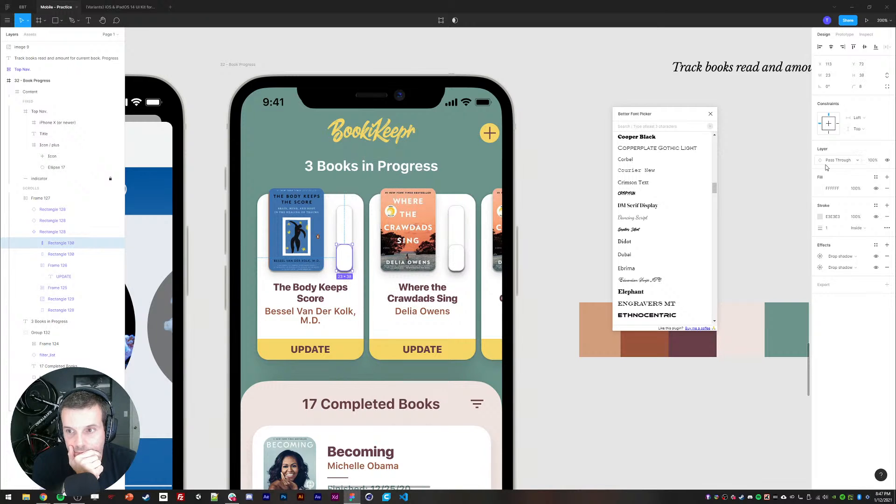
# - Set the two upper corner radii of the shortened bar copy to 0
pyautogui.click(864, 88)
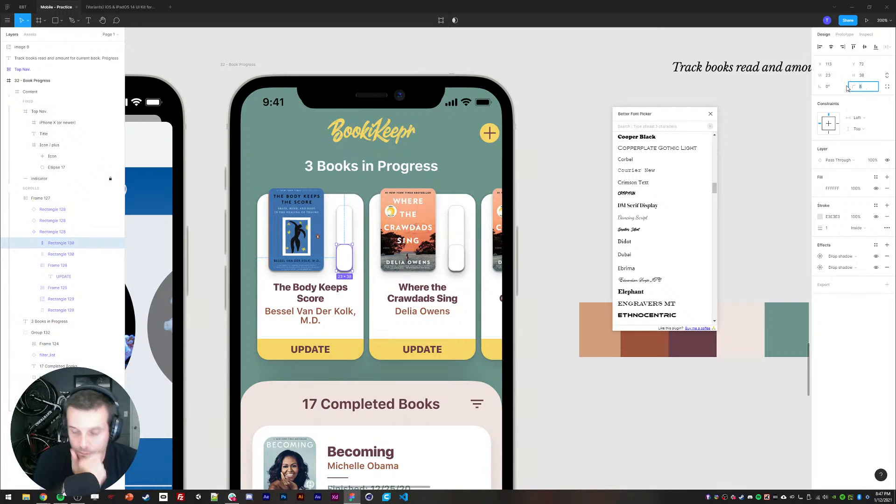
pyautogui.click(887, 88)
pyautogui.click(828, 99)
pyautogui.write('0')
pyautogui.press('Tab')
pyautogui.write('0')
pyautogui.press('Return')
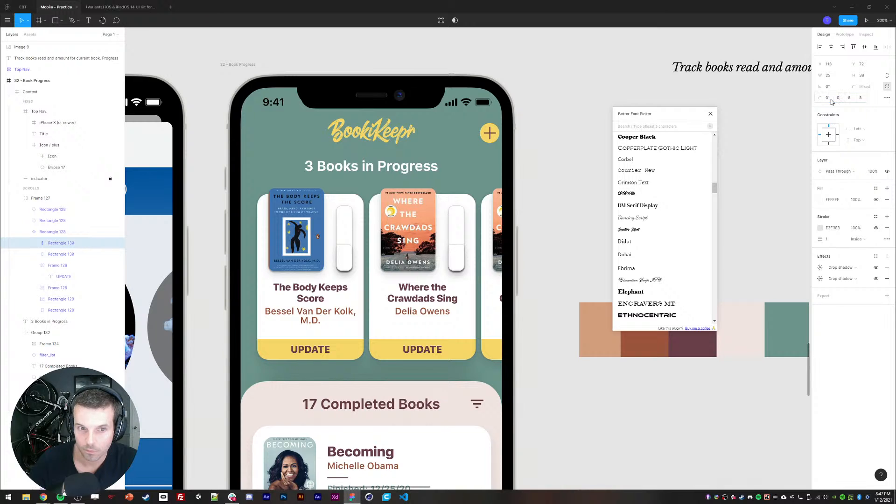
# - Fill the shortened bar copy with the tan sampled from the first swatch of the colour palette
pyautogui.click(821, 200)
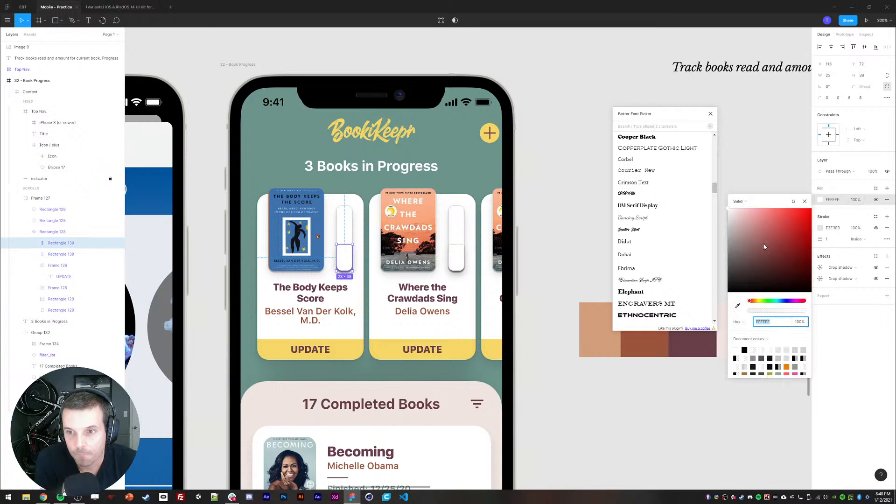
pyautogui.moveTo(761, 252); pyautogui.dragTo(753, 237)
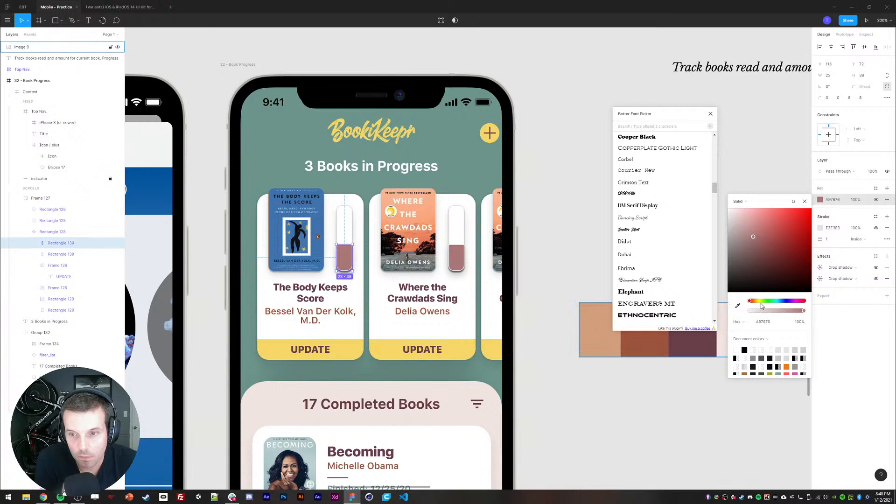
pyautogui.click(738, 306)
pyautogui.click(599, 336)
pyautogui.click(586, 242)
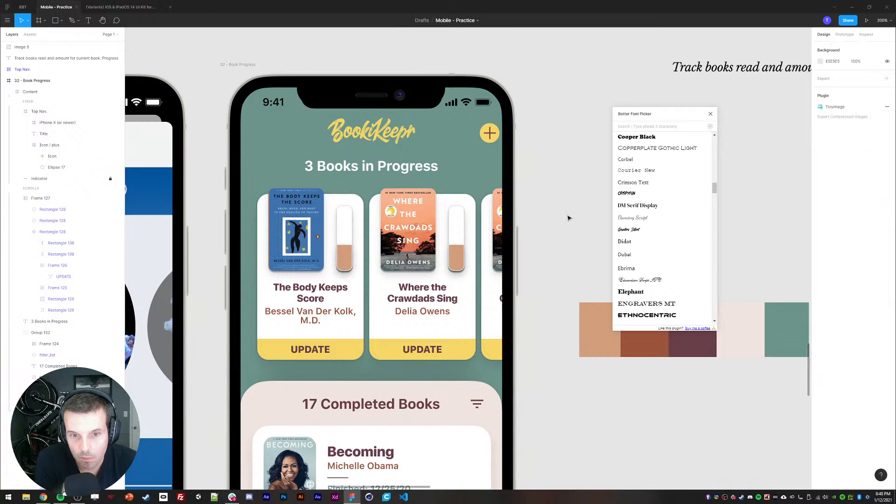
# - Hide the stroke of the tan progress fill in the first in-progress card
pyautogui.keyDown('ctrl'); pyautogui.click(345, 257); pyautogui.keyUp('ctrl')
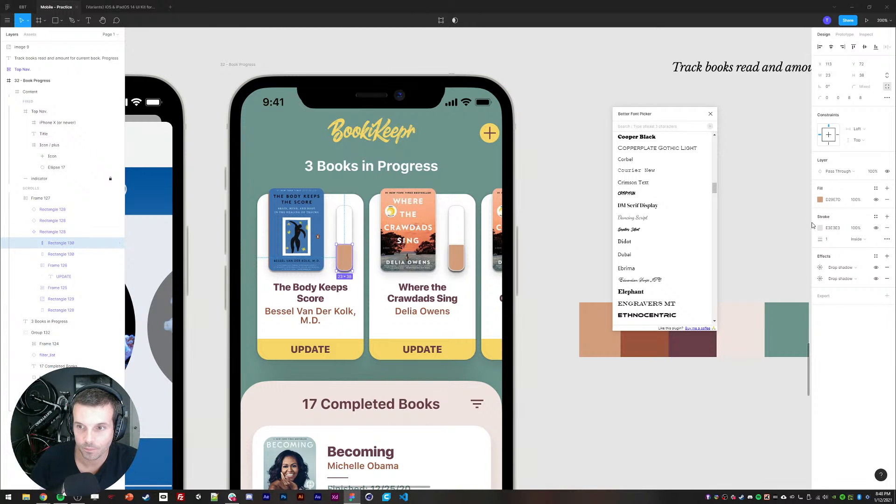
pyautogui.click(876, 227)
pyautogui.hotkey('ctrl', '-')
pyautogui.click(531, 203)
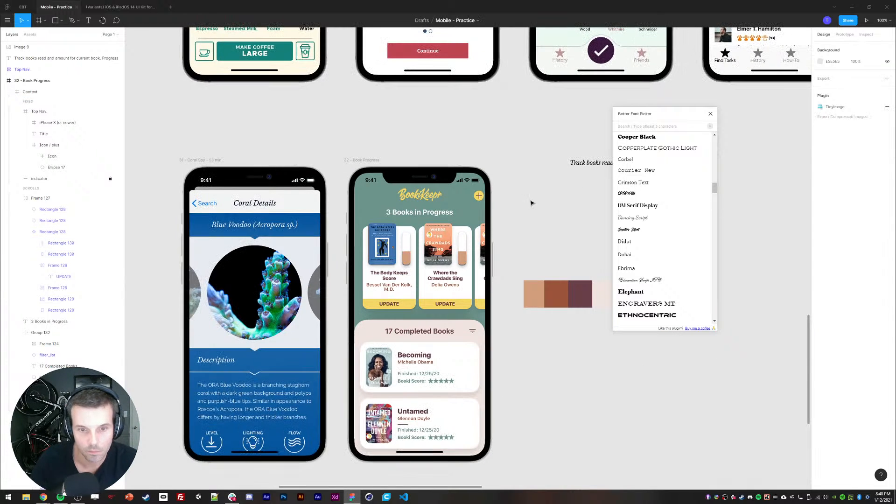
# - Set the first card's tan progress fill to a width of 21 and both lower corner radii to 7
pyautogui.keyDown('ctrl'); pyautogui.click(406, 257); pyautogui.keyUp('ctrl')
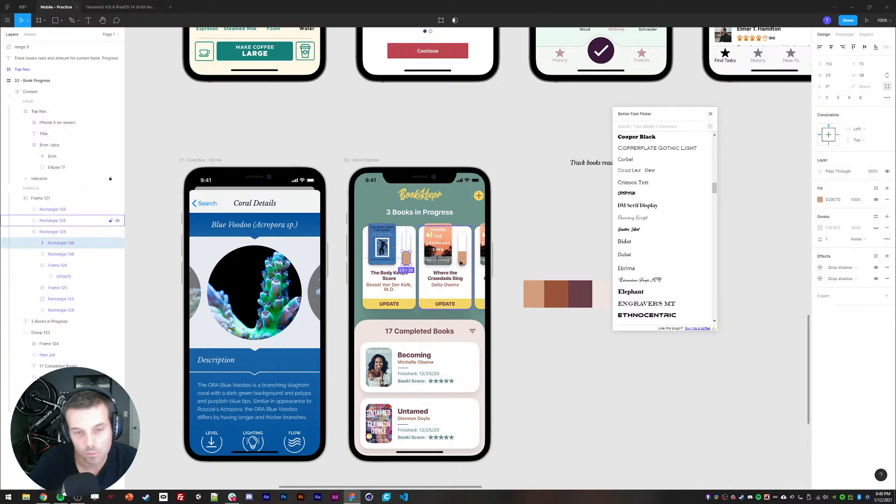
pyautogui.click(832, 75)
pyautogui.write('21')
pyautogui.press('Return')
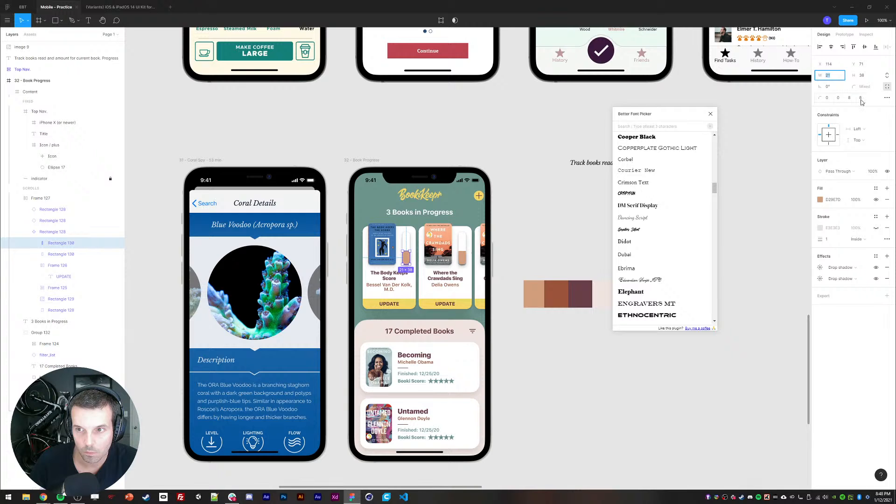
pyautogui.click(861, 99)
pyautogui.write('7')
pyautogui.press('Return')
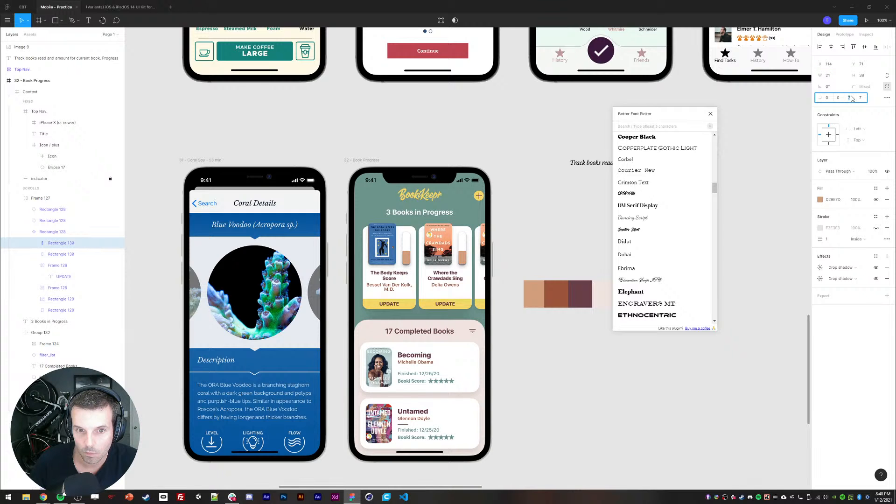
# - Narrow the first card's tan progress fill to a width of 17 and set both lower corner radii to 5
pyautogui.scroll(10, 432, 259)
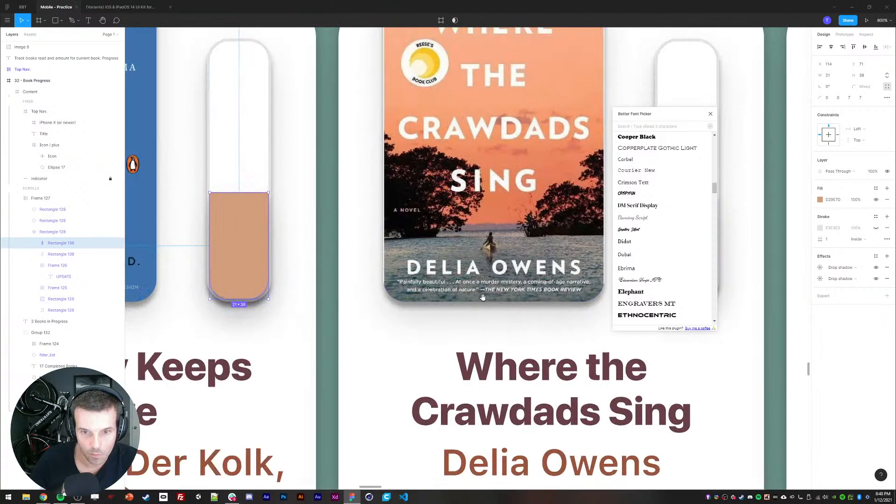
pyautogui.moveTo(483, 297); pyautogui.dragTo(504, 308)
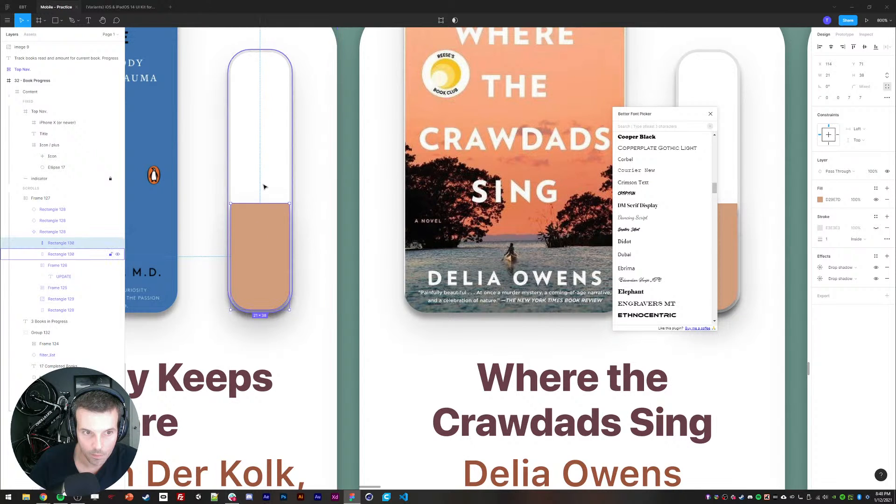
pyautogui.click(347, 205)
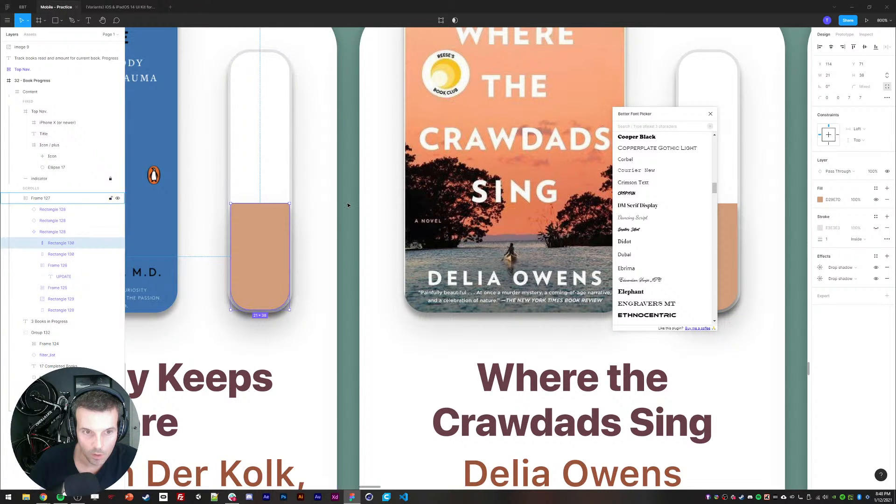
pyautogui.hotkey('ctrl', '-')
pyautogui.hotkey('ctrl', '-')
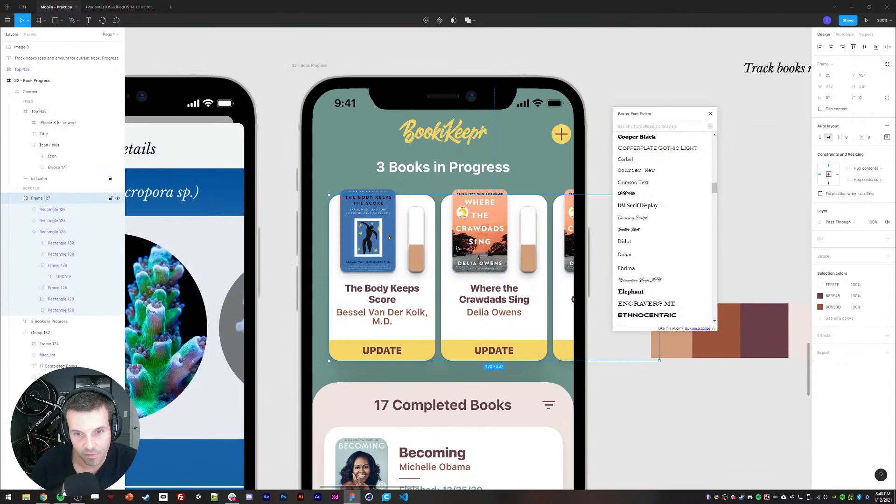
pyautogui.moveTo(513, 272); pyautogui.dragTo(489, 277)
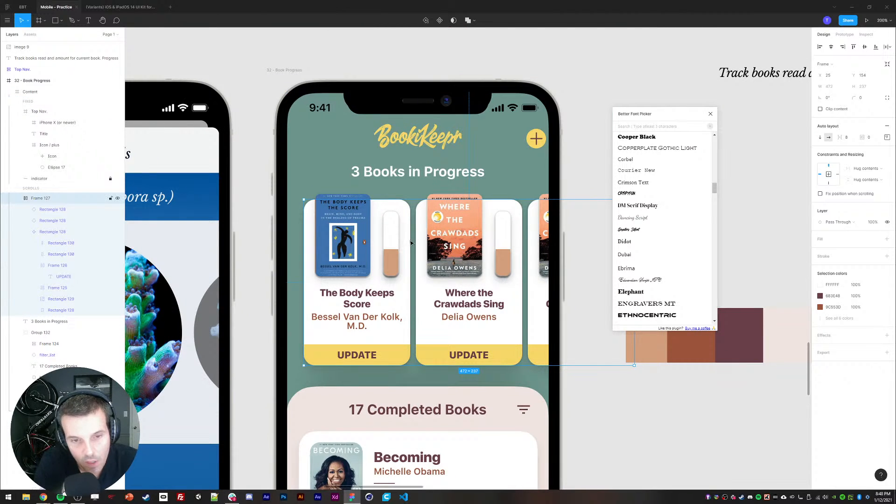
pyautogui.doubleClick(397, 263)
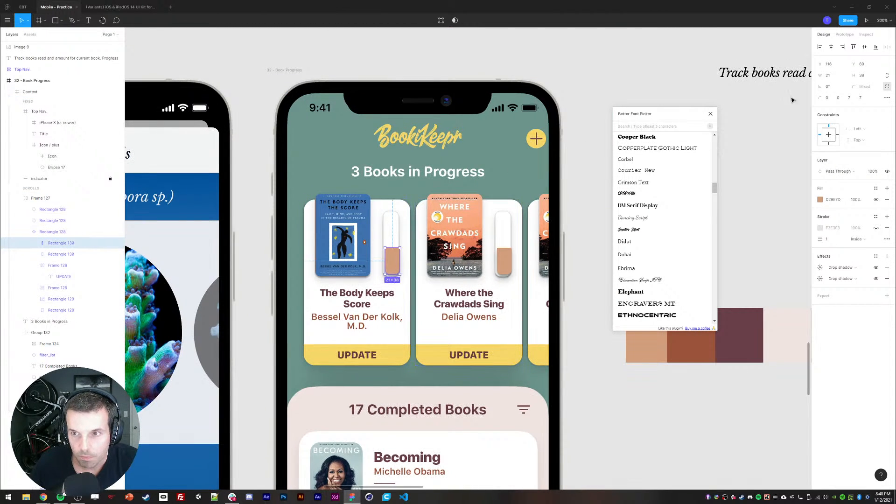
pyautogui.click(830, 75)
pyautogui.write('17')
pyautogui.press('Return')
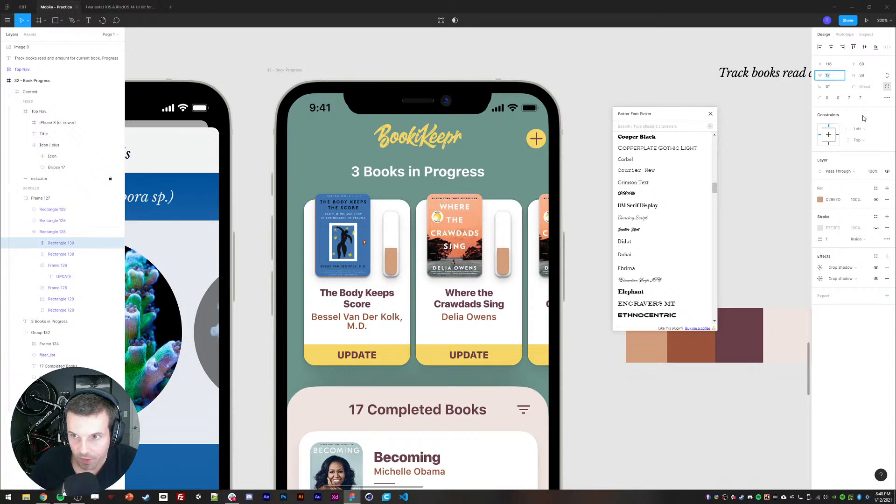
pyautogui.click(855, 99)
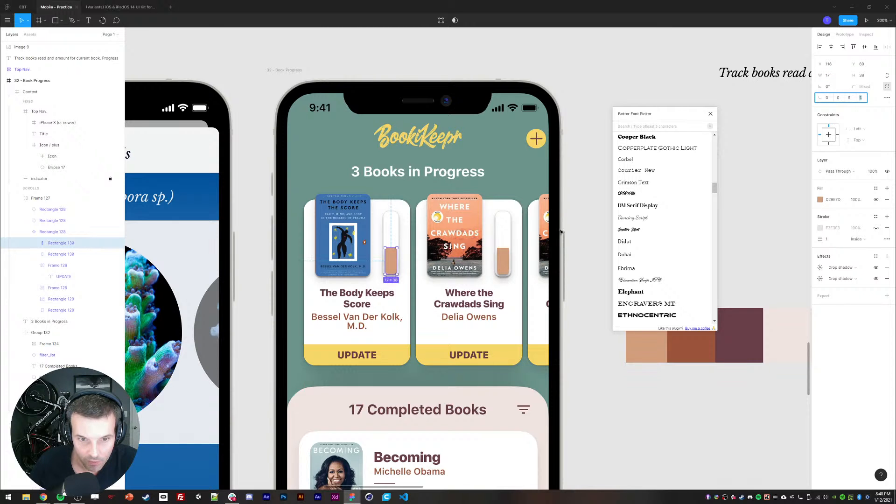
pyautogui.click(587, 199)
# - Recolour the first card's progress fill with the green sampled from the last palette swatch
pyautogui.scroll(-5, 587, 199)
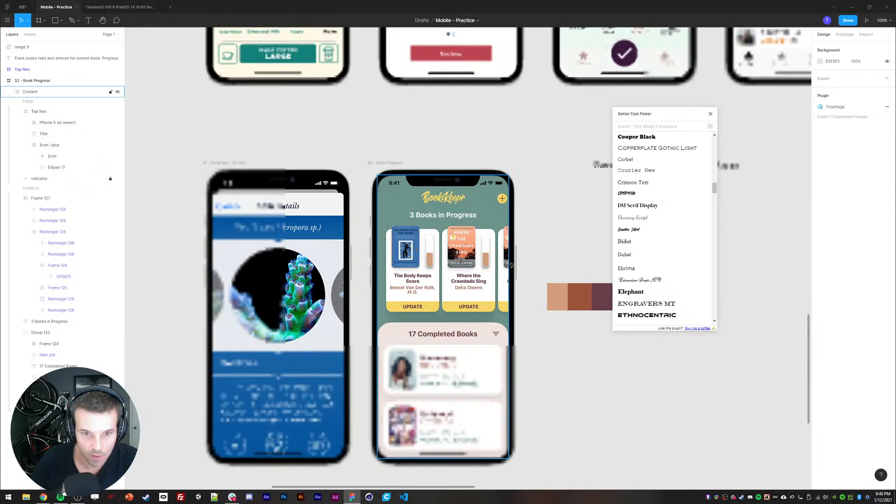
pyautogui.scroll(5, 526, 276)
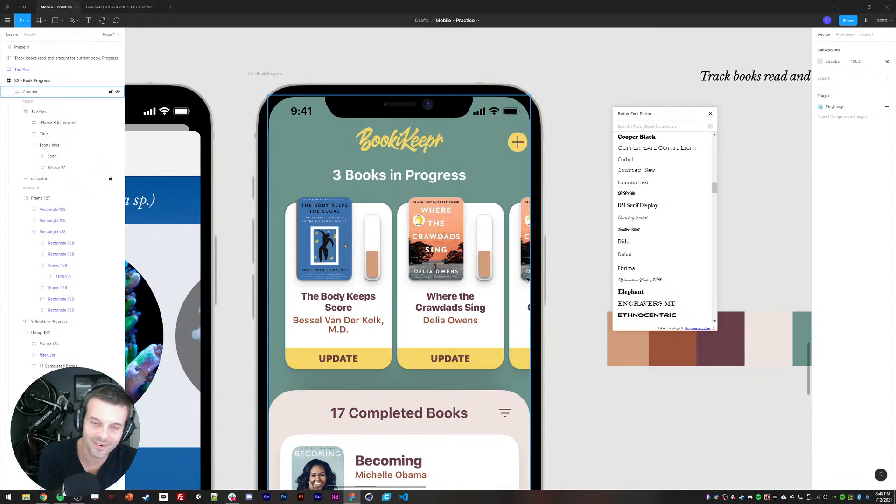
pyautogui.scroll(-5, 537, 275)
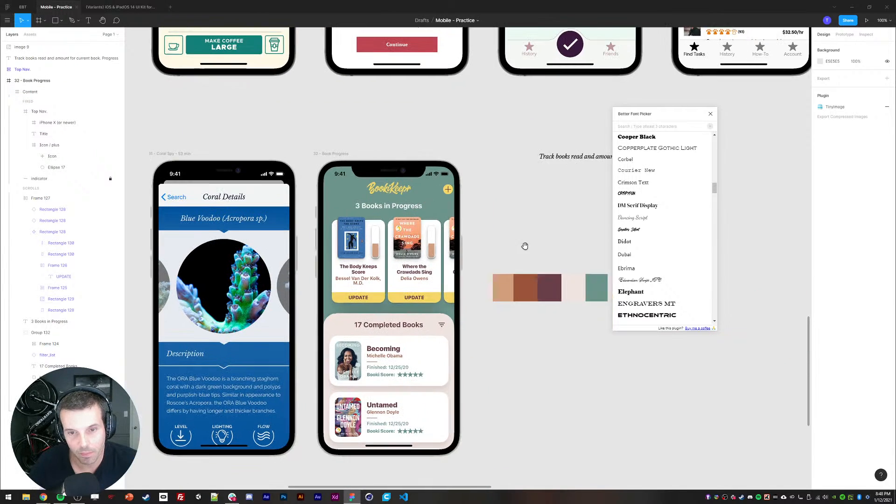
pyautogui.click(354, 251)
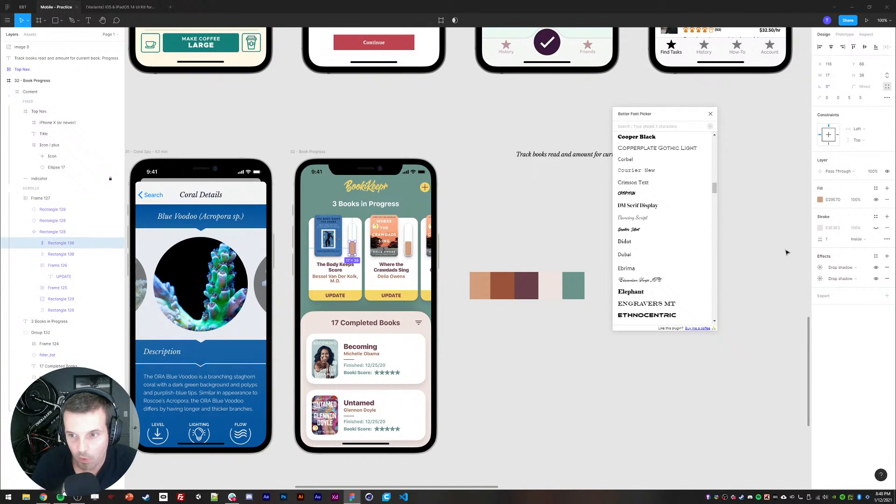
pyautogui.click(820, 200)
pyautogui.click(738, 305)
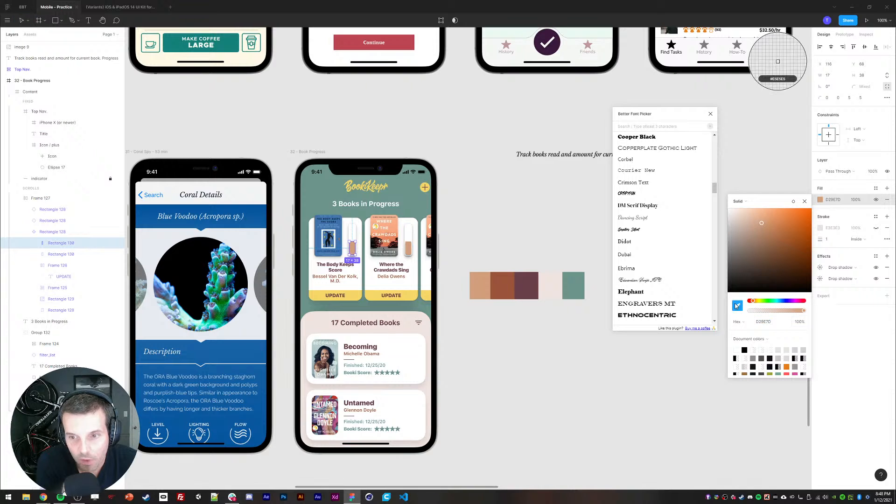
pyautogui.click(575, 285)
pyautogui.click(559, 237)
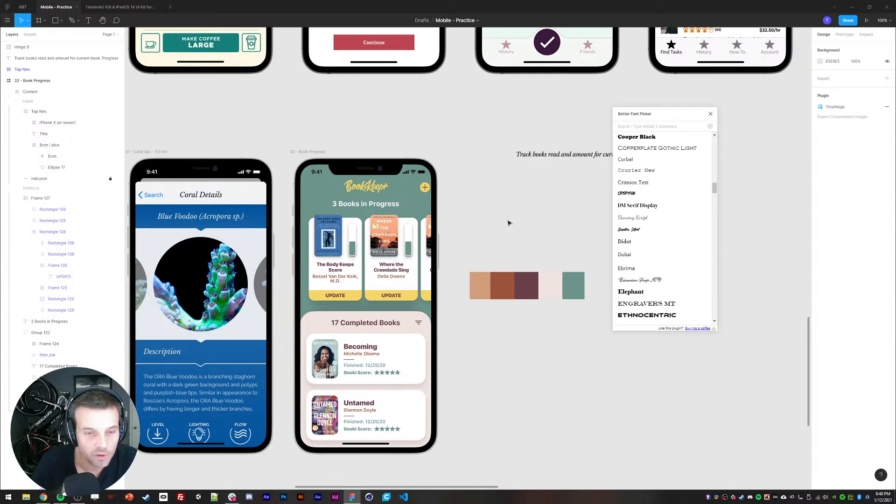
# - Recolour the first card's progress fill with the blue sampled from The Body Keeps the Score cover, 3E72AC
pyautogui.click(353, 251)
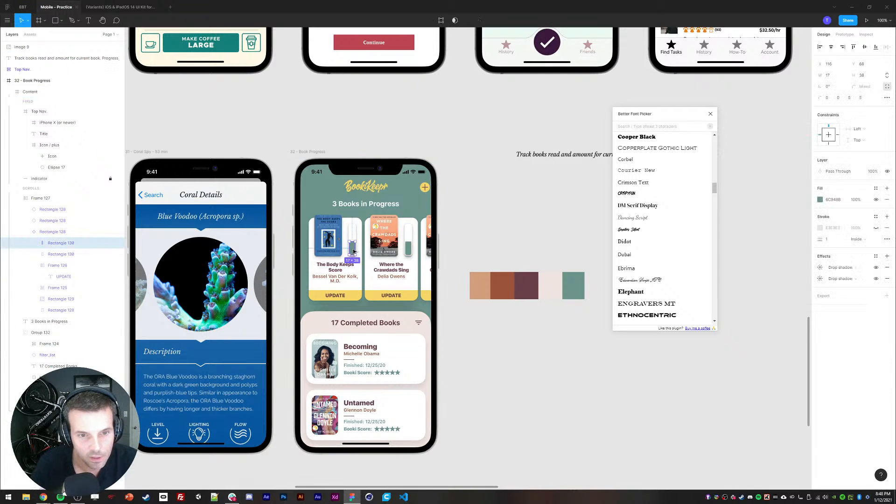
pyautogui.click(820, 200)
pyautogui.click(738, 306)
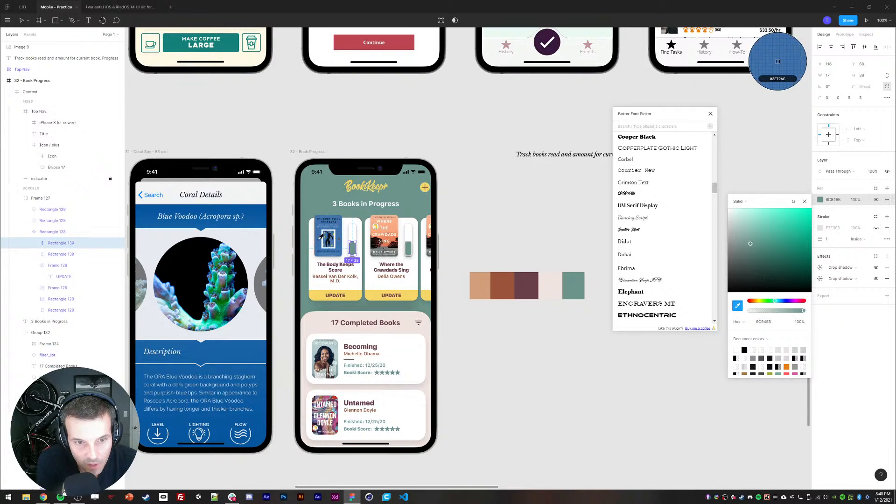
pyautogui.click(778, 61)
pyautogui.click(535, 232)
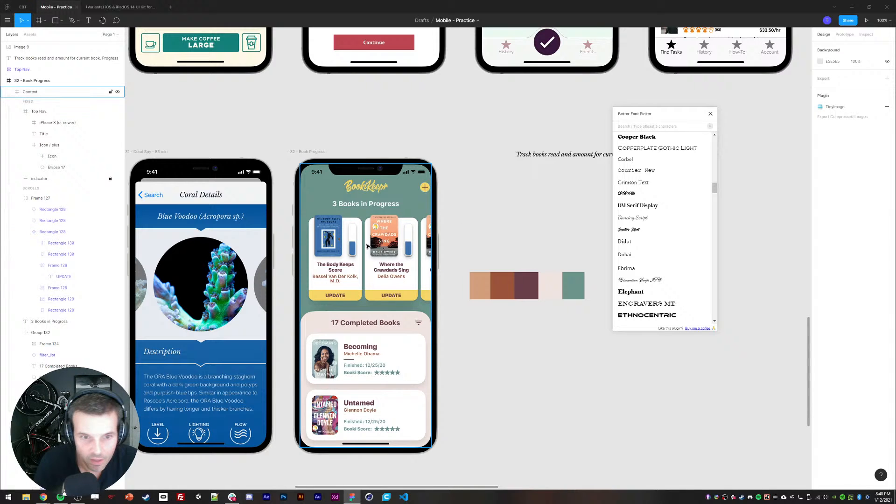
# - Recolour the second card's progress fill with the orange sampled from the Where the Crawdads Sing cover
pyautogui.keyDown('ctrl'); pyautogui.click(408, 248); pyautogui.keyUp('ctrl')
pyautogui.press('i')
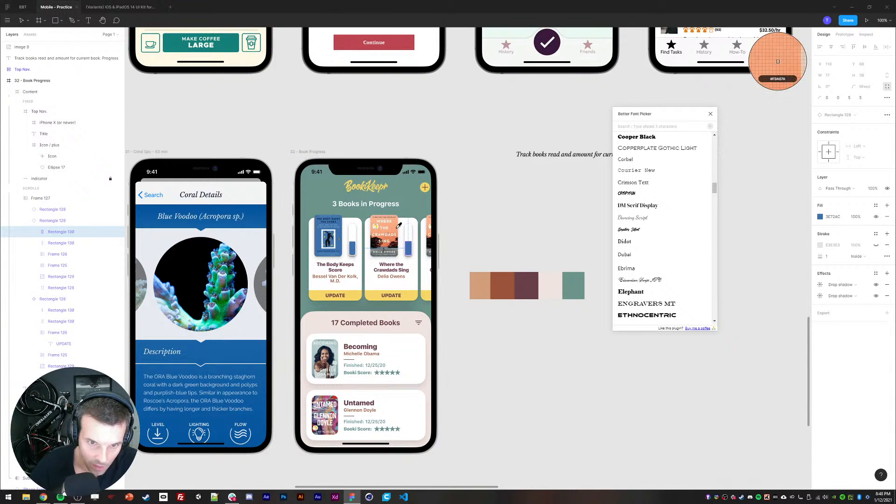
pyautogui.click(396, 224)
pyautogui.click(399, 136)
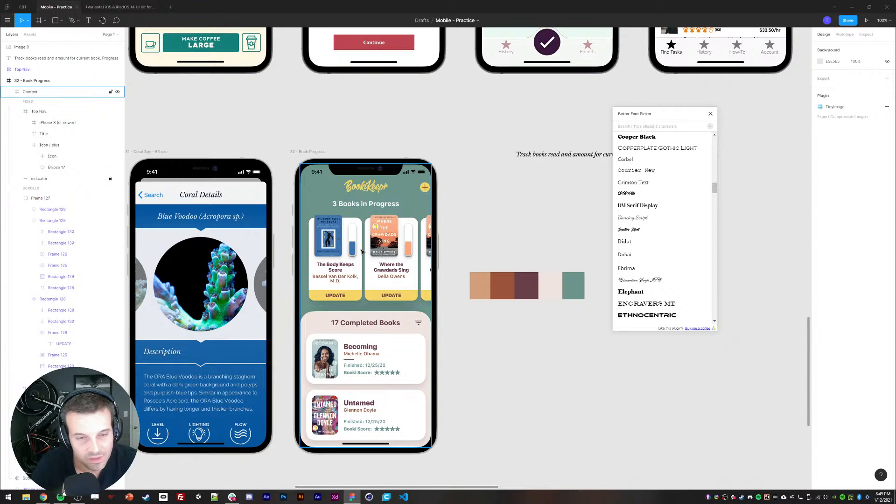
# - Extend the first card's progress fill upward to a height of about 69
pyautogui.click(409, 250)
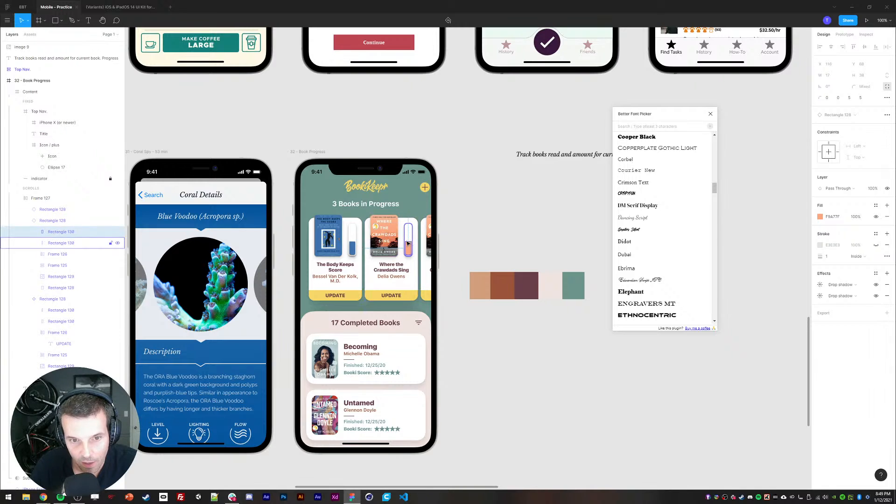
pyautogui.hotkey('ctrl', '=')
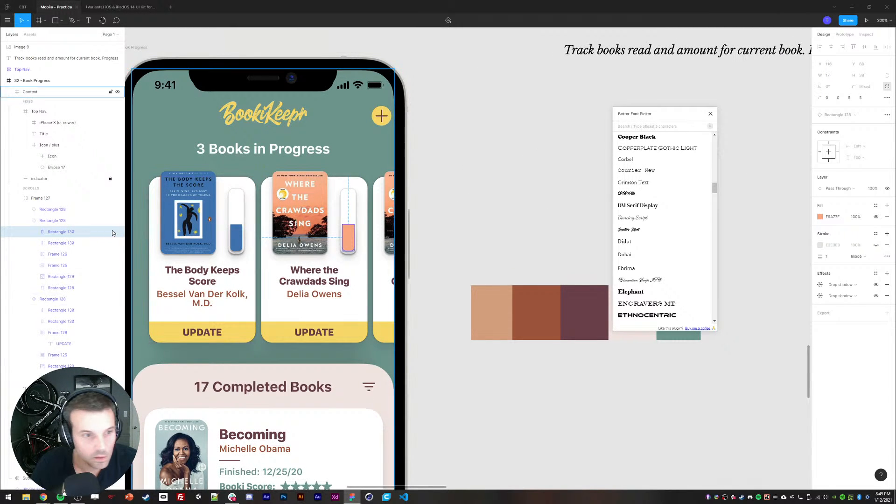
pyautogui.click(239, 237)
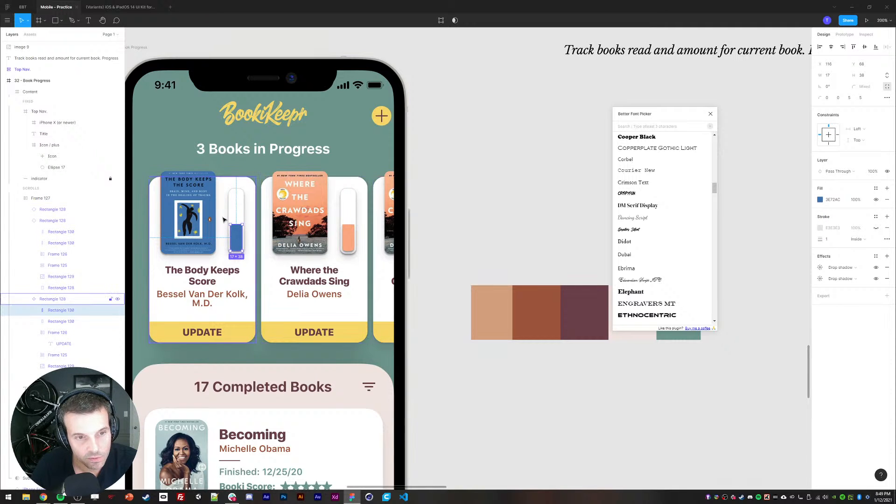
pyautogui.moveTo(236, 225); pyautogui.dragTo(233, 204)
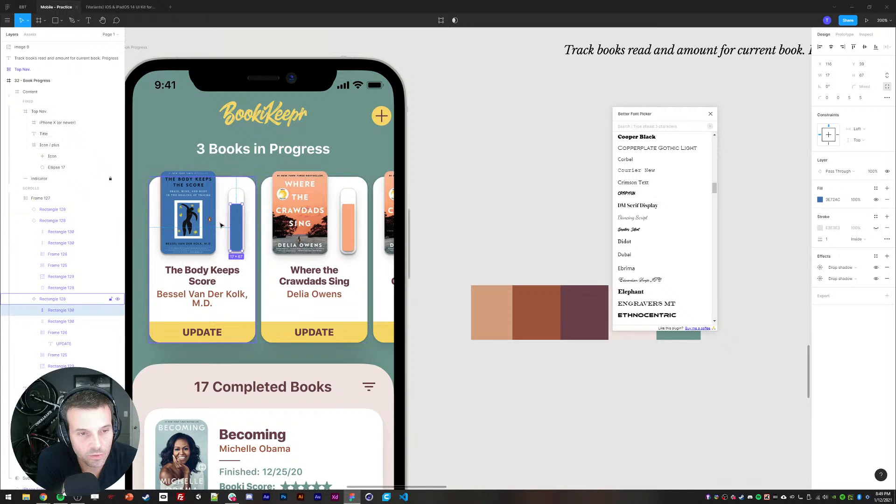
pyautogui.moveTo(235, 204); pyautogui.dragTo(235, 203)
# - Change the first card's progress fill to a muted green, 88B57E
pyautogui.click(820, 200)
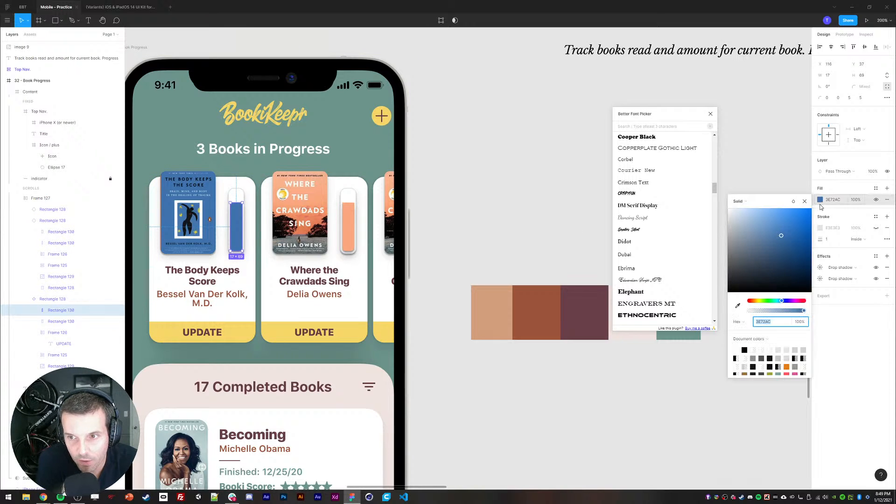
pyautogui.moveTo(770, 300); pyautogui.dragTo(766, 302)
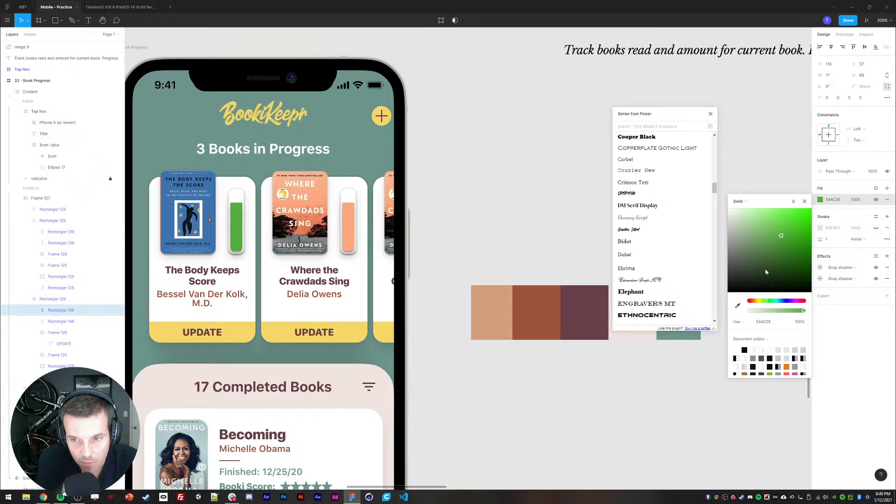
pyautogui.moveTo(765, 268); pyautogui.dragTo(753, 233)
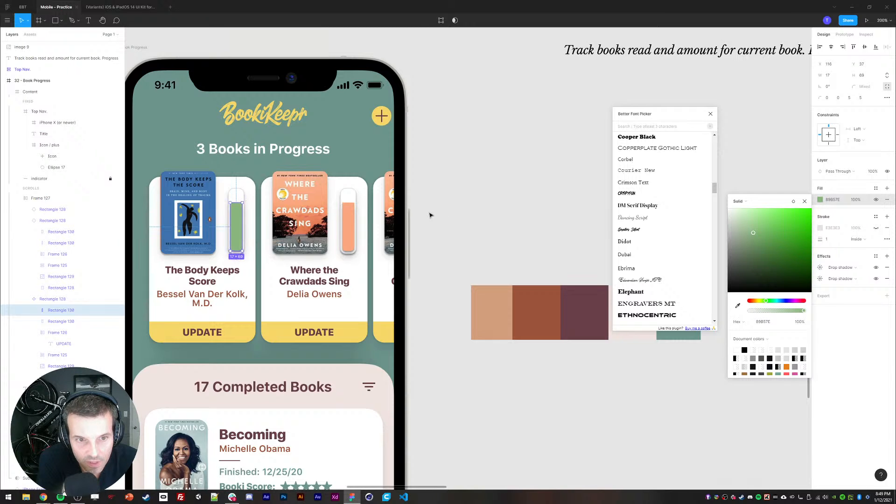
pyautogui.click(804, 201)
pyautogui.click(61, 232)
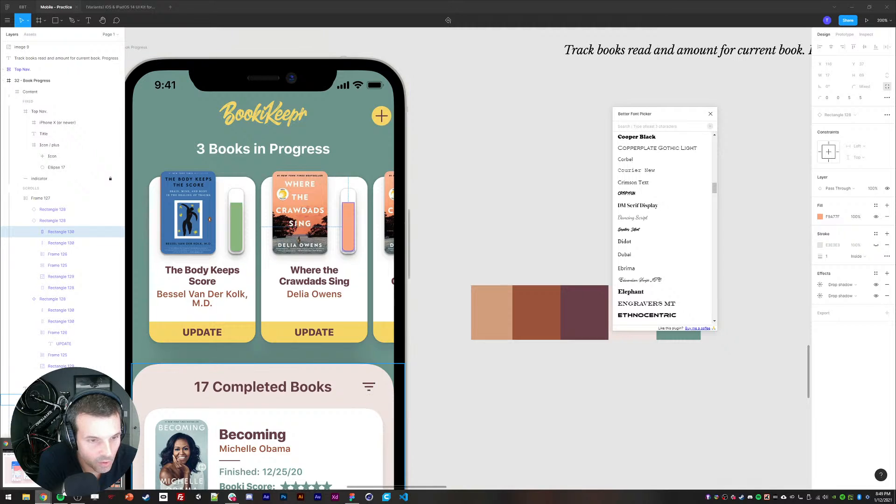
# - Switch to Chrome and open the Google results for the book The Office: A Day at Dunder Mifflin Elementary from the popular books list
pyautogui.click(43, 496)
pyautogui.click(229, 54)
pyautogui.click(229, 54)
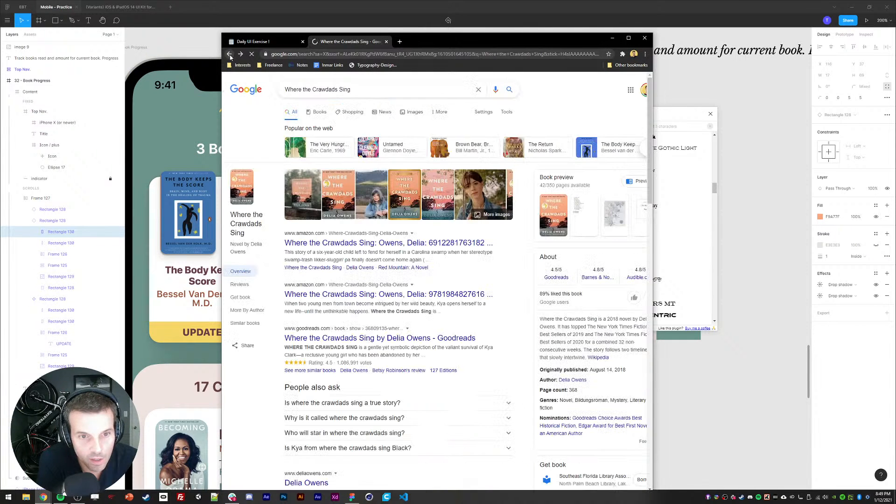
pyautogui.click(645, 150)
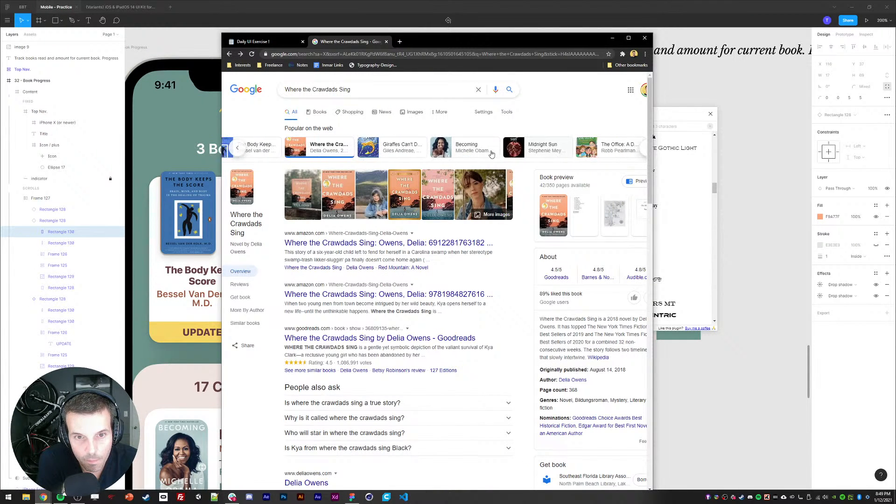
pyautogui.click(584, 150)
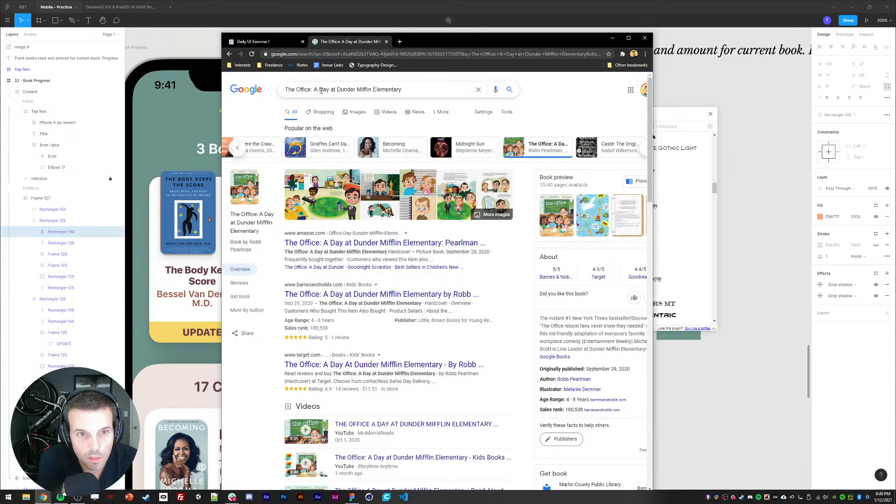
# - Copy the enlarged cover of The Office: A Day at Dunder Mifflin Elementary from Google Images and switch back to Figma
pyautogui.click(247, 188)
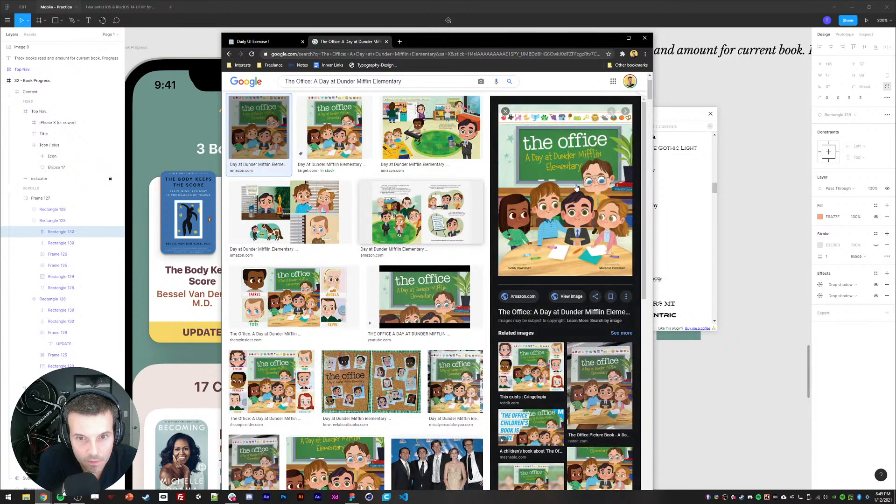
pyautogui.rightClick(579, 186)
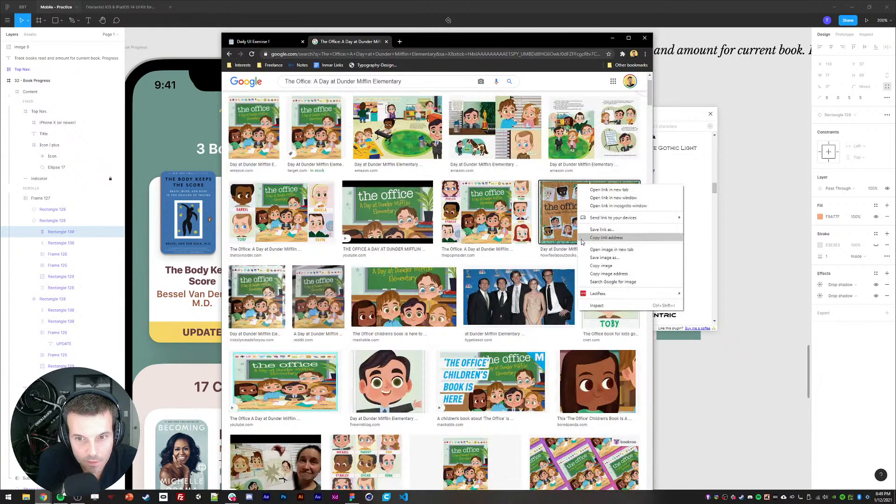
pyautogui.rightClick(257, 120)
pyautogui.click(257, 121)
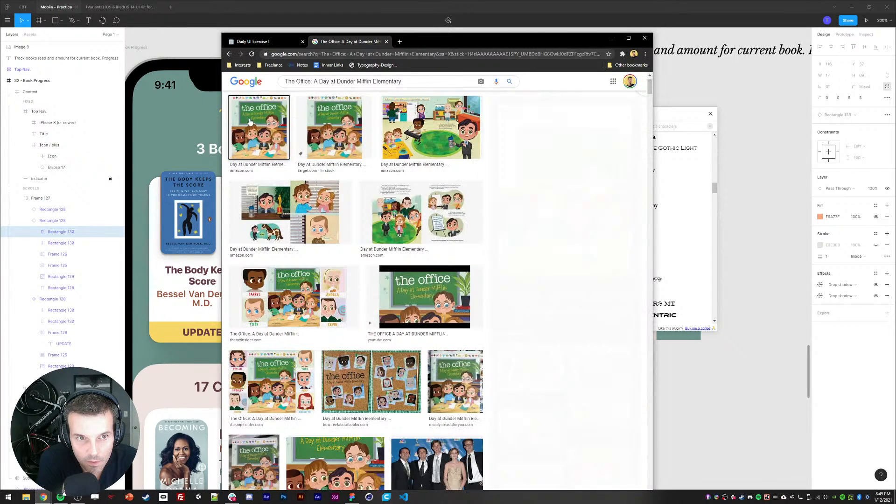
pyautogui.rightClick(535, 173)
pyautogui.click(563, 255)
pyautogui.click(668, 241)
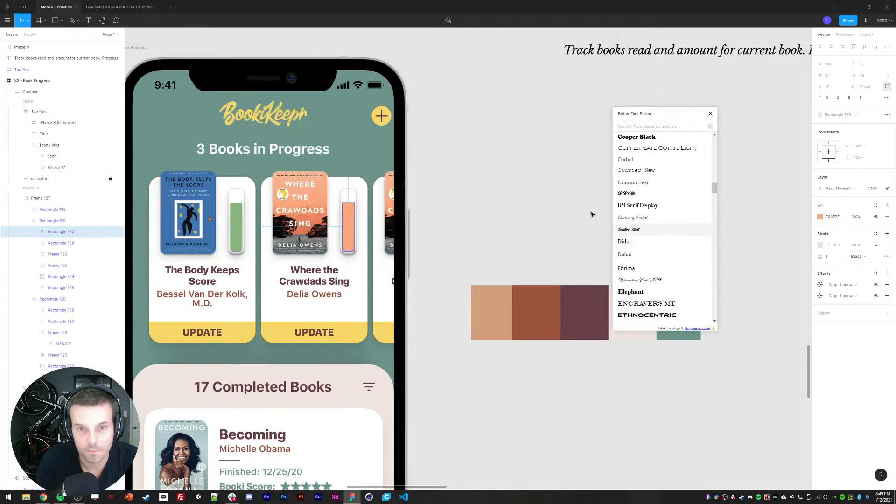
# - Replace the third in-progress card's cover image with the copied The Office book cover
pyautogui.keyDown('ctrl'); pyautogui.click(391, 199); pyautogui.keyUp('ctrl')
pyautogui.hotkey('ctrl', 'v')
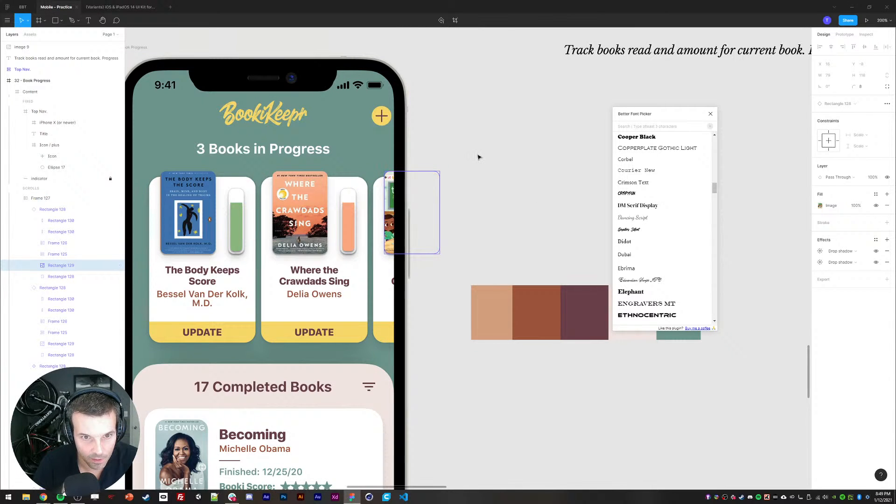
pyautogui.click(488, 170)
# - Detach the Where the Crawdads Sing card from its component and shorten its progress fill to a height of about 30
pyautogui.keyDown('ctrl'); pyautogui.click(350, 219); pyautogui.keyUp('ctrl')
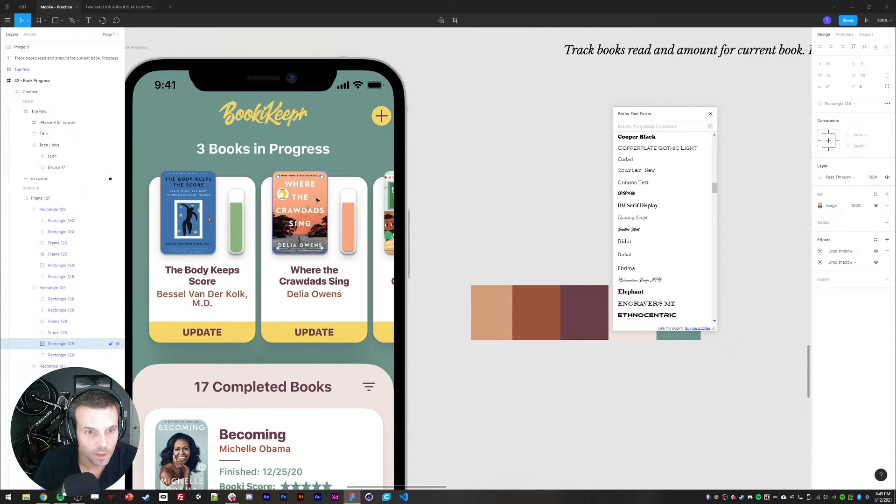
pyautogui.click(299, 200)
pyautogui.rightClick(297, 200)
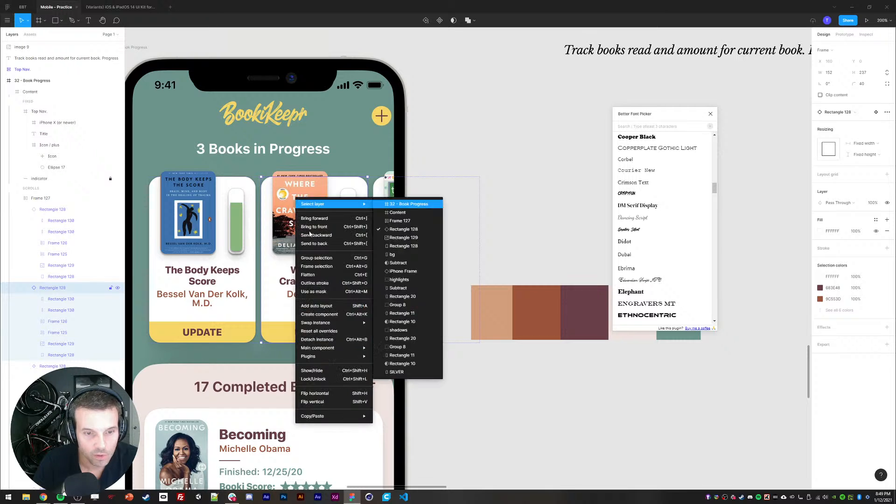
pyautogui.click(320, 343)
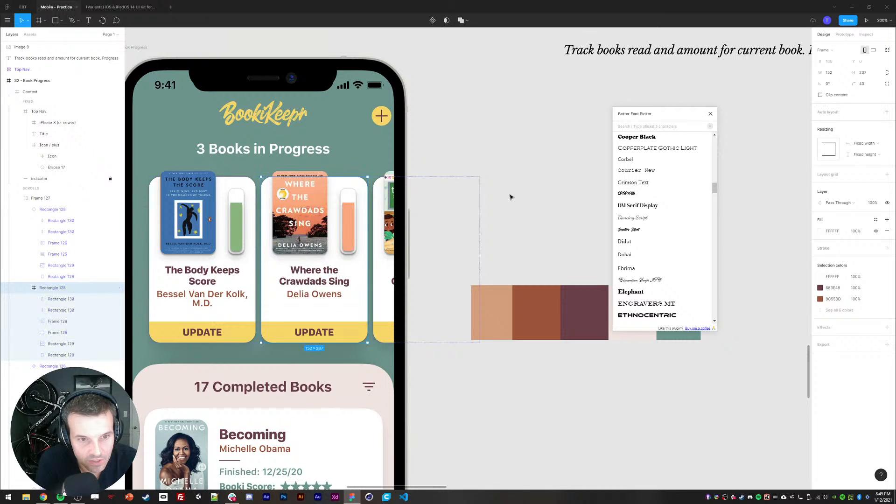
pyautogui.click(347, 220)
pyautogui.moveTo(346, 214); pyautogui.dragTo(345, 230)
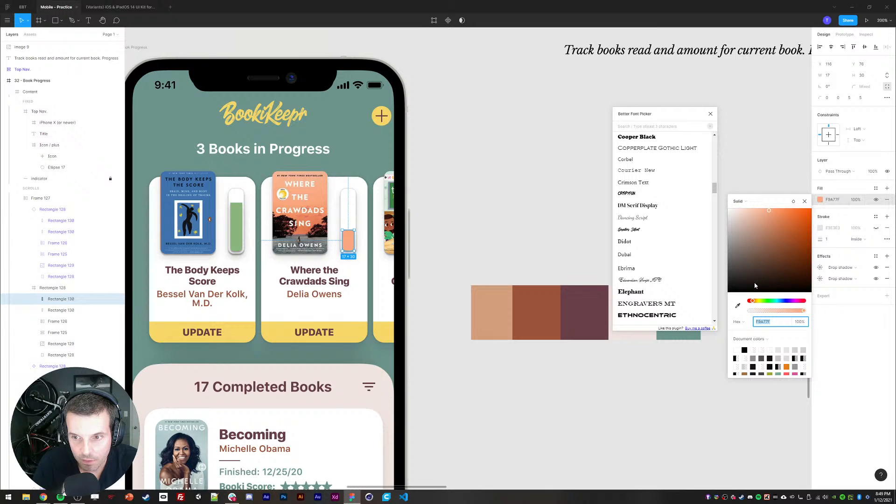
# - Recolour the second card's progress fill to a light golden tan, E4BC7F
pyautogui.click(758, 301)
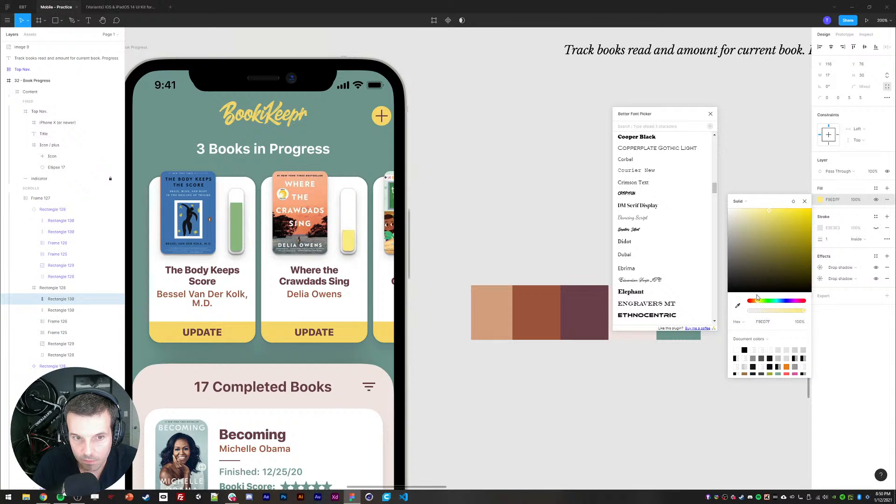
pyautogui.moveTo(757, 301); pyautogui.dragTo(756, 303)
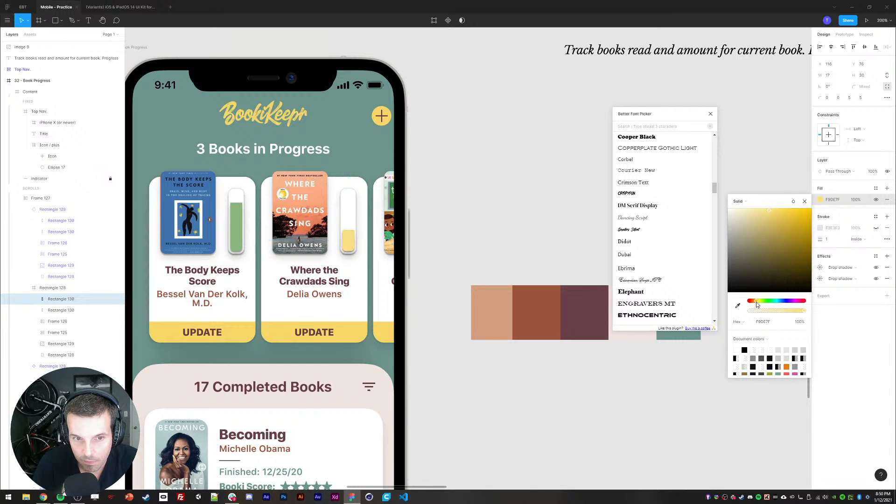
pyautogui.moveTo(760, 234); pyautogui.dragTo(727, 220)
pyautogui.click(744, 234)
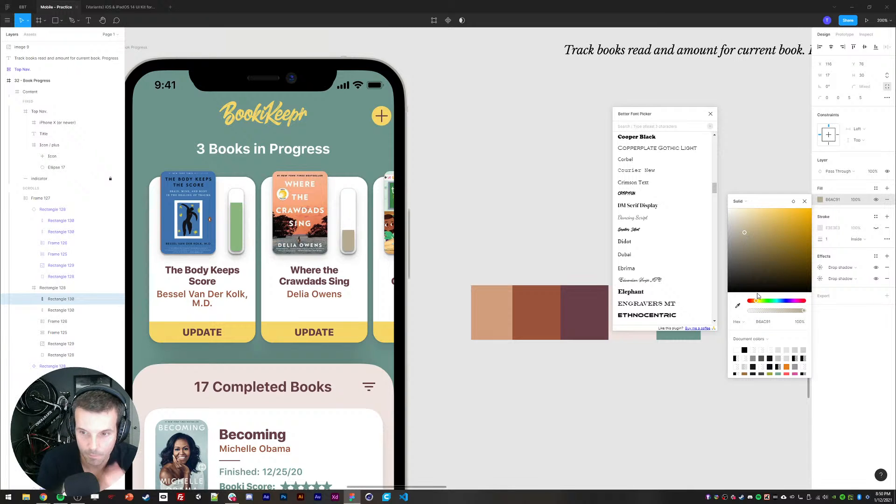
pyautogui.click(773, 302)
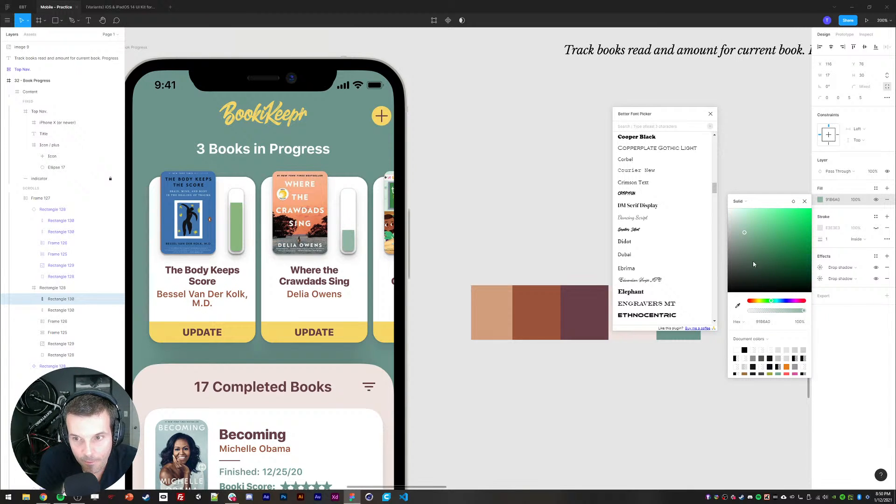
pyautogui.moveTo(752, 255)
pyautogui.mouseDown()
pyautogui.moveTo(747, 212)
pyautogui.moveTo(745, 237)
pyautogui.moveTo(760, 259)
pyautogui.mouseUp()
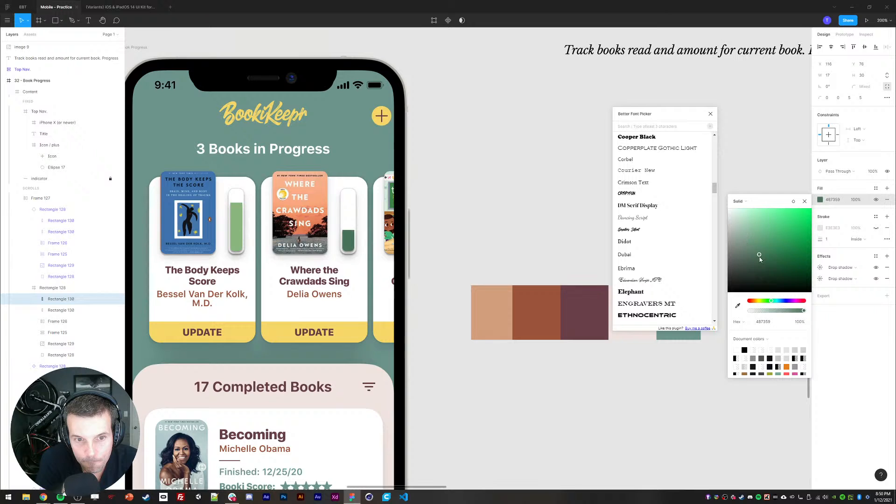
pyautogui.moveTo(761, 303); pyautogui.dragTo(757, 303)
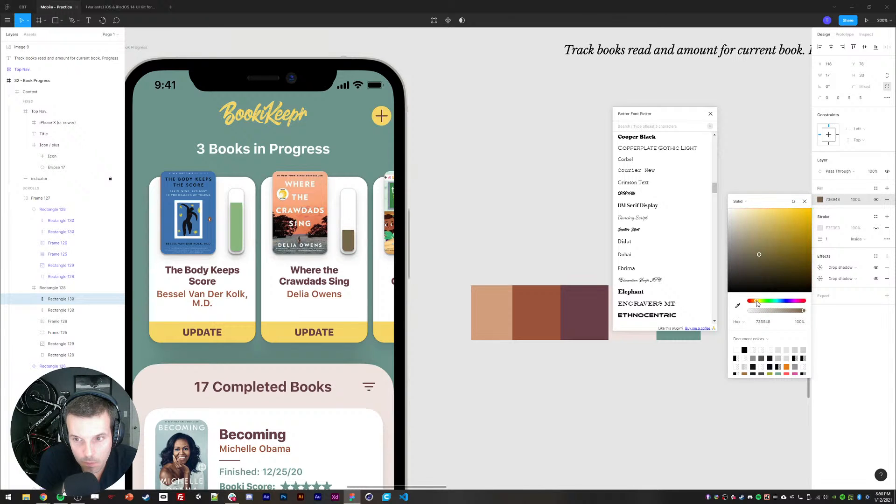
pyautogui.click(782, 243)
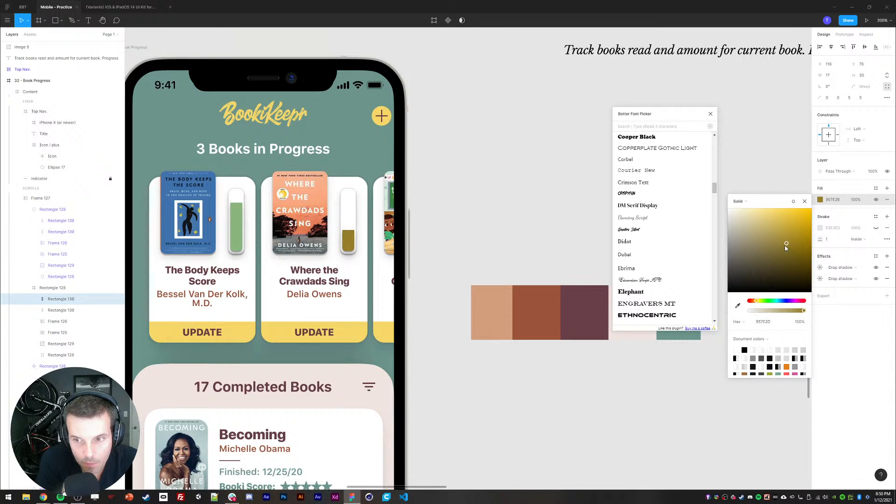
pyautogui.moveTo(786, 247); pyautogui.dragTo(773, 239)
pyautogui.moveTo(756, 302); pyautogui.dragTo(754, 303)
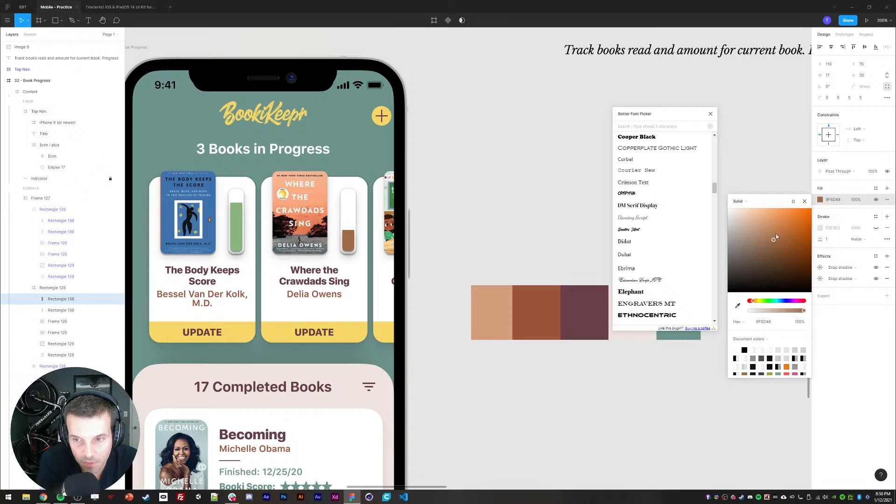
pyautogui.moveTo(775, 234); pyautogui.dragTo(758, 230)
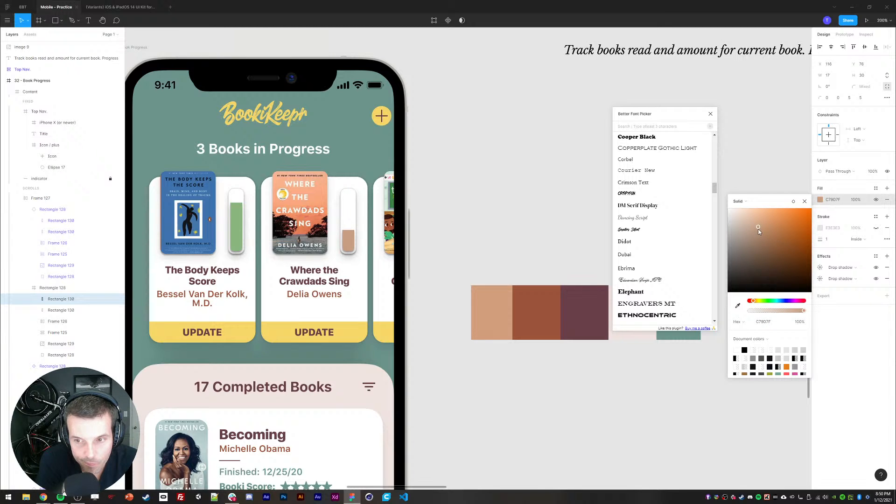
pyautogui.moveTo(755, 302); pyautogui.dragTo(756, 303)
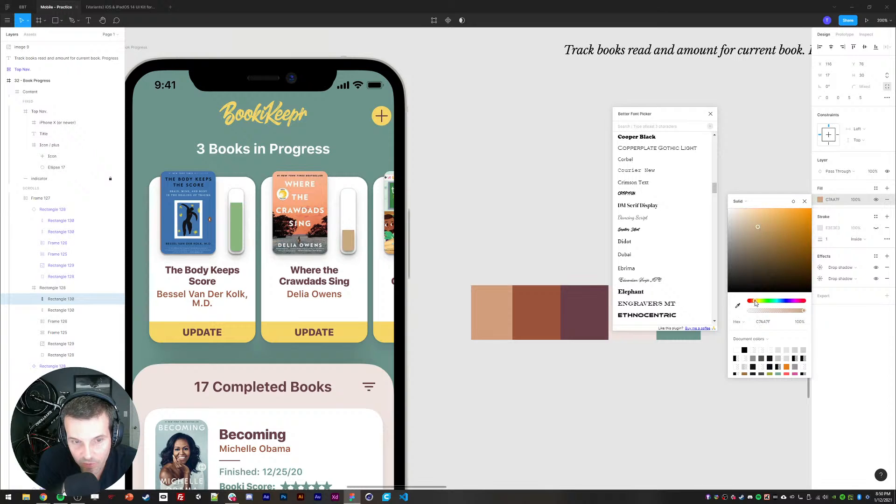
pyautogui.moveTo(764, 225); pyautogui.dragTo(766, 220)
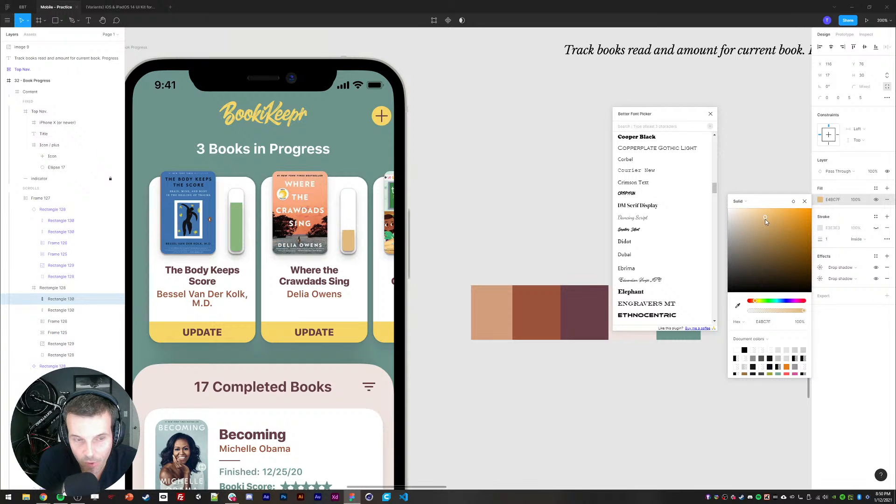
pyautogui.click(805, 202)
pyautogui.click(545, 202)
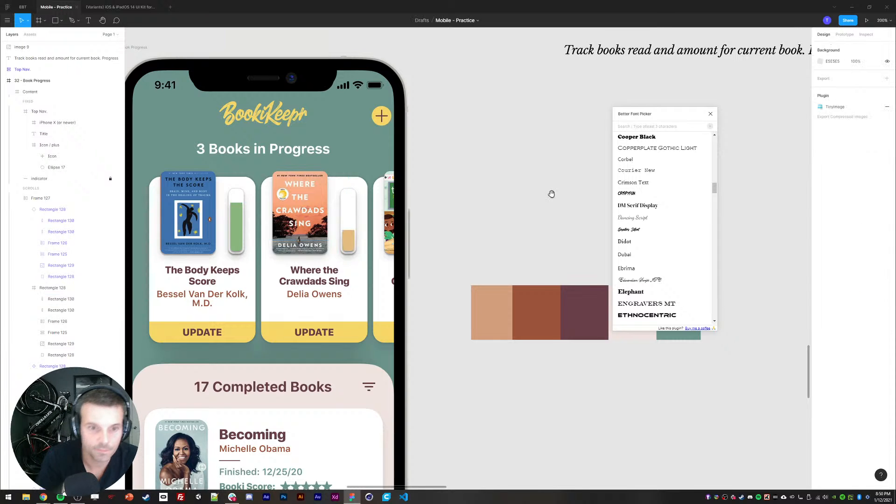
# - Switch to Chrome, open the Amazon page for The Office: A Day at Dunder Mifflin Elementary, and return to Figma
pyautogui.hotkey('shift', '0')
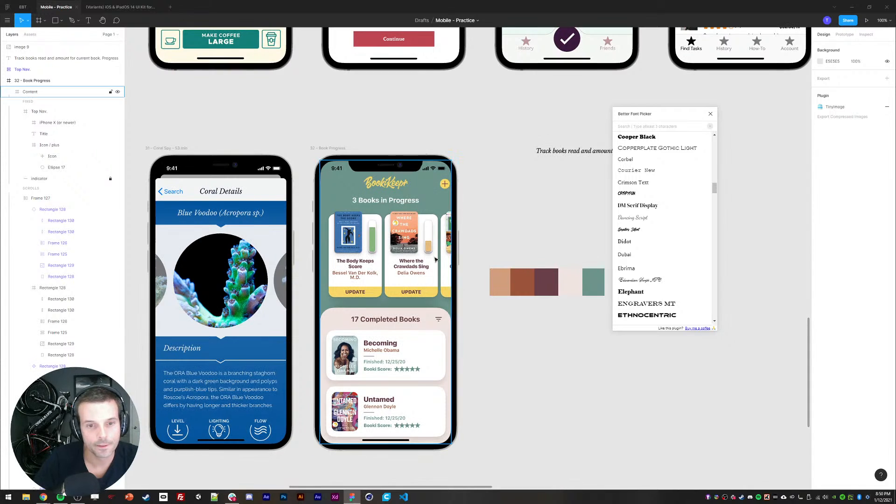
pyautogui.click(43, 497)
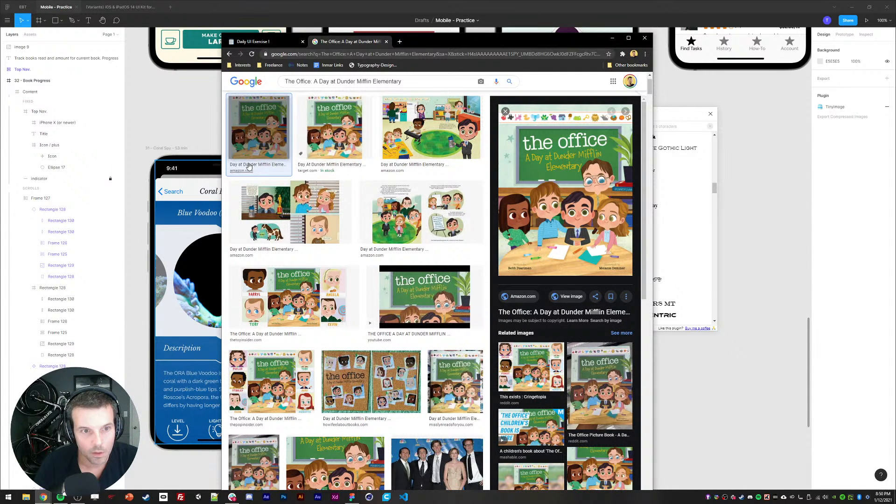
pyautogui.click(512, 297)
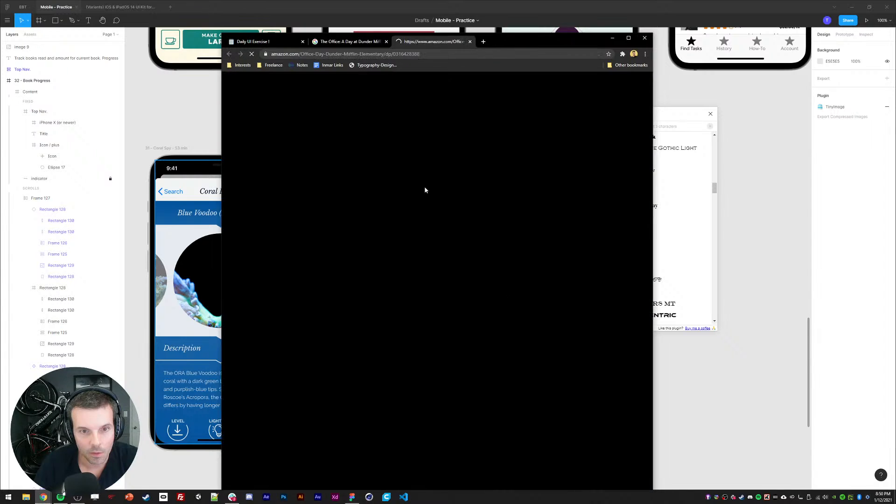
pyautogui.click(724, 218)
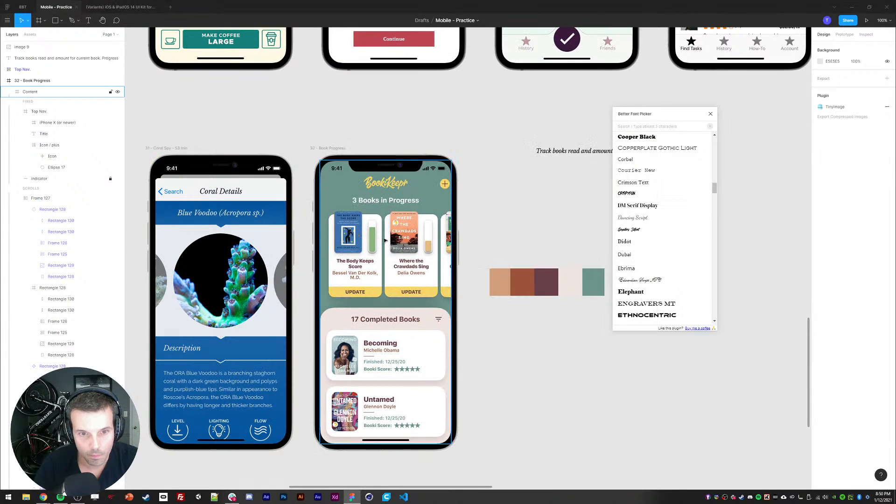
# - Wrap the row of in-progress book cards in a new frame and enlarge it up and leftward to about 496 × 257
pyautogui.doubleClick(363, 250)
pyautogui.doubleClick(363, 250)
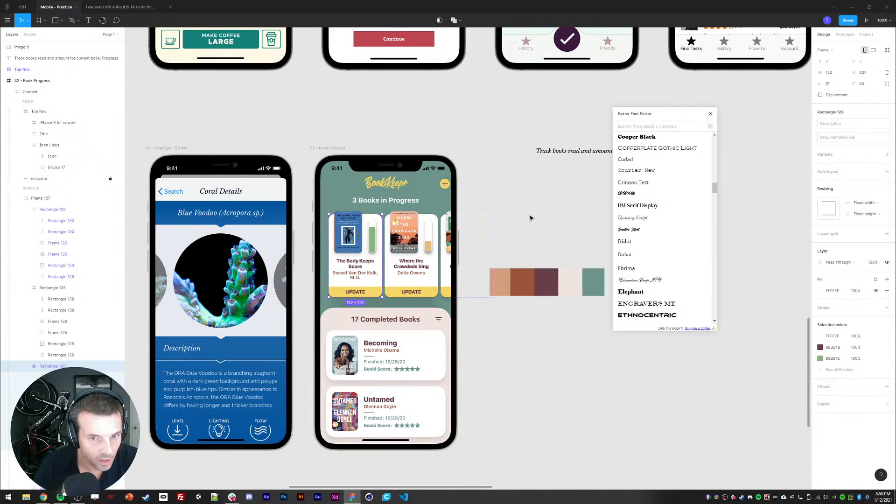
pyautogui.click(14, 200)
pyautogui.click(18, 199)
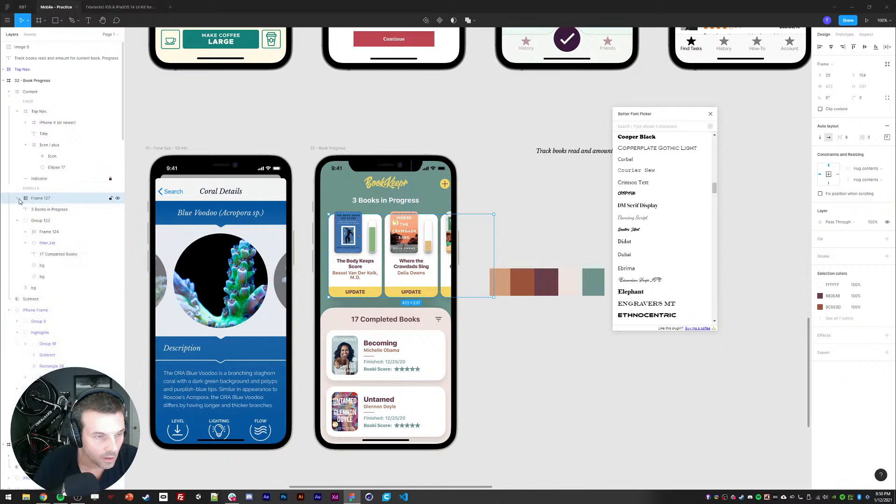
pyautogui.rightClick(33, 202)
pyautogui.click(65, 253)
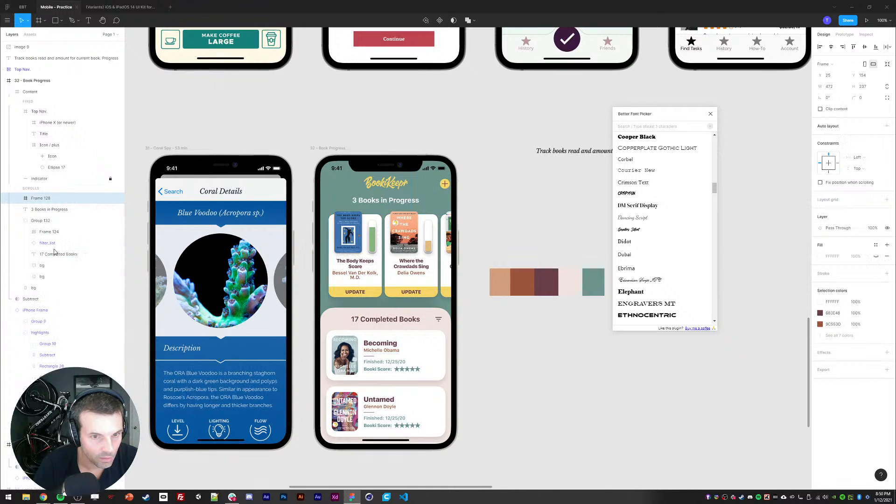
pyautogui.moveTo(328, 238); pyautogui.dragTo(337, 207)
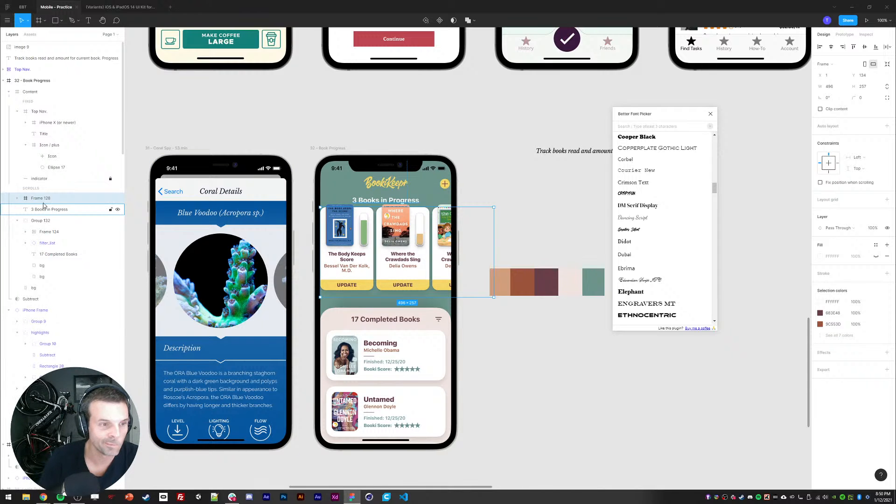
# - Position the card row inside its new wrapping frame at X 24, Y 10
pyautogui.click(17, 199)
pyautogui.click(36, 211)
pyautogui.hotkey('shift', 'Down')
pyautogui.hotkey('shift', 'Down')
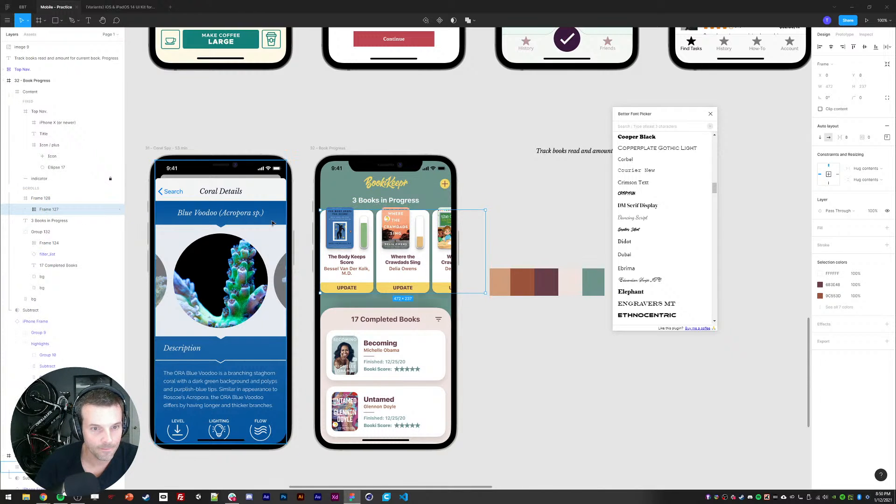
pyautogui.click(866, 48)
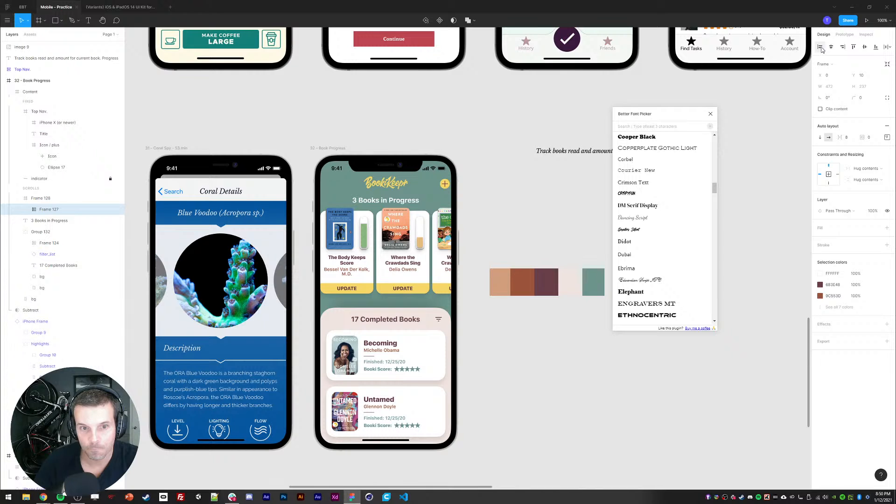
pyautogui.hotkey('shift', 'Right')
pyautogui.hotkey('shift', 'Right')
pyautogui.hotkey('shift', 'Right')
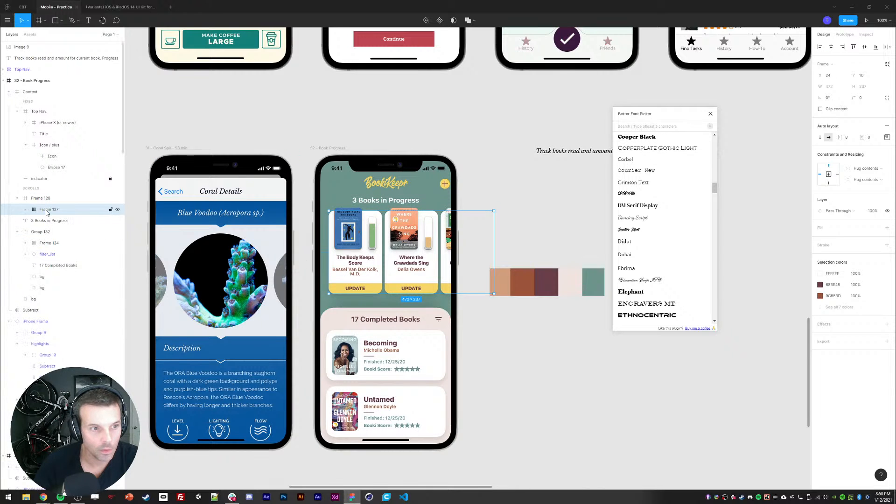
# - Narrow the wrapping frame to the phone screen's width of 375 and set its overflow behavior to horizontal scrolling
pyautogui.click(40, 198)
pyautogui.moveTo(493, 233); pyautogui.dragTo(452, 231)
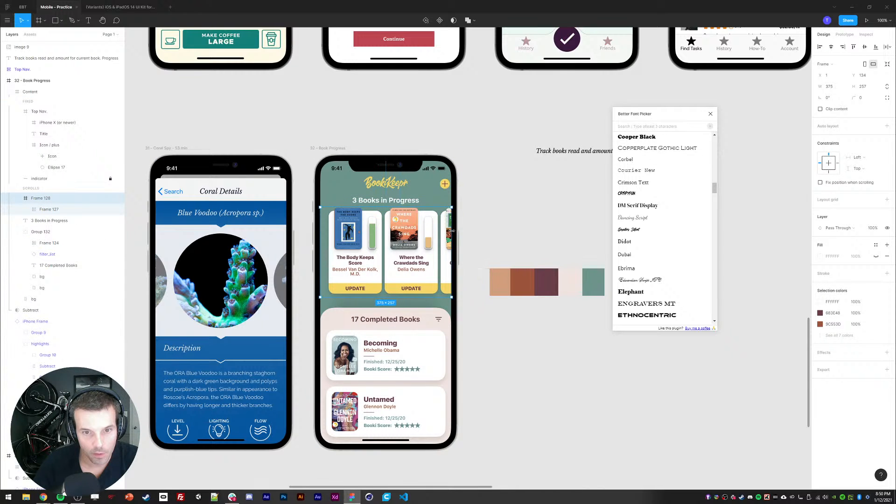
pyautogui.click(845, 34)
pyautogui.click(838, 78)
pyautogui.press('Escape')
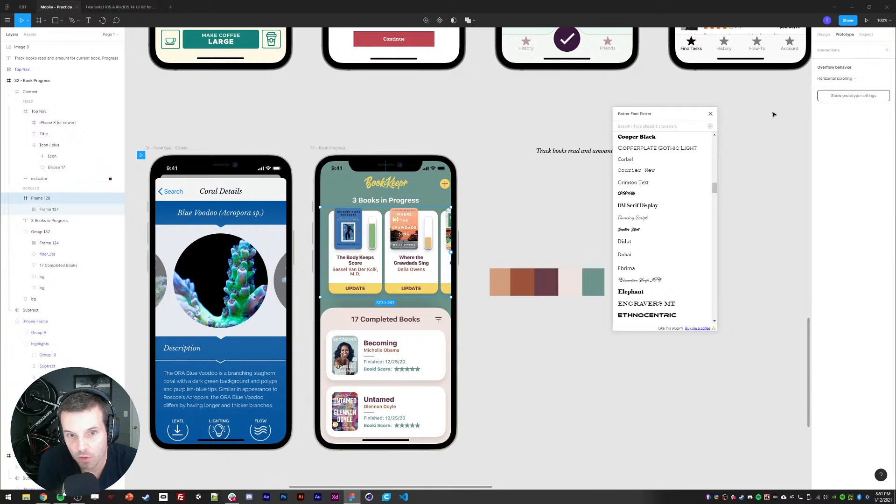
pyautogui.click(36, 211)
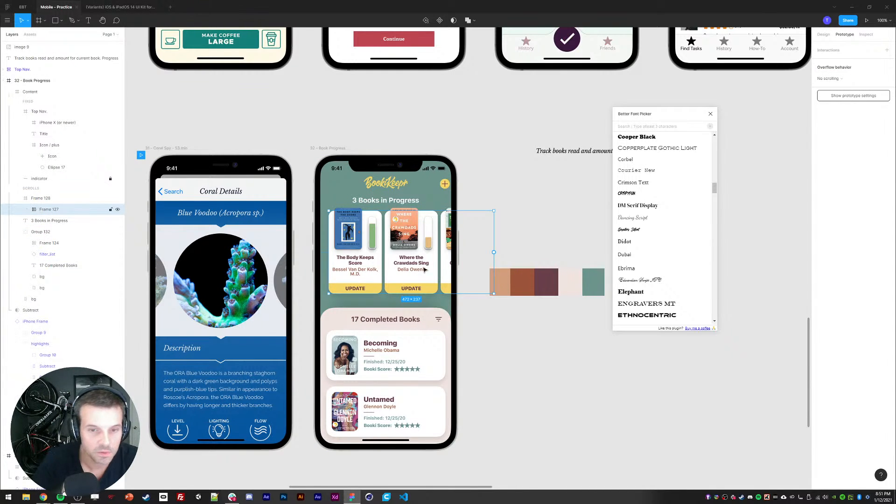
# - Slide the card row left to expose the third card, and copy the title of the Office book from its Amazon page in Chrome
pyautogui.moveTo(417, 267); pyautogui.dragTo(354, 265)
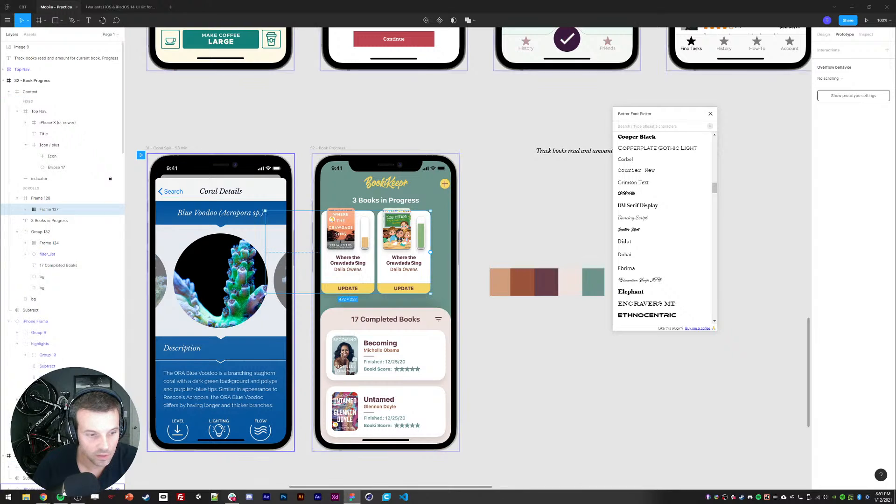
pyautogui.click(44, 497)
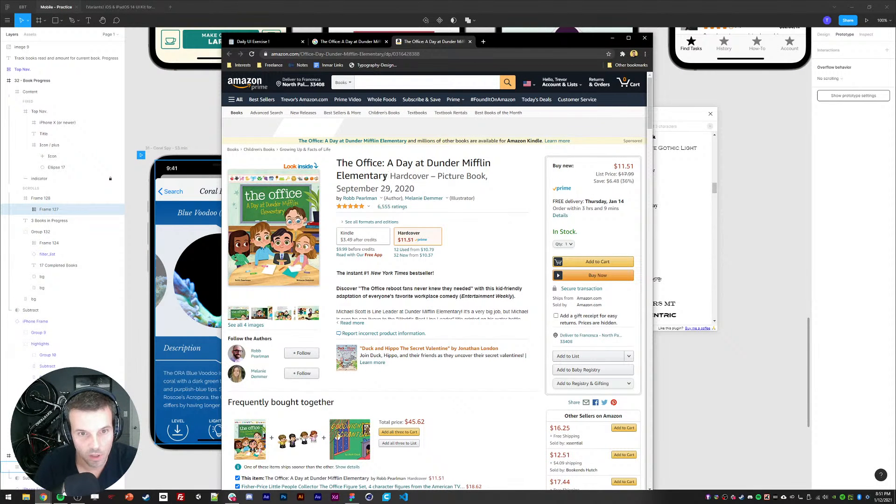
pyautogui.moveTo(386, 177); pyautogui.dragTo(335, 165)
pyautogui.hotkey('ctrl', 'c')
# - Return to Figma and replace the third card's title with "The Office: A Day at Dunder Mifflin Elementary"
pyautogui.click(740, 360)
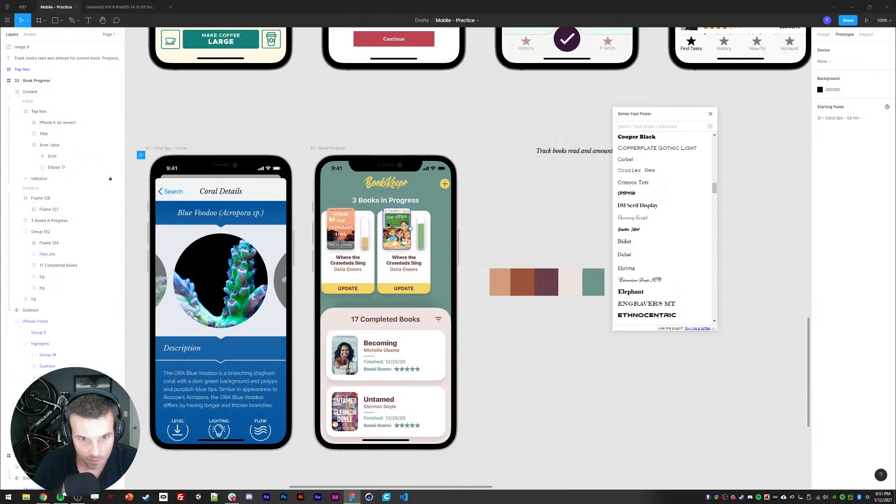
pyautogui.doubleClick(400, 263)
pyautogui.doubleClick(399, 263)
pyautogui.hotkey('ctrl', 'v')
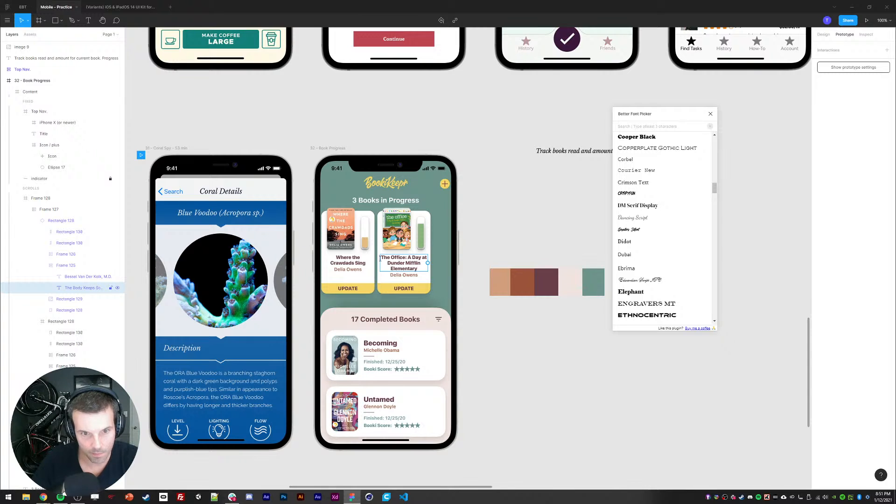
pyautogui.press('Escape')
# - Look up the Office book's author on the Amazon page and replace the author text on the third card with that name
pyautogui.hotkey('alt', 'Tab')
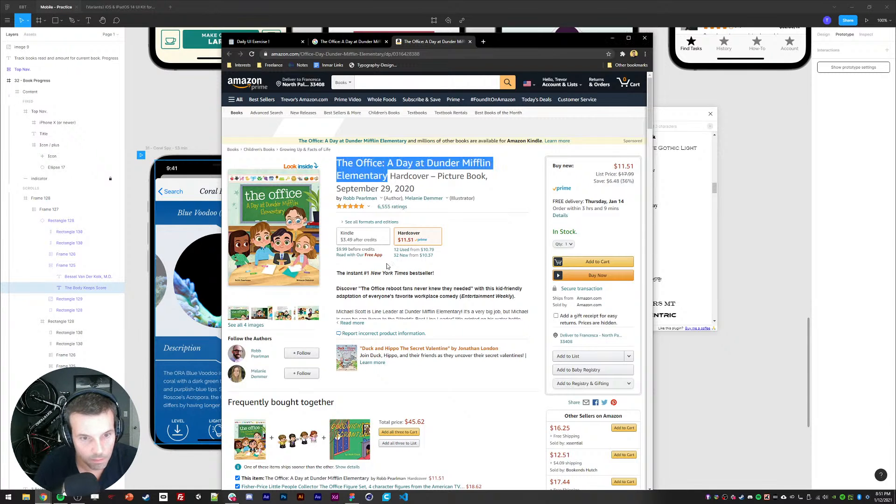
pyautogui.moveTo(368, 198)
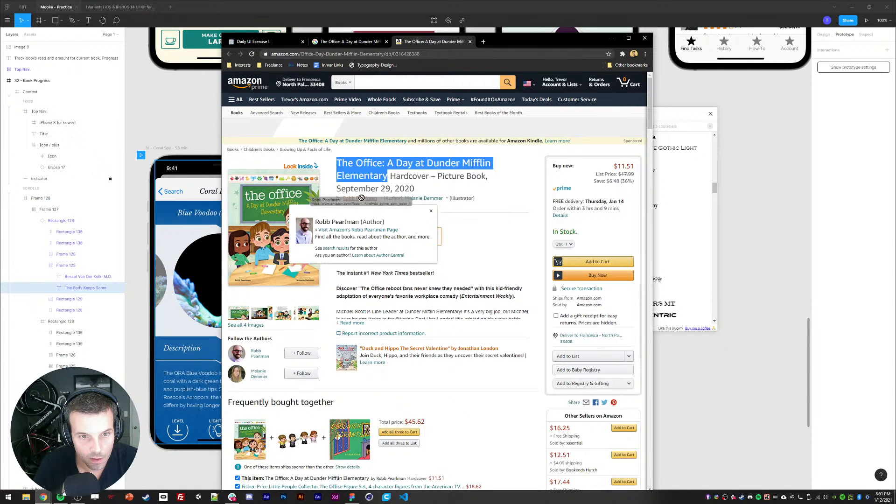
pyautogui.hotkey('alt', 'Tab')
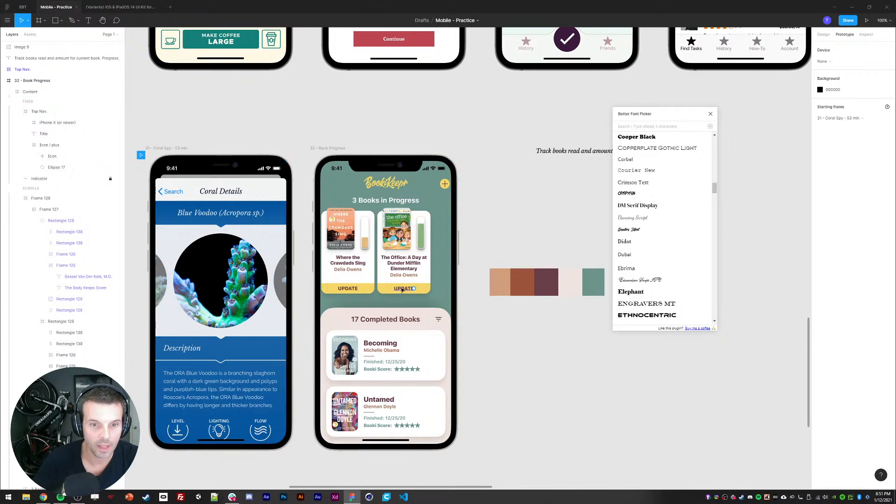
pyautogui.click(405, 275)
pyautogui.press('Return')
pyautogui.write('Robb Pearlman')
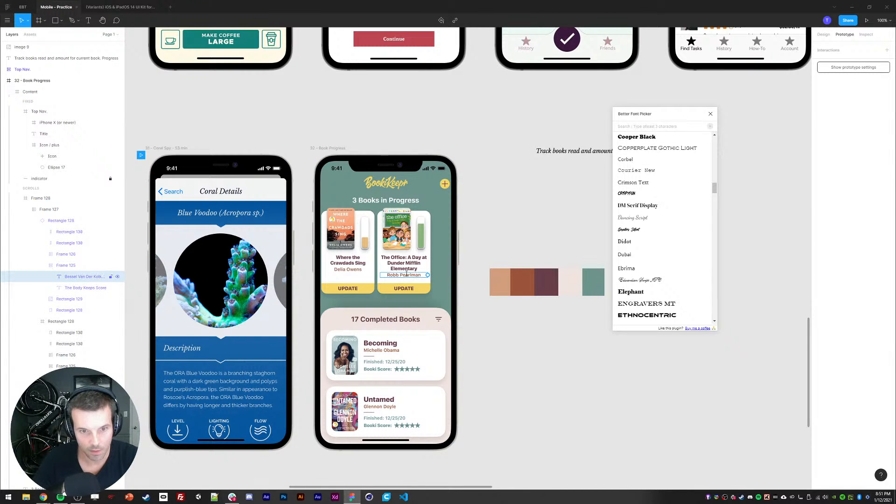
pyautogui.press('Escape')
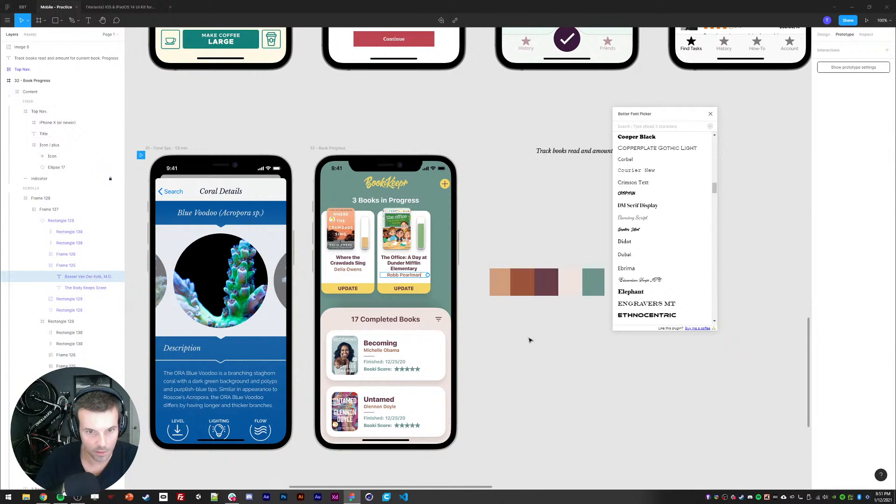
# - Shift the row of in-progress book cards slightly further left within its scrolling frame
pyautogui.click(530, 322)
pyautogui.moveTo(441, 288); pyautogui.dragTo(458, 291)
pyautogui.doubleClick(458, 292)
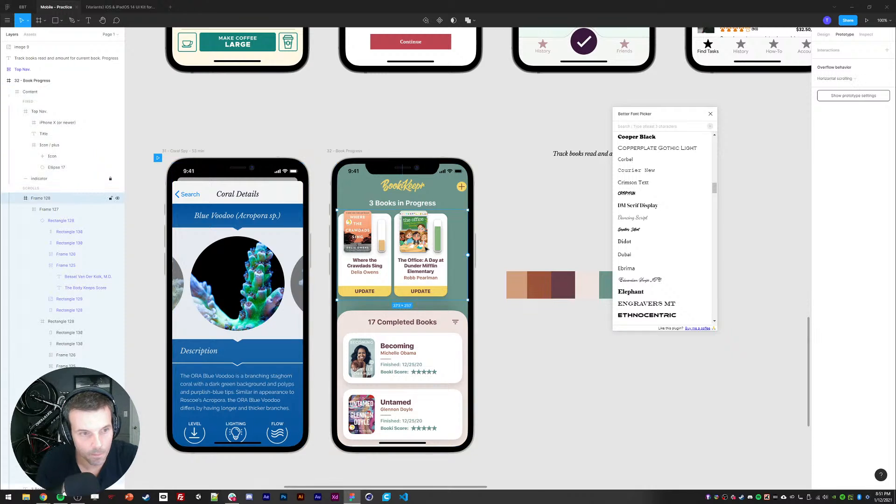
pyautogui.click(26, 210)
pyautogui.click(48, 210)
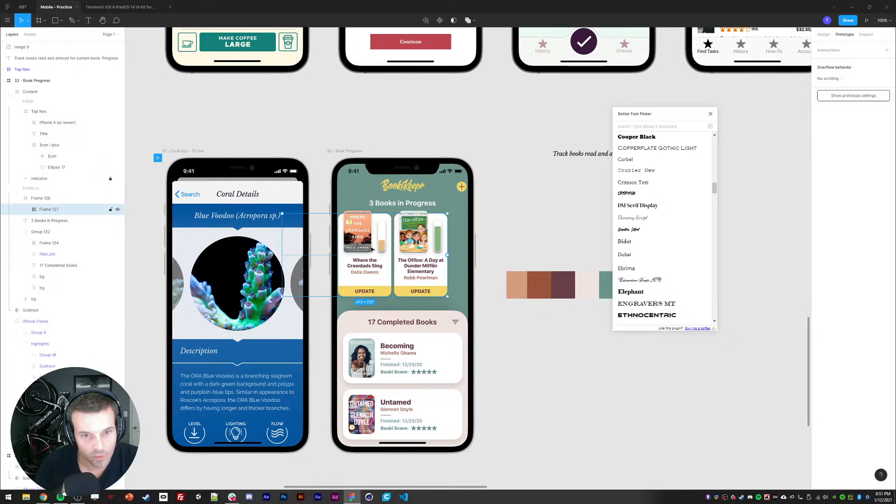
pyautogui.moveTo(372, 251)
pyautogui.mouseDown()
pyautogui.moveTo(427, 251)
pyautogui.moveTo(366, 251)
pyautogui.mouseUp()
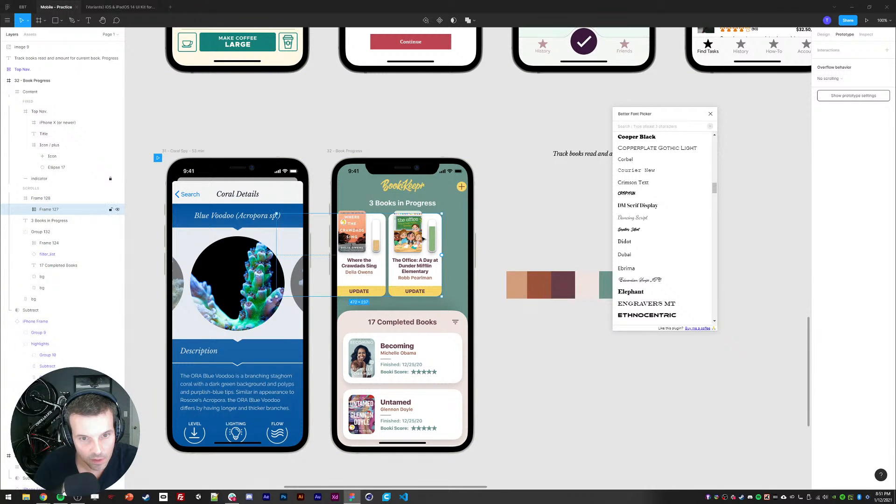
# - Detach the Office book card from its component so its parts can be edited independently
pyautogui.click(26, 209)
pyautogui.click(480, 236)
pyautogui.doubleClick(402, 231)
pyautogui.doubleClick(402, 231)
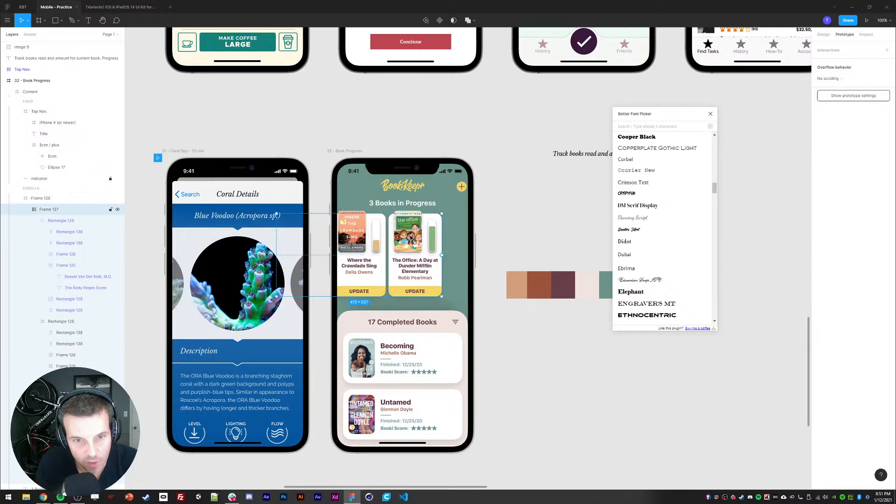
pyautogui.rightClick(402, 231)
pyautogui.click(404, 222)
pyautogui.doubleClick(405, 222)
pyautogui.rightClick(404, 221)
pyautogui.click(430, 360)
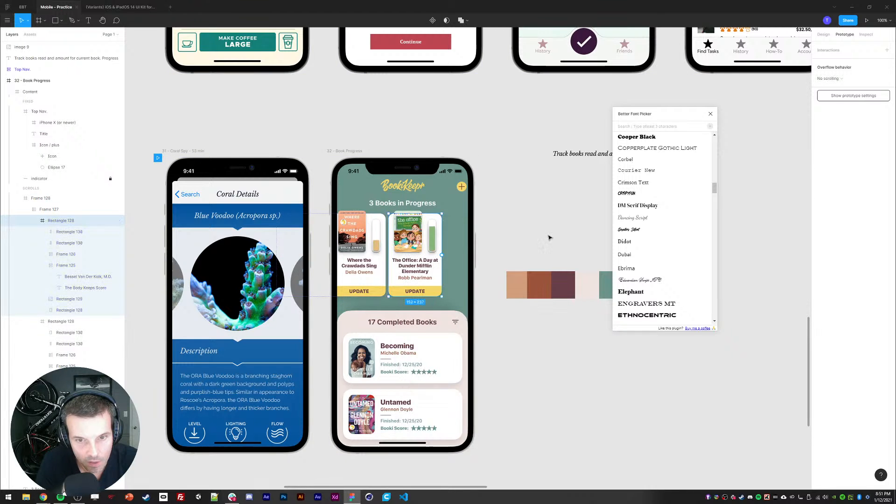
pyautogui.click(549, 238)
# - Shorten the Office card's progress fill to a height of 12 and raise the Crawdads card's fill to a height of 45
pyautogui.keyDown('ctrl'); pyautogui.click(435, 238); pyautogui.keyUp('ctrl')
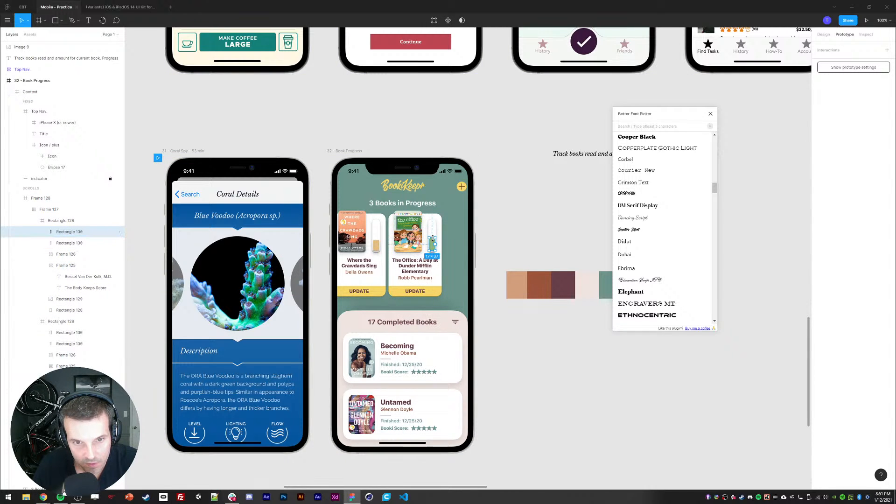
pyautogui.keyDown('ctrl'); pyautogui.click(376, 241); pyautogui.keyUp('ctrl')
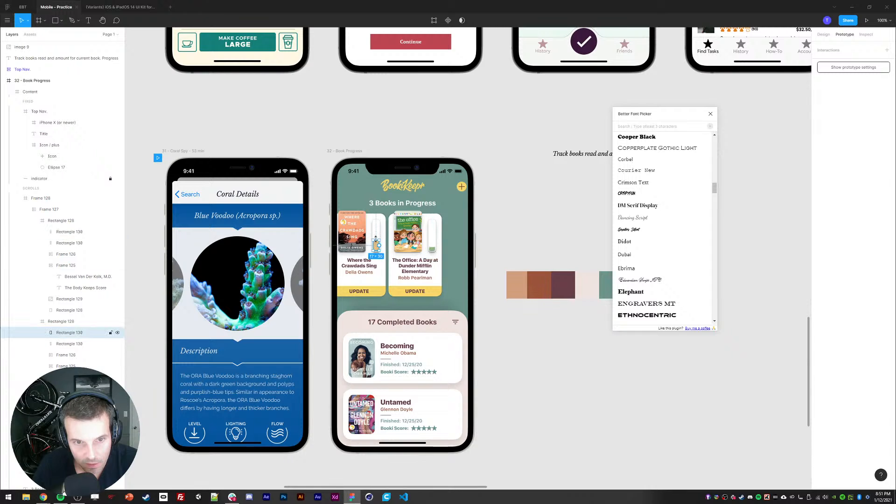
pyautogui.moveTo(376, 232); pyautogui.dragTo(376, 235)
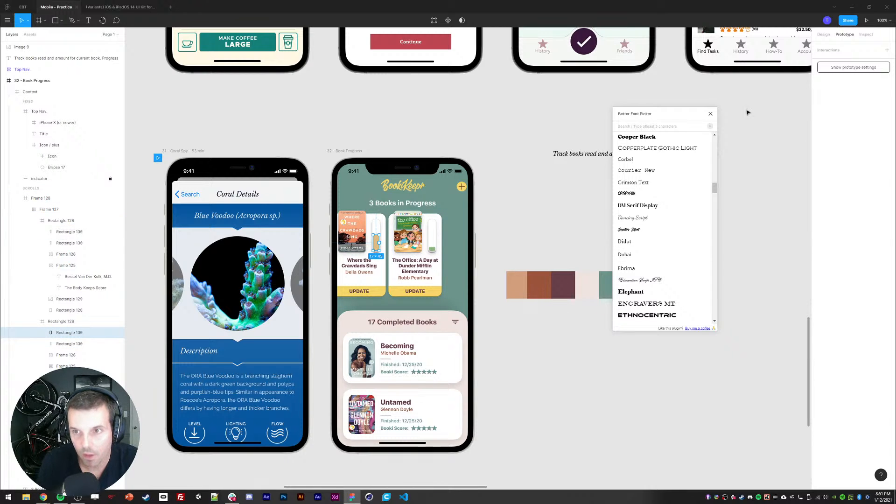
# - Recolor the Crawdads card's progress fill from orange to yellow, E4DA7F
pyautogui.click(828, 35)
pyautogui.click(820, 200)
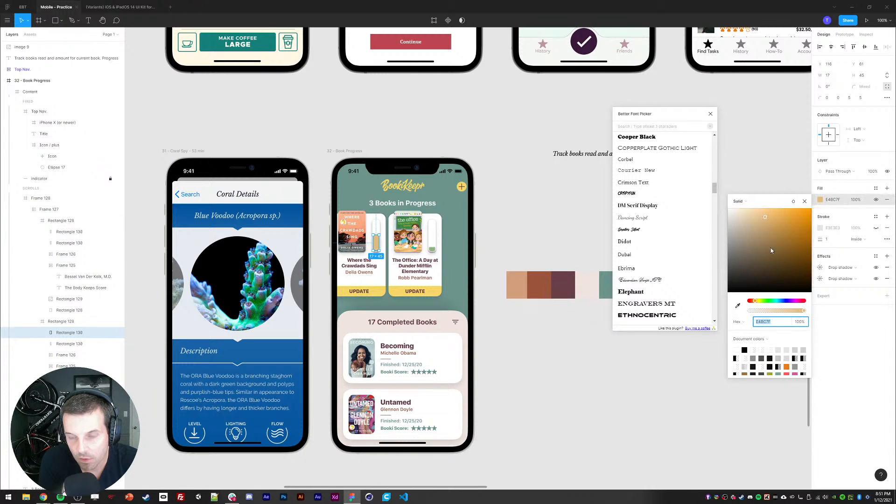
pyautogui.moveTo(757, 303); pyautogui.dragTo(760, 304)
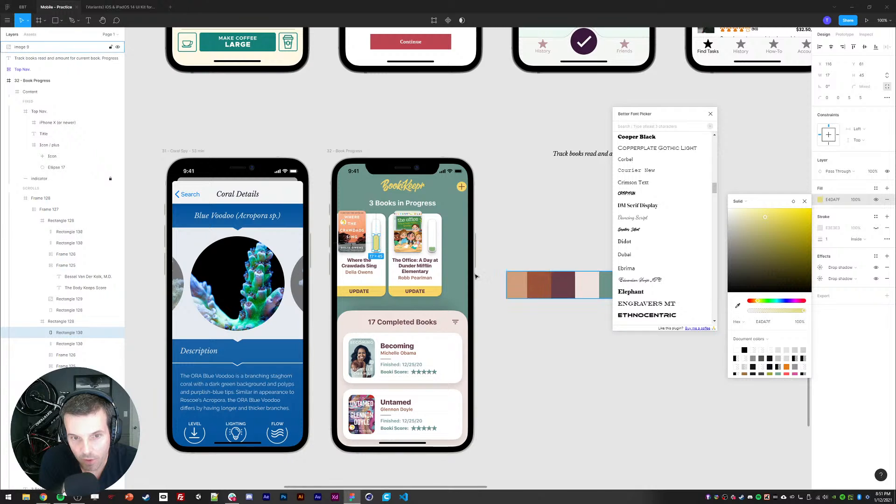
# - Recolor the Office card's short progress fill to a muted red
pyautogui.click(433, 250)
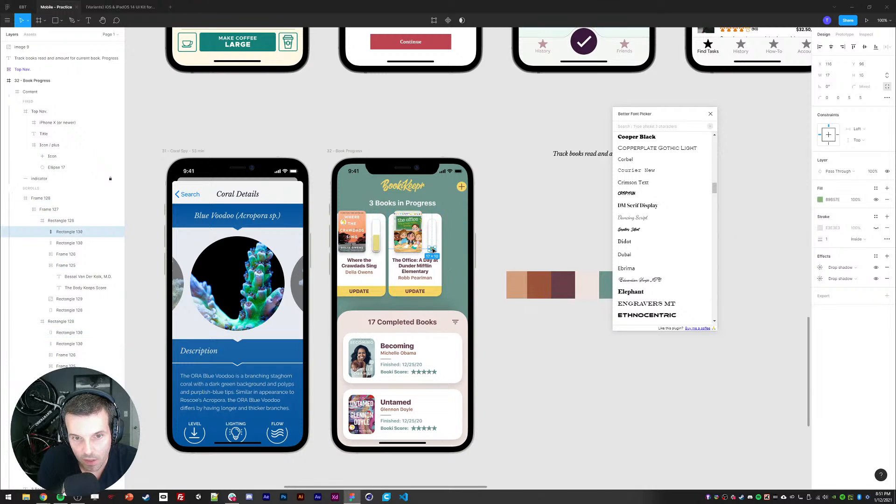
pyautogui.click(820, 200)
pyautogui.click(749, 301)
pyautogui.click(520, 208)
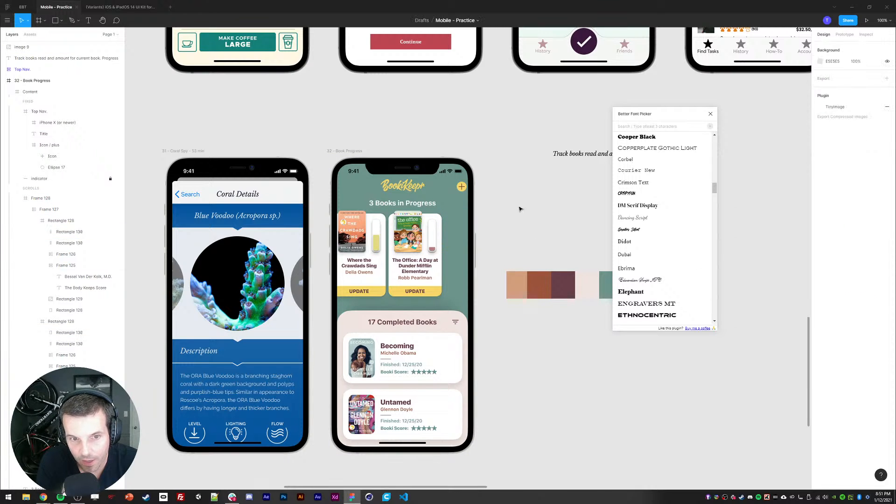
# - Collapse the three book card layers and slide the card row back right so the first card starts inside the screen's left margin
pyautogui.click(34, 221)
pyautogui.click(33, 232)
pyautogui.click(34, 243)
pyautogui.click(49, 209)
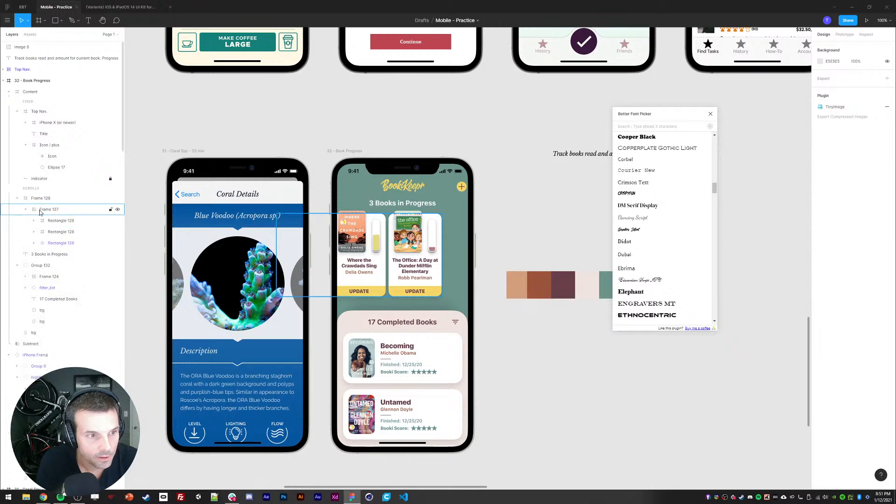
pyautogui.moveTo(373, 265); pyautogui.dragTo(455, 265)
pyautogui.click(291, 134)
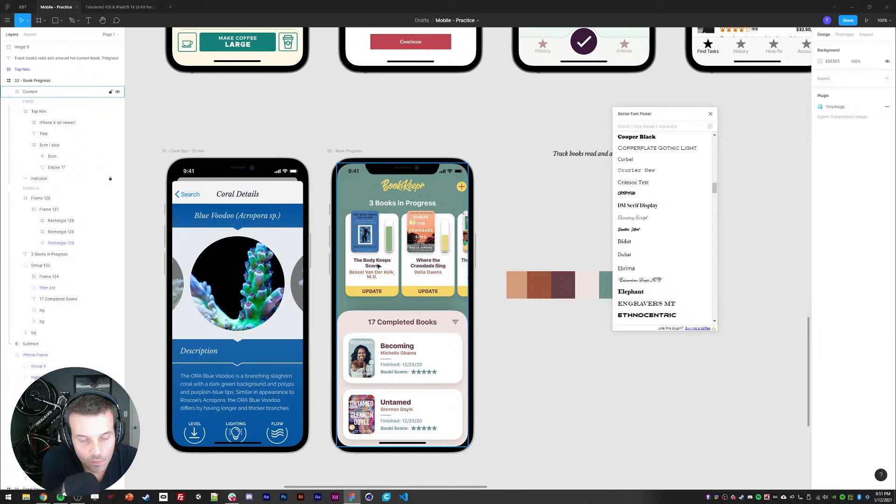
# - Fix the position of the card row's wrapping frame when scrolling
pyautogui.click(354, 262)
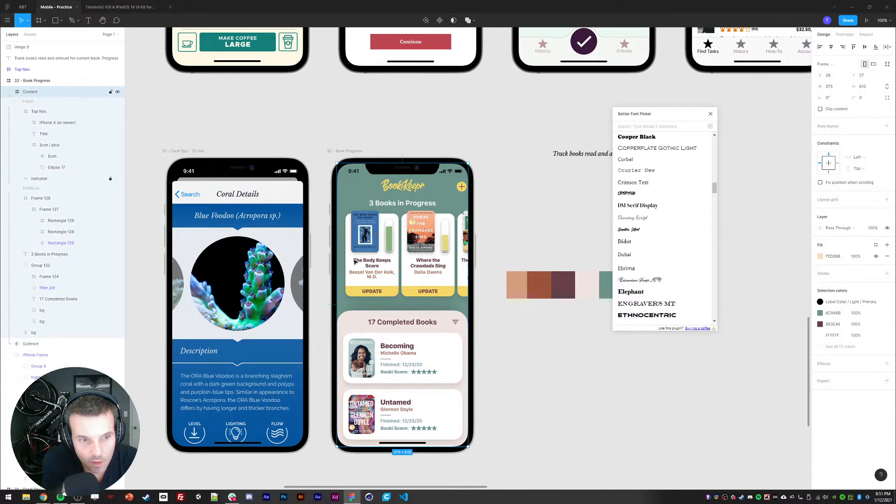
pyautogui.doubleClick(356, 263)
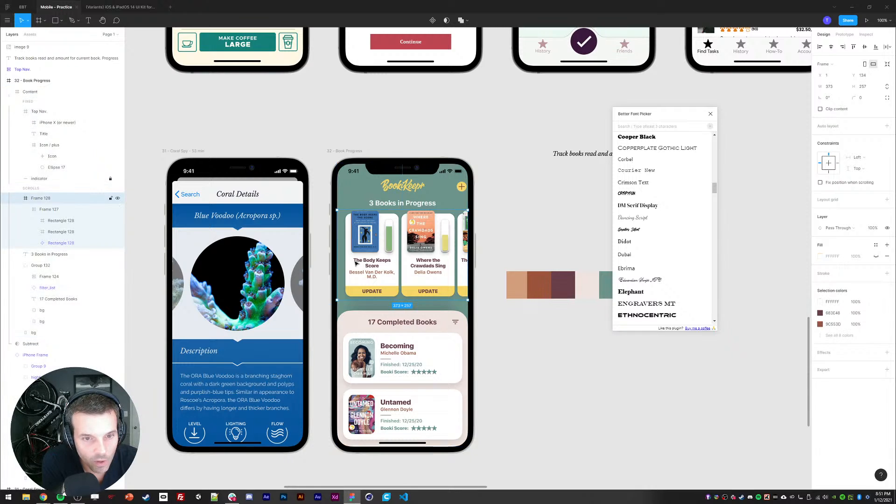
pyautogui.click(17, 198)
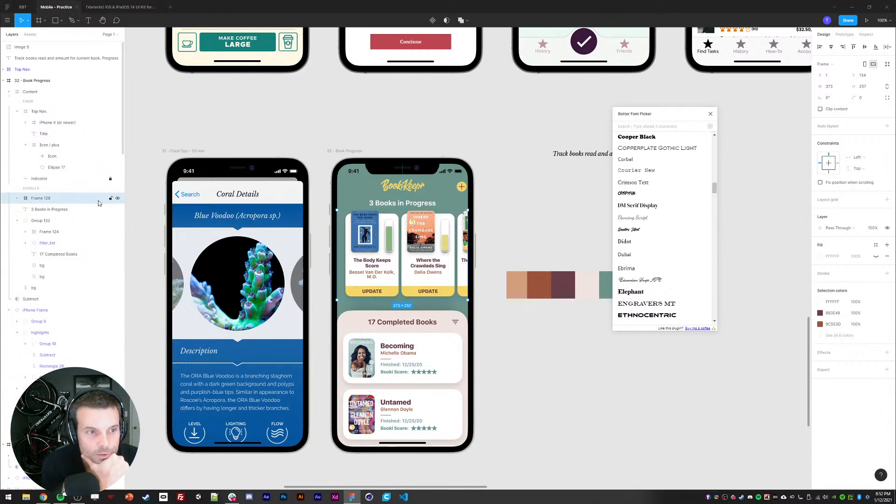
pyautogui.click(821, 183)
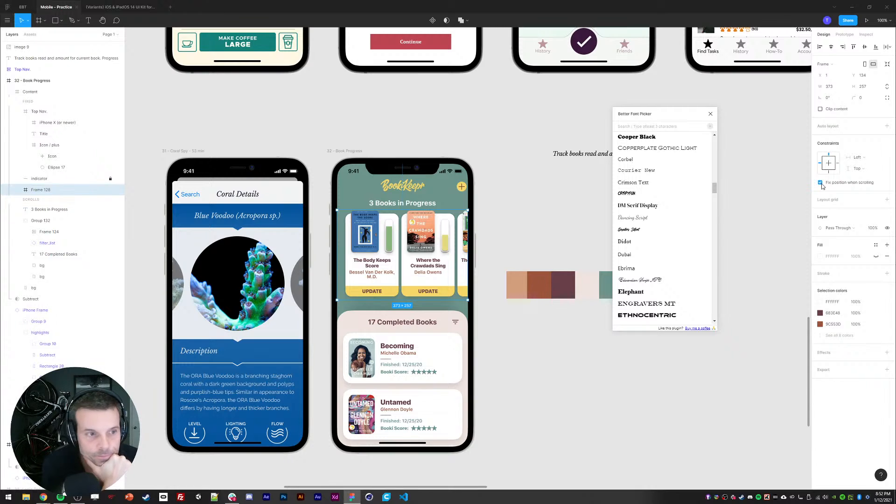
# - Collapse the completed-books group and top navigation layers, and fix the position of the "3 Books in Progress" heading when scrolling
pyautogui.click(16, 222)
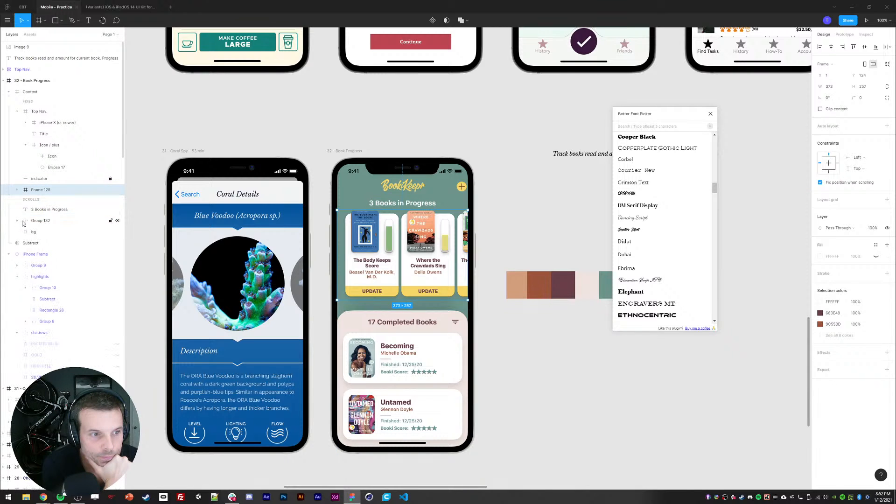
pyautogui.click(18, 112)
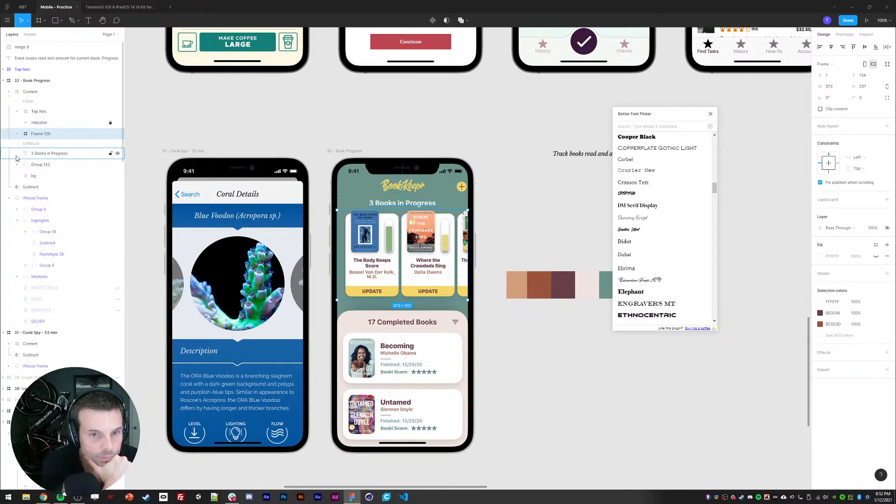
pyautogui.click(34, 156)
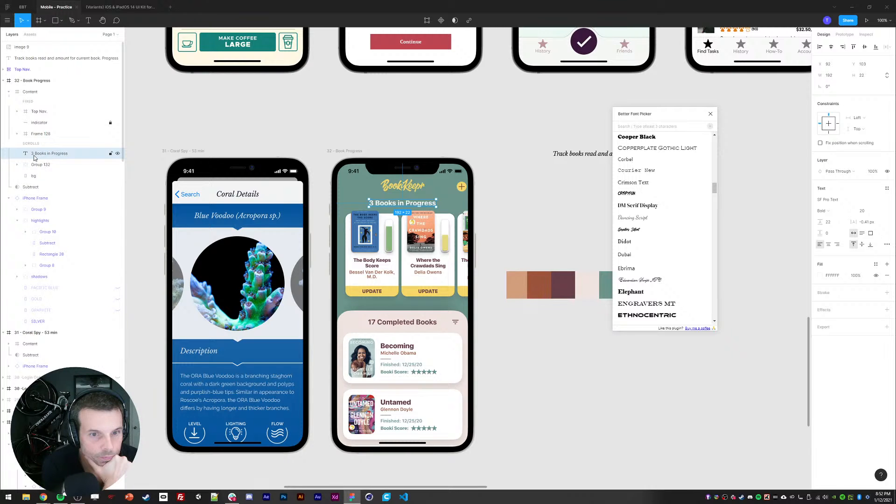
pyautogui.click(821, 143)
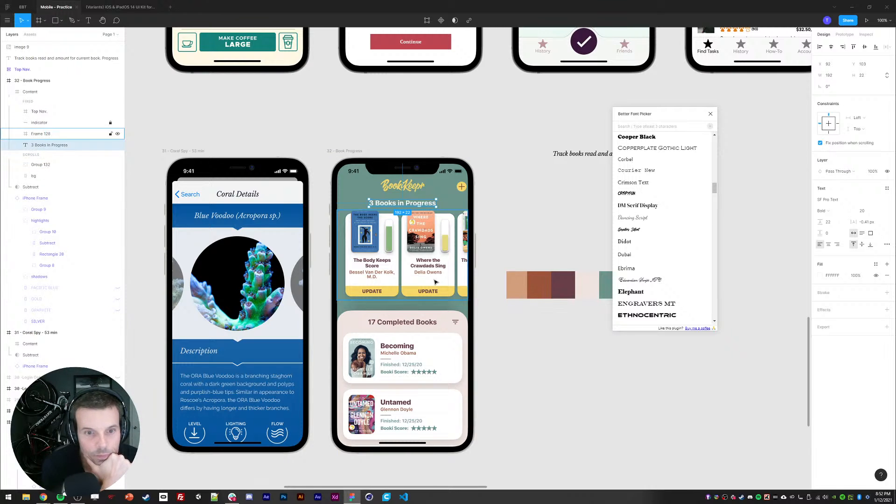
# - Extend the green background rectangle down past the completed-books group, to 375 × 1112
pyautogui.click(364, 320)
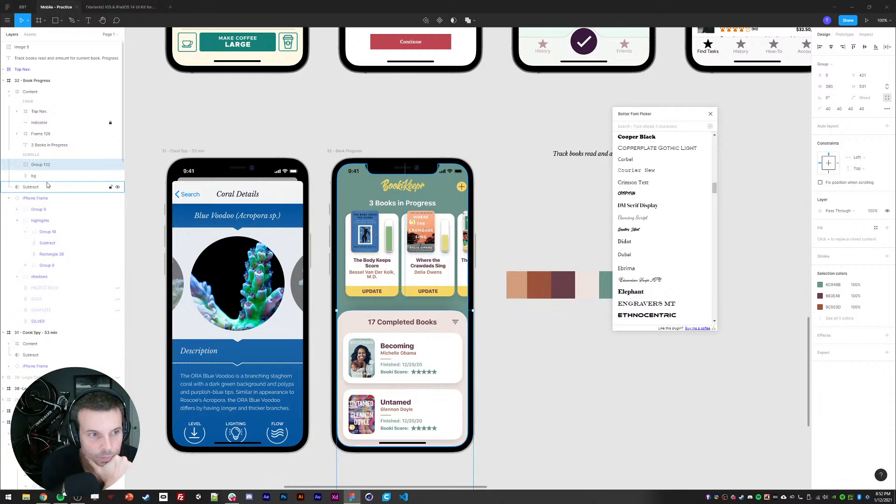
pyautogui.click(34, 176)
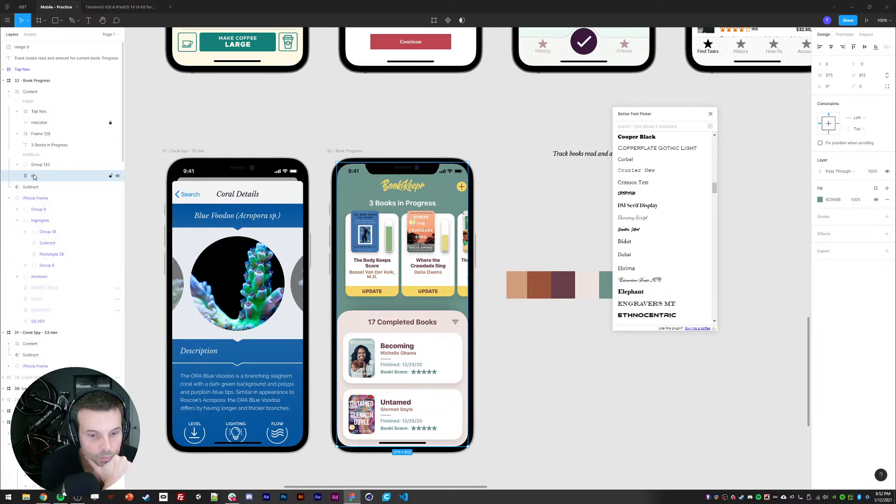
pyautogui.moveTo(327, 306); pyautogui.dragTo(293, 165)
pyautogui.click(47, 166)
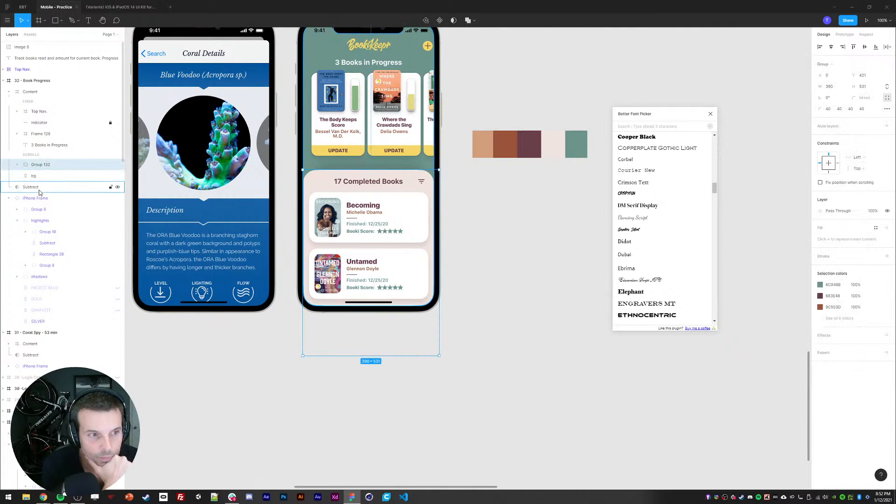
pyautogui.click(34, 176)
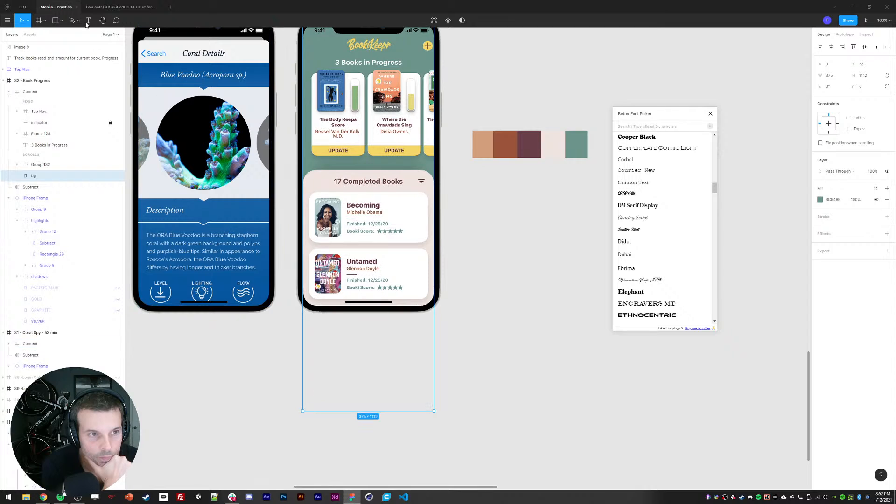
# - Make the 32 - Book Progress frame the prototype's starting frame and try to present the prototype
pyautogui.moveTo(448, 136); pyautogui.dragTo(488, 296)
pyautogui.click(844, 35)
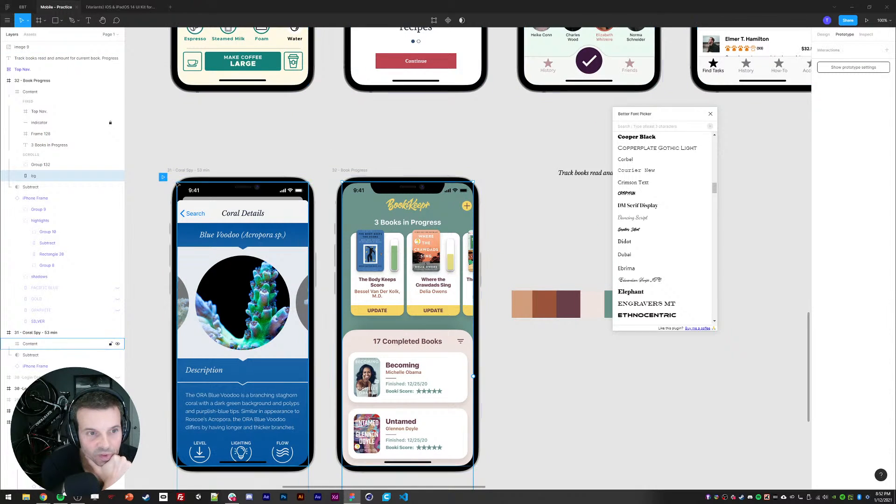
pyautogui.click(339, 190)
pyautogui.moveTo(335, 146); pyautogui.dragTo(328, 139)
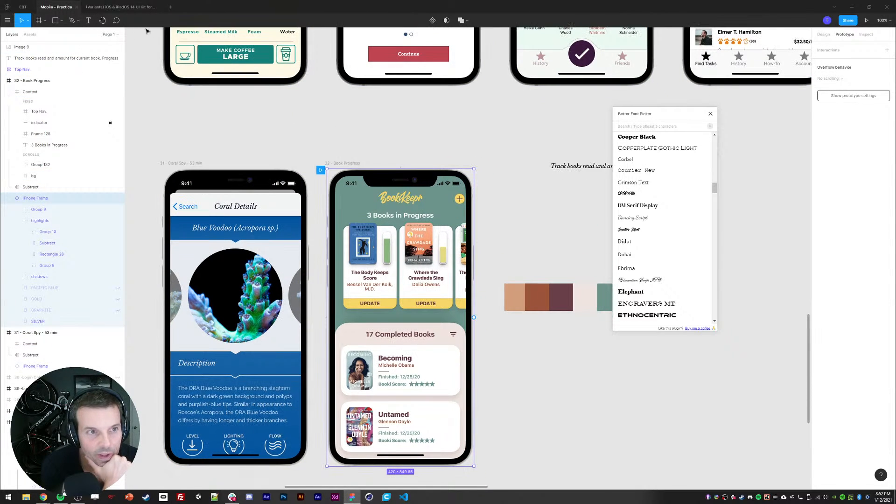
pyautogui.click(867, 20)
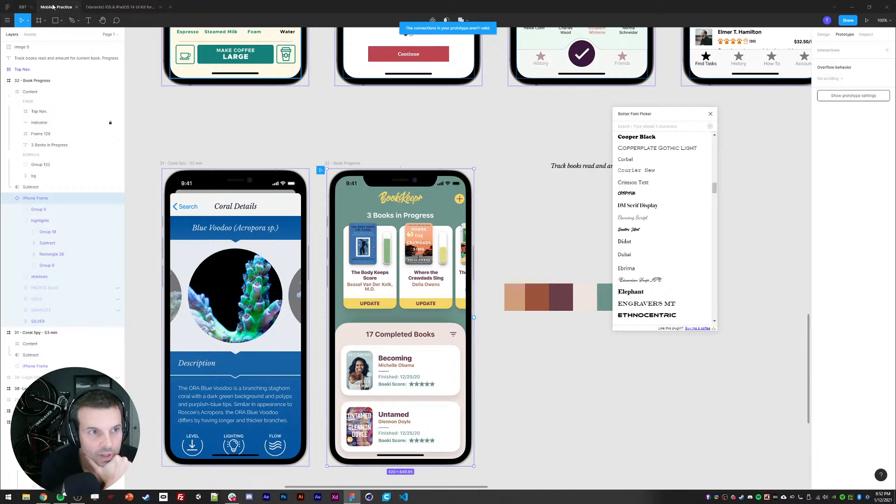
# - Collapse the 32 - Book Progress frame in the layer list
pyautogui.click(289, 138)
pyautogui.press('-')
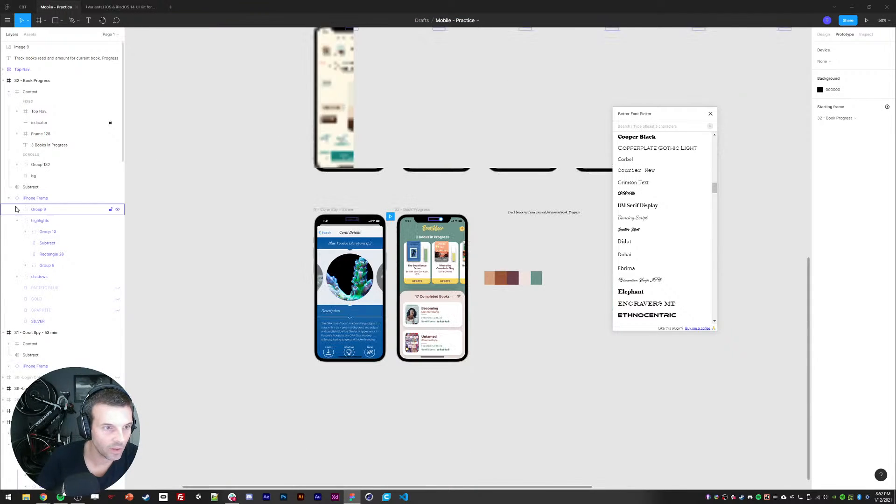
pyautogui.click(4, 80)
pyautogui.click(2, 93)
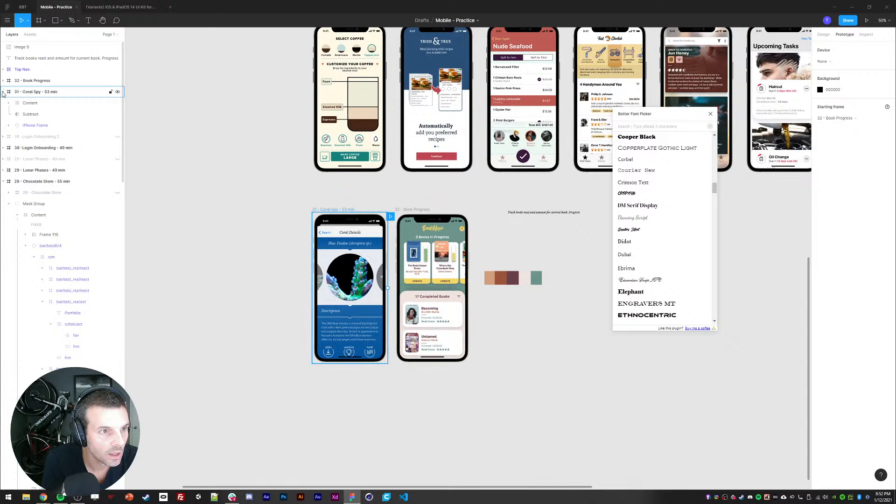
pyautogui.press('Escape')
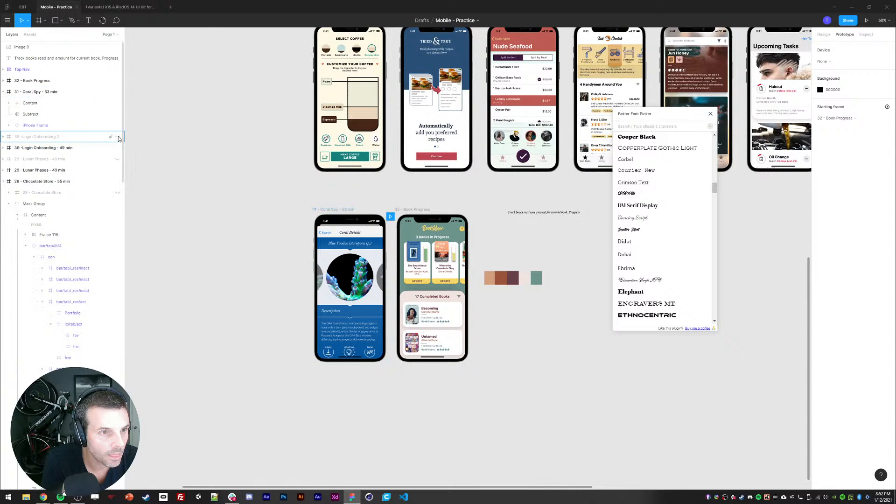
# - Unhide the hidden Login Onboarding 2, Lunar Phases, Chocolate Store and Last List Modal layers, and present the prototype again
pyautogui.click(117, 136)
pyautogui.click(117, 159)
pyautogui.click(118, 194)
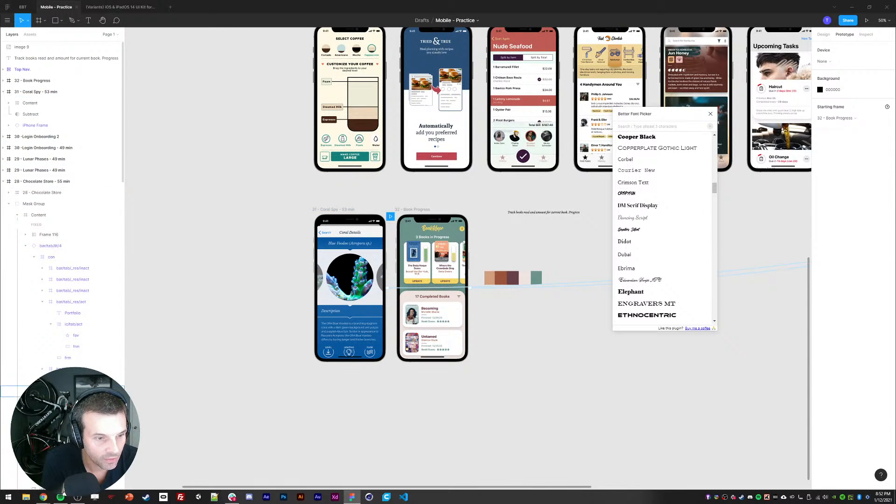
pyautogui.click(3, 181)
pyautogui.click(117, 203)
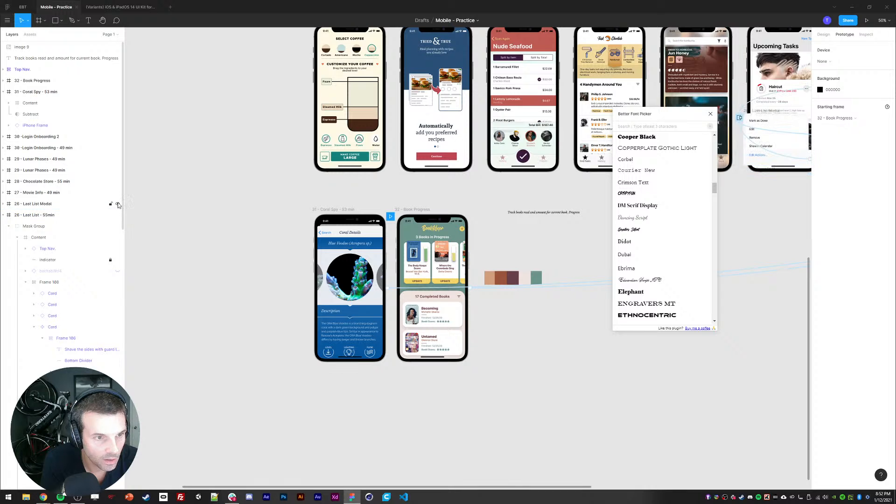
pyautogui.click(867, 20)
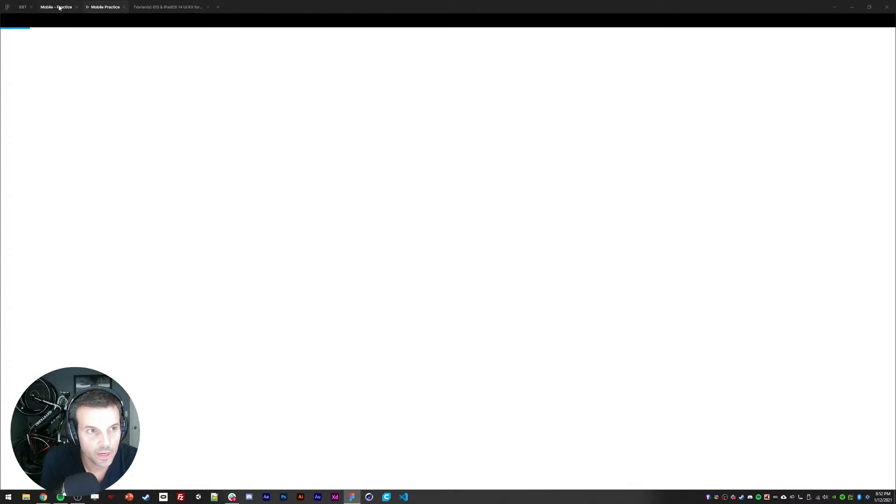
# - Return to the design file and delete the colour palette image and the brief text beside the Book Progress screen
pyautogui.click(56, 7)
pyautogui.hscroll(2, 221, 181)
pyautogui.scroll(-2, 414, 206)
pyautogui.hscroll(2, 414, 206)
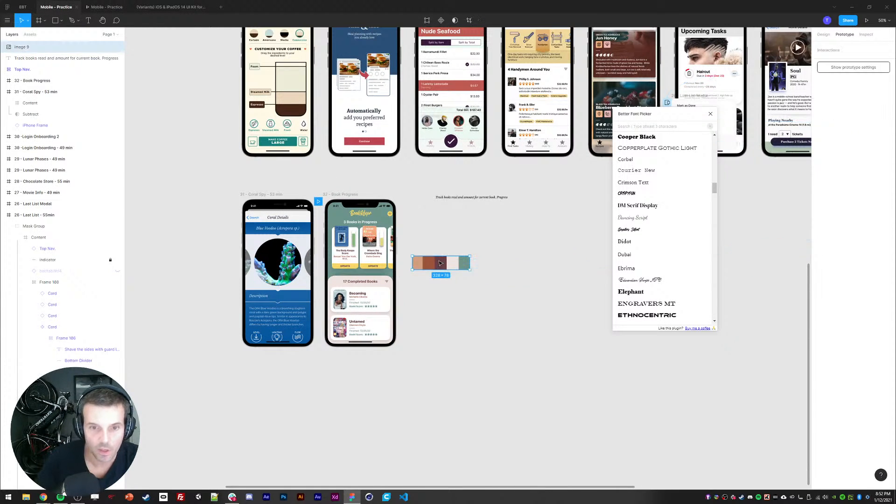
pyautogui.hotkey('shift', '0')
pyautogui.click(471, 136)
pyautogui.press('Delete')
pyautogui.hscroll(-2, 476, 214)
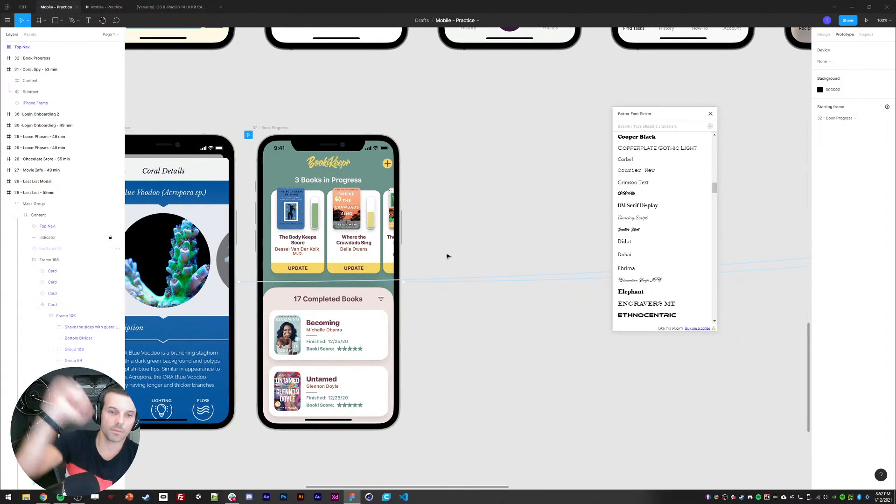
# - Test the vertical scrolling of the completed-books list behind the fixed card row in the presented prototype
pyautogui.click(44, 497)
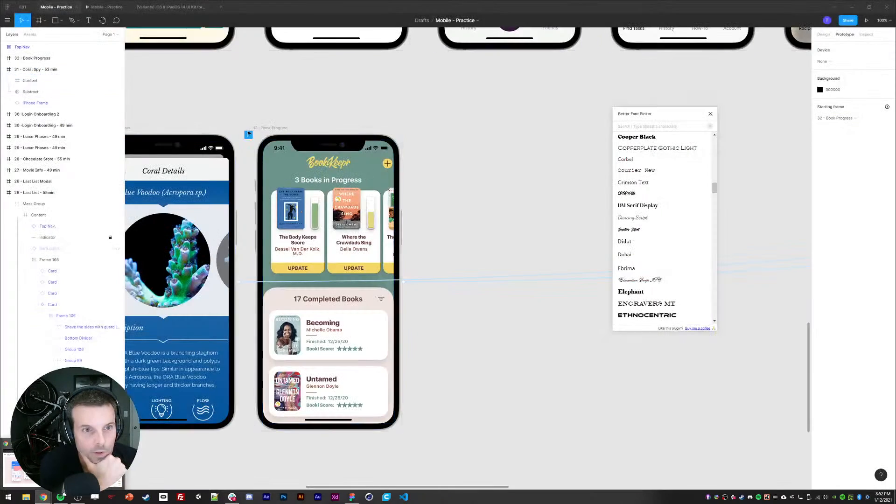
pyautogui.click(106, 7)
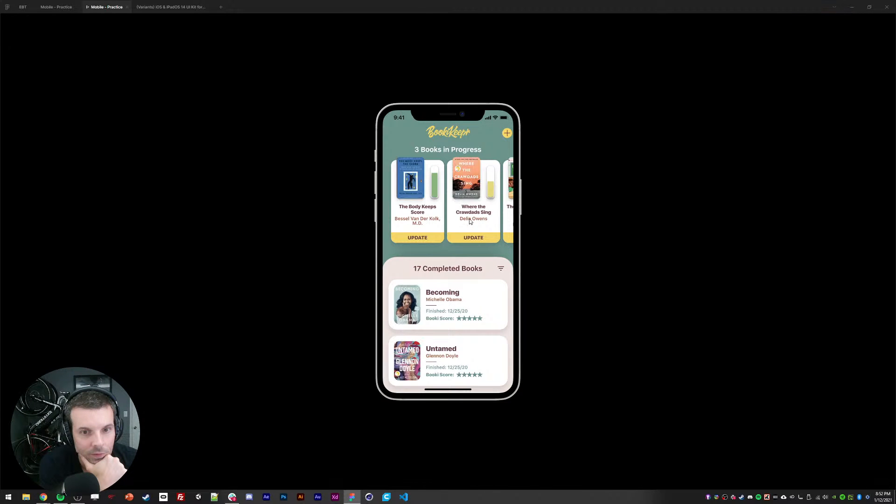
pyautogui.moveTo(480, 220); pyautogui.dragTo(484, 258)
pyautogui.scroll(-3, 463, 296)
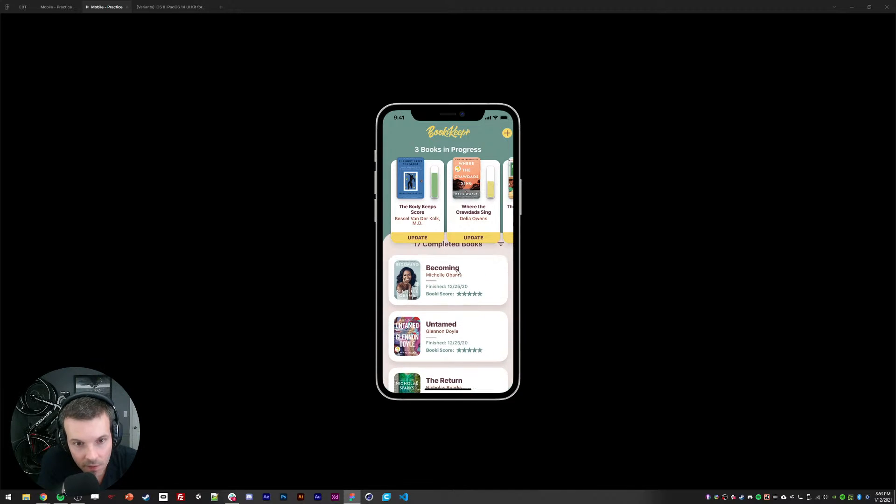
pyautogui.scroll(-3, 450, 263)
pyautogui.scroll(5, 439, 252)
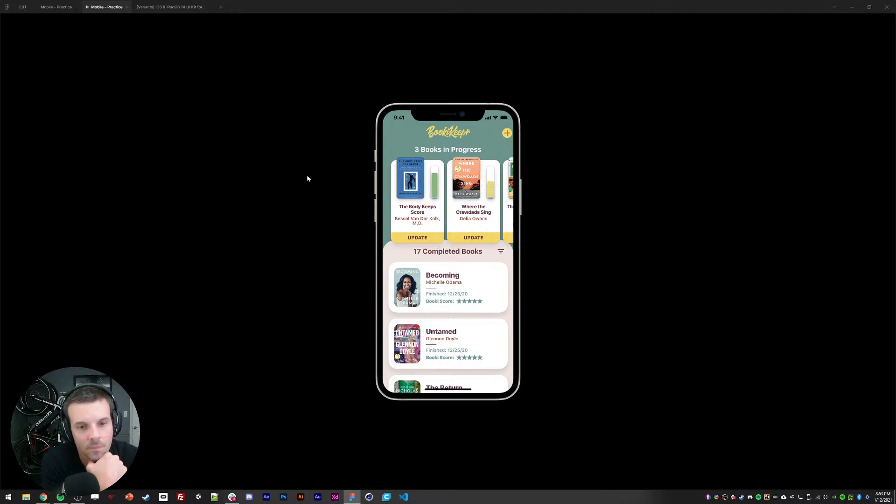
pyautogui.scroll(-2, 409, 305)
pyautogui.scroll(2, 420, 299)
pyautogui.scroll(-2, 444, 280)
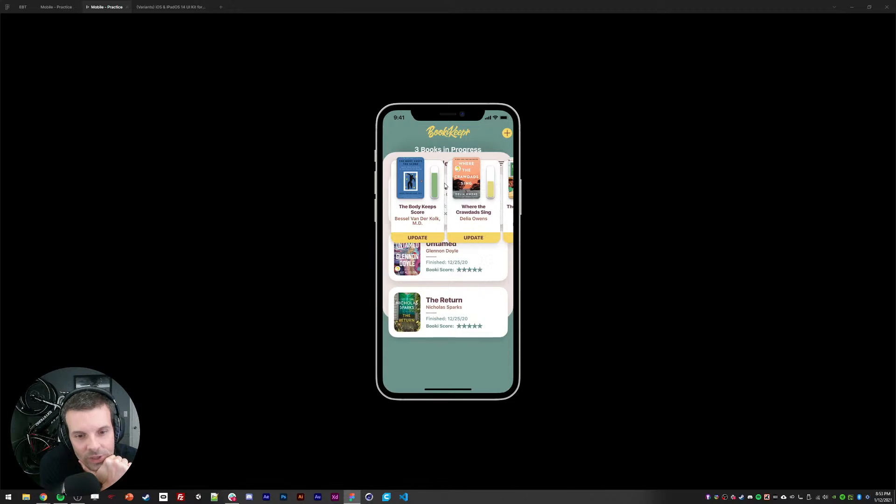
pyautogui.scroll(3, 456, 334)
pyautogui.moveTo(456, 331); pyautogui.dragTo(453, 284)
# - Return to the design file and check the overflow behavior of the Book Progress screen's Content frame
pyautogui.click(56, 6)
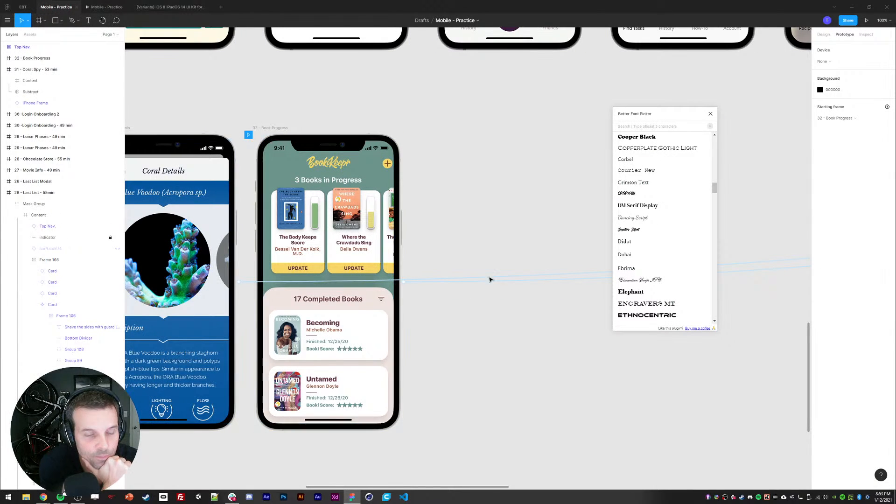
pyautogui.click(12, 145)
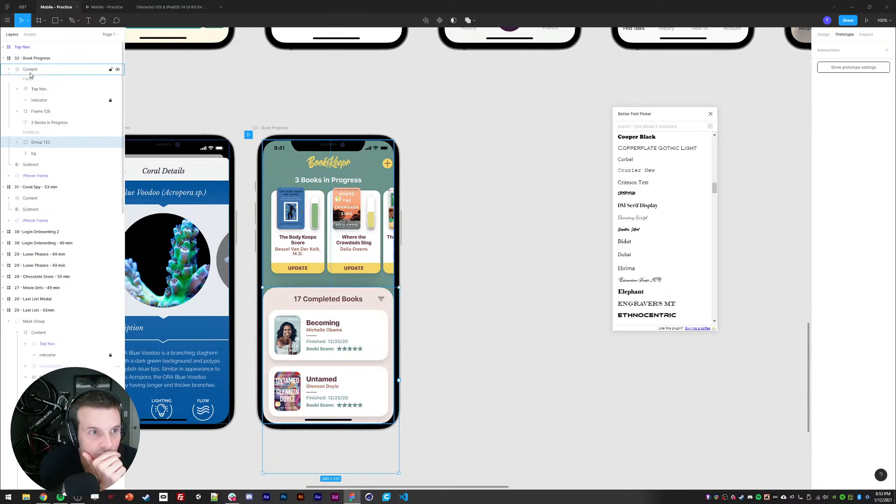
pyautogui.click(51, 70)
pyautogui.click(829, 79)
pyautogui.click(829, 79)
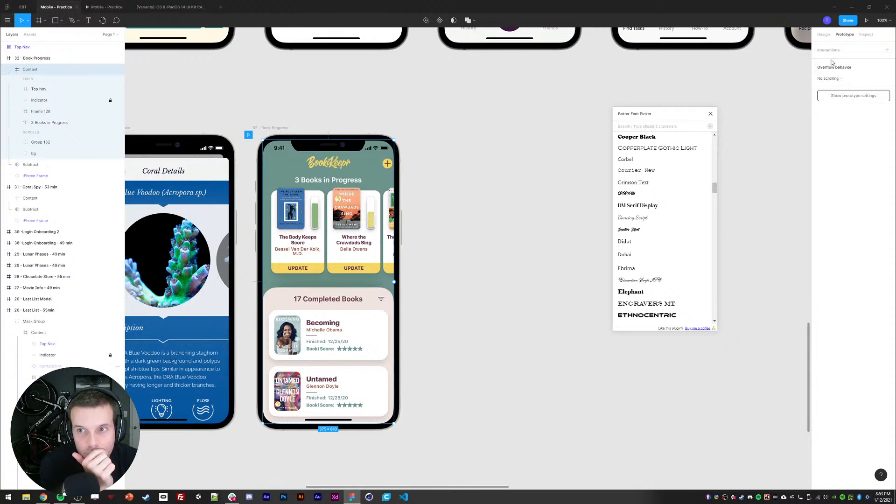
# - Wrap the completed-books group in its own frame and stretch that frame to the full height of the phone screen
pyautogui.click(40, 142)
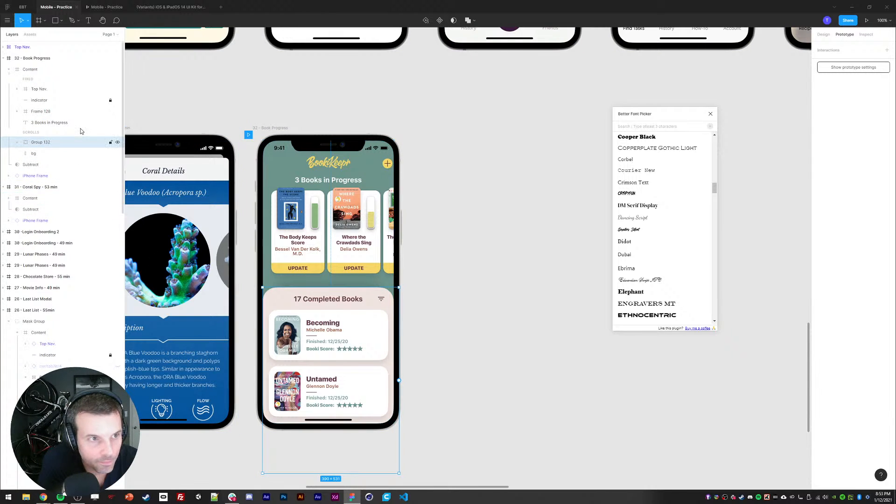
pyautogui.click(41, 21)
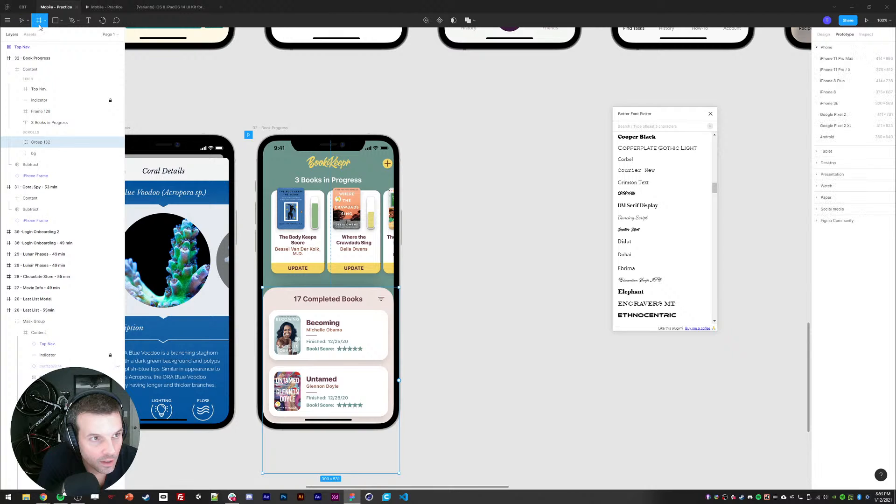
pyautogui.rightClick(37, 142)
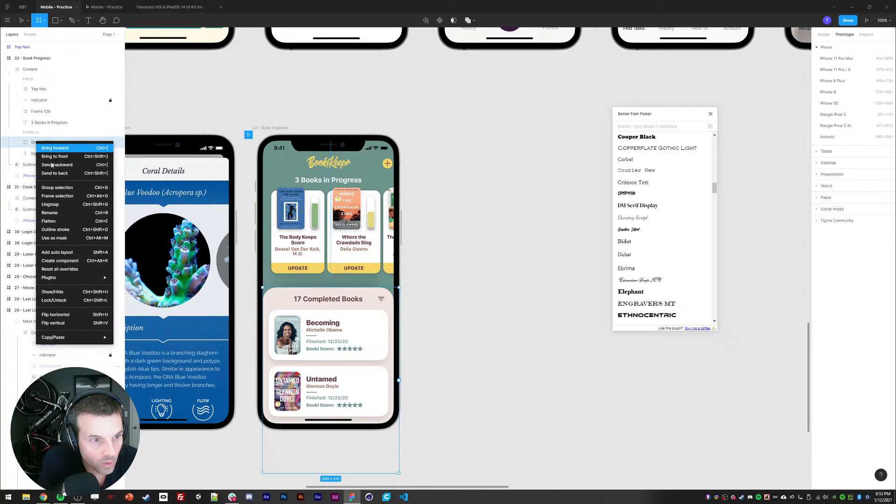
pyautogui.click(54, 196)
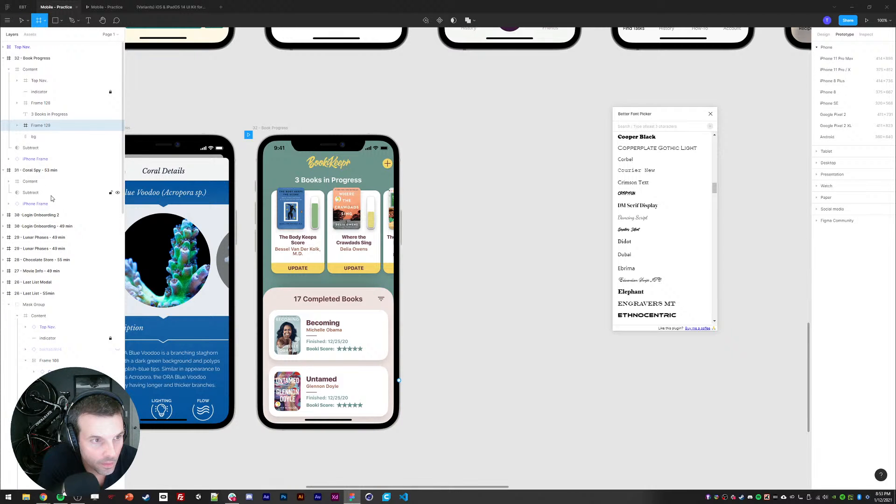
pyautogui.click(31, 129)
pyautogui.click(18, 126)
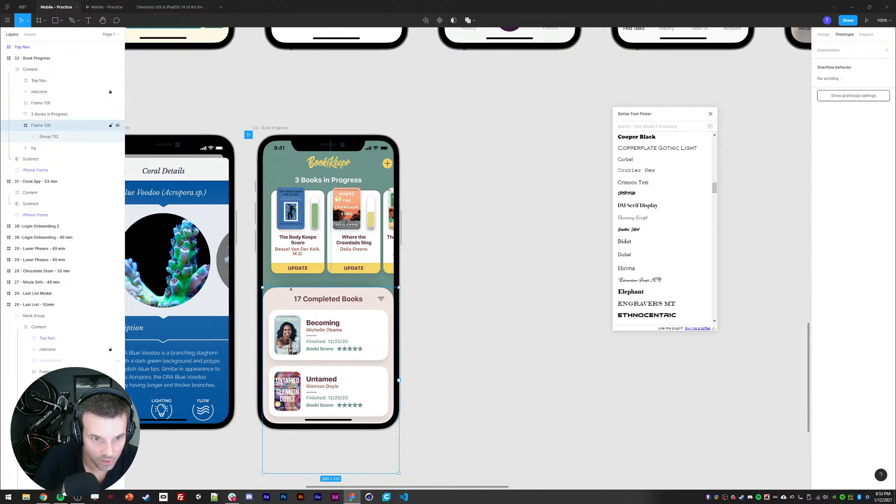
pyautogui.moveTo(300, 287); pyautogui.dragTo(288, 140)
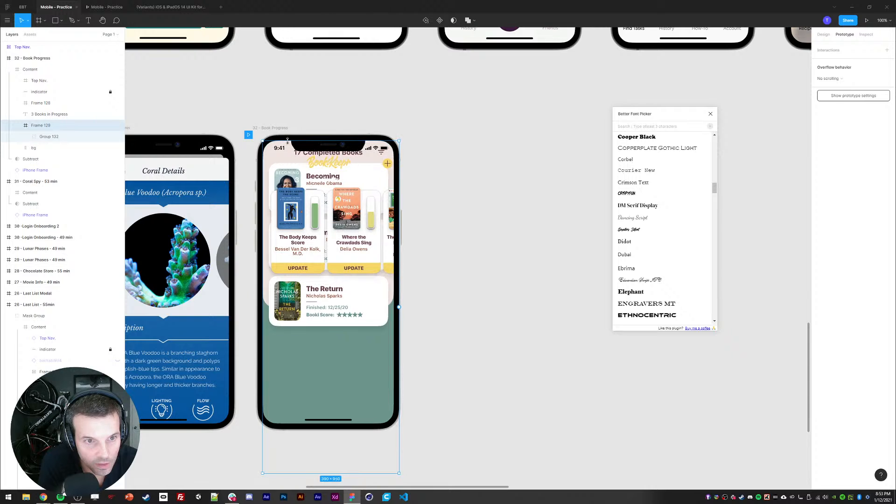
pyautogui.moveTo(306, 472); pyautogui.dragTo(315, 424)
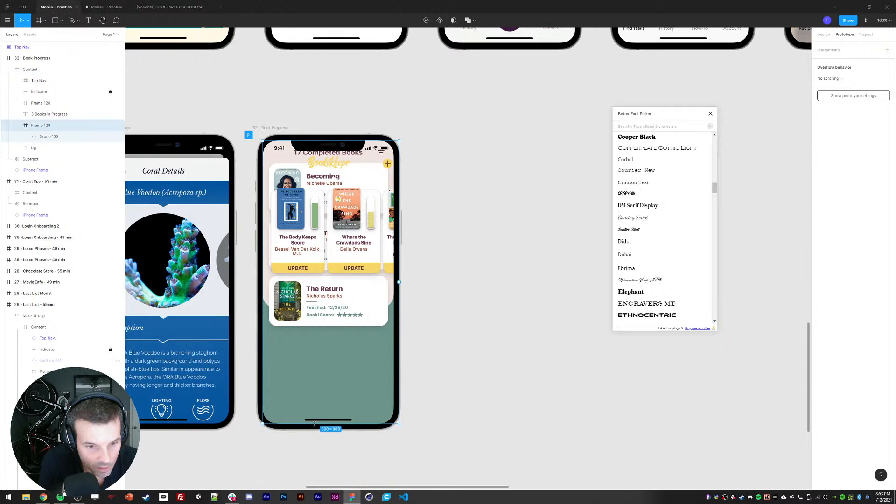
# - Move the completed-books group down inside its frame so it starts just below the in-progress card row
pyautogui.click(49, 137)
pyautogui.moveTo(302, 229); pyautogui.dragTo(302, 254)
pyautogui.hotkey('shift', 'Down')
pyautogui.hotkey('shift', 'Down')
pyautogui.hotkey('shift', 'Down')
pyautogui.hotkey('shift', 'Down')
pyautogui.hotkey('shift', 'Down')
pyautogui.hotkey('shift', 'Down')
pyautogui.hotkey('shift', 'Down')
pyautogui.hotkey('shift', 'Down')
pyautogui.hotkey('shift', 'Down')
pyautogui.hotkey('shift', 'Down')
pyautogui.hotkey('shift', 'Down')
pyautogui.hotkey('shift', 'Down')
pyautogui.hotkey('shift', 'Down')
pyautogui.hotkey('shift', 'Down')
pyautogui.hotkey('shift', 'Down')
pyautogui.hotkey('shift', 'Down')
pyautogui.hotkey('shift', 'Down')
pyautogui.hotkey('shift', 'Down')
pyautogui.hotkey('shift', 'Down')
pyautogui.hotkey('shift', 'Down')
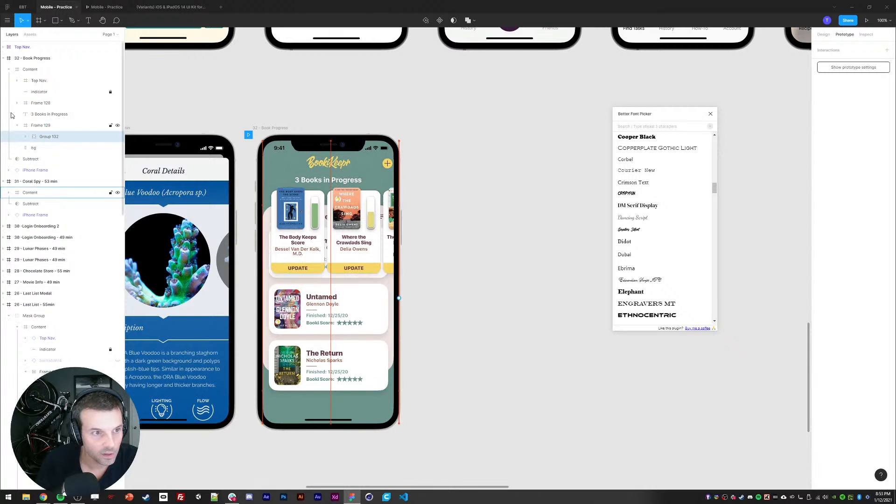
pyautogui.hotkey('shift', 'Up')
pyautogui.hotkey('shift', 'Up')
pyautogui.hotkey('shift', 'Up')
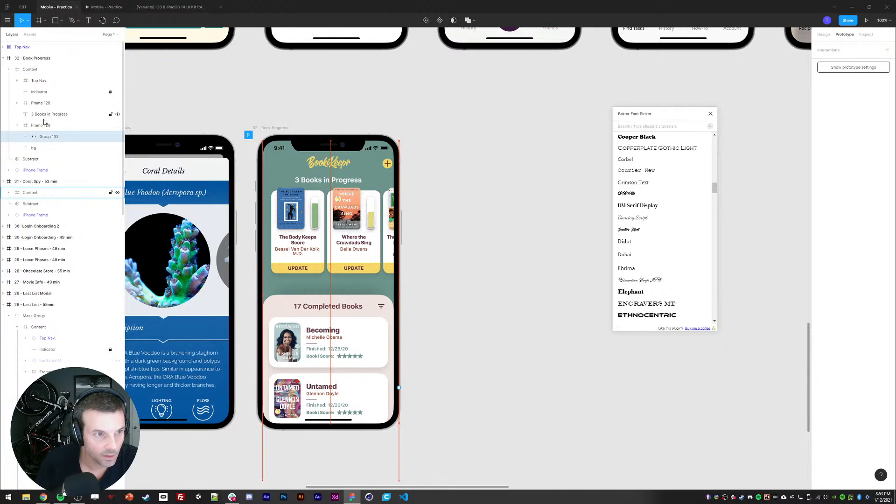
# - Bring the completed-books frame to the front of the Content frame and place the home indicator above it
pyautogui.click(18, 125)
pyautogui.moveTo(39, 127); pyautogui.dragTo(35, 81)
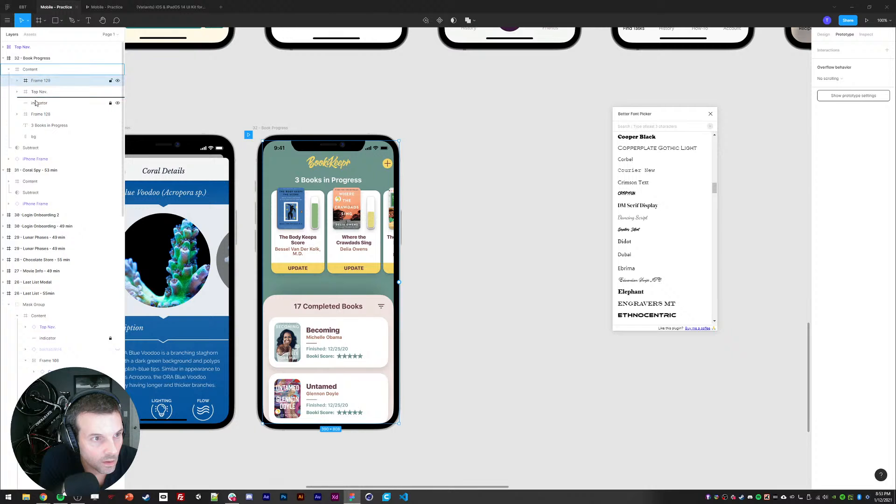
pyautogui.click(37, 103)
pyautogui.moveTo(41, 106); pyautogui.dragTo(40, 81)
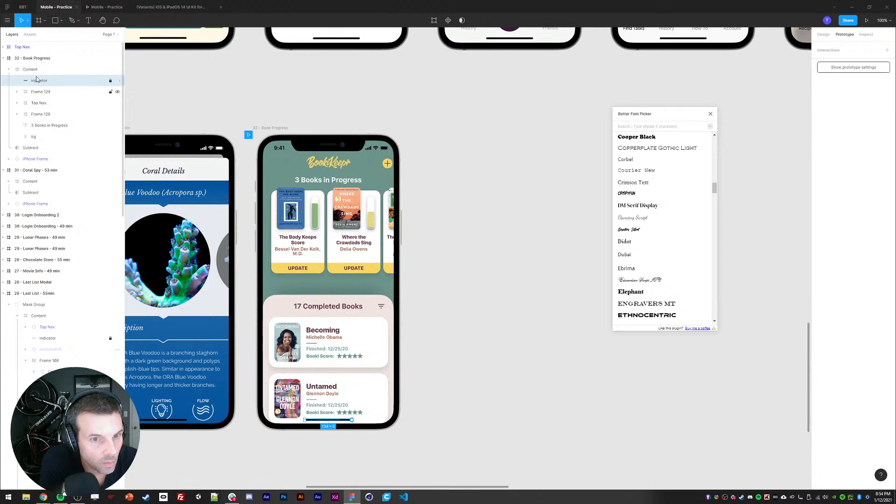
# - Move the iPhone X status bar out of Top Nav to the front of the Content frame and preview the prototype
pyautogui.click(42, 104)
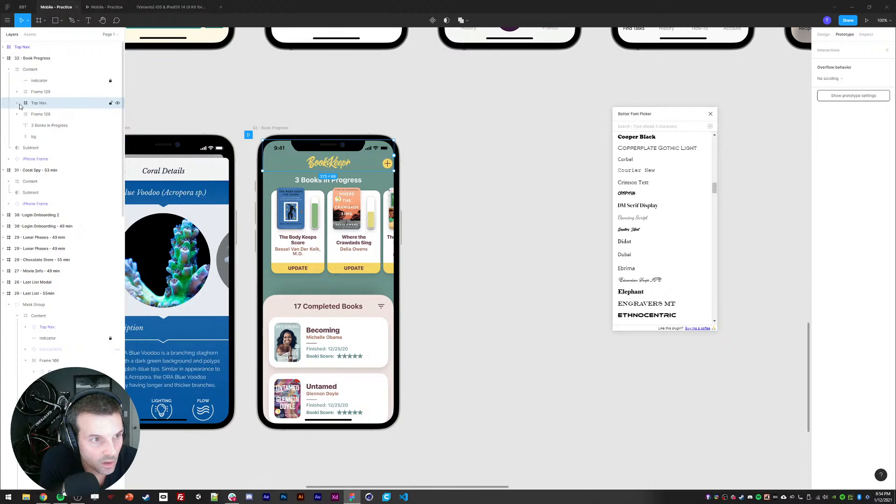
pyautogui.click(19, 103)
pyautogui.click(48, 115)
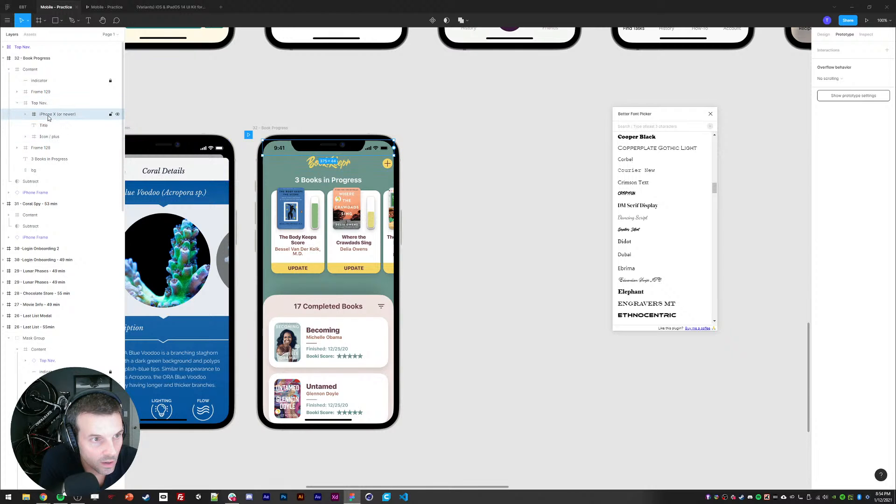
pyautogui.moveTo(49, 115); pyautogui.dragTo(46, 75)
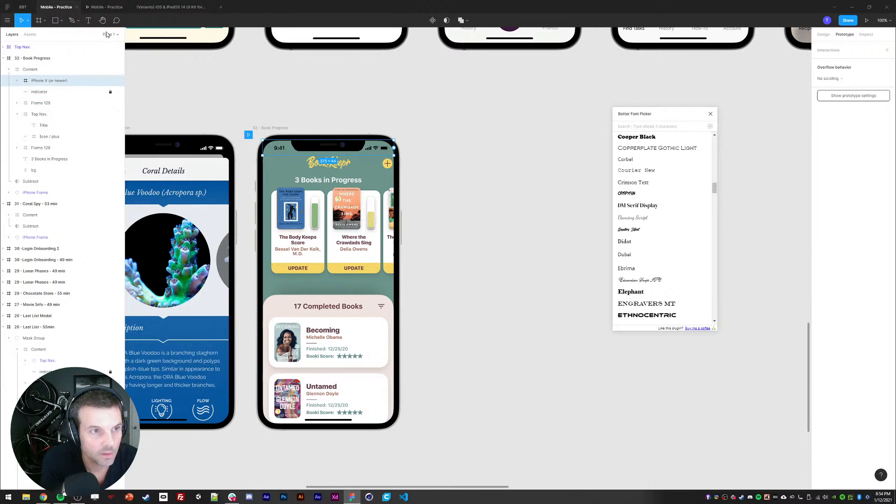
pyautogui.click(106, 6)
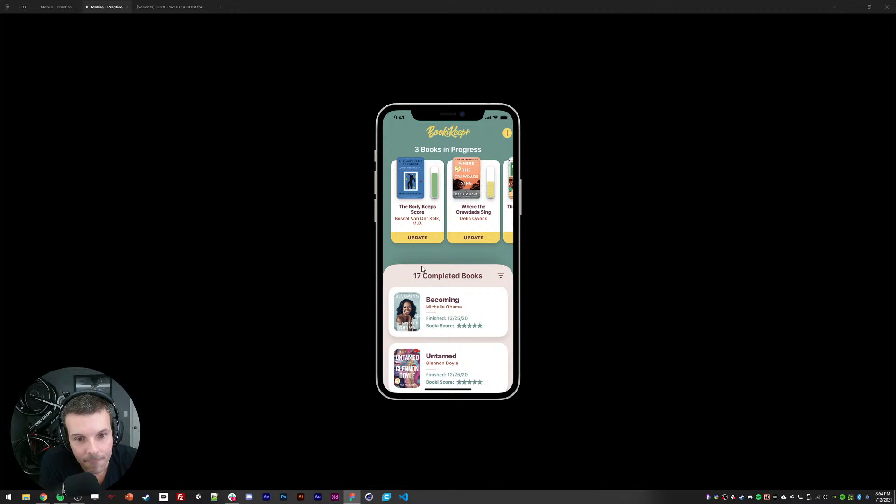
pyautogui.click(56, 6)
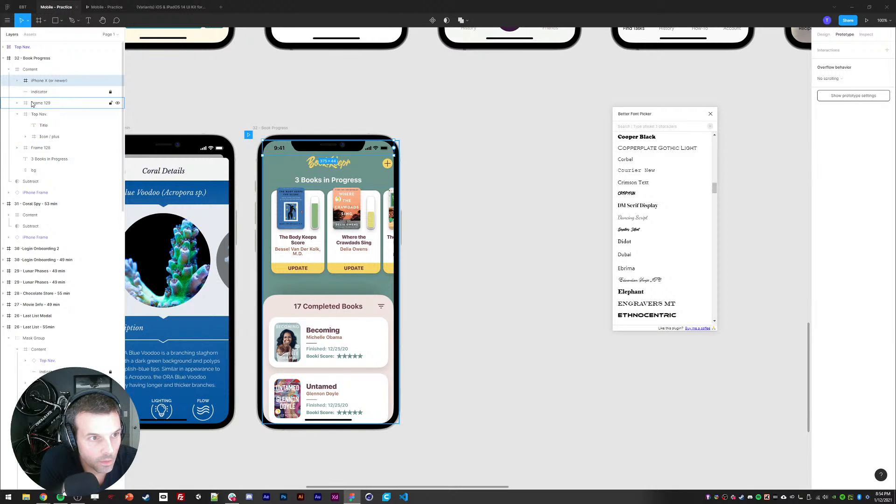
# - Set the completed-books frame (Frame 129) to vertical scrolling and test the list's scrolling in the prototype preview
pyautogui.click(31, 104)
pyautogui.click(828, 80)
pyautogui.click(836, 99)
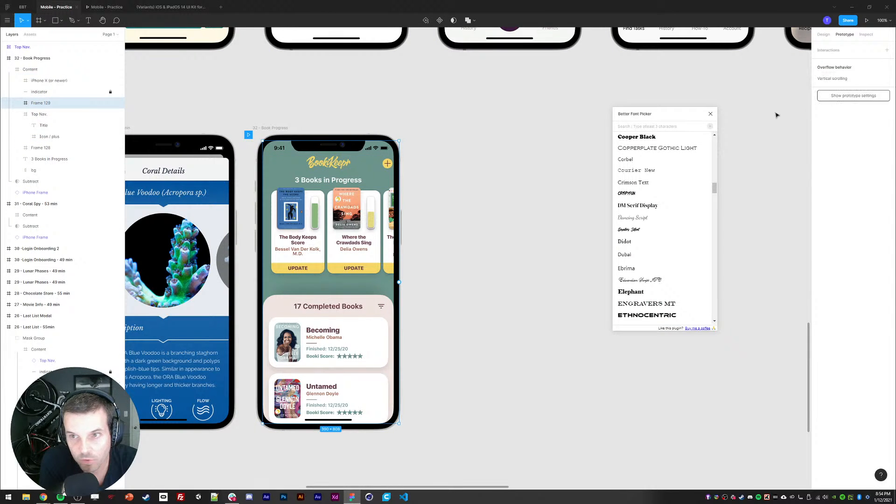
pyautogui.click(107, 6)
pyautogui.scroll(-3, 438, 280)
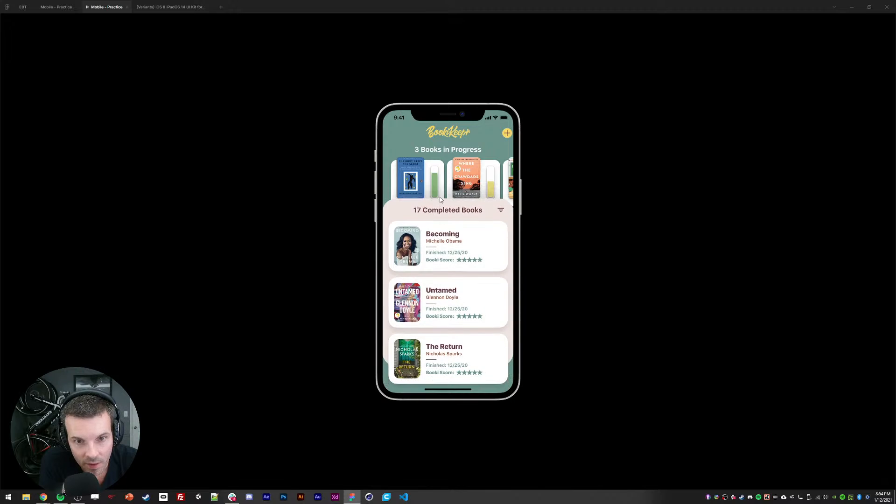
pyautogui.scroll(3, 439, 270)
pyautogui.click(56, 7)
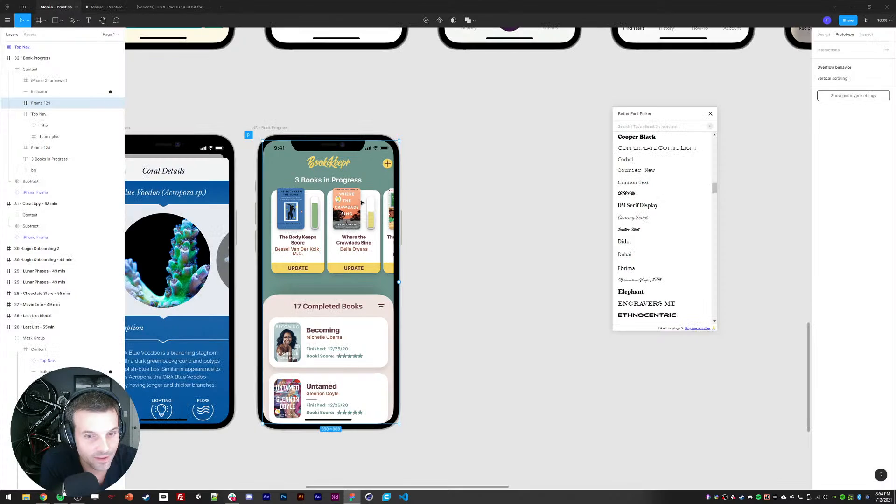
# - Duplicate the set of three book cards inside the completed-books list twice so the list holds nine cards
pyautogui.scroll(-3, 381, 291)
pyautogui.hscroll(-1, 370, 264)
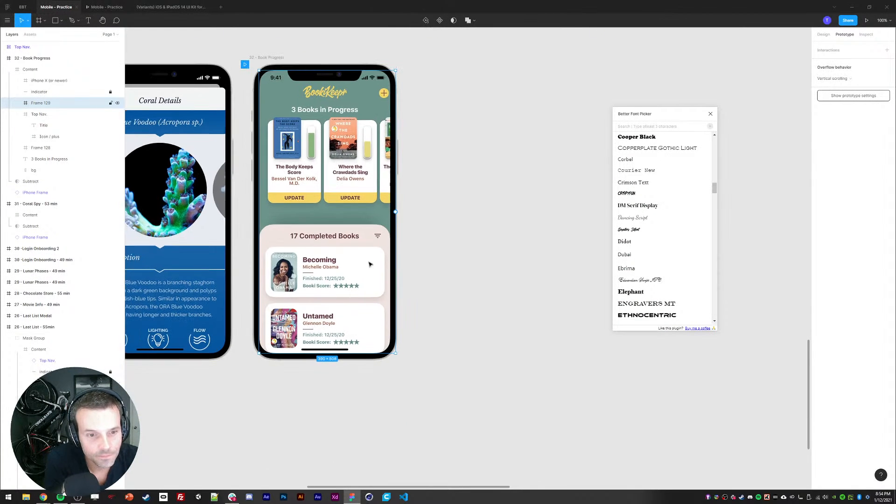
pyautogui.doubleClick(273, 237)
pyautogui.doubleClick(285, 267)
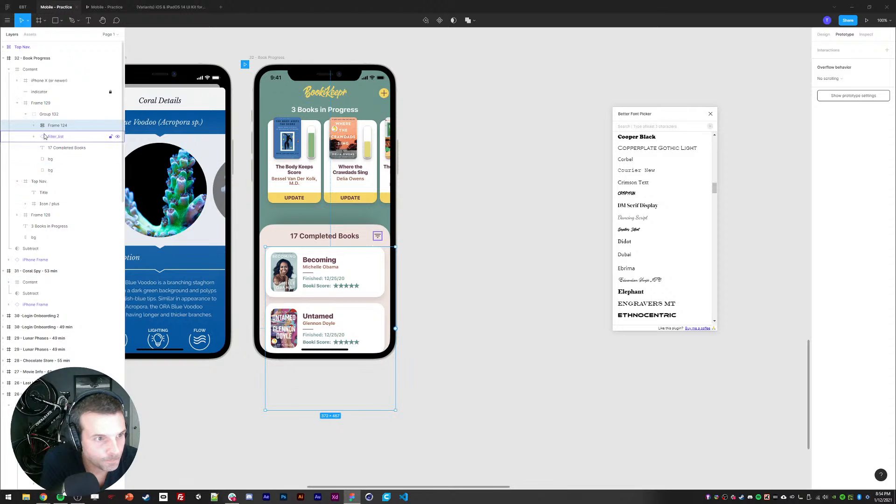
pyautogui.click(34, 125)
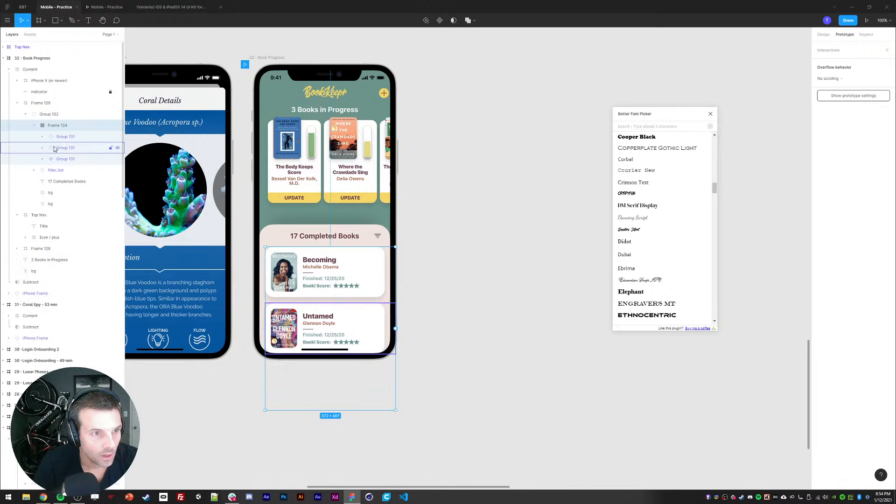
pyautogui.click(65, 137)
pyautogui.keyDown('shift'); pyautogui.click(62, 160); pyautogui.keyUp('shift')
pyautogui.hotkey('ctrl', 'd')
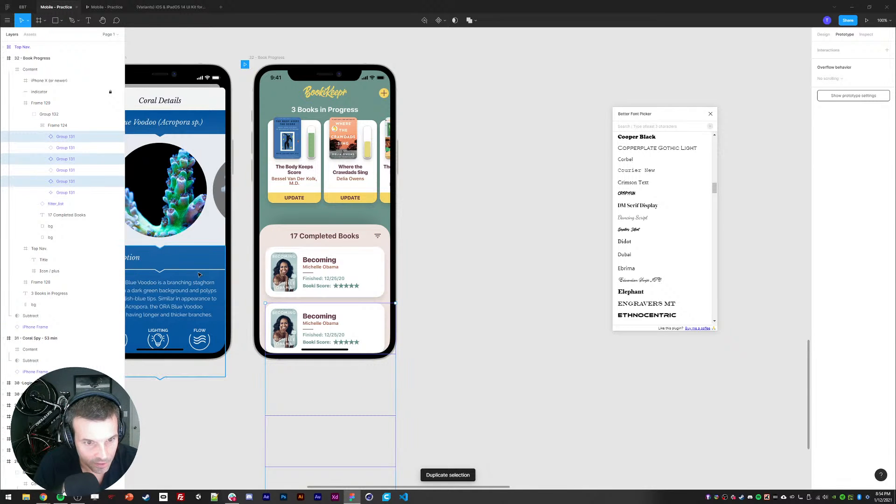
pyautogui.moveTo(63, 138)
pyautogui.mouseDown()
pyautogui.moveTo(63, 200)
pyautogui.moveTo(60, 132)
pyautogui.mouseUp()
pyautogui.hotkey('ctrl', 'd')
pyautogui.moveTo(214, 165); pyautogui.dragTo(240, 248)
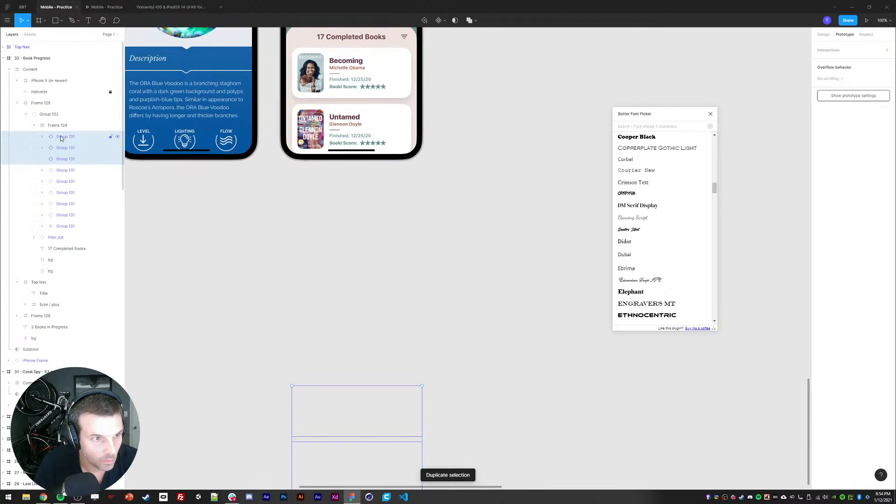
# - Try stretching the screen's main bg layer far below the phone, and shrink it back to the phone screen's height
pyautogui.click(37, 126)
pyautogui.click(49, 114)
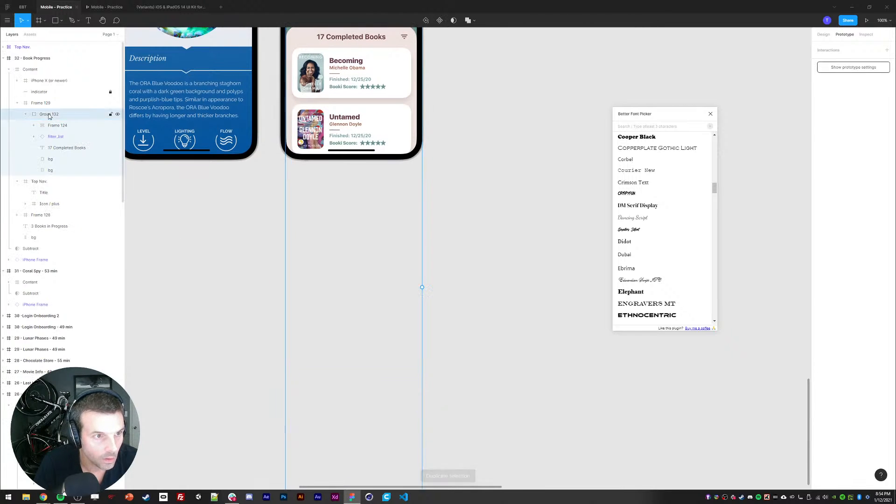
pyautogui.click(25, 114)
pyautogui.click(17, 126)
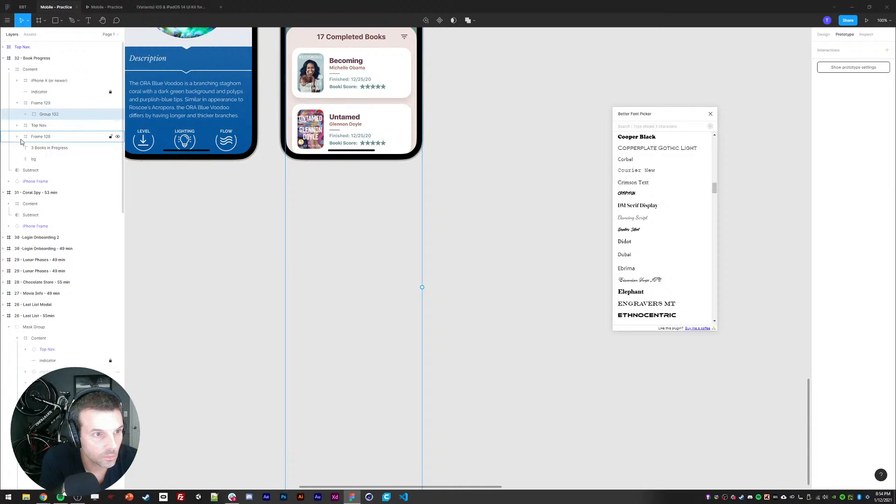
pyautogui.click(31, 159)
pyautogui.moveTo(319, 258); pyautogui.dragTo(345, 434)
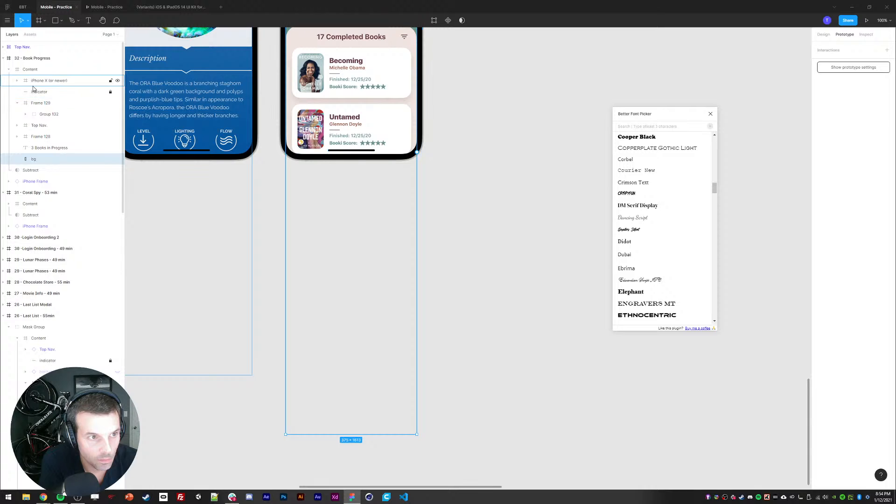
pyautogui.moveTo(273, 236); pyautogui.dragTo(257, 318)
pyautogui.scroll(-3, 312, 412)
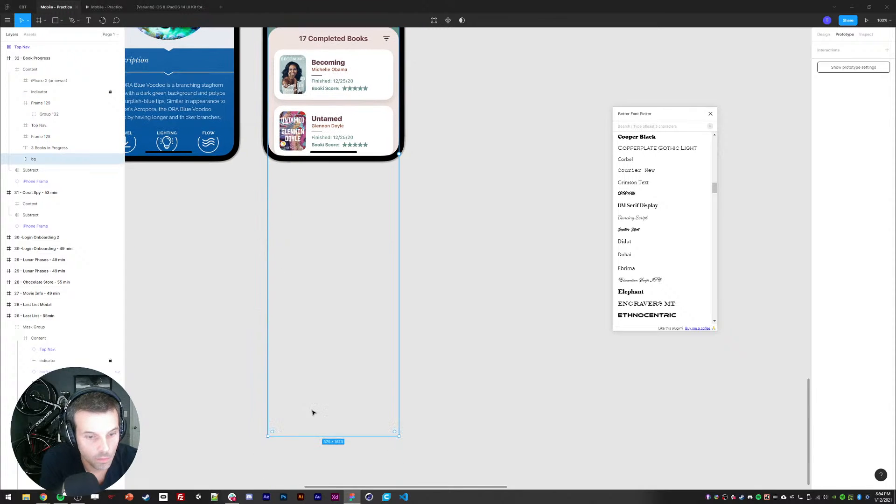
pyautogui.moveTo(317, 435); pyautogui.dragTo(316, 156)
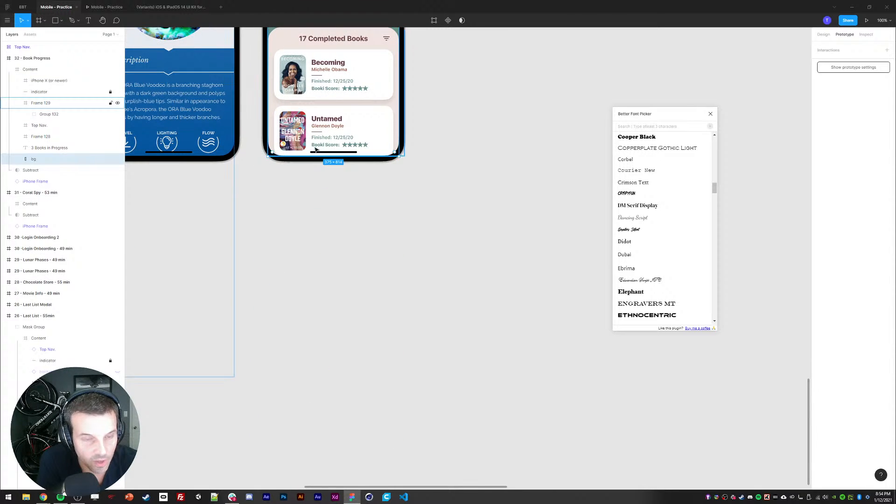
pyautogui.moveTo(302, 121); pyautogui.dragTo(308, 340)
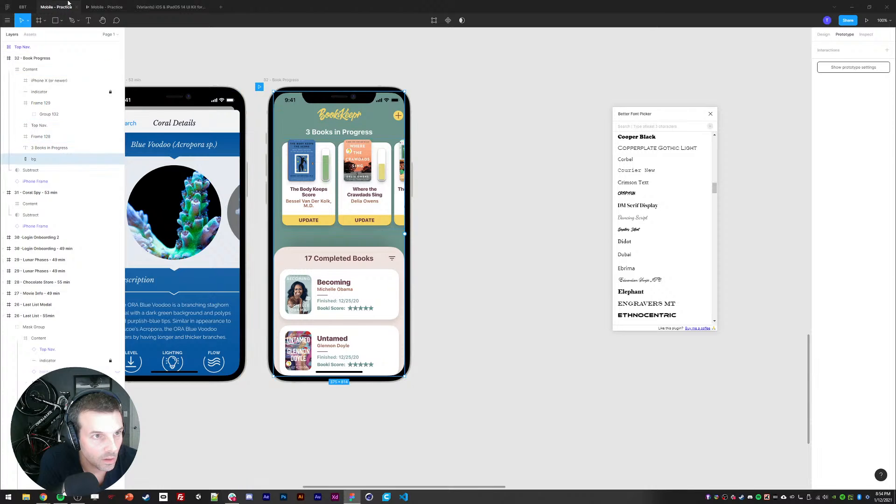
# - Preview the prototype and scroll the extended completed-books list to check how its pink background covers the cards
pyautogui.click(105, 7)
pyautogui.scroll(-5, 410, 218)
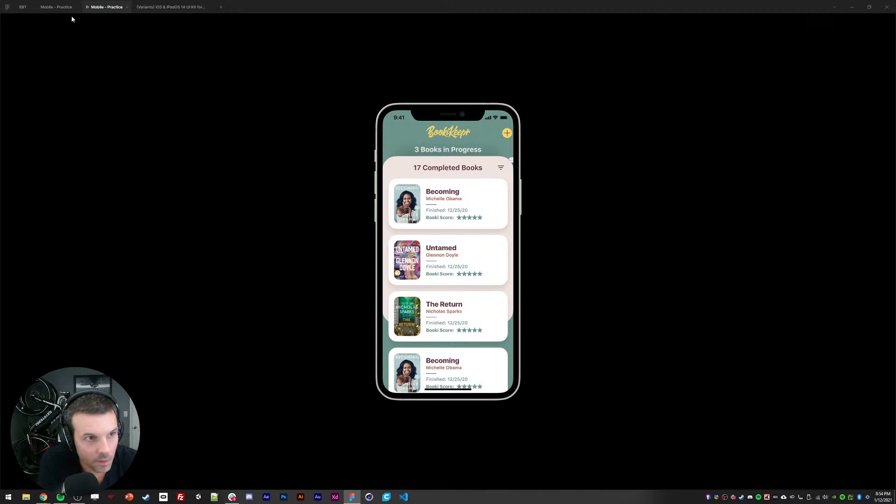
pyautogui.click(56, 7)
# - Stretch both bg rectangles of the completed-books group down to about 1542 px high and preview the scrolling list
pyautogui.keyDown('ctrl'); pyautogui.click(285, 257); pyautogui.keyUp('ctrl')
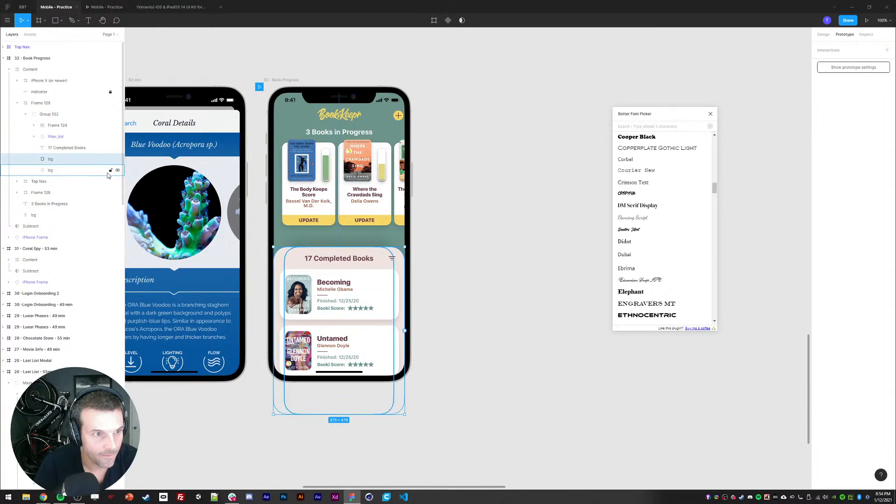
pyautogui.keyDown('shift'); pyautogui.click(56, 171); pyautogui.keyUp('shift')
pyautogui.moveTo(291, 402); pyautogui.dragTo(286, 209)
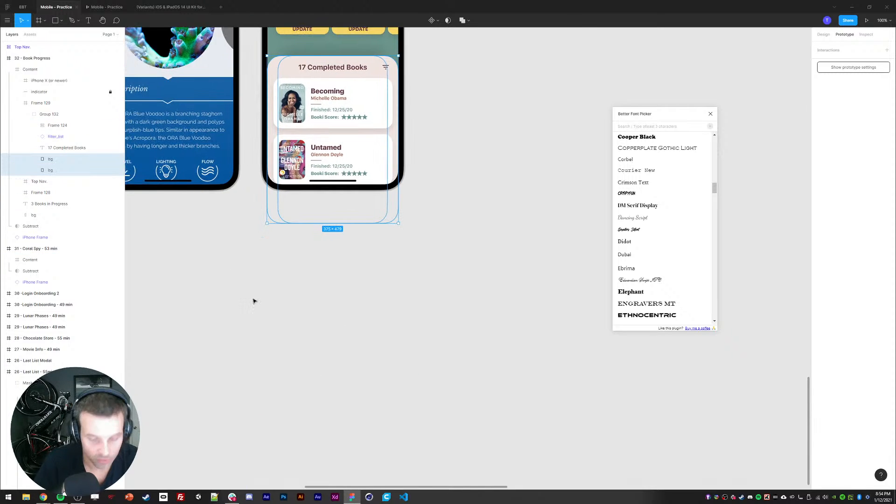
pyautogui.hotkey('ctrl', '-')
pyautogui.moveTo(266, 308); pyautogui.dragTo(295, 264)
pyautogui.moveTo(402, 197); pyautogui.dragTo(407, 383)
pyautogui.click(109, 7)
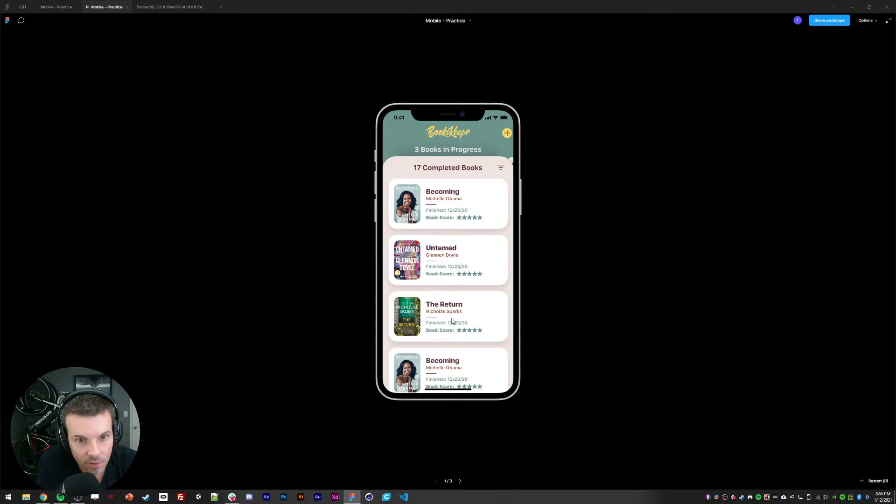
pyautogui.scroll(-5, 424, 275)
pyautogui.scroll(-5, 434, 265)
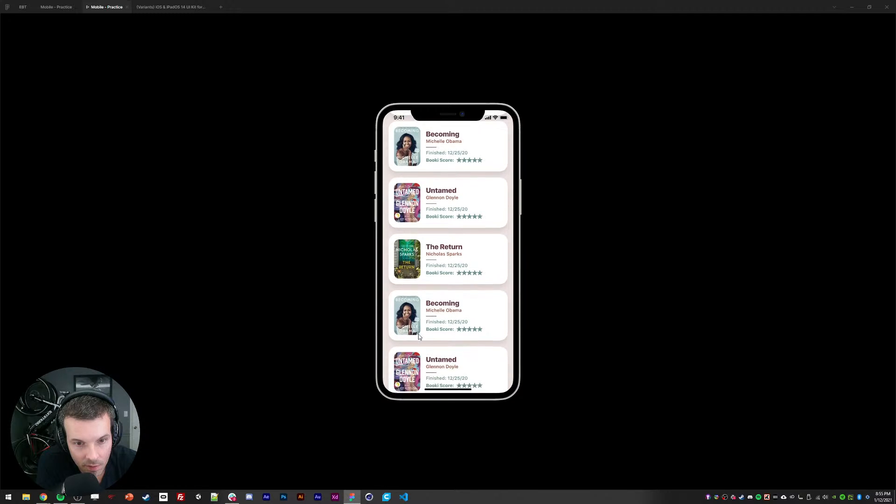
# - Fine-tune the height of both completed-books bg rectangles to about 1636 px and reopen the preview
pyautogui.click(67, 4)
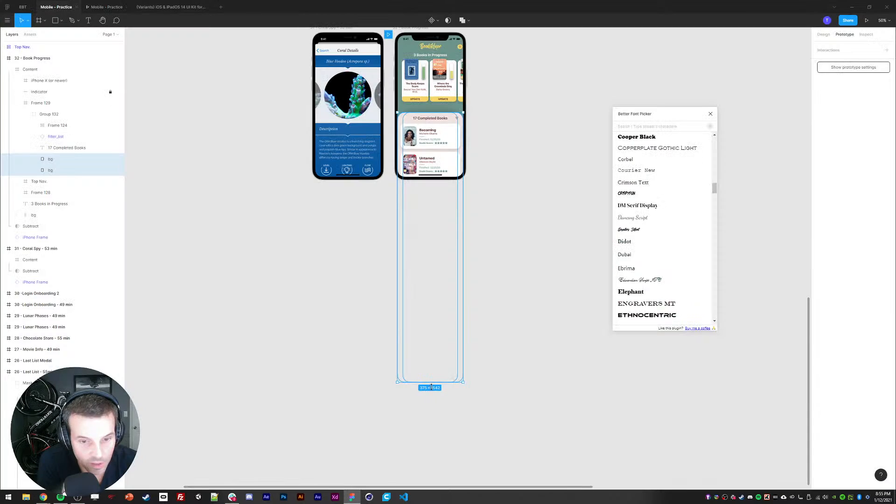
pyautogui.click(106, 7)
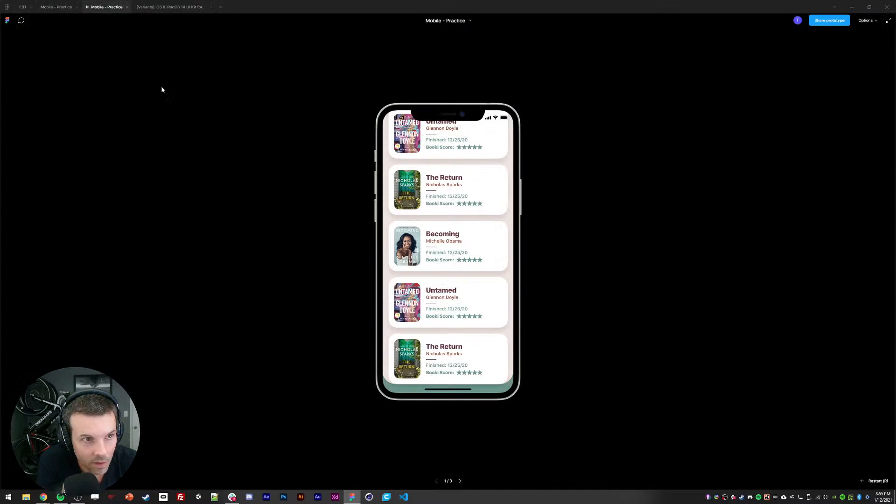
pyautogui.click(80, 7)
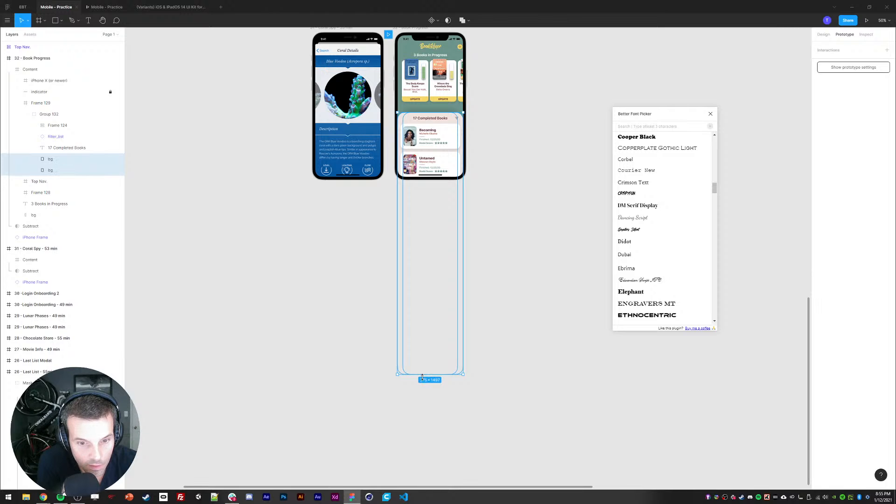
pyautogui.moveTo(421, 377); pyautogui.dragTo(421, 403)
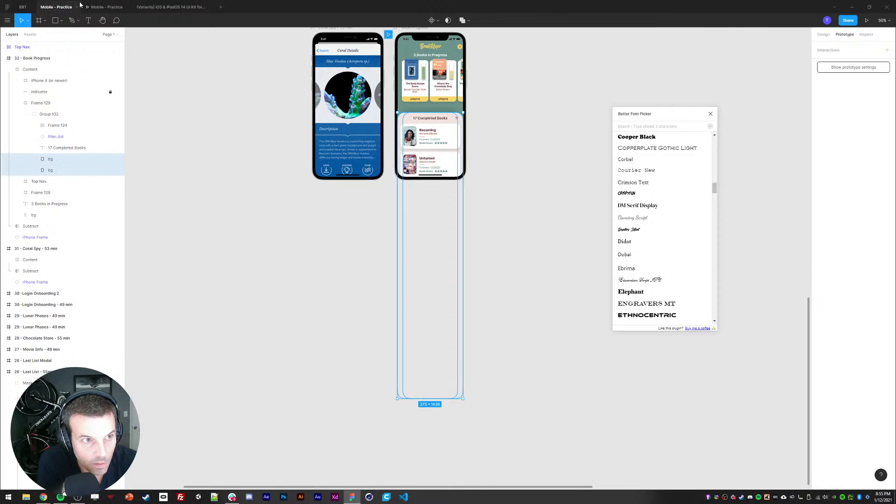
pyautogui.click(103, 9)
# - Test the prototype by scrolling the completed-books list up over the fixed heading and card row and back down
pyautogui.moveTo(412, 320); pyautogui.dragTo(434, 337)
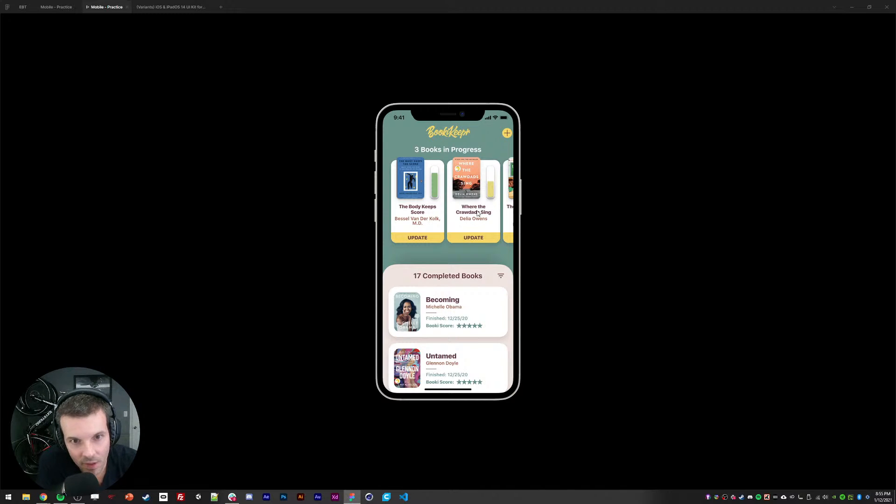
pyautogui.moveTo(477, 213)
pyautogui.mouseDown()
pyautogui.moveTo(442, 213)
pyautogui.moveTo(478, 217)
pyautogui.mouseUp()
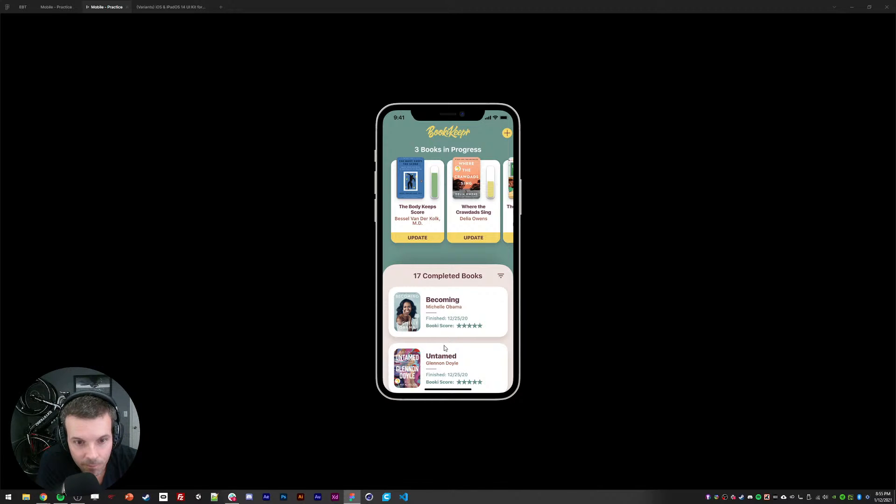
pyautogui.moveTo(444, 345); pyautogui.dragTo(437, 238)
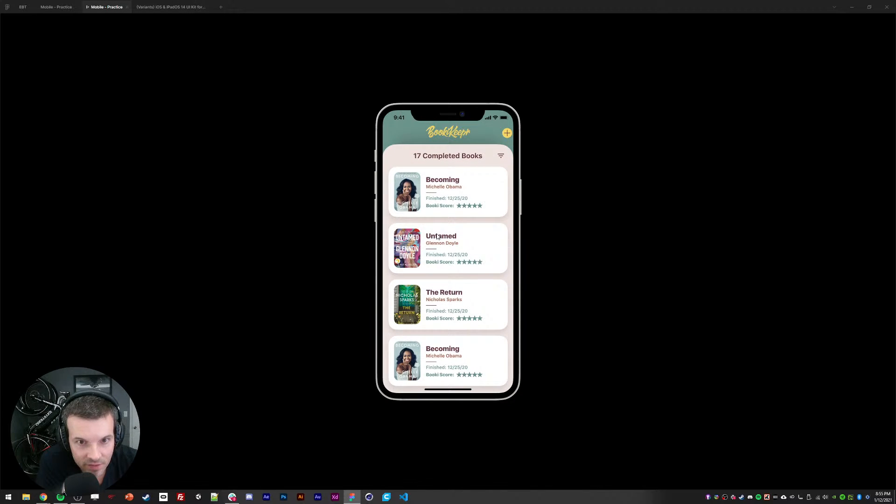
pyautogui.moveTo(437, 237)
pyautogui.mouseDown()
pyautogui.moveTo(444, 202)
pyautogui.moveTo(444, 223)
pyautogui.mouseUp()
pyautogui.scroll(-3, 444, 224)
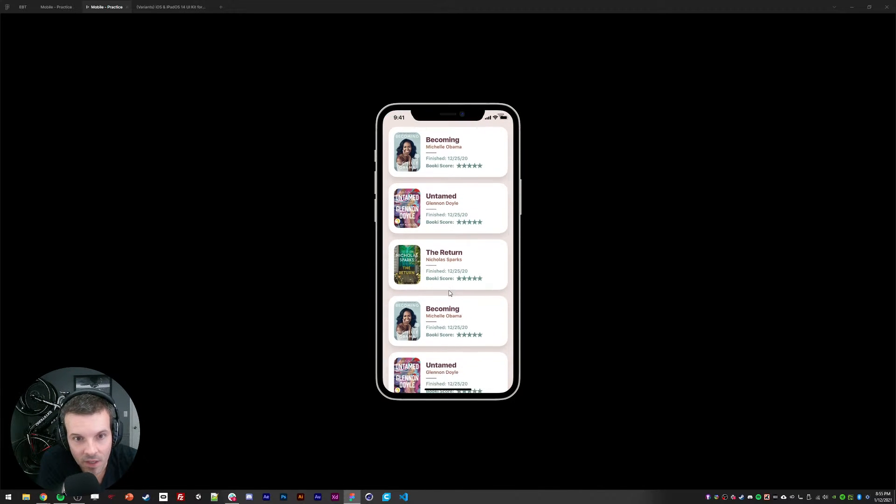
pyautogui.moveTo(446, 307); pyautogui.dragTo(447, 222)
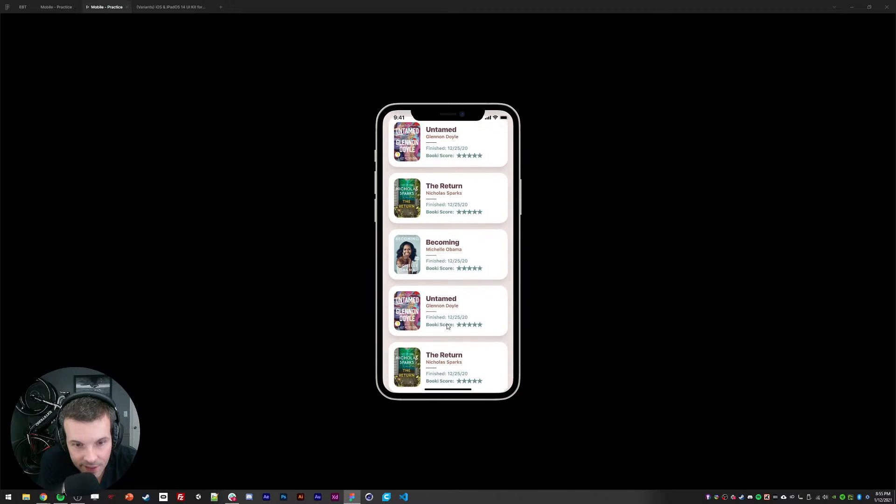
pyautogui.moveTo(448, 325); pyautogui.dragTo(445, 228)
pyautogui.moveTo(445, 229); pyautogui.dragTo(448, 311)
pyautogui.scroll(8, 446, 313)
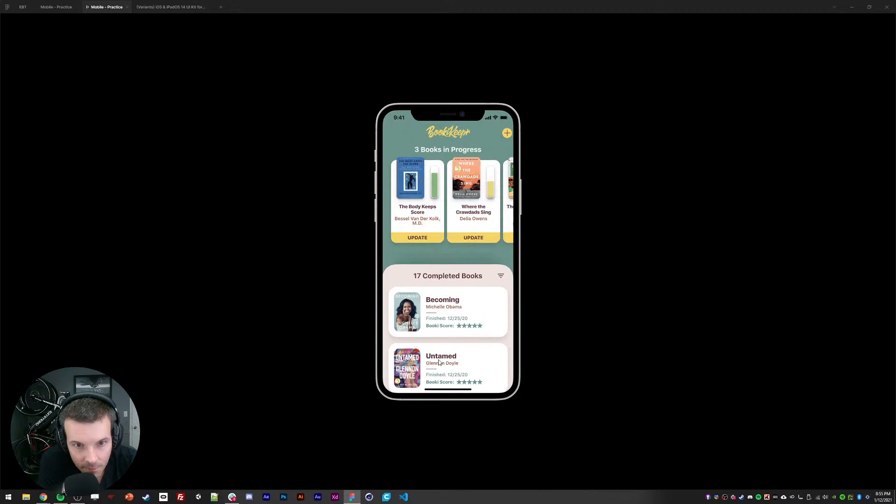
pyautogui.scroll(-10, 444, 299)
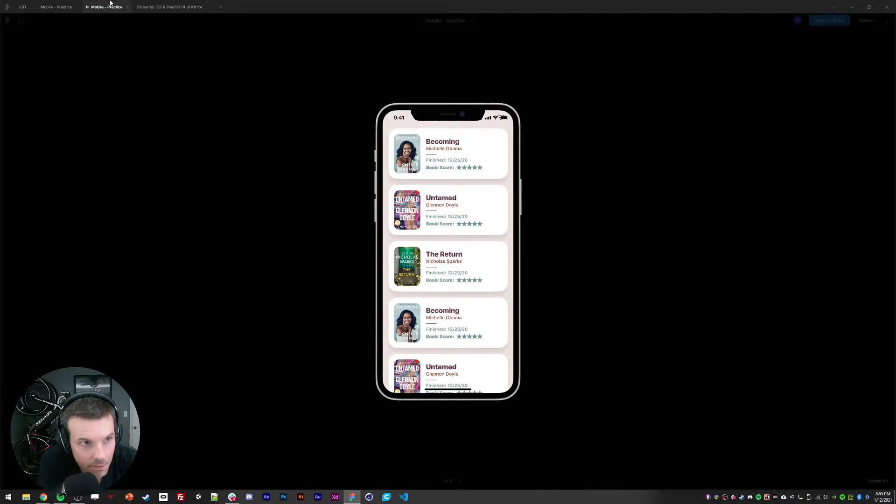
# - Return to the design file, deselect the bg rectangles and inspect the book progress screen up close
pyautogui.click(56, 7)
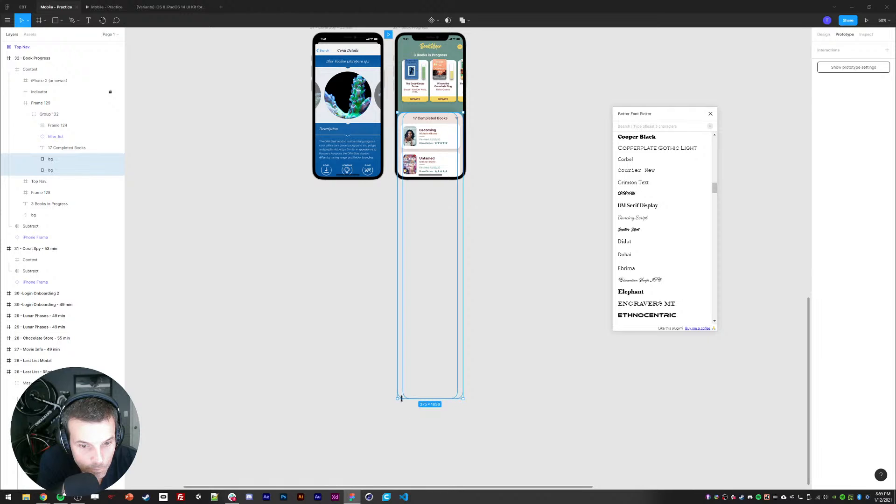
pyautogui.click(403, 391)
pyautogui.scroll(5, 326, 280)
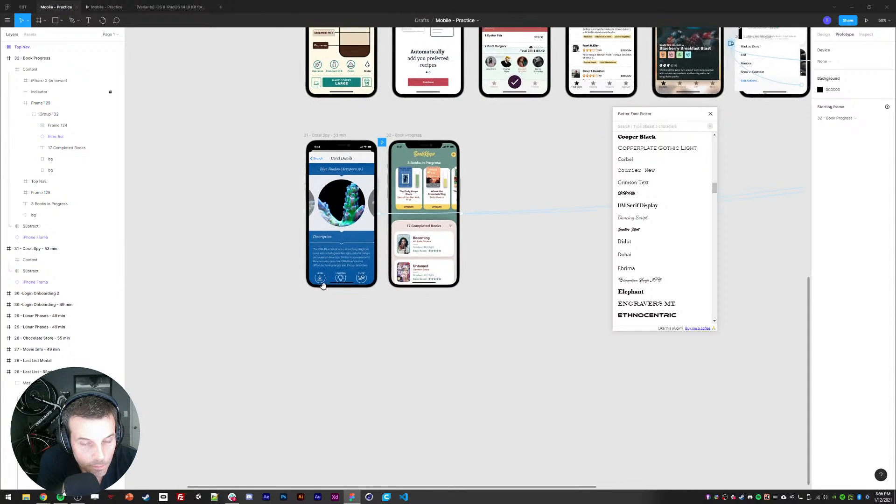
pyautogui.scroll(5, 384, 286)
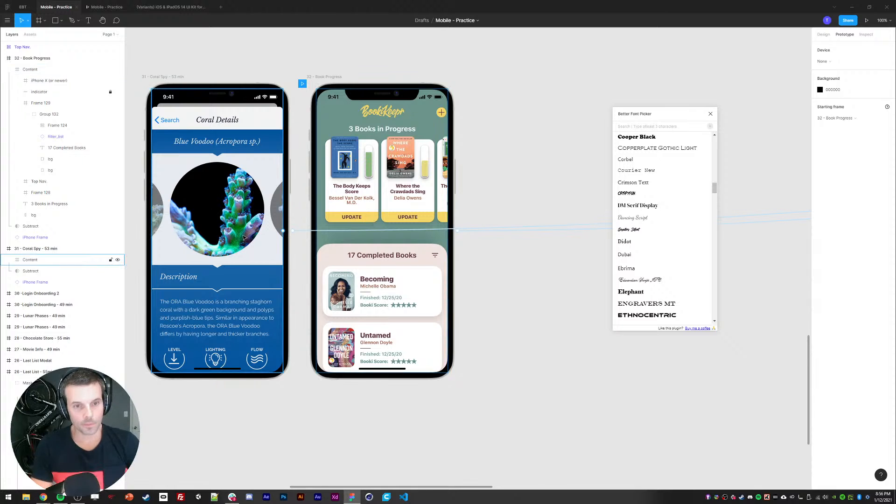
pyautogui.scroll(-1, 514, 248)
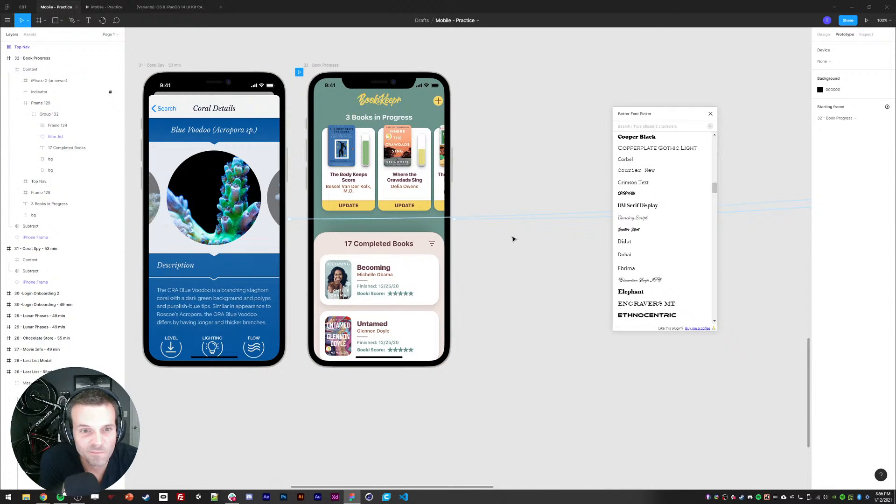
pyautogui.scroll(2, 532, 248)
pyautogui.scroll(4, 520, 247)
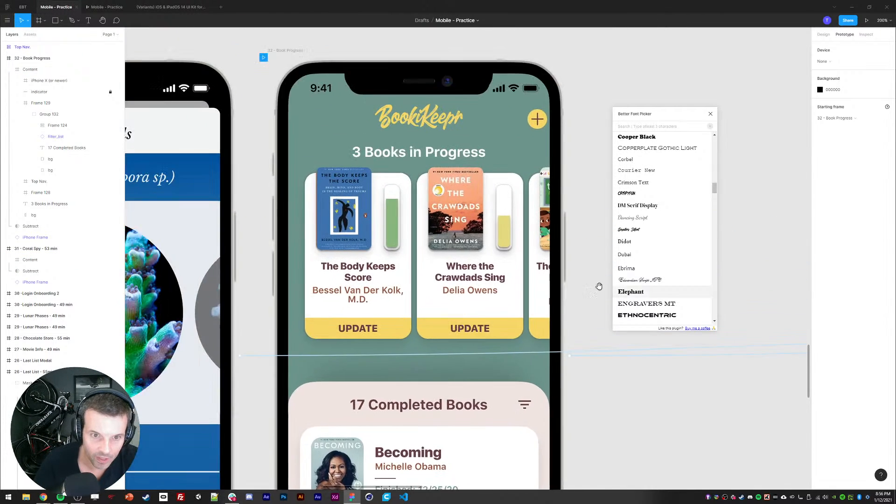
# - Return to the design properties, clear the bg rectangle selection and close the Better Font Picker plugin
pyautogui.moveTo(429, 219); pyautogui.dragTo(556, 264)
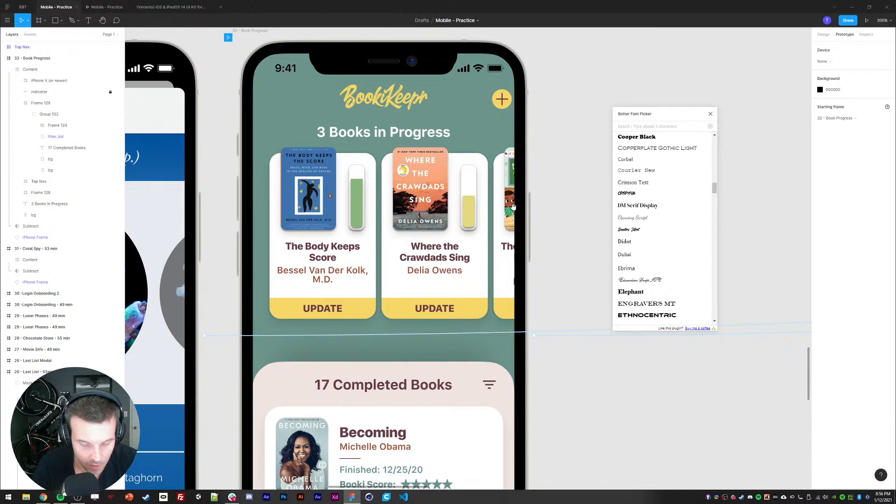
pyautogui.scroll(-3, 537, 200)
pyautogui.hscroll(2, 537, 200)
pyautogui.hotkey('ctrl', 'z')
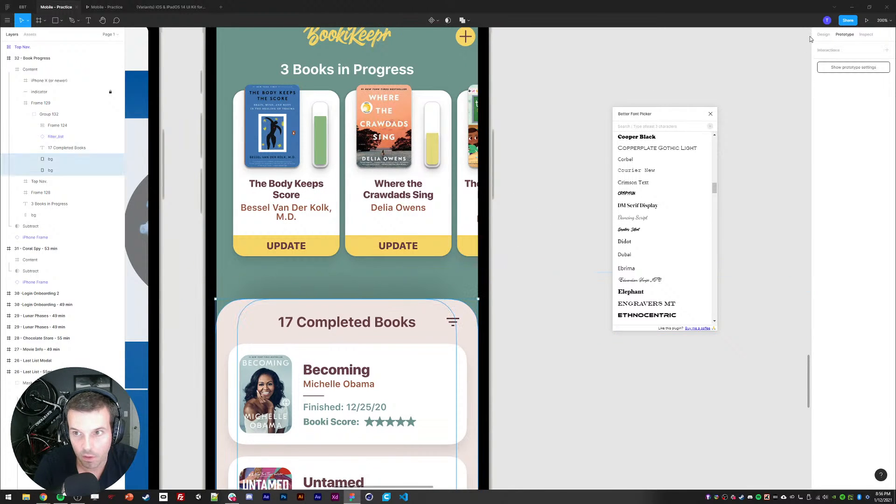
pyautogui.click(822, 34)
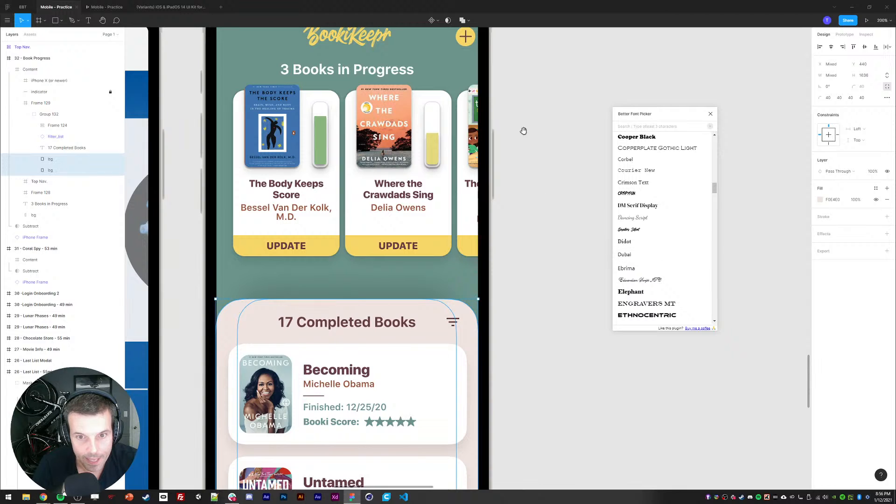
pyautogui.press('Escape')
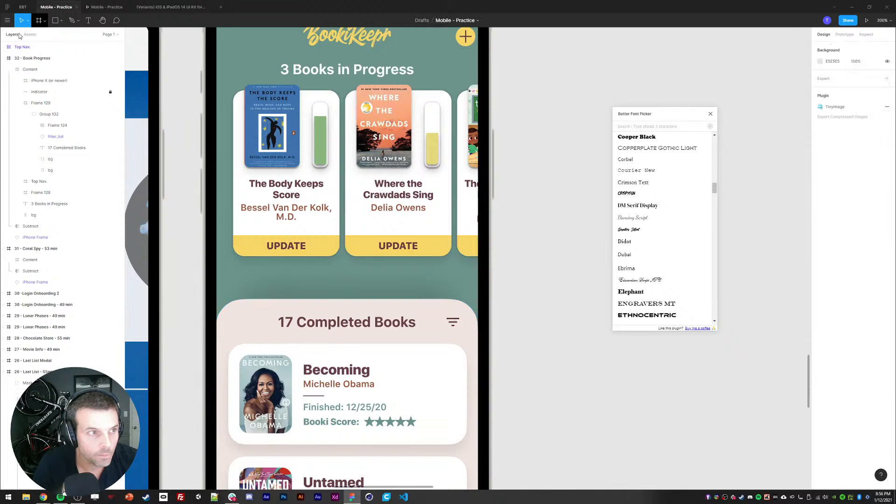
pyautogui.click(711, 115)
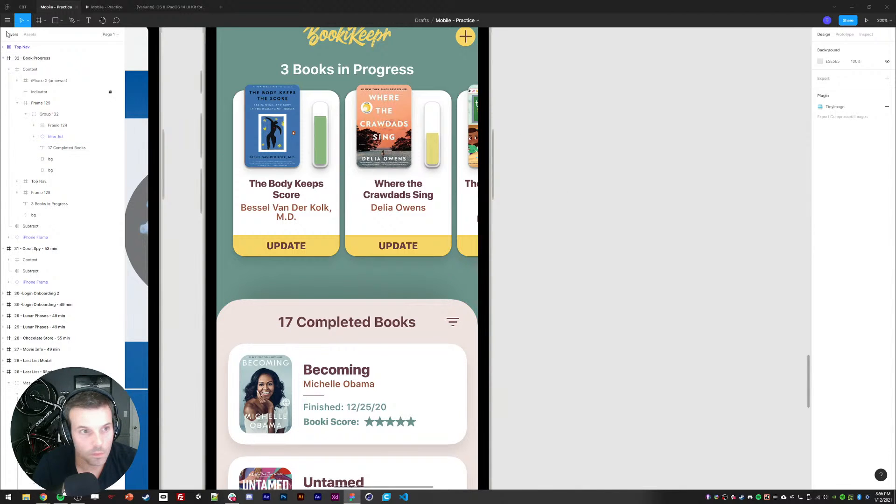
pyautogui.click(29, 23)
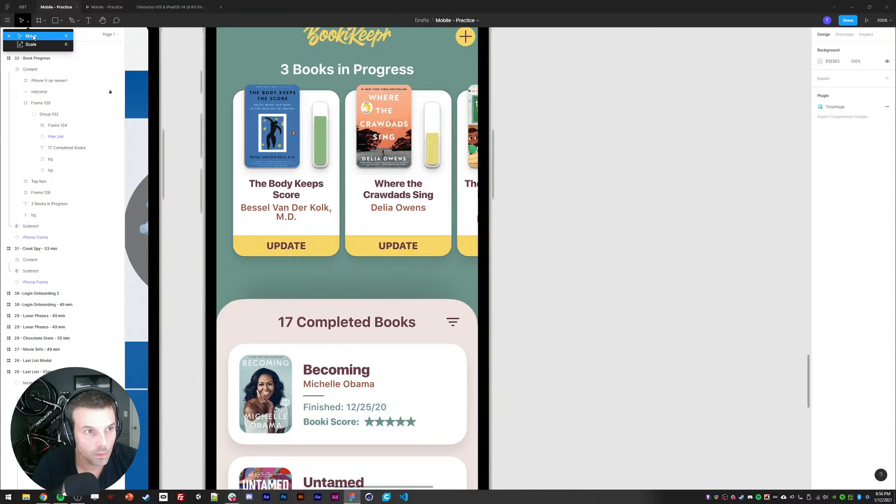
pyautogui.click(29, 36)
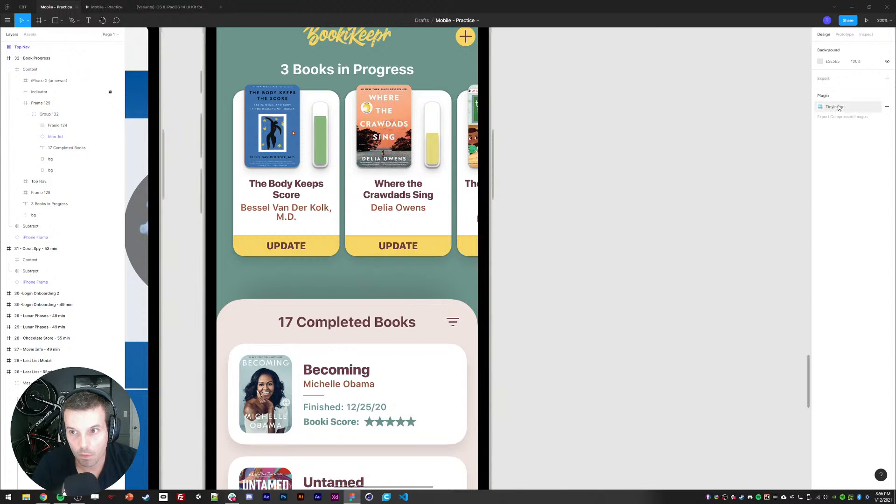
pyautogui.click(70, 104)
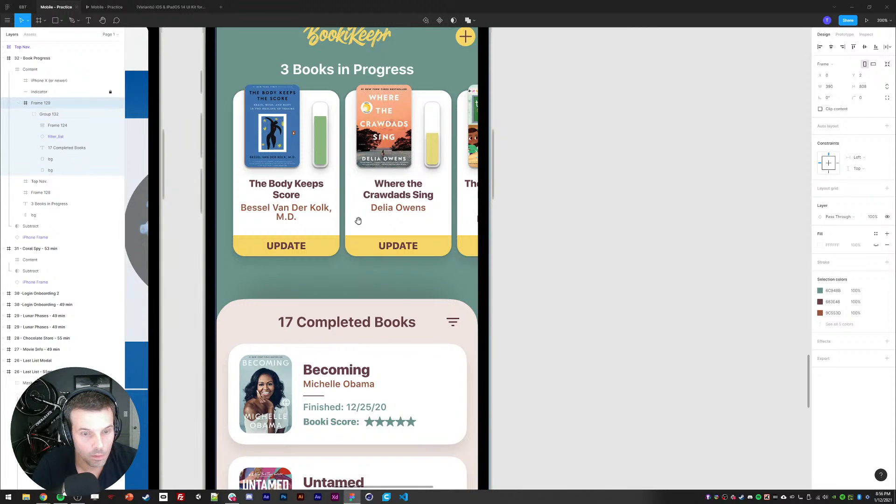
pyautogui.click(669, 133)
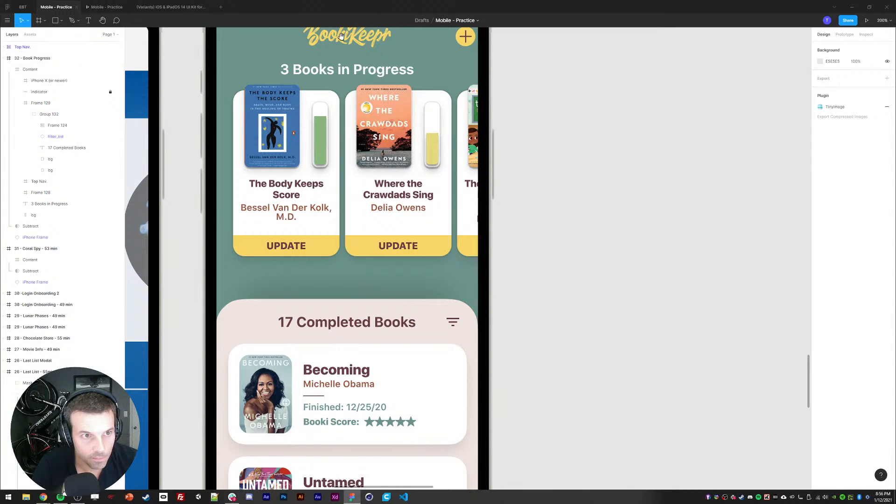
# - Close and relaunch Figma, reopen the Mobile - Practice design file and maximize the window
pyautogui.doubleClick(300, 15)
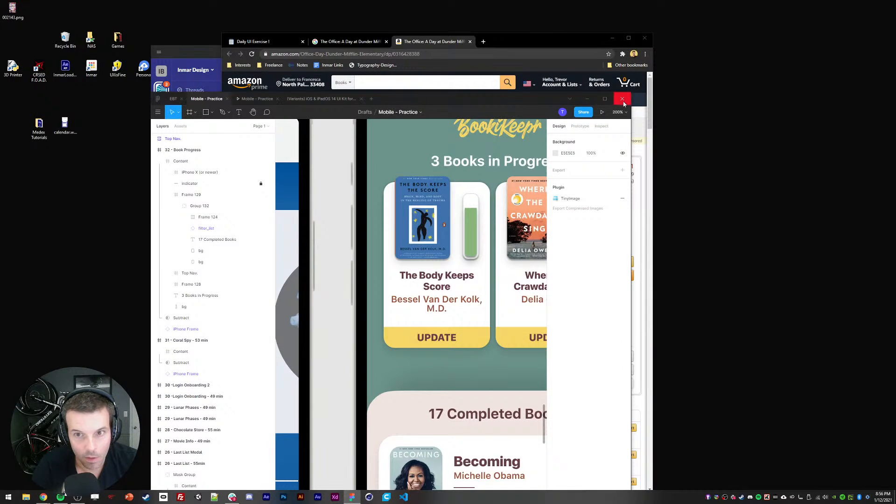
pyautogui.click(623, 99)
pyautogui.click(355, 496)
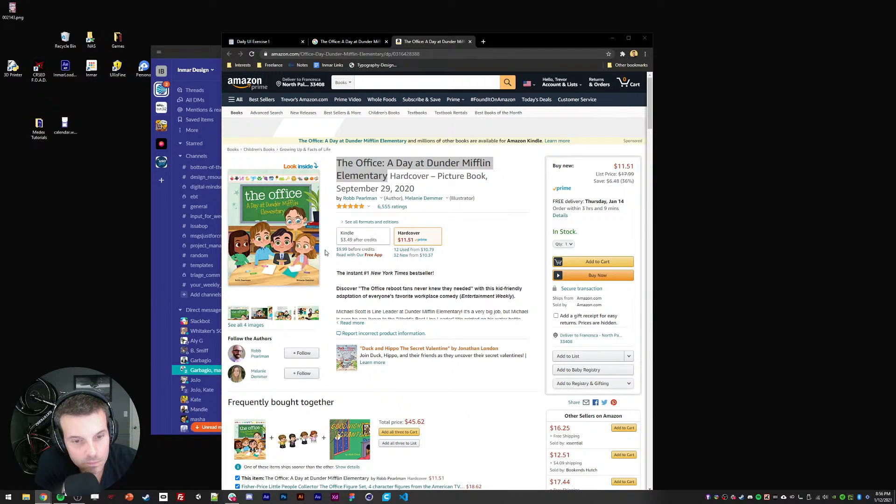
pyautogui.click(352, 497)
pyautogui.click(263, 37)
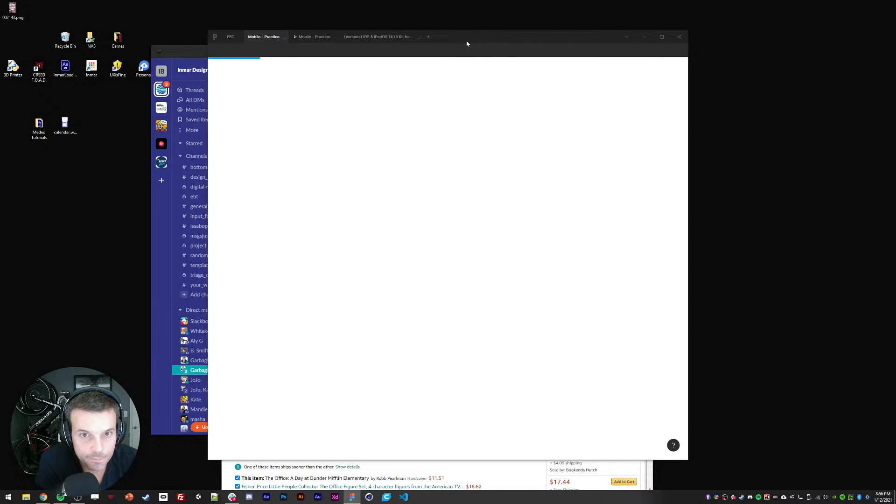
pyautogui.doubleClick(469, 37)
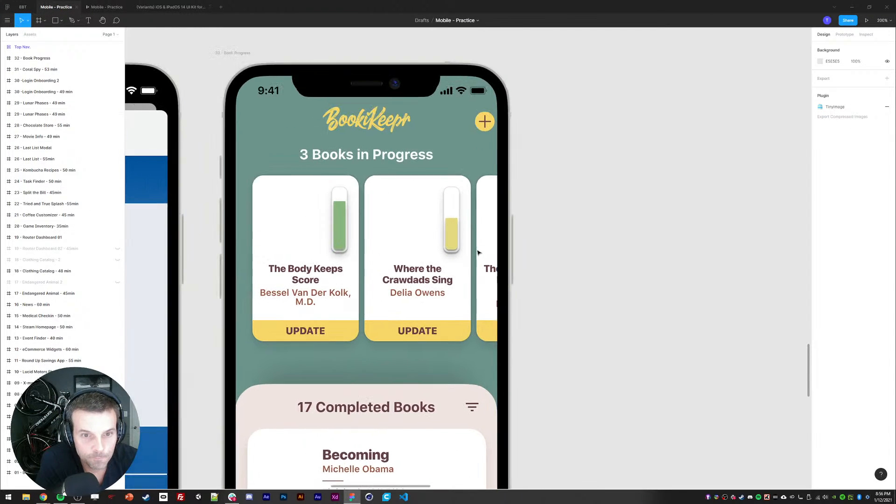
# - Copy The Body Keeps Score title into its card above the progress bar layers and change the copy's text to 82%
pyautogui.keyDown('ctrl'); pyautogui.click(349, 220); pyautogui.keyUp('ctrl')
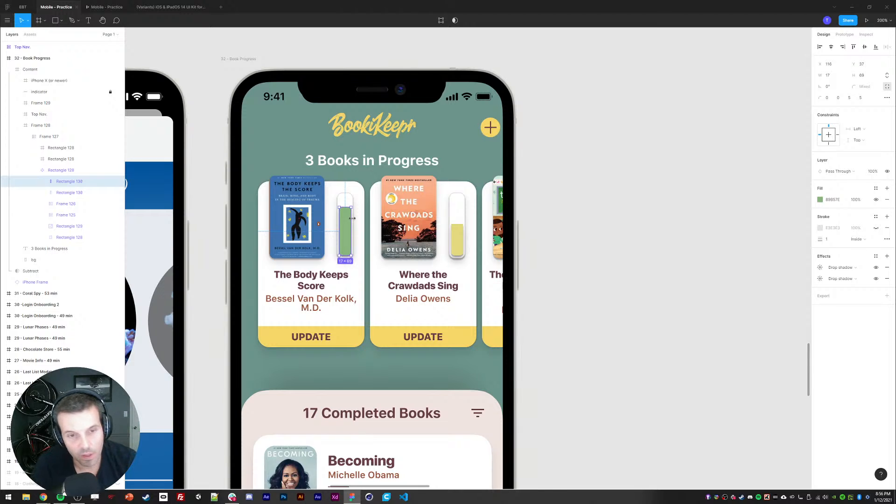
pyautogui.press('t')
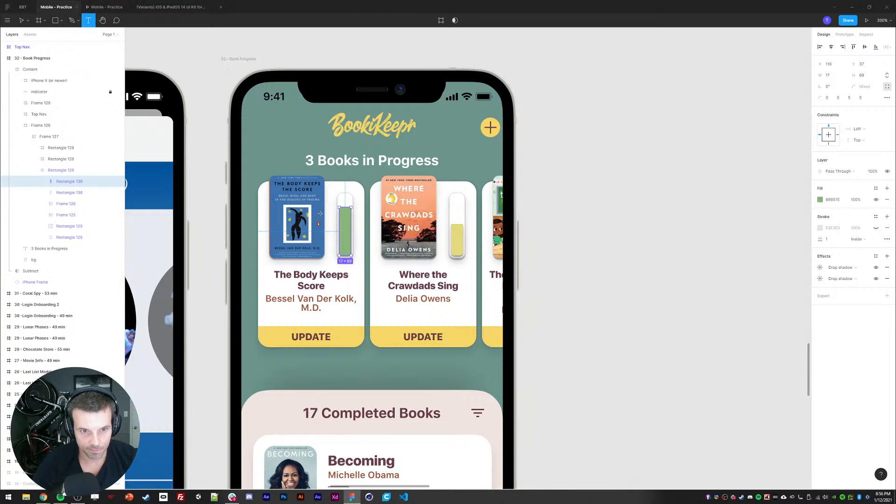
pyautogui.click(312, 279)
pyautogui.hotkey('ctrl', 'c')
pyautogui.hotkey('ctrl', 'v')
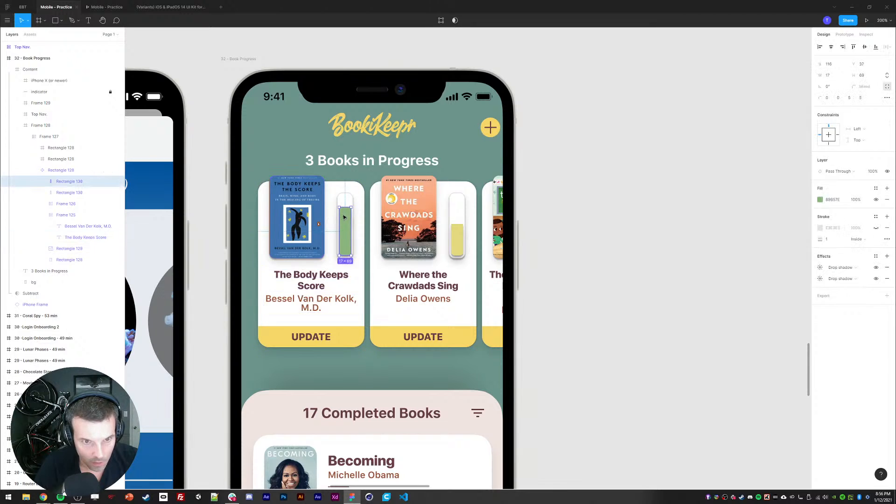
pyautogui.doubleClick(316, 194)
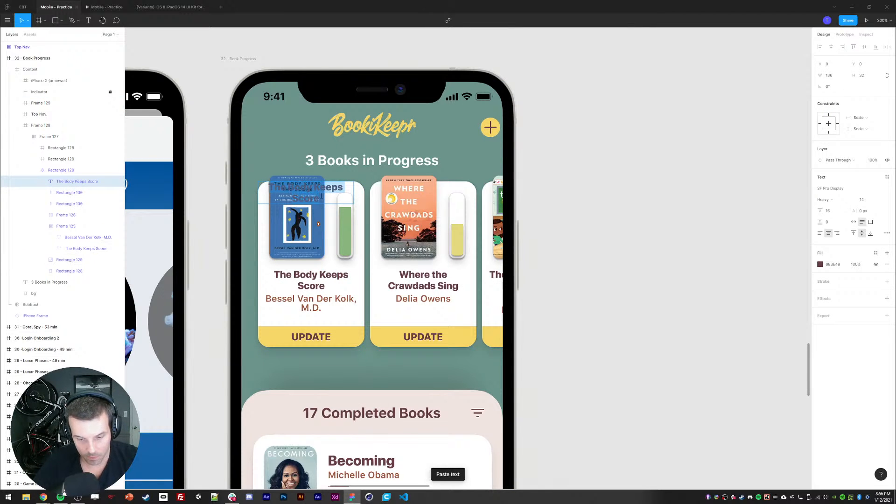
pyautogui.write('82%')
pyautogui.press('Escape')
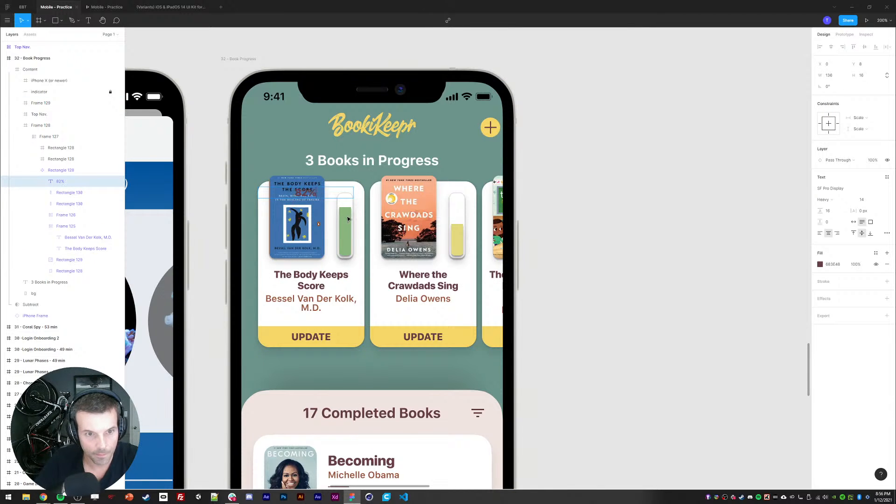
# - Give the 82% label the Black font weight, right alignment and auto width
pyautogui.click(824, 199)
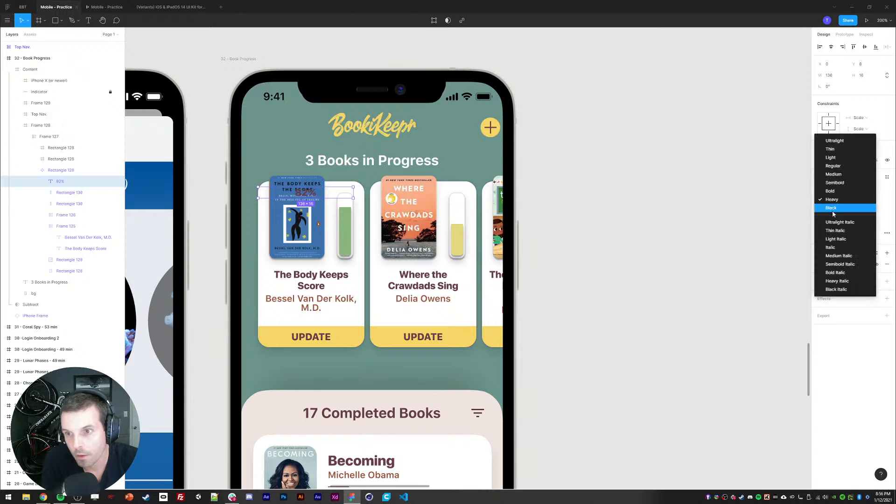
pyautogui.click(830, 211)
pyautogui.click(836, 233)
pyautogui.click(854, 222)
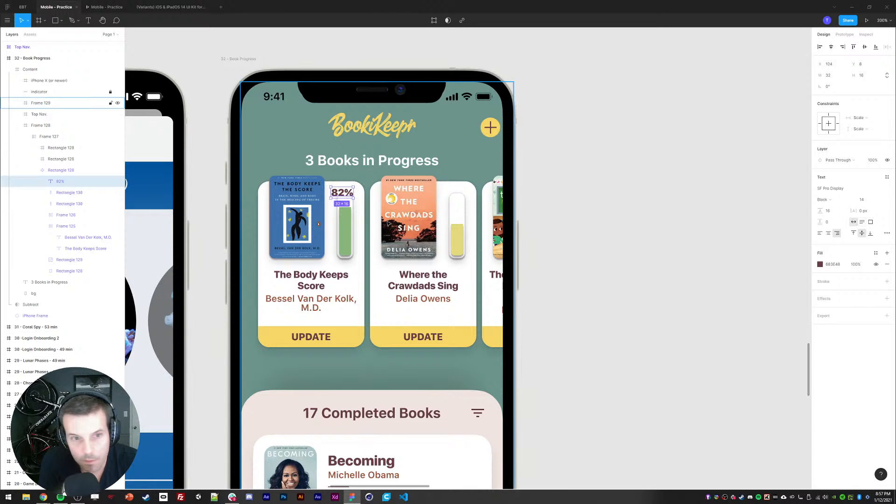
# - Color the 82% label with the progress bar's green and center it over the bar at X 108, Y 8
pyautogui.moveTo(336, 199); pyautogui.dragTo(330, 208)
pyautogui.hotkey('ctrl', 'z')
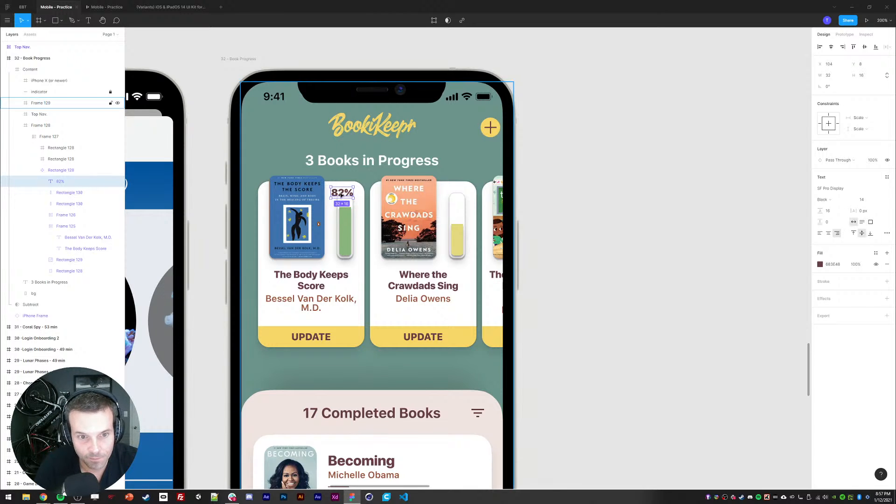
pyautogui.press('i')
pyautogui.click(347, 235)
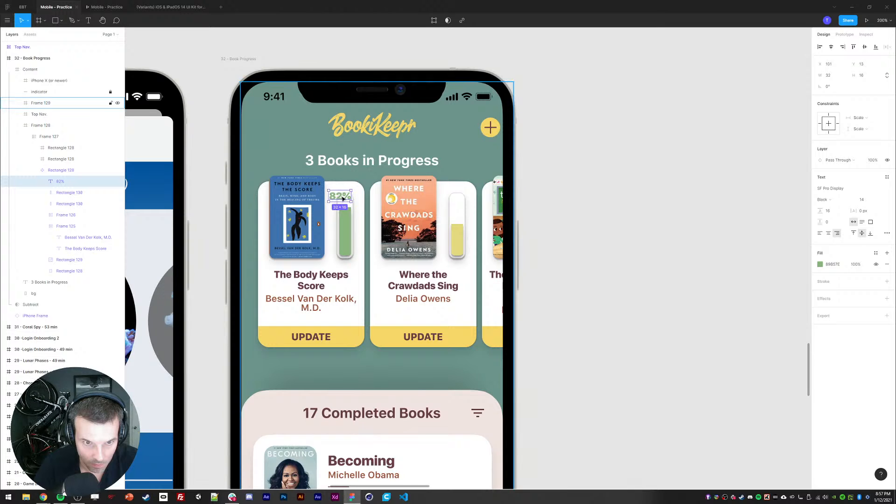
pyautogui.moveTo(338, 196); pyautogui.dragTo(343, 256)
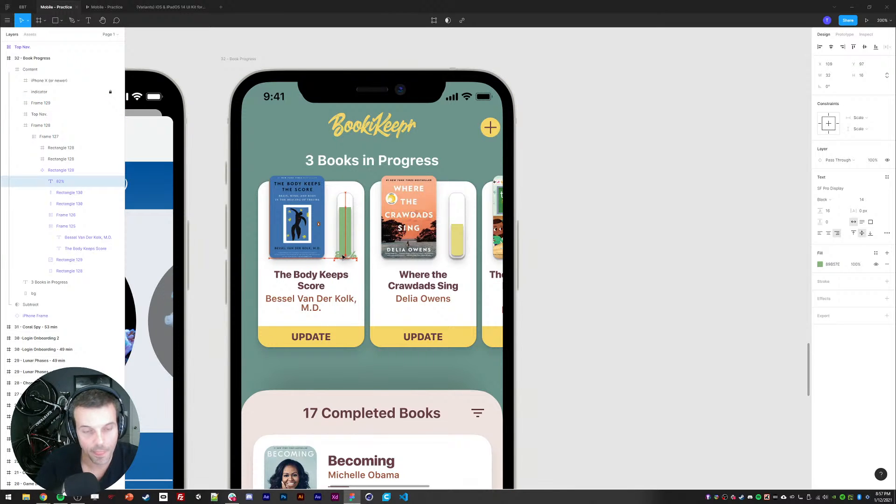
pyautogui.moveTo(343, 257); pyautogui.dragTo(346, 195)
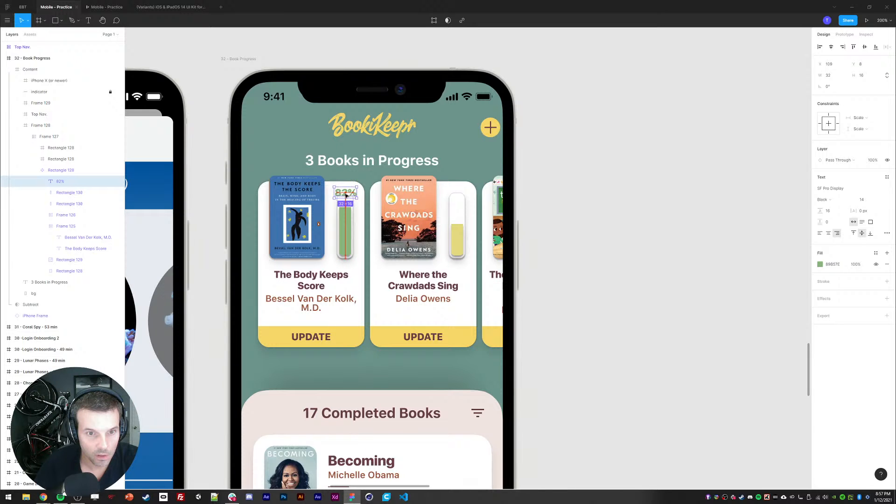
# - Shorten the first card's green progress fill and its white container from above to make room beneath the 82% label
pyautogui.click(344, 225)
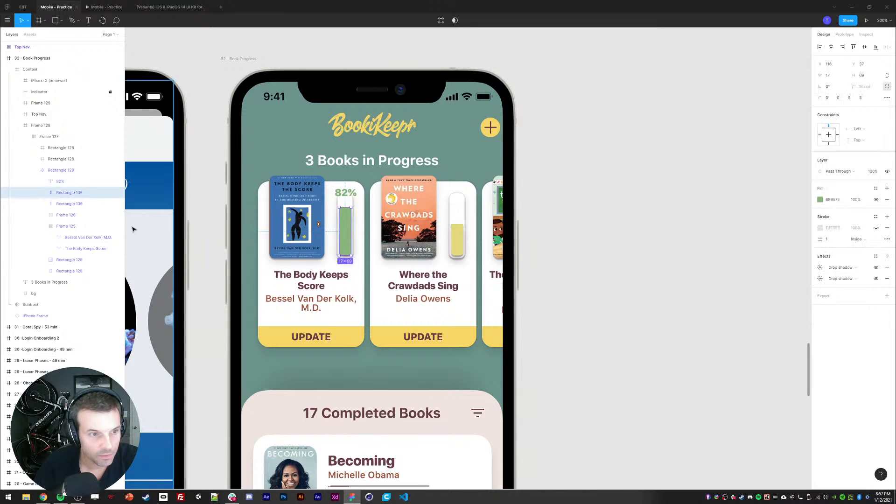
pyautogui.keyDown('shift'); pyautogui.click(346, 190); pyautogui.keyUp('shift')
pyautogui.moveTo(345, 193); pyautogui.dragTo(345, 204)
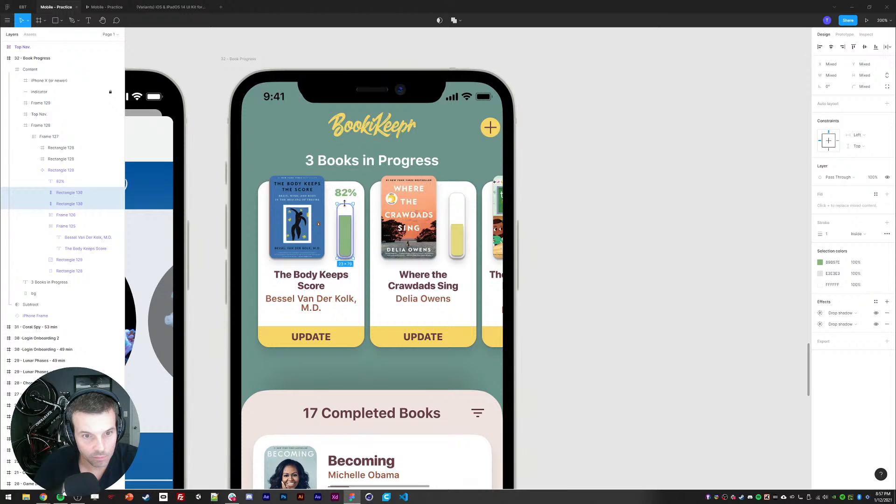
pyautogui.click(535, 244)
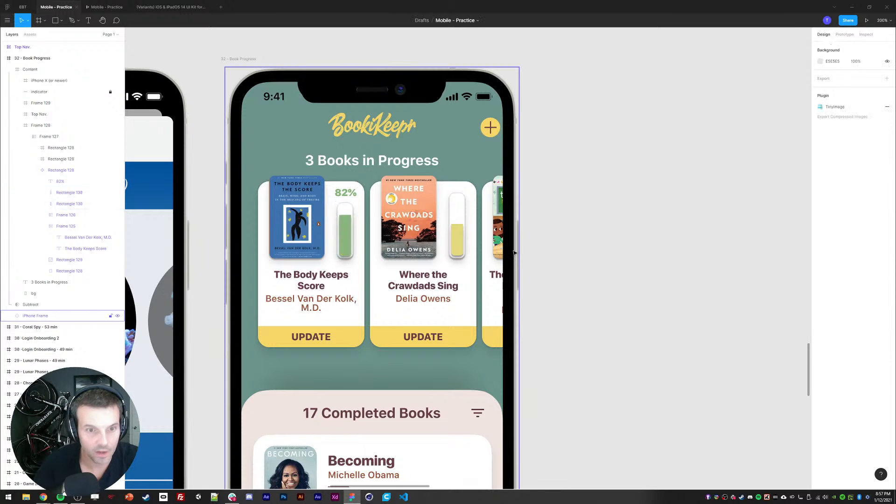
# - Copy the 82% label onto the Where the Crawdads Sing card and change the copy's text to 51%
pyautogui.hscroll(3, 542, 208)
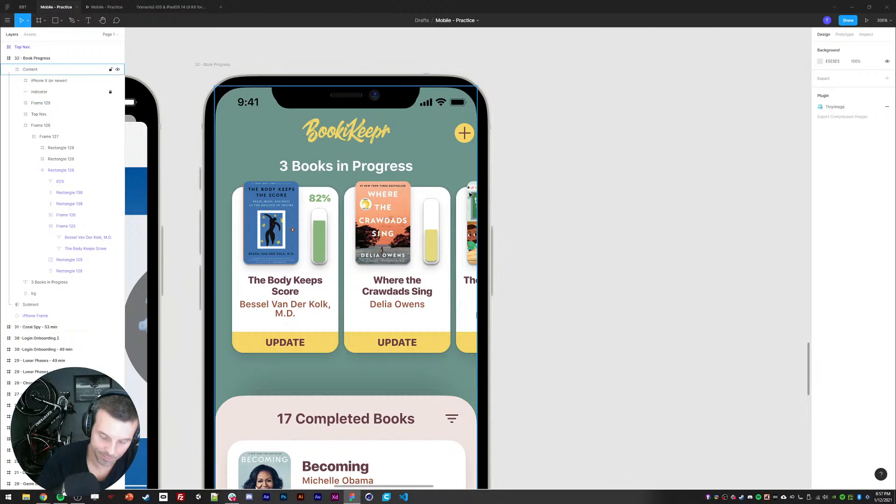
pyautogui.hotkey('ctrl', '-')
pyautogui.hotkey('ctrl', '-')
pyautogui.hotkey('ctrl', '+')
pyautogui.hotkey('ctrl', '+')
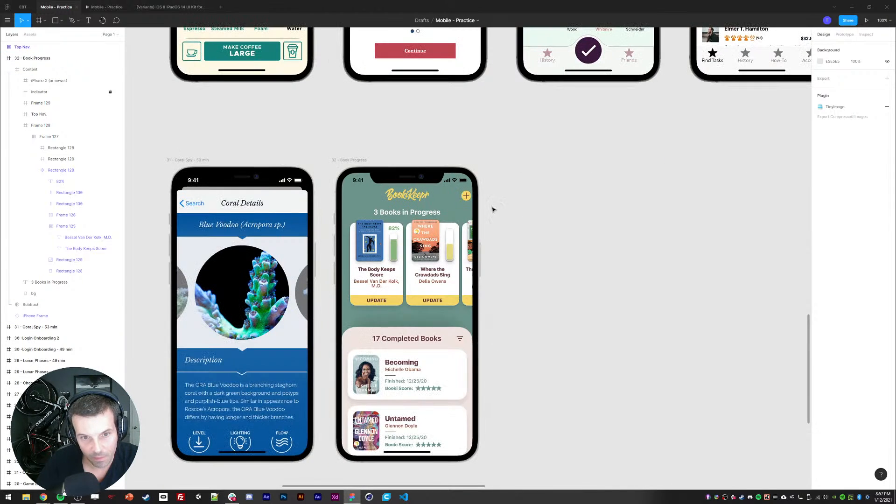
pyautogui.scroll(1, 340, 228)
pyautogui.keyDown('ctrl'); pyautogui.click(340, 220); pyautogui.keyUp('ctrl')
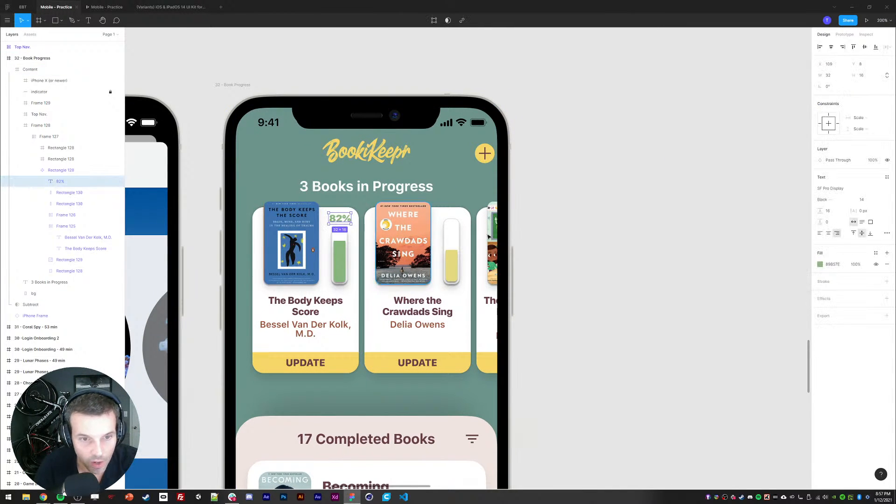
pyautogui.press('Escape')
pyautogui.keyDown('ctrl'); pyautogui.click(341, 220); pyautogui.keyUp('ctrl')
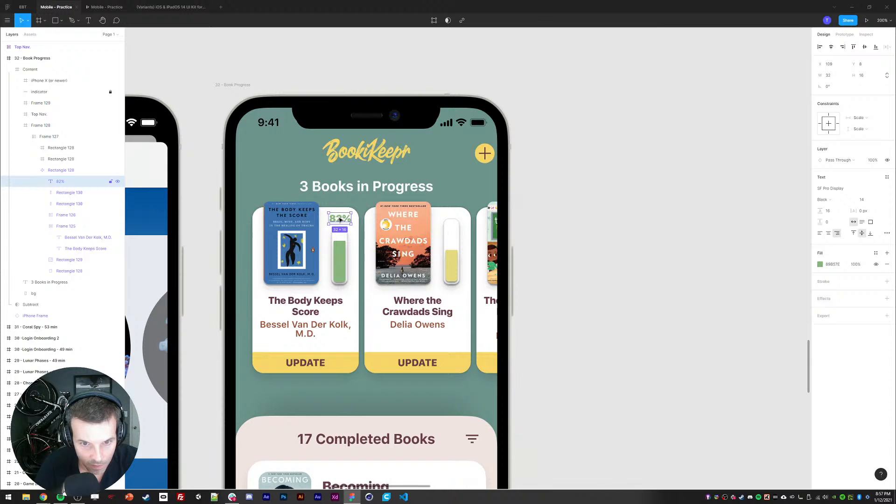
pyautogui.click(430, 220)
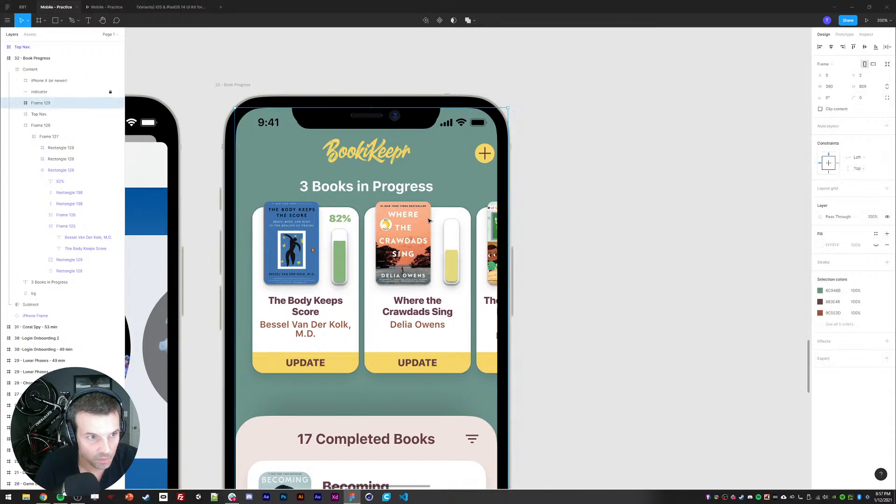
pyautogui.keyDown('ctrl'); pyautogui.click(445, 218); pyautogui.keyUp('ctrl')
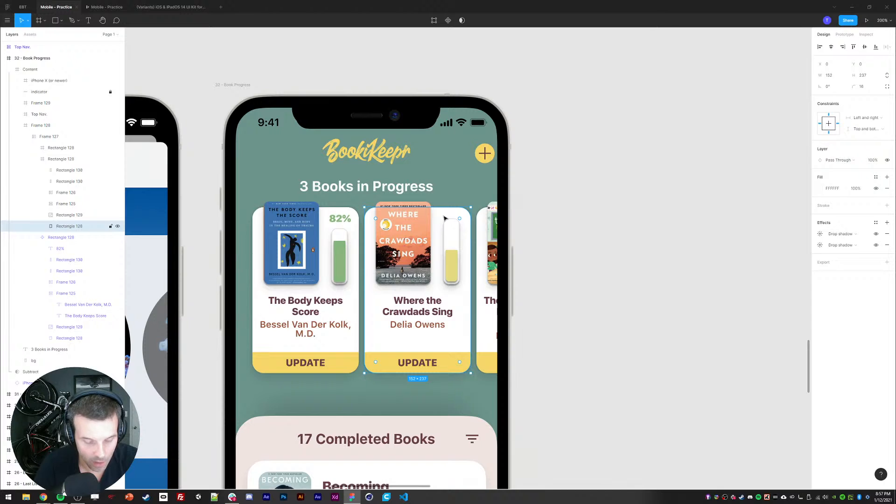
pyautogui.hotkey('ctrl', 'v')
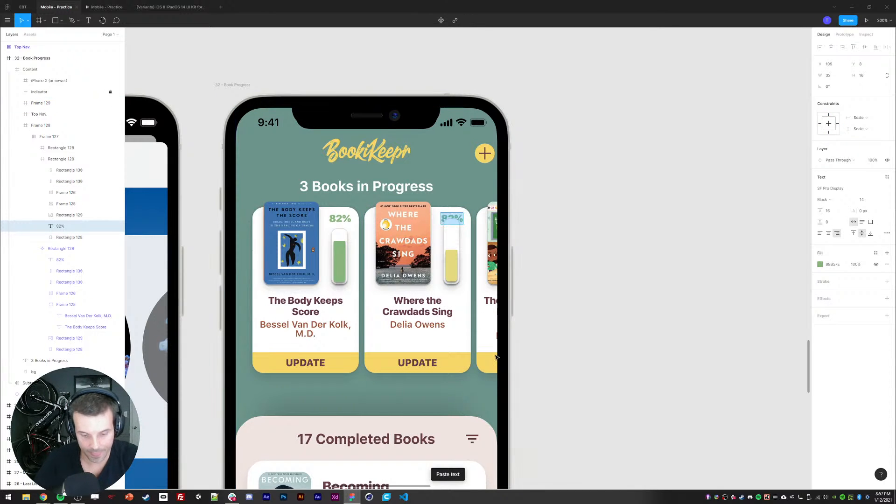
pyautogui.write('5')
pyautogui.press('BackSpace')
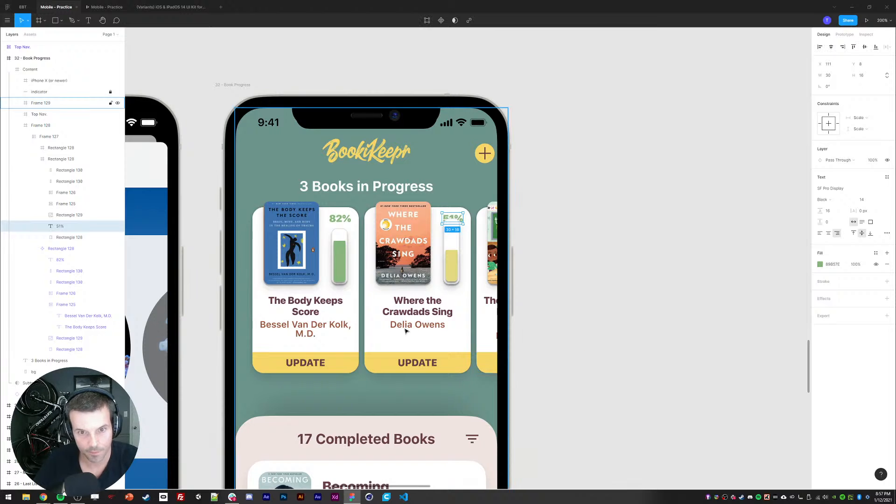
# - Shorten the yellow progress fill and its white container on the Where the Crawdads Sing card from above, clearing the 51% label
pyautogui.click(452, 219)
pyautogui.keyDown('shift'); pyautogui.click(456, 261); pyautogui.keyUp('shift')
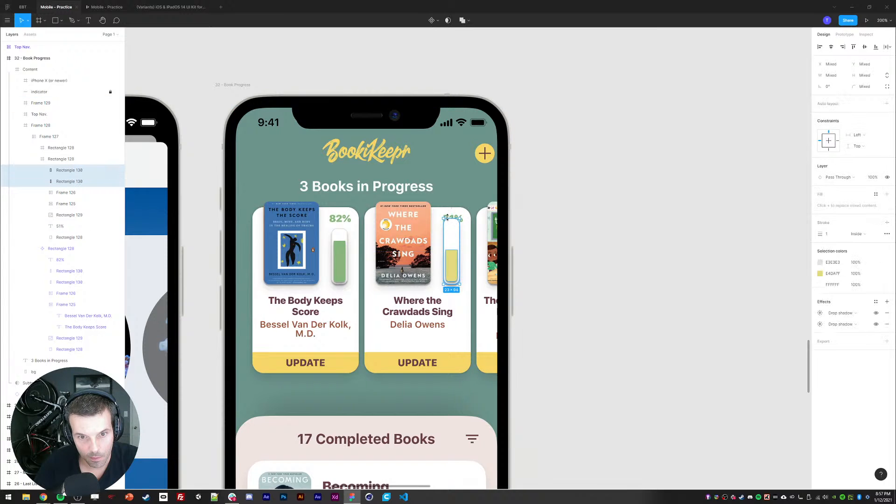
pyautogui.moveTo(448, 218); pyautogui.dragTo(448, 230)
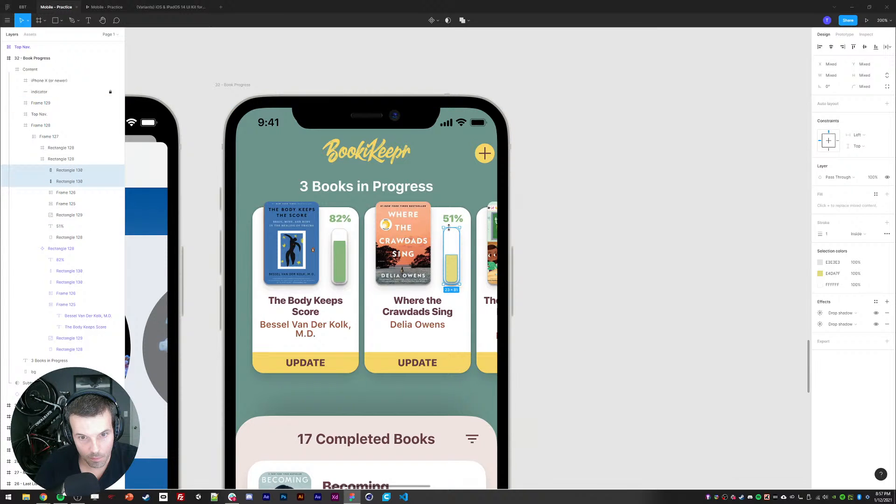
pyautogui.click(563, 273)
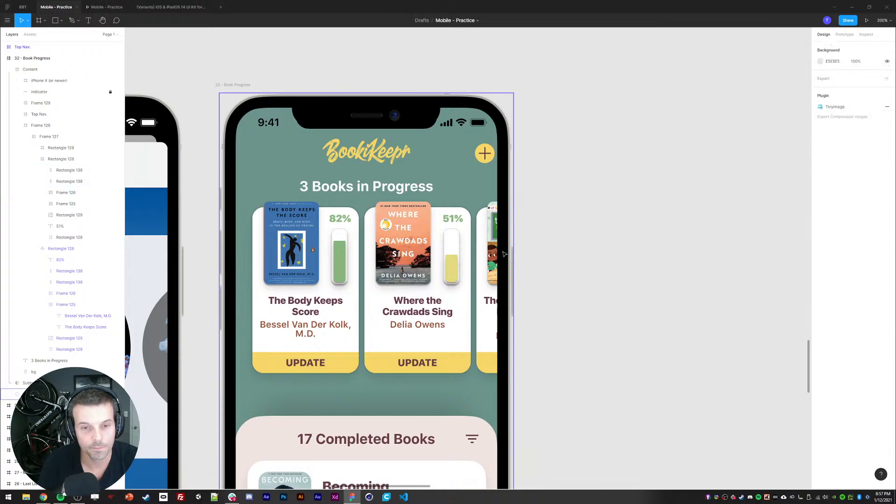
# - Color the 51% label with the yellow E4DA7F of the progress bar beneath it
pyautogui.click(452, 219)
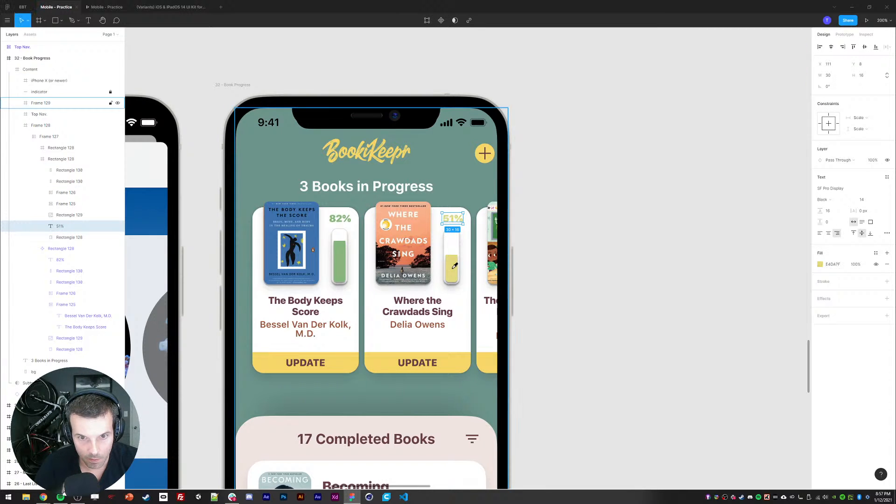
pyautogui.press('Escape')
pyautogui.click(452, 218)
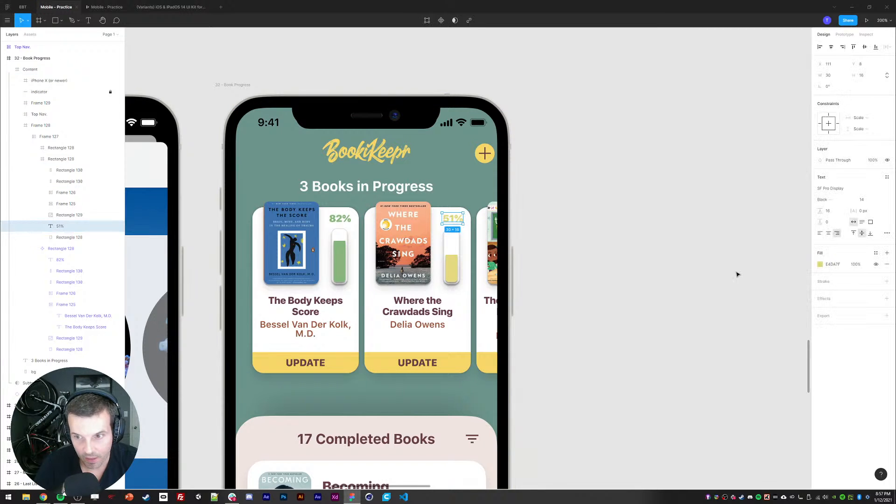
pyautogui.click(613, 261)
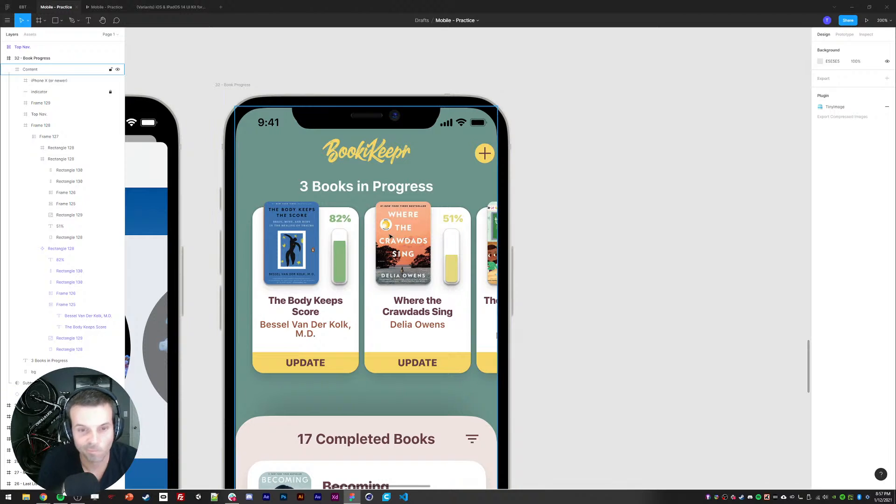
pyautogui.click(41, 103)
pyautogui.click(17, 125)
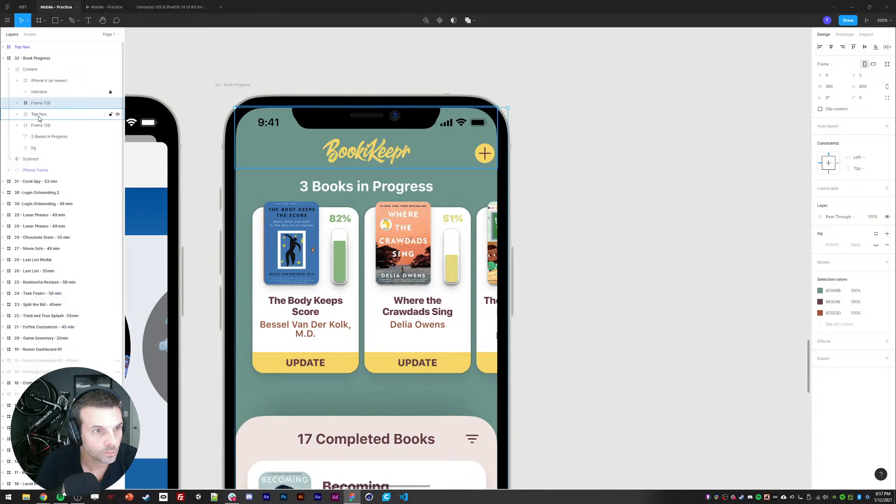
pyautogui.click(18, 103)
pyautogui.click(25, 115)
pyautogui.click(46, 126)
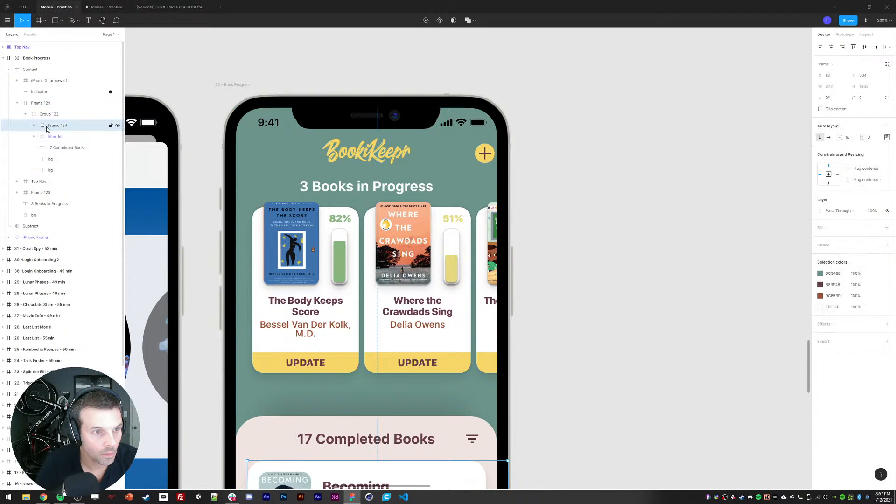
pyautogui.click(402, 240)
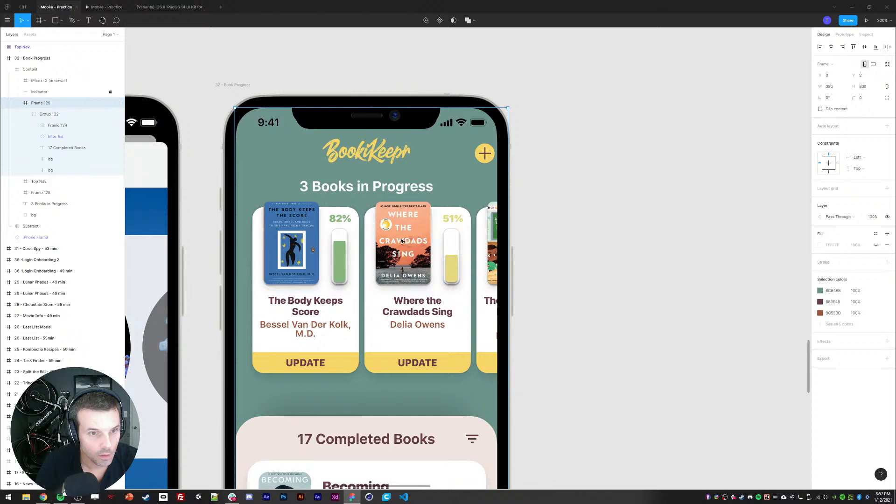
pyautogui.click(50, 126)
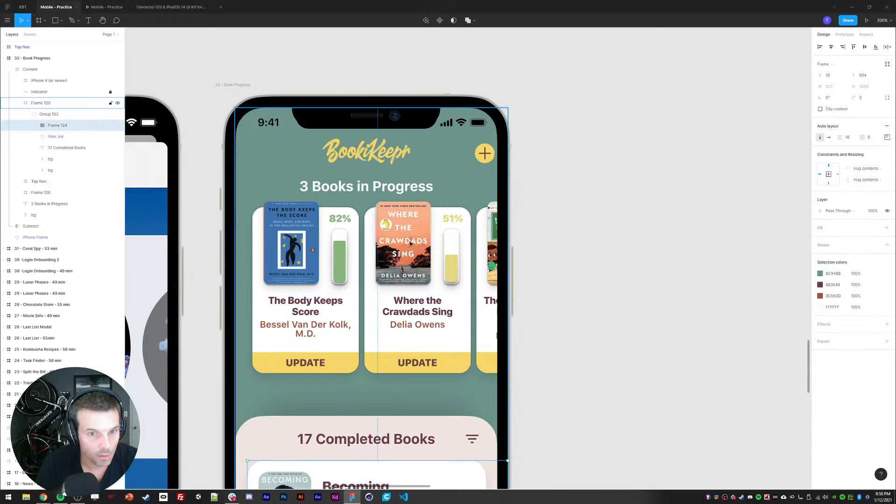
pyautogui.click(410, 246)
pyautogui.click(50, 126)
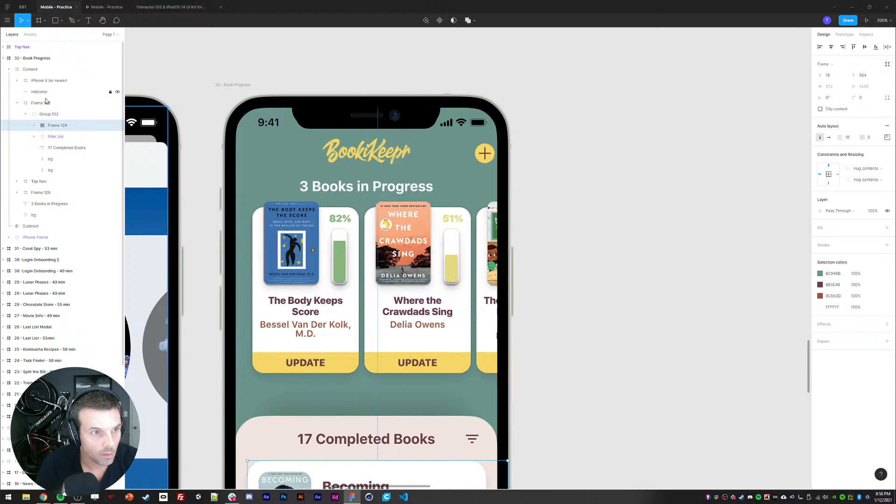
# - Move the books-in-progress card row (Frame 137) left to X -135 so The Office card is fully on screen
pyautogui.click(17, 103)
pyautogui.click(18, 125)
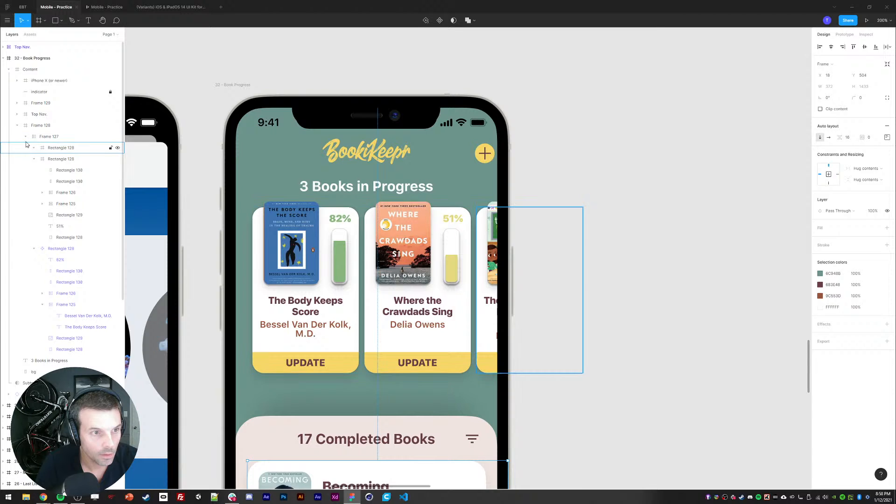
pyautogui.click(25, 137)
pyautogui.click(48, 138)
pyautogui.moveTo(402, 273); pyautogui.dragTo(291, 272)
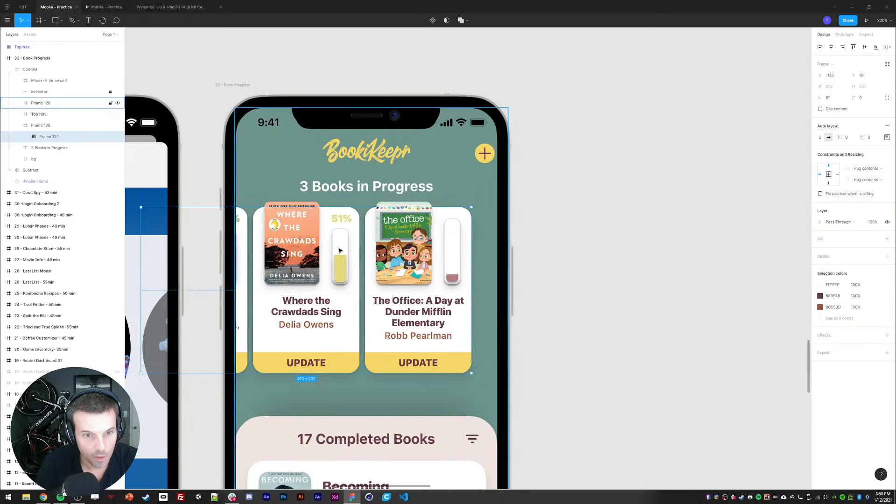
# - Copy the 51% label onto The Office card above its progress bar and open the copy's text for editing
pyautogui.keyDown('ctrl'); pyautogui.click(342, 219); pyautogui.keyUp('ctrl')
pyautogui.hotkey('ctrl', 'c')
pyautogui.hotkey('ctrl', 'v')
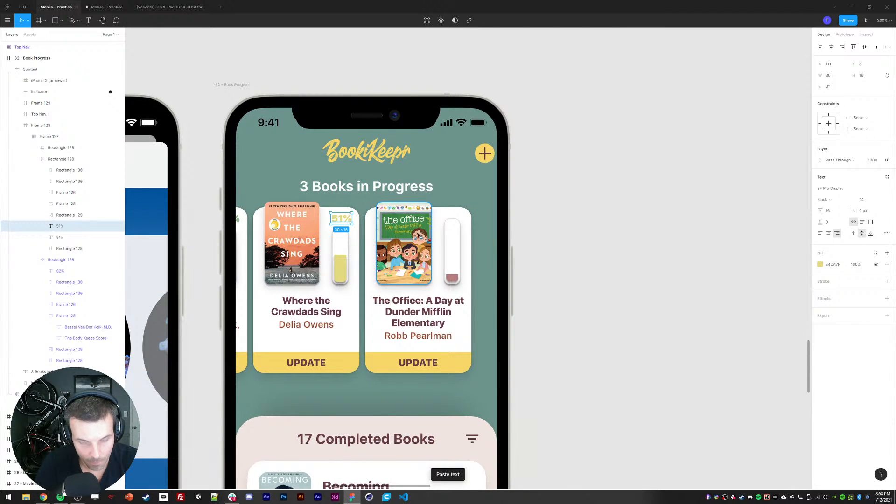
pyautogui.hotkey('ctrl', 'z')
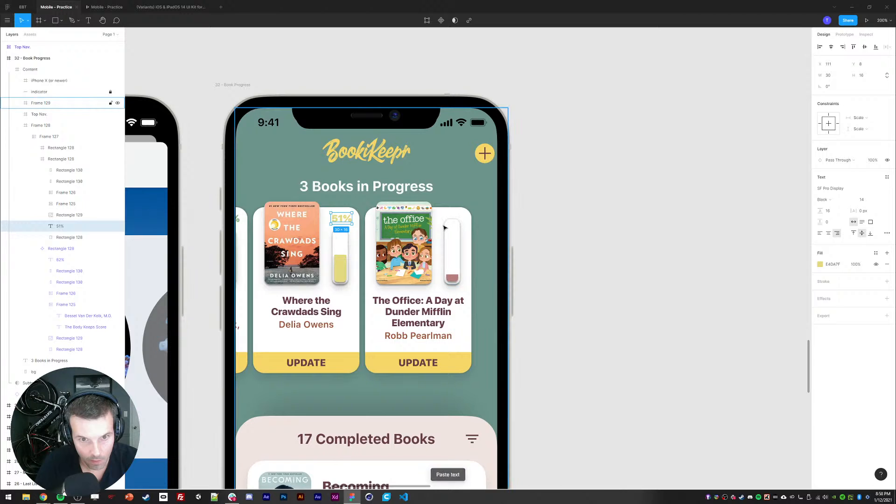
pyautogui.click(444, 227)
pyautogui.hotkey('ctrl', 'v')
pyautogui.press('Return')
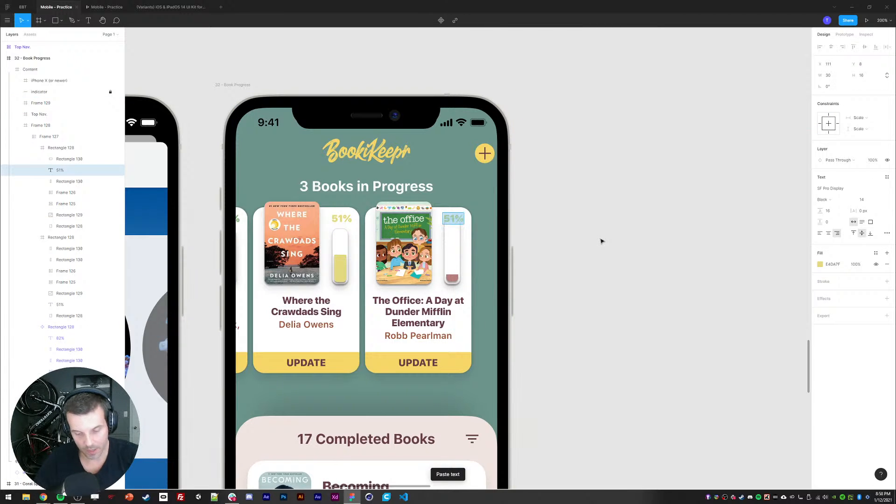
# - Change the copied label's text to 9% and nudge it 5 px left to center it over the bar
pyautogui.write('9%')
pyautogui.press('Escape')
pyautogui.press('Left')
pyautogui.press('Left')
pyautogui.press('Left')
pyautogui.press('Left')
pyautogui.press('Left')
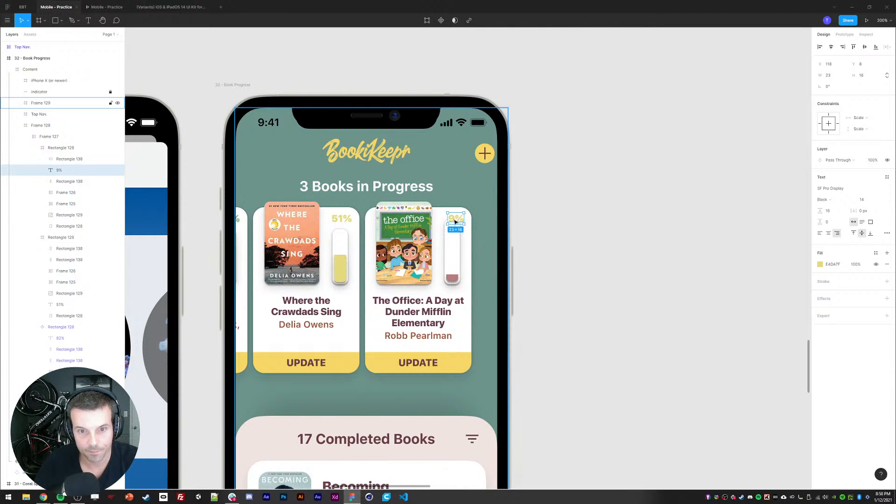
# - Shorten The Office card's white progress container from above to a height of 80 at Y 30, matching the neighboring card
pyautogui.click(453, 245)
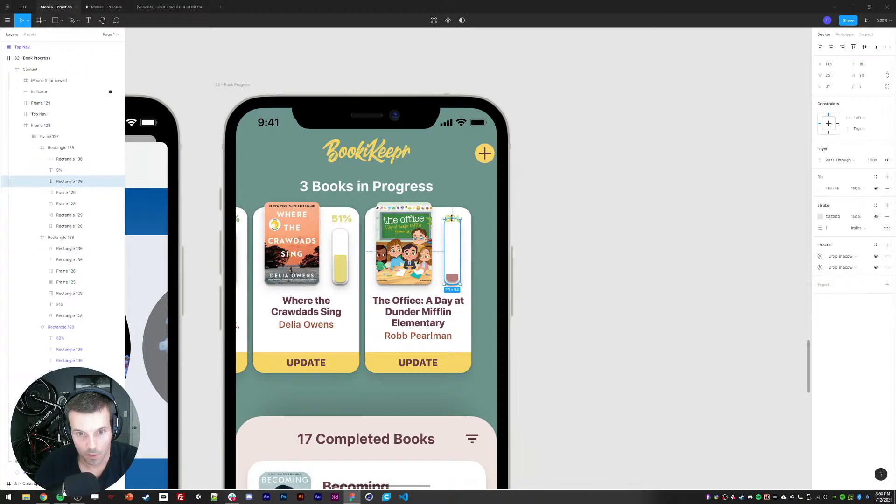
pyautogui.click(345, 239)
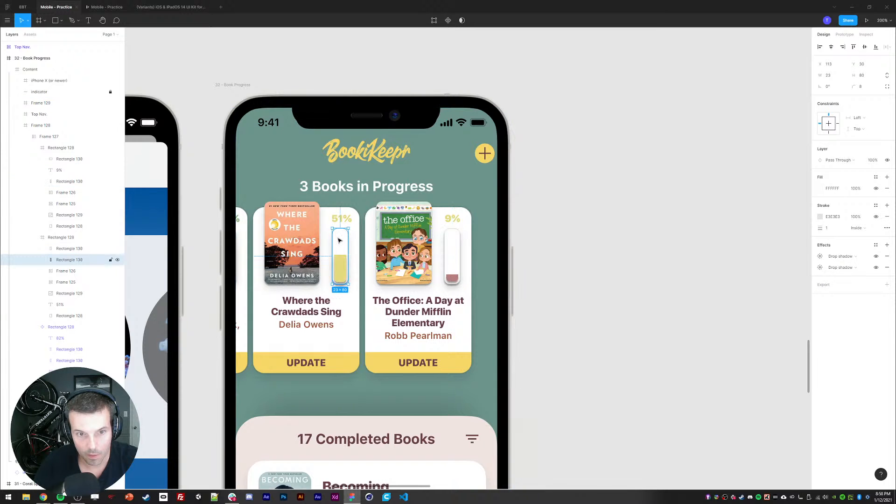
pyautogui.click(452, 269)
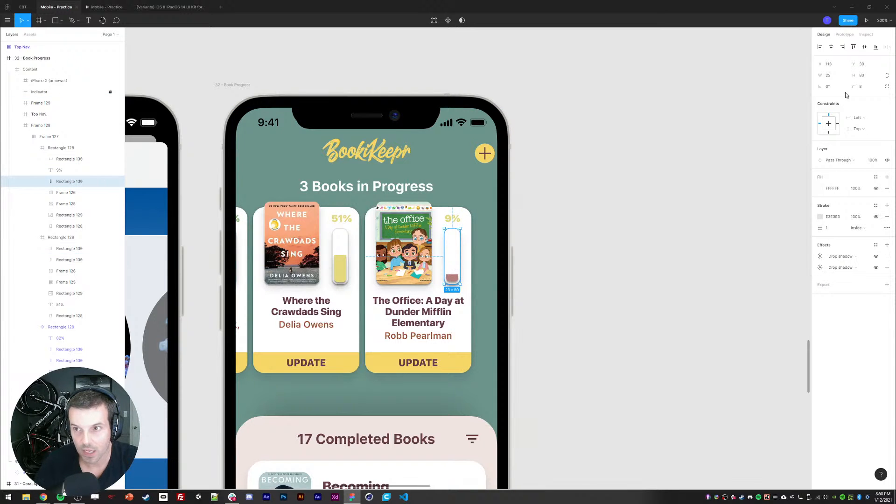
# - Color the 9% label with the muted red of The Office card's progress fill
pyautogui.moveTo(646, 269); pyautogui.dragTo(808, 241)
pyautogui.moveTo(391, 228); pyautogui.dragTo(282, 252)
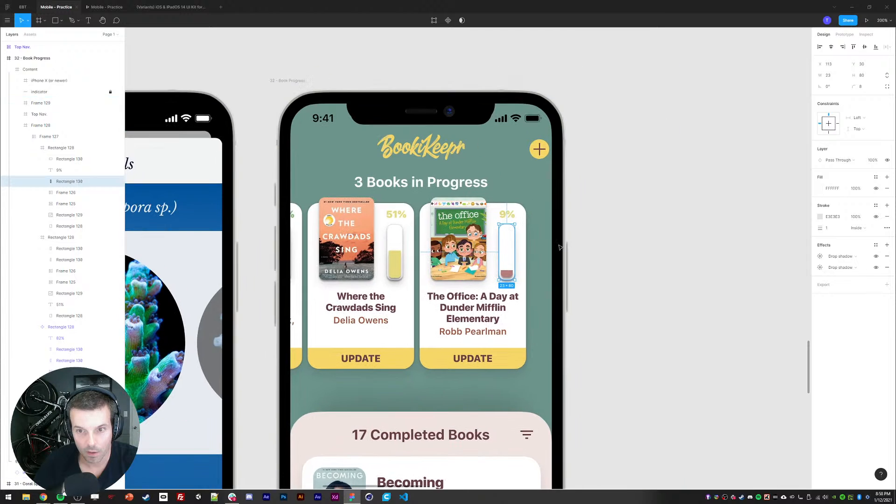
pyautogui.click(776, 60)
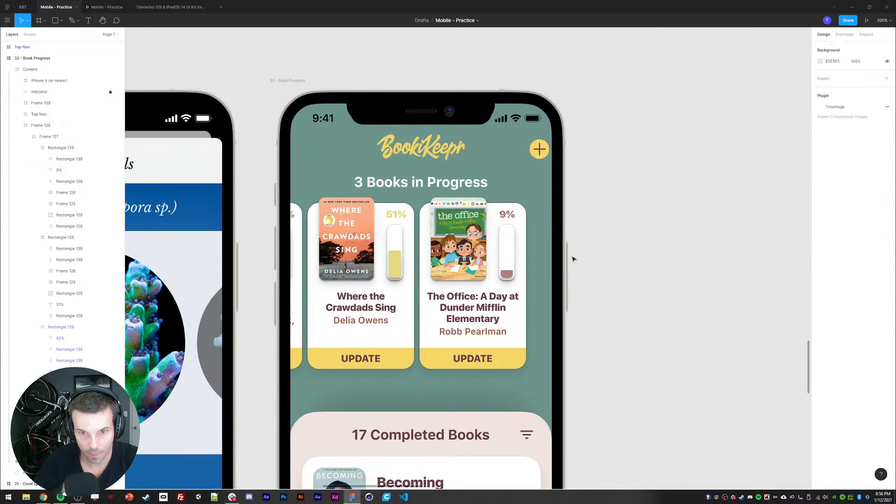
# - Move the cards' containing frame (Frame 128) right until The Body Keeps the Score card is back in full view
pyautogui.hscroll(-3, 598, 258)
pyautogui.hotkey('ctrl', '-')
pyautogui.hotkey('ctrl', '=')
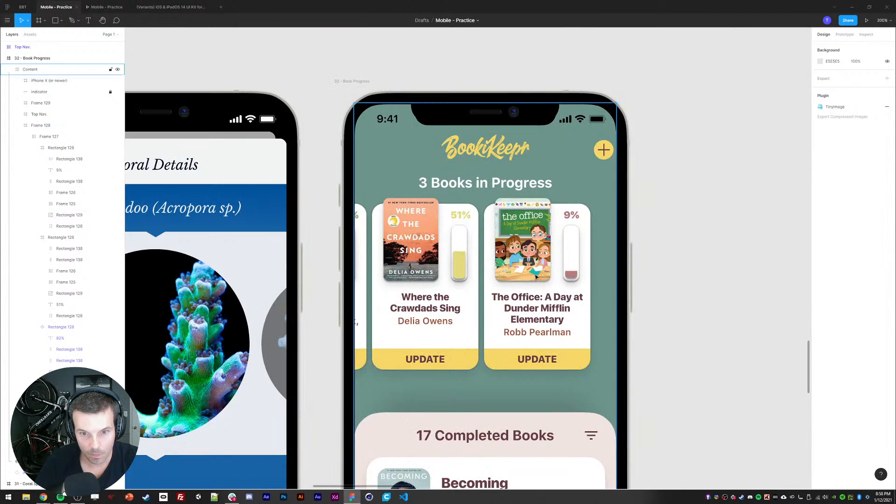
pyautogui.doubleClick(523, 271)
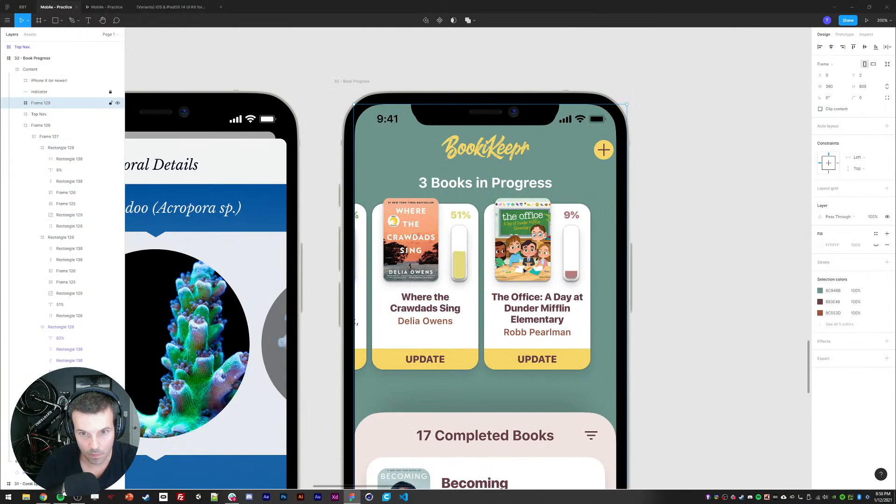
pyautogui.click(17, 126)
pyautogui.click(38, 126)
pyautogui.moveTo(419, 255); pyautogui.dragTo(530, 256)
pyautogui.click(653, 184)
pyautogui.scroll(-2, 397, 269)
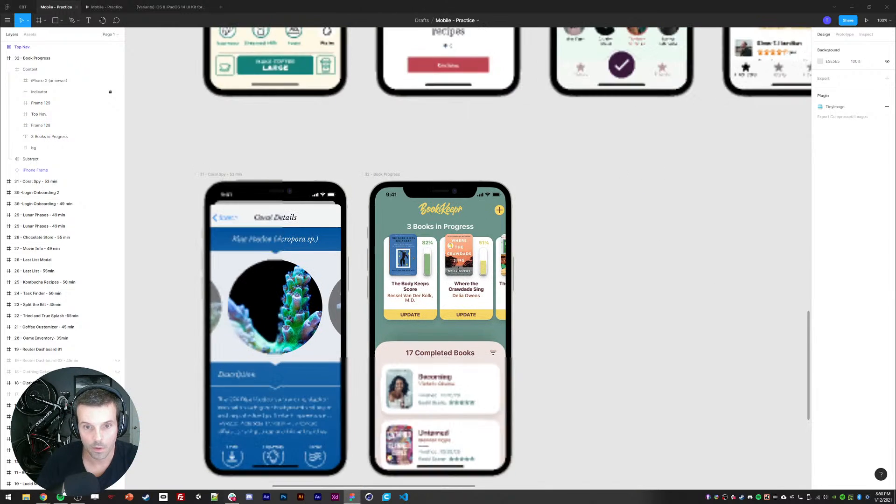
pyautogui.click(409, 274)
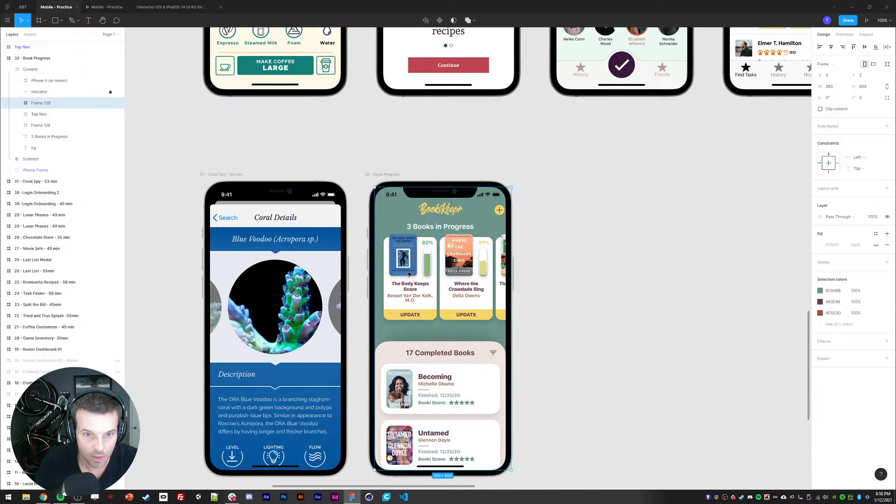
pyautogui.click(30, 115)
pyautogui.click(23, 105)
pyautogui.click(17, 103)
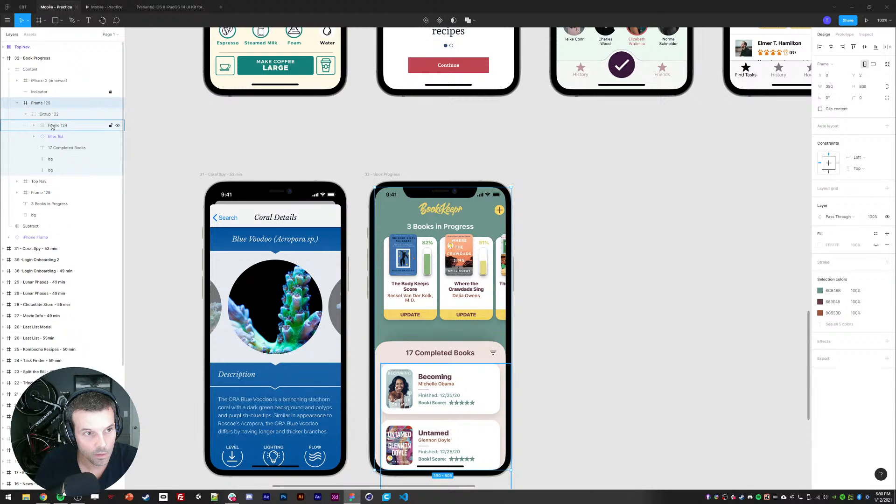
pyautogui.click(54, 127)
pyautogui.click(17, 103)
# - Lower the card row (Frame 137) within its containing frame to Y 26, adding space below the 3 Books in Progress heading
pyautogui.click(17, 125)
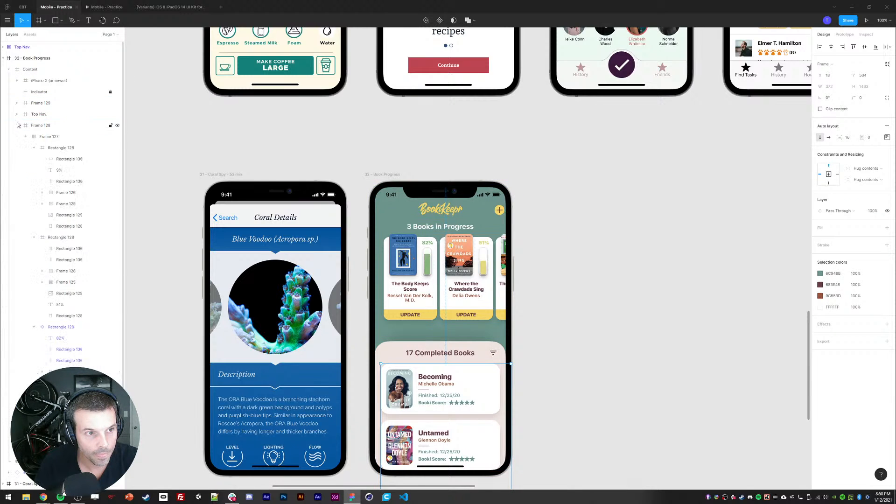
pyautogui.click(19, 137)
pyautogui.click(26, 137)
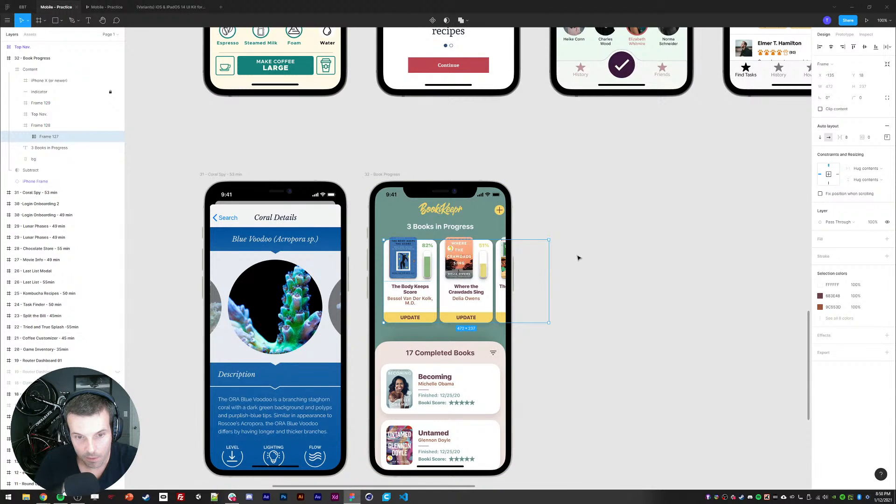
pyautogui.press('Down')
pyautogui.press('Down')
pyautogui.press('Down')
pyautogui.press('Down')
pyautogui.press('Down')
pyautogui.press('Down')
pyautogui.press('Down')
pyautogui.press('Down')
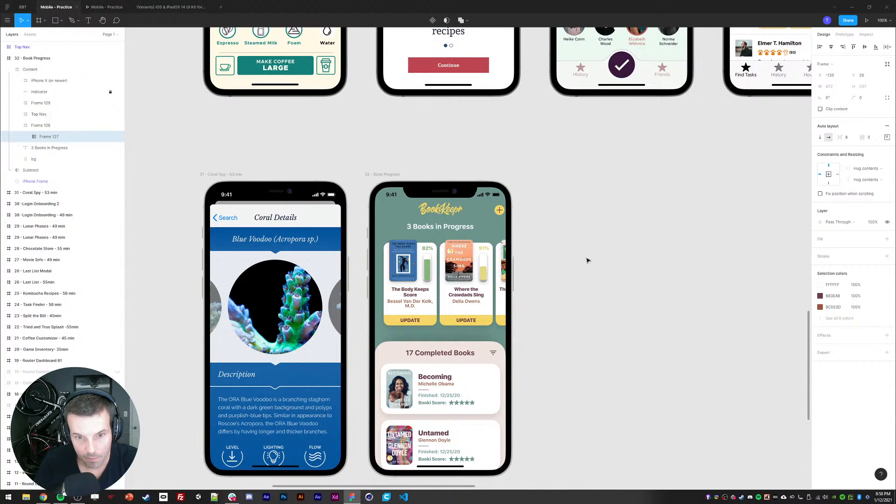
pyautogui.click(592, 266)
# - Check the Book Progress screen in the prototype preview and return to the design file
pyautogui.click(107, 7)
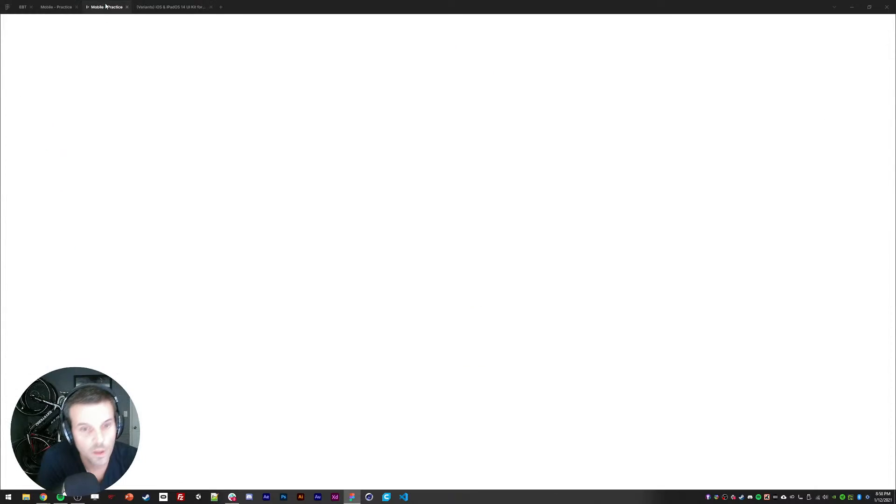
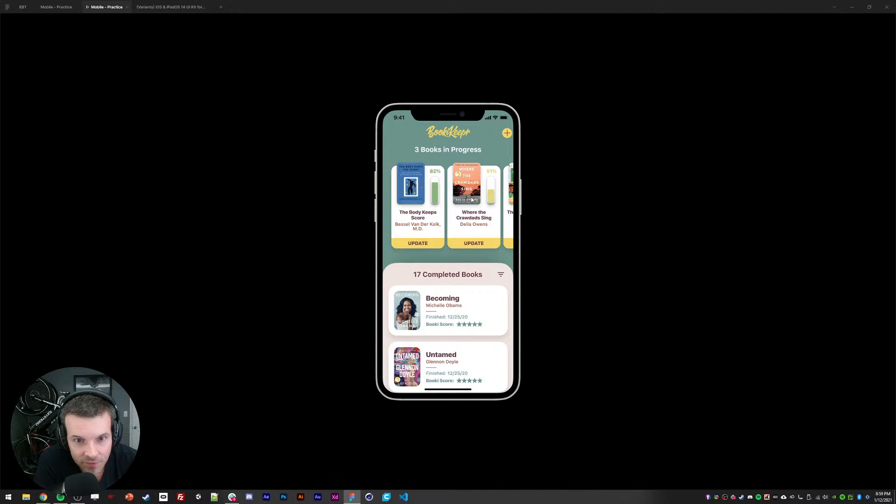
pyautogui.click(56, 6)
# - Extend the left edge of the cards' containing frame (Frame 128) to X 1, making it 533 wide
pyautogui.click(420, 277)
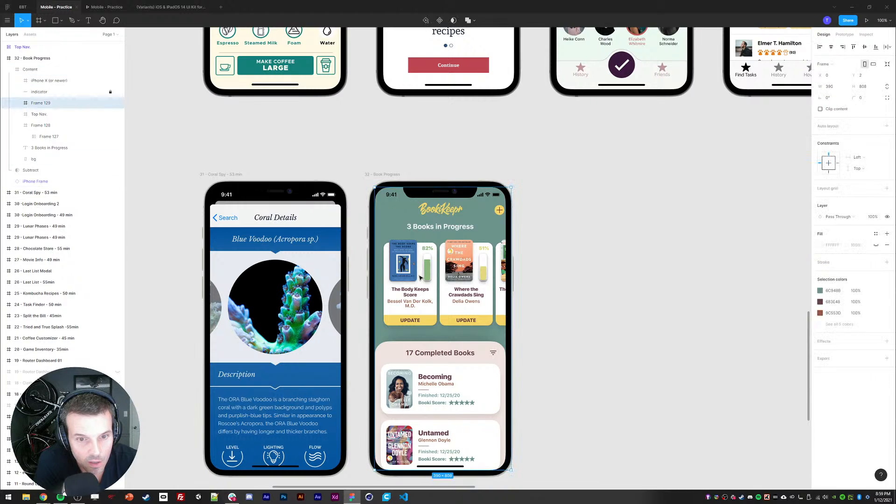
pyautogui.click(38, 127)
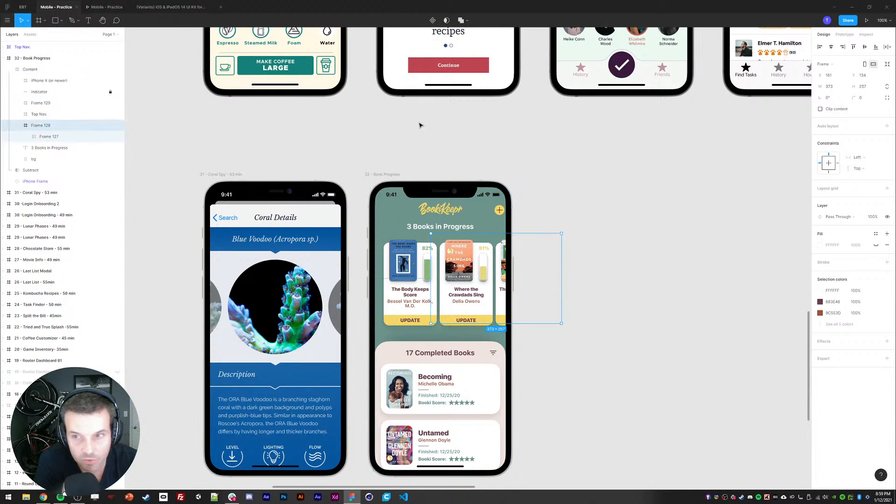
pyautogui.moveTo(431, 280); pyautogui.dragTo(374, 280)
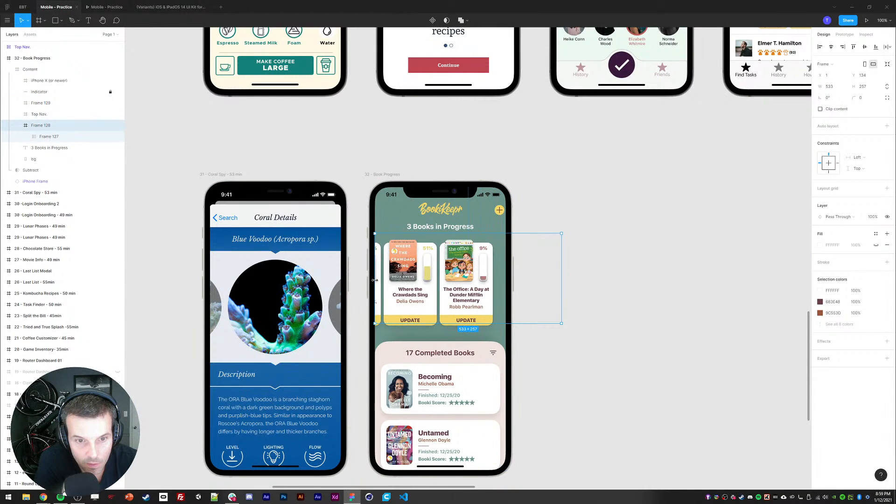
# - Move the card row (Frame 137) right within its containing frame to X 24
pyautogui.click(51, 136)
pyautogui.hotkey('shift', 'Right')
pyautogui.hotkey('shift', 'Right')
pyautogui.hotkey('shift', 'Right')
pyautogui.hotkey('shift', 'Right')
pyautogui.hotkey('shift', 'Right')
pyautogui.hotkey('shift', 'Right')
pyautogui.hotkey('shift', 'Right')
pyautogui.hotkey('shift', 'Right')
pyautogui.hotkey('shift', 'Right')
pyautogui.hotkey('shift', 'Right')
pyautogui.hotkey('shift', 'Right')
pyautogui.hotkey('shift', 'Right')
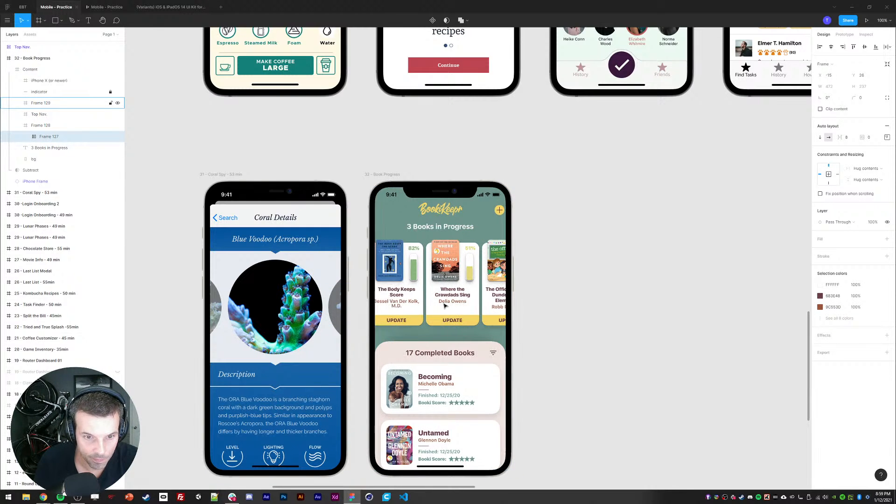
pyautogui.click(821, 77)
pyautogui.press('Return')
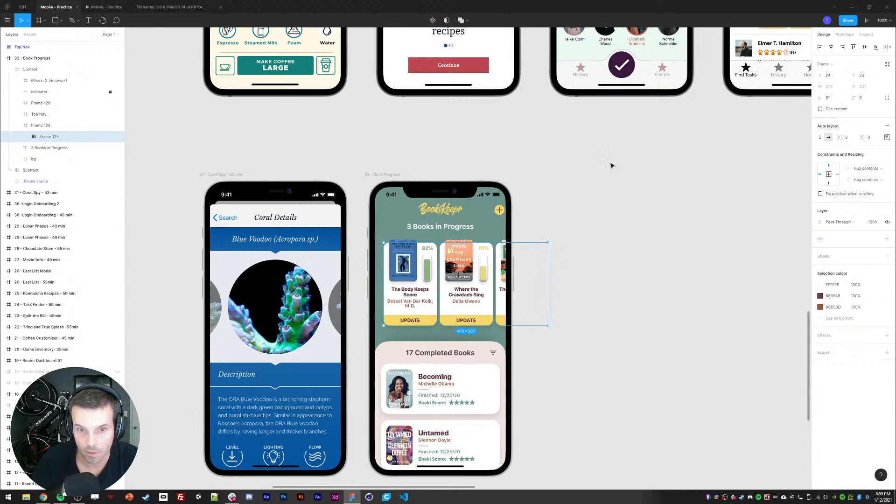
# - Check the card row in the prototype preview, then narrow the cards' containing frame (Frame 128) to end at the phone screen's right edge
pyautogui.click(106, 8)
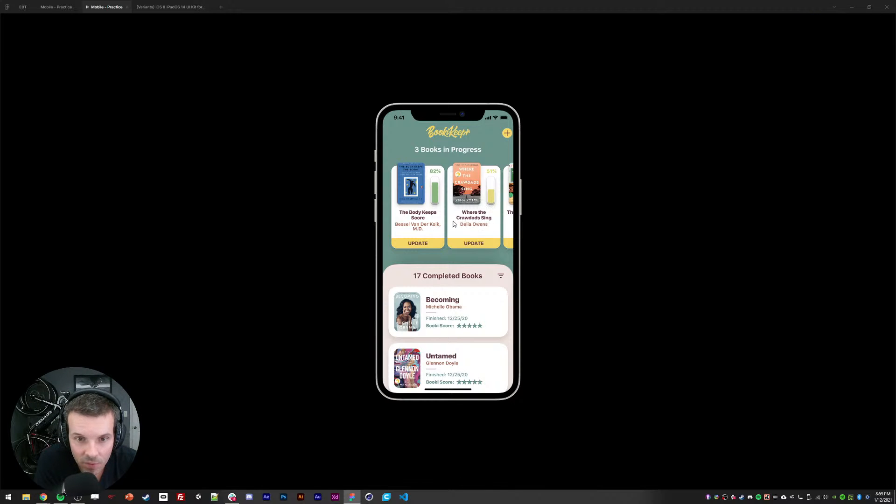
pyautogui.click(56, 7)
pyautogui.click(840, 35)
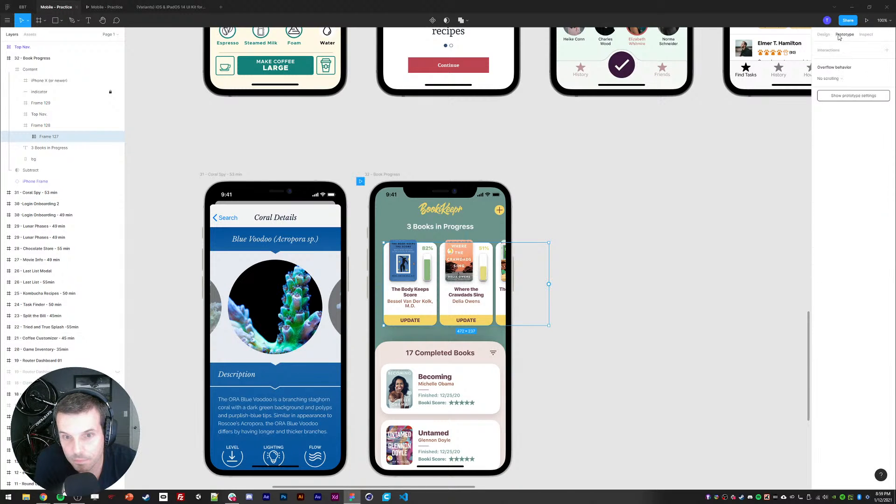
pyautogui.click(40, 125)
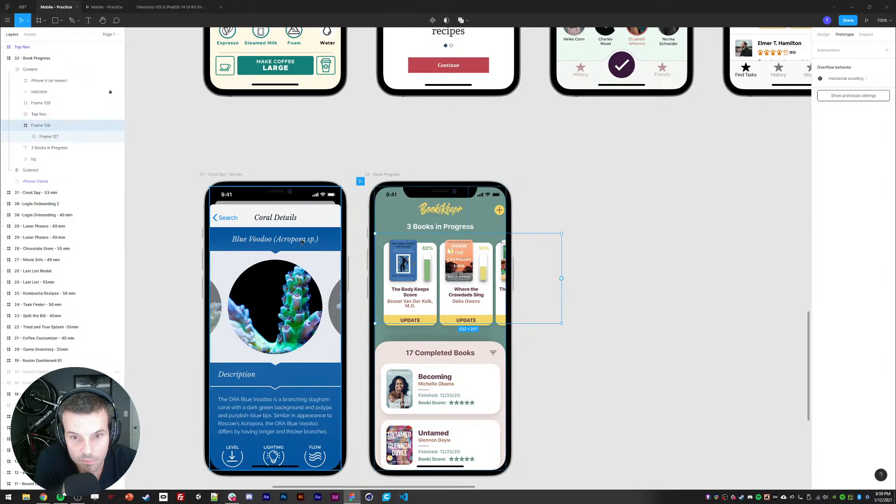
pyautogui.moveTo(560, 264); pyautogui.dragTo(506, 267)
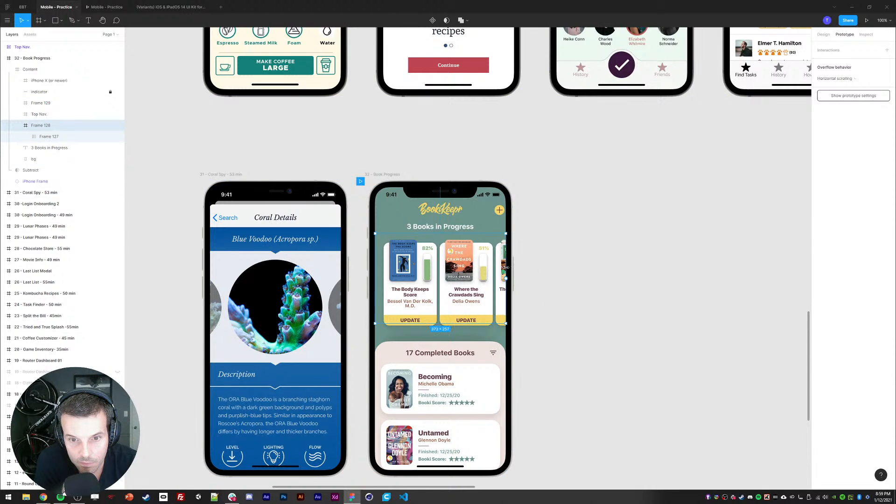
# - Test the Book Progress screen in the prototype preview by scrolling the 17 Completed Books list up and down
pyautogui.click(103, 7)
pyautogui.moveTo(438, 203); pyautogui.dragTo(438, 245)
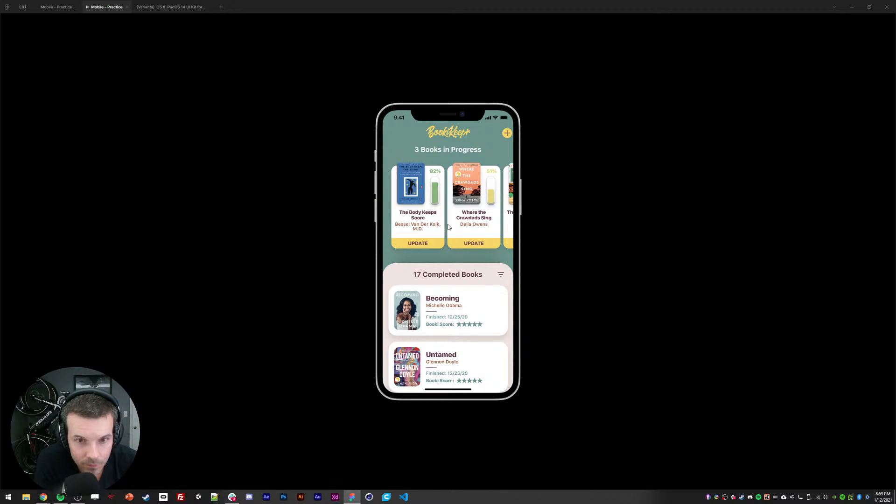
pyautogui.scroll(-3, 447, 249)
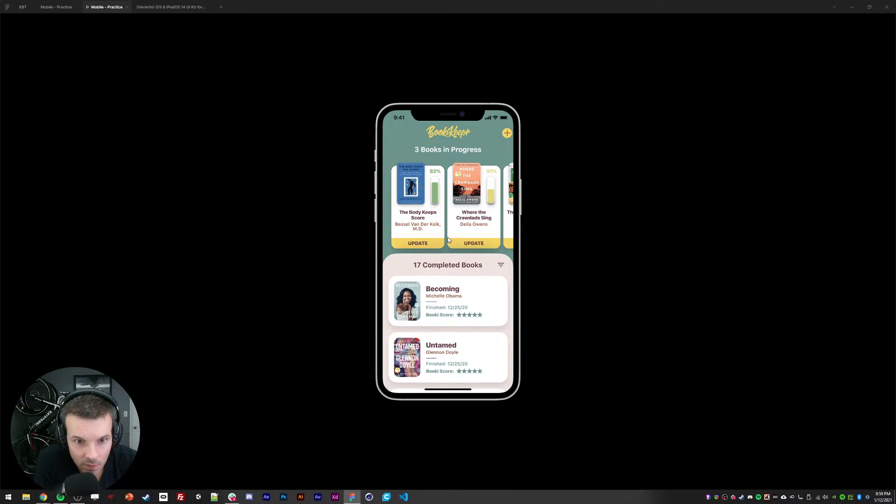
pyautogui.scroll(3, 454, 205)
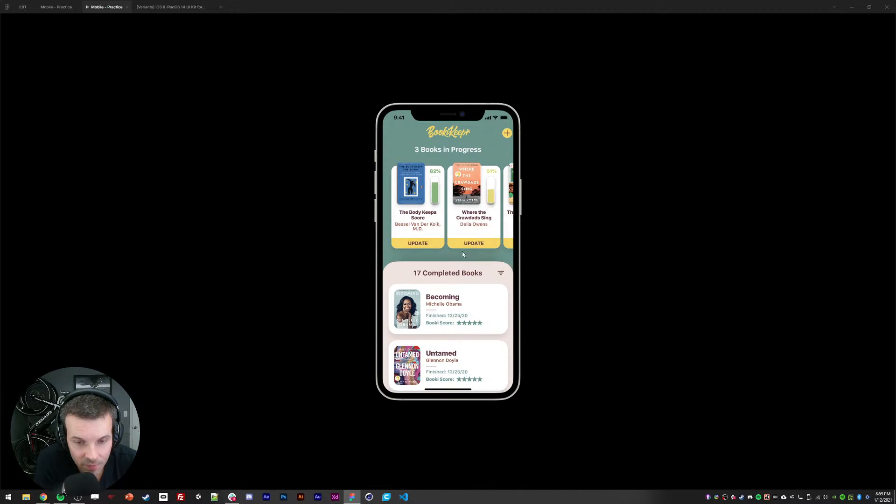
pyautogui.scroll(-2, 467, 220)
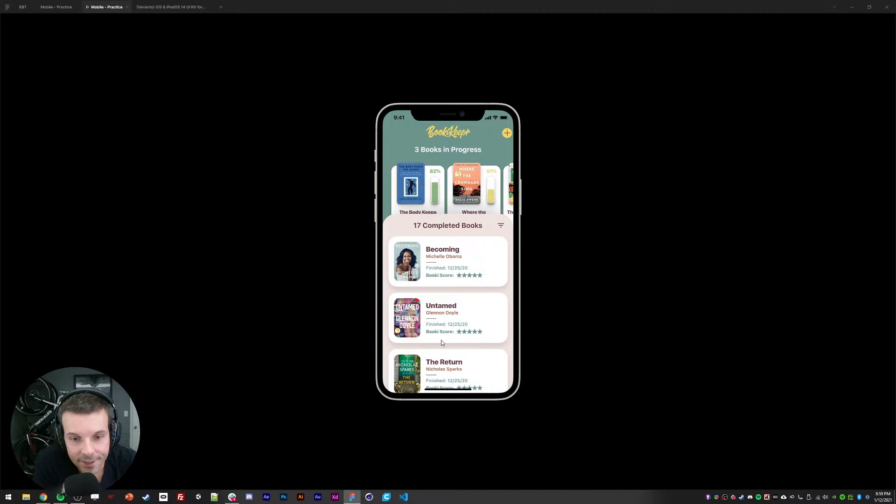
pyautogui.moveTo(441, 342)
pyautogui.mouseDown()
pyautogui.moveTo(449, 159)
pyautogui.moveTo(438, 286)
pyautogui.moveTo(440, 236)
pyautogui.mouseUp()
pyautogui.moveTo(442, 287); pyautogui.dragTo(443, 233)
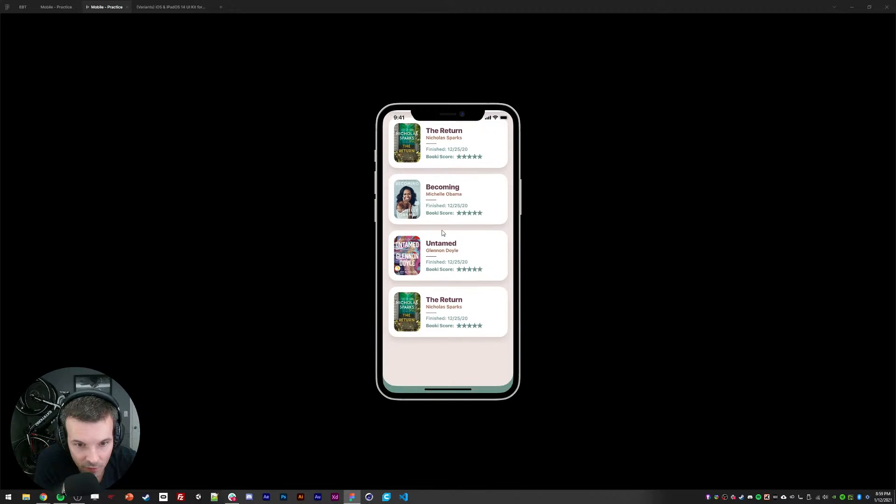
pyautogui.moveTo(444, 265); pyautogui.dragTo(446, 345)
pyautogui.moveTo(447, 210)
pyautogui.mouseDown()
pyautogui.moveTo(449, 317)
pyautogui.moveTo(452, 282)
pyautogui.mouseUp()
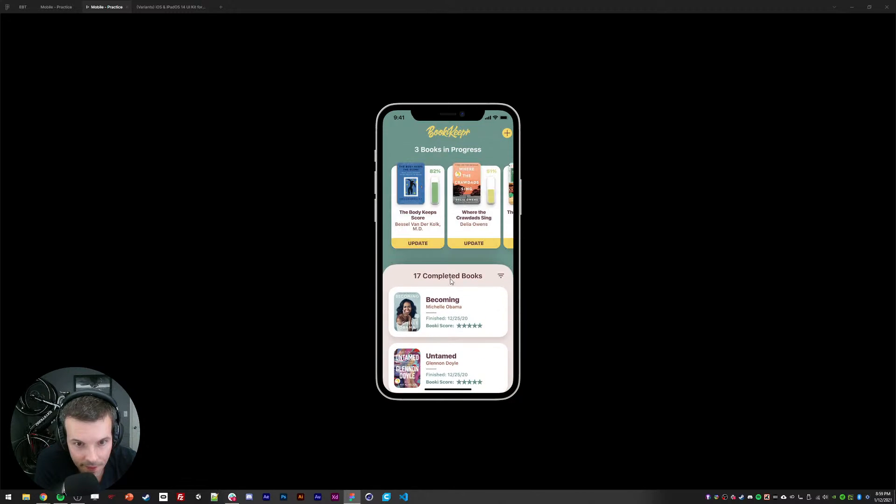
pyautogui.moveTo(441, 316); pyautogui.dragTo(451, 296)
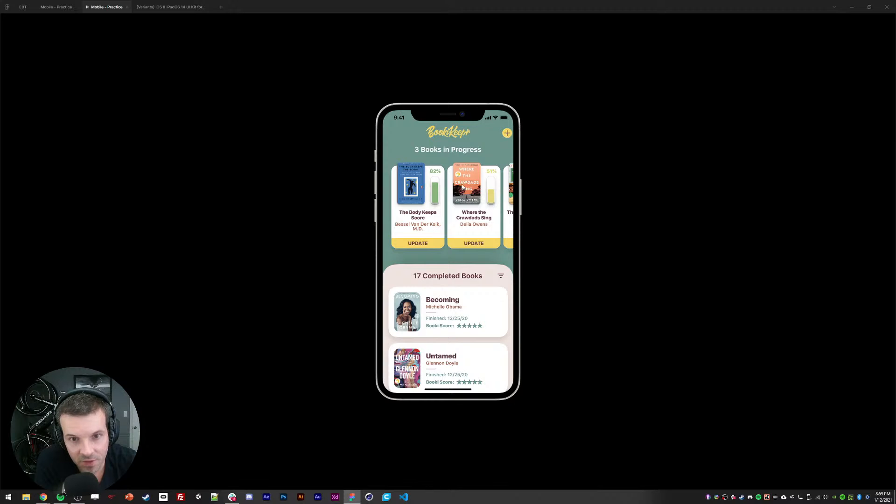
# - Move the plus icon in the Book Progress screen's Top Nav slightly left, away from the screen edge
pyautogui.click(61, 7)
pyautogui.click(498, 210)
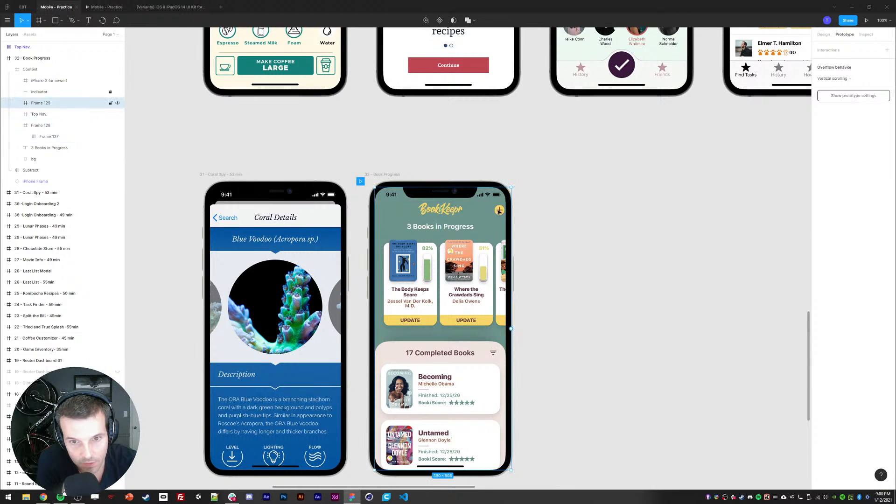
pyautogui.click(532, 214)
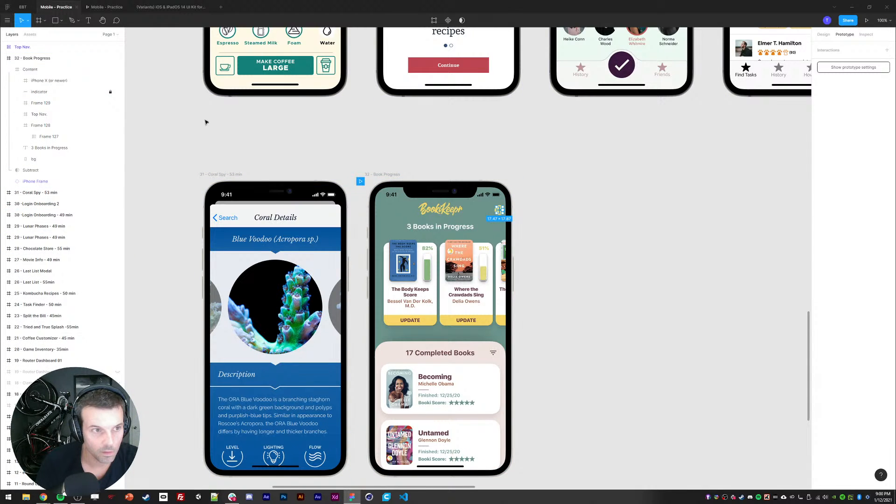
pyautogui.click(22, 48)
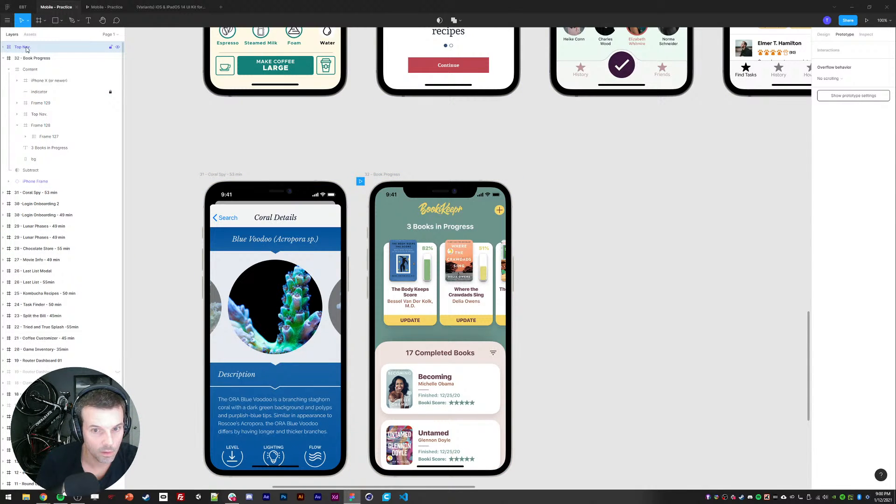
pyautogui.keyDown('ctrl'); pyautogui.click(500, 210); pyautogui.keyUp('ctrl')
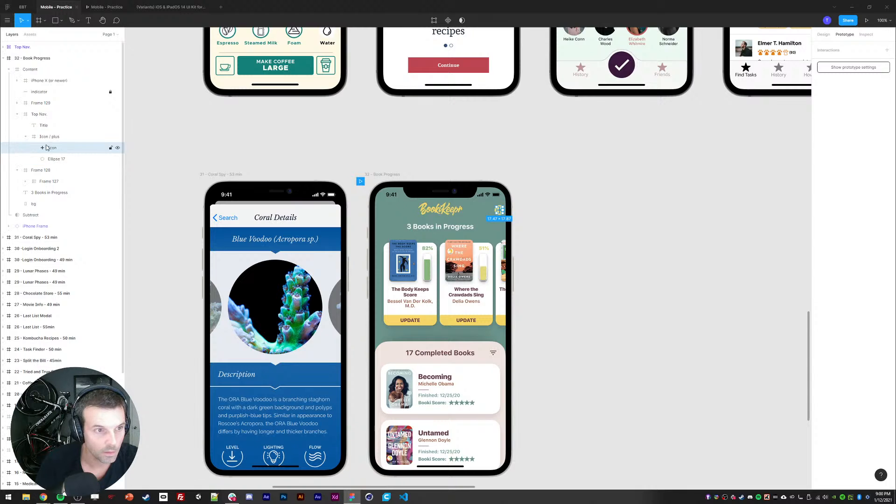
pyautogui.click(48, 137)
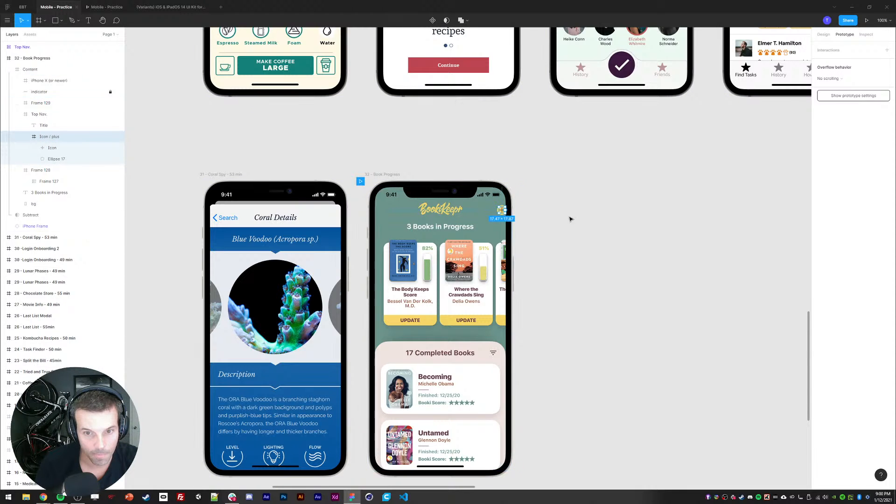
pyautogui.click(664, 254)
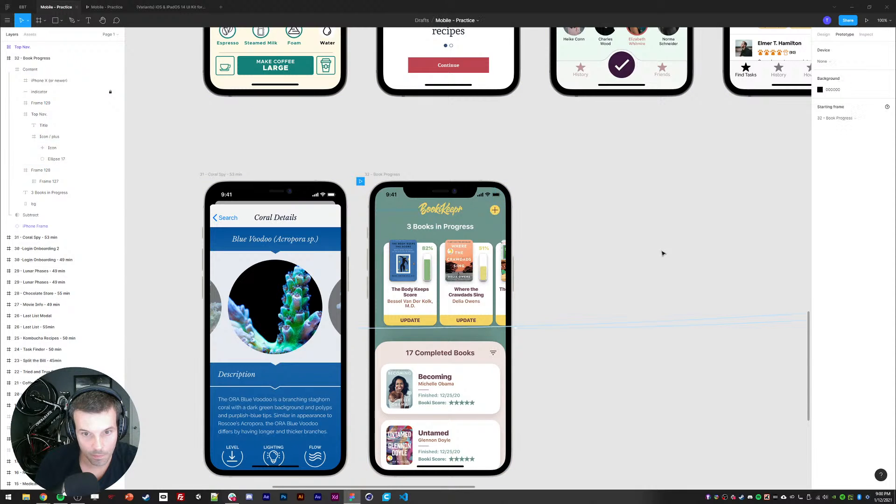
# - Switch to Chrome and close the two book research tabs, leaving the Daily UI Exercise notes in Notion open
pyautogui.scroll(-2, 640, 250)
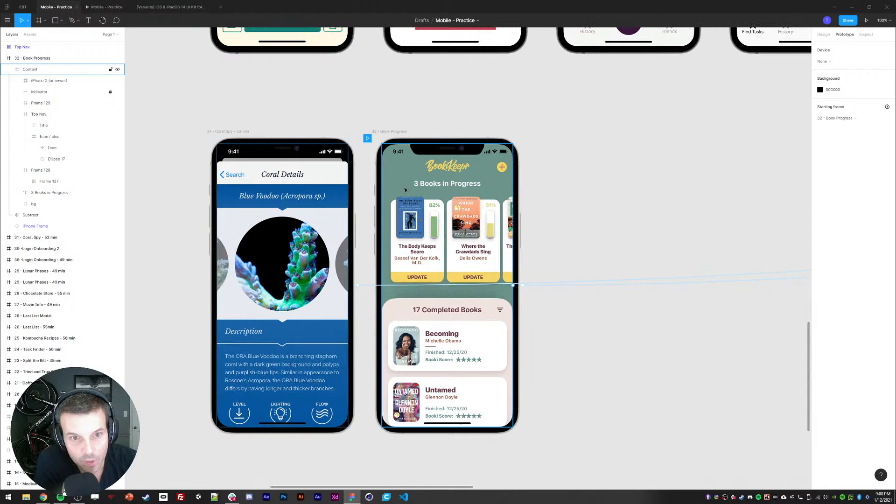
pyautogui.moveTo(310, 103); pyautogui.dragTo(314, 103)
pyautogui.click(49, 499)
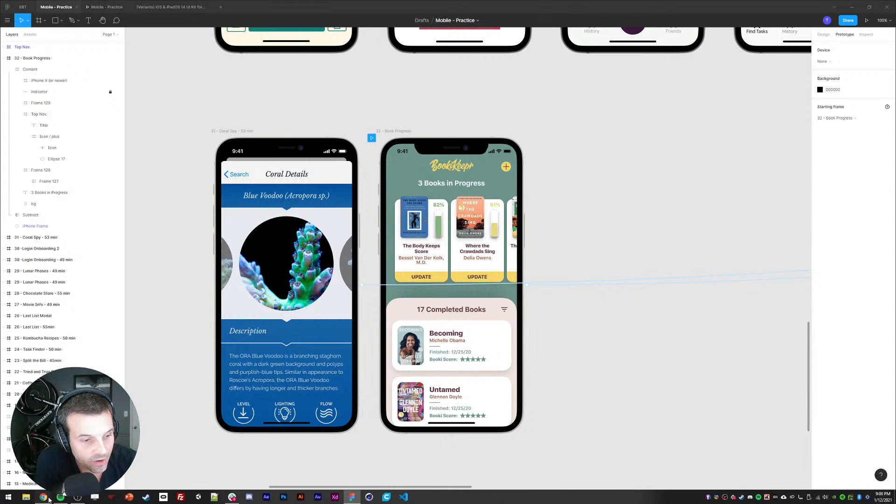
pyautogui.moveTo(43, 498)
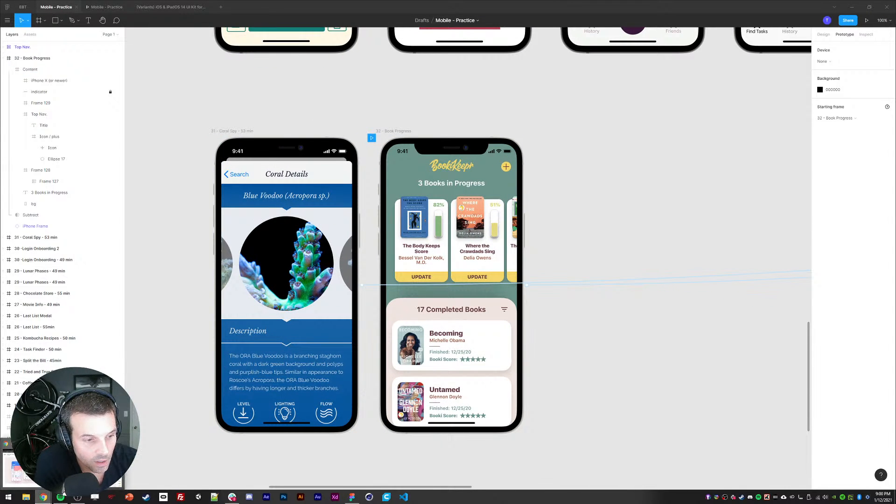
pyautogui.click(15, 469)
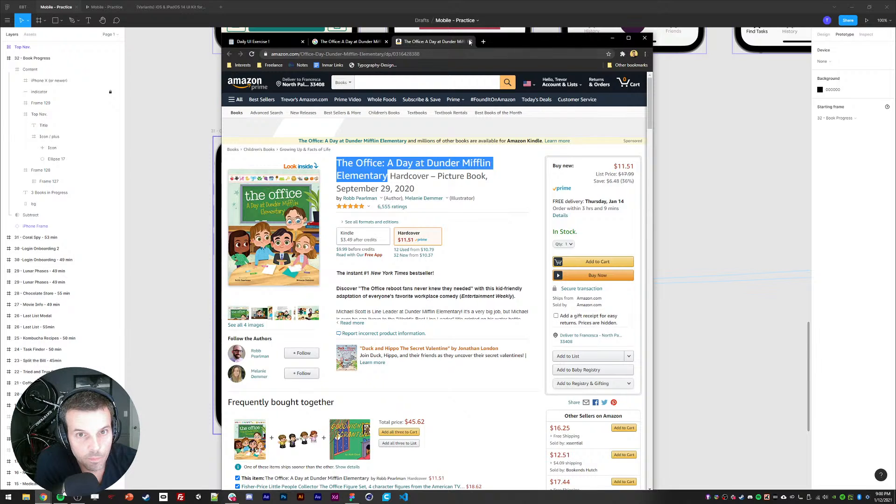
pyautogui.click(469, 42)
pyautogui.click(386, 41)
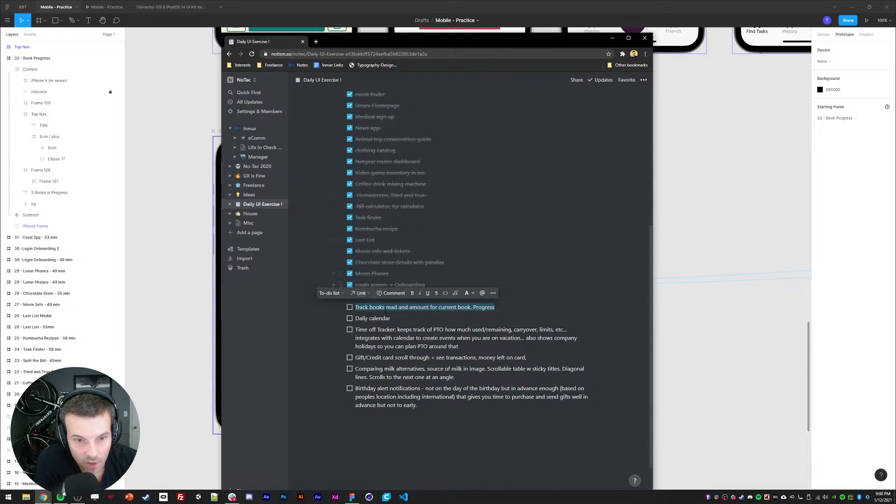
# - Replace "Track books" in the book progress to-do item with "Book Tracker" and return to the Figma design file
pyautogui.click(385, 308)
pyautogui.moveTo(385, 307); pyautogui.dragTo(356, 307)
pyautogui.write('Book Tracker')
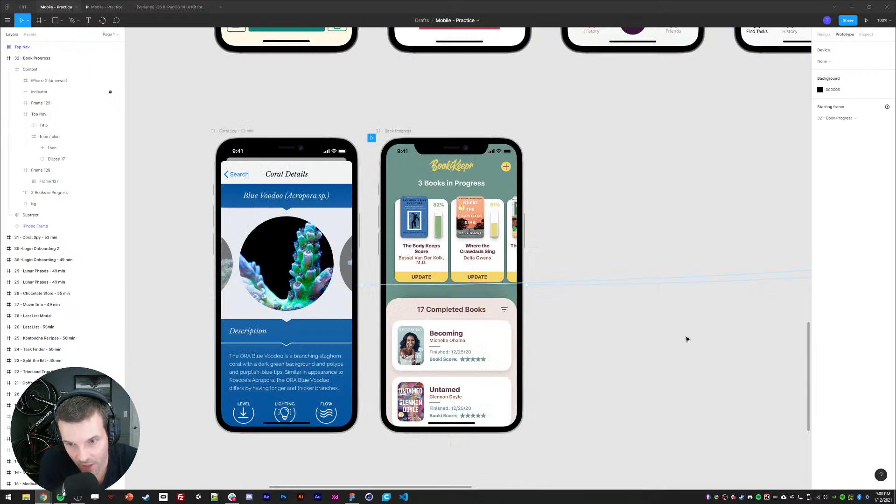
pyautogui.click(685, 337)
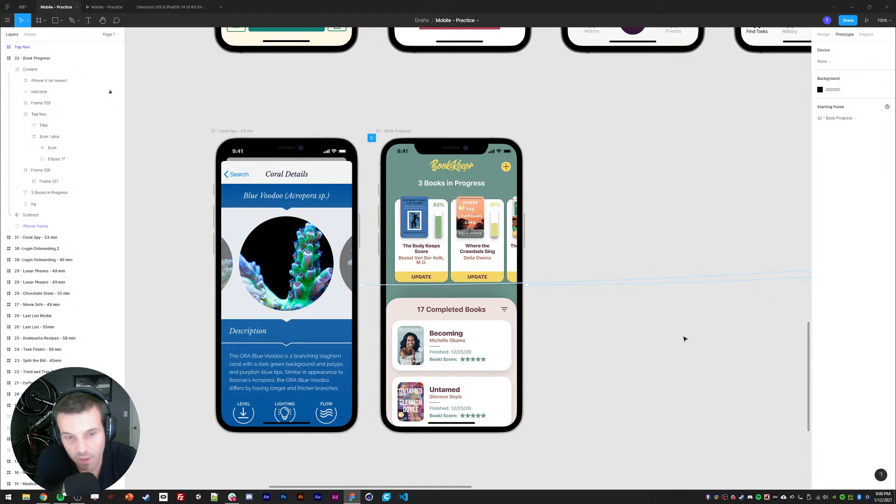
pyautogui.keyDown('ctrl'); pyautogui.click(427, 263); pyautogui.keyUp('ctrl')
pyautogui.click(627, 242)
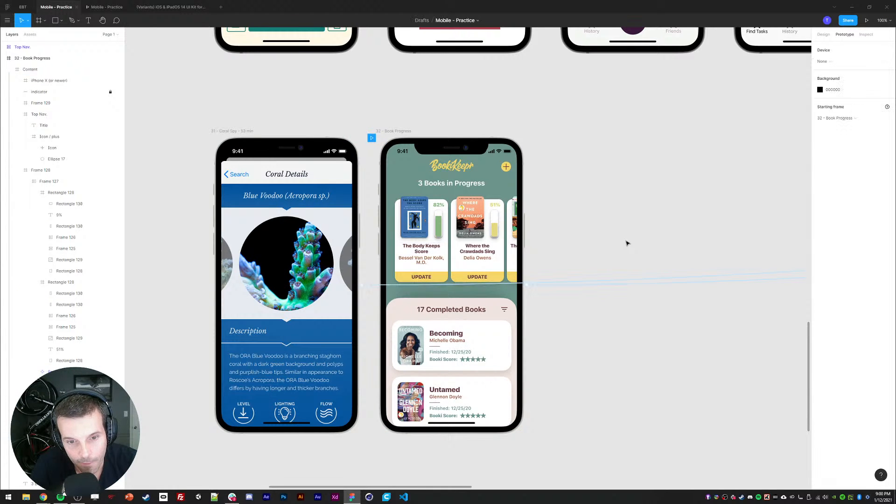
pyautogui.hscroll(1, 610, 238)
pyautogui.keyDown('ctrl'); pyautogui.click(456, 309); pyautogui.keyUp('ctrl')
pyautogui.click(597, 311)
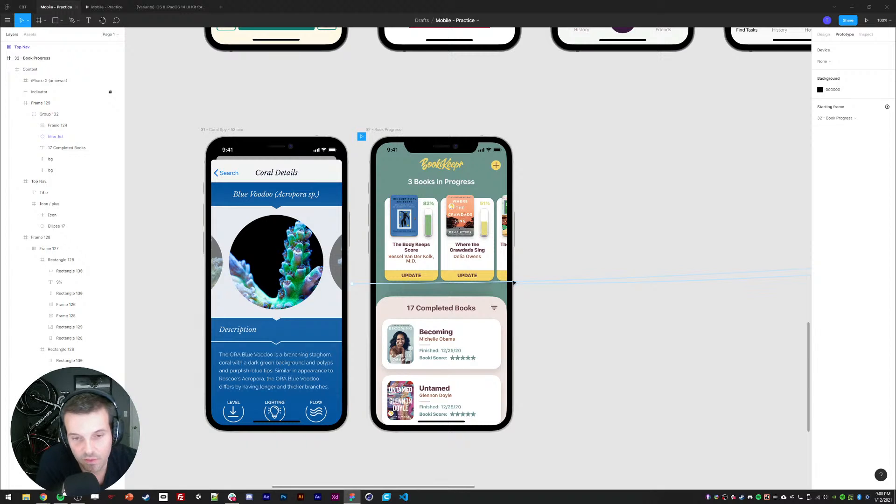
pyautogui.moveTo(603, 248); pyautogui.dragTo(584, 247)
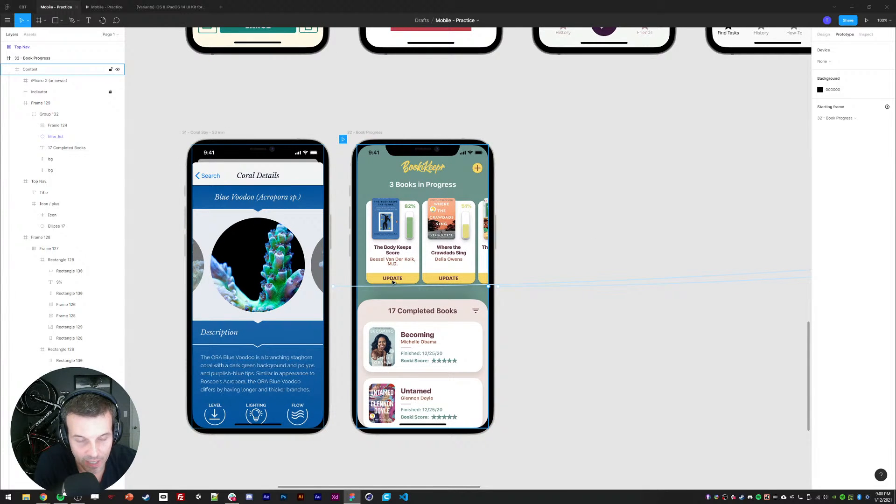
pyautogui.moveTo(533, 294); pyautogui.dragTo(520, 300)
# - Select the title and author texts on all three in-progress cards and recolor the book titles to dark grey 323232
pyautogui.keyDown('ctrl'); pyautogui.click(386, 258); pyautogui.keyUp('ctrl')
pyautogui.keyDown('ctrl'); pyautogui.keyDown('shift'); pyautogui.click(382, 265); pyautogui.keyUp('shift'); pyautogui.keyUp('ctrl')
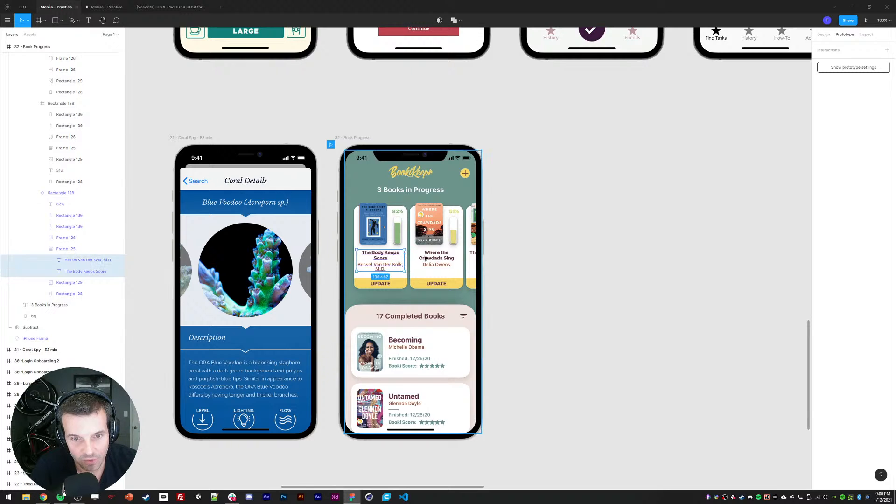
pyautogui.keyDown('ctrl'); pyautogui.keyDown('shift'); pyautogui.click(426, 258); pyautogui.keyUp('shift'); pyautogui.keyUp('ctrl')
pyautogui.keyDown('ctrl'); pyautogui.keyDown('shift'); pyautogui.click(473, 255); pyautogui.keyUp('shift'); pyautogui.keyUp('ctrl')
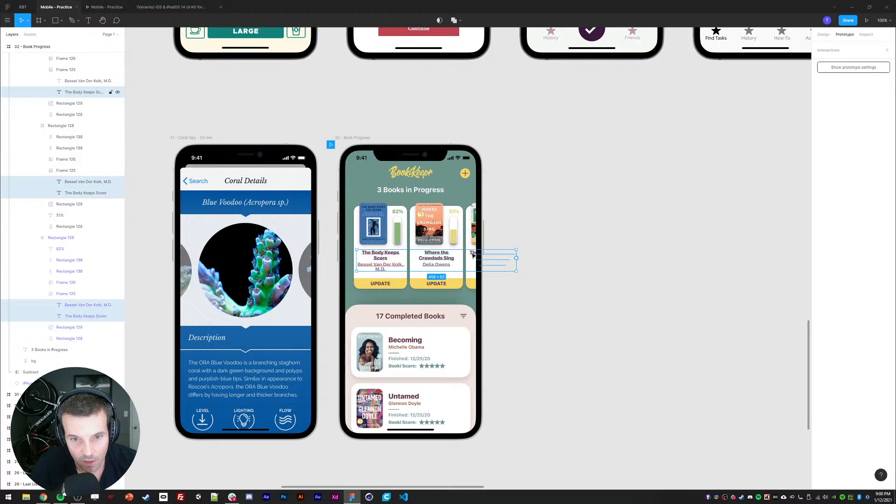
pyautogui.click(823, 34)
pyautogui.click(820, 296)
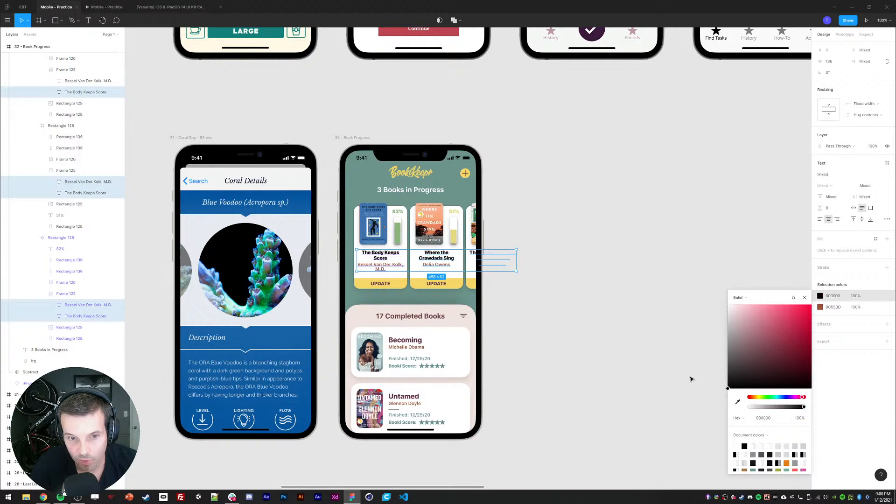
pyautogui.moveTo(728, 387); pyautogui.dragTo(714, 374)
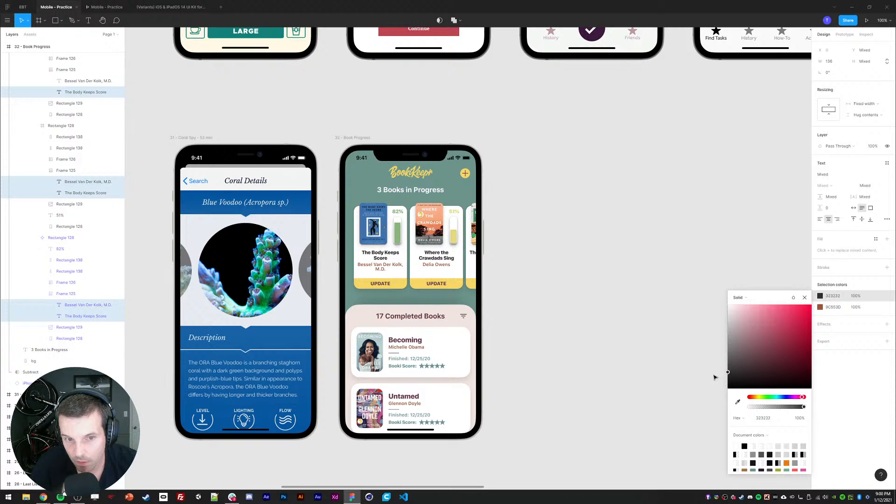
# - Recolor the author names on the three in-progress cards from reddish brown to a neutral grey
pyautogui.click(820, 307)
pyautogui.moveTo(755, 352); pyautogui.dragTo(704, 362)
pyautogui.click(629, 308)
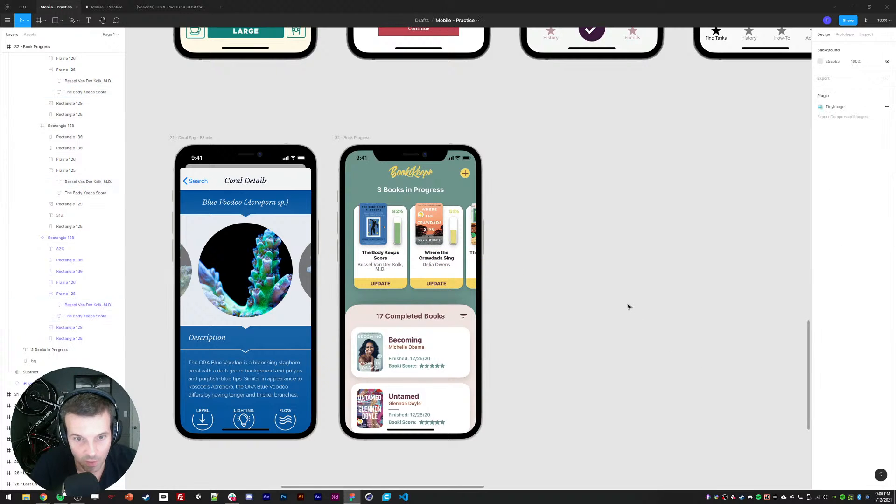
# - Recolor the UPDATE labels on the in-progress book cards to black
pyautogui.keyDown('ctrl'); pyautogui.click(378, 285); pyautogui.keyUp('ctrl')
pyautogui.keyDown('ctrl'); pyautogui.keyDown('shift'); pyautogui.click(436, 283); pyautogui.keyUp('shift'); pyautogui.keyUp('ctrl')
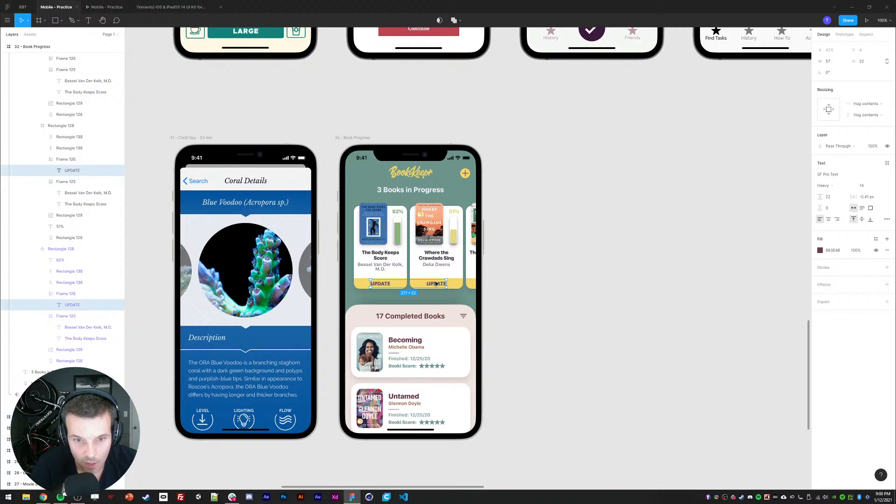
pyautogui.click(820, 251)
pyautogui.moveTo(770, 320); pyautogui.dragTo(716, 353)
pyautogui.click(601, 299)
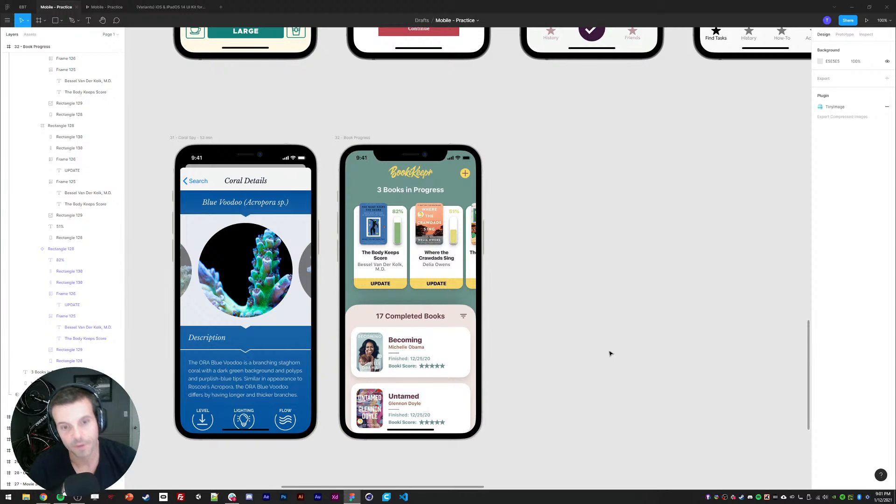
# - Undo the recent recolors of the UPDATE labels, author names and book titles on the in-progress cards
pyautogui.hotkey('ctrl', 'z')
pyautogui.hotkey('ctrl', 'z')
pyautogui.hotkey('ctrl', 'z')
pyautogui.hotkey('ctrl', 'z')
pyautogui.hotkey('ctrl', 'z')
pyautogui.hotkey('ctrl', 'z')
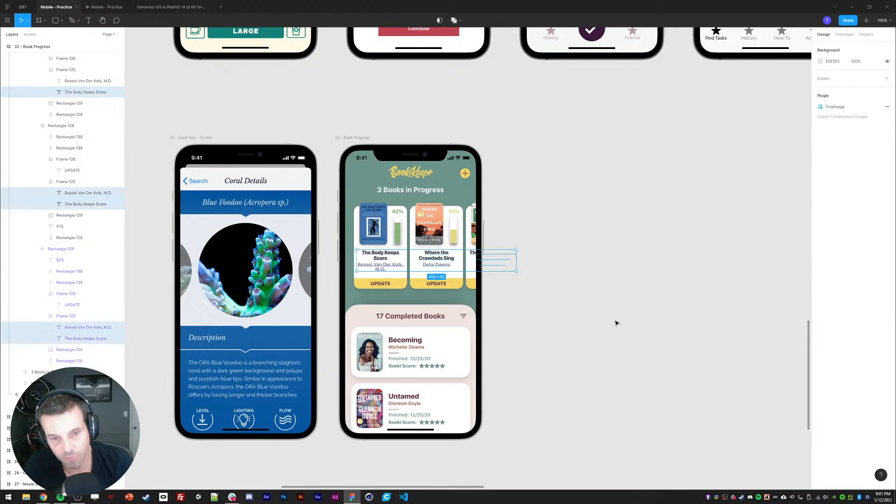
pyautogui.click(581, 307)
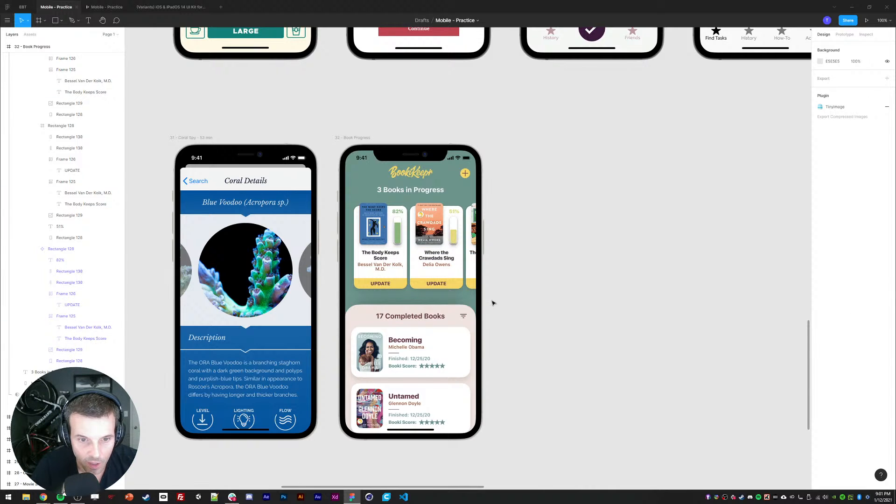
pyautogui.hotkey('ctrl', 'z')
pyautogui.hotkey('ctrl', 'z')
pyautogui.hotkey('ctrl', 'z')
pyautogui.click(567, 312)
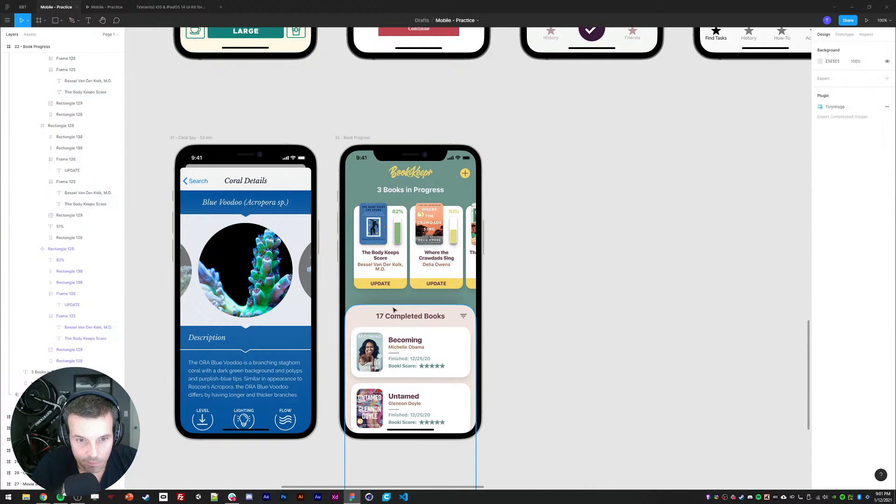
pyautogui.hotkey('ctrl', 'z')
pyautogui.hotkey('ctrl', 'z')
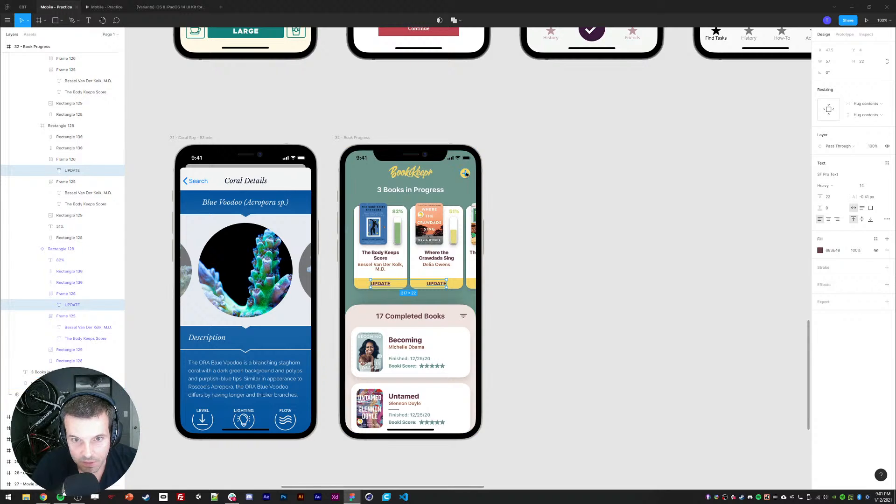
# - Recolor the UPDATE labels, the plus icon in the header and the filter icon beside 17 Completed Books to black
pyautogui.keyDown('shift'); pyautogui.click(466, 174); pyautogui.keyUp('shift')
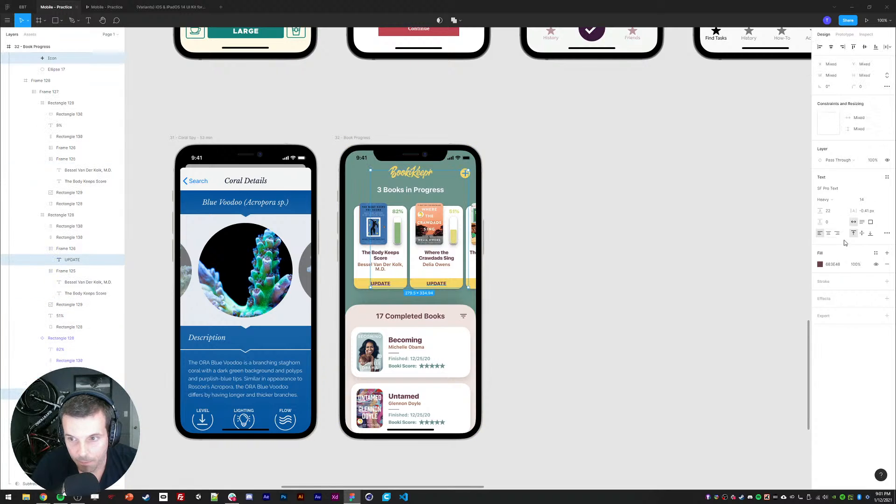
pyautogui.click(820, 265)
pyautogui.click(639, 294)
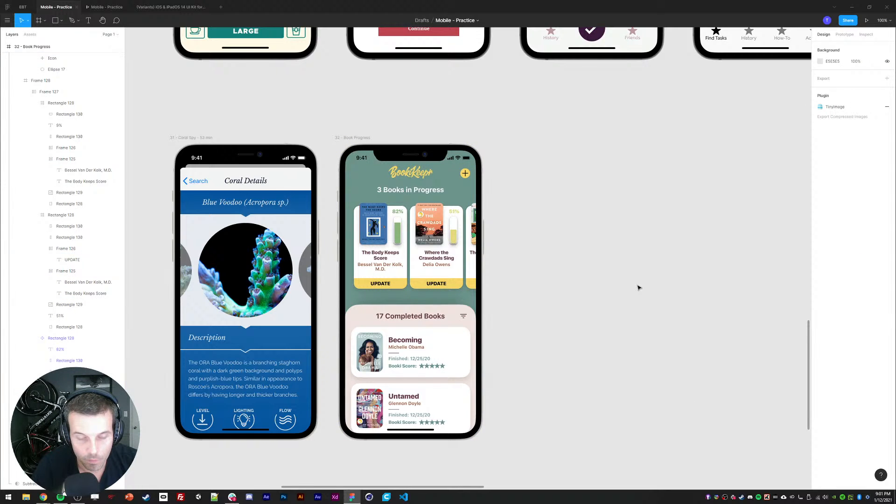
pyautogui.keyDown('ctrl'); pyautogui.click(463, 316); pyautogui.keyUp('ctrl')
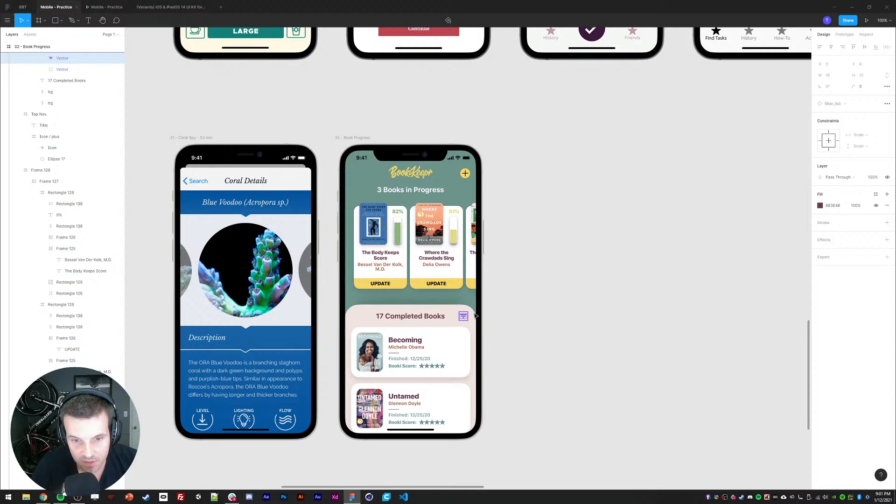
pyautogui.click(820, 205)
pyautogui.click(602, 281)
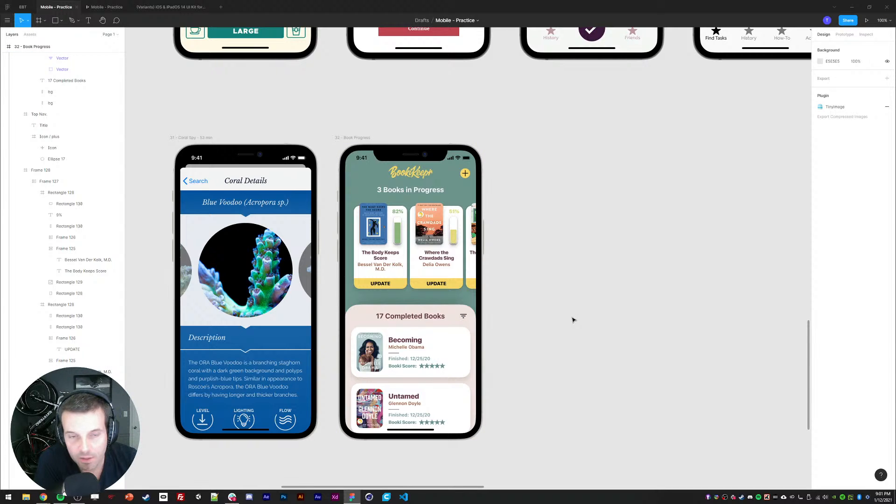
pyautogui.scroll(-1, 527, 274)
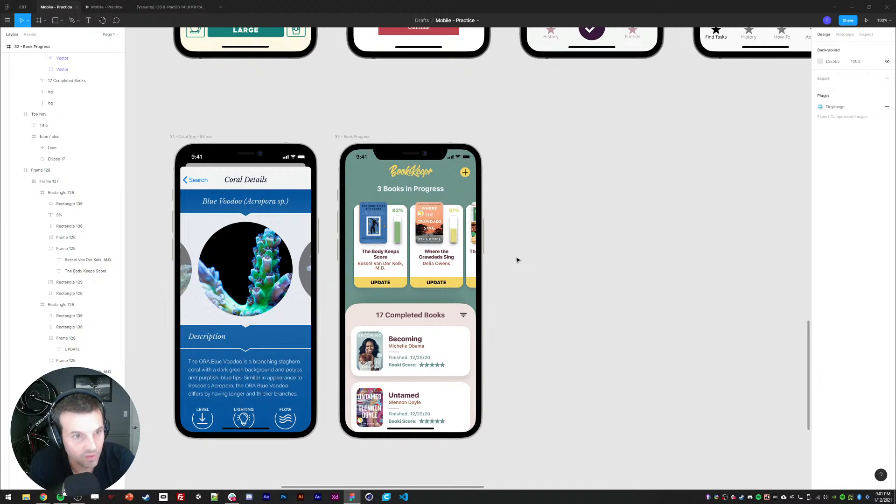
# - Set the width of the Coral Spy screen's content frame to 373
pyautogui.click(189, 187)
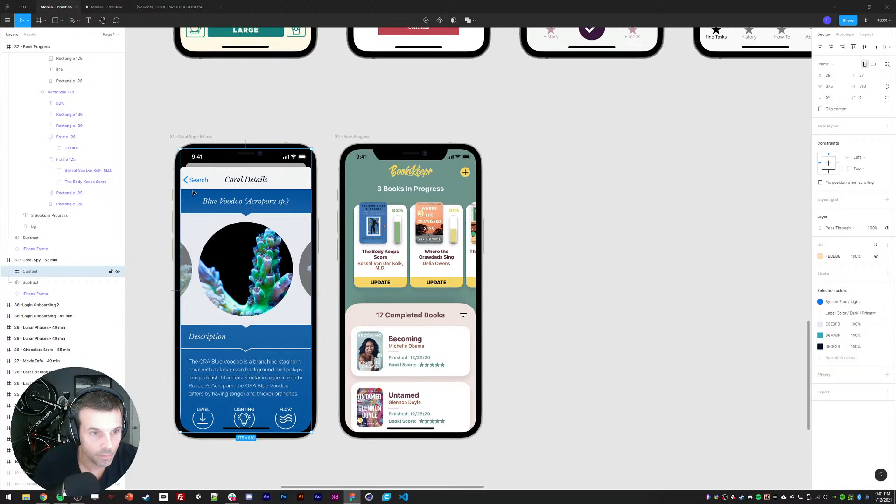
pyautogui.click(830, 86)
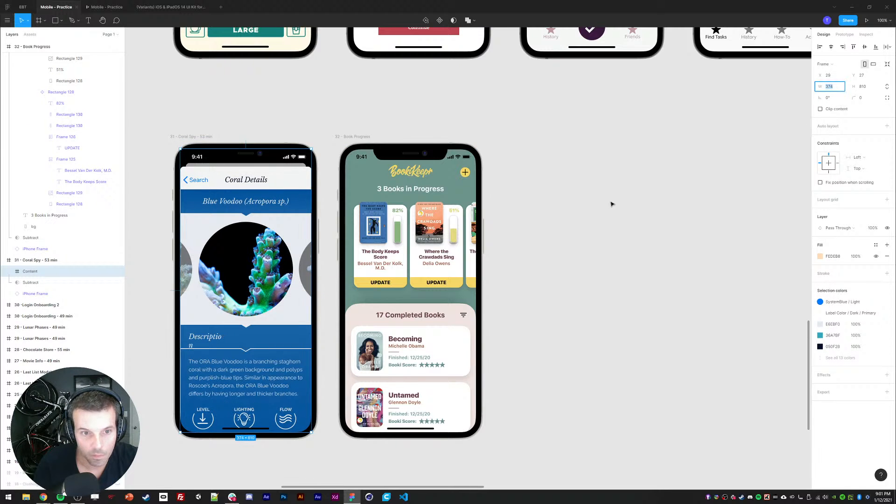
pyautogui.write('373')
pyautogui.press('Return')
pyautogui.click(604, 232)
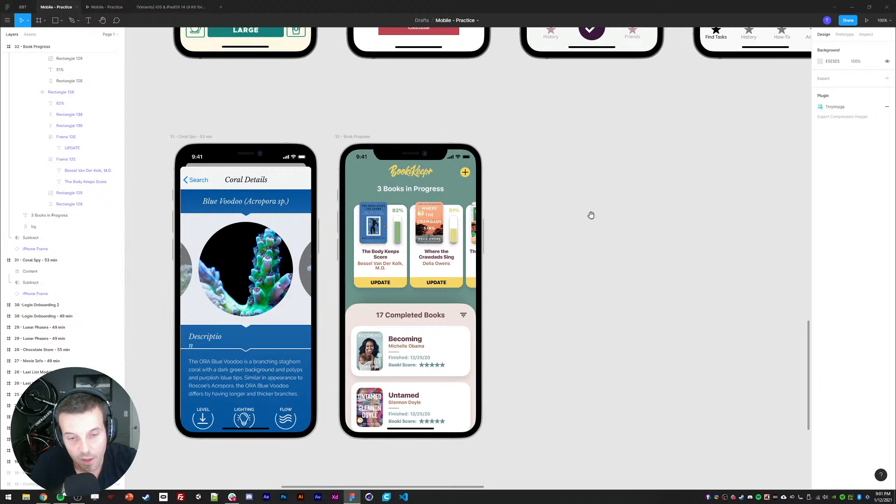
# - Compare the earlier practice screens, from Coffee Customizer to the Last List task screen, with the Coral Spy and Book Progress screens
pyautogui.moveTo(590, 214); pyautogui.dragTo(558, 363)
pyautogui.moveTo(568, 244); pyautogui.dragTo(533, 396)
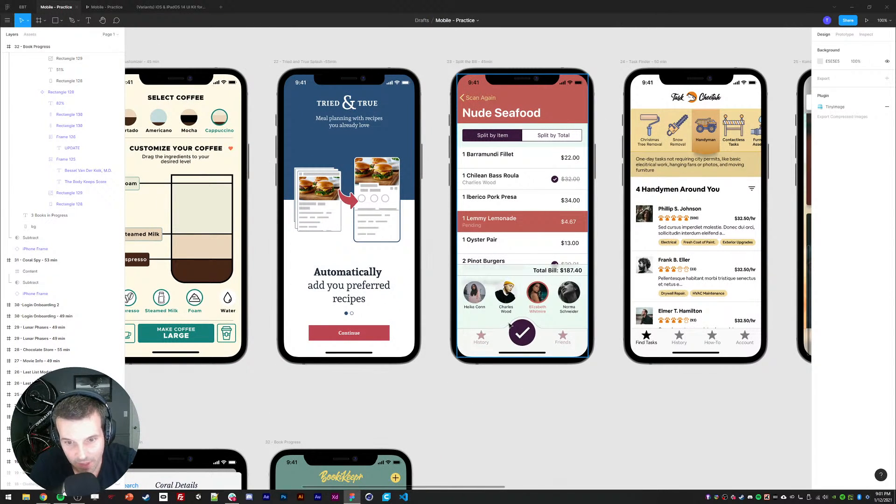
pyautogui.moveTo(384, 282); pyautogui.dragTo(459, 298)
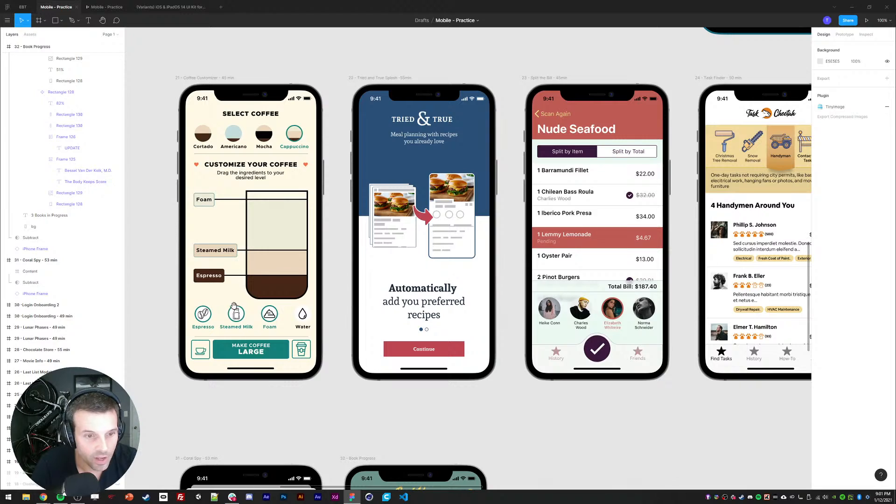
pyautogui.moveTo(738, 296); pyautogui.dragTo(294, 328)
pyautogui.moveTo(359, 385); pyautogui.dragTo(365, 366)
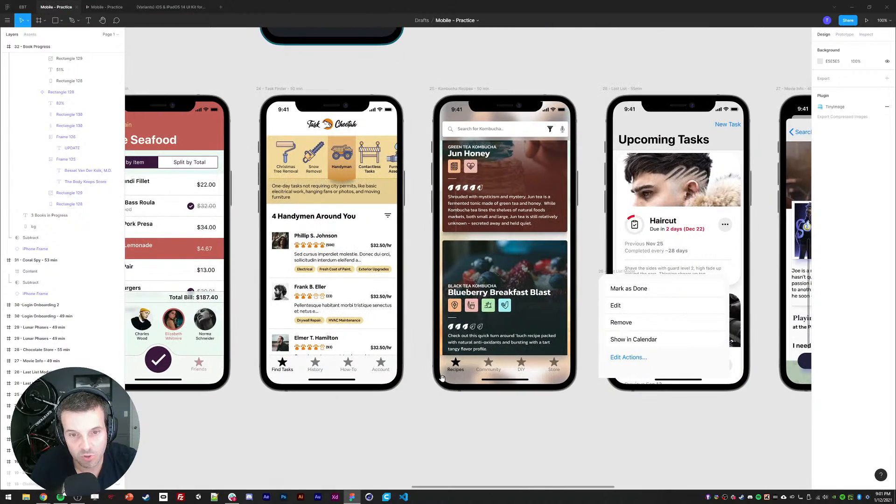
pyautogui.moveTo(322, 421); pyautogui.dragTo(343, 388)
pyautogui.moveTo(147, 467); pyautogui.dragTo(354, 305)
pyautogui.moveTo(249, 429); pyautogui.dragTo(491, 253)
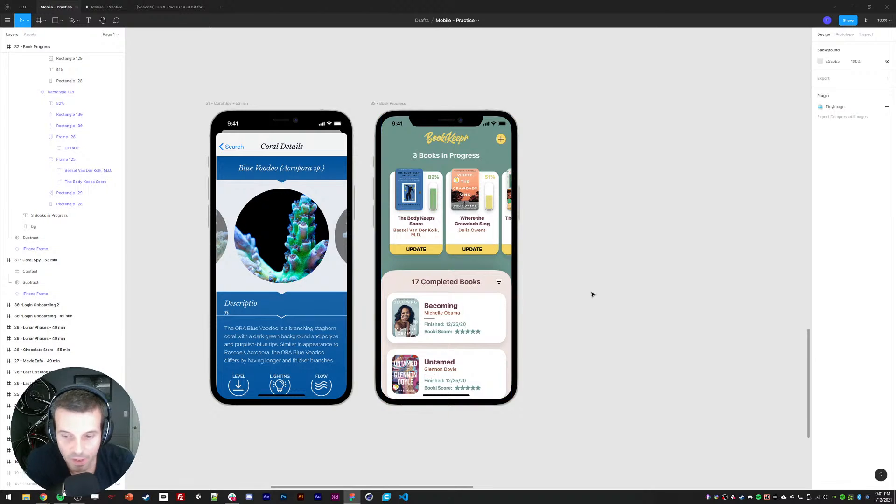
pyautogui.moveTo(593, 294); pyautogui.dragTo(581, 300)
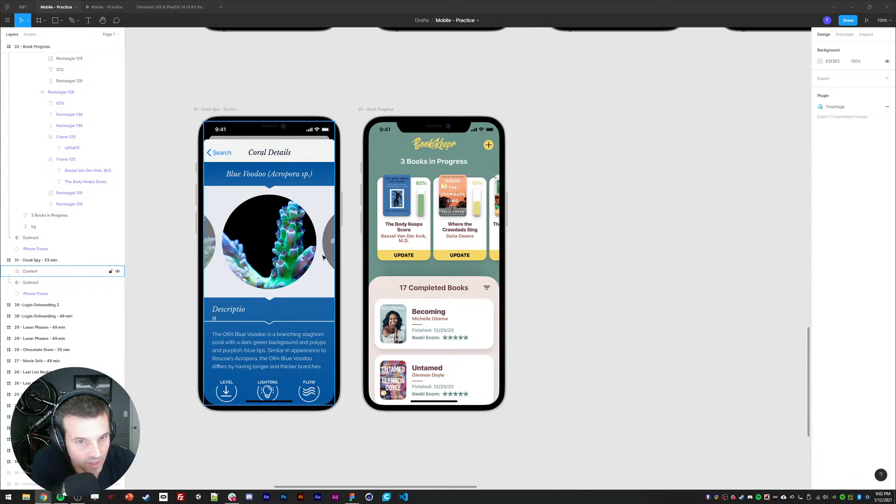
pyautogui.moveTo(538, 213); pyautogui.dragTo(534, 215)
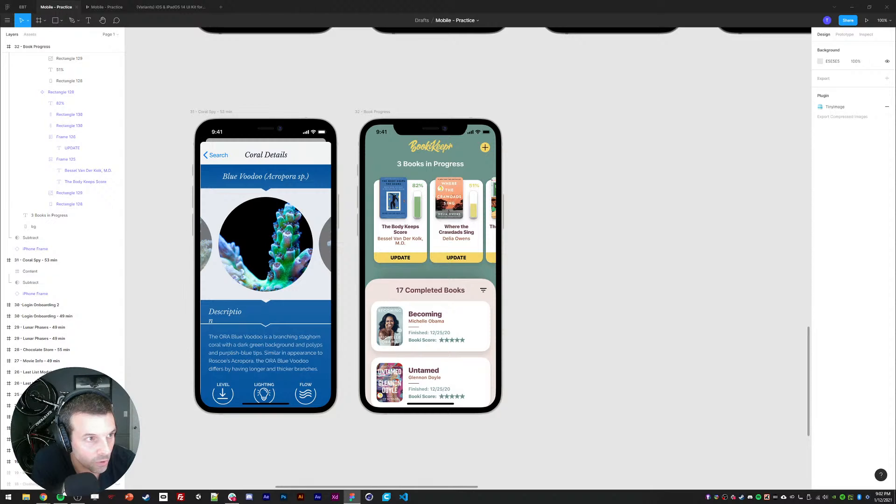
pyautogui.hotkey('alt', 'Tab')
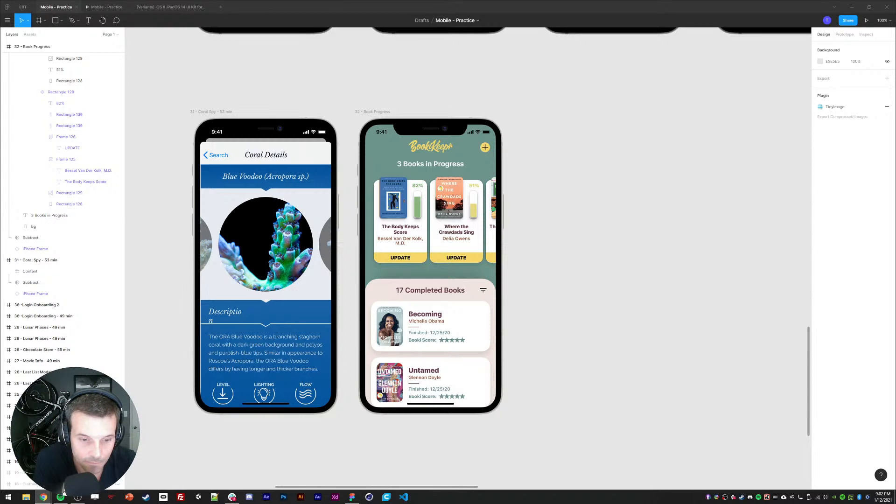